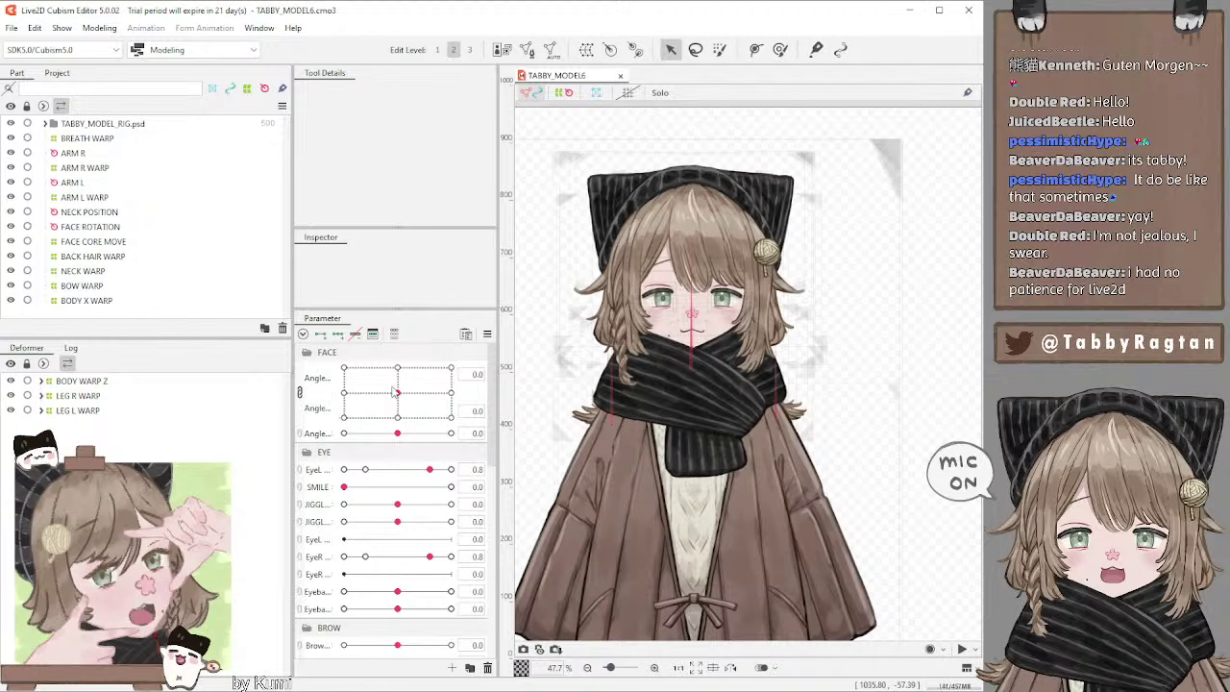
Test the model's head by turning it side to side, tilting down, then facing forward.
{"action": "left_click_drag", "start_coordinate": [397, 399], "coordinate": [341, 391]}
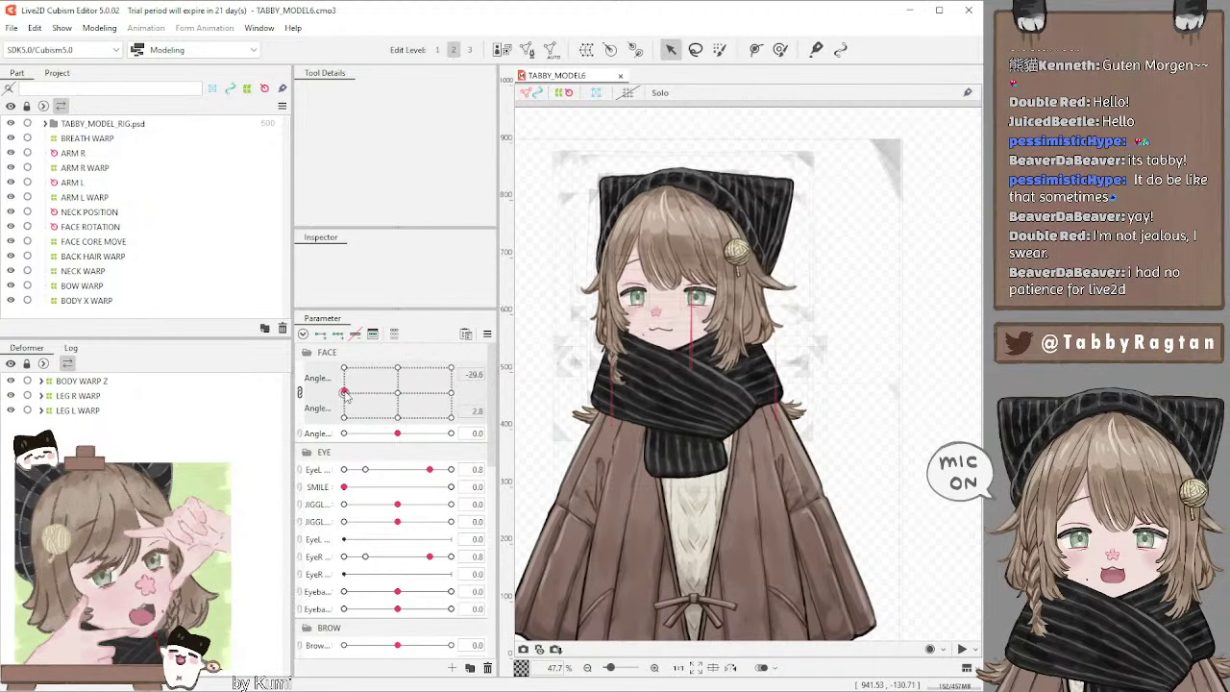
{"action": "mouse_move", "coordinate": [341, 391]}
{"action": "left_mouse_down"}
{"action": "mouse_move", "coordinate": [381, 394]}
{"action": "mouse_move", "coordinate": [398, 417]}
{"action": "mouse_move", "coordinate": [351, 387]}
{"action": "mouse_move", "coordinate": [473, 363]}
{"action": "left_mouse_up"}
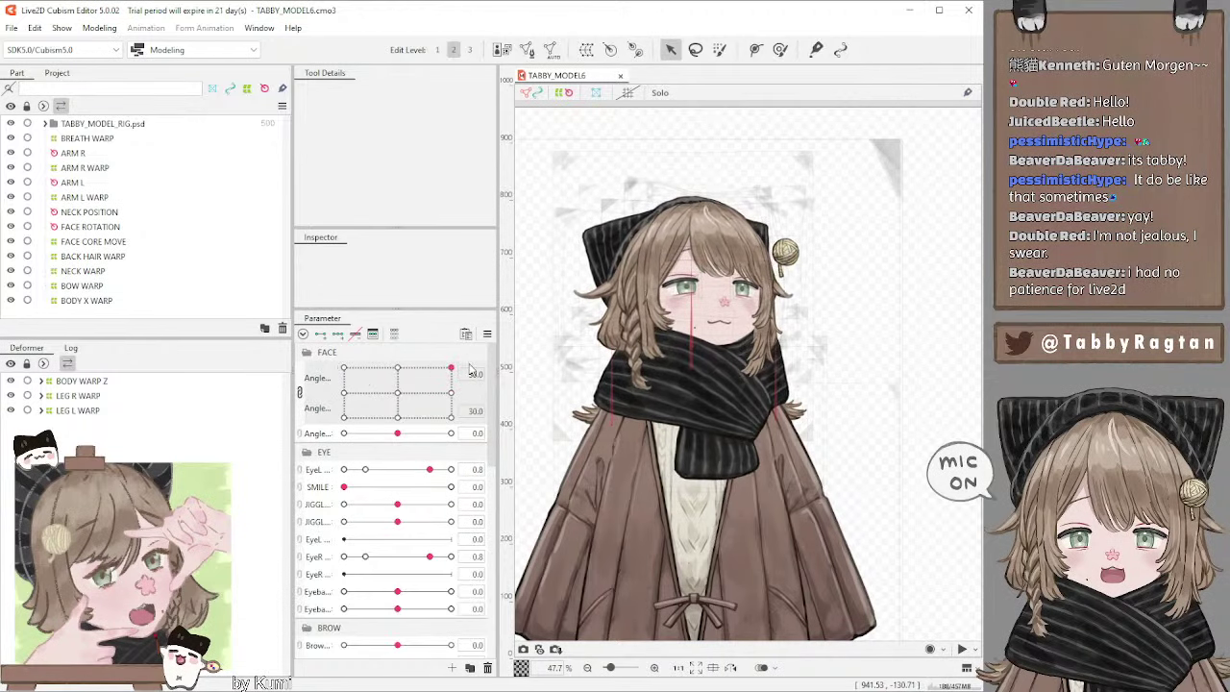
{"action": "mouse_move", "coordinate": [452, 369]}
{"action": "left_mouse_down"}
{"action": "mouse_move", "coordinate": [459, 428]}
{"action": "mouse_move", "coordinate": [328, 434]}
{"action": "mouse_move", "coordinate": [354, 428]}
{"action": "left_mouse_up"}
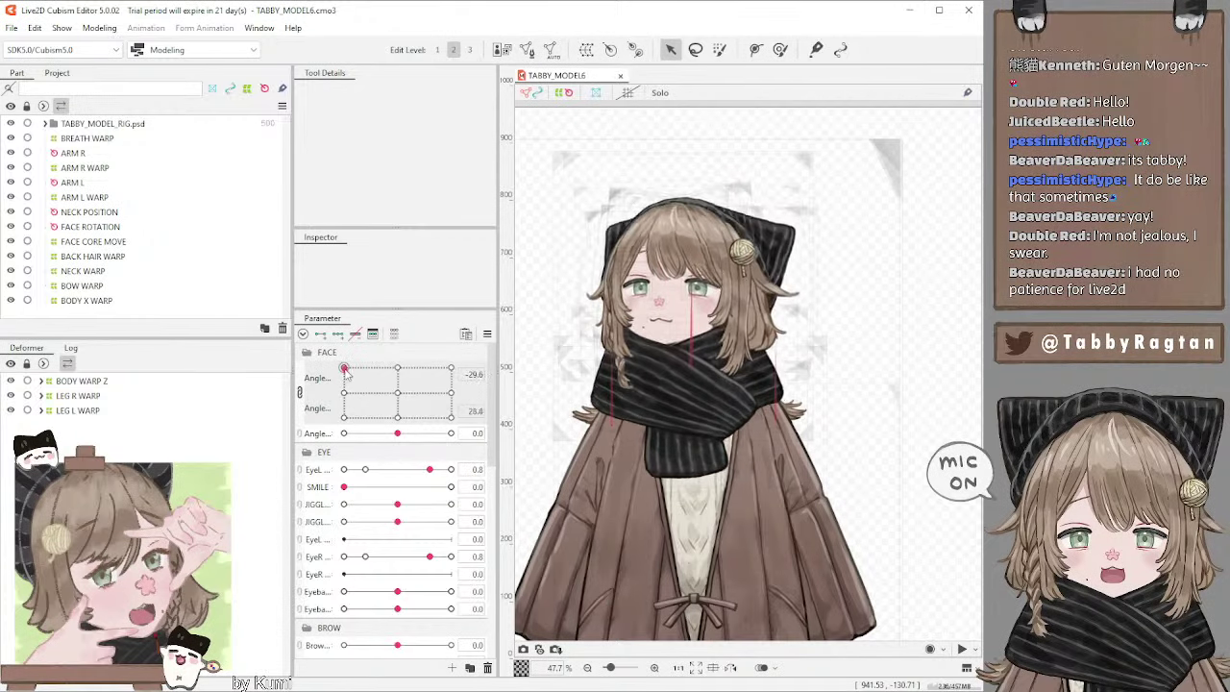
{"action": "left_click_drag", "start_coordinate": [353, 428], "coordinate": [401, 401]}
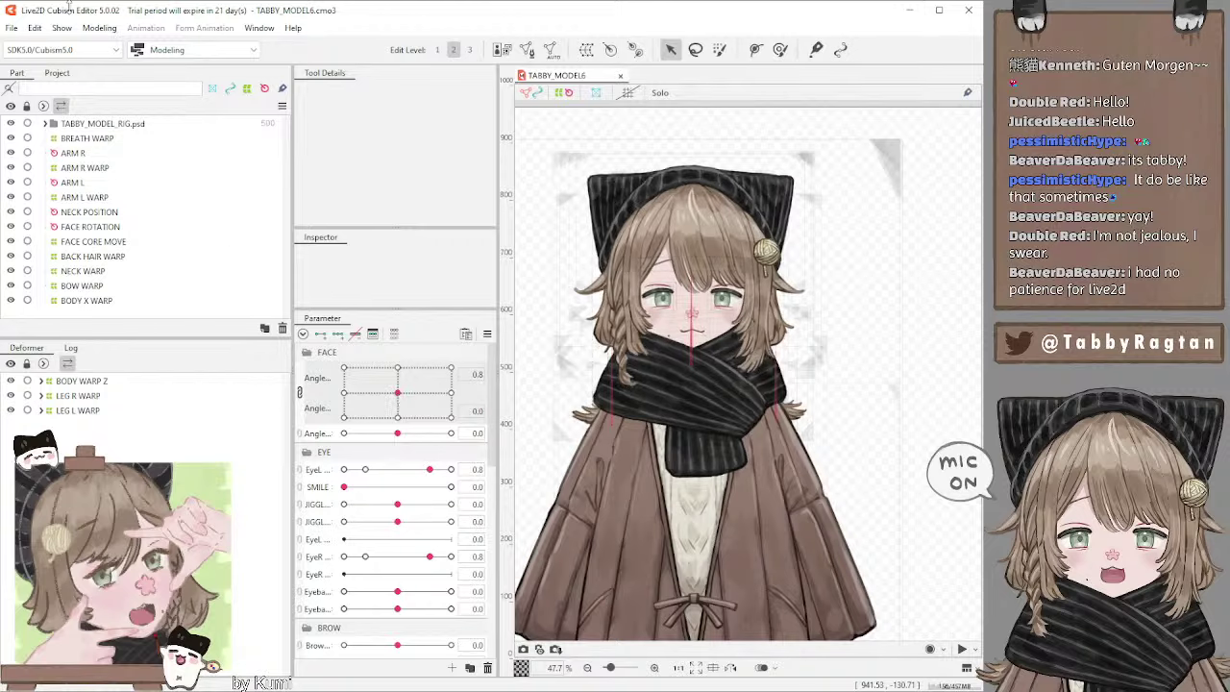
Start the random pose preview from the viewport play button and browse the Modeling menu.
{"action": "left_click", "coordinate": [96, 28]}
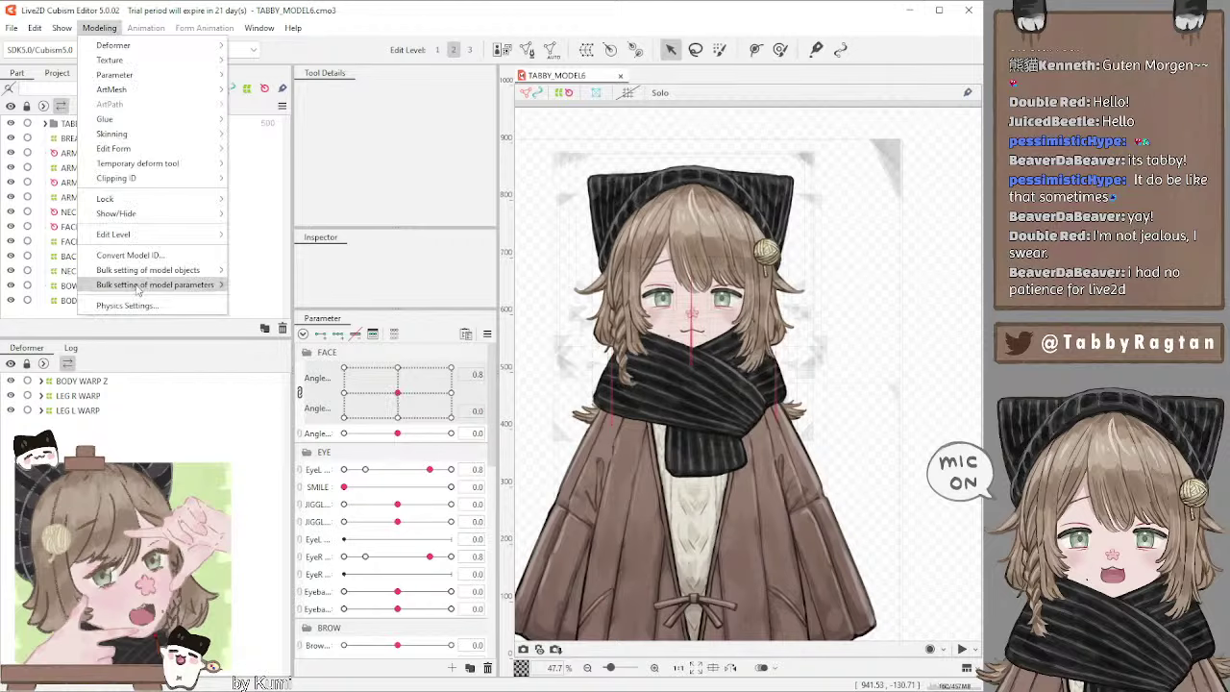
{"action": "left_click", "coordinate": [136, 307]}
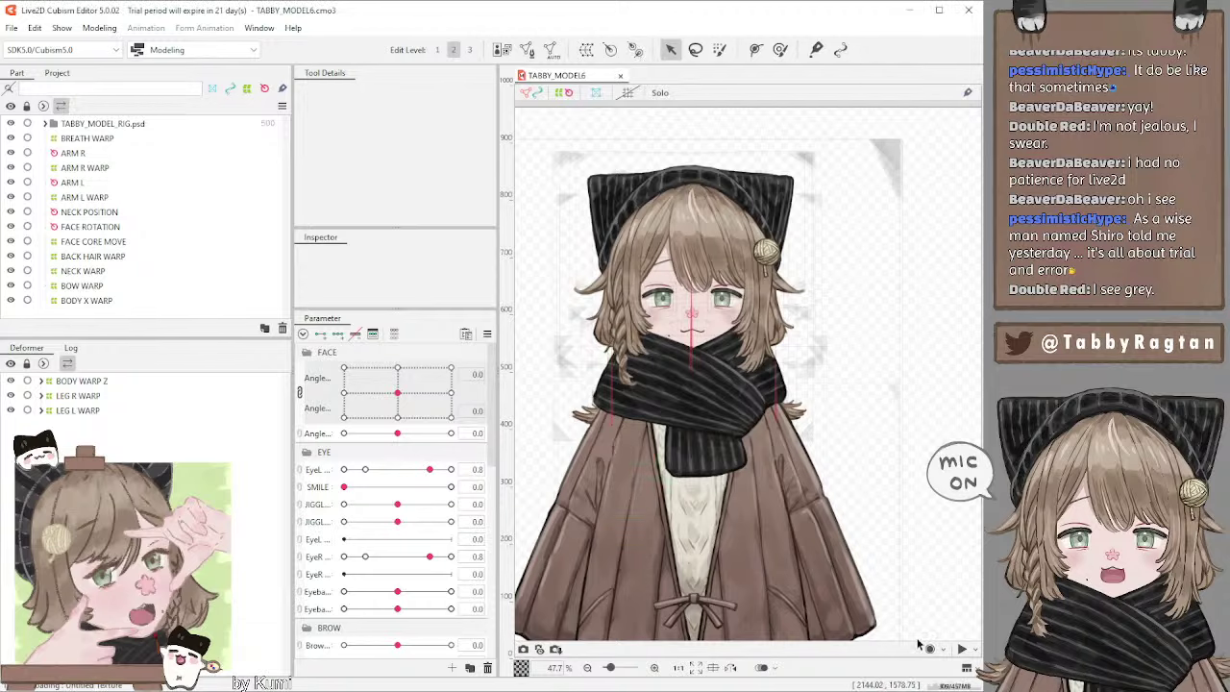
{"action": "left_click", "coordinate": [962, 650]}
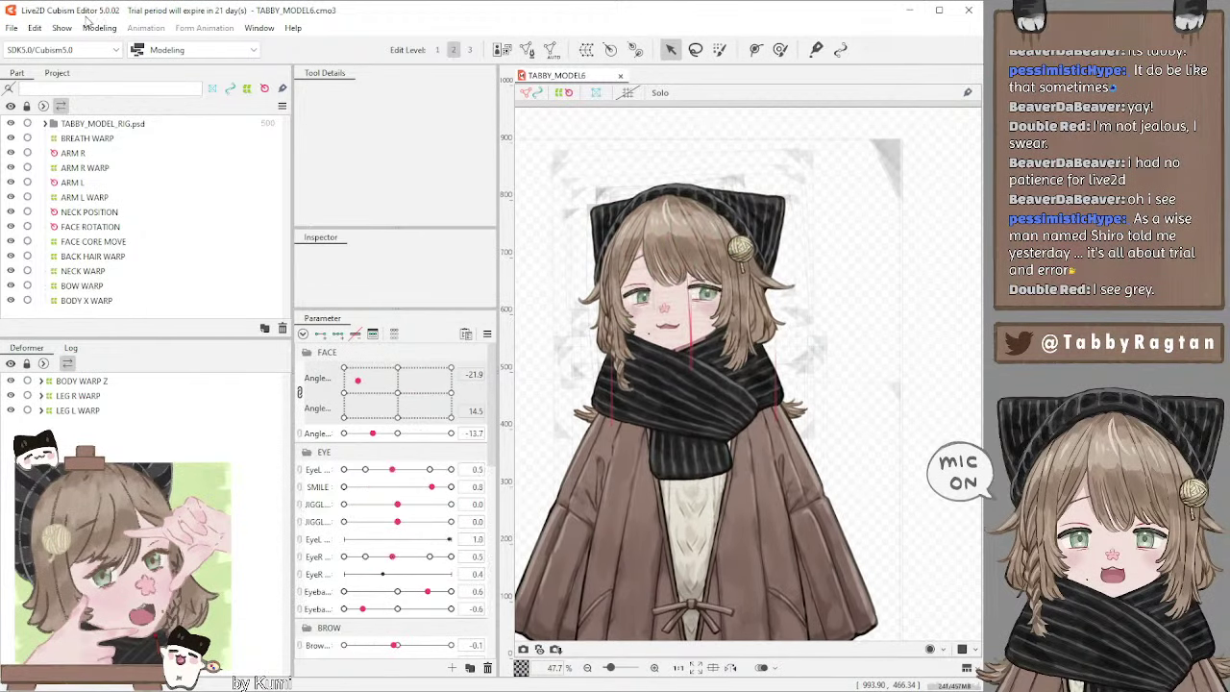
{"action": "left_click", "coordinate": [91, 29]}
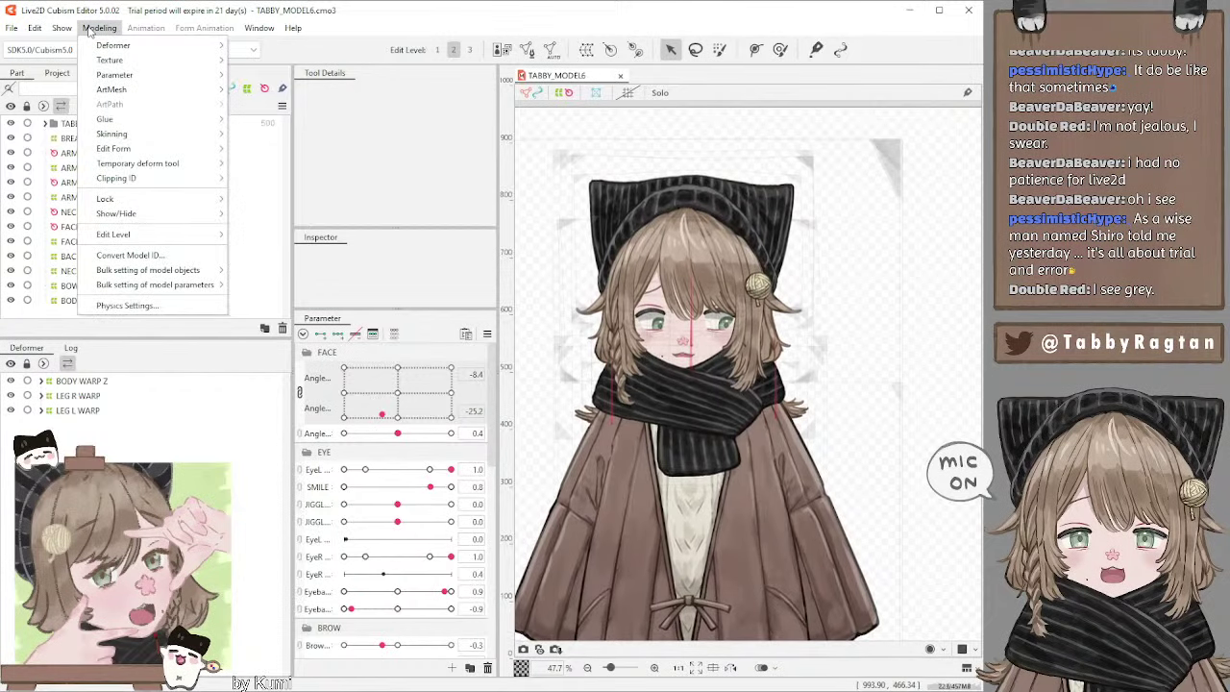
{"action": "left_click", "coordinate": [91, 28]}
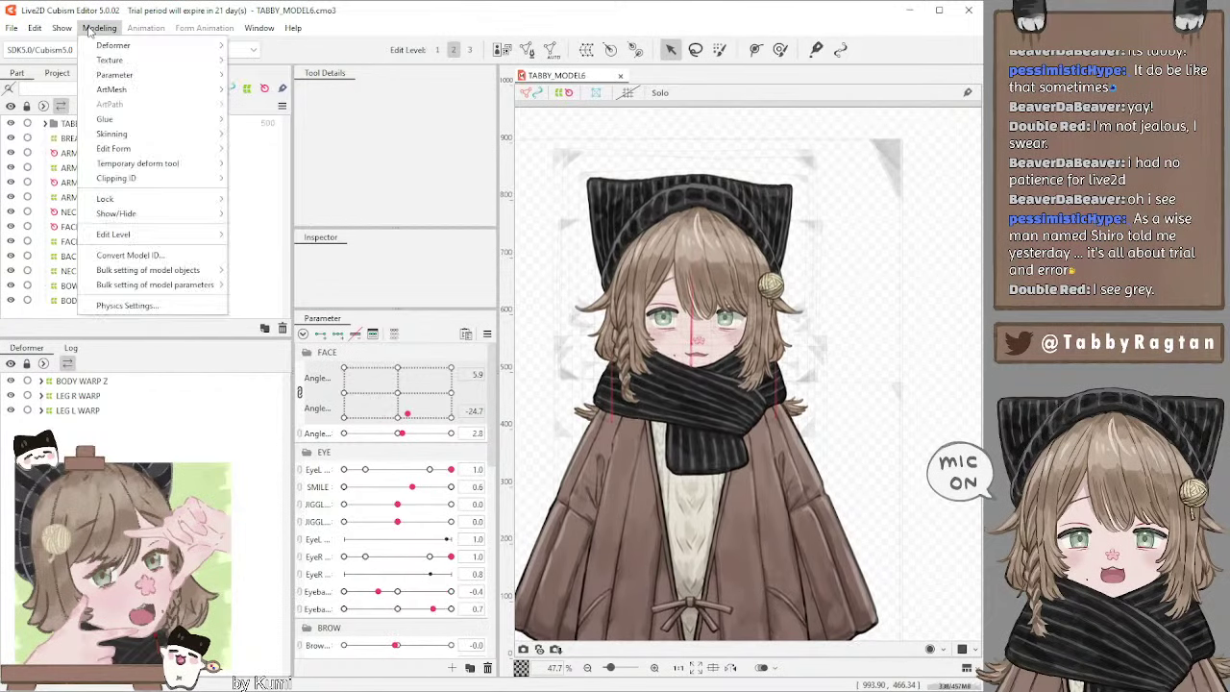
{"action": "left_click", "coordinate": [89, 29]}
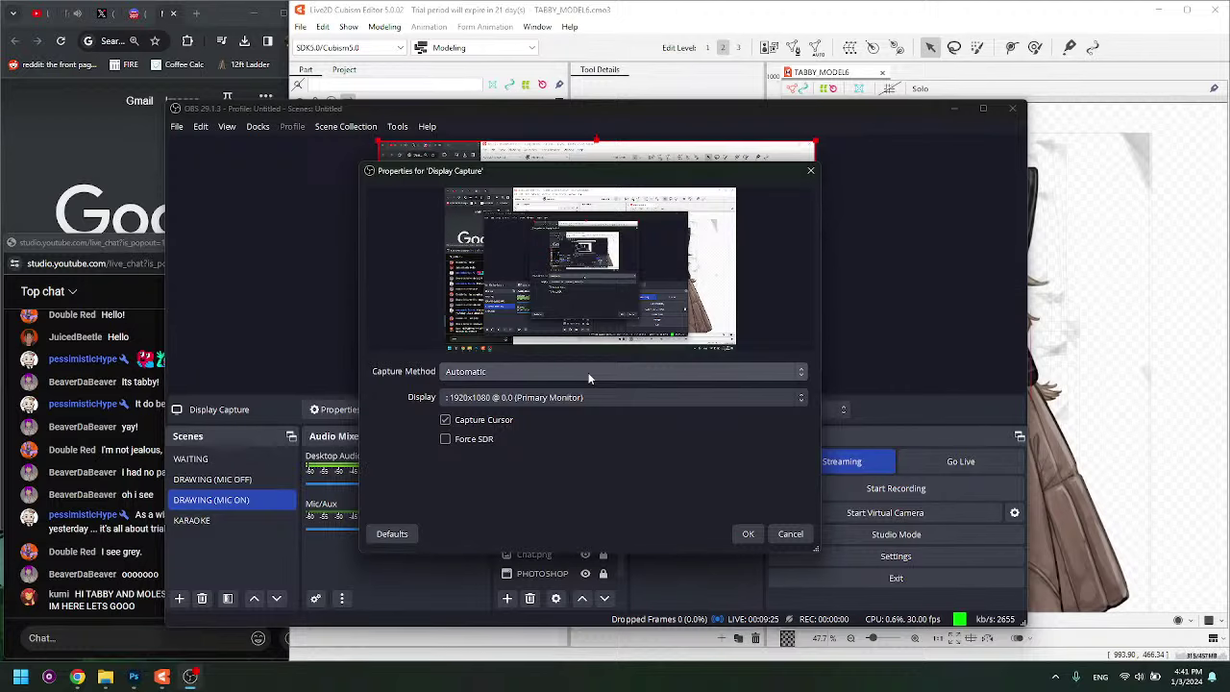
Confirm the unchanged Display Capture properties with OK and minimize OBS.
{"action": "mouse_move", "coordinate": [683, 170]}
{"action": "left_mouse_down"}
{"action": "mouse_move", "coordinate": [658, 429]}
{"action": "mouse_move", "coordinate": [688, 179]}
{"action": "left_mouse_up"}
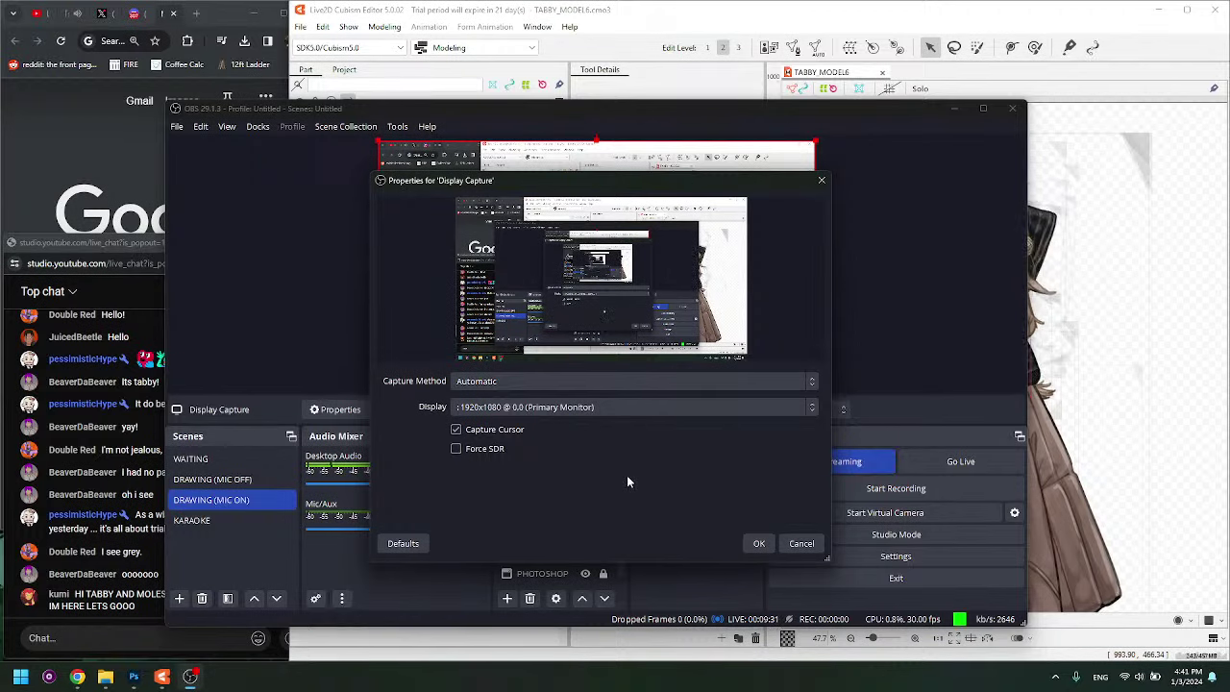
{"action": "left_click", "coordinate": [758, 544]}
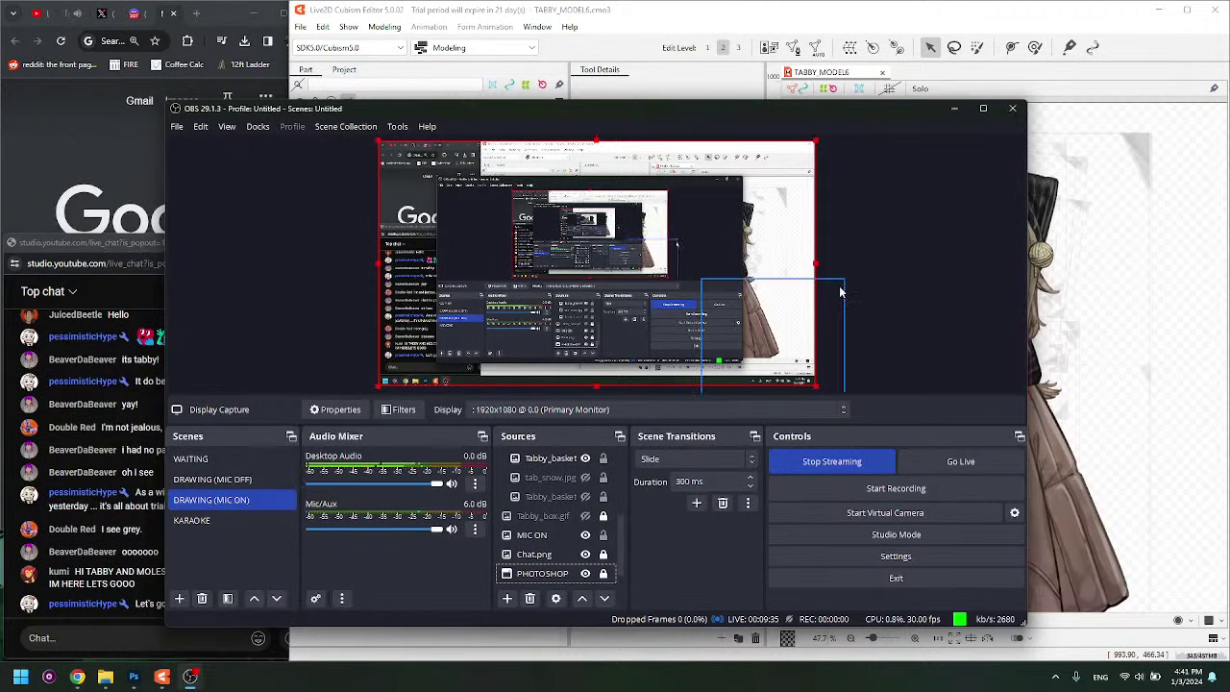
{"action": "left_click", "coordinate": [956, 111]}
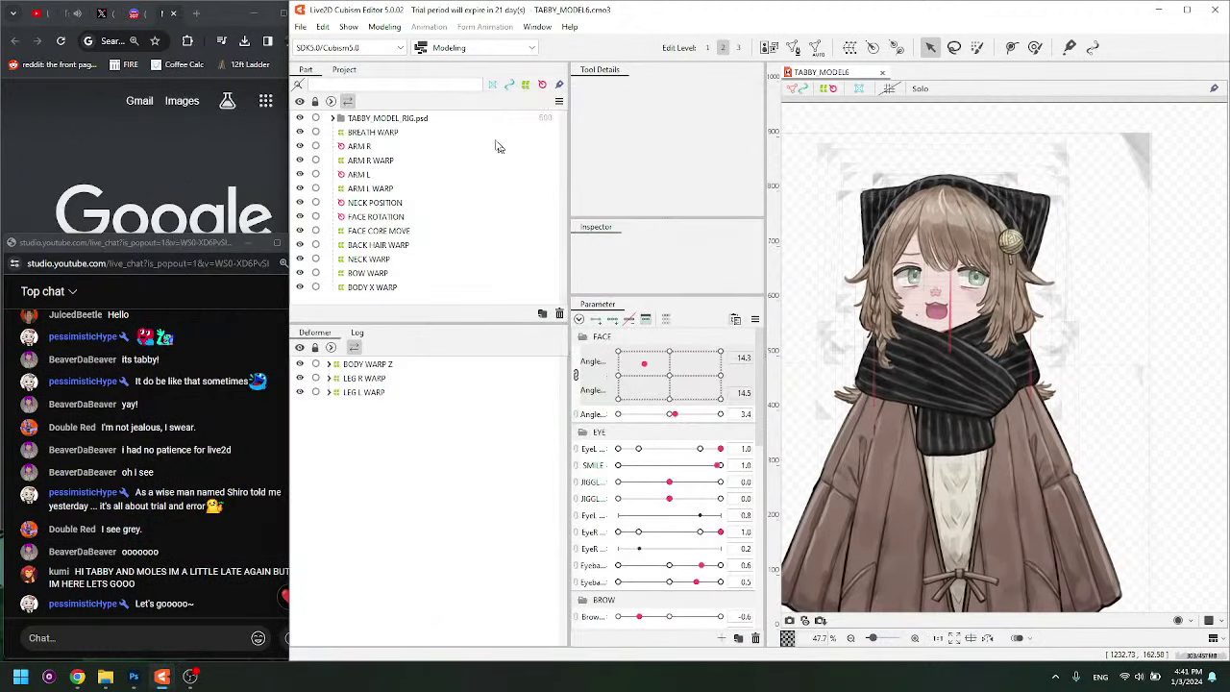
Stop the automatic preview and open Modeling > Physics Settings, zoomed in.
{"action": "left_click", "coordinate": [1208, 620]}
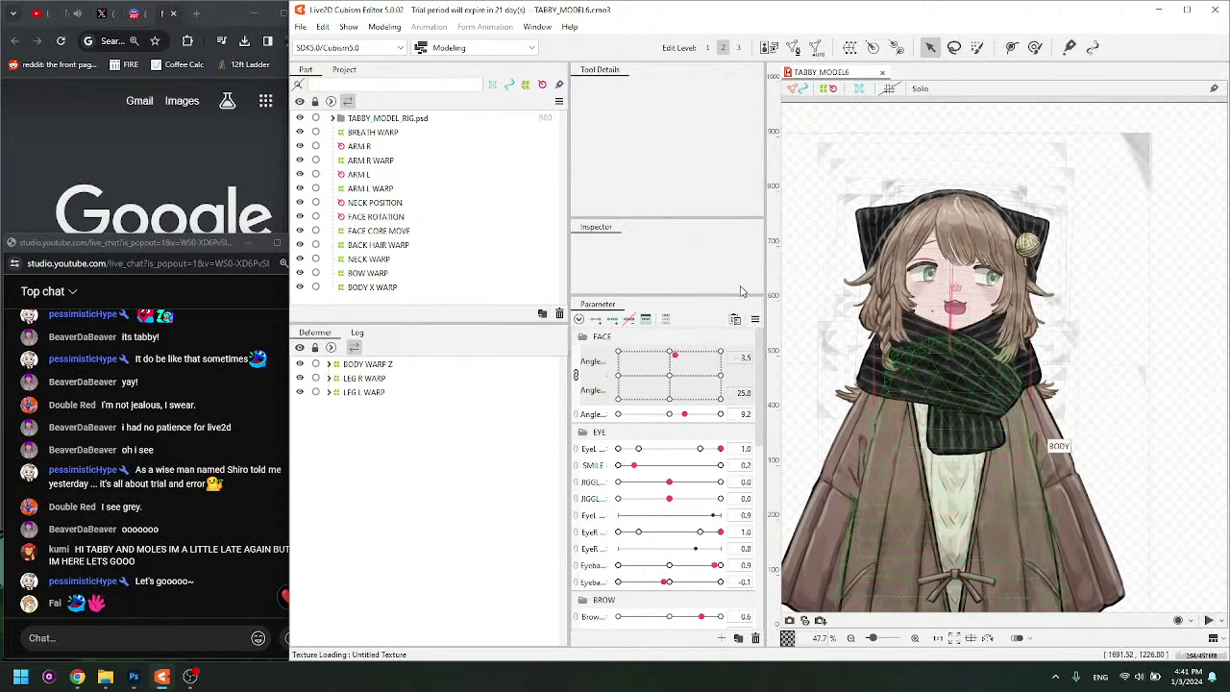
{"action": "left_click", "coordinate": [385, 27]}
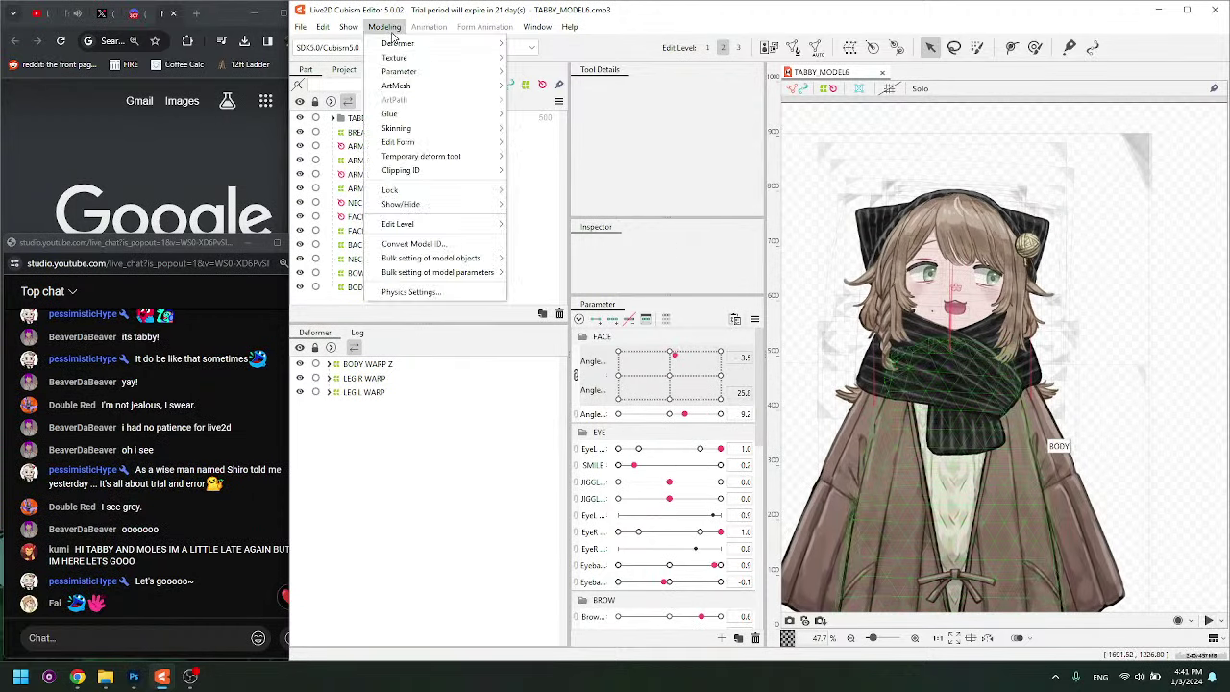
{"action": "left_click", "coordinate": [411, 291]}
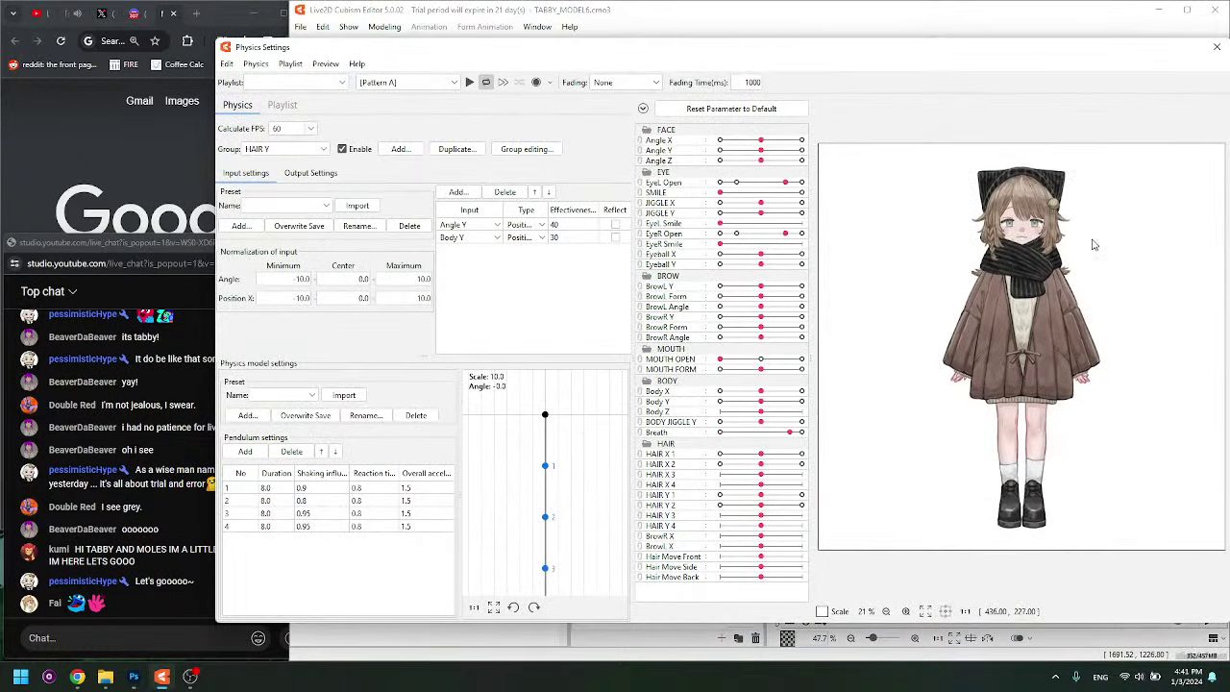
{"action": "scroll", "coordinate": [1092, 241], "scroll_direction": "up", "scroll_amount": 5}
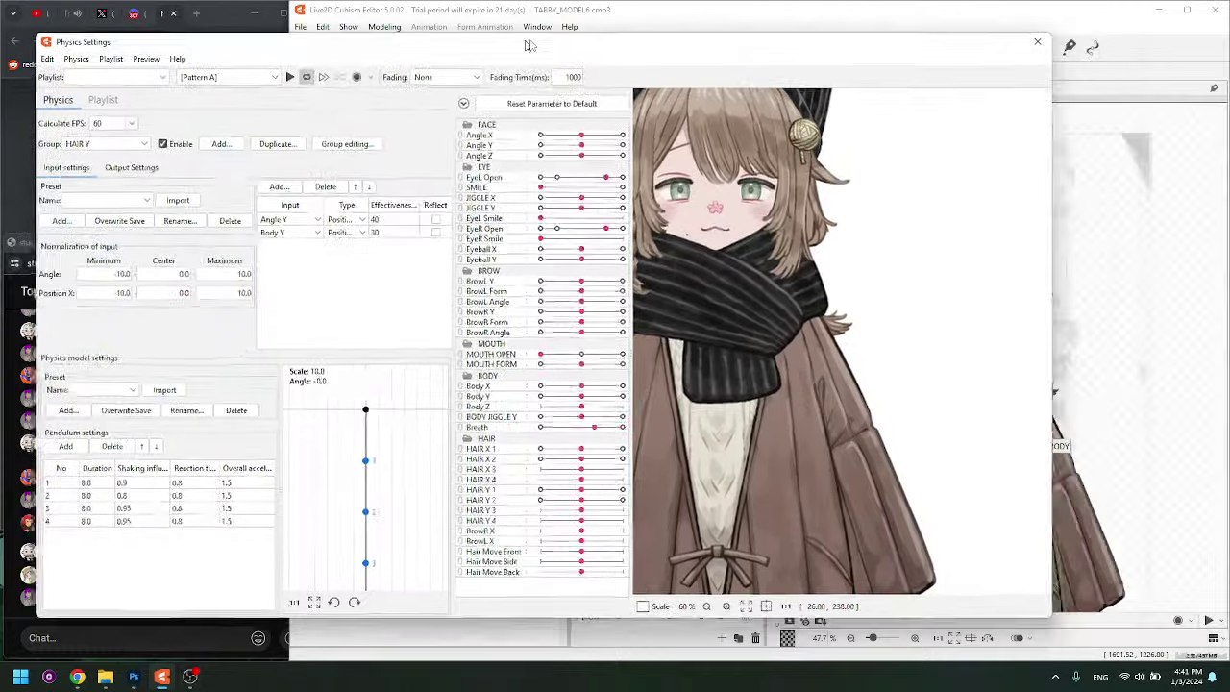
{"action": "left_click_drag", "start_coordinate": [706, 51], "coordinate": [557, 51]}
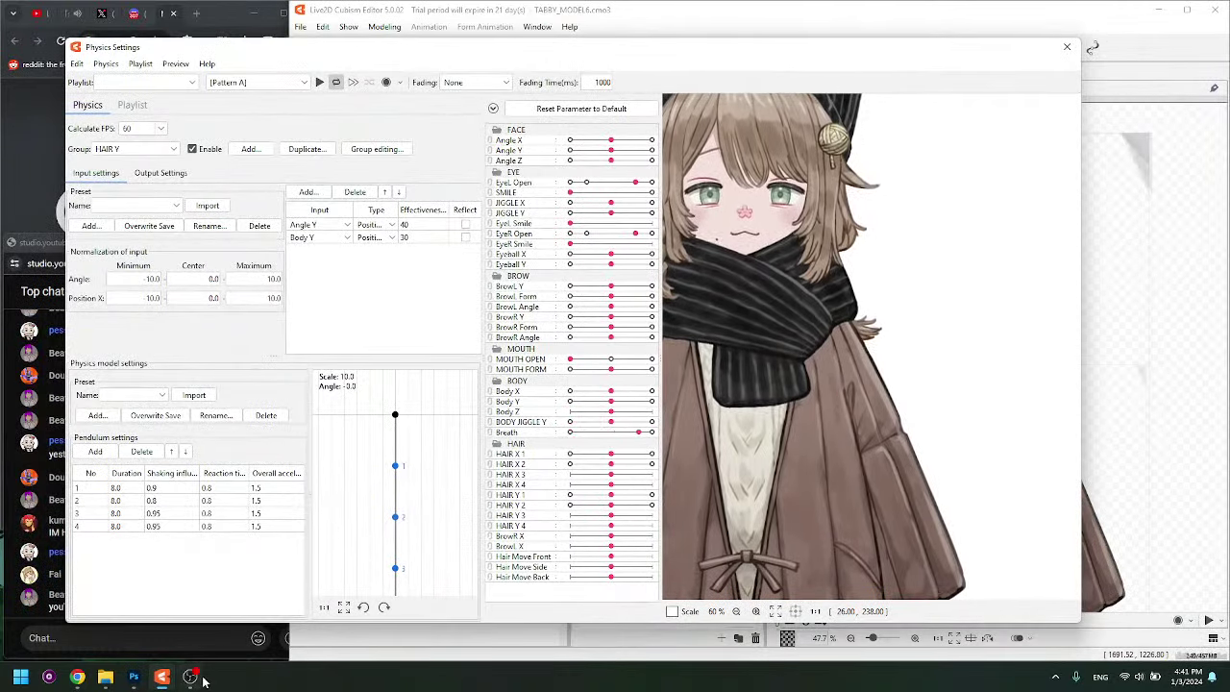
Rearrange the OBS and physics windows, centre the face, and play the [Posing] pattern.
{"action": "left_click", "coordinate": [192, 677]}
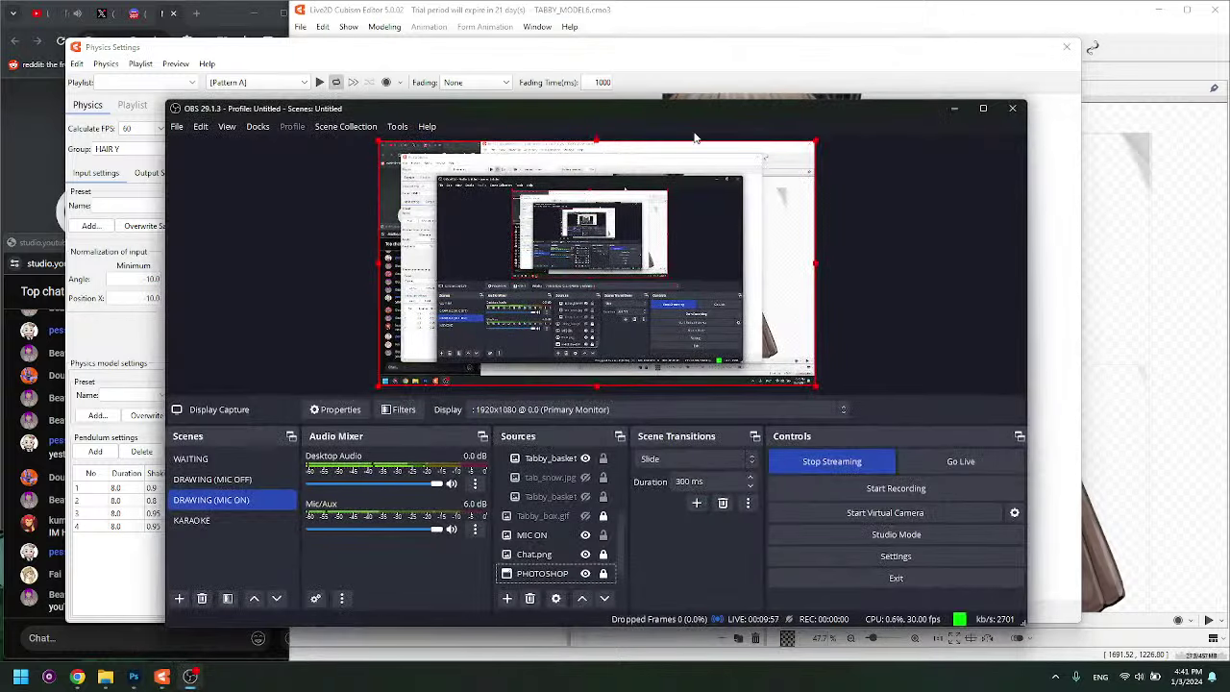
{"action": "left_click_drag", "start_coordinate": [728, 115], "coordinate": [703, 116]}
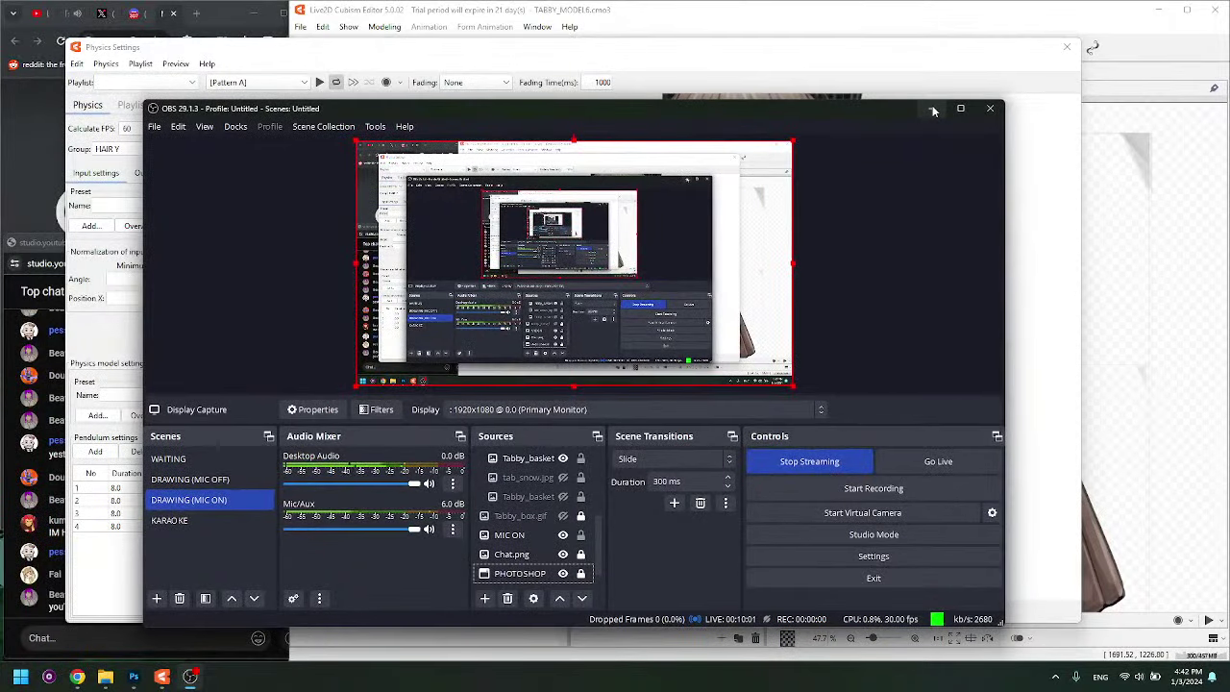
{"action": "left_click", "coordinate": [933, 110]}
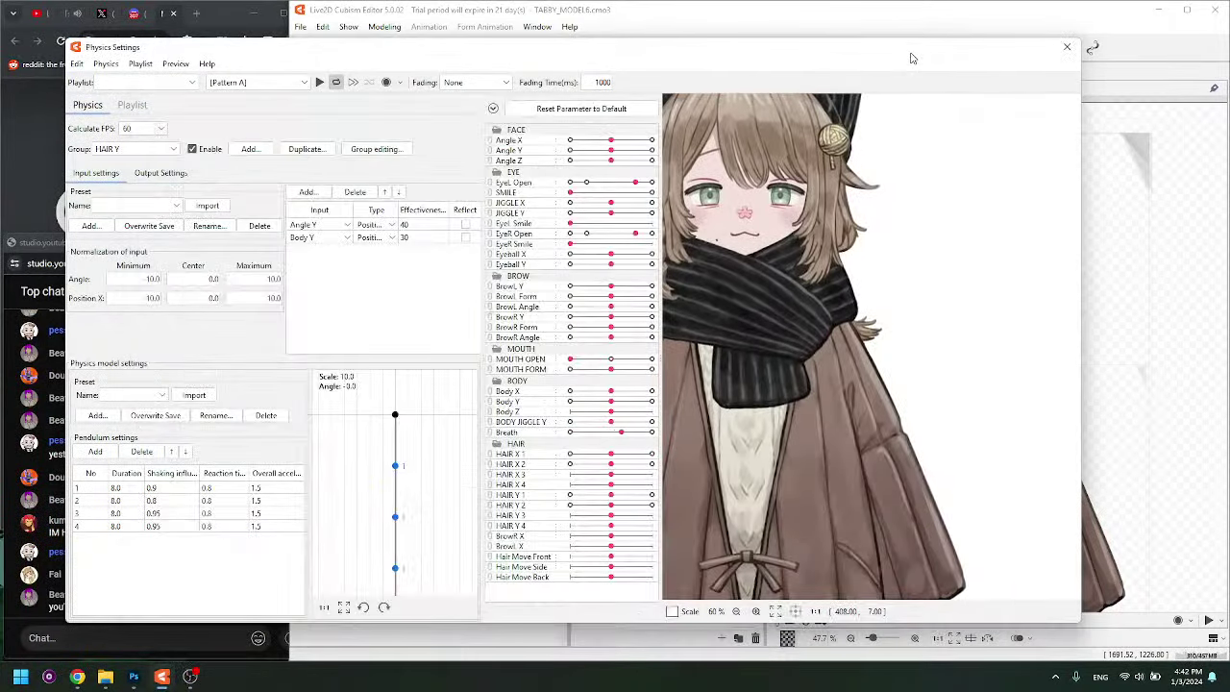
{"action": "left_click_drag", "start_coordinate": [933, 59], "coordinate": [961, 55]}
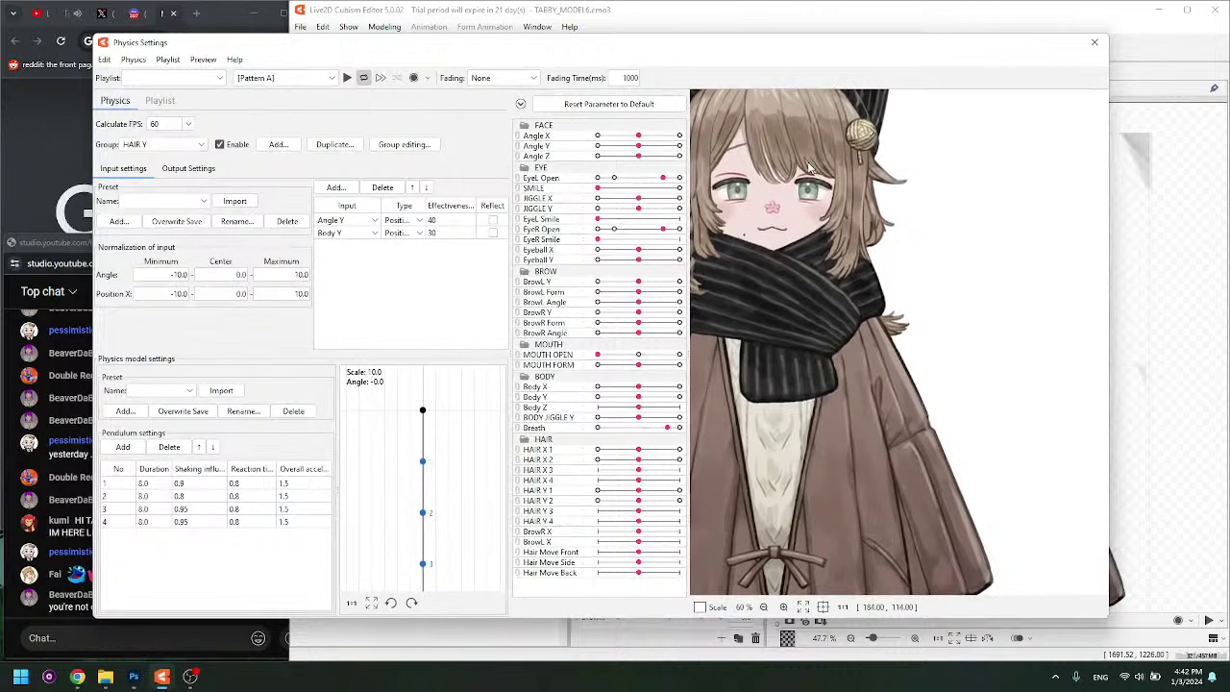
{"action": "left_click_drag", "start_coordinate": [809, 167], "coordinate": [913, 249]}
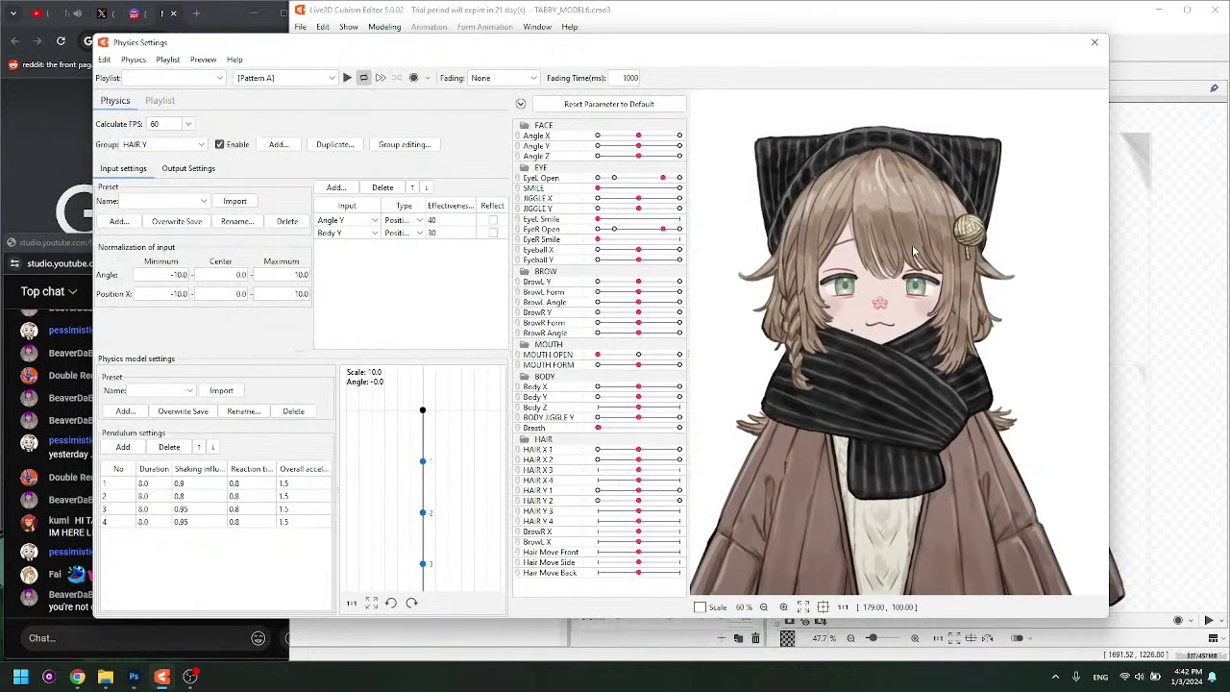
{"action": "left_click", "coordinate": [328, 79]}
{"action": "left_click", "coordinate": [252, 119]}
{"action": "left_click", "coordinate": [346, 78]}
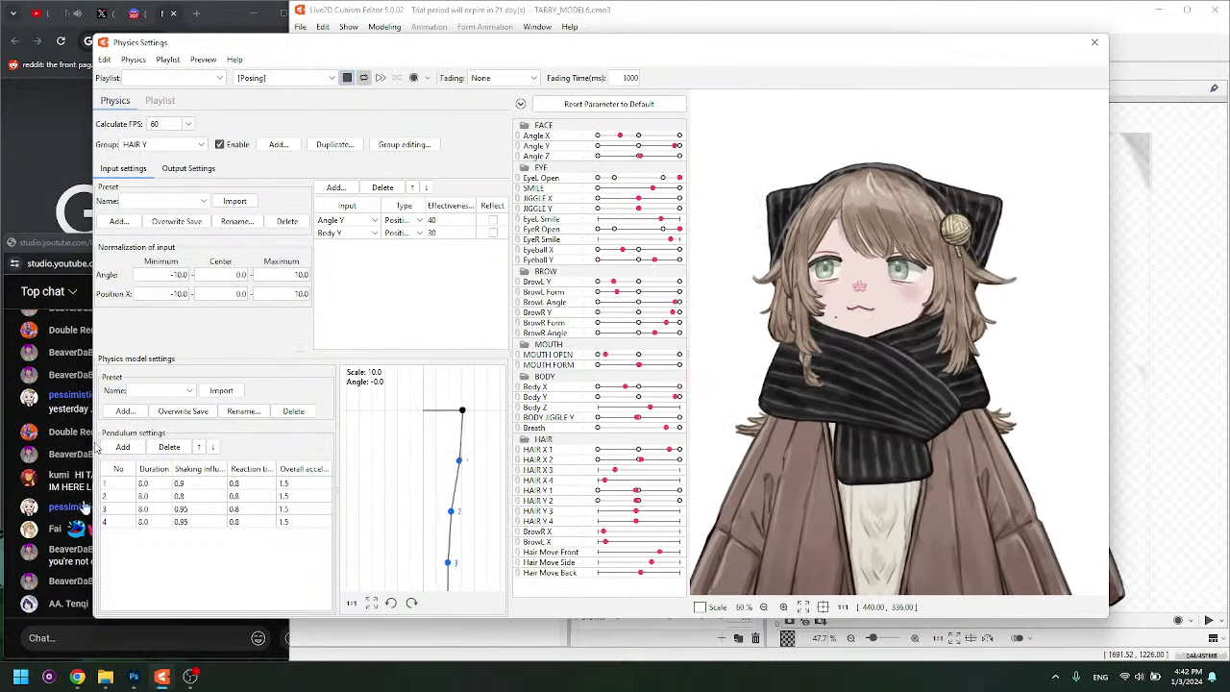
Bring the YouTube live chat popup in front of the Physics Settings window.
{"action": "left_click", "coordinate": [85, 638]}
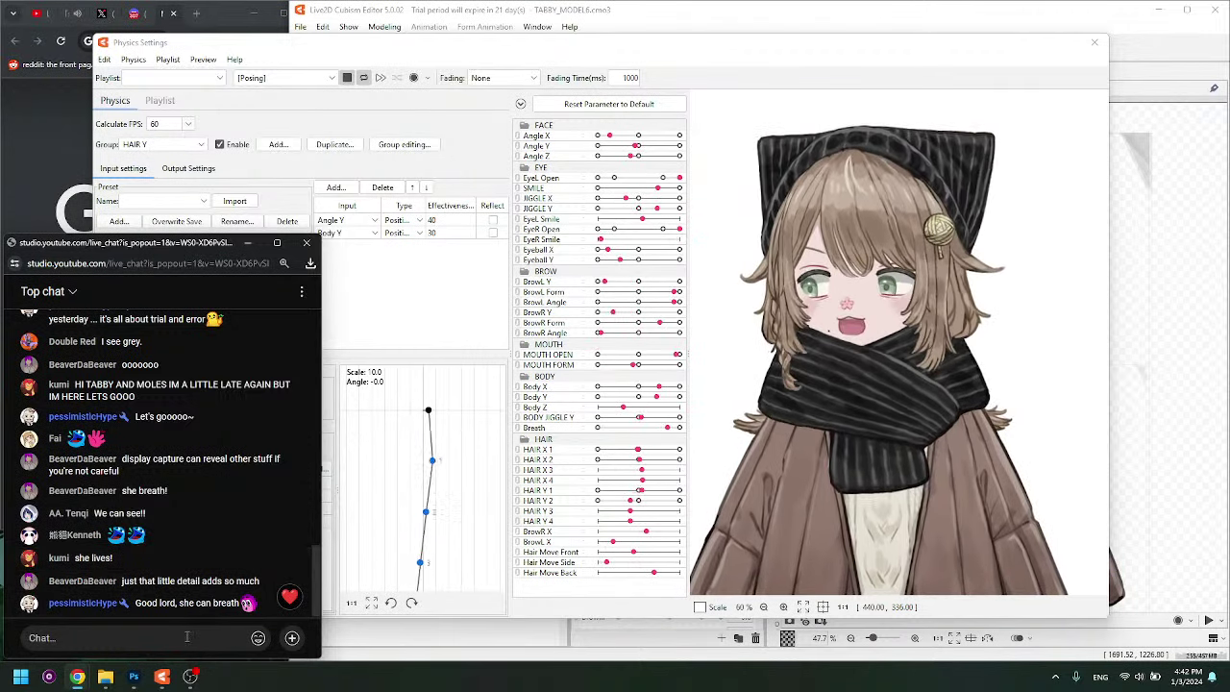
{"action": "left_click", "coordinate": [909, 206]}
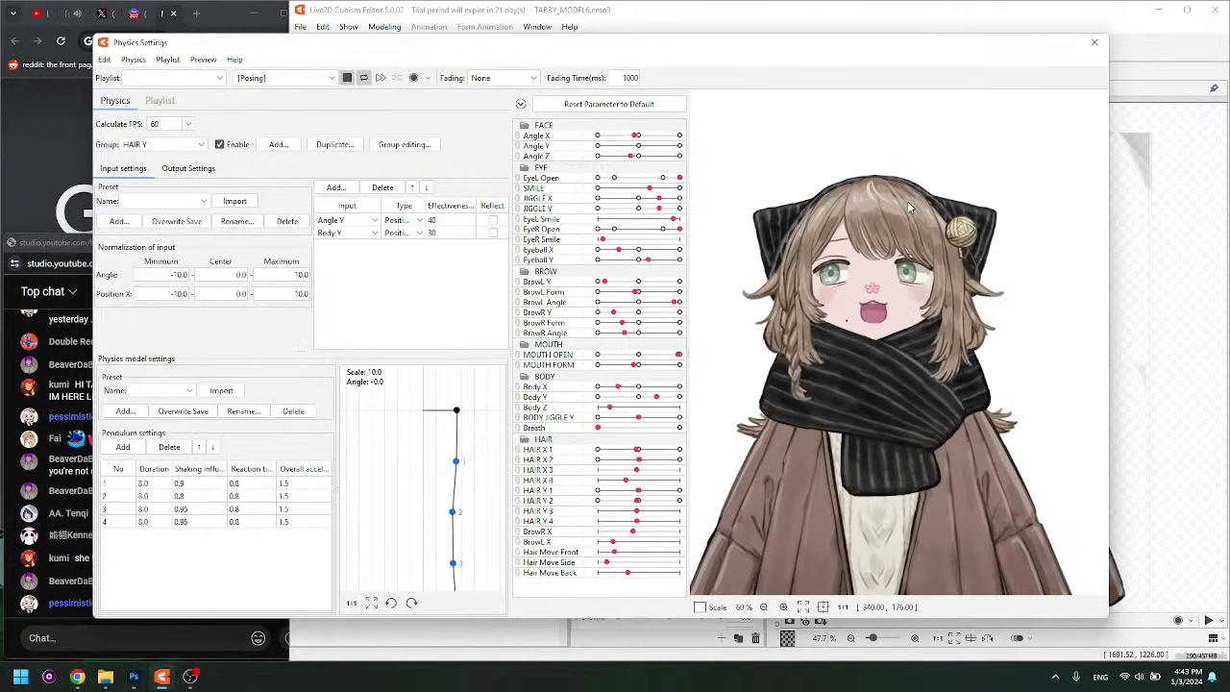
{"action": "left_click", "coordinate": [135, 622]}
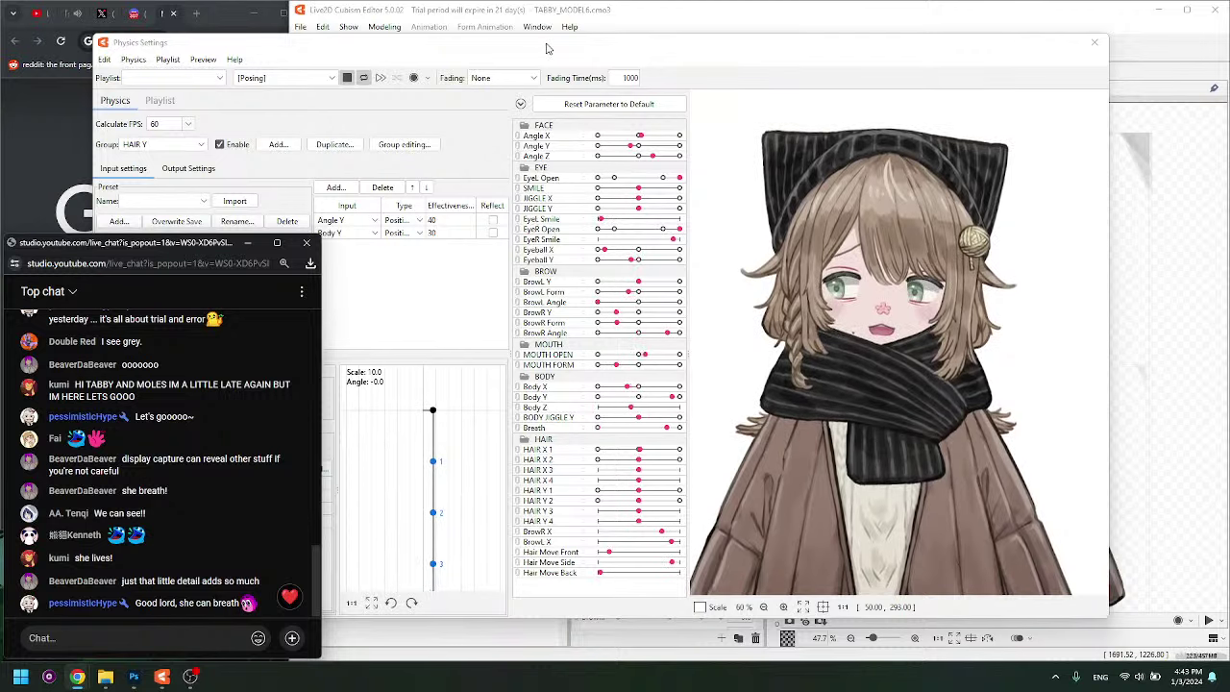
Switch between Physics Settings and live chat while the hair physics preview plays.
{"action": "left_click", "coordinate": [571, 50]}
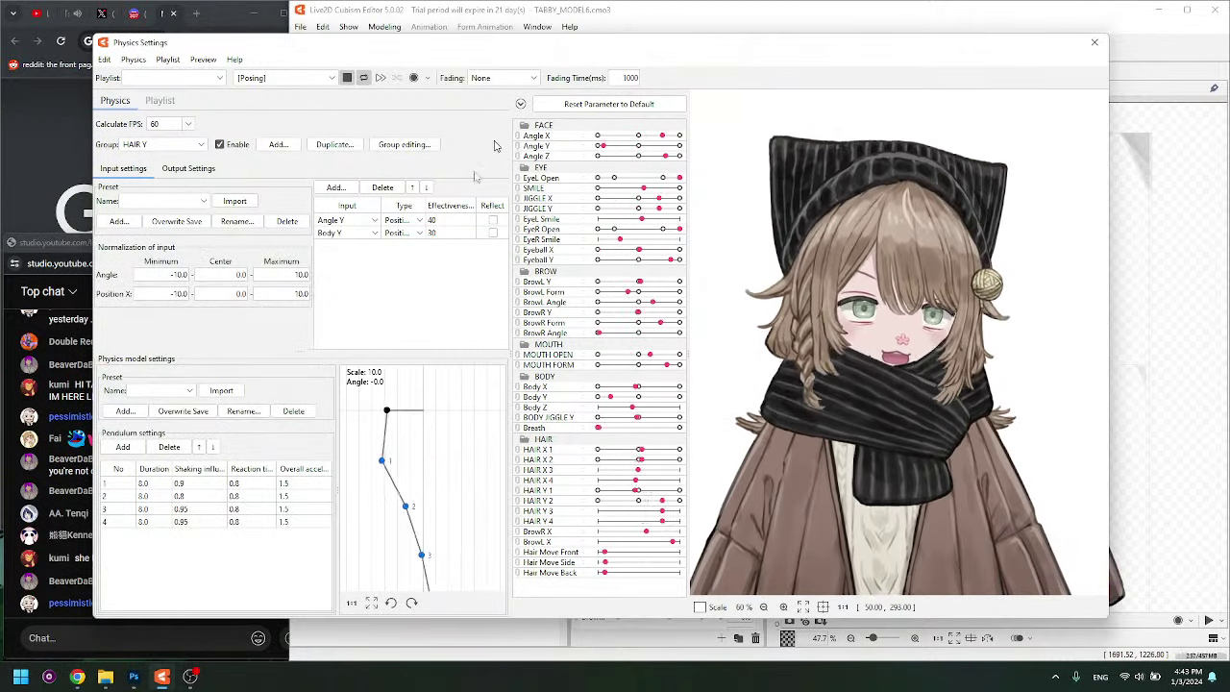
{"action": "left_click", "coordinate": [132, 638]}
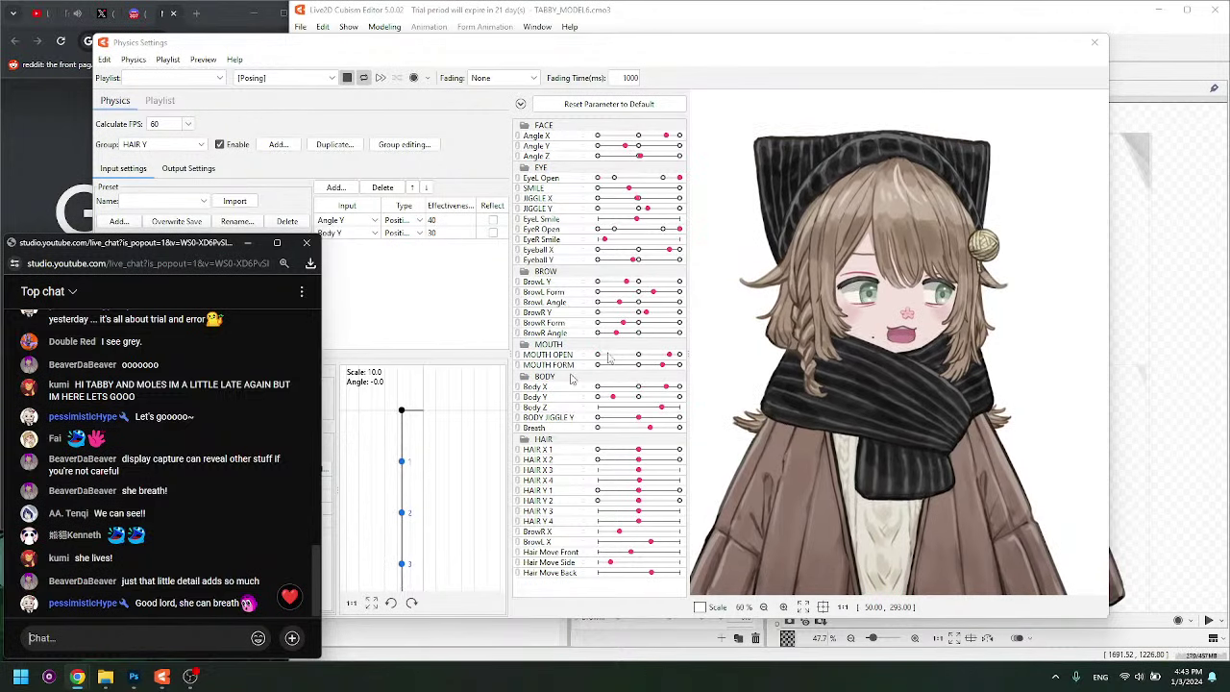
{"action": "left_click", "coordinate": [744, 96]}
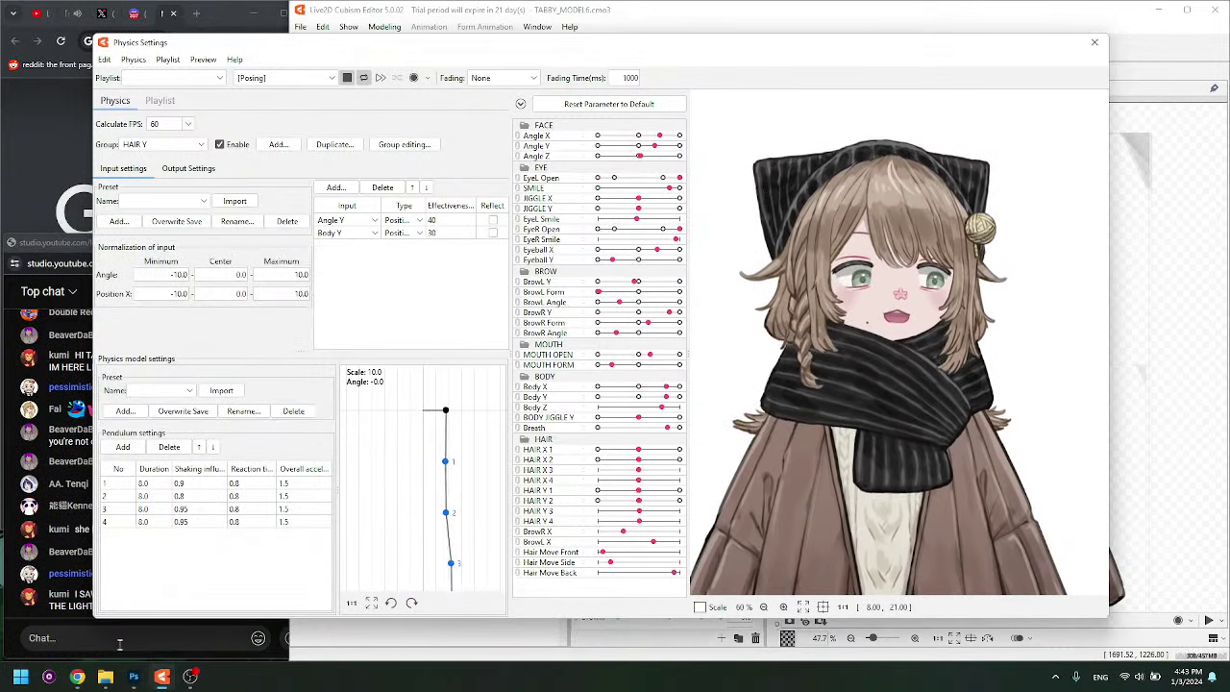
{"action": "left_click", "coordinate": [117, 652]}
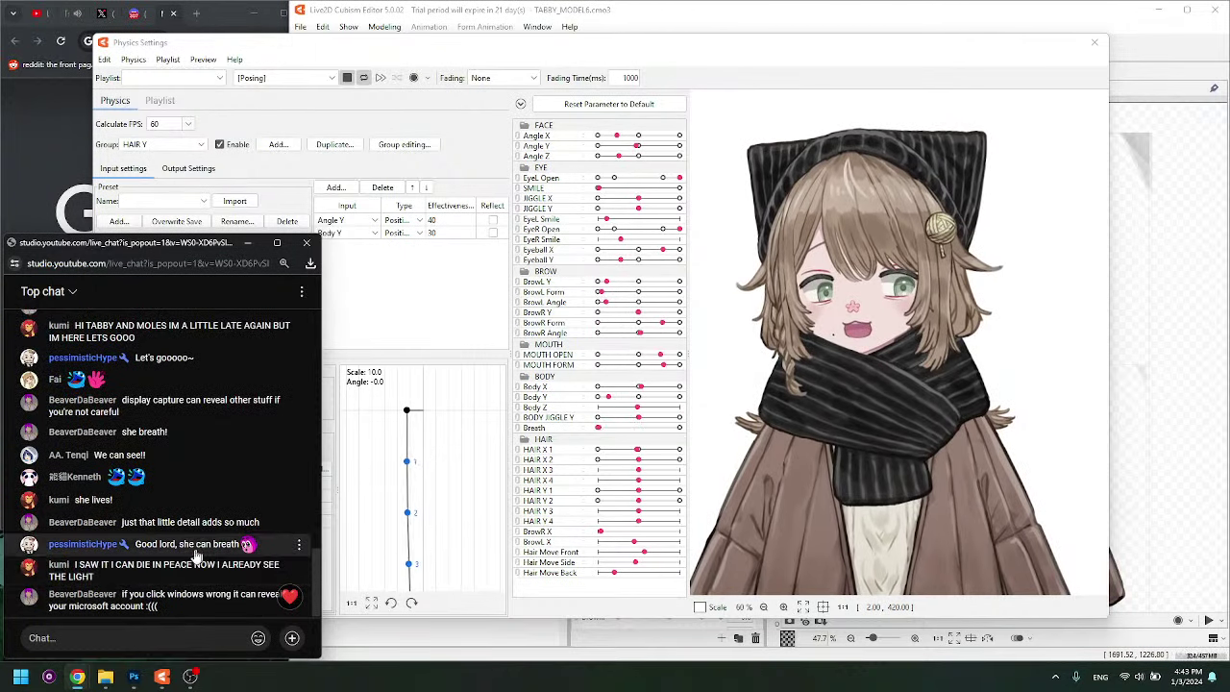
{"action": "left_click", "coordinate": [904, 367]}
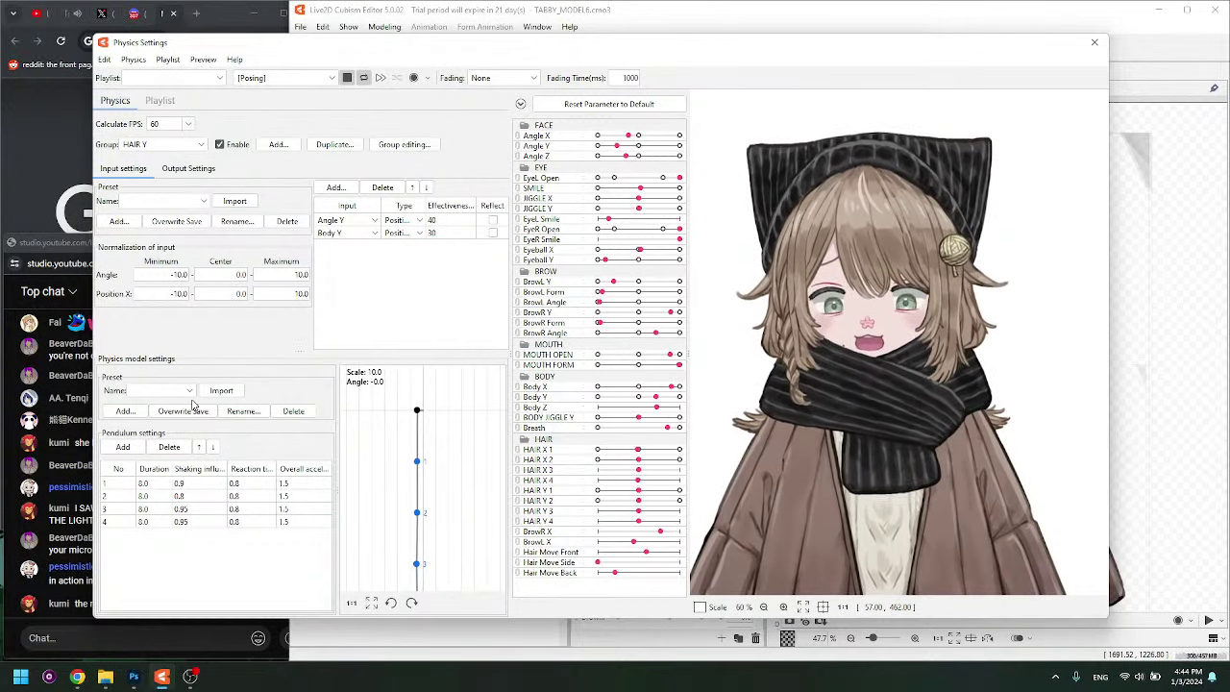
Start a live chat message, recheck the physics settings, then bring OBS forward.
{"action": "left_click", "coordinate": [68, 555]}
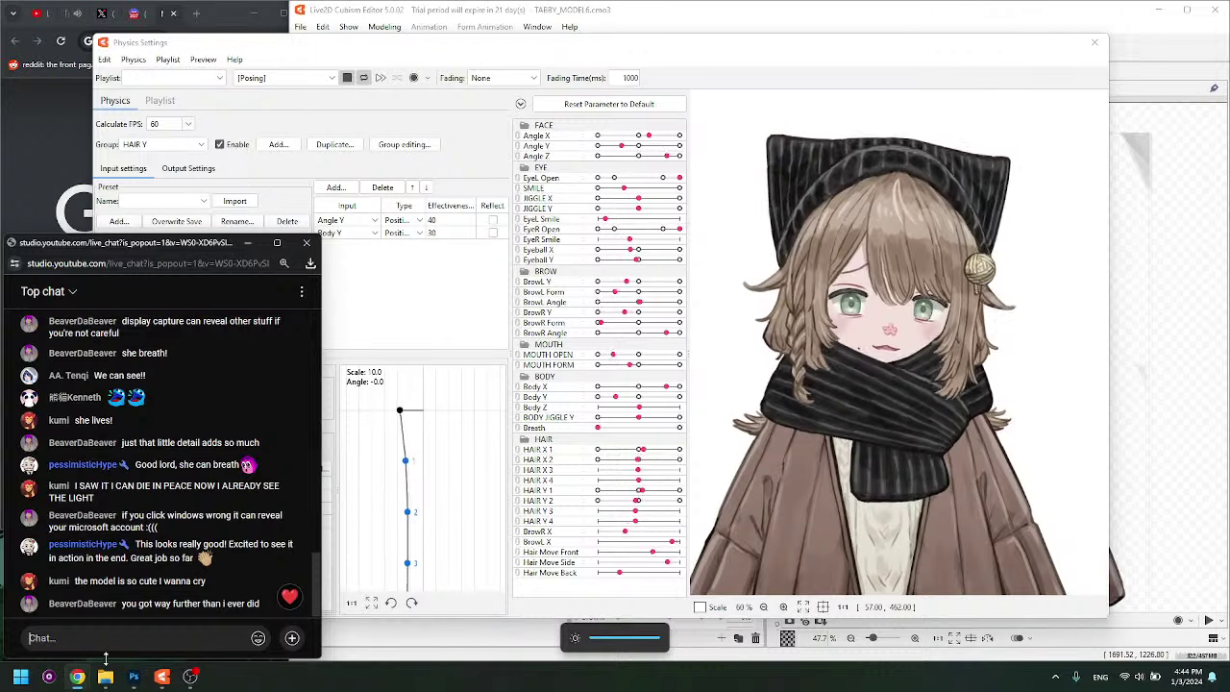
{"action": "left_click", "coordinate": [112, 639]}
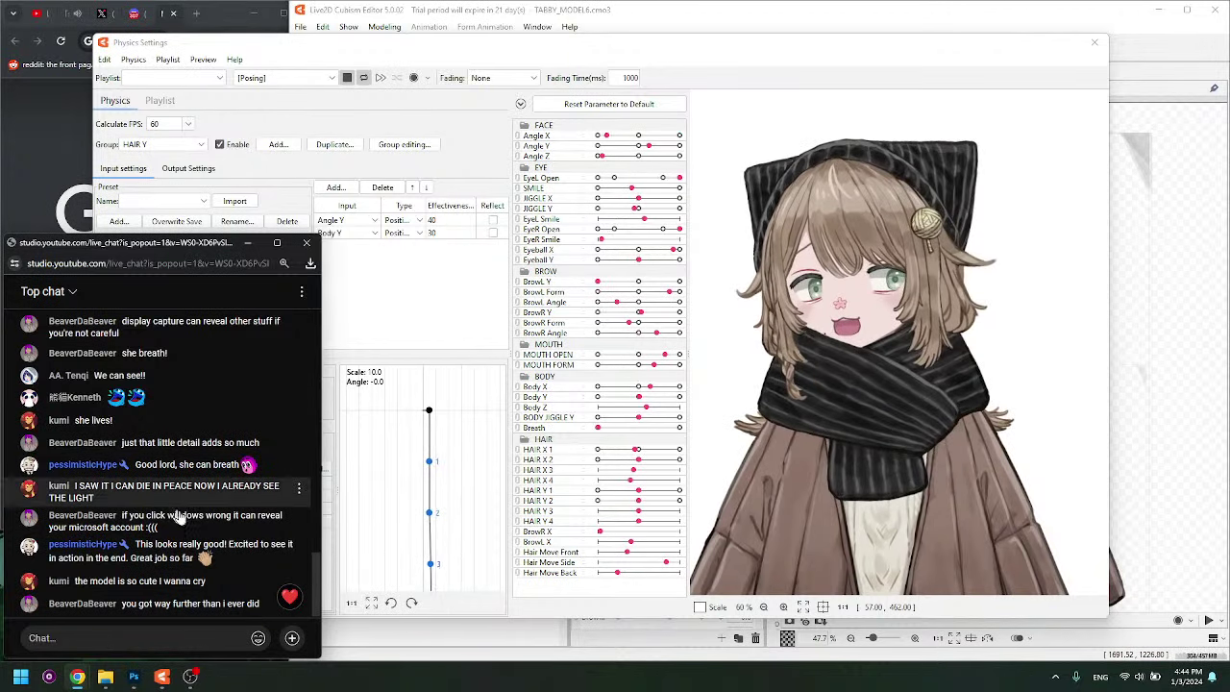
{"action": "left_click", "coordinate": [747, 73]}
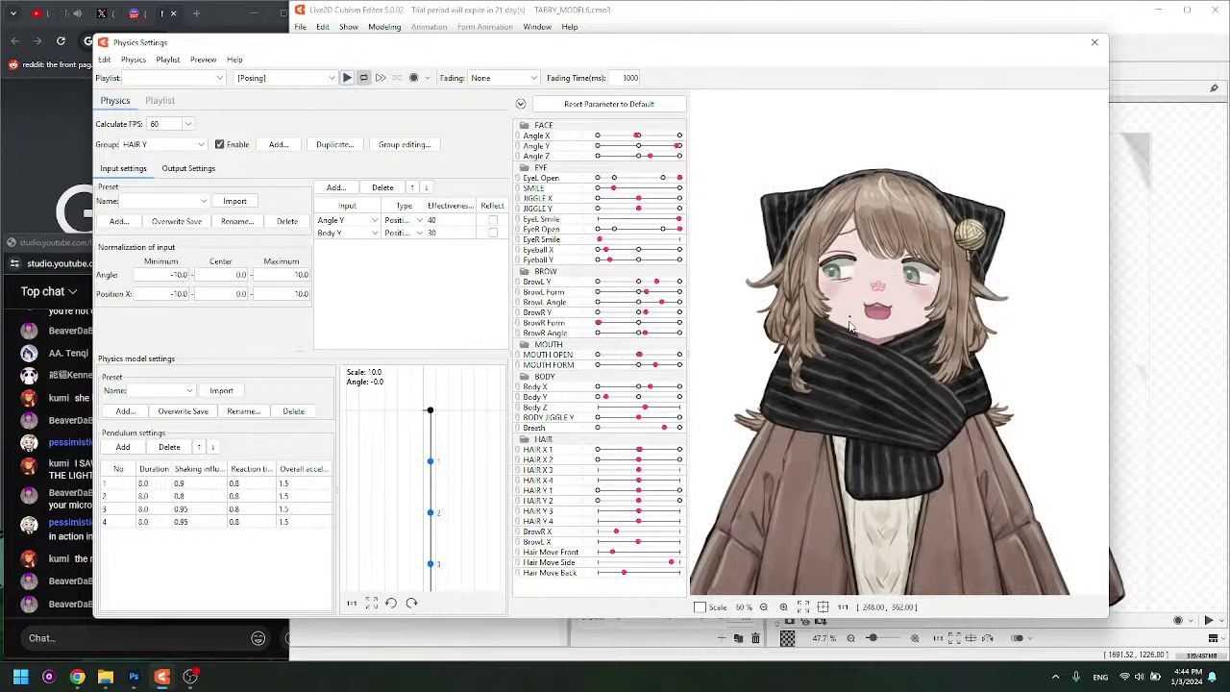
{"action": "mouse_move", "coordinate": [191, 676]}
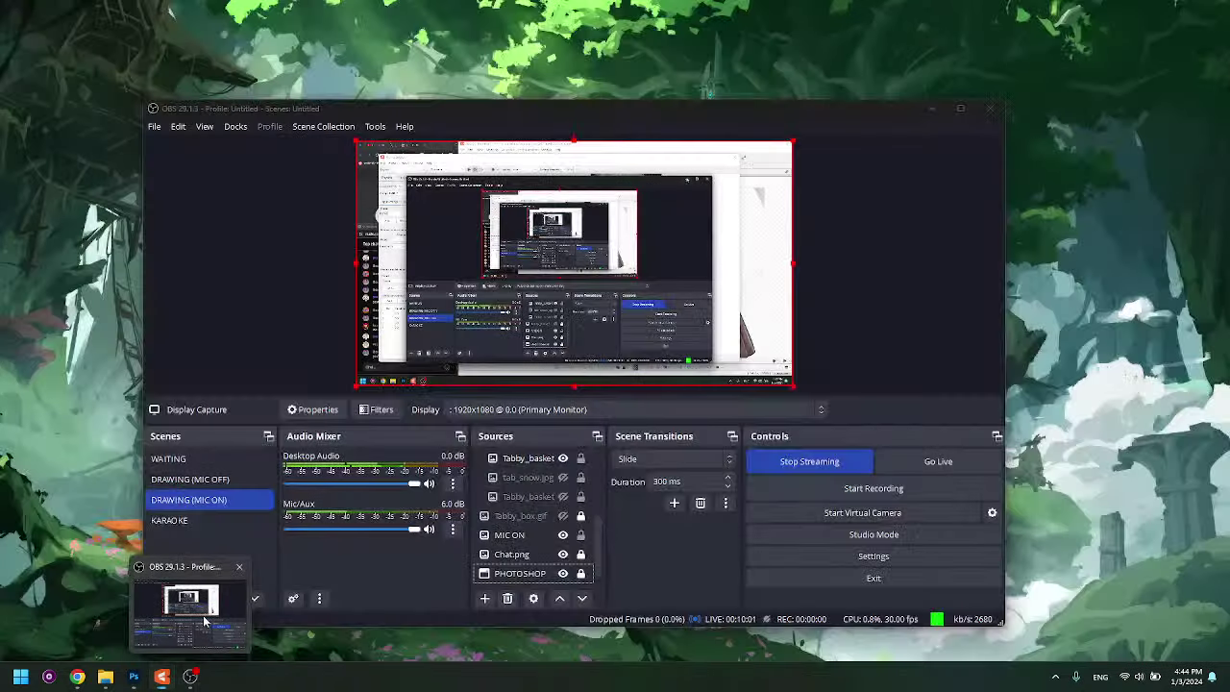
{"action": "left_click", "coordinate": [202, 605]}
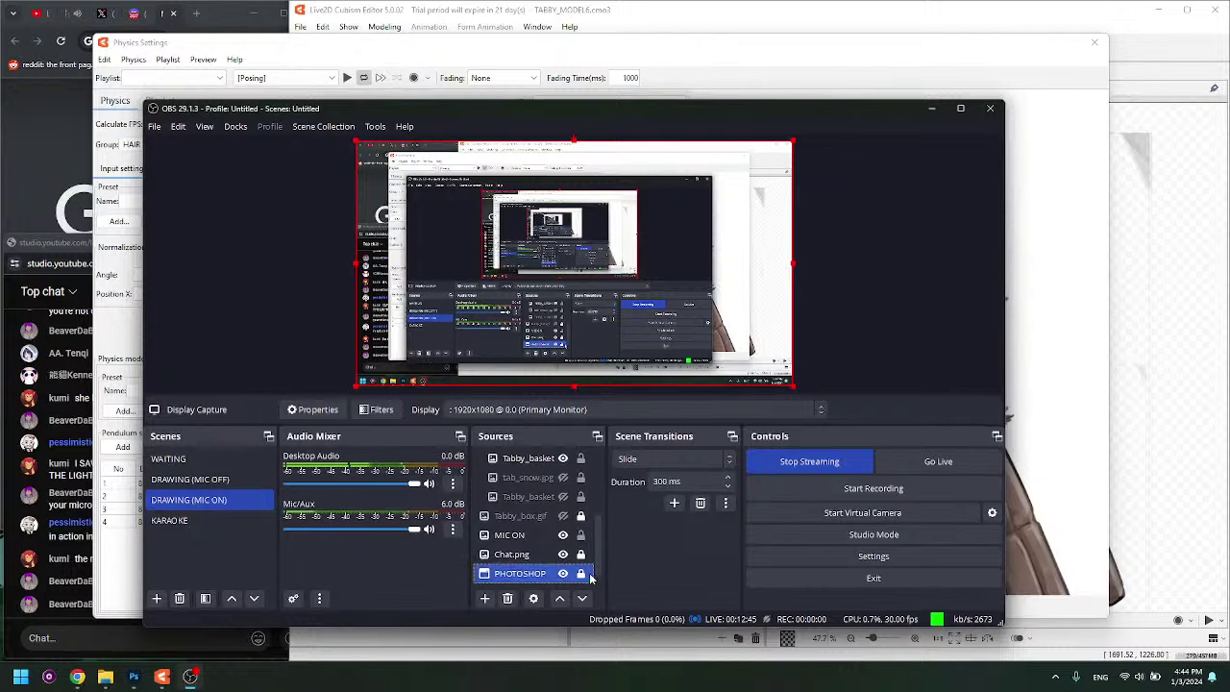
{"action": "scroll", "coordinate": [550, 573], "scroll_direction": "down", "scroll_amount": 1}
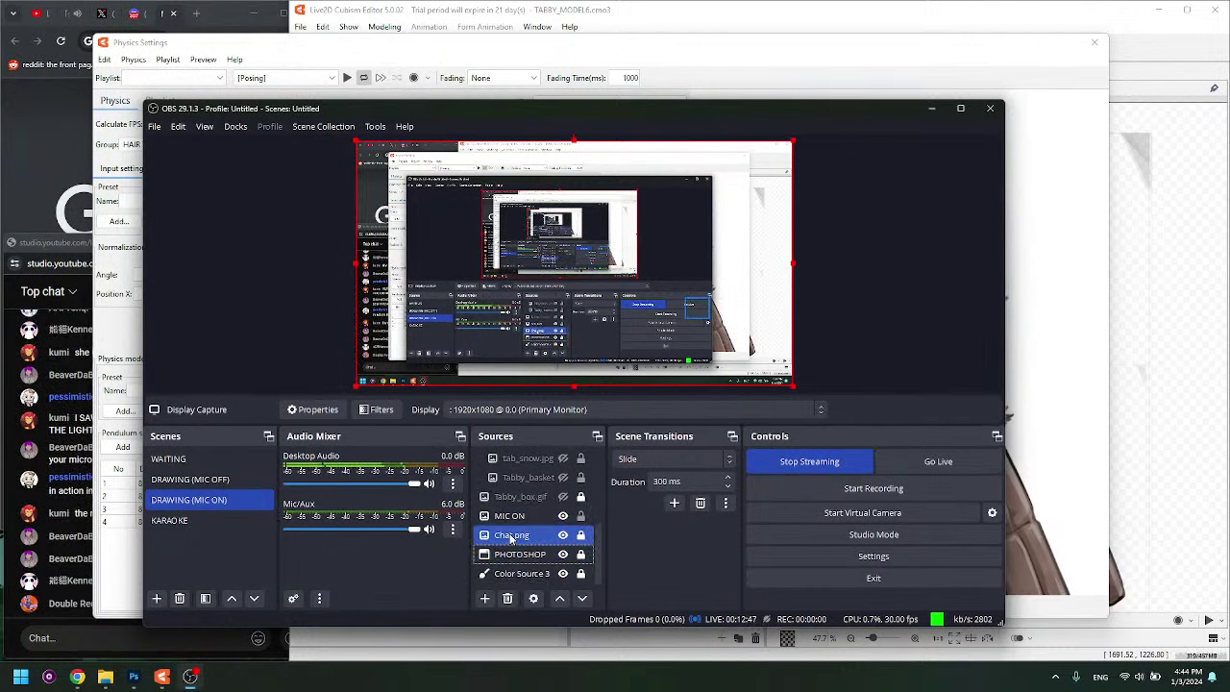
{"action": "left_click", "coordinate": [590, 300]}
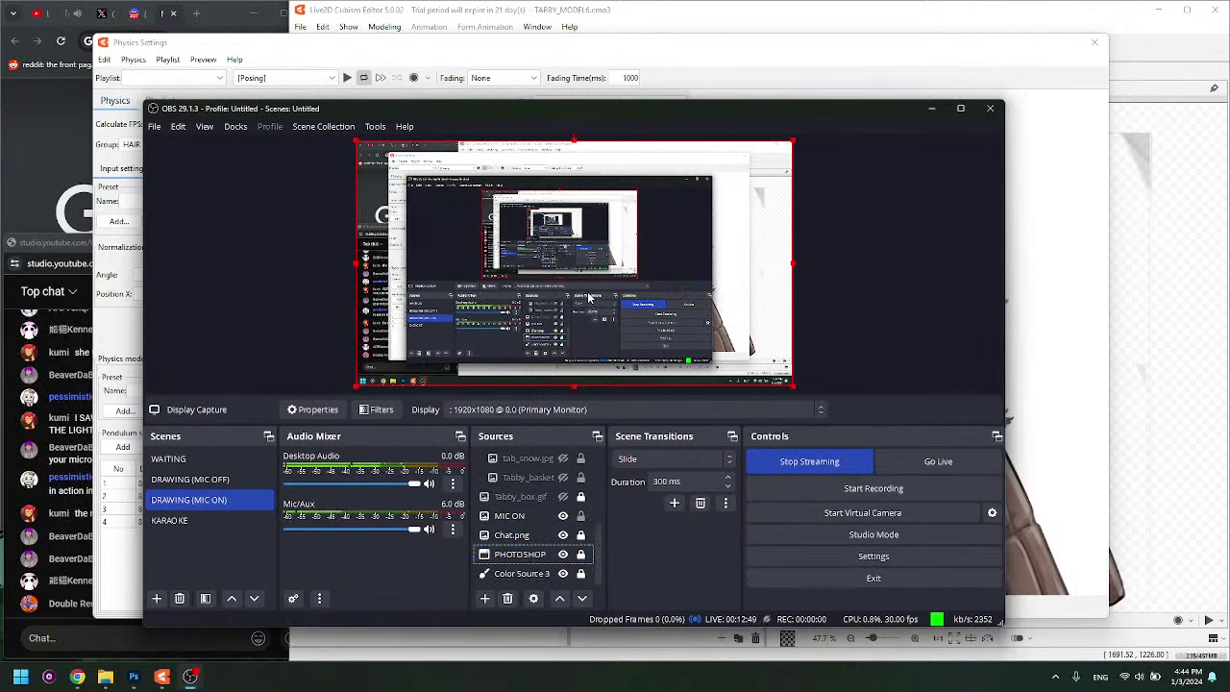
{"action": "scroll", "coordinate": [528, 538], "scroll_direction": "up", "scroll_amount": 1}
{"action": "scroll", "coordinate": [528, 531], "scroll_direction": "up", "scroll_amount": 1}
{"action": "scroll", "coordinate": [529, 530], "scroll_direction": "up", "scroll_amount": 1}
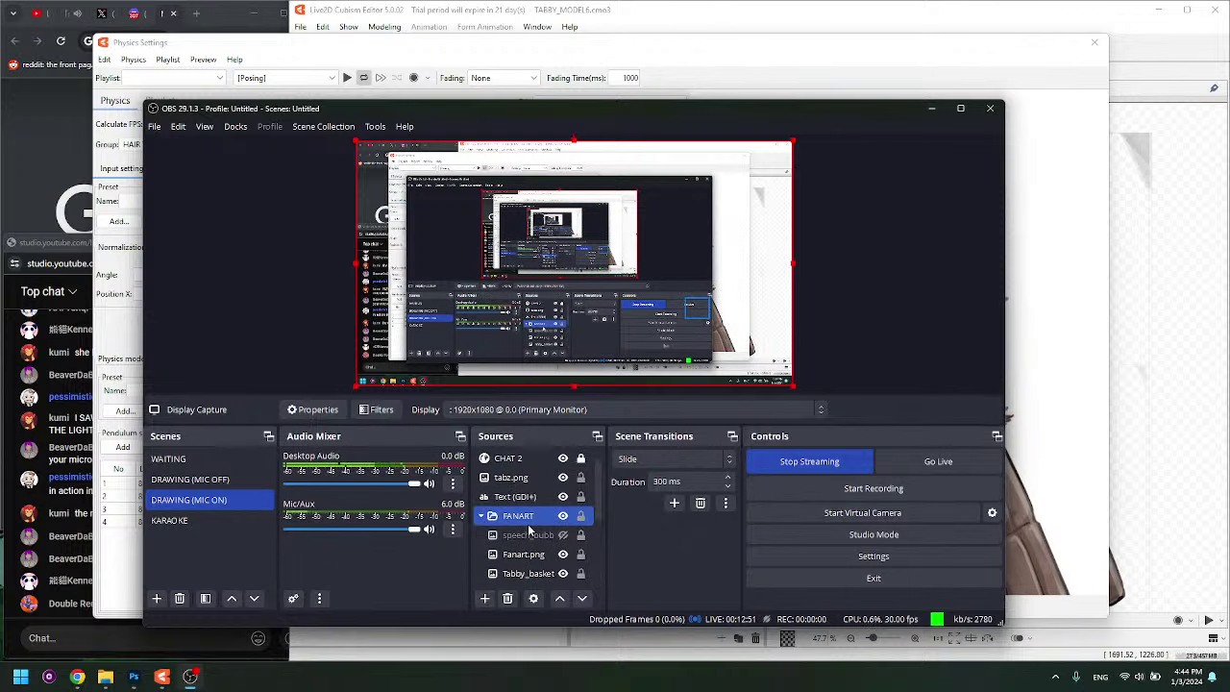
{"action": "scroll", "coordinate": [528, 531], "scroll_direction": "up", "scroll_amount": 1}
{"action": "left_click", "coordinate": [558, 459]}
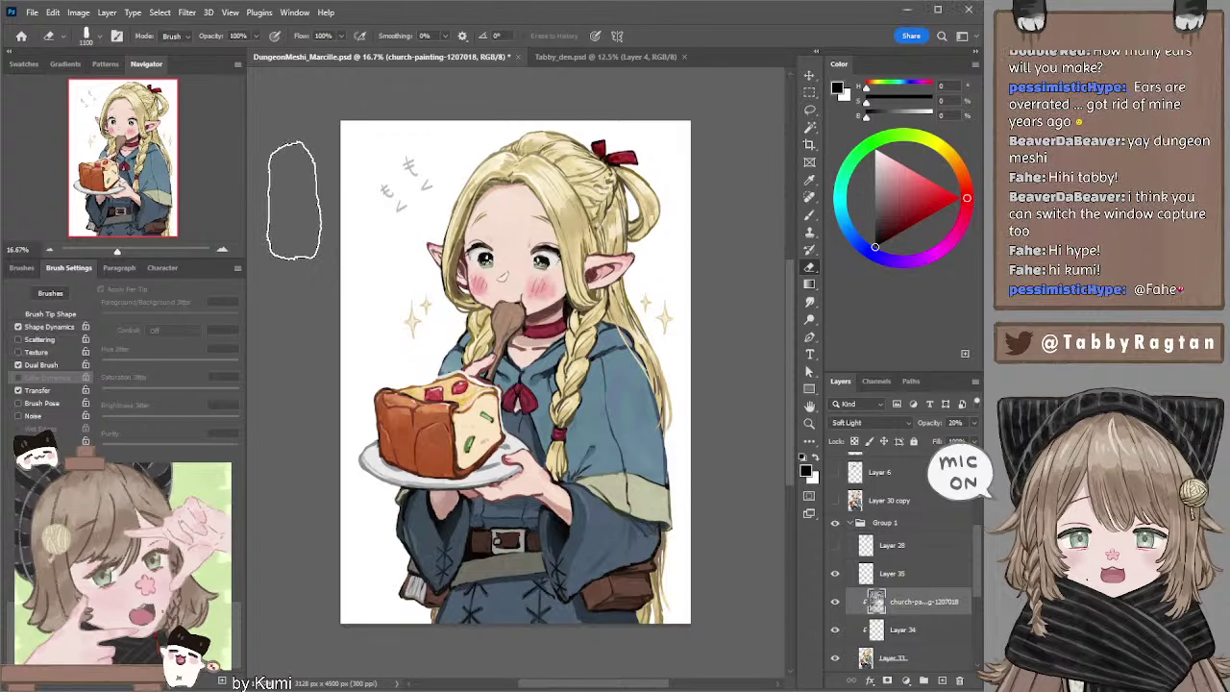
Select the Lasso tool and pan the Marcille illustration down and left.
{"action": "left_click", "coordinate": [809, 109]}
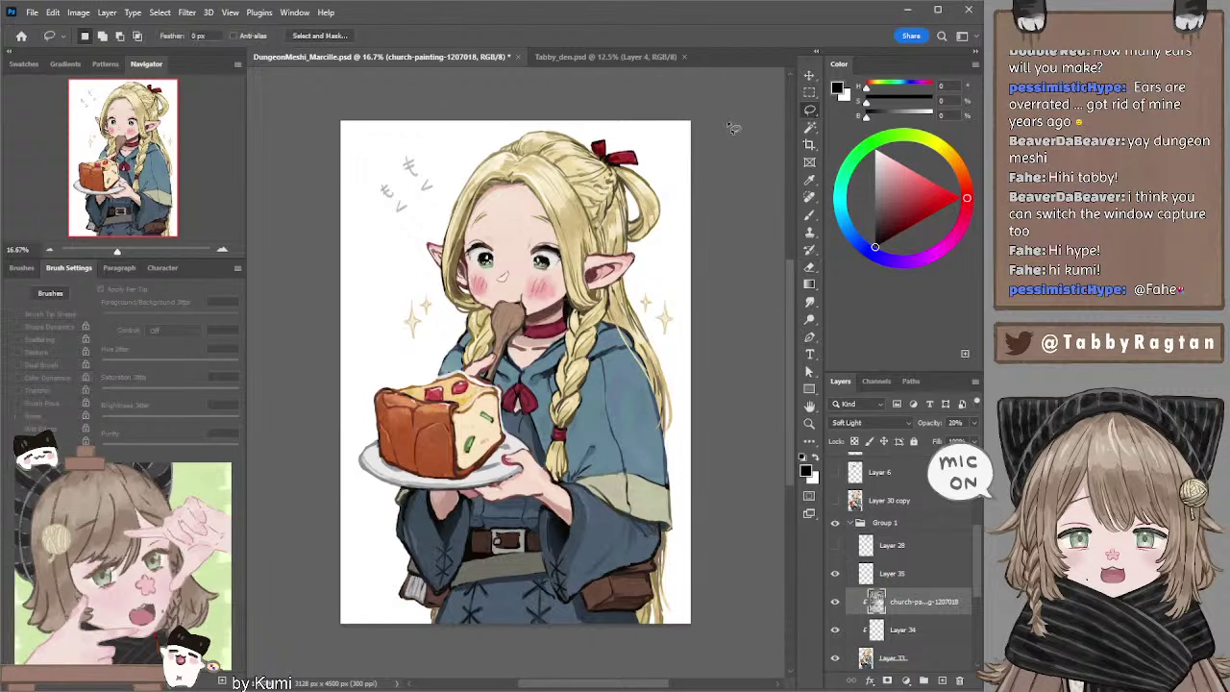
{"action": "mouse_move", "coordinate": [718, 119]}
{"action": "left_mouse_down"}
{"action": "mouse_move", "coordinate": [679, 125]}
{"action": "mouse_move", "coordinate": [714, 117]}
{"action": "left_mouse_up"}
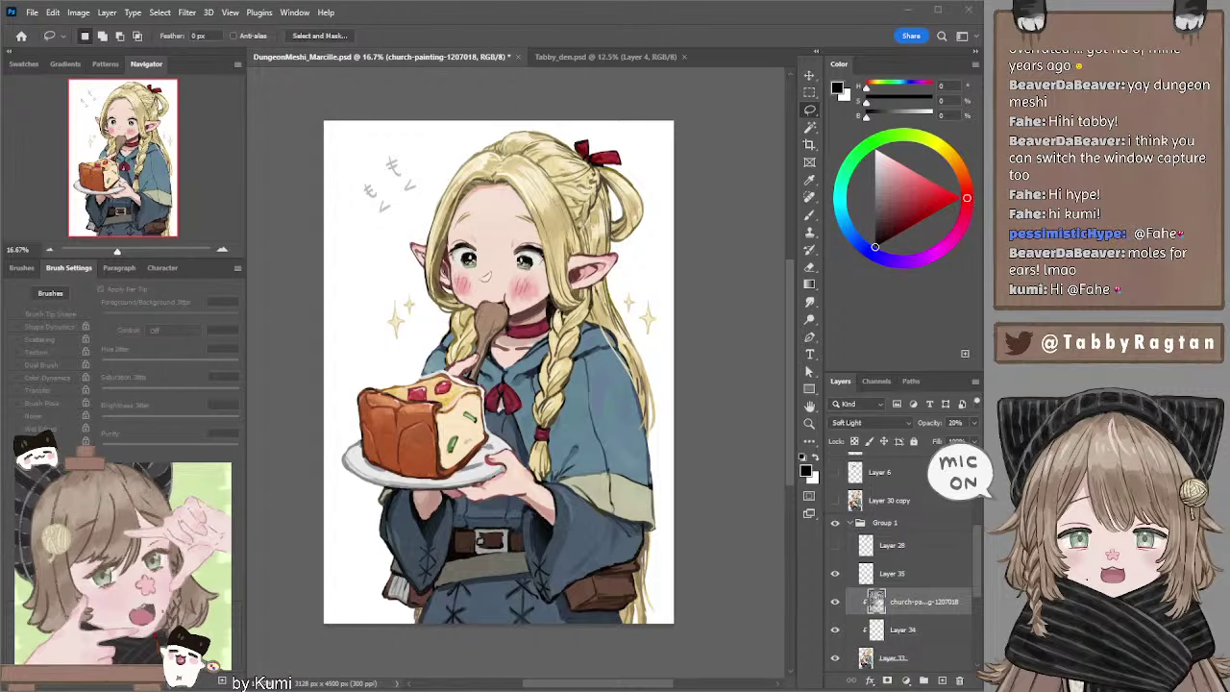
{"action": "left_click", "coordinate": [291, 271]}
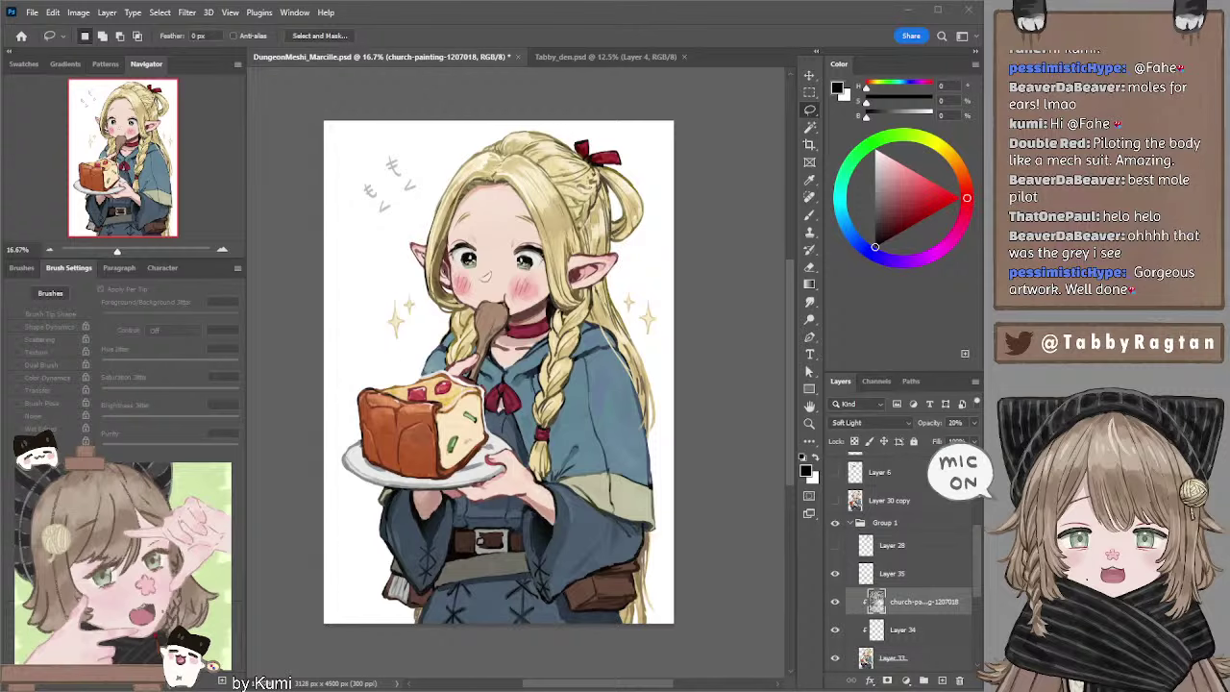
{"action": "left_click", "coordinate": [424, 56]}
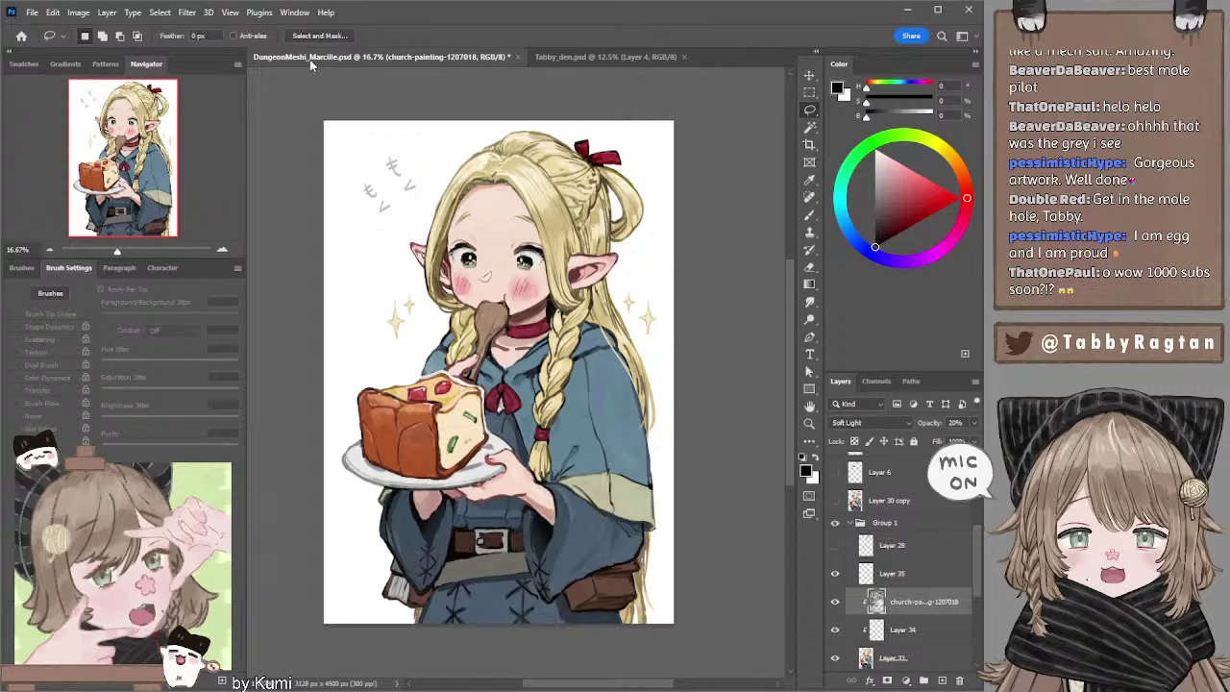
Save the Marcille illustration and switch to the Tabby_den.psd document.
{"action": "key", "text": "ctrl+s"}
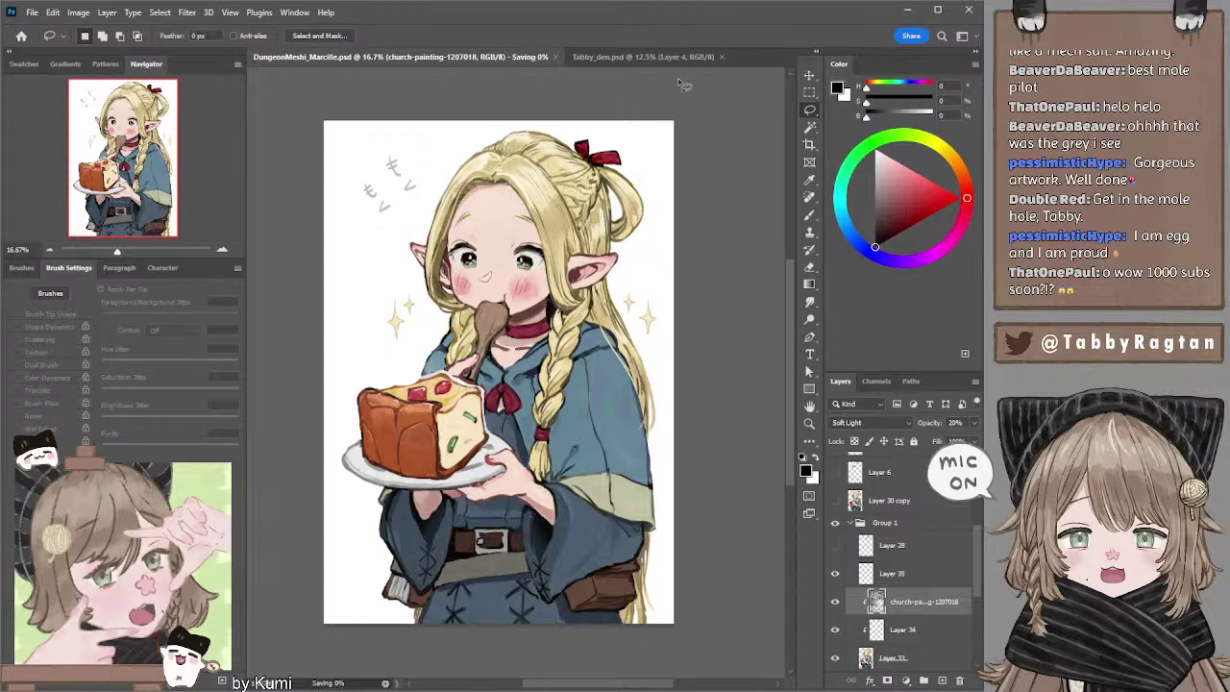
{"action": "left_click", "coordinate": [607, 58]}
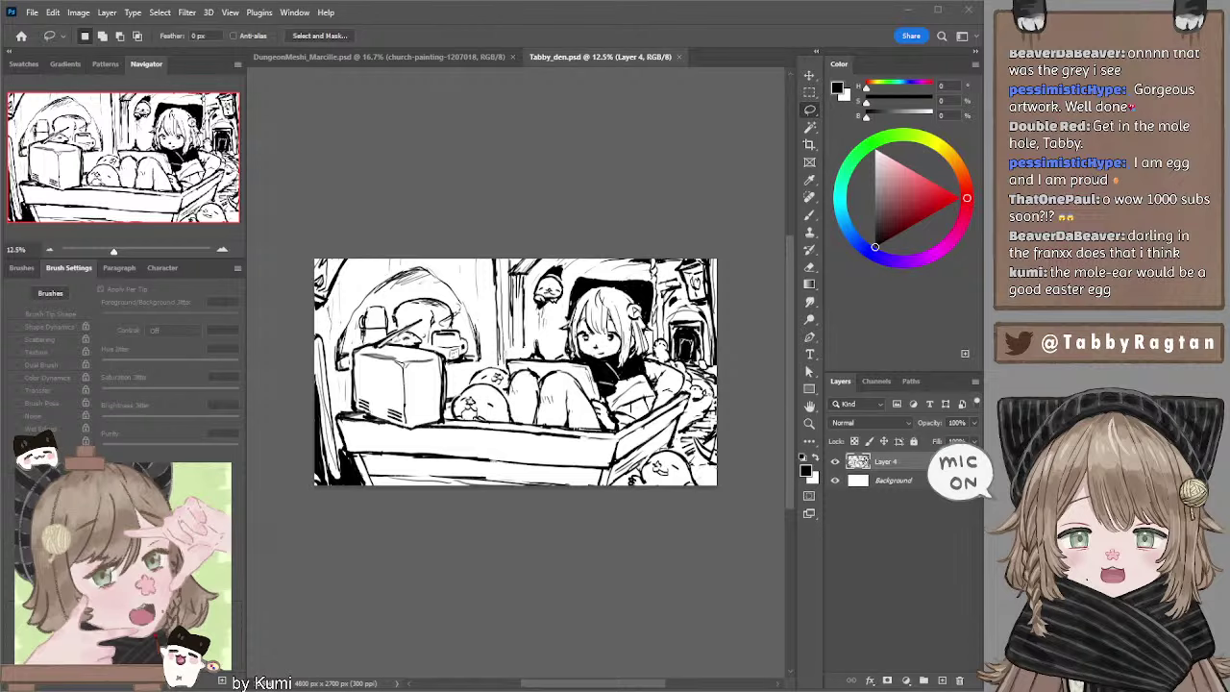
Duplicate Layer 4 as Layer 4 copy with Ctrl+J and hide the original Layer 4.
{"action": "key", "text": "alt+Tab"}
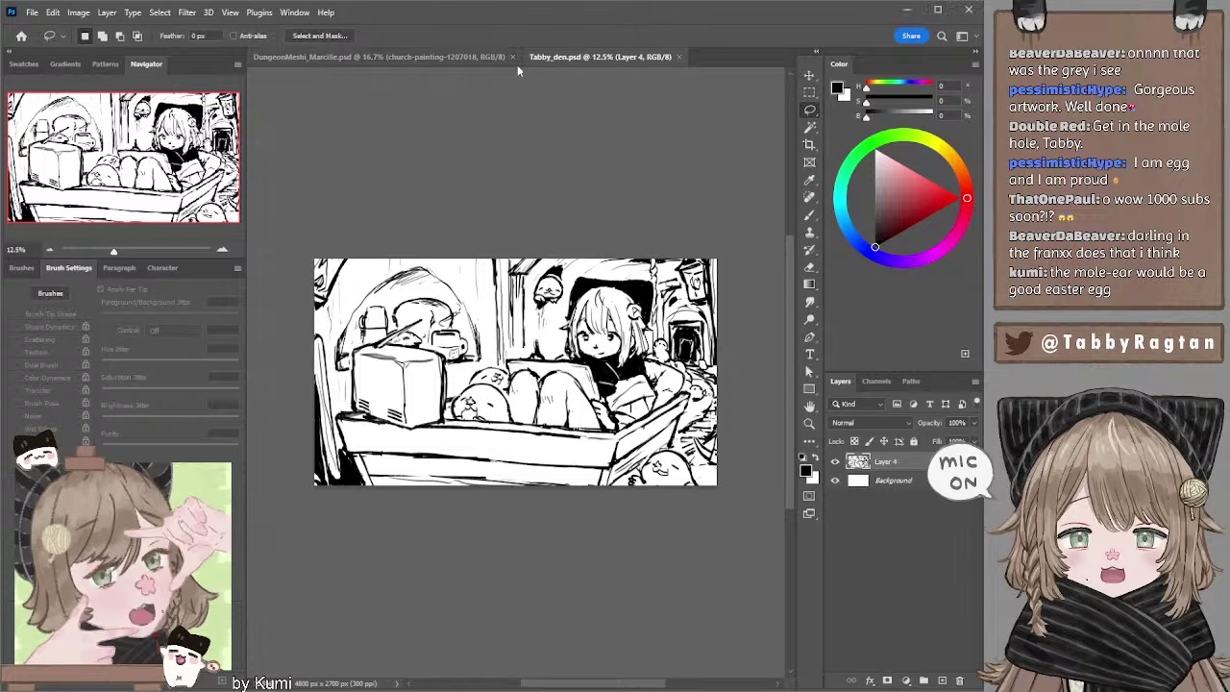
{"action": "left_click_drag", "start_coordinate": [538, 159], "coordinate": [511, 157]}
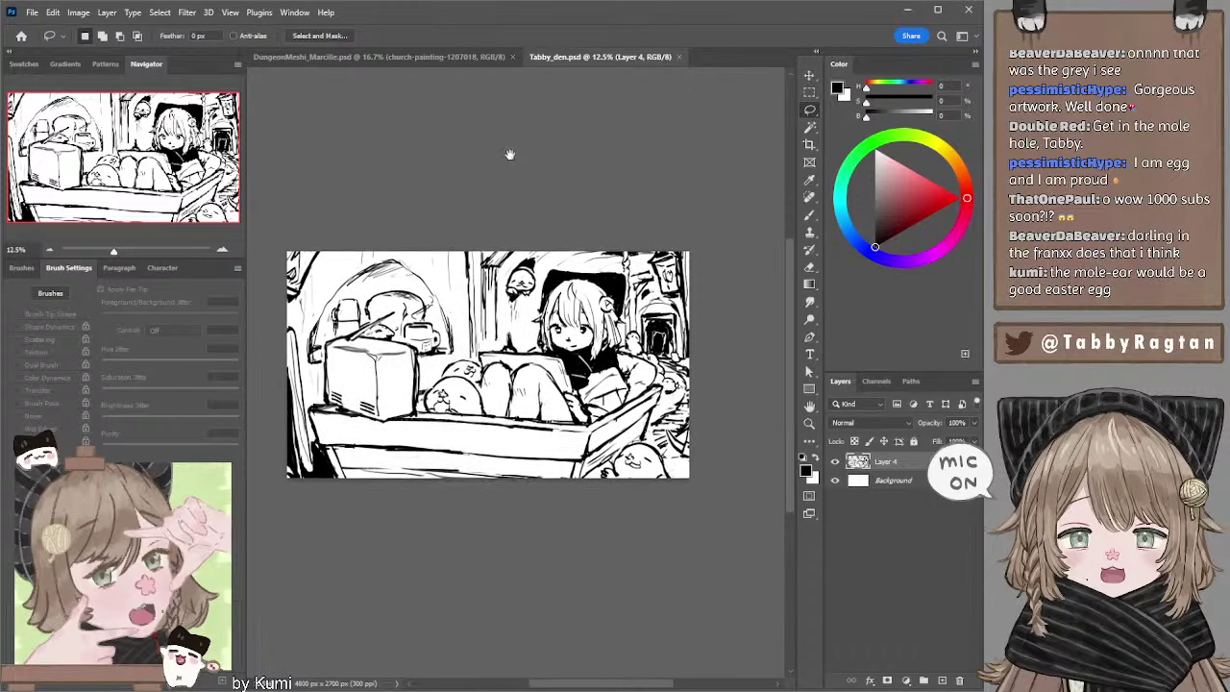
{"action": "left_click", "coordinate": [874, 483]}
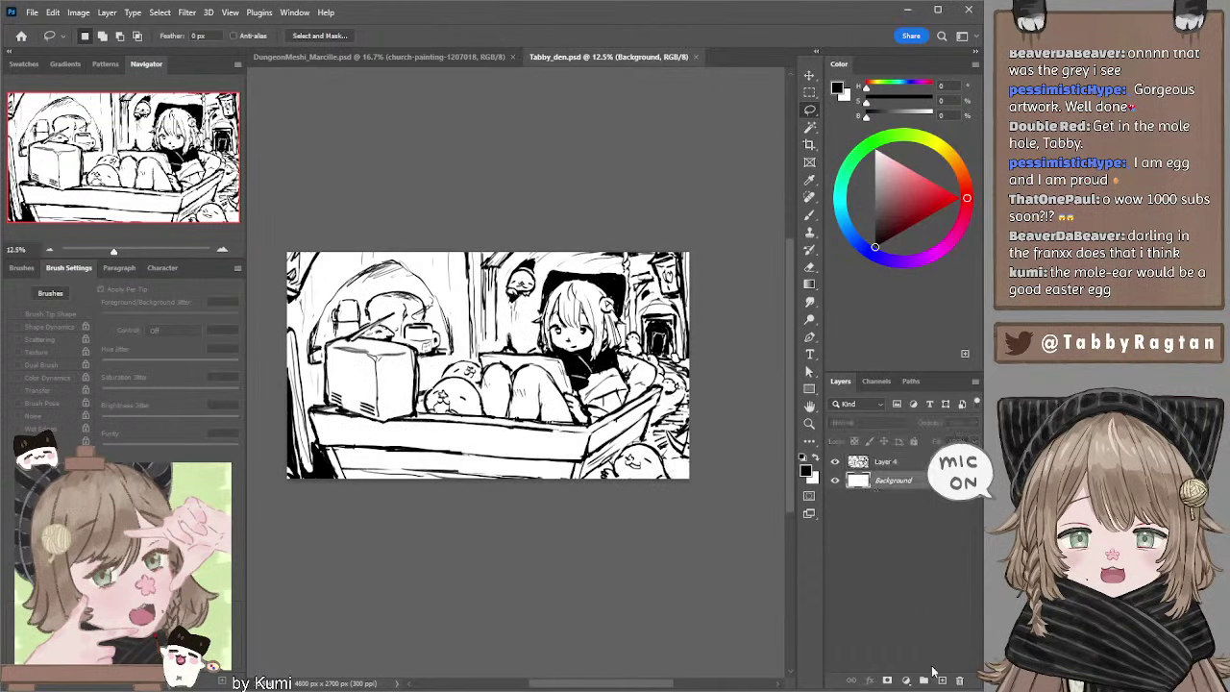
{"action": "left_click", "coordinate": [901, 465]}
{"action": "key", "text": "ctrl+j"}
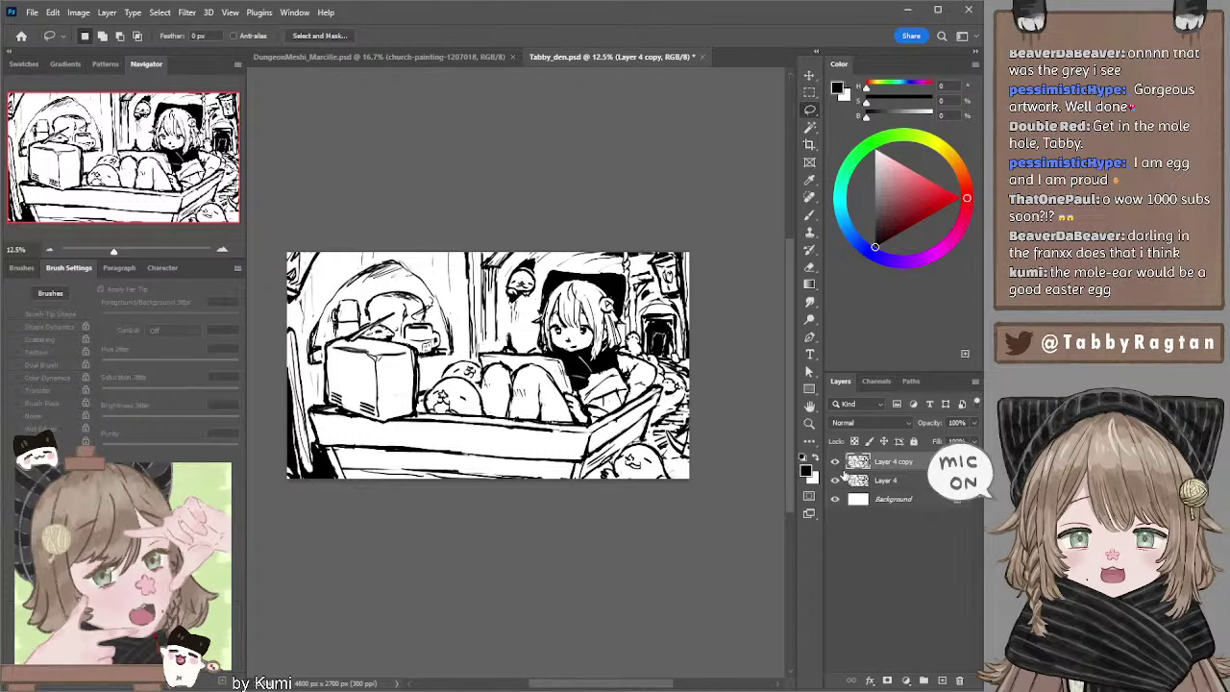
{"action": "left_click", "coordinate": [834, 480]}
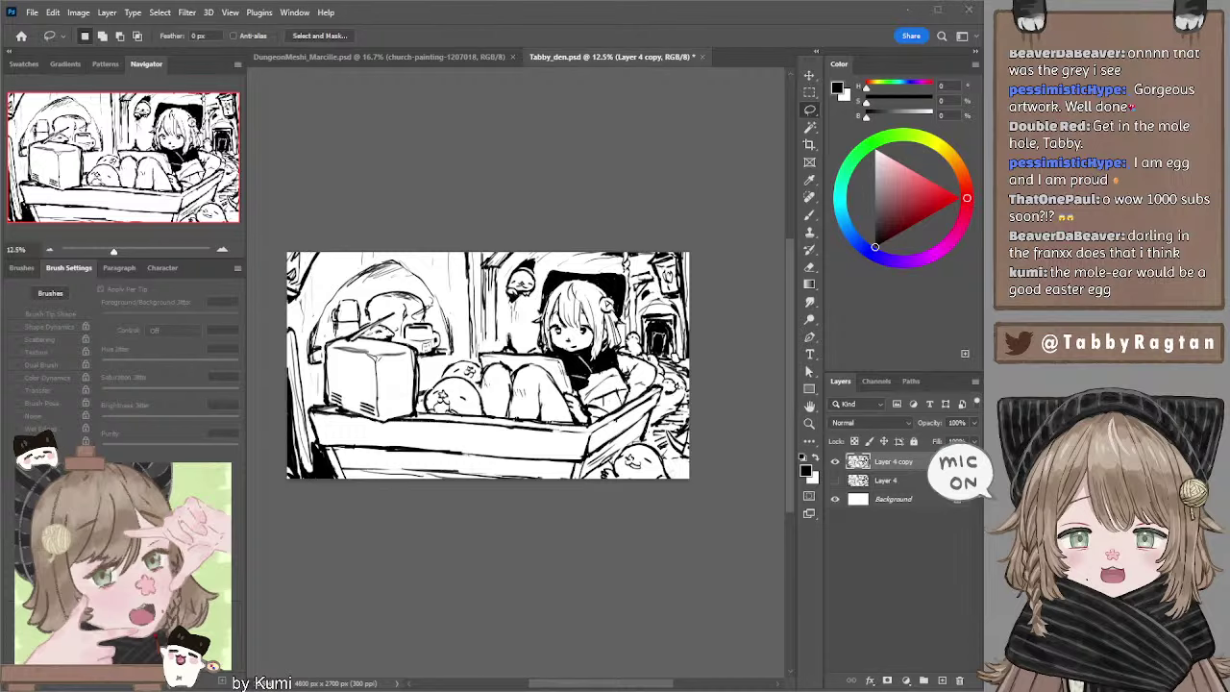
{"action": "left_click", "coordinate": [462, 139]}
{"action": "left_click_drag", "start_coordinate": [508, 176], "coordinate": [526, 165]}
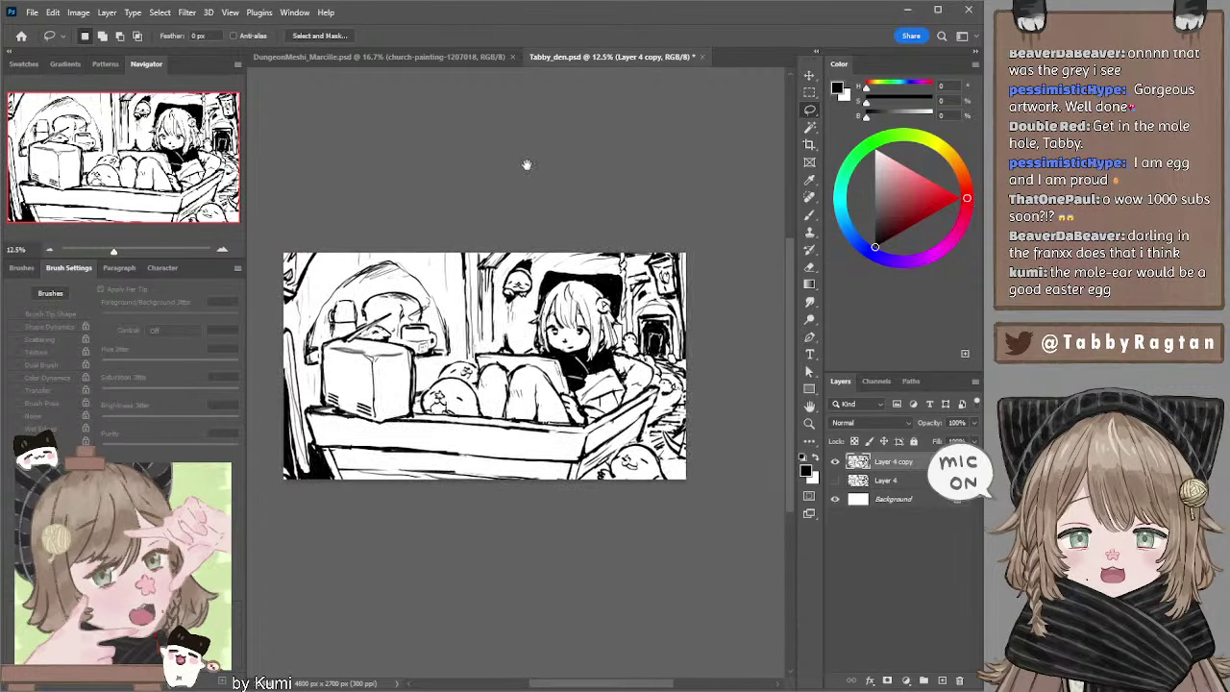
{"action": "key", "text": "ctrl+equal"}
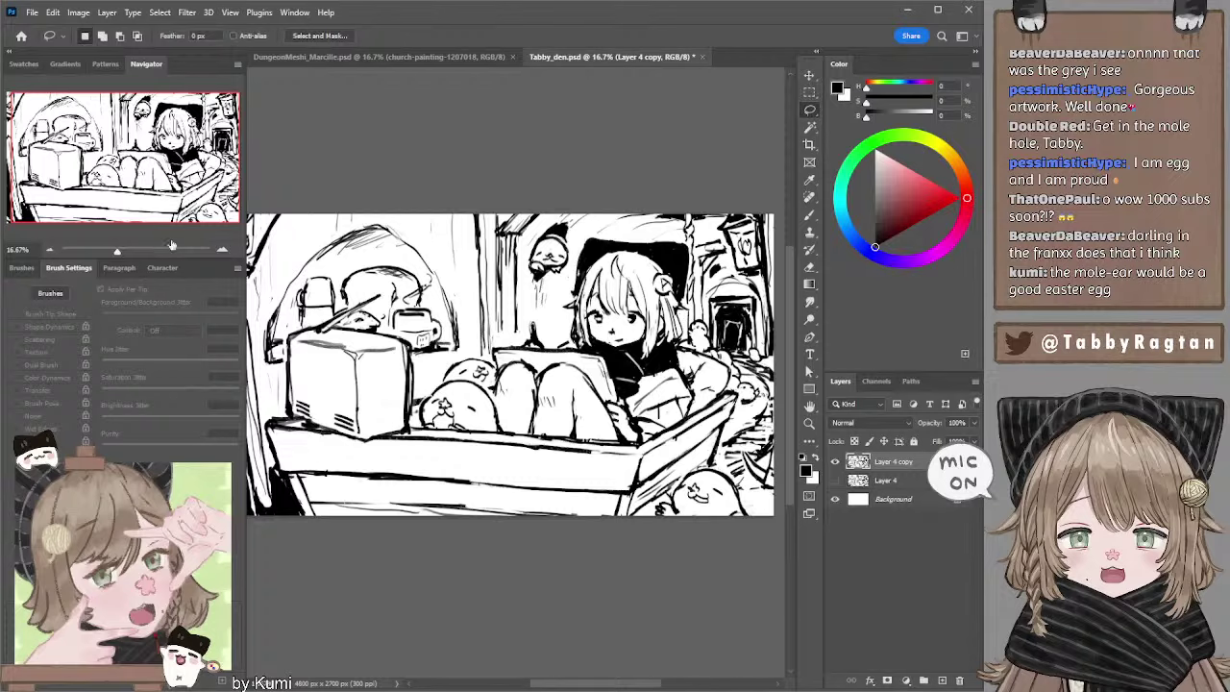
{"action": "left_click", "coordinate": [50, 250]}
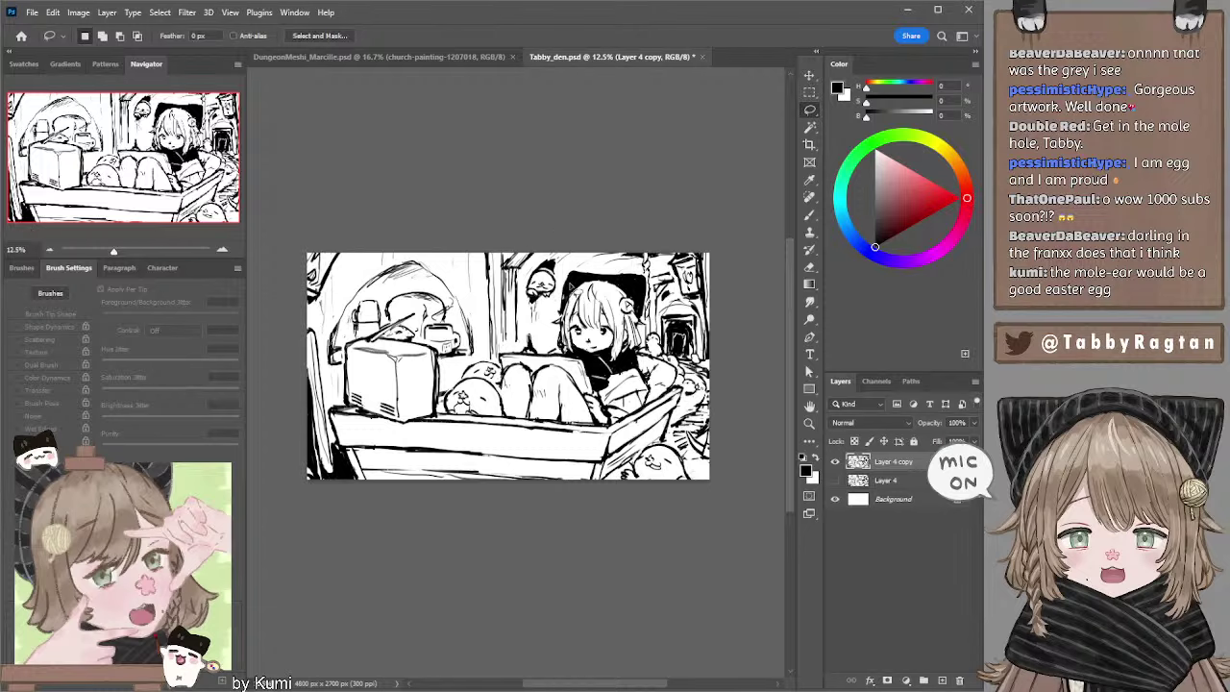
Switch back and forth between Brush and Eraser to prepare touch-ups on Layer 4 copy.
{"action": "key", "text": "b"}
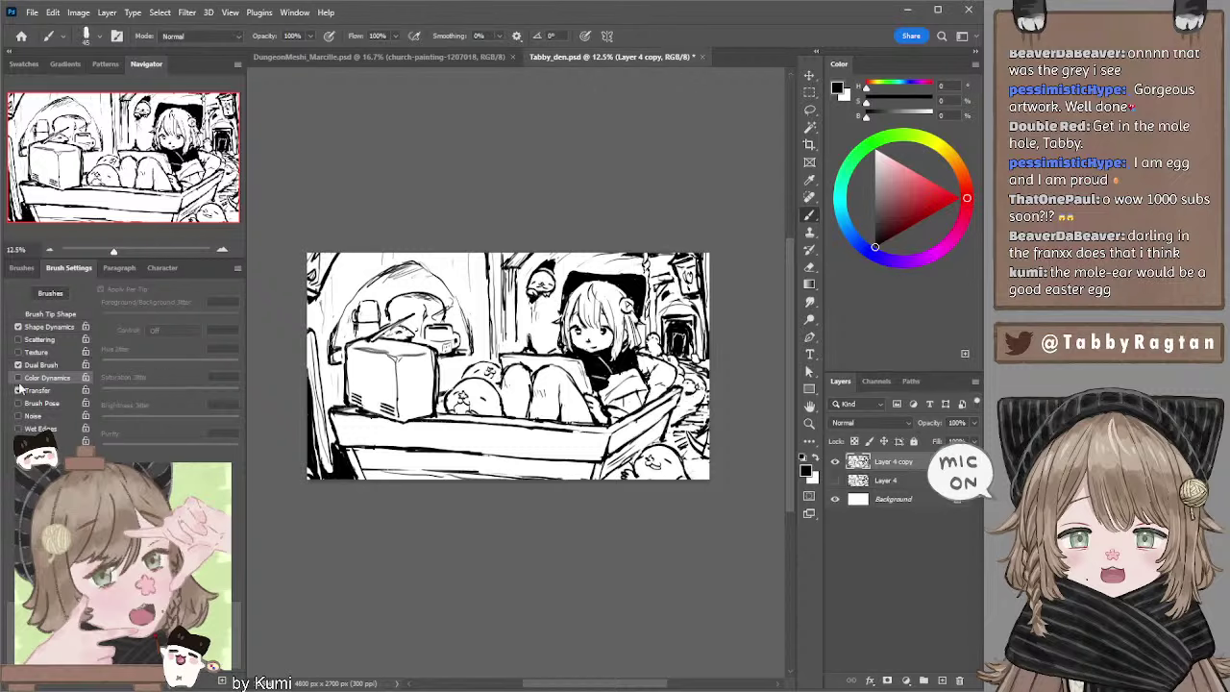
{"action": "key", "text": "e"}
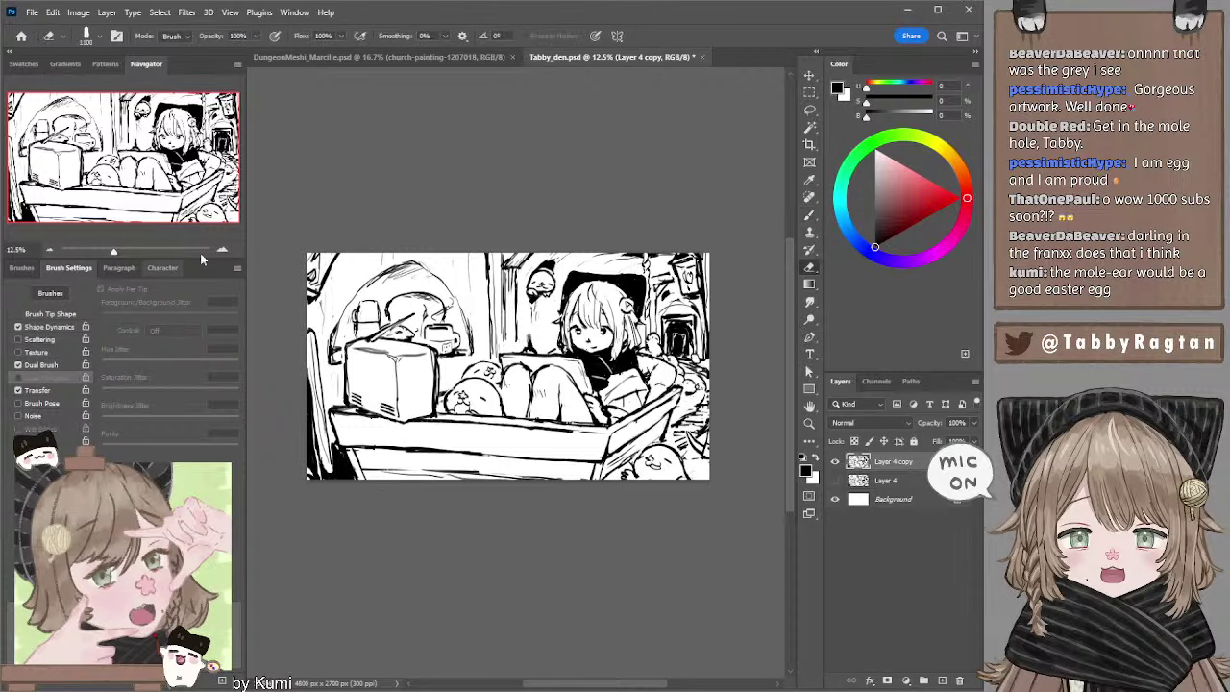
{"action": "key", "text": "b"}
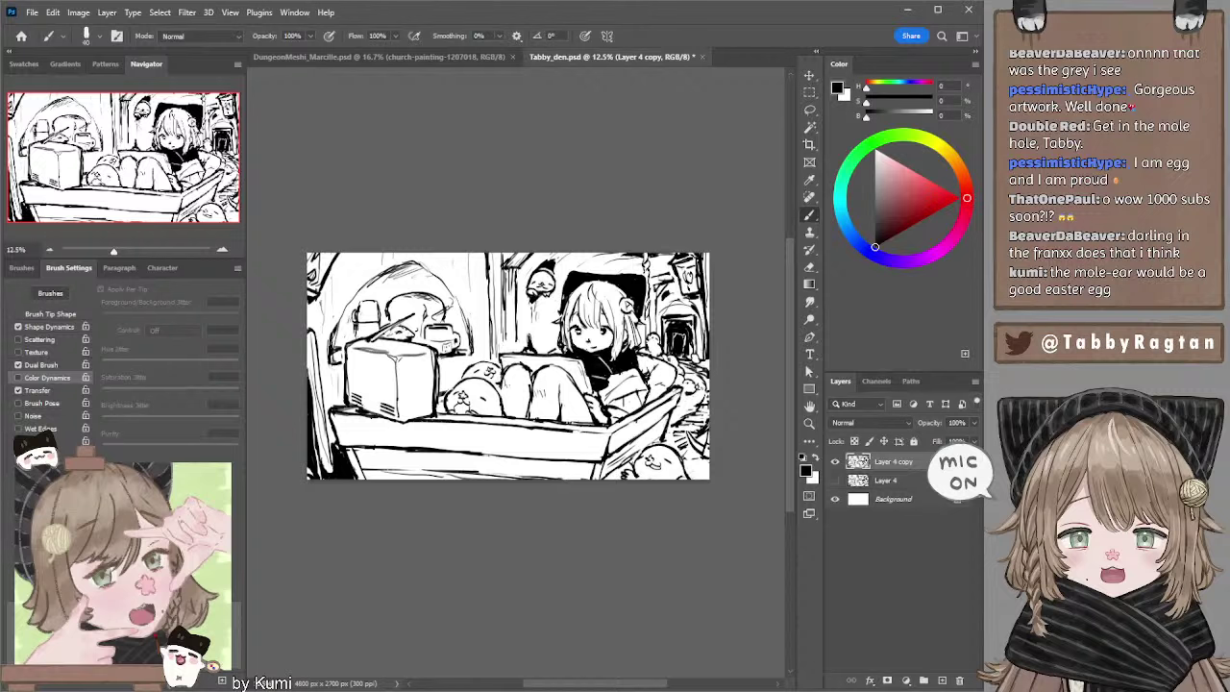
{"action": "key", "text": "e"}
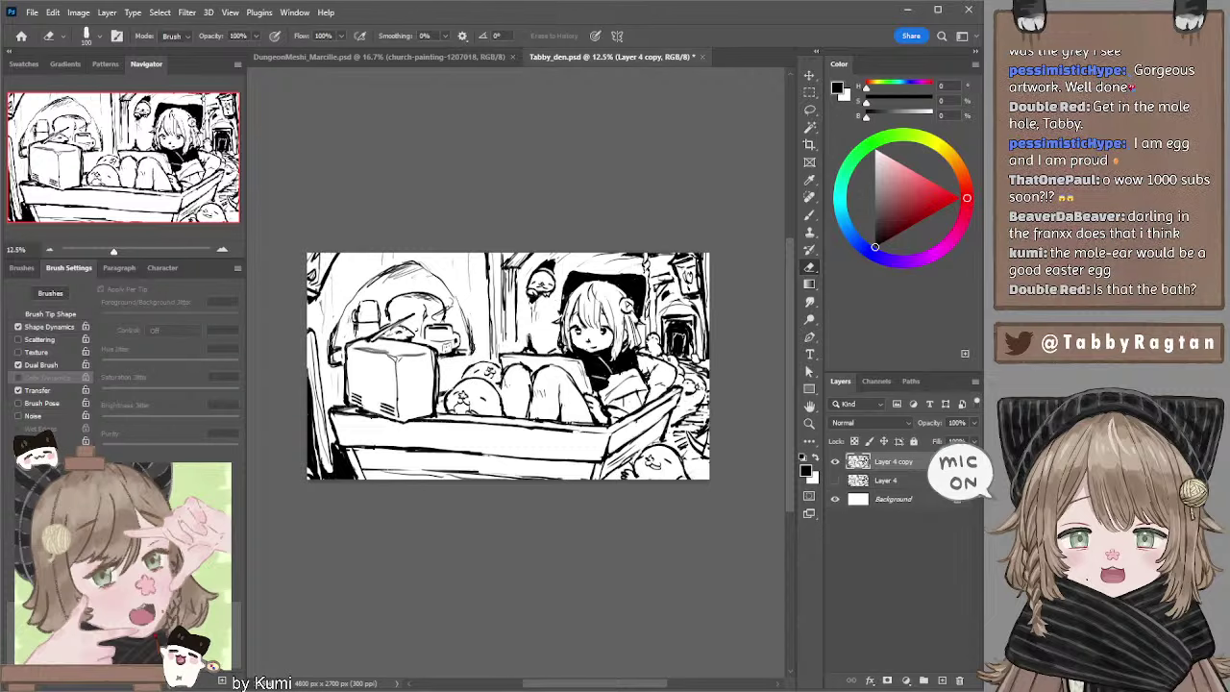
{"action": "key", "text": "b"}
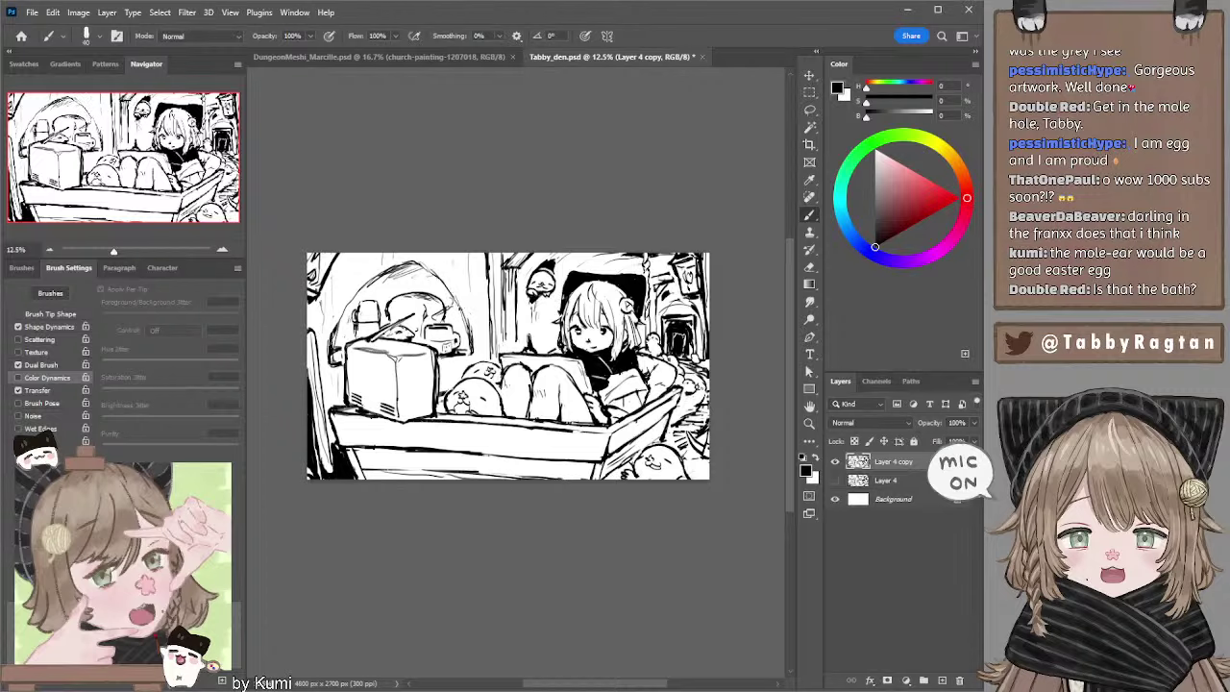
Draw and undo two line strokes around the cup, then toggle Eraser and Brush.
{"action": "left_click_drag", "start_coordinate": [442, 278], "coordinate": [467, 323]}
{"action": "key", "text": "ctrl+z"}
{"action": "left_click_drag", "start_coordinate": [453, 296], "coordinate": [469, 327]}
{"action": "key", "text": "ctrl+z"}
{"action": "key", "text": "ctrl+z"}
{"action": "key", "text": "ctrl+z"}
{"action": "key", "text": "ctrl+z"}
{"action": "key", "text": "e"}
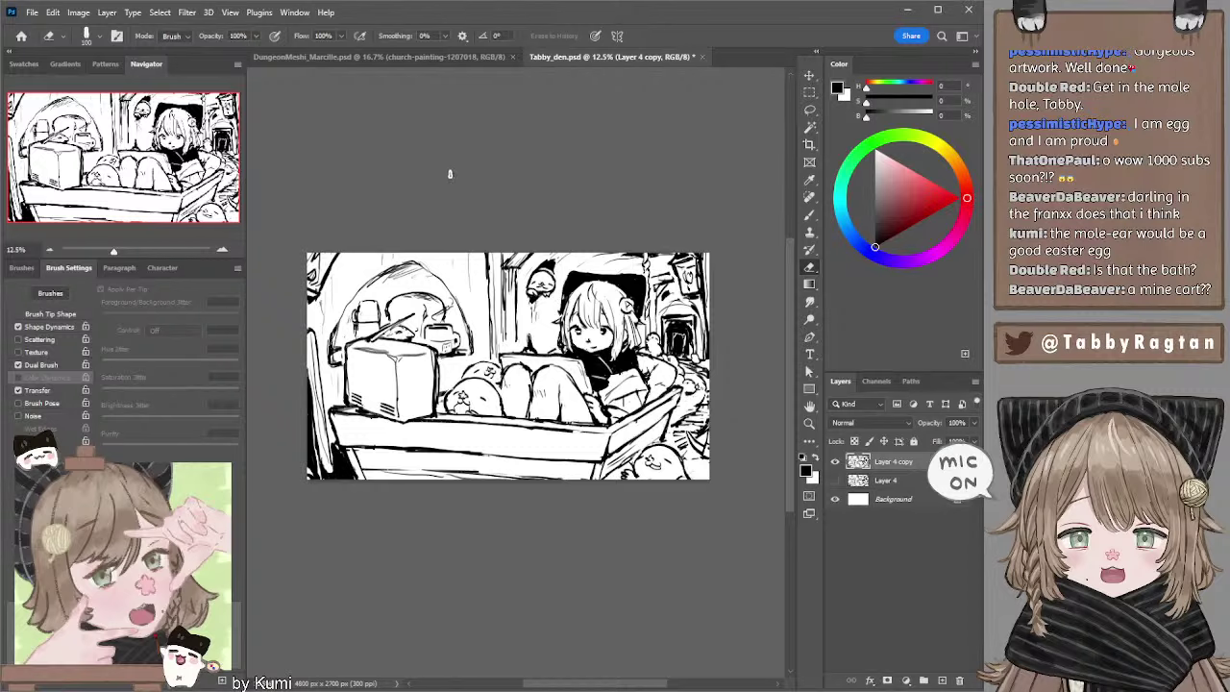
{"action": "key", "text": "b"}
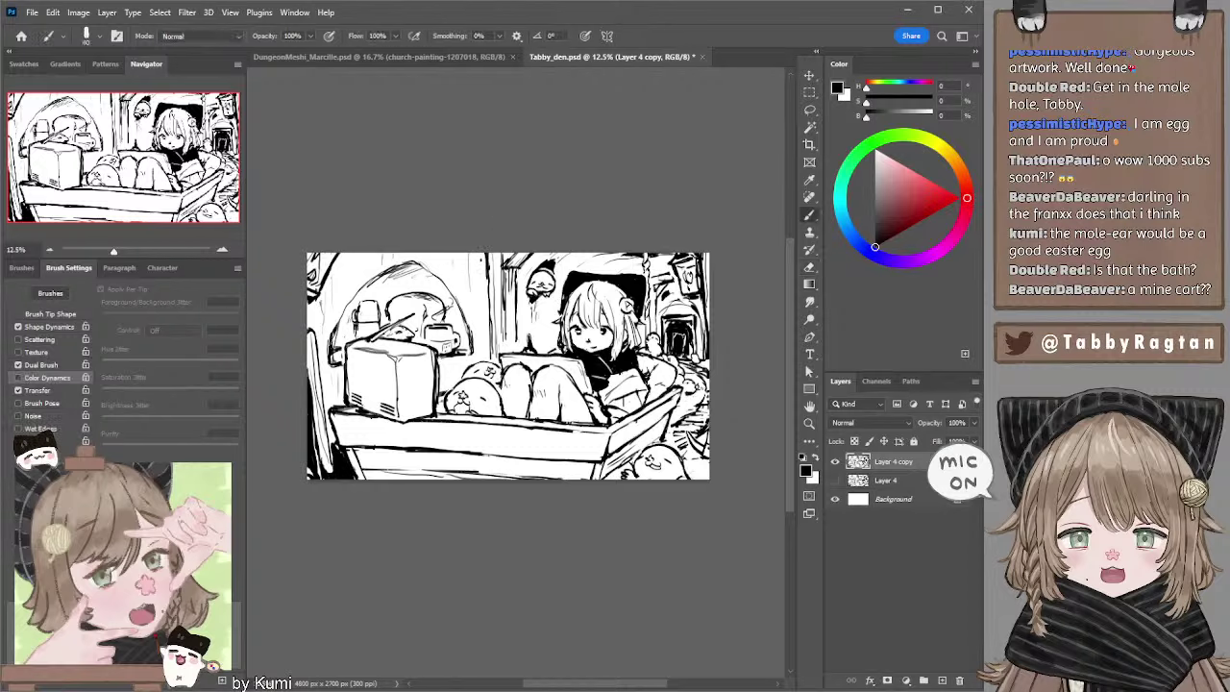
{"action": "key", "text": "e"}
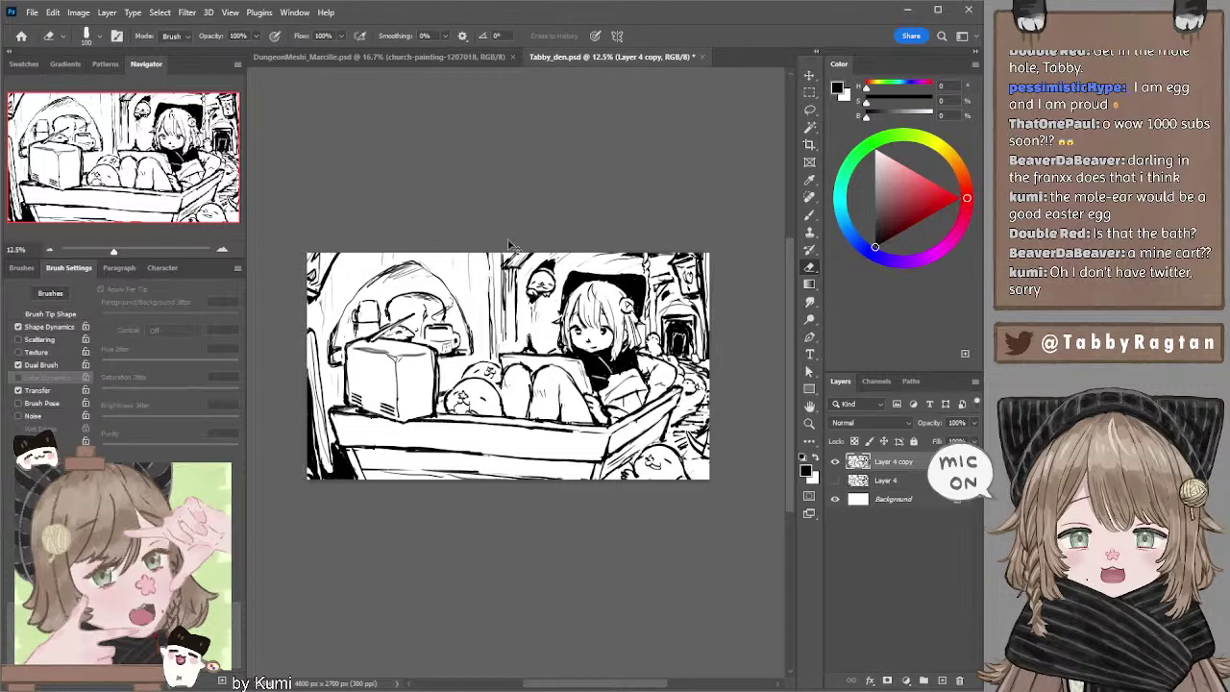
Toggle between Brush and Eraser on Layer 4 copy, ending with the Eraser active.
{"action": "key", "text": "b"}
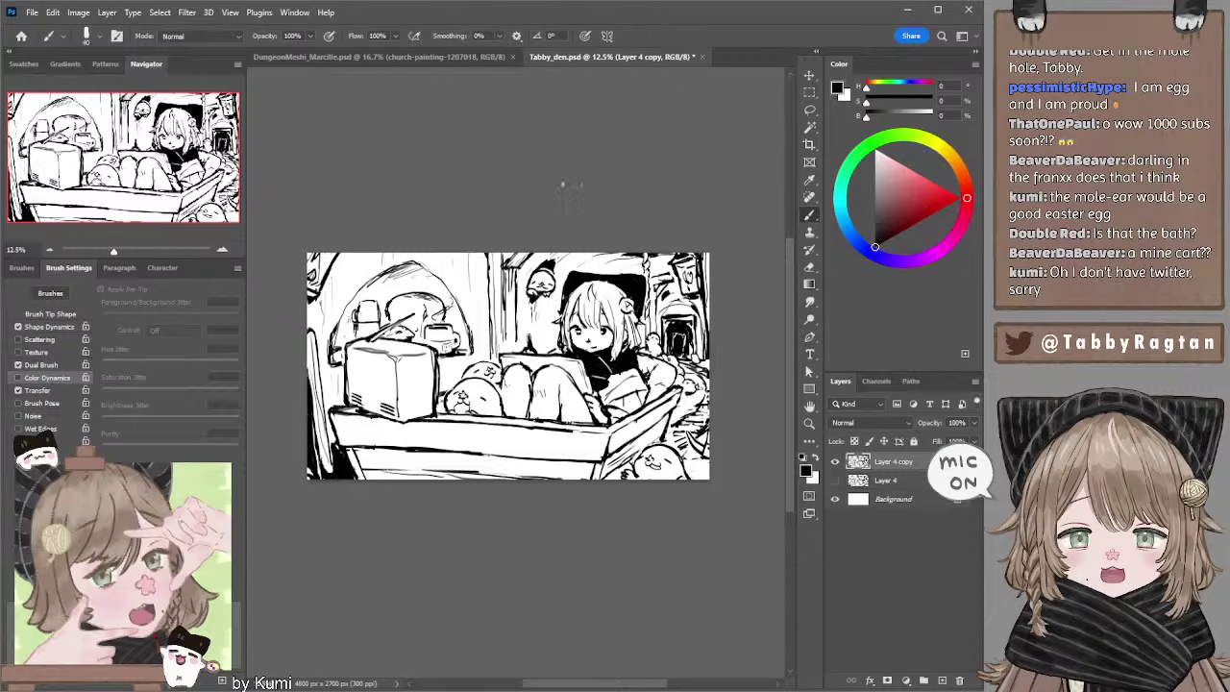
{"action": "mouse_move", "coordinate": [601, 202]}
{"action": "left_mouse_down"}
{"action": "mouse_move", "coordinate": [584, 200]}
{"action": "mouse_move", "coordinate": [605, 206]}
{"action": "left_mouse_up"}
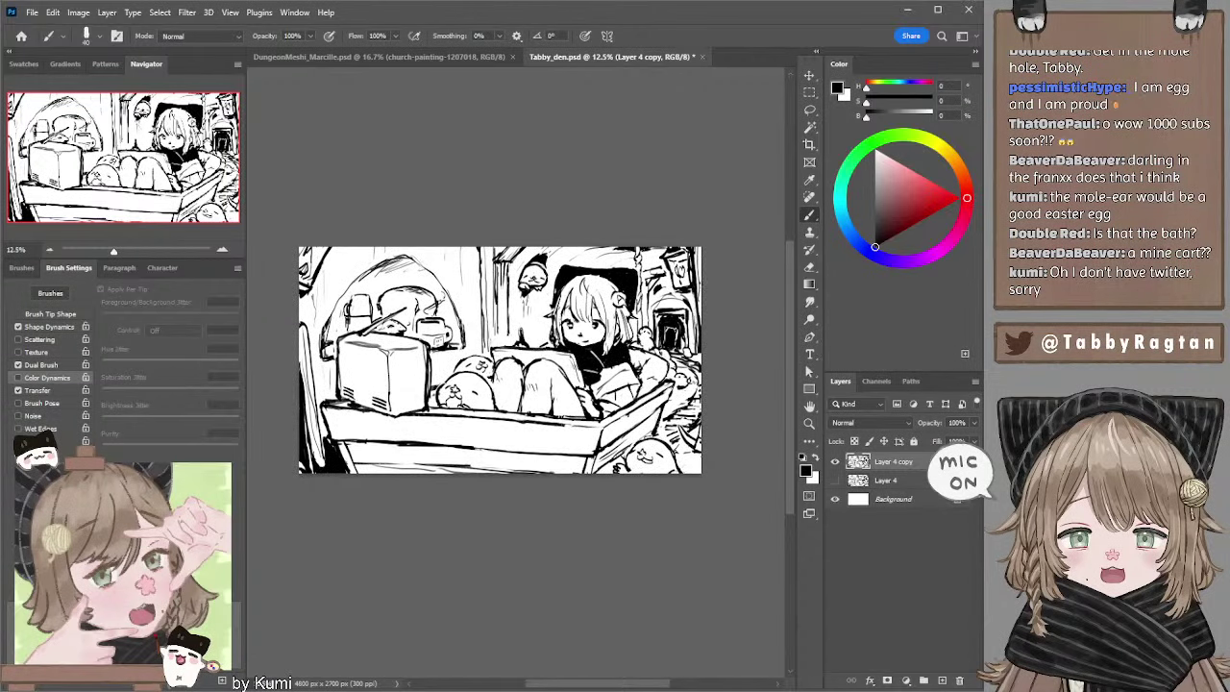
{"action": "key", "text": "e"}
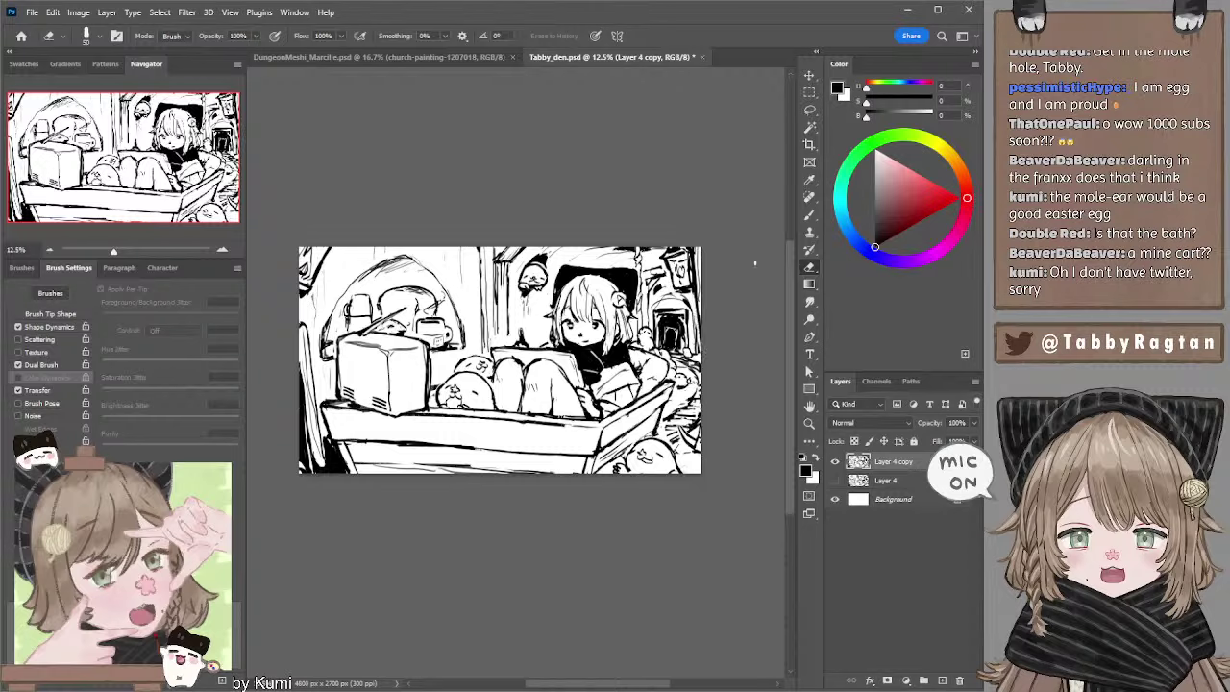
{"action": "key", "text": "b"}
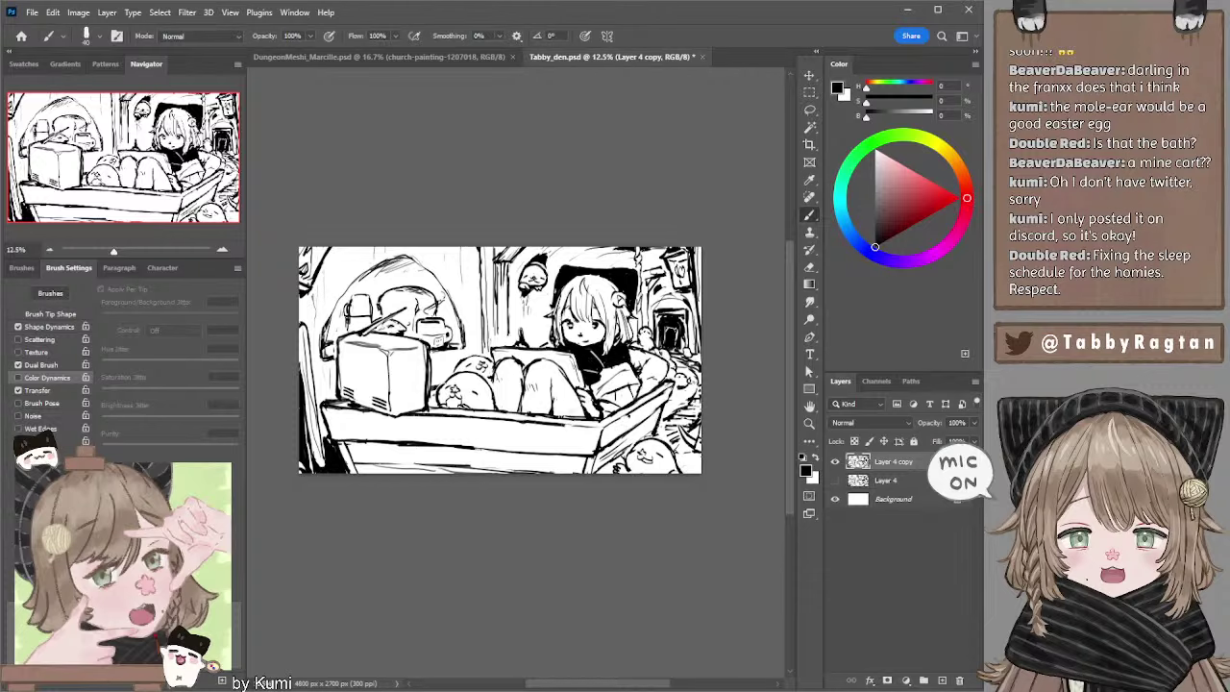
{"action": "key", "text": "e"}
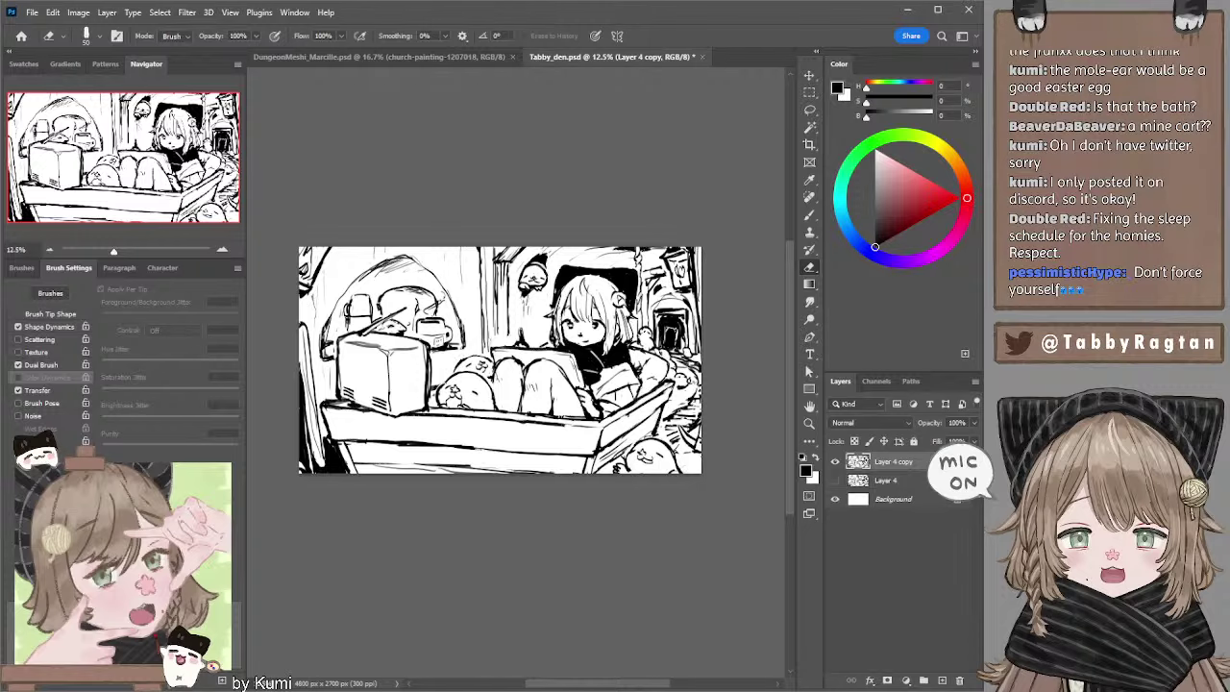
Erase the stray strokes near the girl's lap with the Eraser.
{"action": "key", "text": "b"}
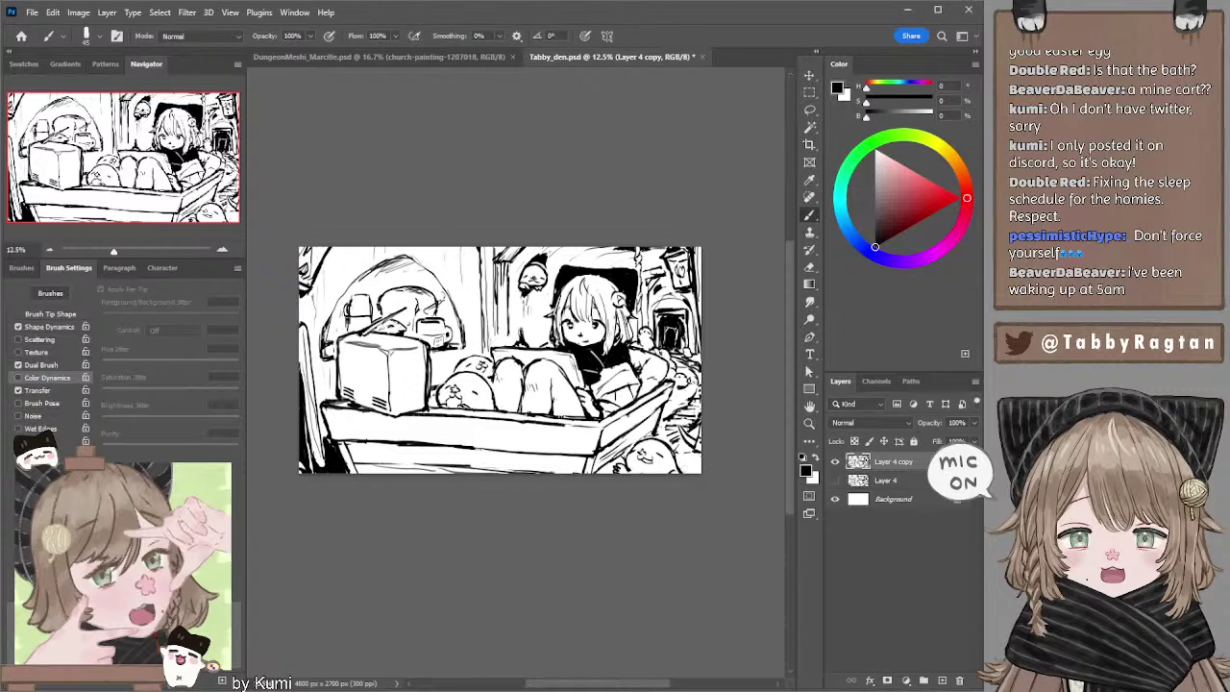
{"action": "key", "text": "e"}
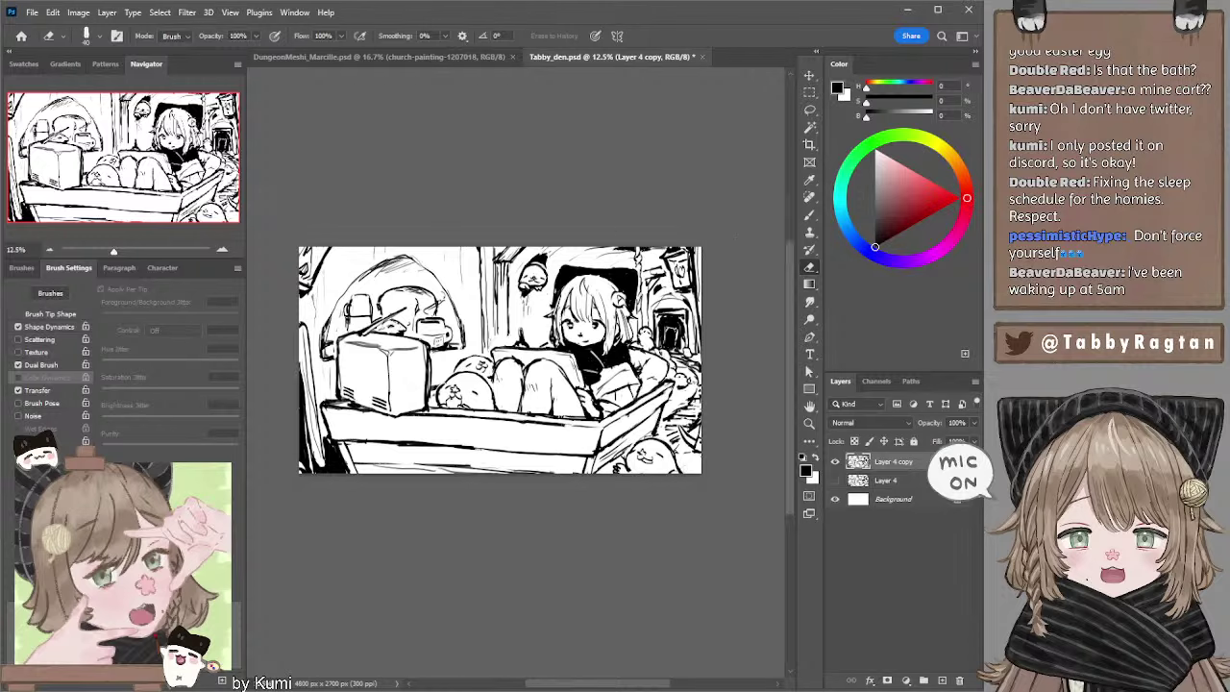
{"action": "left_click_drag", "start_coordinate": [444, 312], "coordinate": [439, 301]}
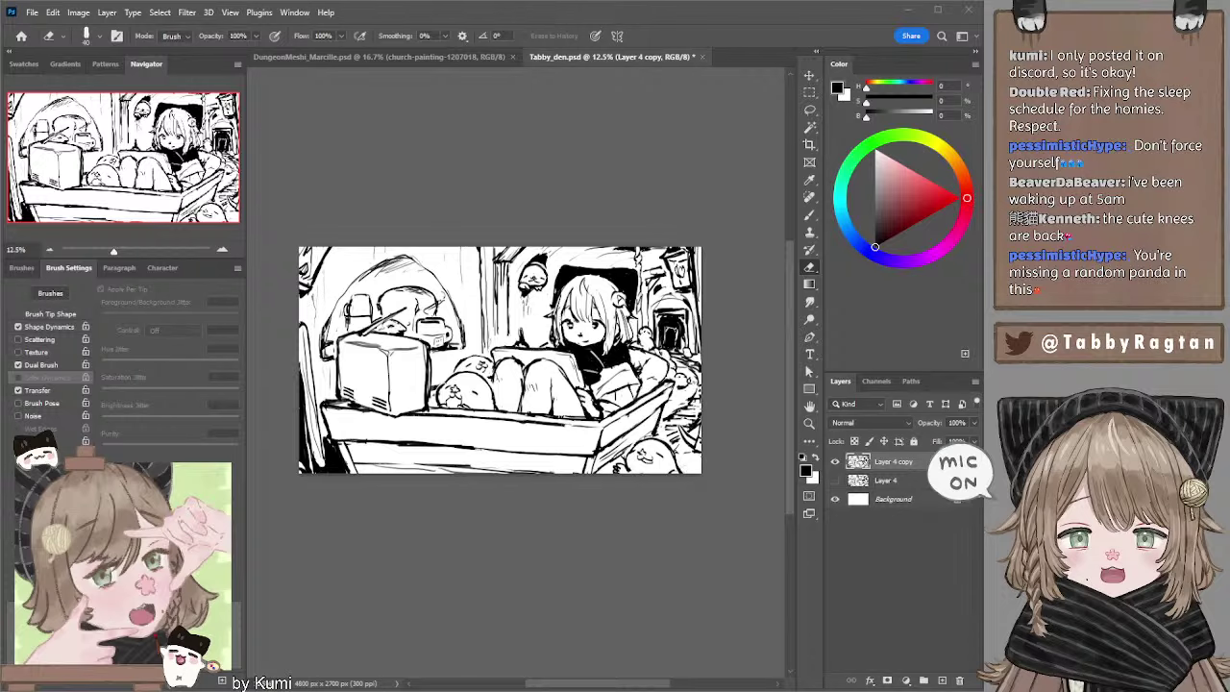
{"action": "left_click", "coordinate": [483, 88]}
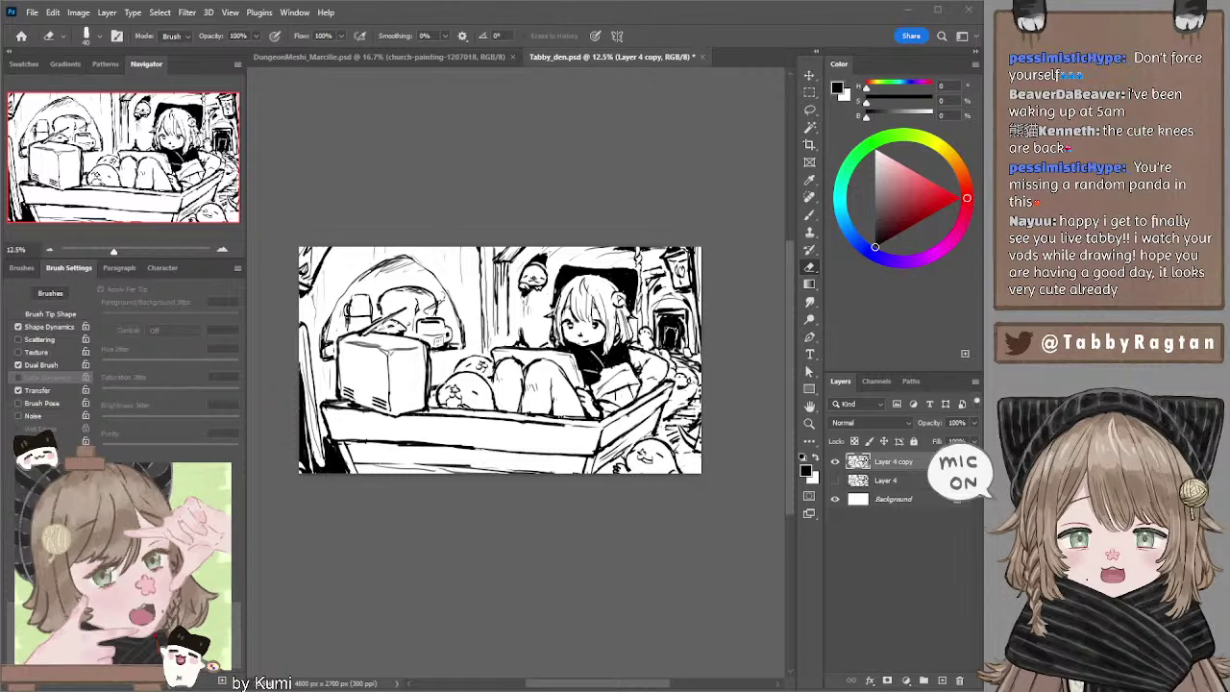
{"action": "left_click", "coordinate": [400, 93]}
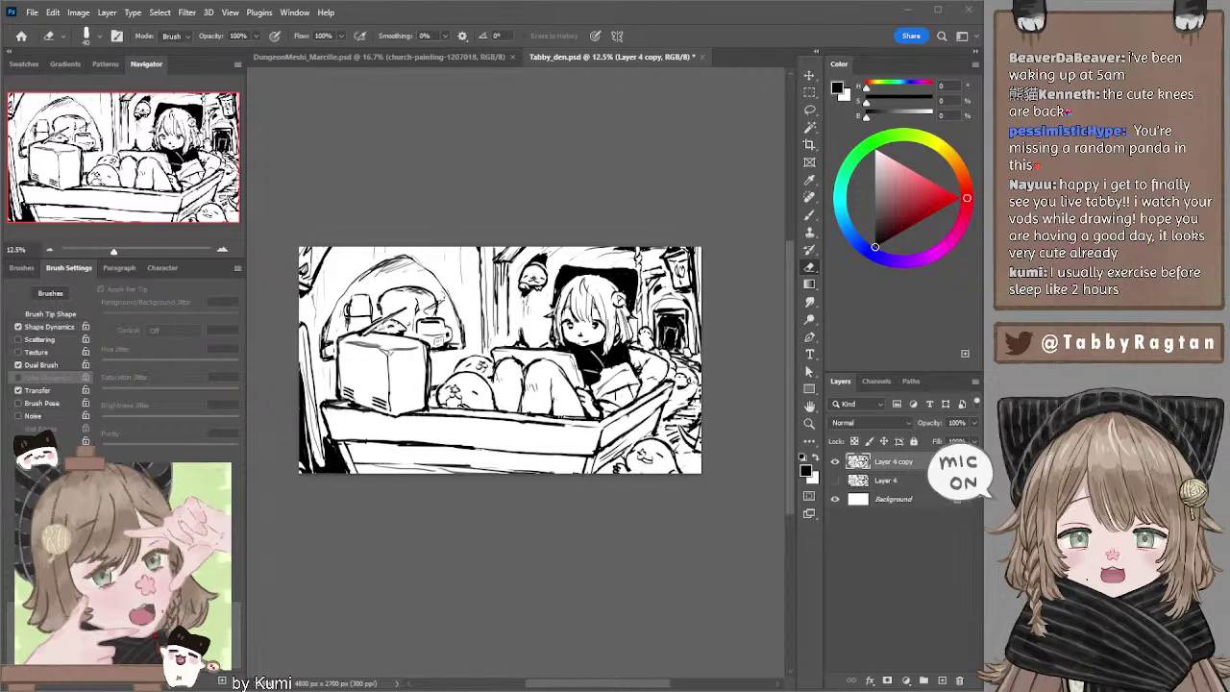
Zoom between 12.5% and 16.7% and pan to inspect the girl, ending with the Eraser.
{"action": "left_click_drag", "start_coordinate": [584, 197], "coordinate": [585, 134]}
{"action": "key", "text": "b"}
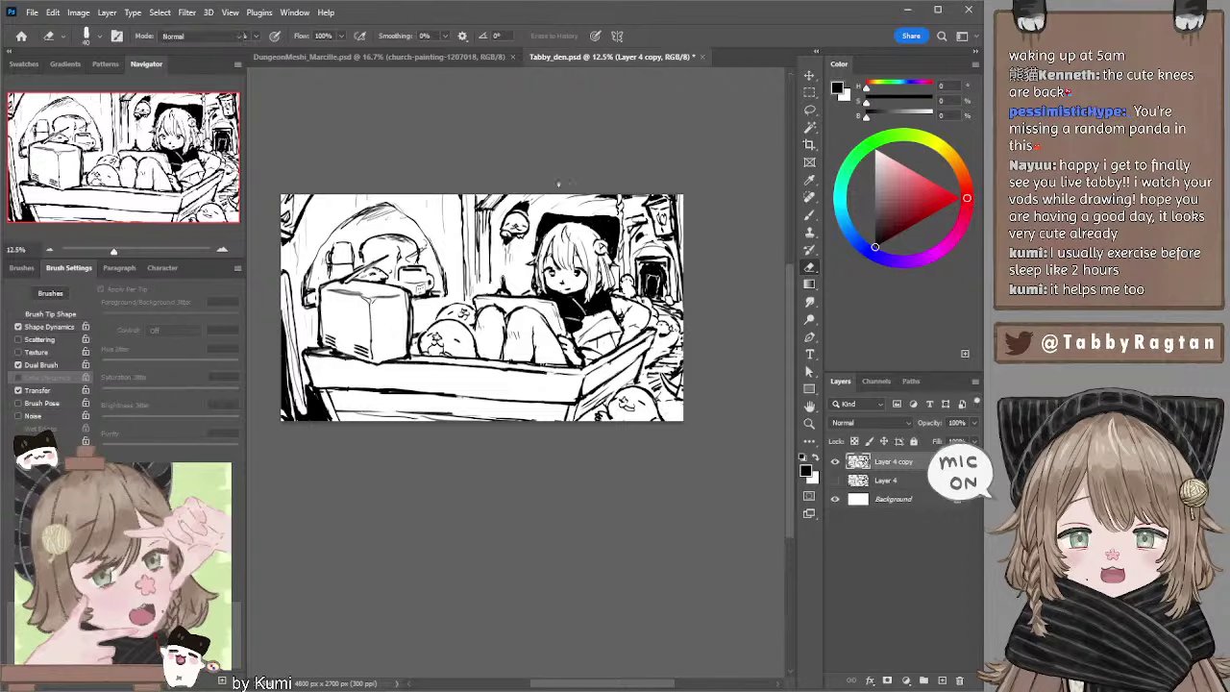
{"action": "key", "text": "b"}
{"action": "key", "text": "ctrl+plus"}
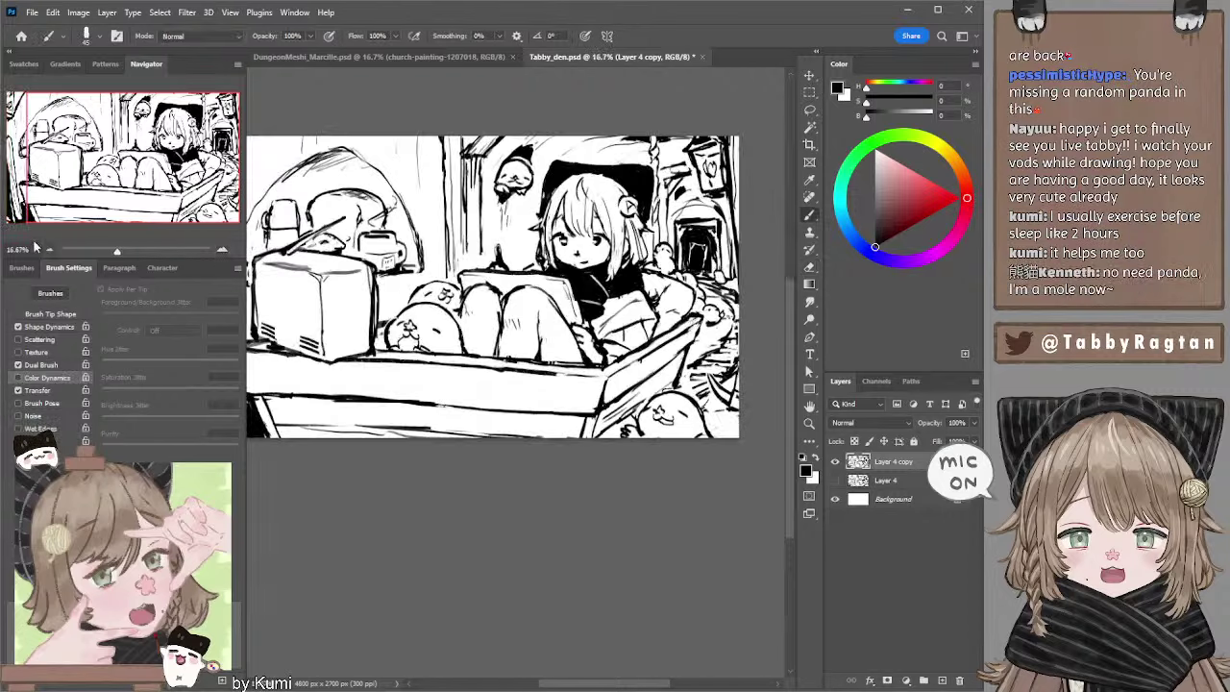
{"action": "left_click", "coordinate": [48, 250]}
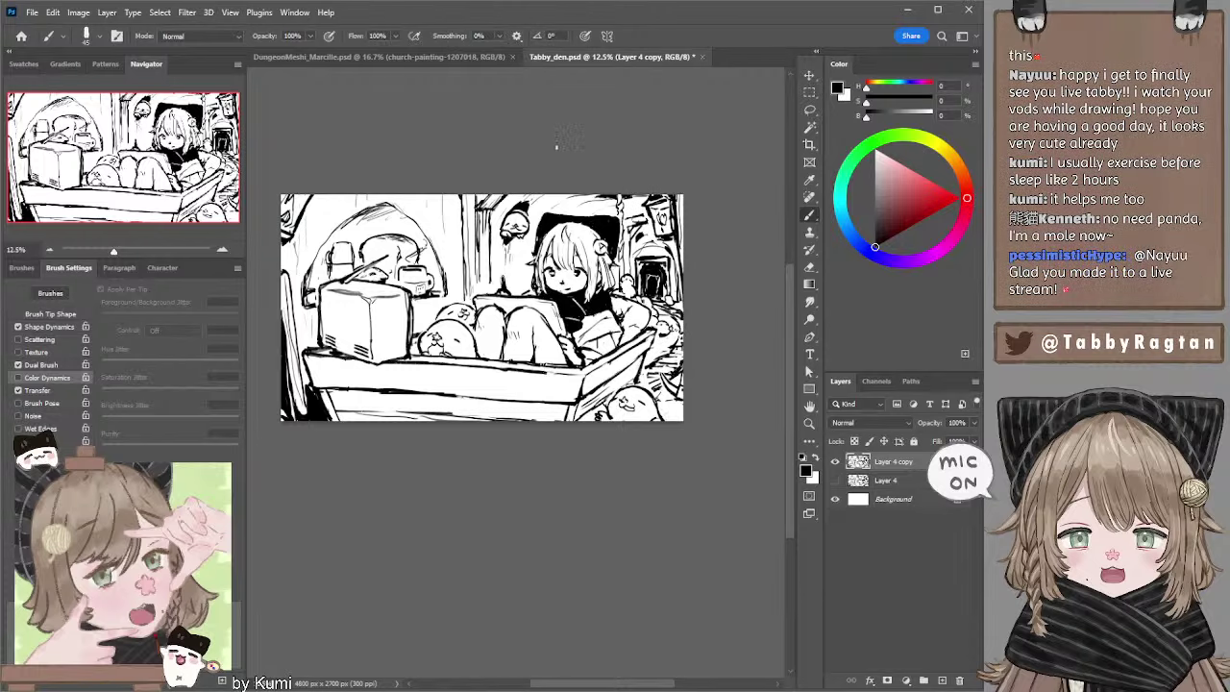
{"action": "left_click", "coordinate": [222, 250]}
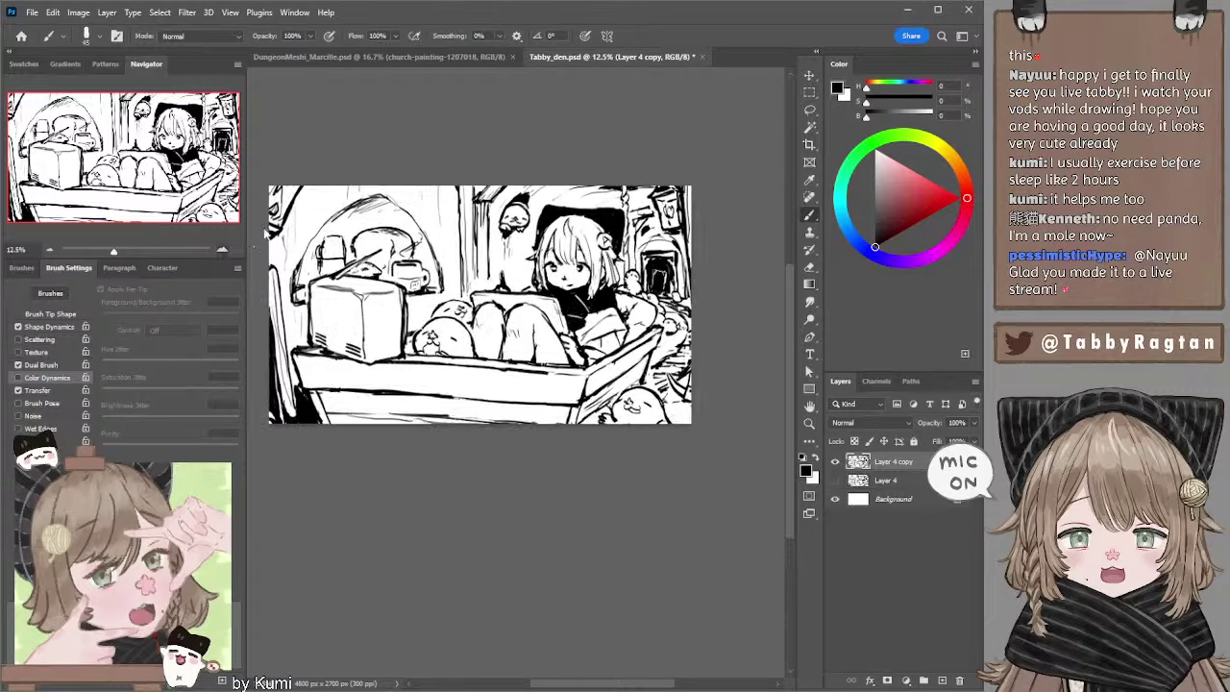
{"action": "left_click_drag", "start_coordinate": [565, 169], "coordinate": [501, 200]}
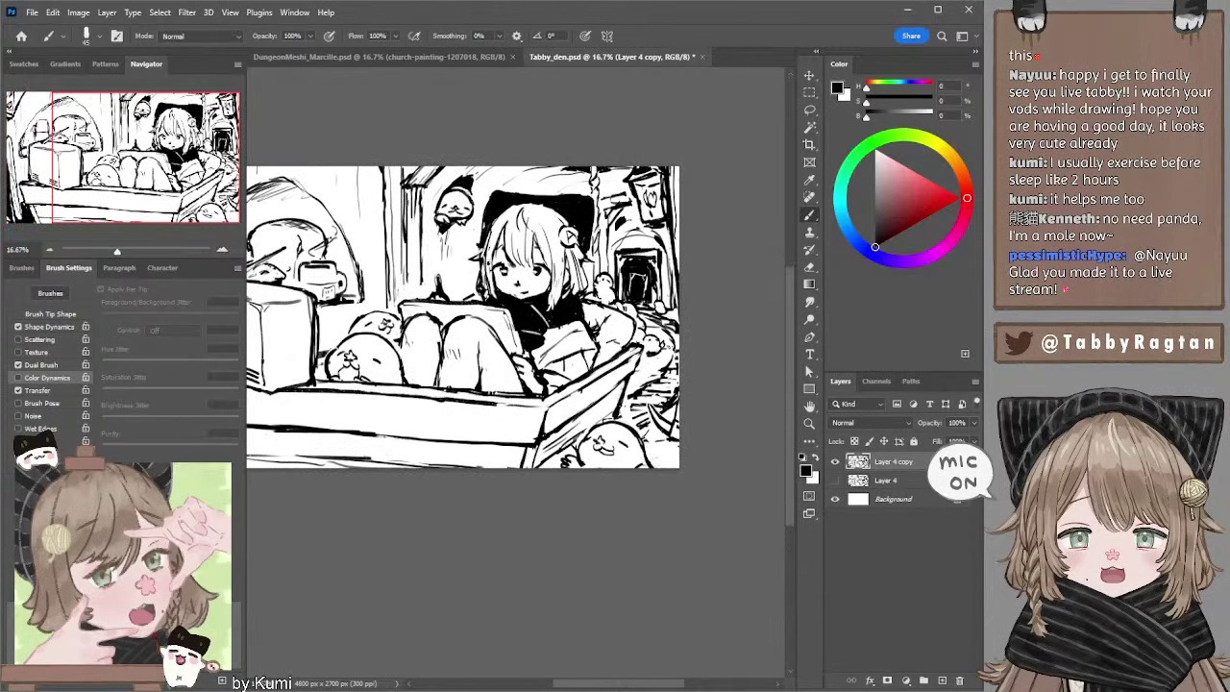
{"action": "key", "text": "e"}
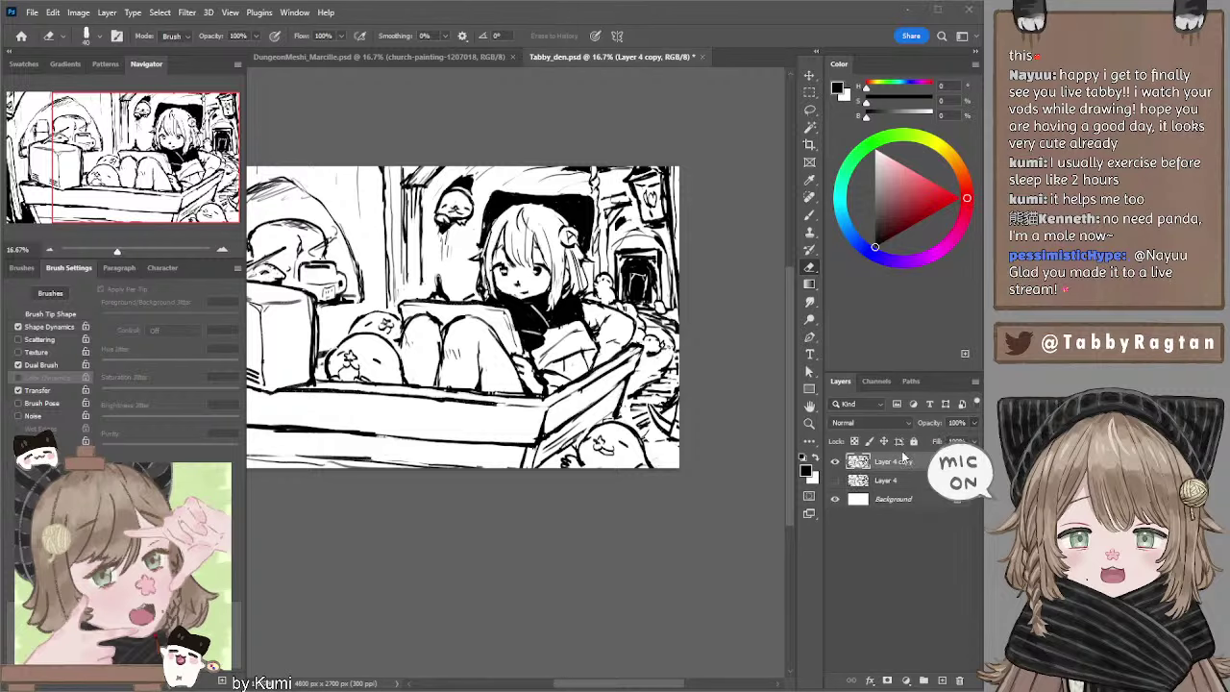
Fade the line art to 33% opacity and add a new empty Layer 5.
{"action": "key", "text": "3"}
{"action": "key", "text": "3"}
{"action": "key", "text": "3"}
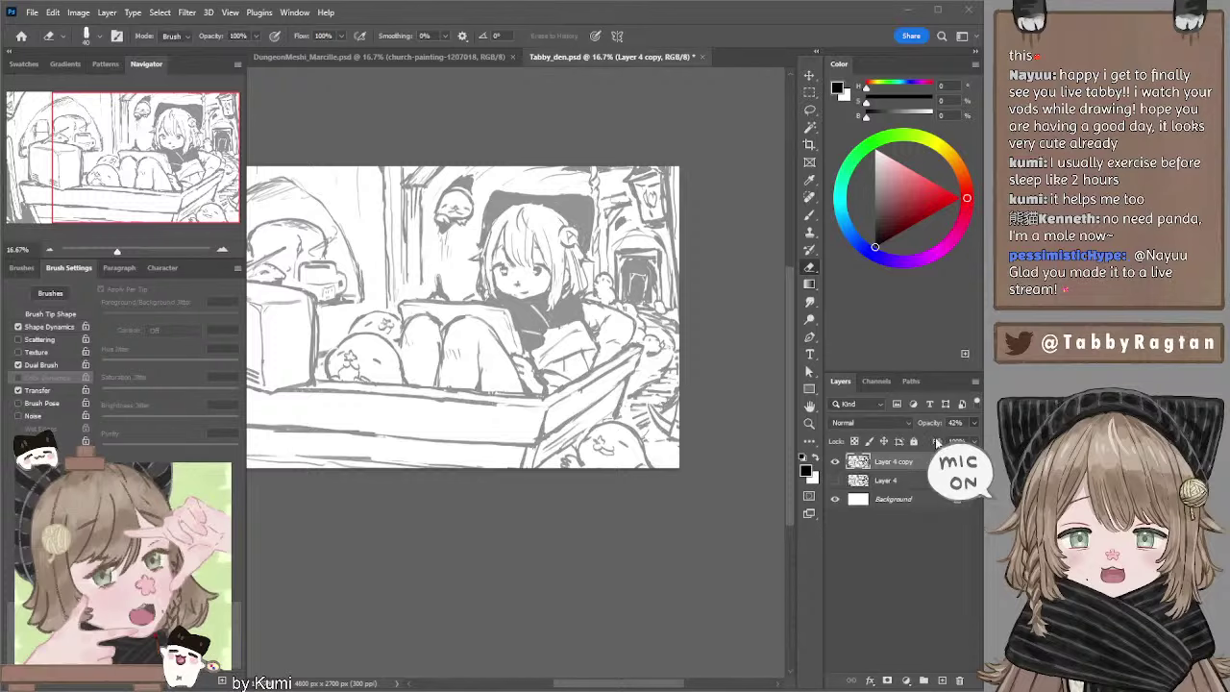
{"action": "left_click", "coordinate": [942, 680]}
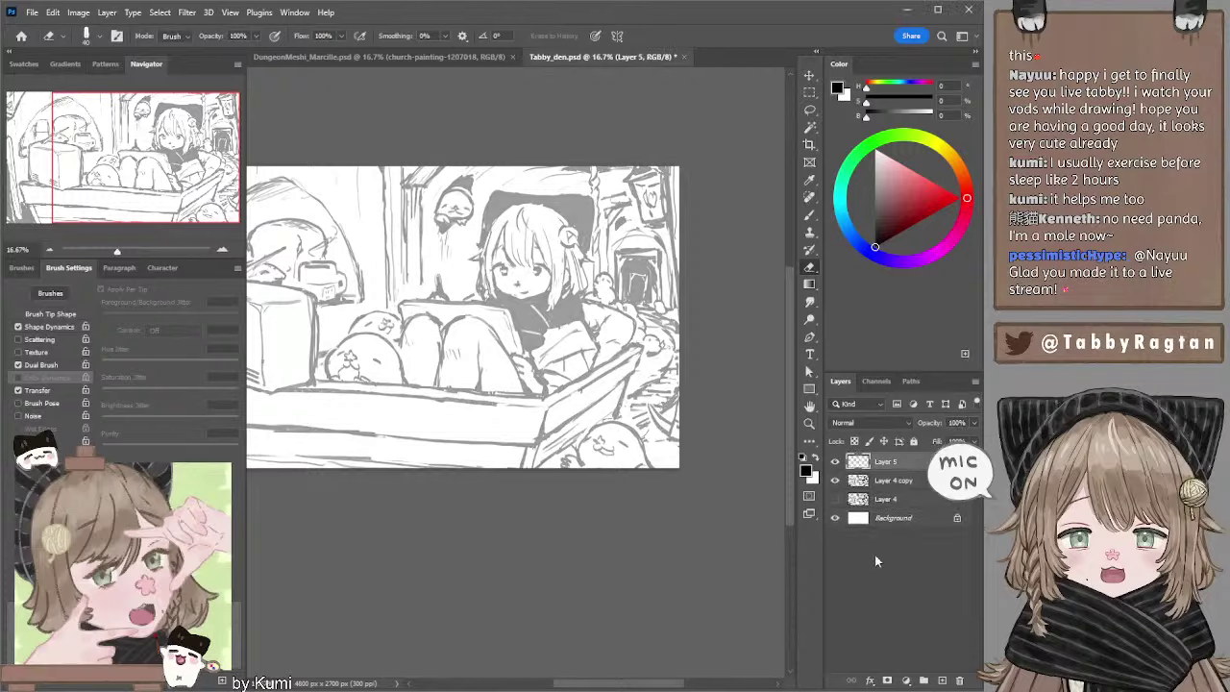
{"action": "key", "text": "b"}
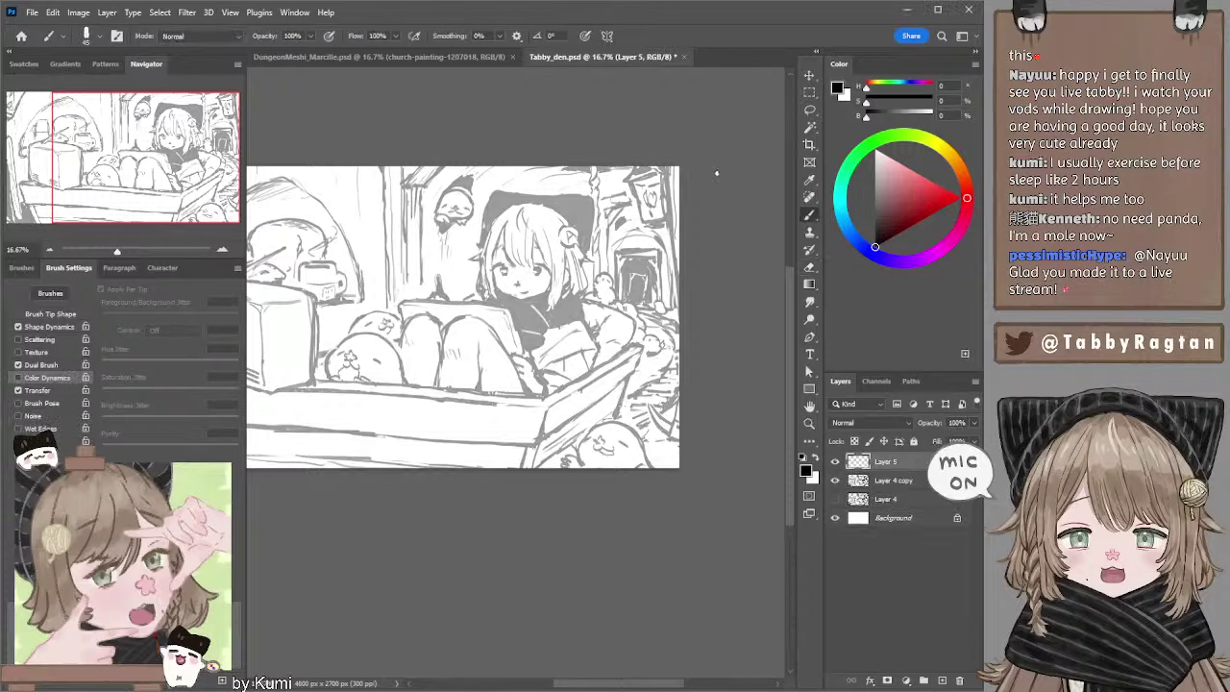
{"action": "left_click", "coordinate": [227, 248]}
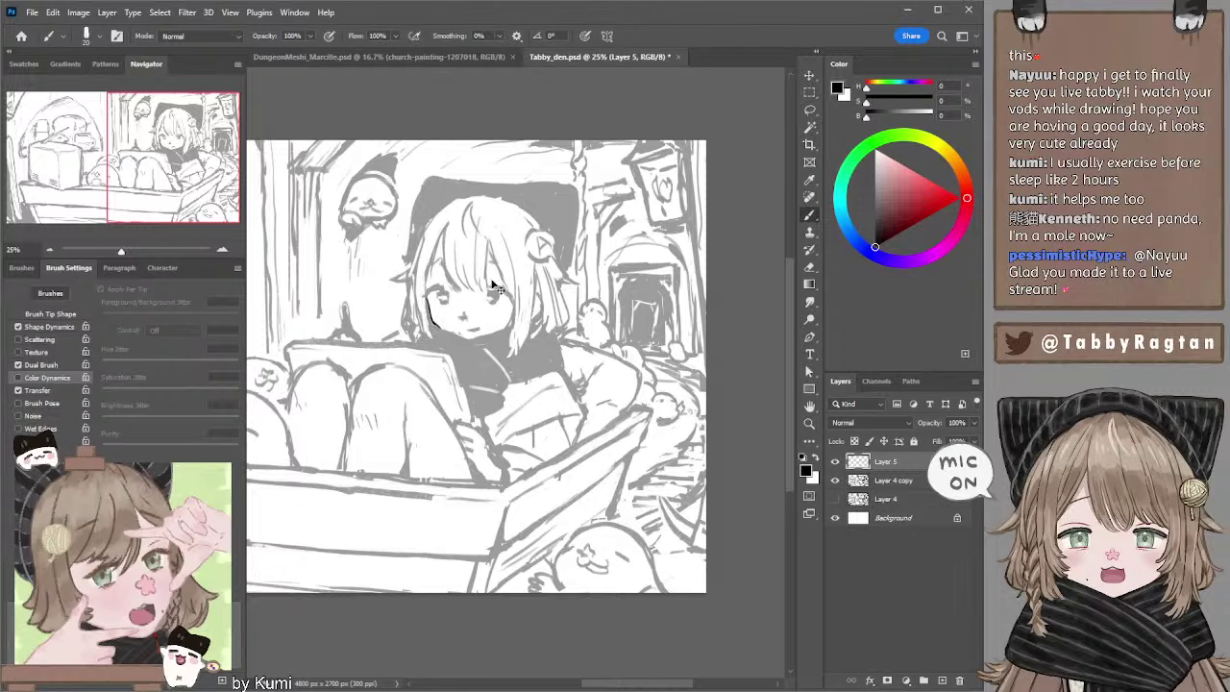
{"action": "key", "text": "ctrl+z"}
Restore Layer 4 copy to 100% opacity and move Layer 5 beneath it.
{"action": "left_click", "coordinate": [836, 499]}
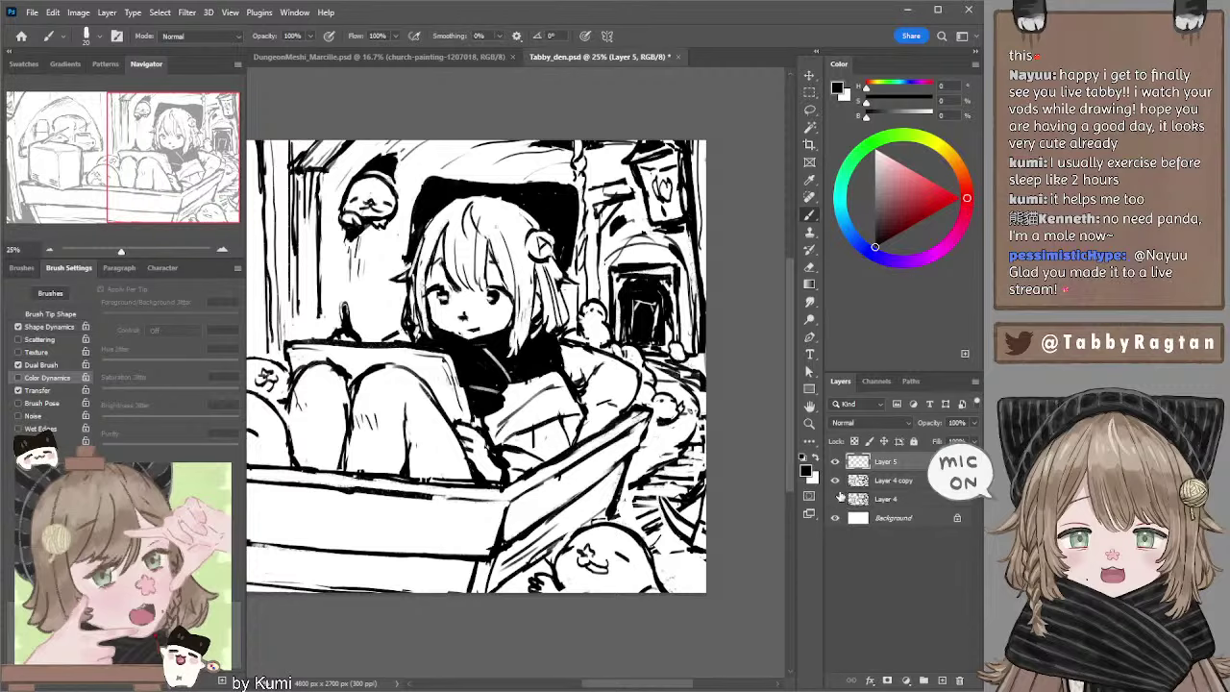
{"action": "left_click", "coordinate": [834, 498]}
{"action": "left_click", "coordinate": [889, 481]}
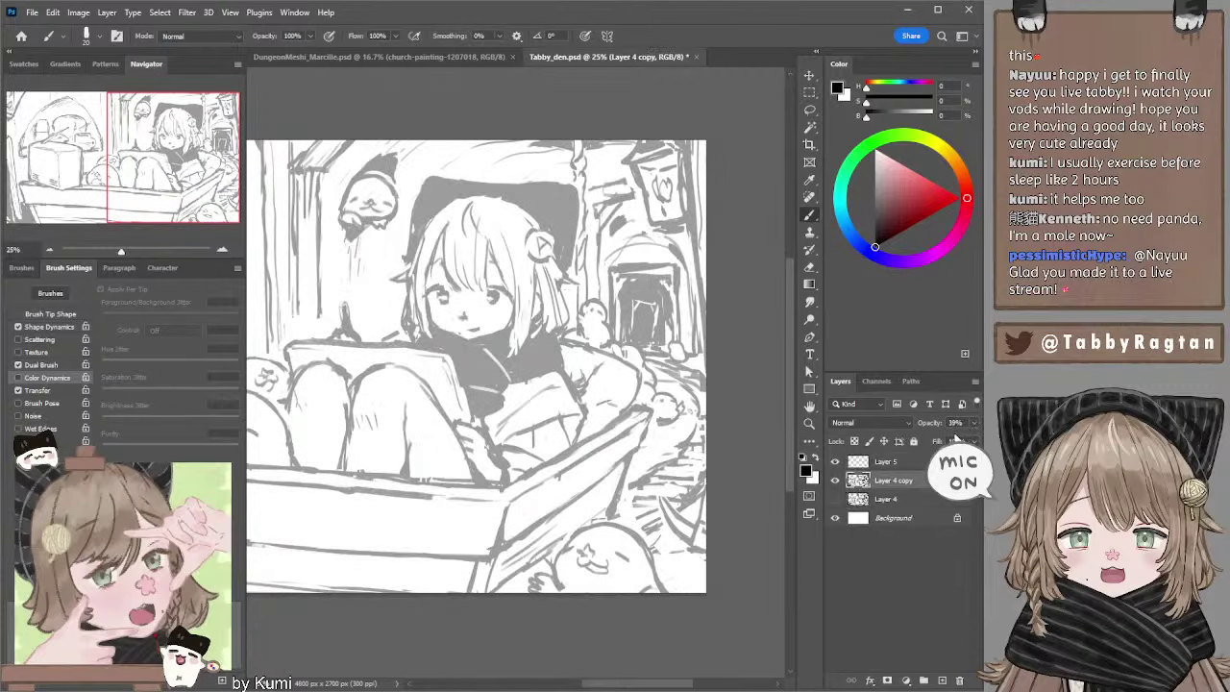
{"action": "left_click_drag", "start_coordinate": [973, 423], "coordinate": [982, 432]}
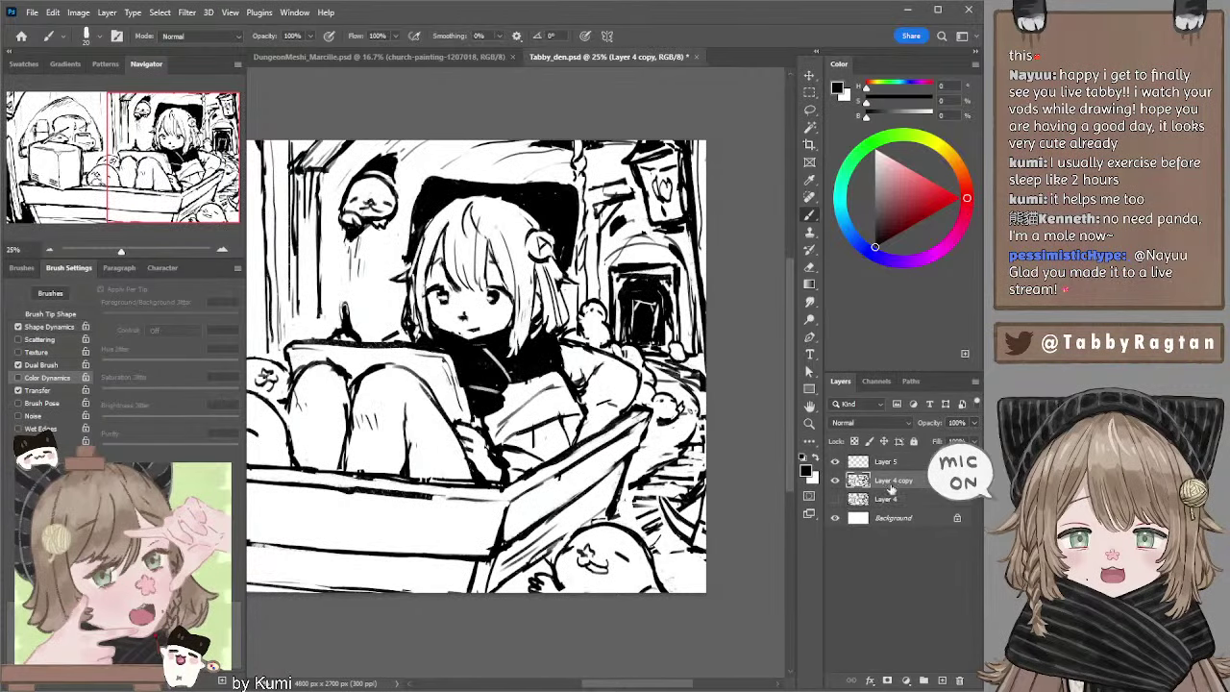
{"action": "left_click_drag", "start_coordinate": [886, 463], "coordinate": [887, 492]}
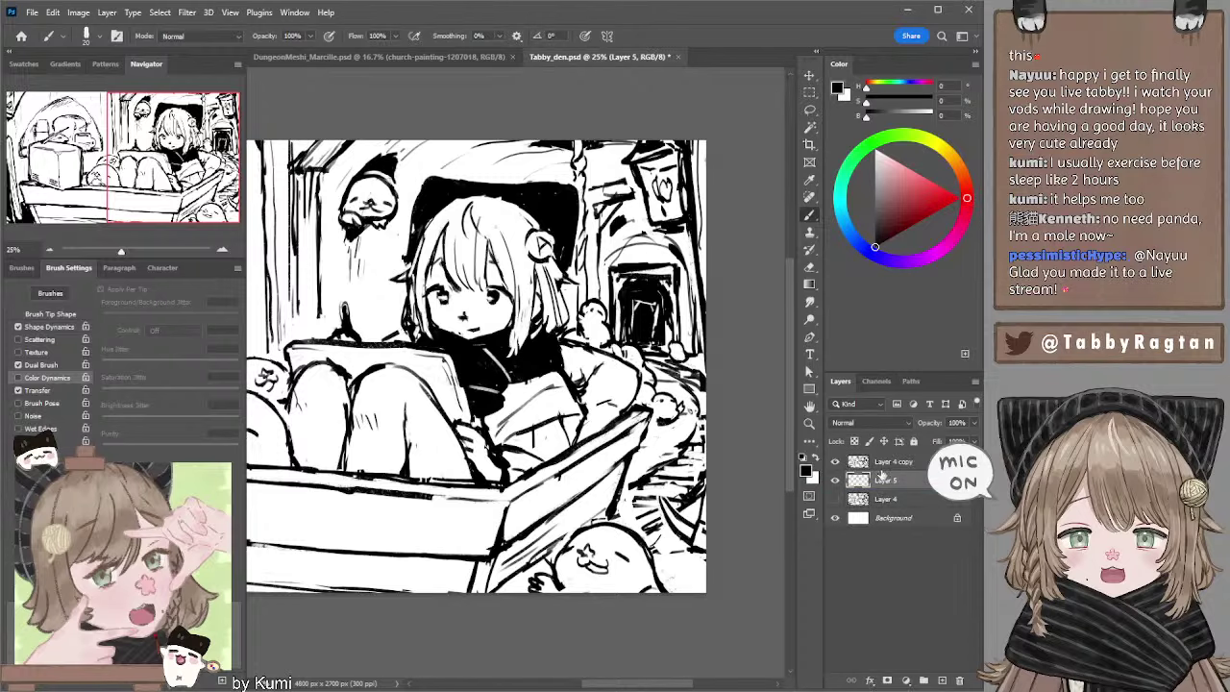
Zoom out to the whole picture and pick a muted pink painting colour.
{"action": "left_click", "coordinate": [50, 250]}
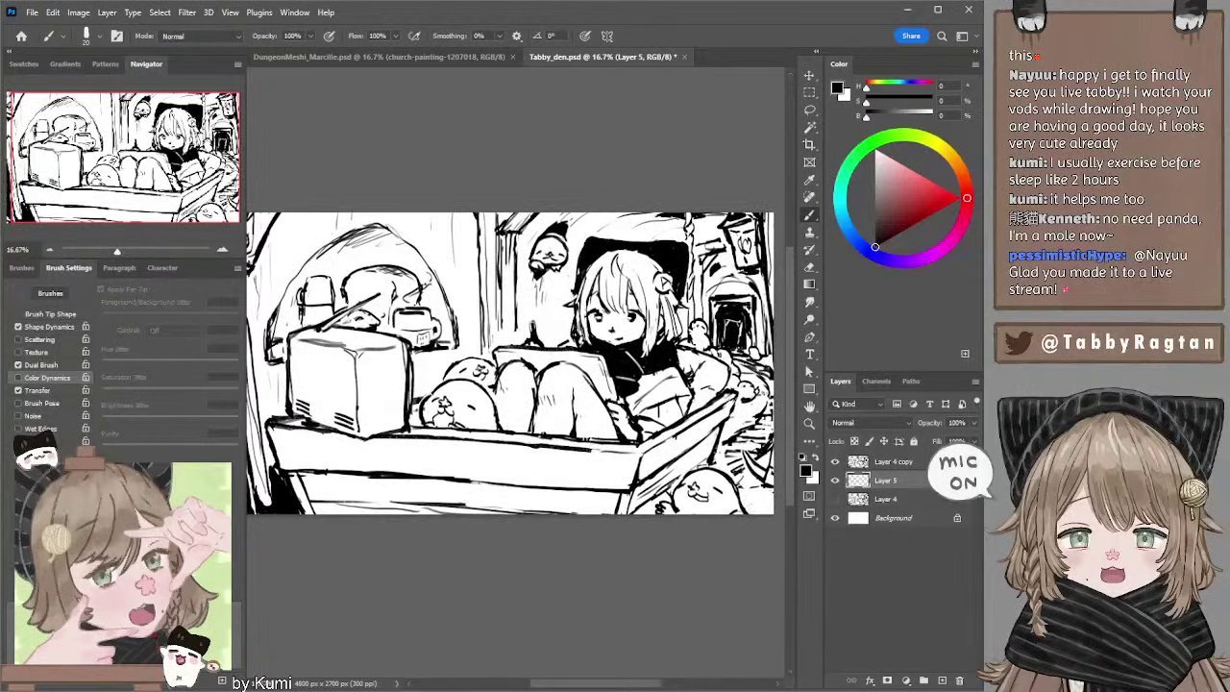
{"action": "left_click", "coordinate": [50, 250]}
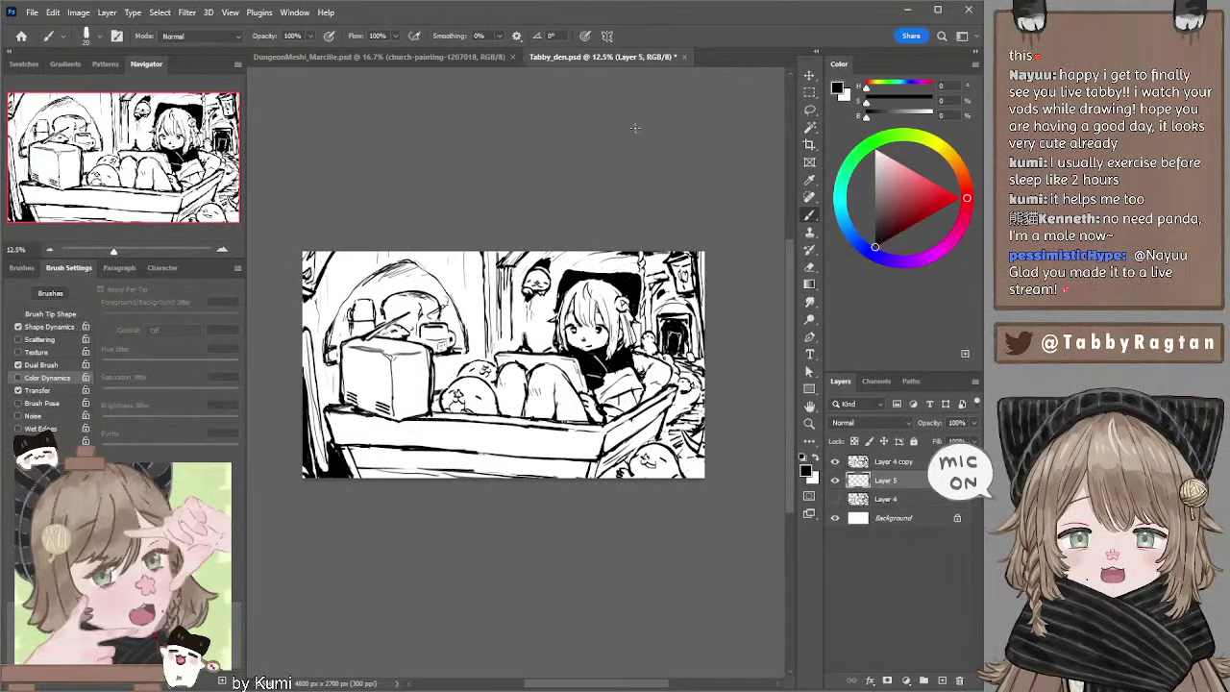
{"action": "left_click_drag", "start_coordinate": [884, 195], "coordinate": [964, 179]}
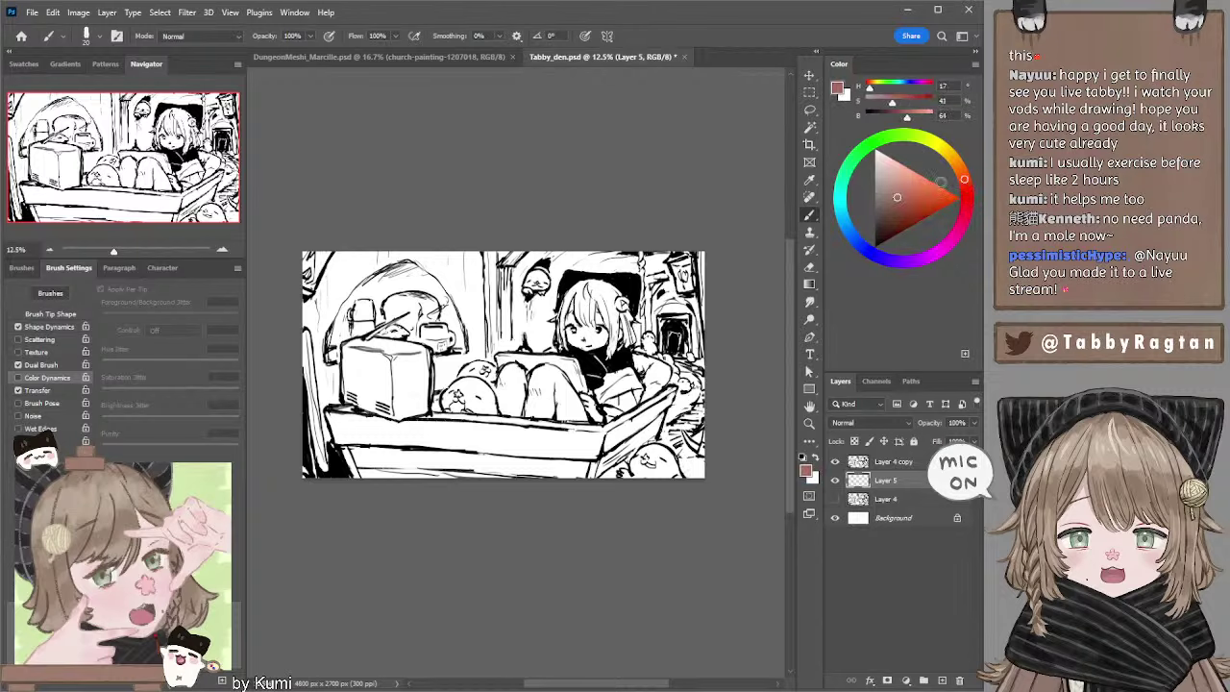
Fill Layer 5 with a duller muted brown, add Layer 6, and pick a pale tint.
{"action": "left_click_drag", "start_coordinate": [897, 197], "coordinate": [894, 199]}
{"action": "key", "text": "alt+BackSpace"}
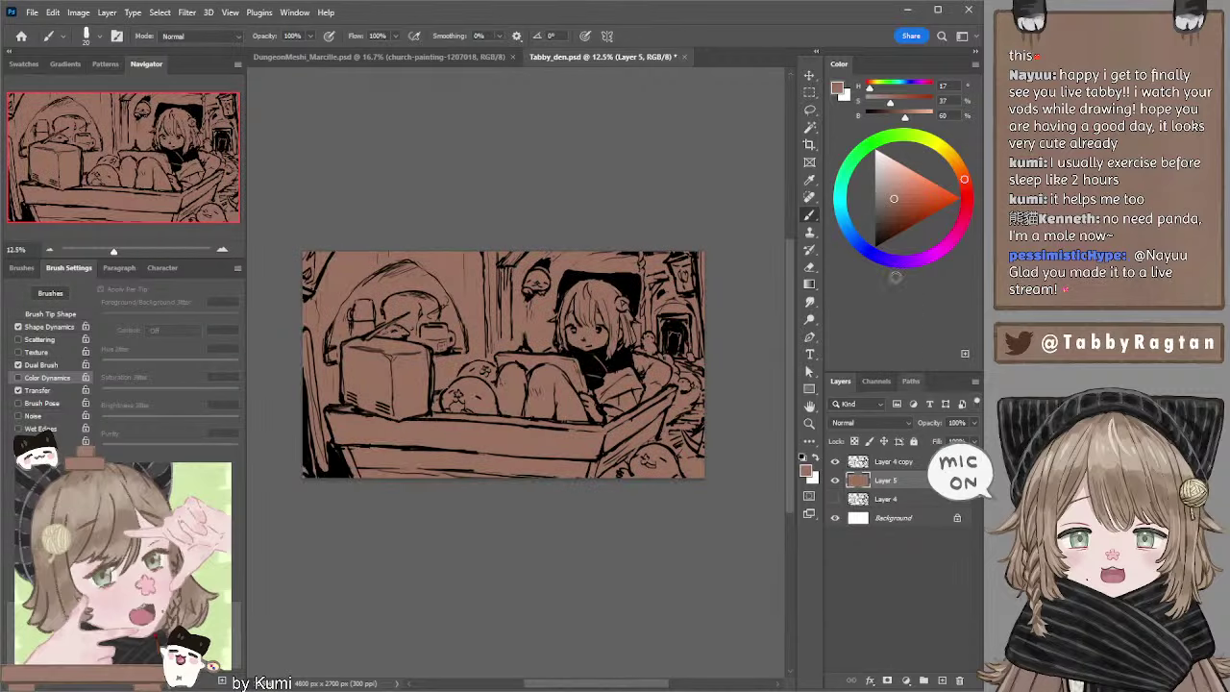
{"action": "left_click", "coordinate": [887, 197]}
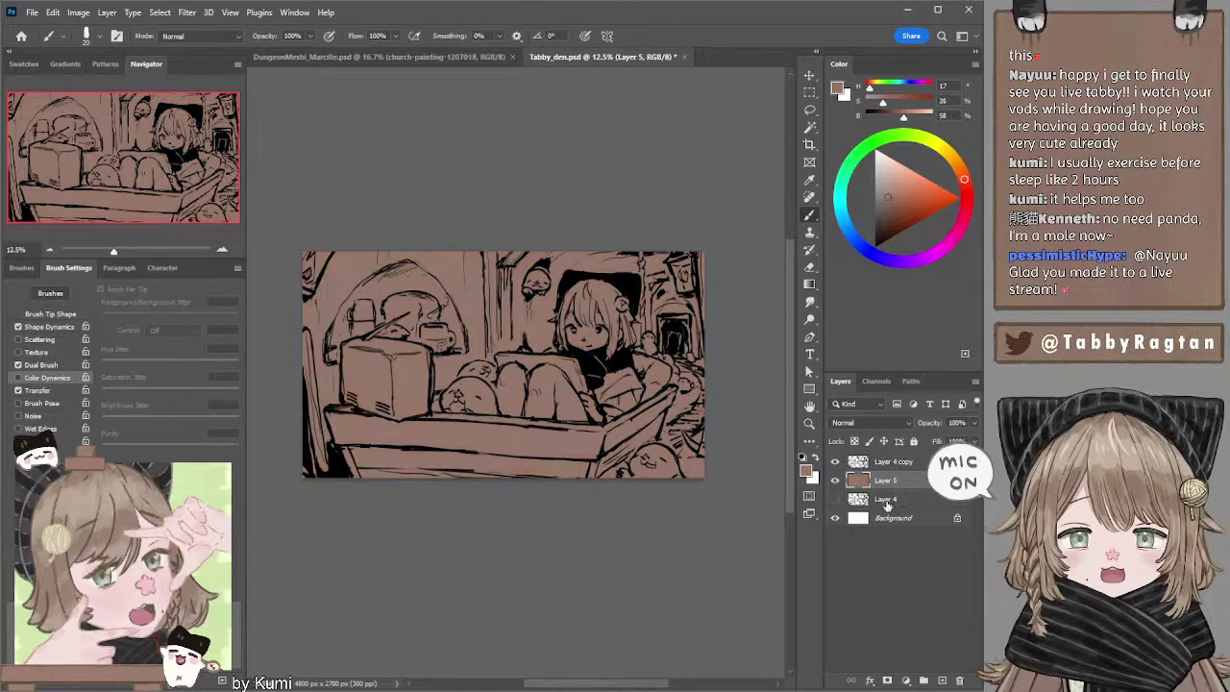
{"action": "left_click", "coordinate": [923, 680]}
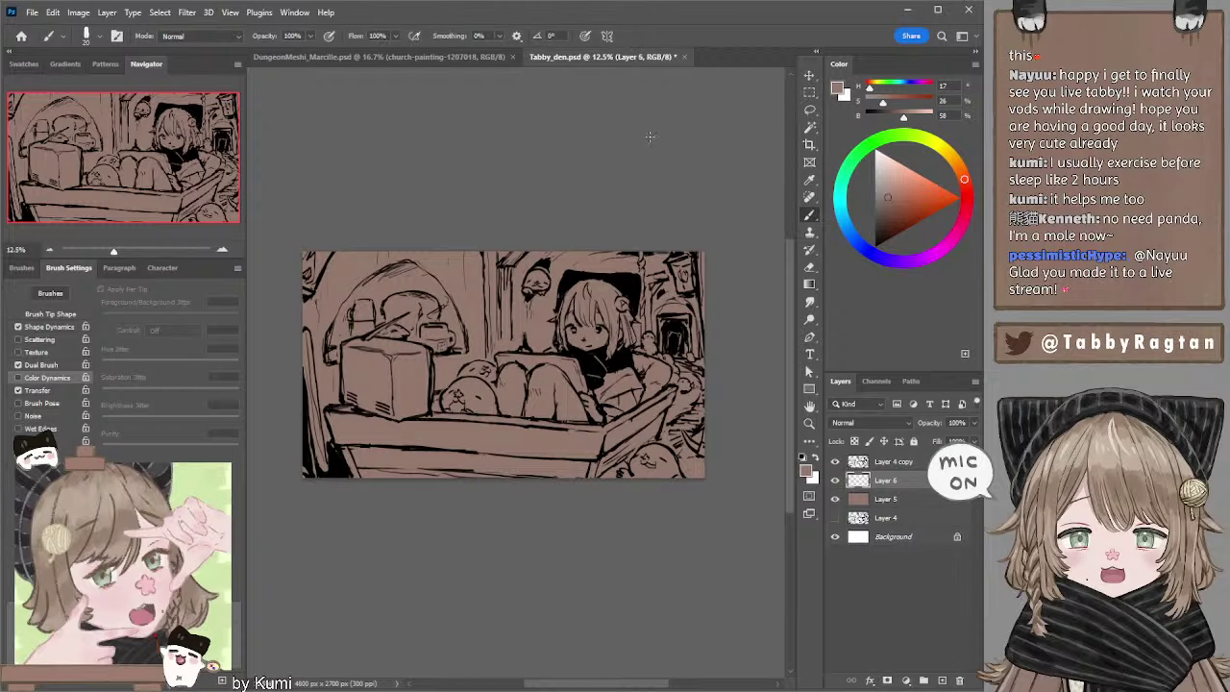
{"action": "left_click", "coordinate": [886, 158]}
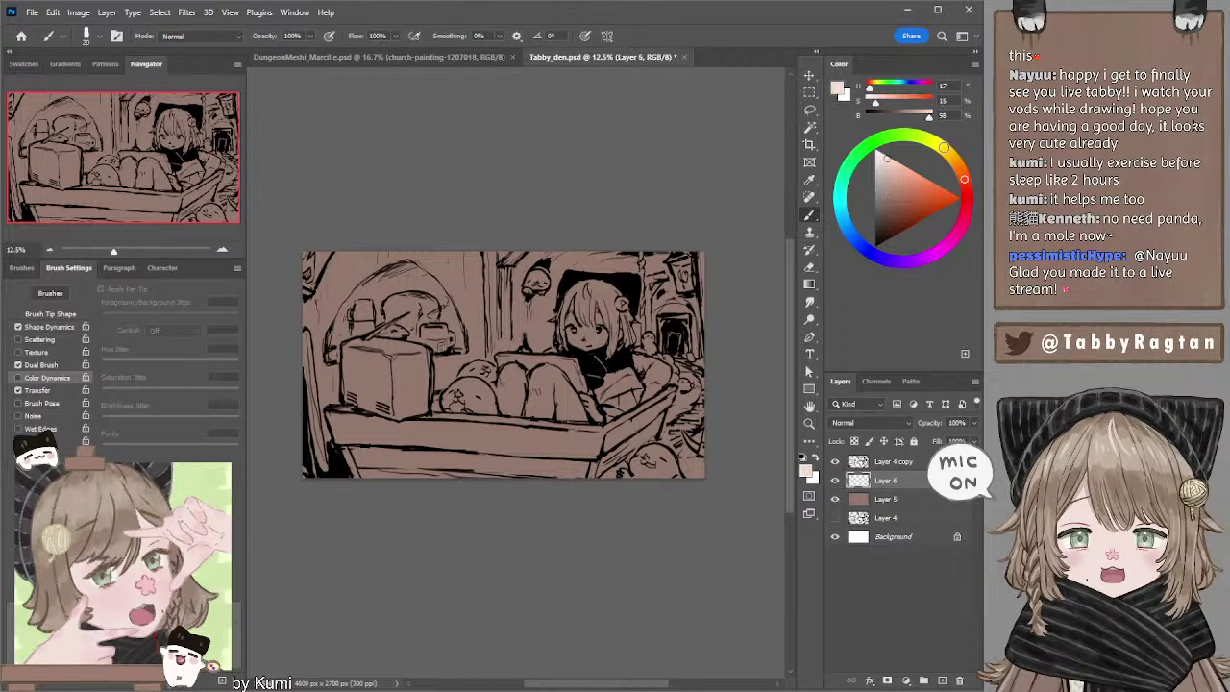
Paint the girl's hair in yellowish cream with brush Transfer turned off.
{"action": "left_click_drag", "start_coordinate": [964, 179], "coordinate": [959, 166]}
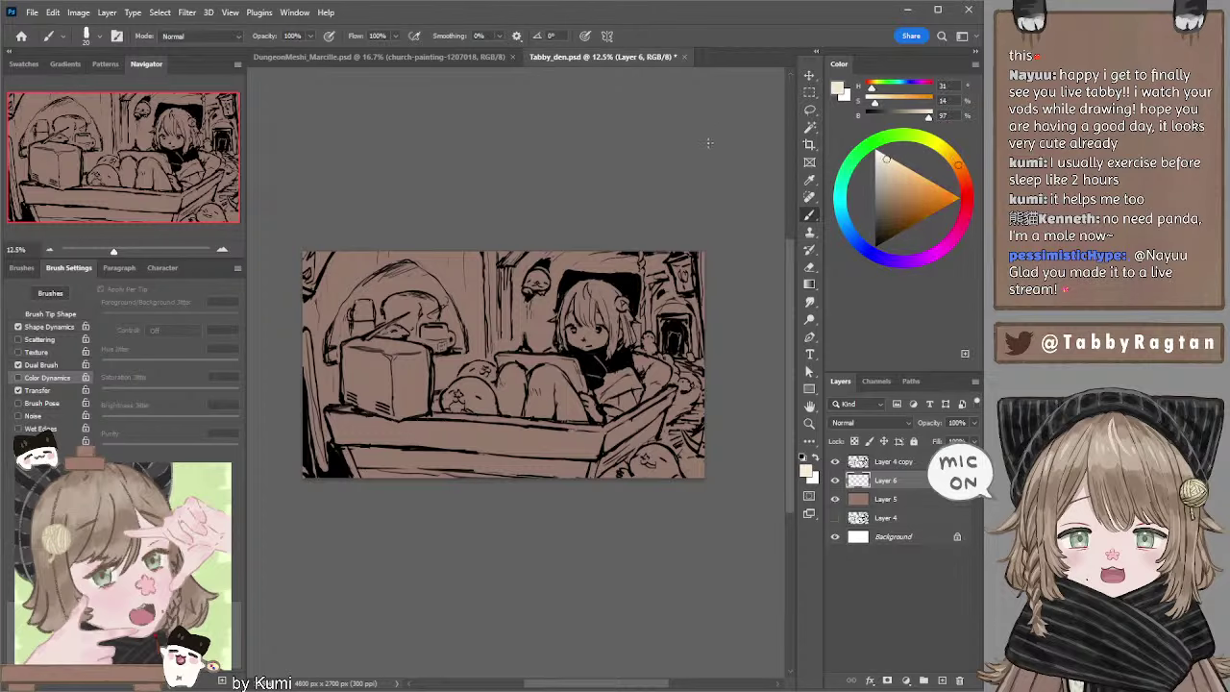
{"action": "left_click_drag", "start_coordinate": [568, 289], "coordinate": [569, 332]}
{"action": "left_click", "coordinate": [222, 250]}
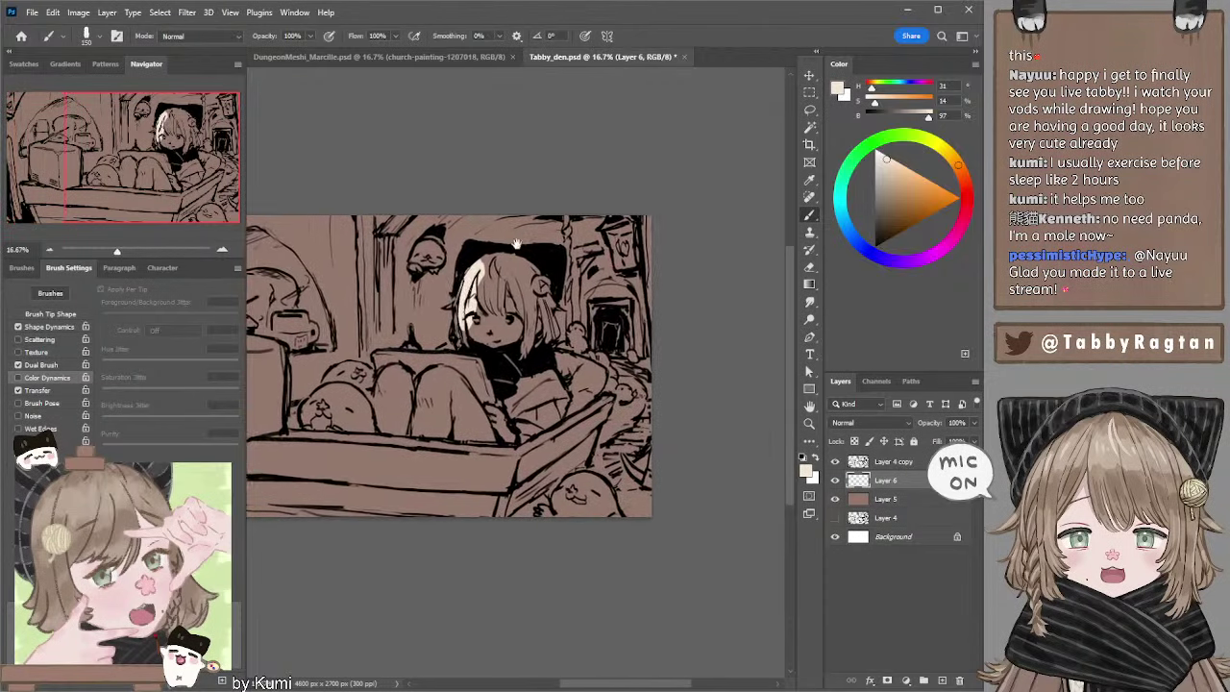
{"action": "left_click_drag", "start_coordinate": [506, 278], "coordinate": [492, 322]}
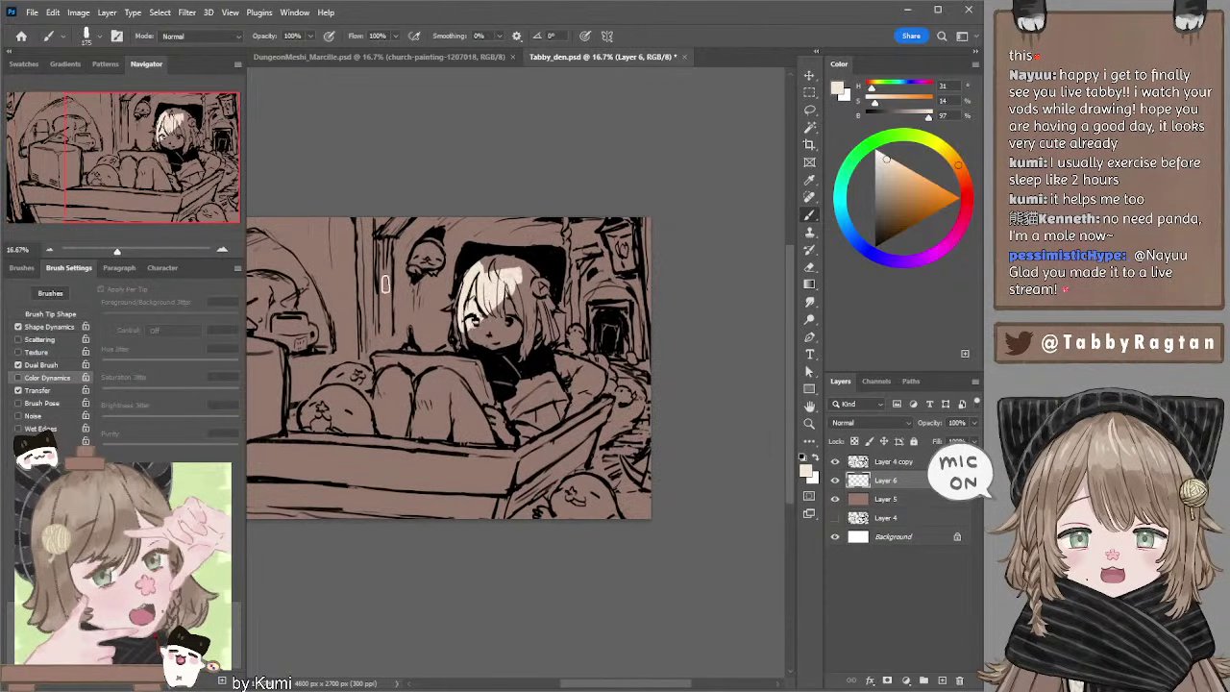
{"action": "left_click", "coordinate": [18, 390]}
{"action": "mouse_move", "coordinate": [504, 278]}
{"action": "left_mouse_down"}
{"action": "mouse_move", "coordinate": [513, 342]}
{"action": "mouse_move", "coordinate": [471, 317]}
{"action": "mouse_move", "coordinate": [462, 279]}
{"action": "mouse_move", "coordinate": [454, 338]}
{"action": "left_mouse_up"}
{"action": "key", "text": "bracketleft"}
{"action": "key", "text": "bracketleft"}
{"action": "key", "text": "bracketleft"}
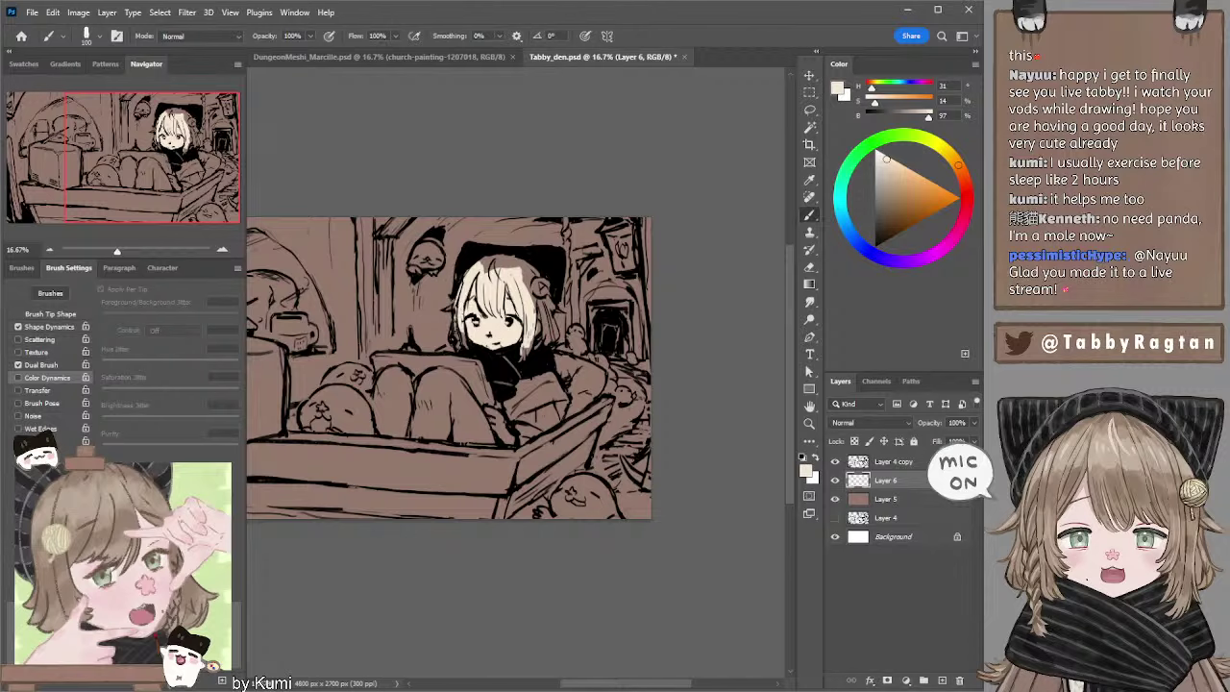
{"action": "left_click_drag", "start_coordinate": [465, 294], "coordinate": [459, 346]}
{"action": "mouse_move", "coordinate": [458, 289]}
{"action": "left_mouse_down"}
{"action": "mouse_move", "coordinate": [450, 312]}
{"action": "mouse_move", "coordinate": [456, 292]}
{"action": "left_mouse_up"}
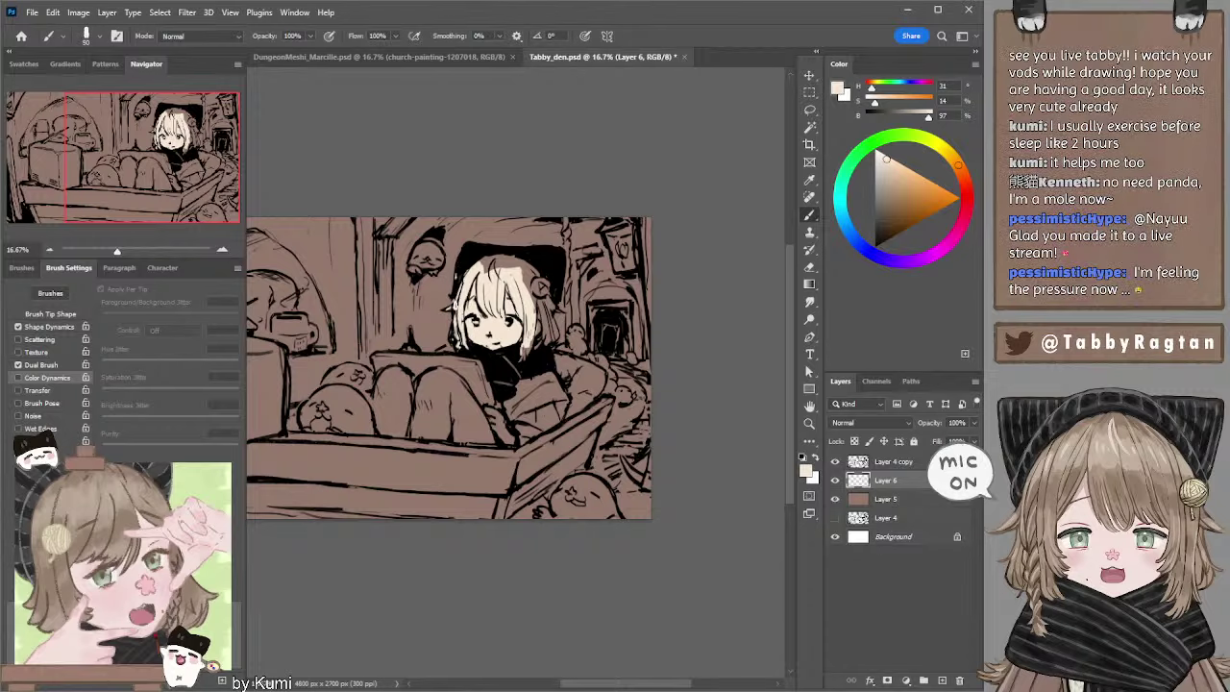
{"action": "mouse_move", "coordinate": [488, 258]}
{"action": "left_mouse_down"}
{"action": "mouse_move", "coordinate": [555, 306]}
{"action": "mouse_move", "coordinate": [524, 351]}
{"action": "mouse_move", "coordinate": [542, 346]}
{"action": "mouse_move", "coordinate": [531, 382]}
{"action": "mouse_move", "coordinate": [513, 382]}
{"action": "mouse_move", "coordinate": [559, 411]}
{"action": "mouse_move", "coordinate": [529, 408]}
{"action": "mouse_move", "coordinate": [597, 368]}
{"action": "left_mouse_up"}
Resize the brush and paint cream along the tablet top and over the tablet.
{"action": "key", "text": "bracketleft"}
{"action": "key", "text": "bracketleft"}
{"action": "key", "text": "bracketleft"}
{"action": "key", "text": "bracketleft"}
{"action": "key", "text": "bracketleft"}
{"action": "key", "text": "bracketleft"}
{"action": "key", "text": "bracketright"}
{"action": "key", "text": "bracketright"}
{"action": "key", "text": "bracketright"}
{"action": "key", "text": "bracketleft"}
{"action": "key", "text": "bracketleft"}
{"action": "key", "text": "bracketright"}
{"action": "key", "text": "bracketright"}
{"action": "key", "text": "bracketright"}
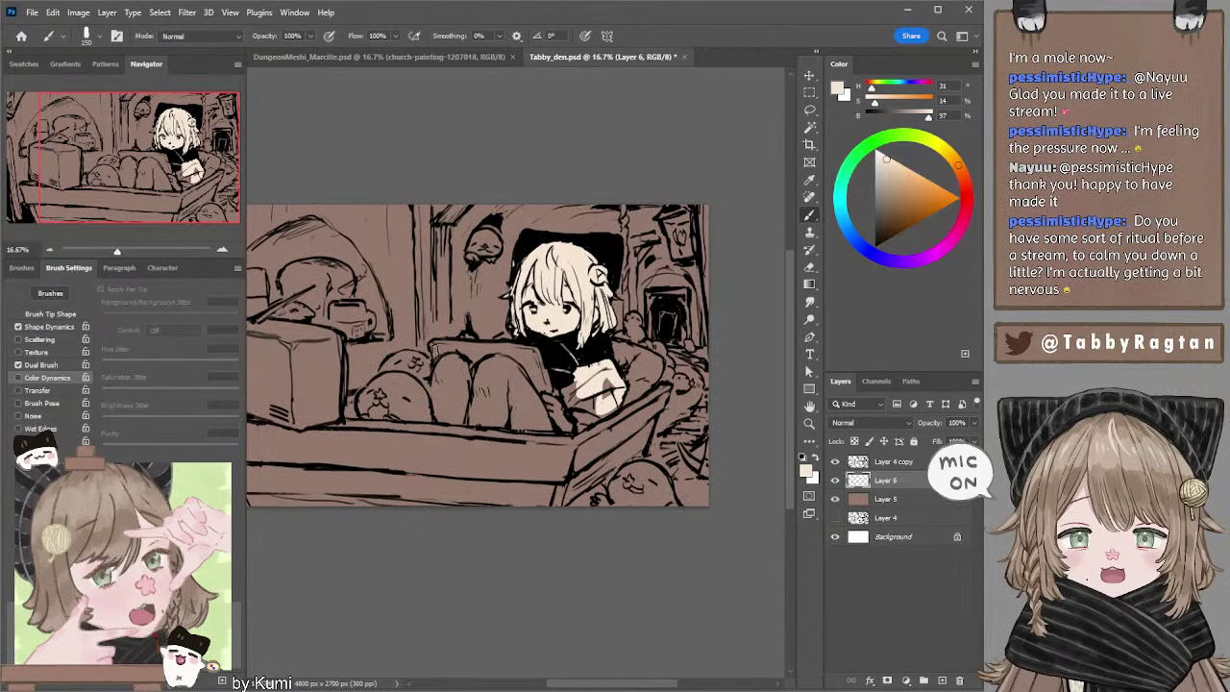
{"action": "left_click_drag", "start_coordinate": [433, 351], "coordinate": [538, 348]}
{"action": "mouse_move", "coordinate": [448, 359]}
{"action": "left_mouse_down"}
{"action": "mouse_move", "coordinate": [511, 363]}
{"action": "mouse_move", "coordinate": [440, 376]}
{"action": "mouse_move", "coordinate": [438, 424]}
{"action": "mouse_move", "coordinate": [486, 369]}
{"action": "mouse_move", "coordinate": [441, 381]}
{"action": "mouse_move", "coordinate": [486, 382]}
{"action": "left_mouse_up"}
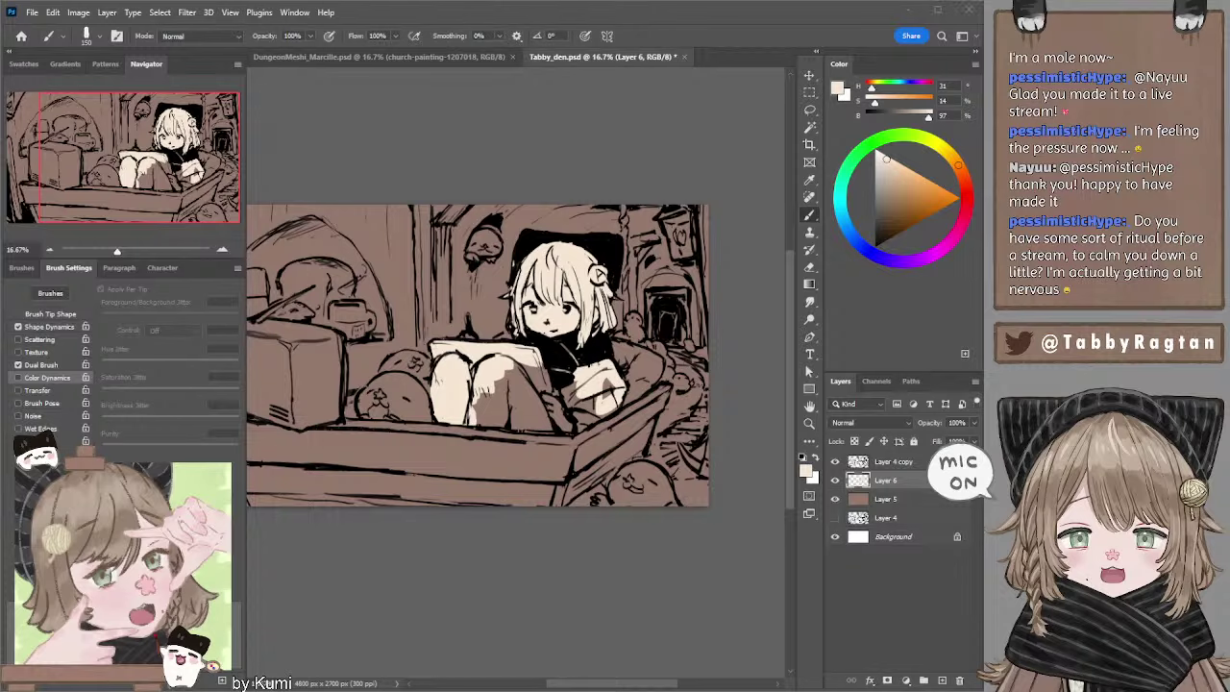
{"action": "left_click", "coordinate": [501, 133]}
Fill the girl's knees and the shaded area beside them with cream.
{"action": "mouse_move", "coordinate": [498, 388]}
{"action": "left_mouse_down"}
{"action": "mouse_move", "coordinate": [471, 401]}
{"action": "mouse_move", "coordinate": [503, 401]}
{"action": "mouse_move", "coordinate": [490, 423]}
{"action": "mouse_move", "coordinate": [519, 419]}
{"action": "mouse_move", "coordinate": [466, 418]}
{"action": "mouse_move", "coordinate": [529, 423]}
{"action": "left_mouse_up"}
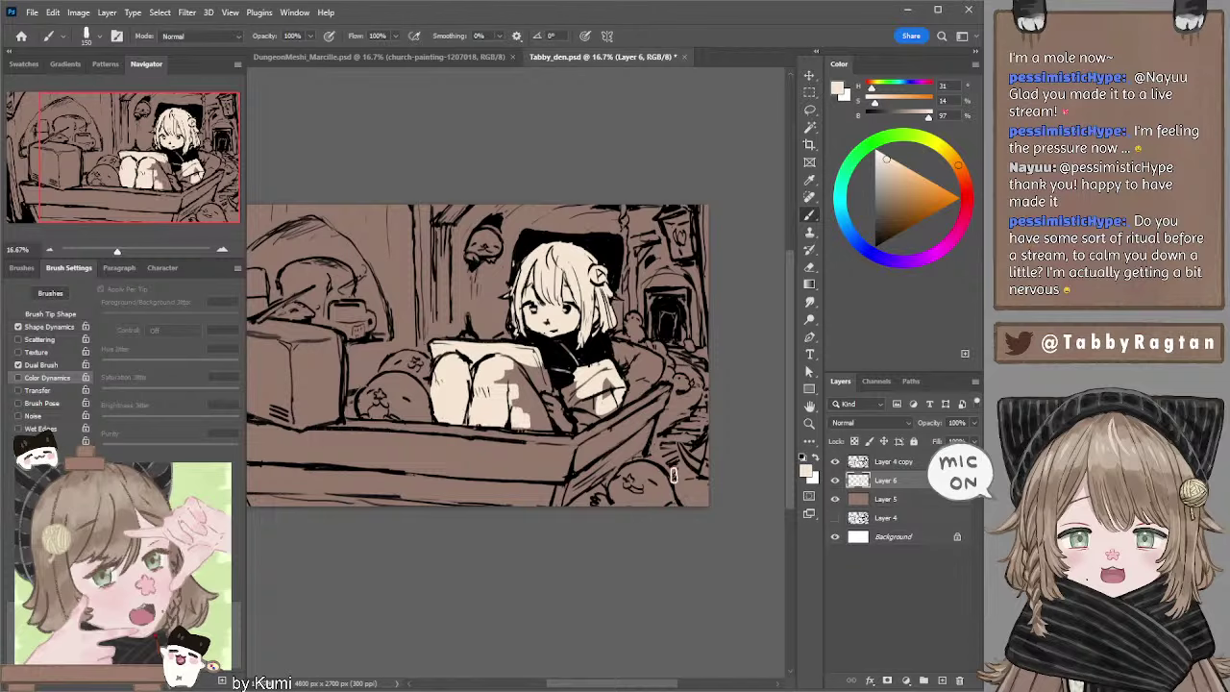
{"action": "mouse_move", "coordinate": [527, 380]}
{"action": "left_mouse_down"}
{"action": "mouse_move", "coordinate": [492, 386]}
{"action": "mouse_move", "coordinate": [543, 394]}
{"action": "left_mouse_up"}
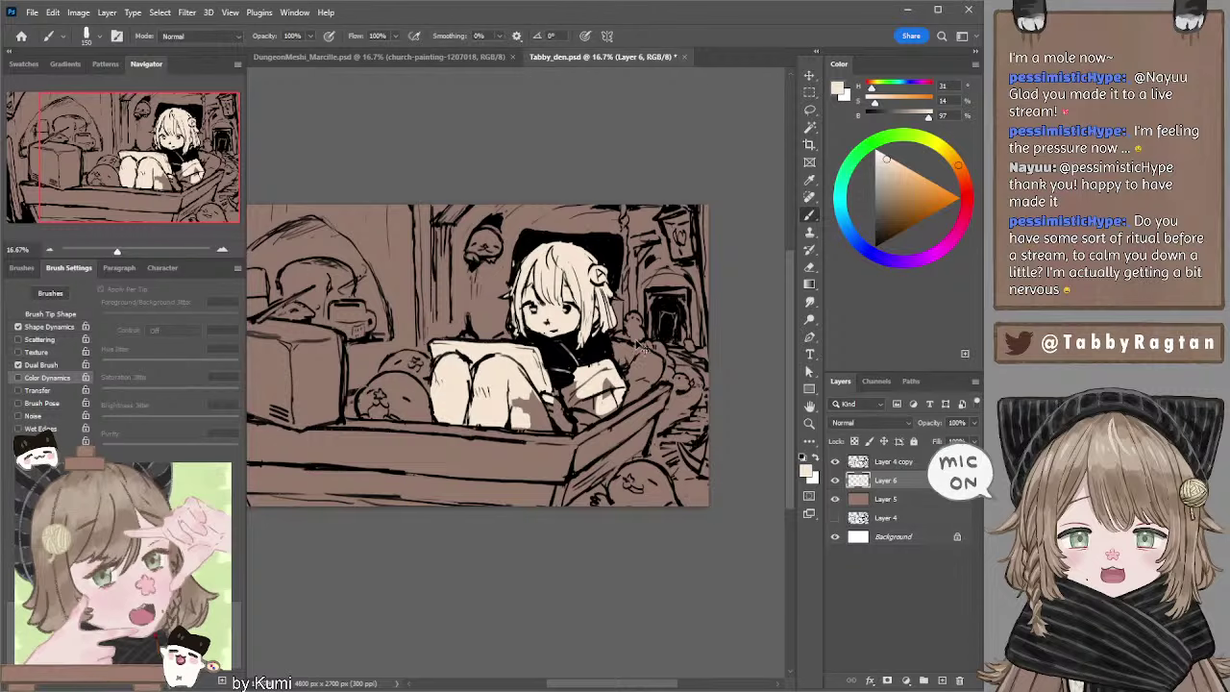
{"action": "mouse_move", "coordinate": [514, 404]}
{"action": "left_mouse_down"}
{"action": "mouse_move", "coordinate": [543, 398]}
{"action": "mouse_move", "coordinate": [538, 423]}
{"action": "mouse_move", "coordinate": [553, 428]}
{"action": "mouse_move", "coordinate": [535, 393]}
{"action": "mouse_move", "coordinate": [574, 415]}
{"action": "mouse_move", "coordinate": [562, 372]}
{"action": "left_mouse_up"}
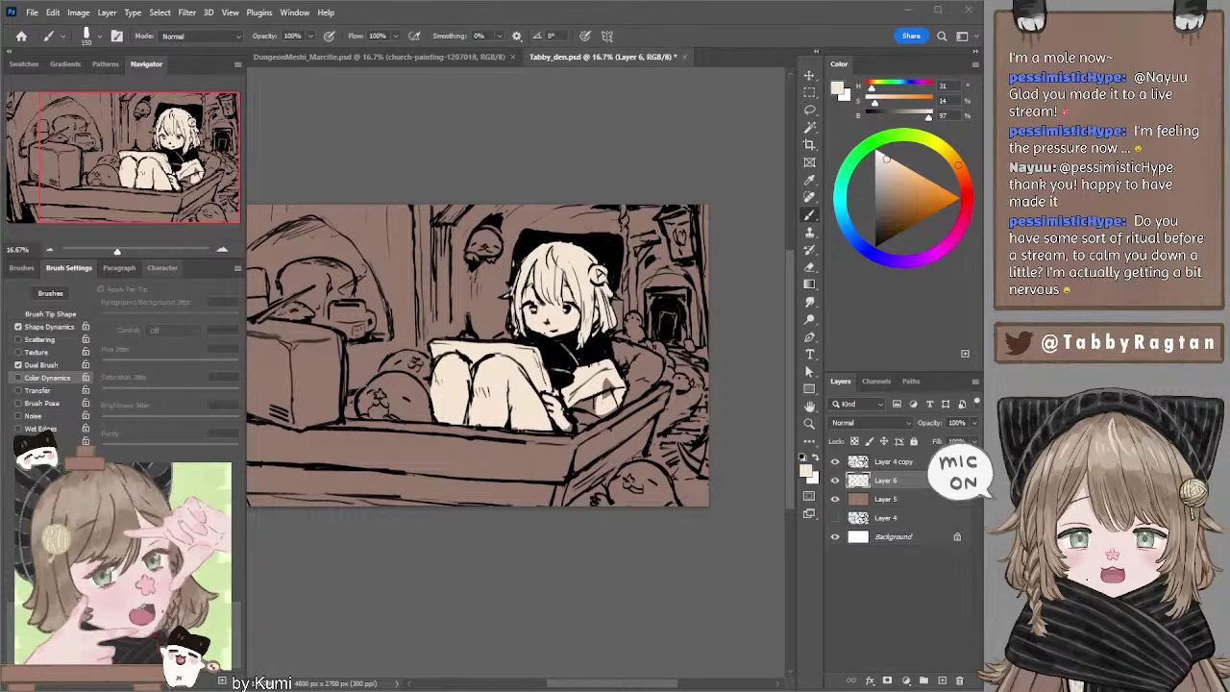
Sample black, refine the hand's ink lines, and draw a stylus above the tablet.
{"action": "left_click", "coordinate": [476, 112]}
{"action": "left_click", "coordinate": [592, 382], "text": "alt"}
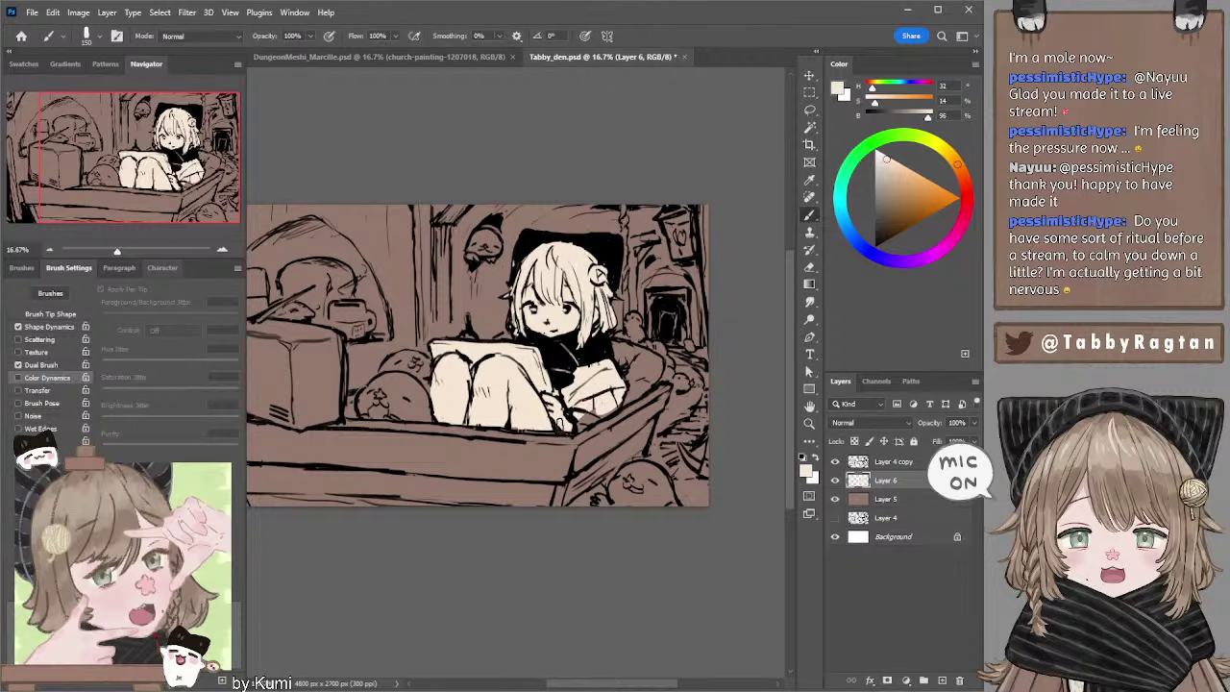
{"action": "mouse_move", "coordinate": [577, 408]}
{"action": "left_mouse_down"}
{"action": "mouse_move", "coordinate": [574, 423]}
{"action": "mouse_move", "coordinate": [622, 384]}
{"action": "left_mouse_up"}
{"action": "mouse_move", "coordinate": [467, 321]}
{"action": "left_mouse_down"}
{"action": "mouse_move", "coordinate": [469, 336]}
{"action": "mouse_move", "coordinate": [471, 320]}
{"action": "left_mouse_up"}
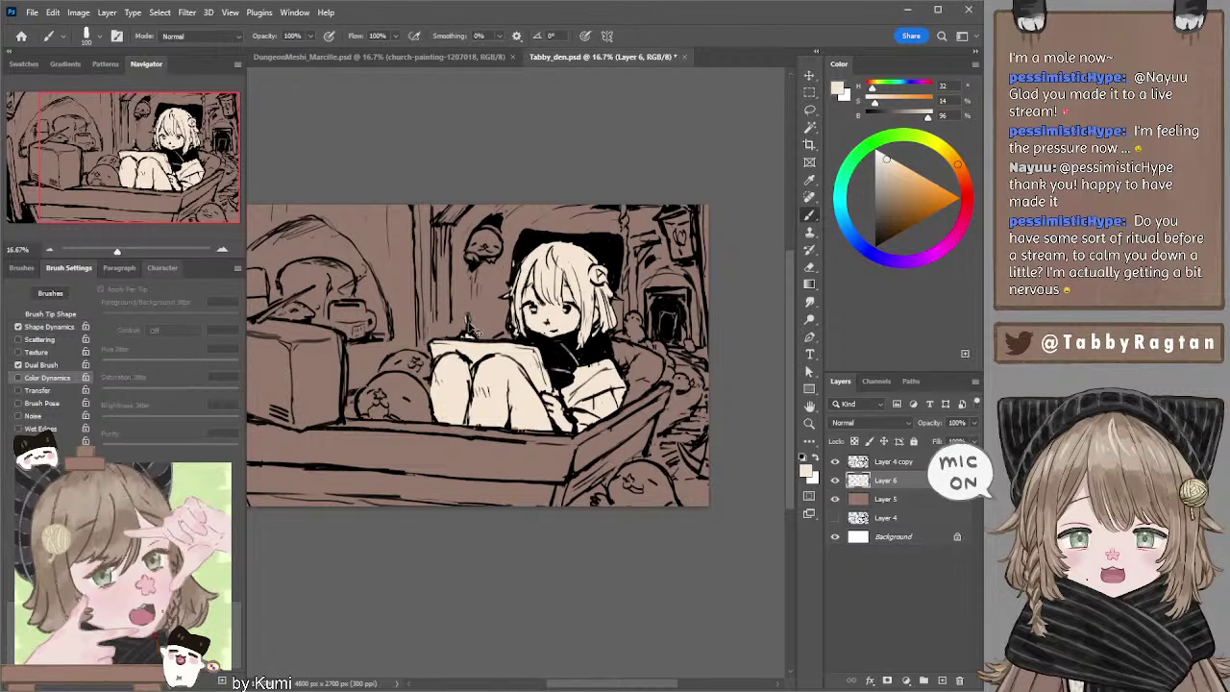
{"action": "left_click_drag", "start_coordinate": [468, 336], "coordinate": [468, 313]}
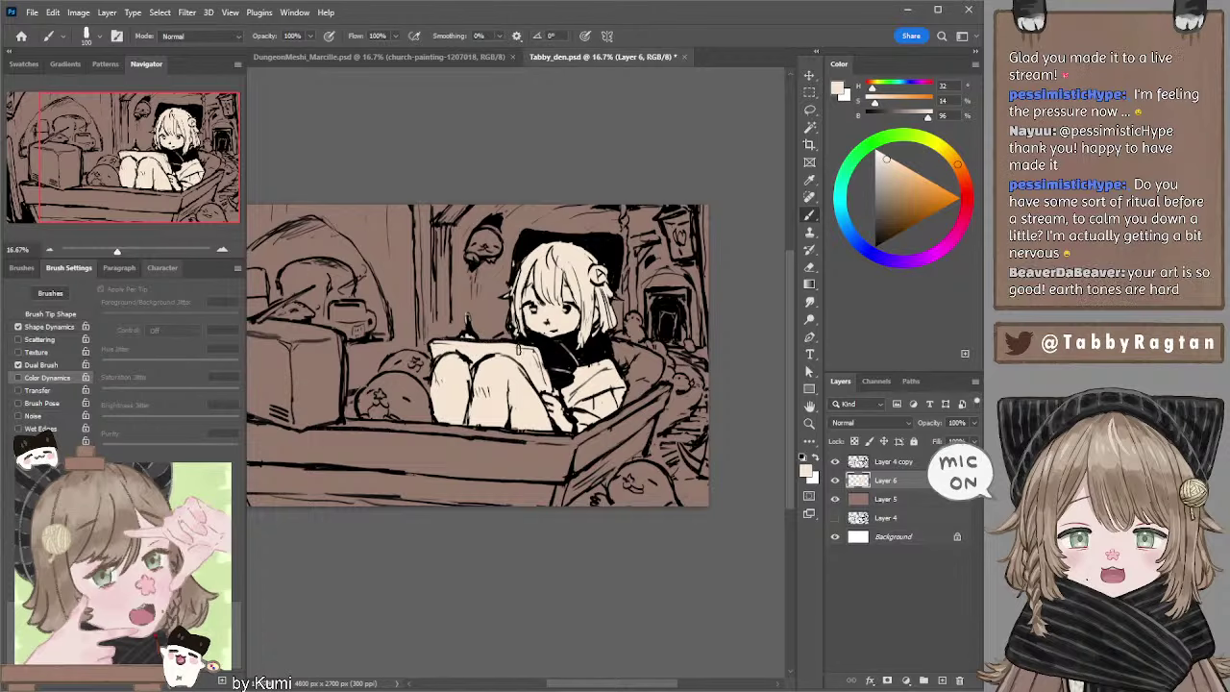
{"action": "key", "text": "bracketleft"}
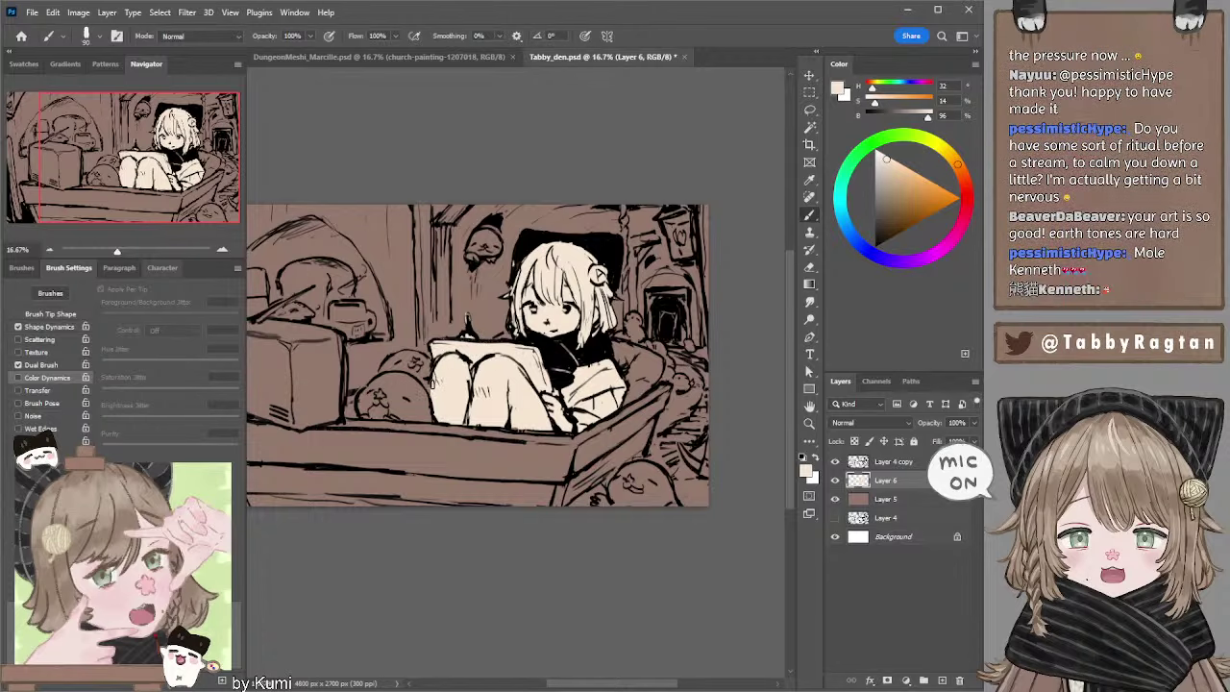
{"action": "key", "text": "bracketleft"}
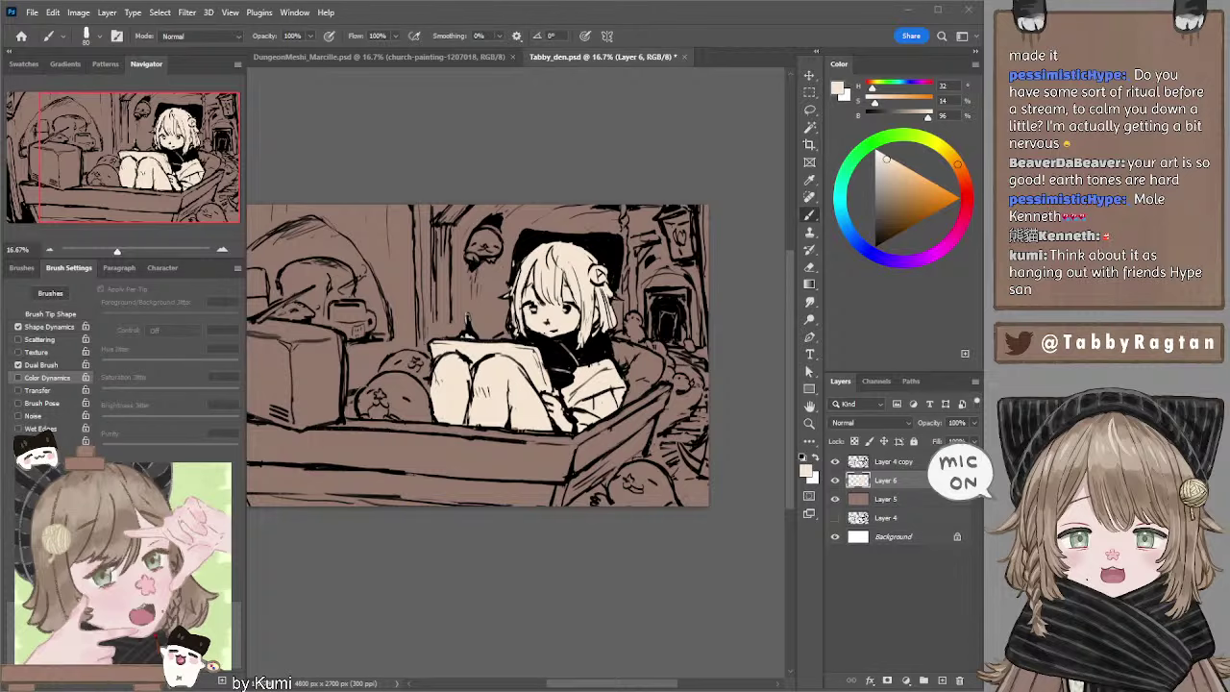
{"action": "key", "text": "alt+Tab"}
{"action": "key", "text": "alt+Tab"}
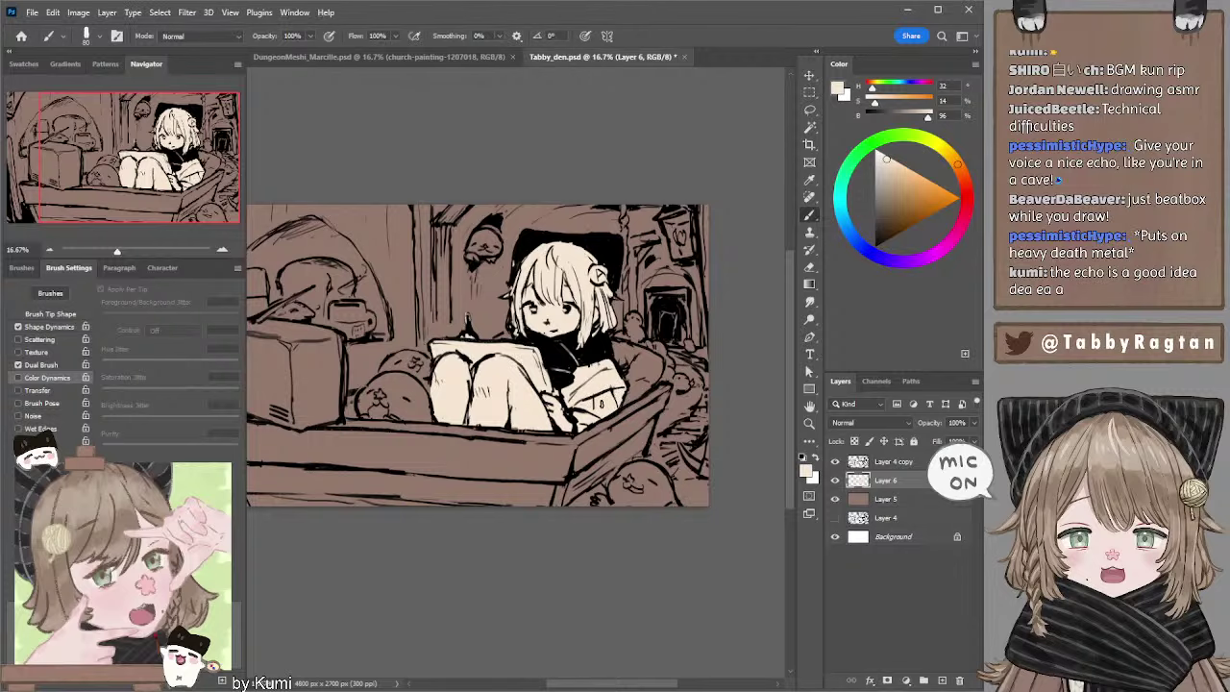
Select the brown Layer 5, add a new Layer 7 above it, and zoom out.
{"action": "mouse_move", "coordinate": [608, 329]}
{"action": "left_mouse_down"}
{"action": "mouse_move", "coordinate": [624, 317]}
{"action": "mouse_move", "coordinate": [589, 340]}
{"action": "mouse_move", "coordinate": [675, 331]}
{"action": "left_mouse_up"}
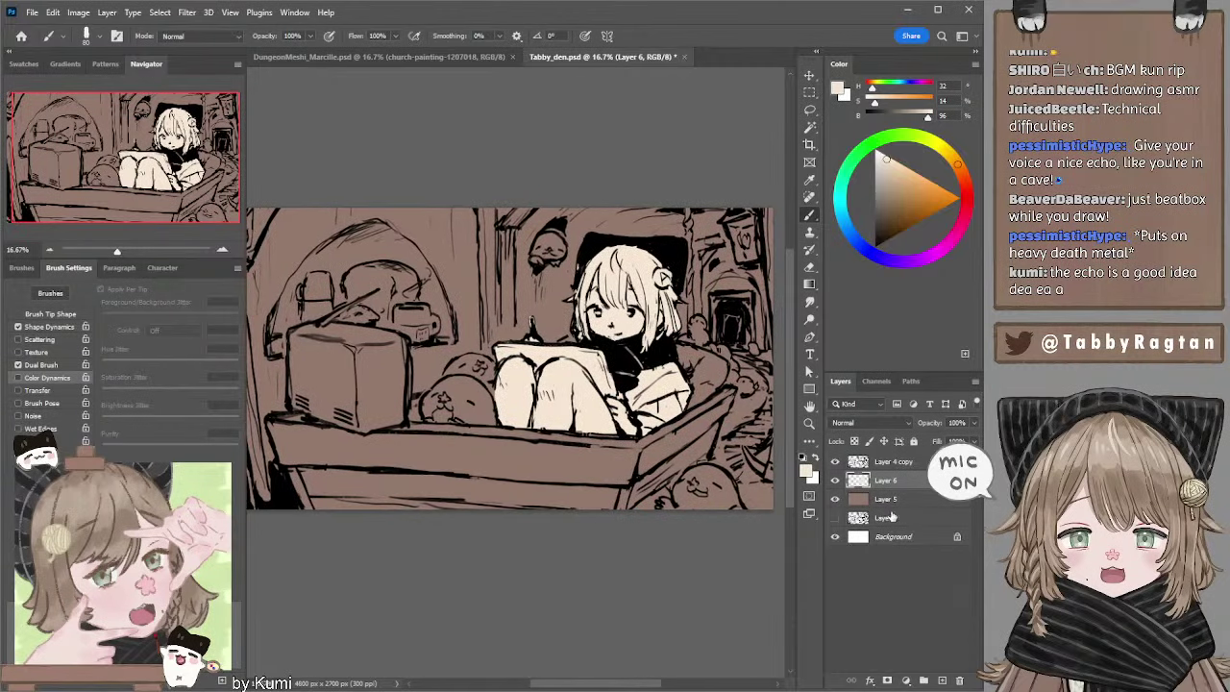
{"action": "left_click", "coordinate": [880, 501]}
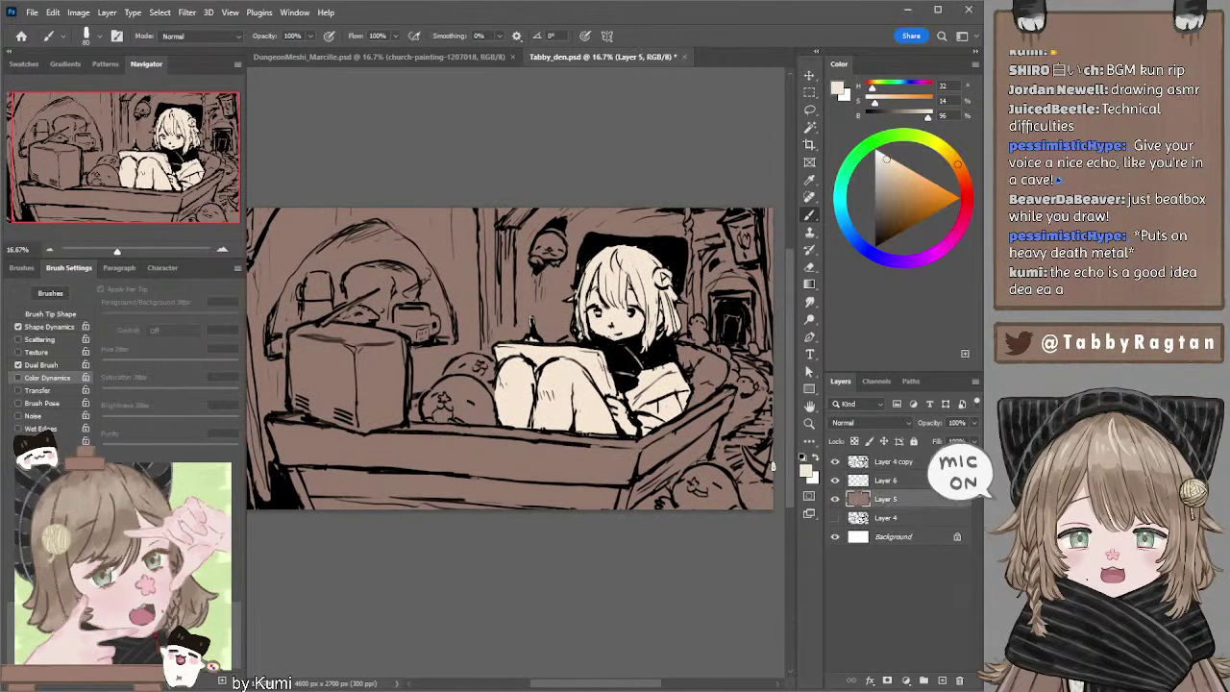
{"action": "left_click_drag", "start_coordinate": [696, 502], "coordinate": [657, 512]}
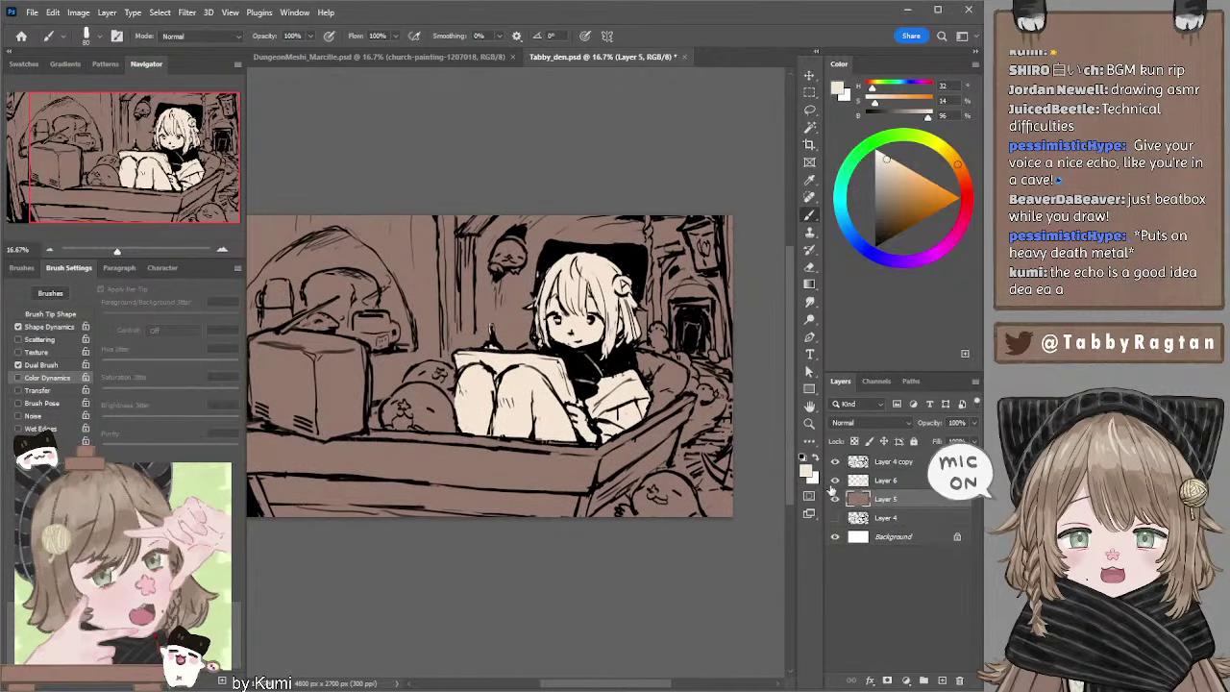
{"action": "left_click", "coordinate": [941, 680]}
{"action": "left_click", "coordinate": [46, 250]}
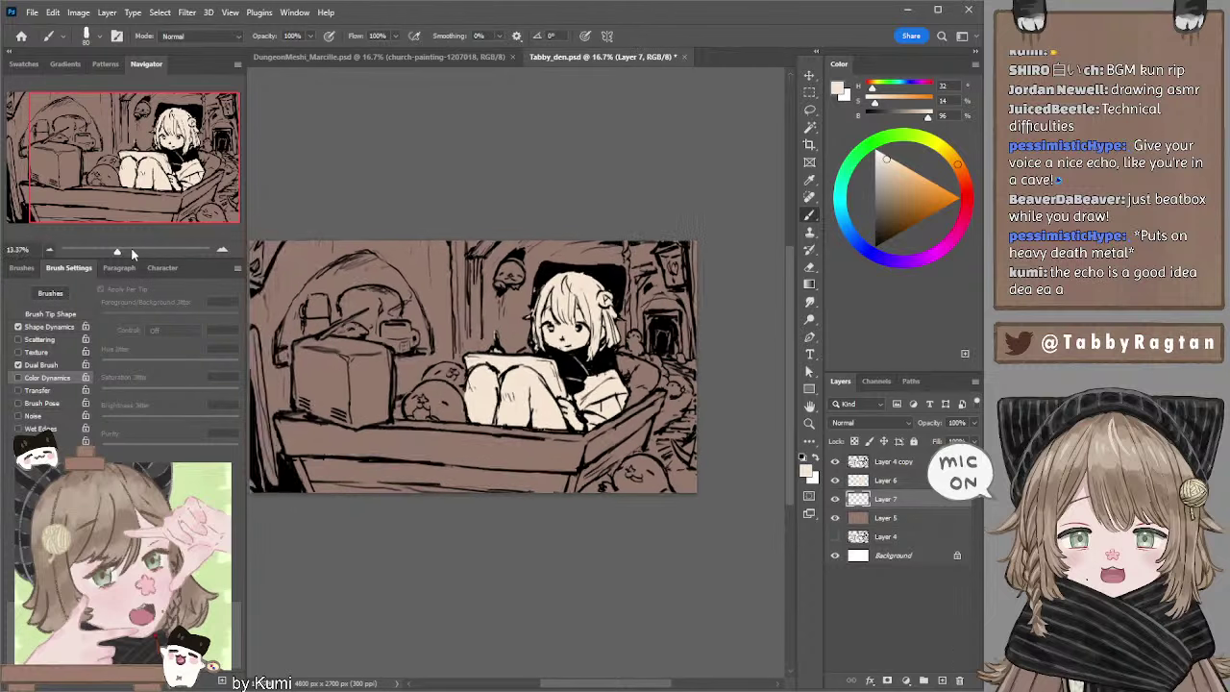
Reapply the fill on the brown layer, then make Layer 7 active with the Brush.
{"action": "key", "text": "alt+bracketleft"}
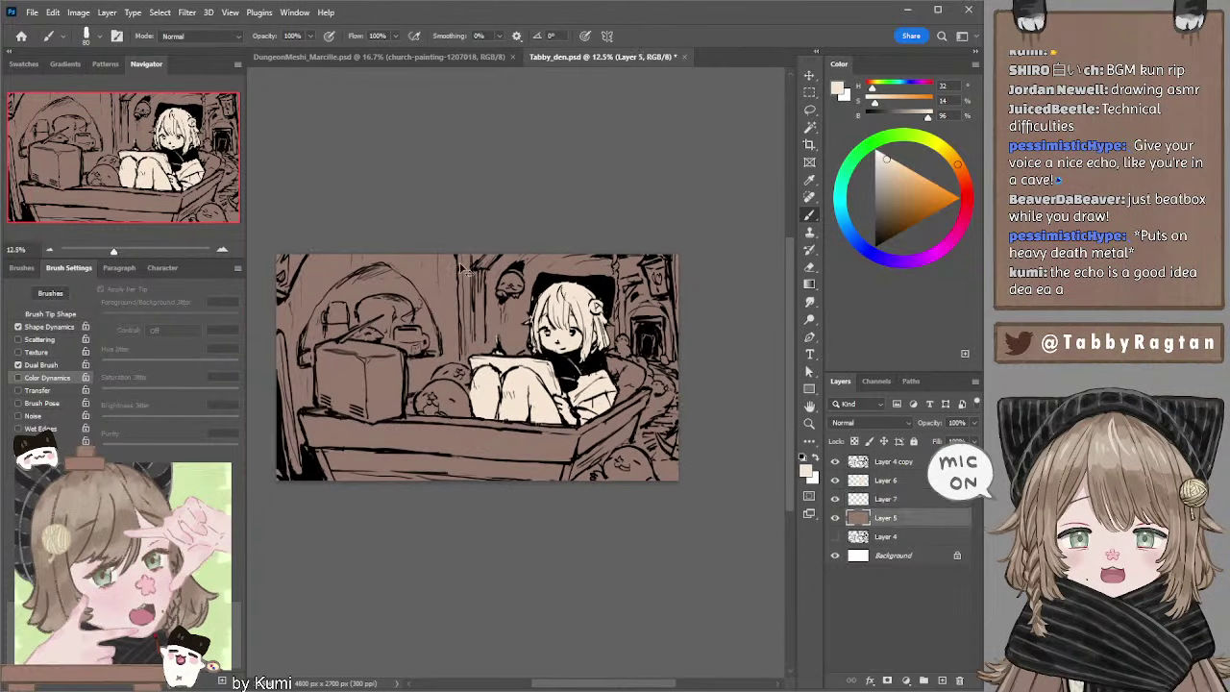
{"action": "key", "text": "i"}
{"action": "key", "text": "alt+BackSpace"}
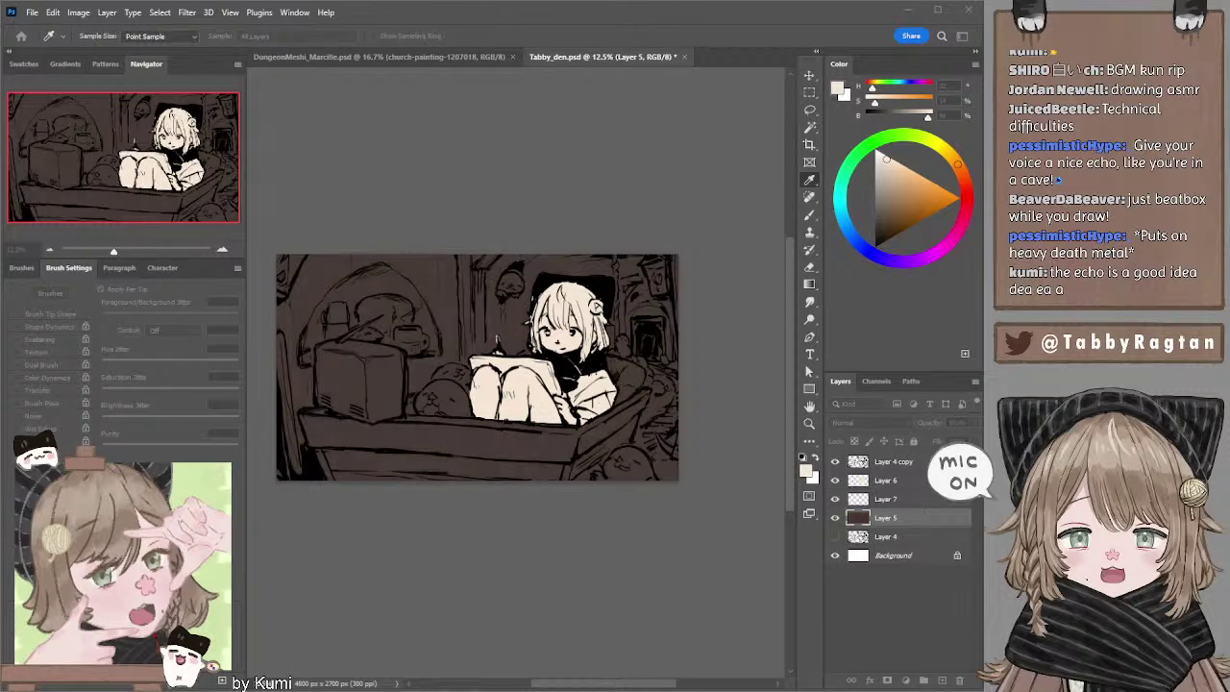
{"action": "key", "text": "alt+BackSpace"}
{"action": "key", "text": "alt+BackSpace"}
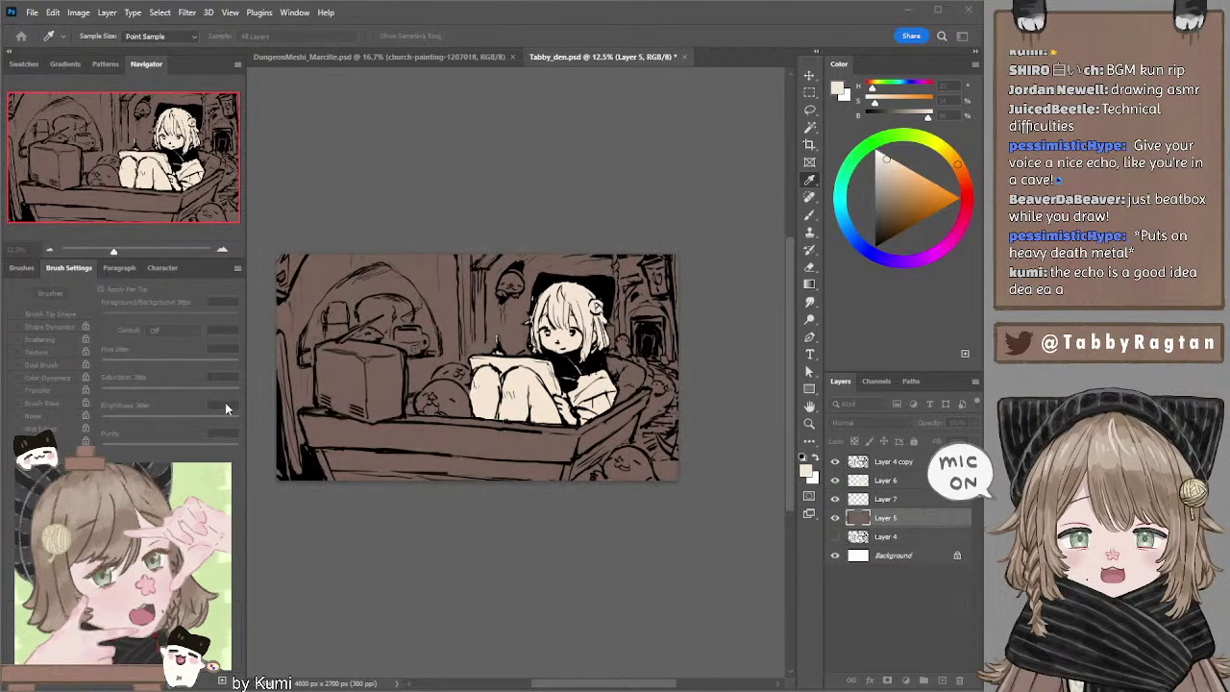
{"action": "key", "text": "l"}
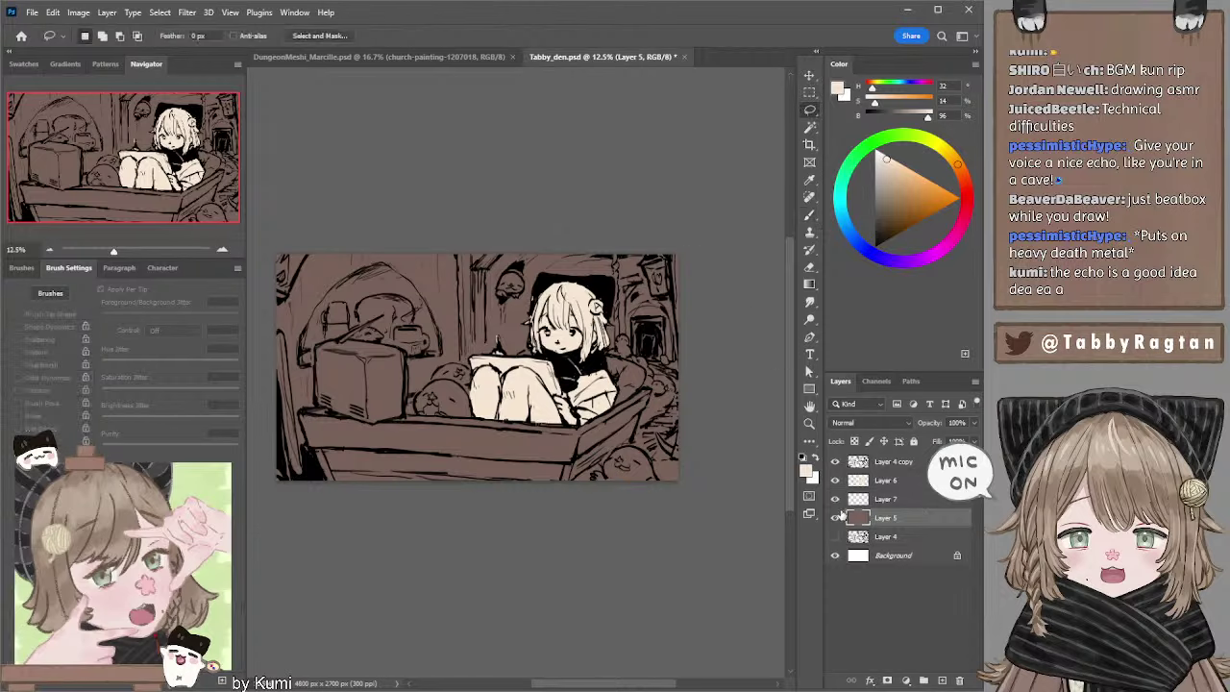
{"action": "left_click", "coordinate": [864, 499]}
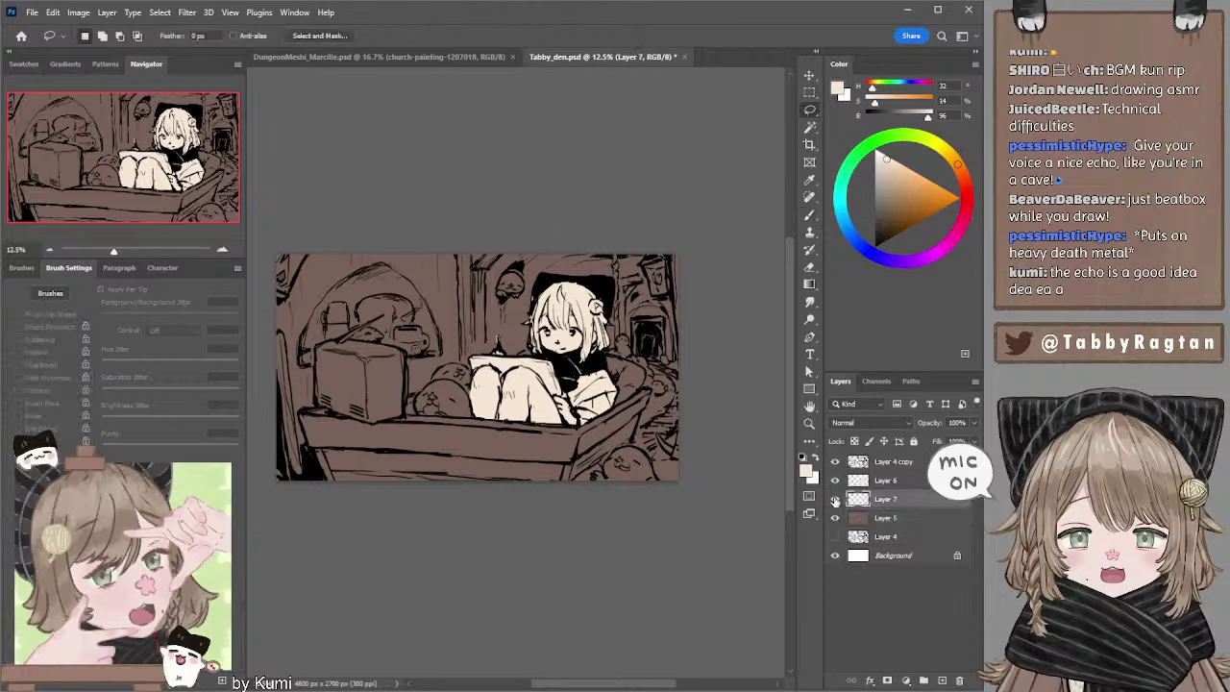
{"action": "key", "text": "b"}
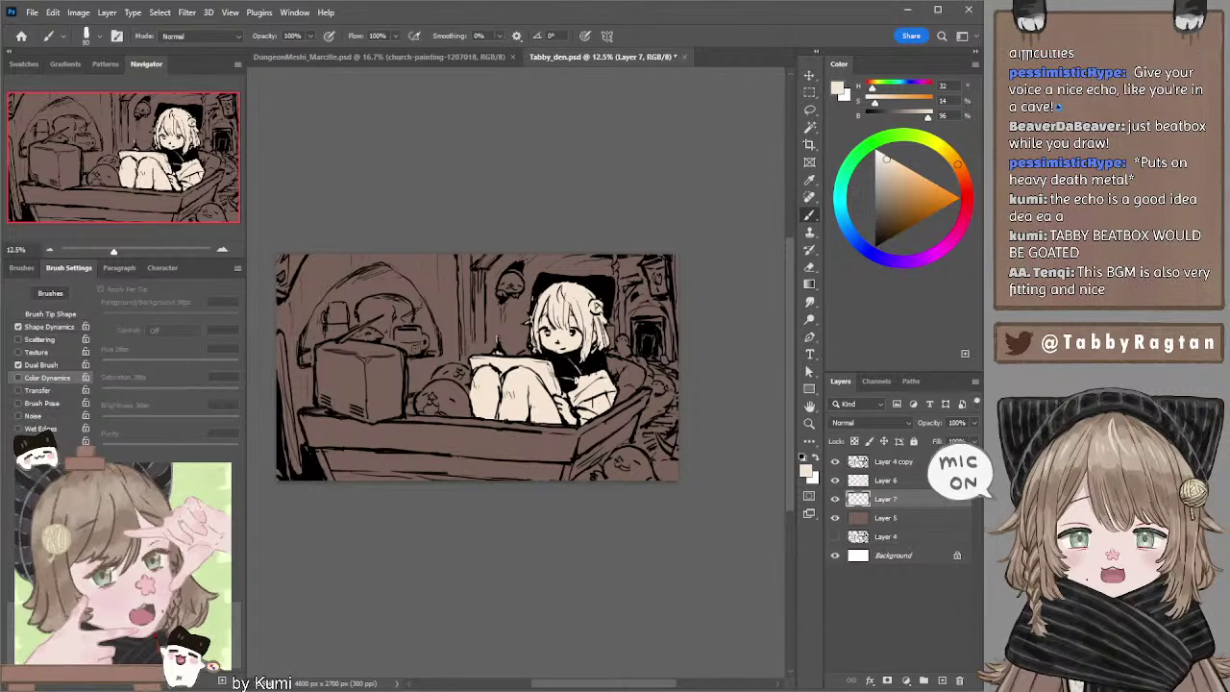
Paint pale brown highlights along the box rim, front panel and top-right edge.
{"action": "left_click", "coordinate": [892, 193]}
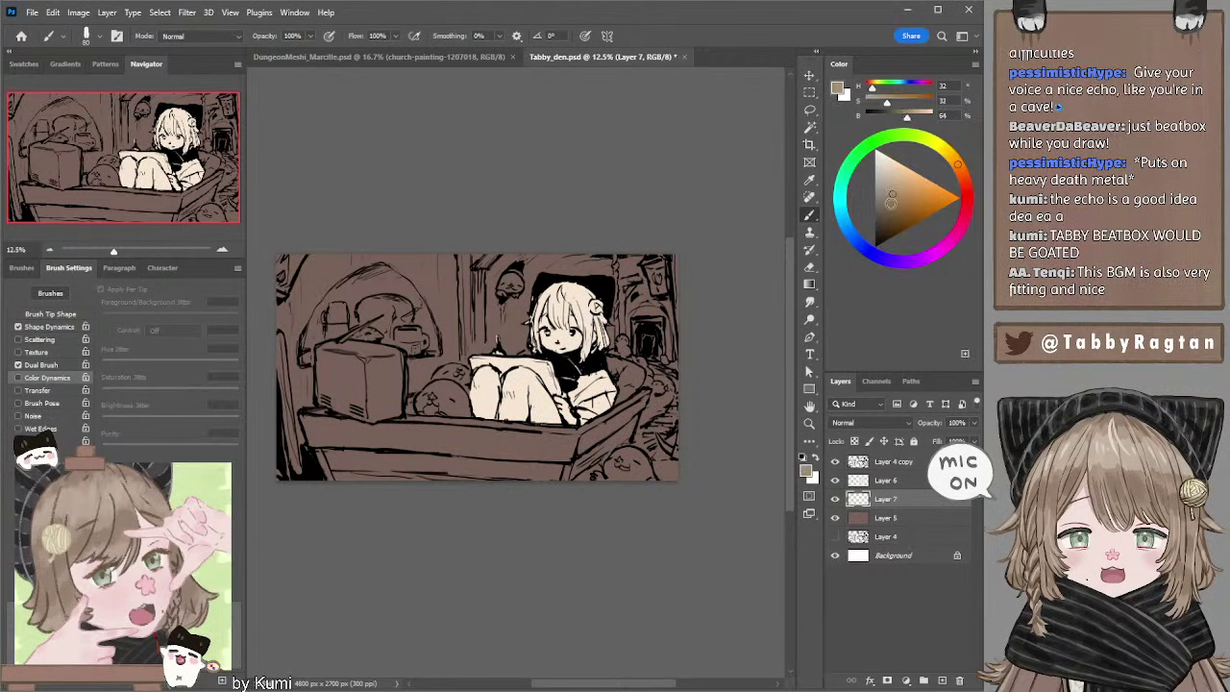
{"action": "left_click", "coordinate": [647, 258], "text": "alt"}
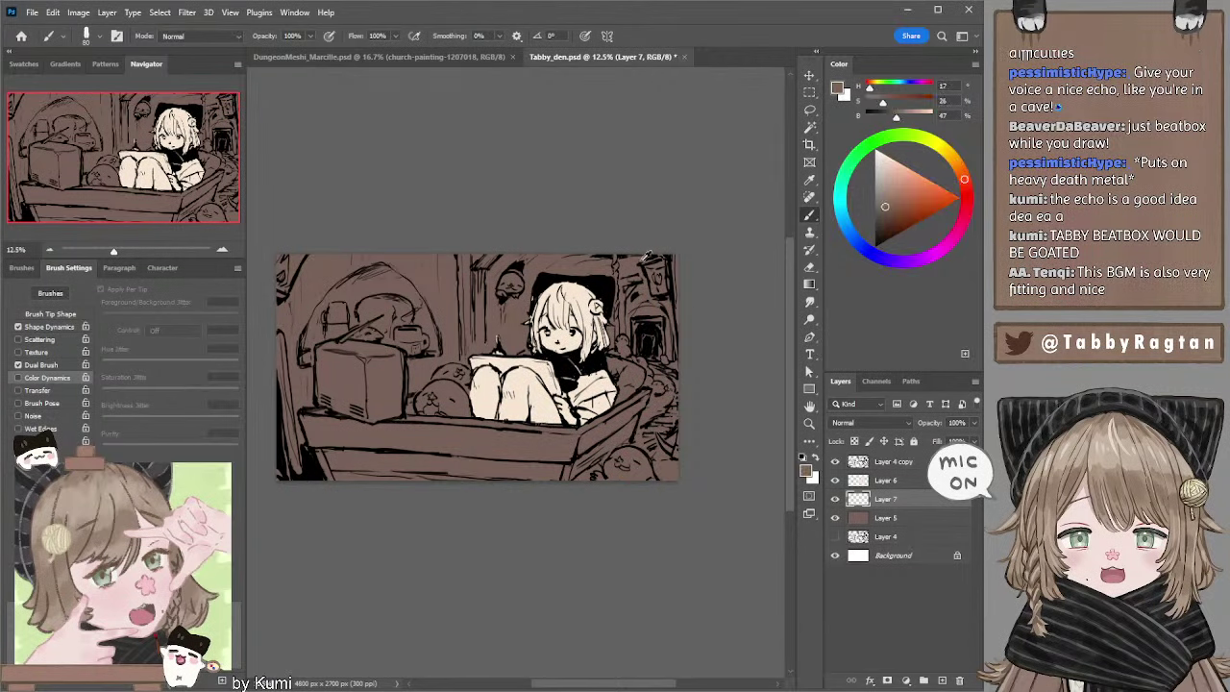
{"action": "left_click", "coordinate": [893, 183]}
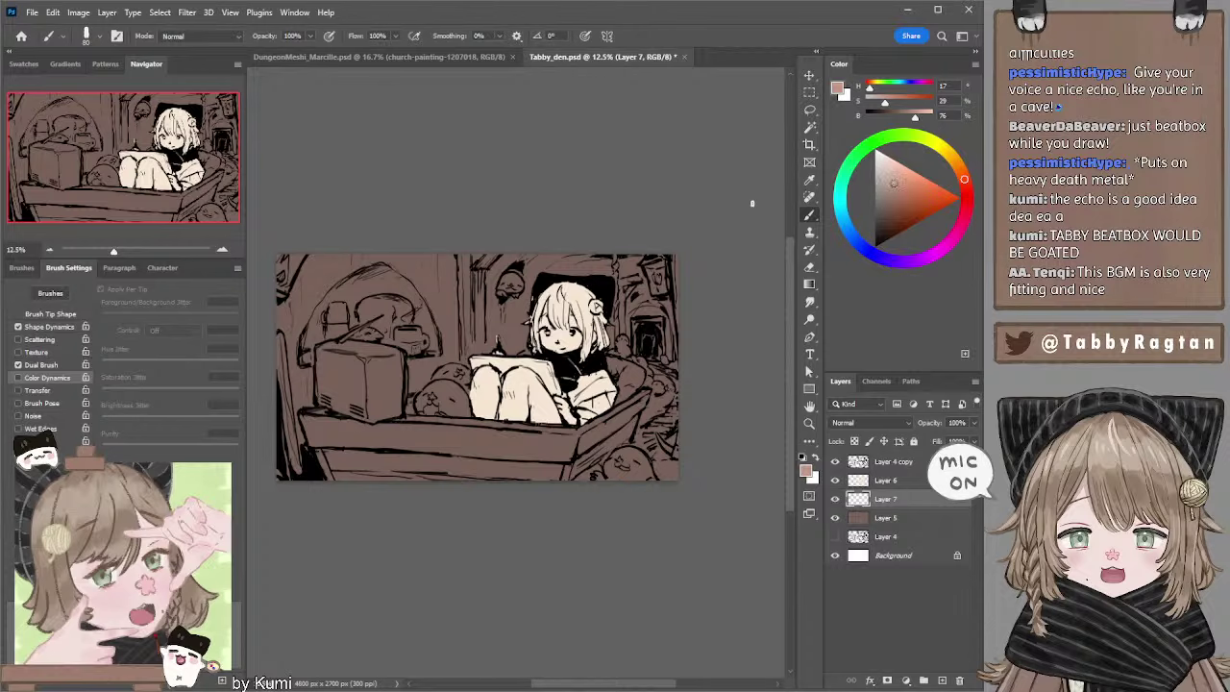
{"action": "mouse_move", "coordinate": [306, 419]}
{"action": "left_mouse_down"}
{"action": "mouse_move", "coordinate": [427, 404]}
{"action": "mouse_move", "coordinate": [327, 423]}
{"action": "left_mouse_up"}
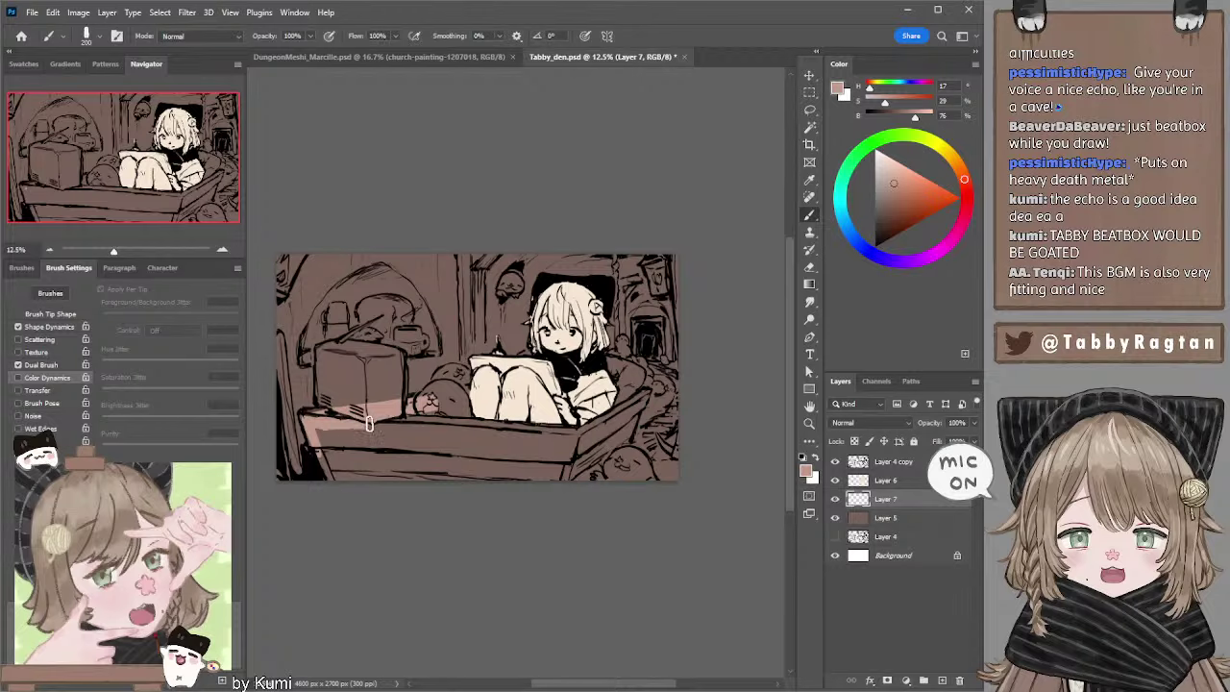
{"action": "mouse_move", "coordinate": [331, 470]}
{"action": "left_mouse_down"}
{"action": "mouse_move", "coordinate": [415, 435]}
{"action": "mouse_move", "coordinate": [384, 461]}
{"action": "mouse_move", "coordinate": [461, 471]}
{"action": "mouse_move", "coordinate": [446, 441]}
{"action": "left_mouse_up"}
{"action": "key", "text": "bracketleft"}
{"action": "key", "text": "bracketleft"}
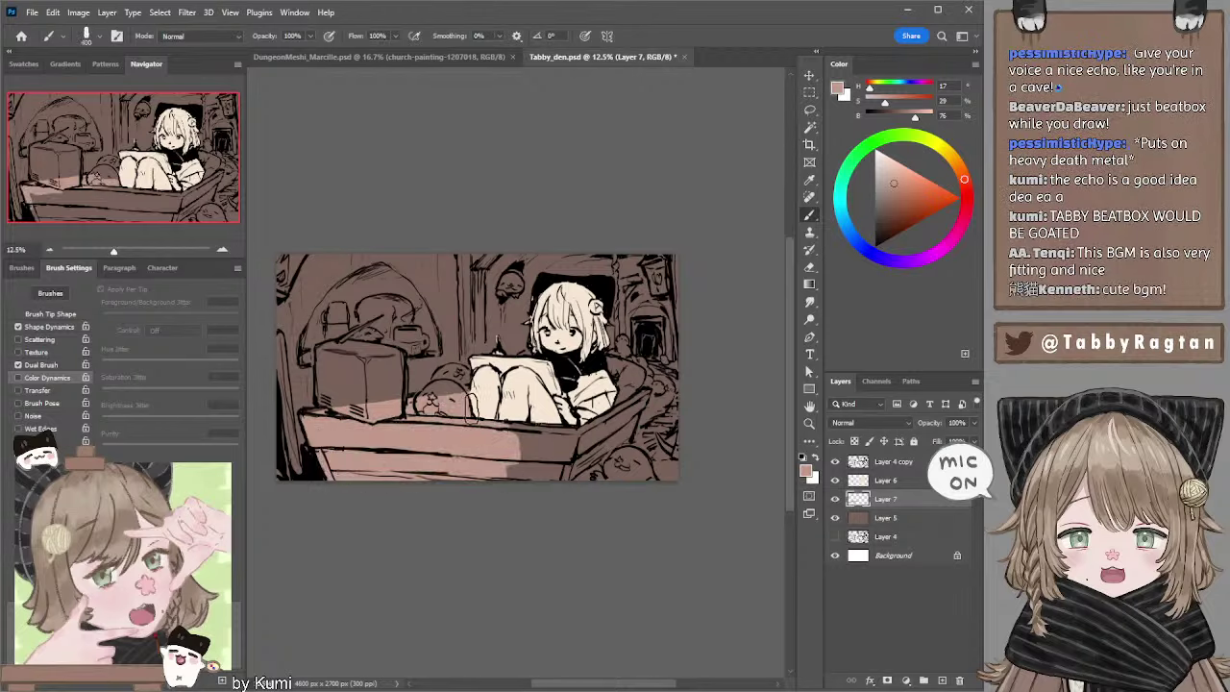
{"action": "mouse_move", "coordinate": [634, 394]}
{"action": "left_mouse_down"}
{"action": "mouse_move", "coordinate": [596, 422]}
{"action": "mouse_move", "coordinate": [550, 427]}
{"action": "mouse_move", "coordinate": [586, 452]}
{"action": "left_mouse_up"}
{"action": "key", "text": "bracketright"}
{"action": "key", "text": "bracketright"}
{"action": "mouse_move", "coordinate": [507, 465]}
{"action": "left_mouse_down"}
{"action": "mouse_move", "coordinate": [591, 475]}
{"action": "mouse_move", "coordinate": [605, 432]}
{"action": "mouse_move", "coordinate": [581, 477]}
{"action": "left_mouse_up"}
{"action": "key", "text": "bracketleft"}
{"action": "key", "text": "bracketleft"}
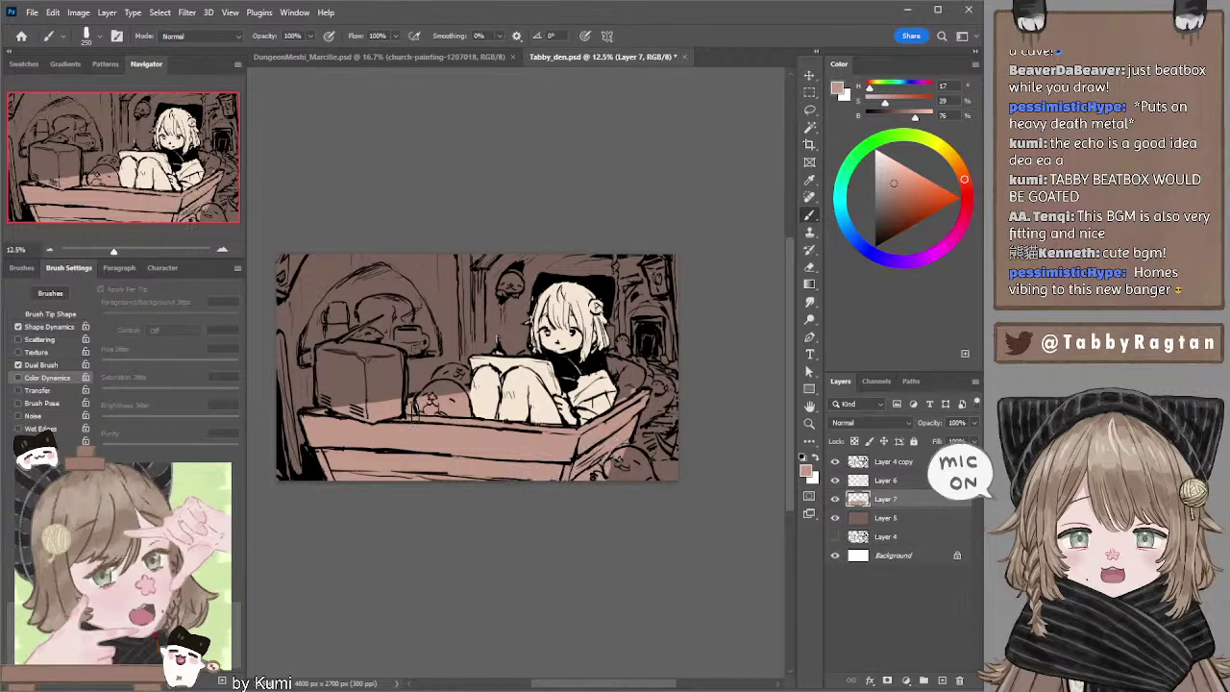
{"action": "key", "text": "bracketleft"}
Paint a paler grey tone along the box rim and front.
{"action": "left_click", "coordinate": [878, 188]}
{"action": "key", "text": "bracketleft"}
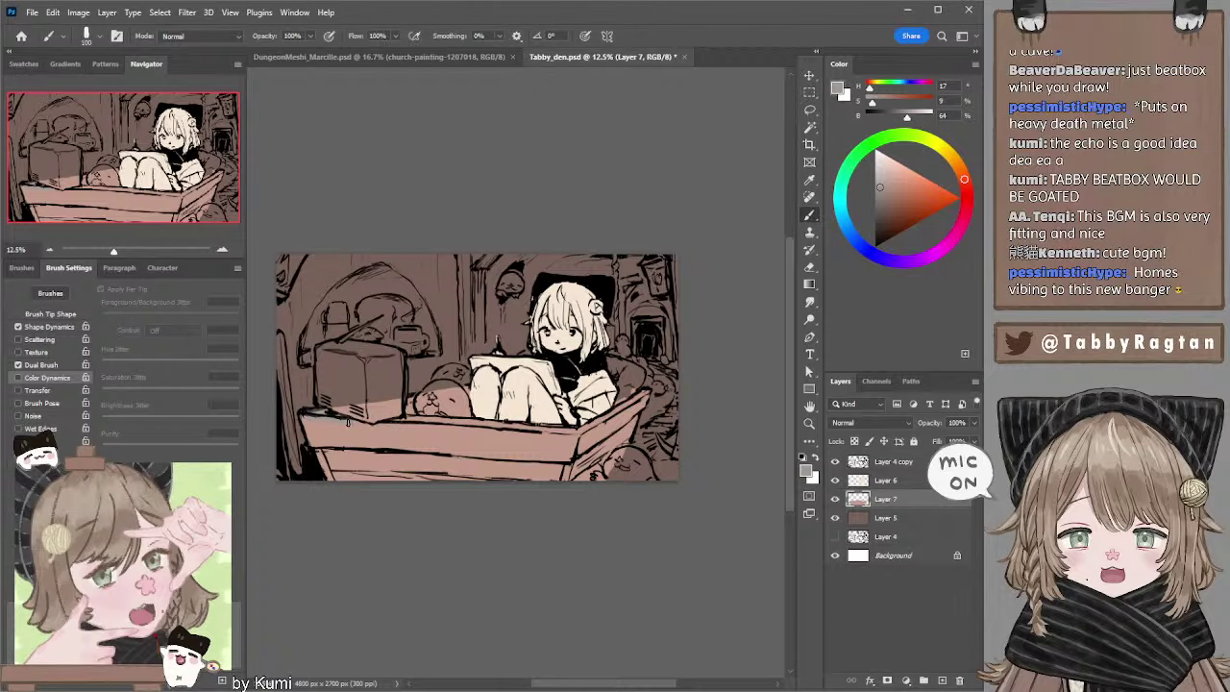
{"action": "key", "text": "bracketright"}
{"action": "key", "text": "bracketright"}
{"action": "mouse_move", "coordinate": [370, 428]}
{"action": "left_mouse_down"}
{"action": "mouse_move", "coordinate": [318, 441]}
{"action": "mouse_move", "coordinate": [485, 440]}
{"action": "left_mouse_up"}
{"action": "mouse_move", "coordinate": [503, 433]}
{"action": "left_mouse_down"}
{"action": "mouse_move", "coordinate": [393, 443]}
{"action": "mouse_move", "coordinate": [567, 447]}
{"action": "mouse_move", "coordinate": [519, 432]}
{"action": "left_mouse_up"}
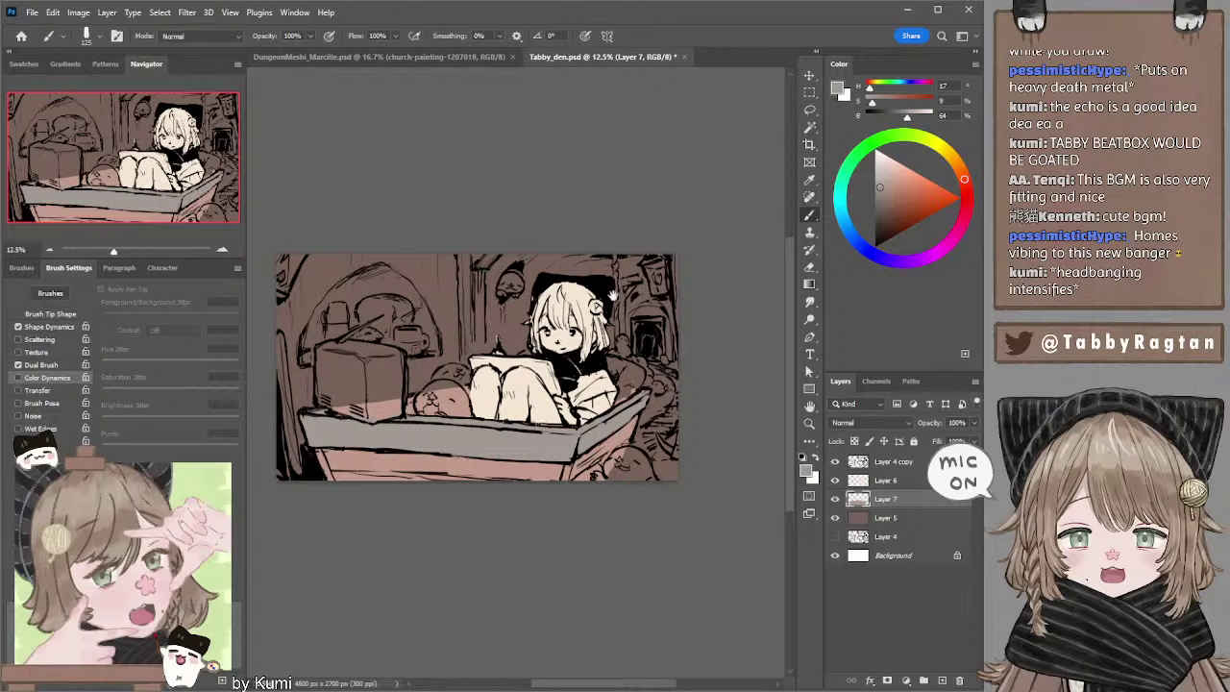
Sample the pinkish and darker browns from the painted box.
{"action": "left_click_drag", "start_coordinate": [614, 280], "coordinate": [586, 274]}
{"action": "left_click", "coordinate": [592, 428], "text": "alt"}
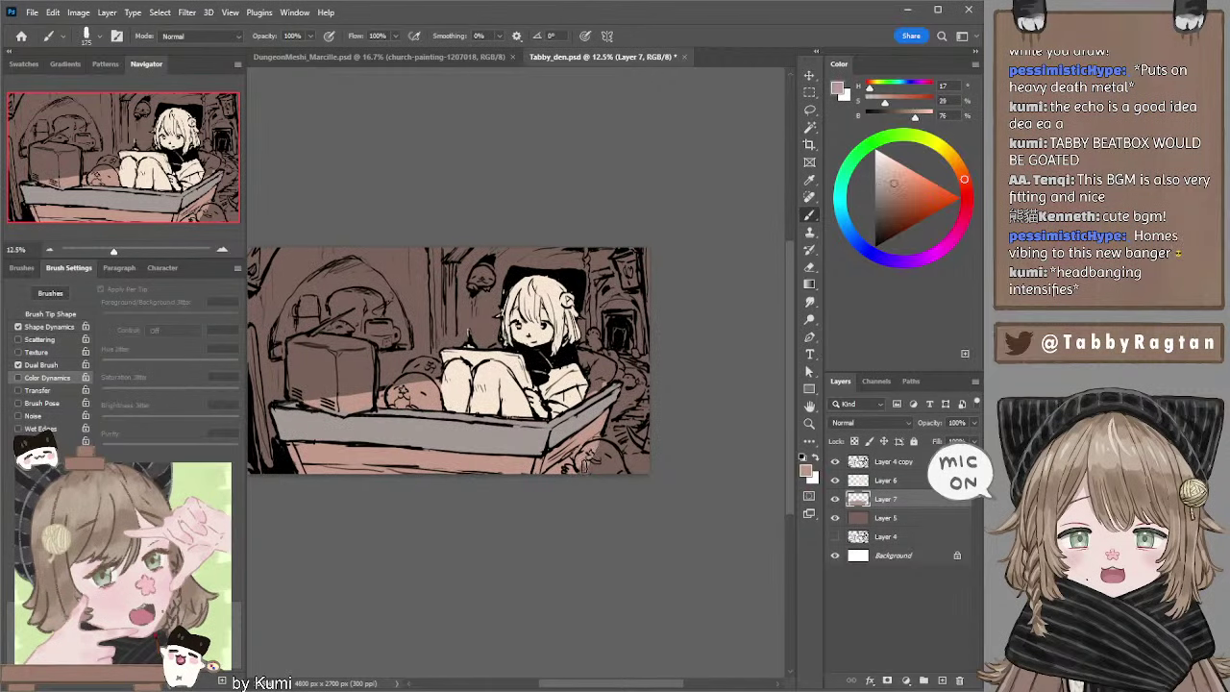
{"action": "left_click", "coordinate": [560, 470], "text": "alt"}
{"action": "left_click", "coordinate": [549, 425], "text": "alt"}
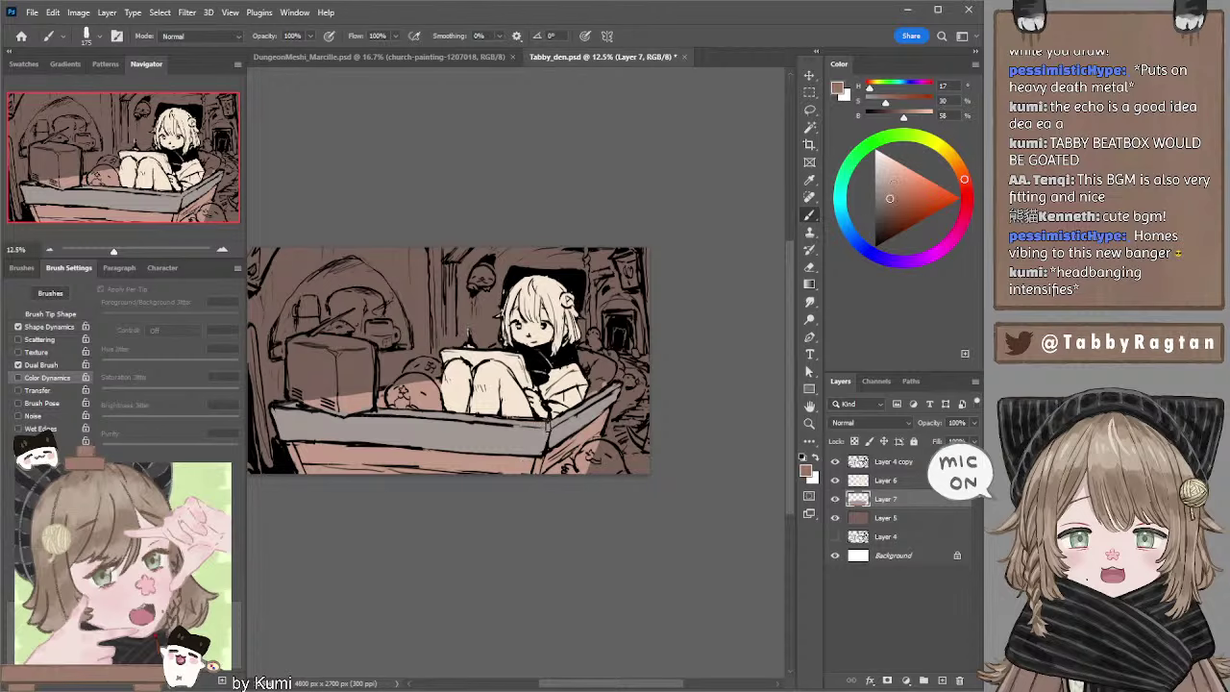
{"action": "left_click", "coordinate": [522, 465], "text": "alt"}
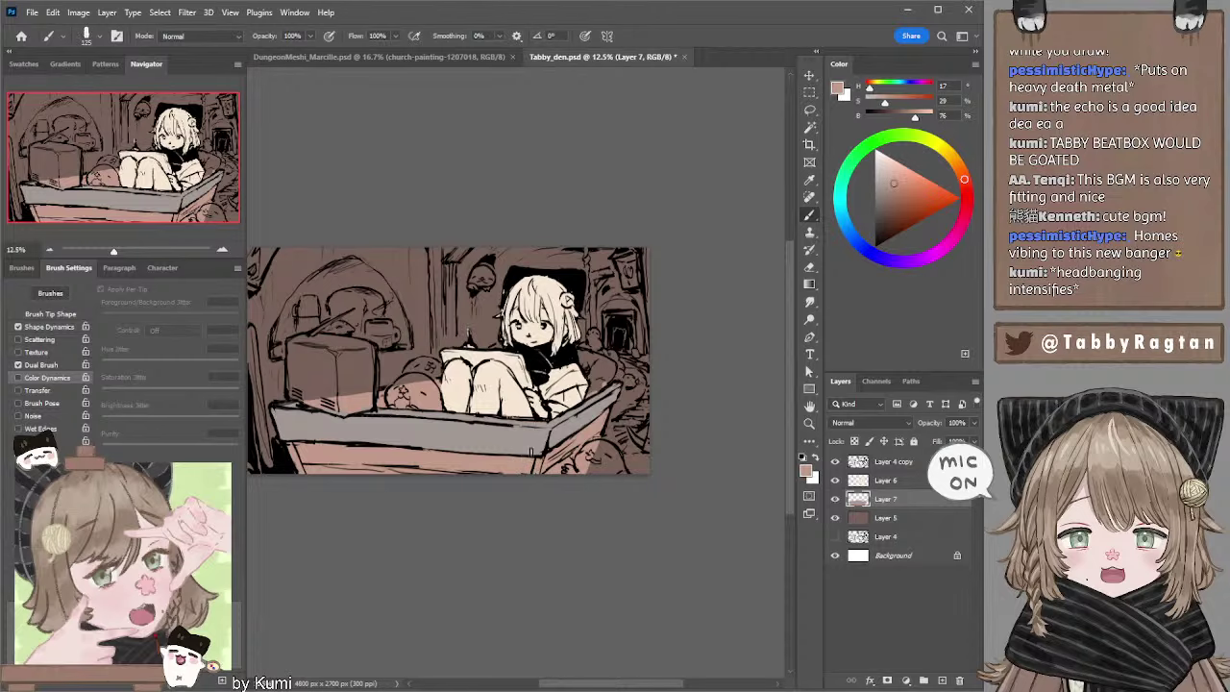
Load Layer 7's box shape as a selection, fill it medium-light brown, then undo the fill.
{"action": "left_click", "coordinate": [860, 502], "text": "ctrl"}
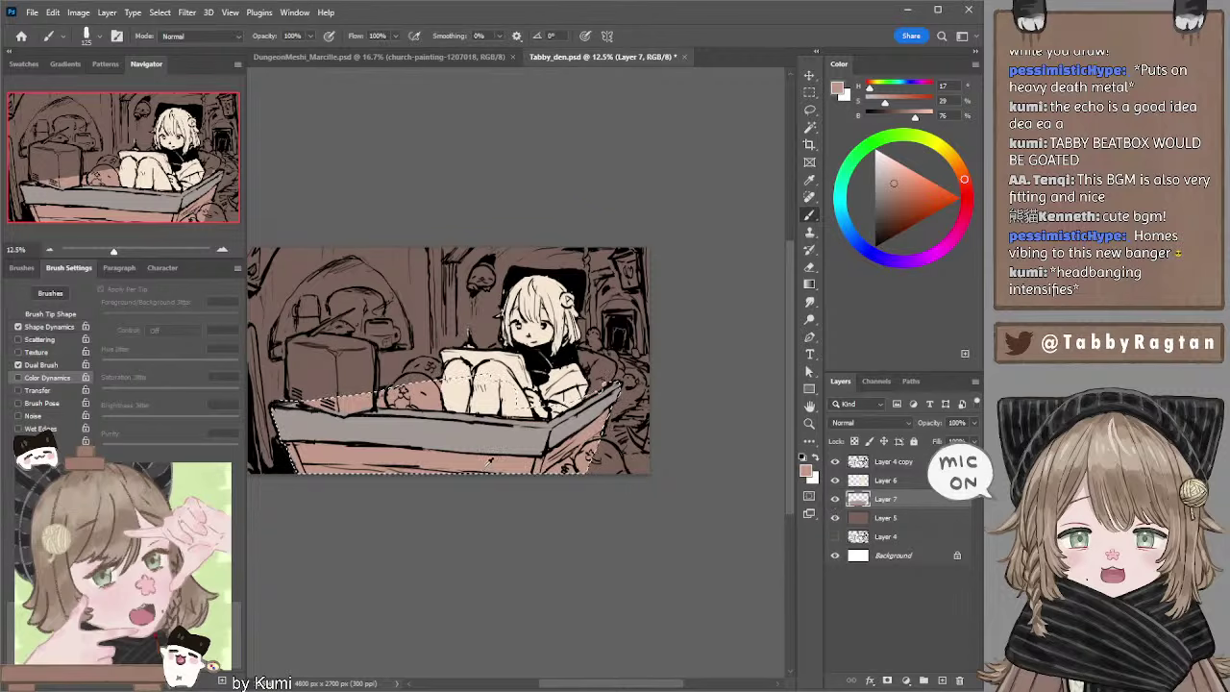
{"action": "left_click", "coordinate": [424, 294], "text": "alt"}
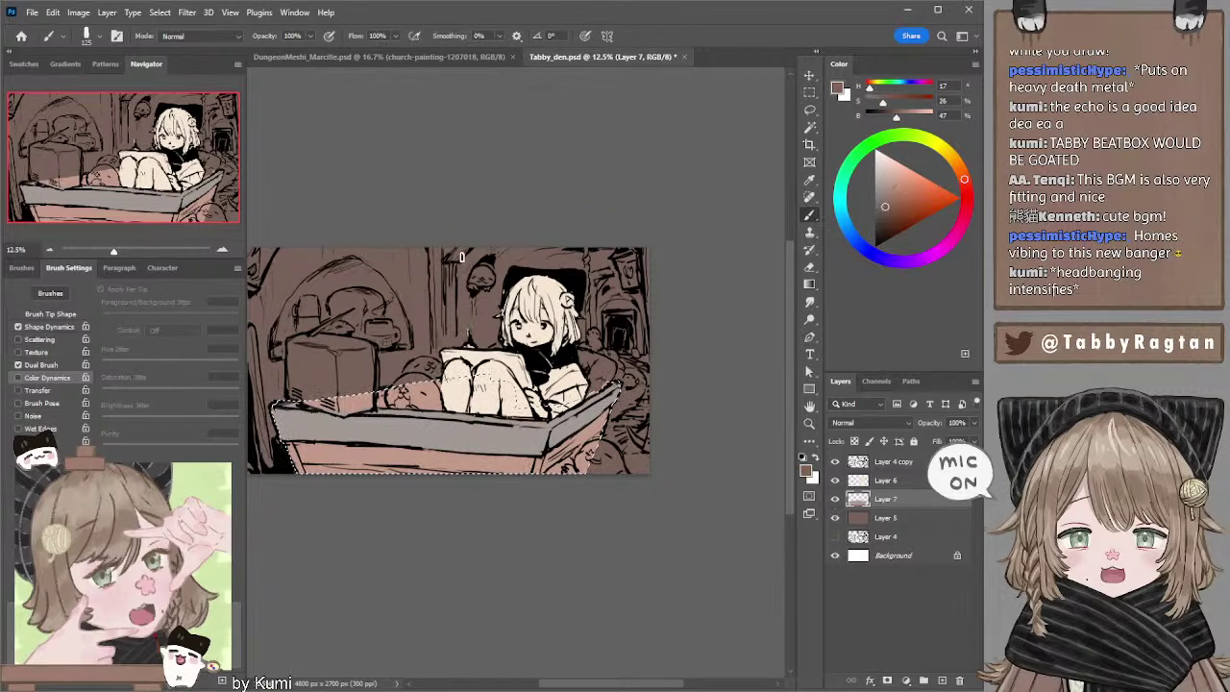
{"action": "left_click", "coordinate": [473, 459], "text": "alt"}
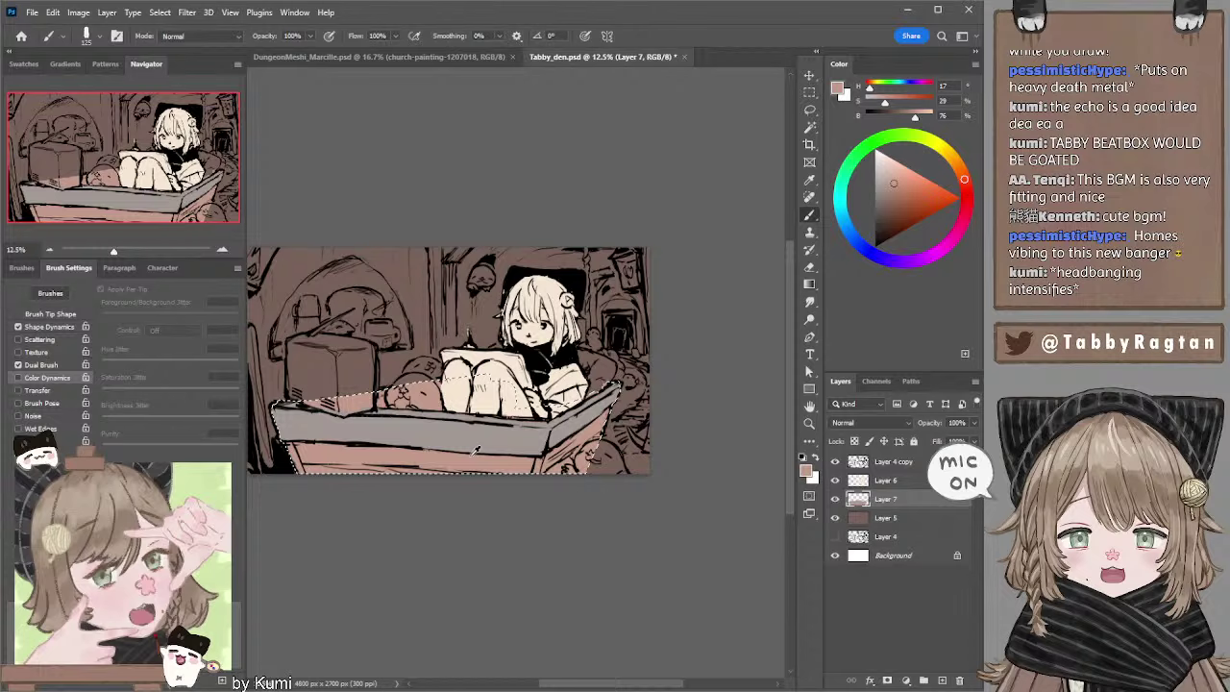
{"action": "left_click", "coordinate": [435, 312], "text": "alt"}
{"action": "left_click", "coordinate": [888, 191]}
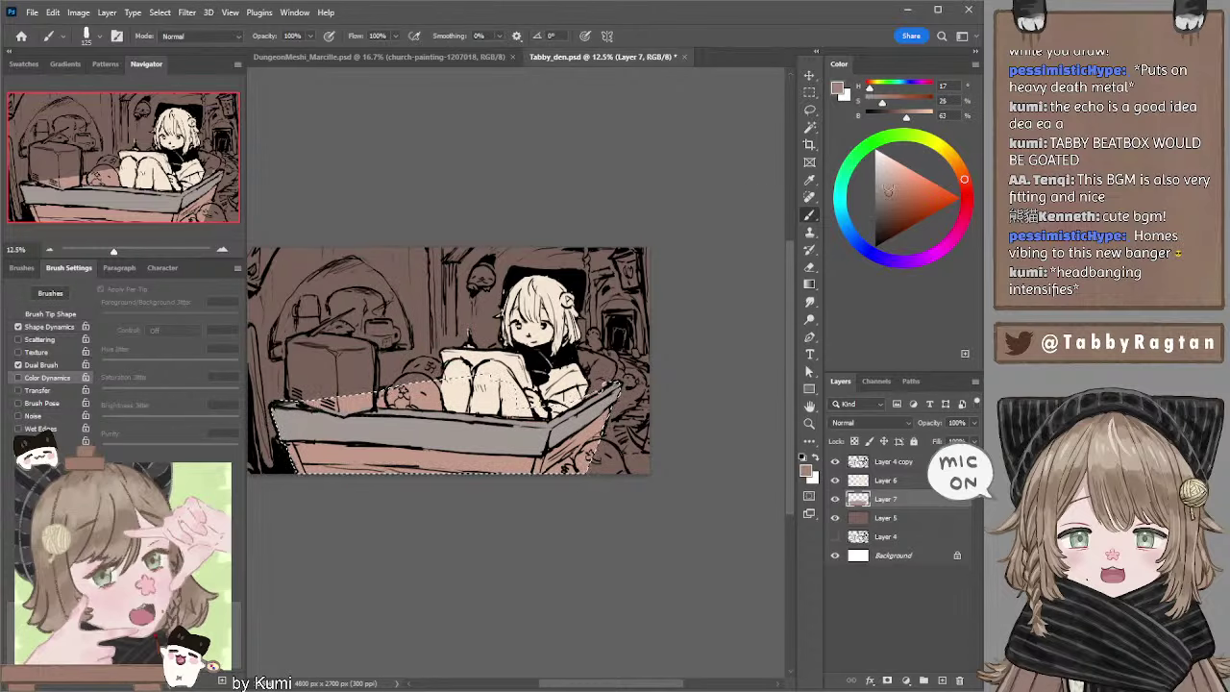
{"action": "key", "text": "alt+BackSpace"}
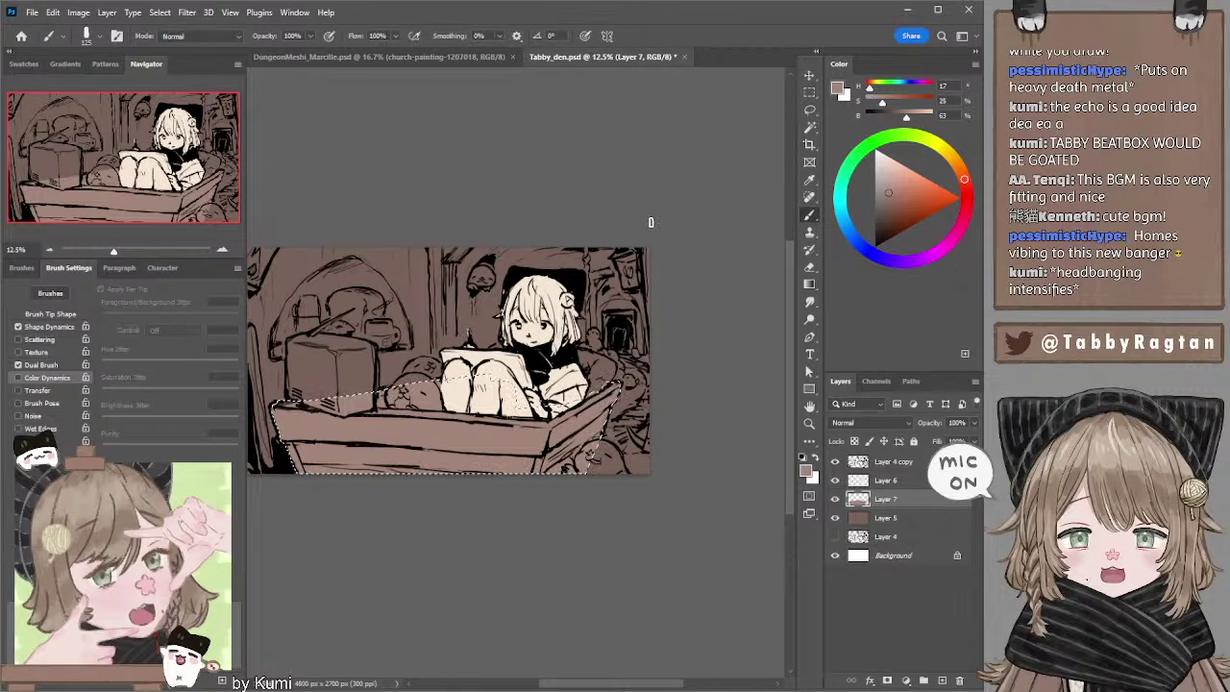
{"action": "key", "text": "ctrl+z"}
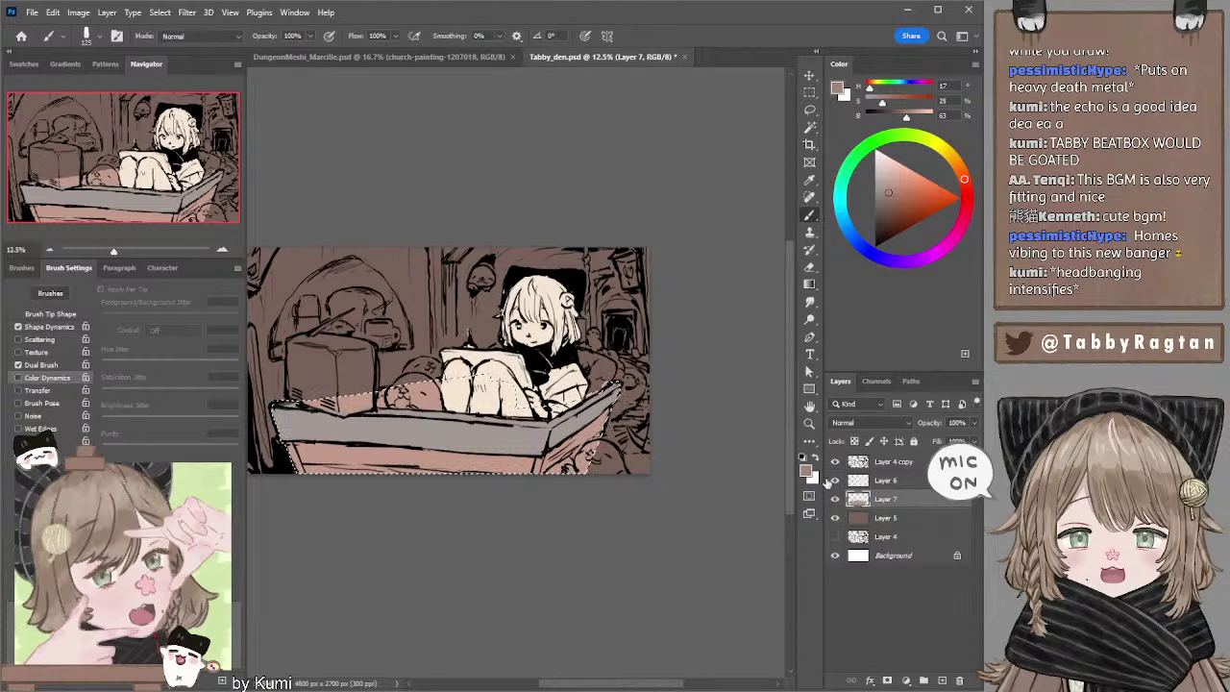
{"action": "key", "text": "l"}
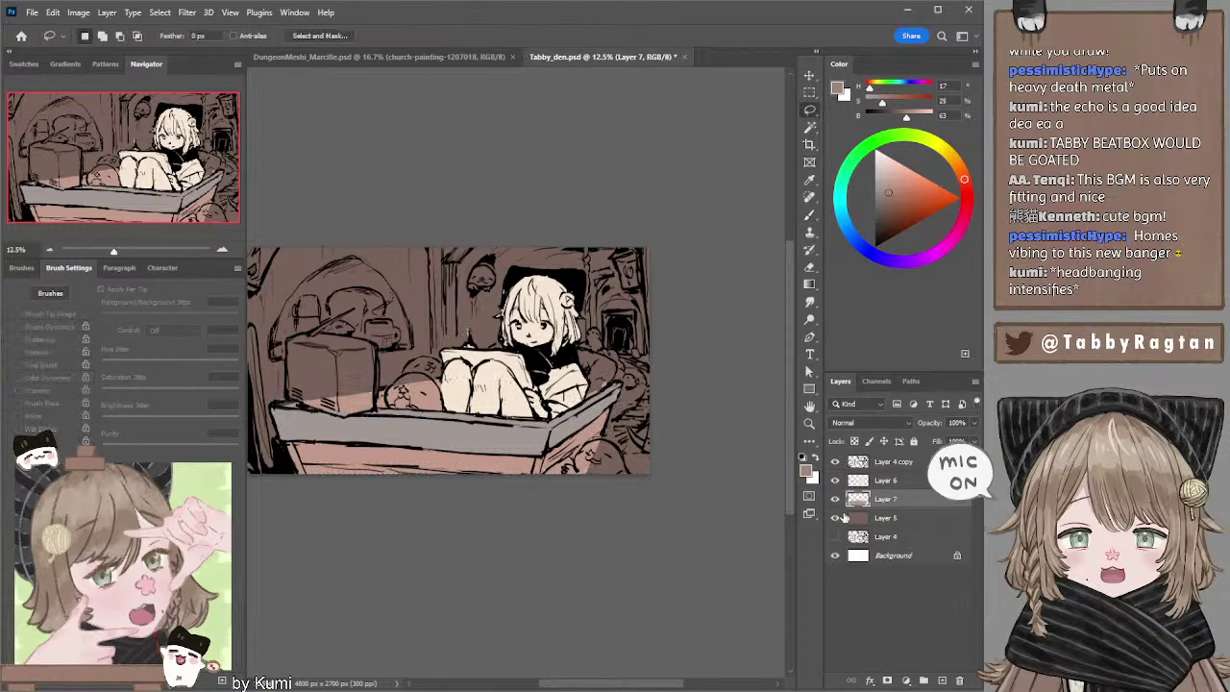
Select the box's pink front by colour, test a delete and undo, then deselect.
{"action": "left_click", "coordinate": [835, 499]}
{"action": "left_click", "coordinate": [835, 499]}
{"action": "left_click", "coordinate": [809, 126]}
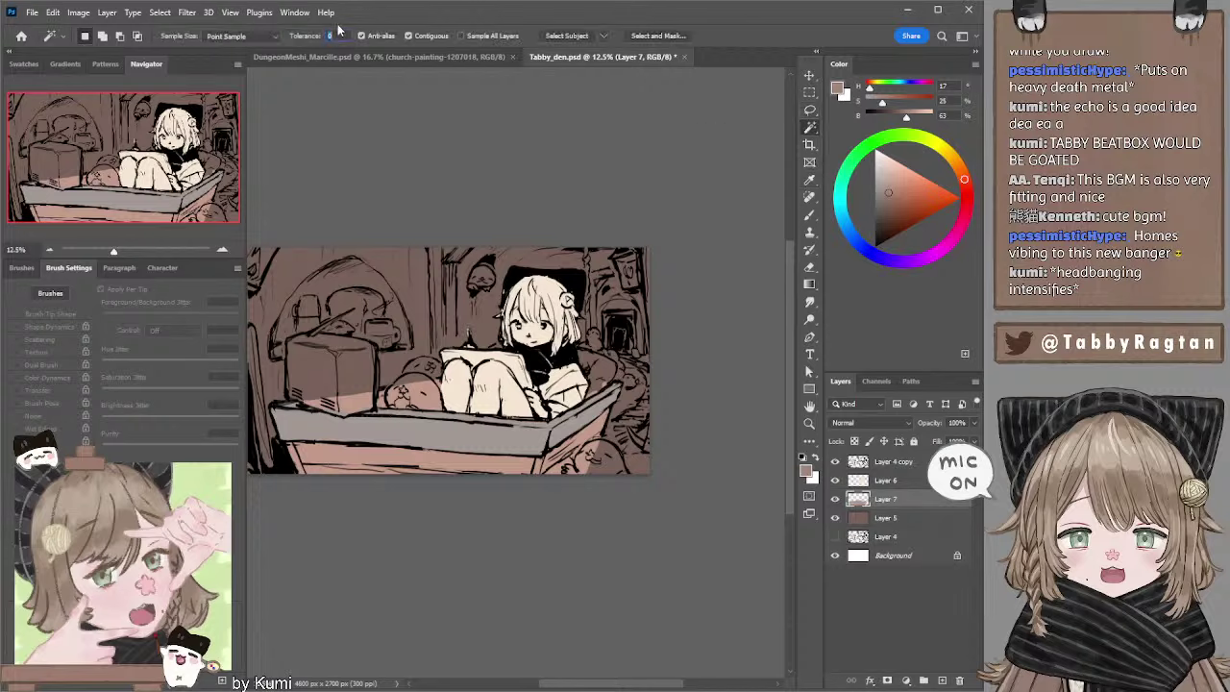
{"action": "type", "text": "10"}
{"action": "left_click", "coordinate": [455, 469]}
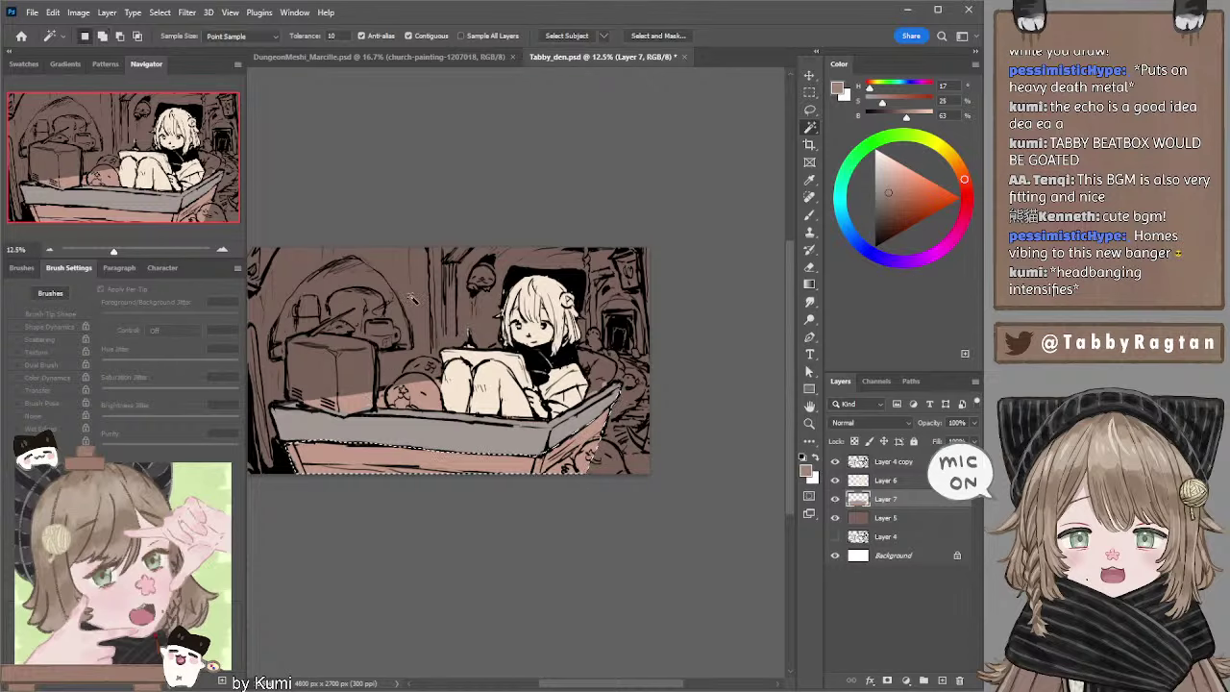
{"action": "key", "text": "Delete"}
{"action": "key", "text": "ctrl+z"}
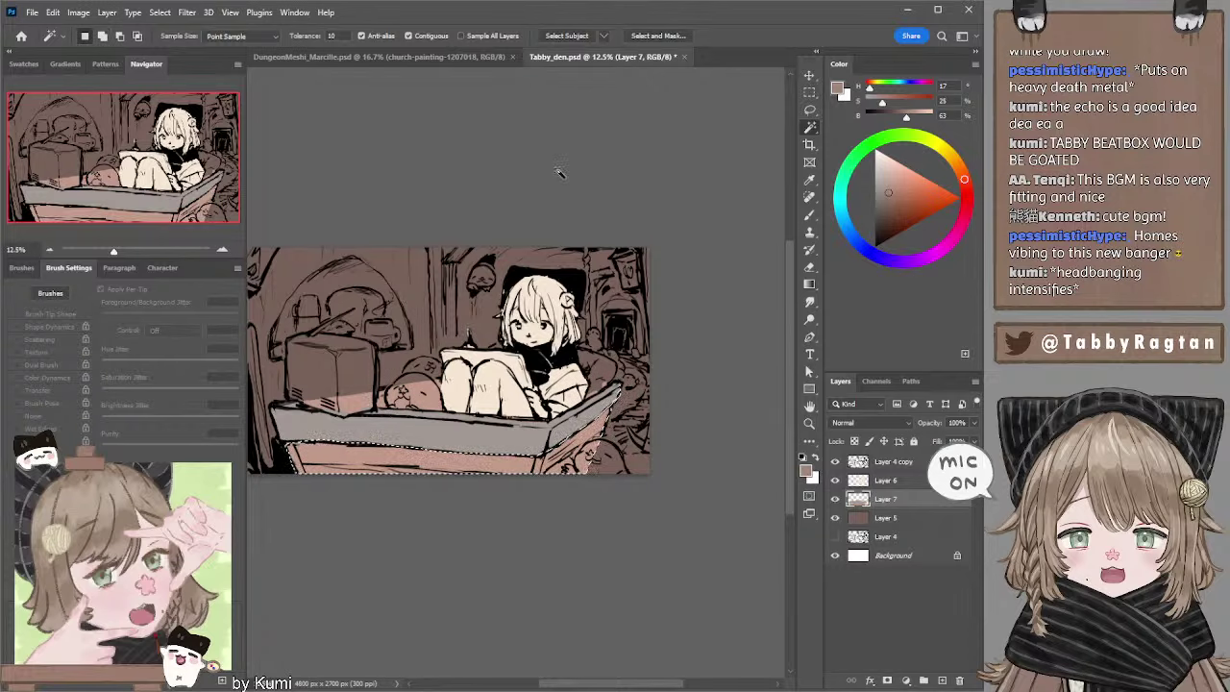
{"action": "key", "text": "ctrl+d"}
{"action": "key", "text": "l"}
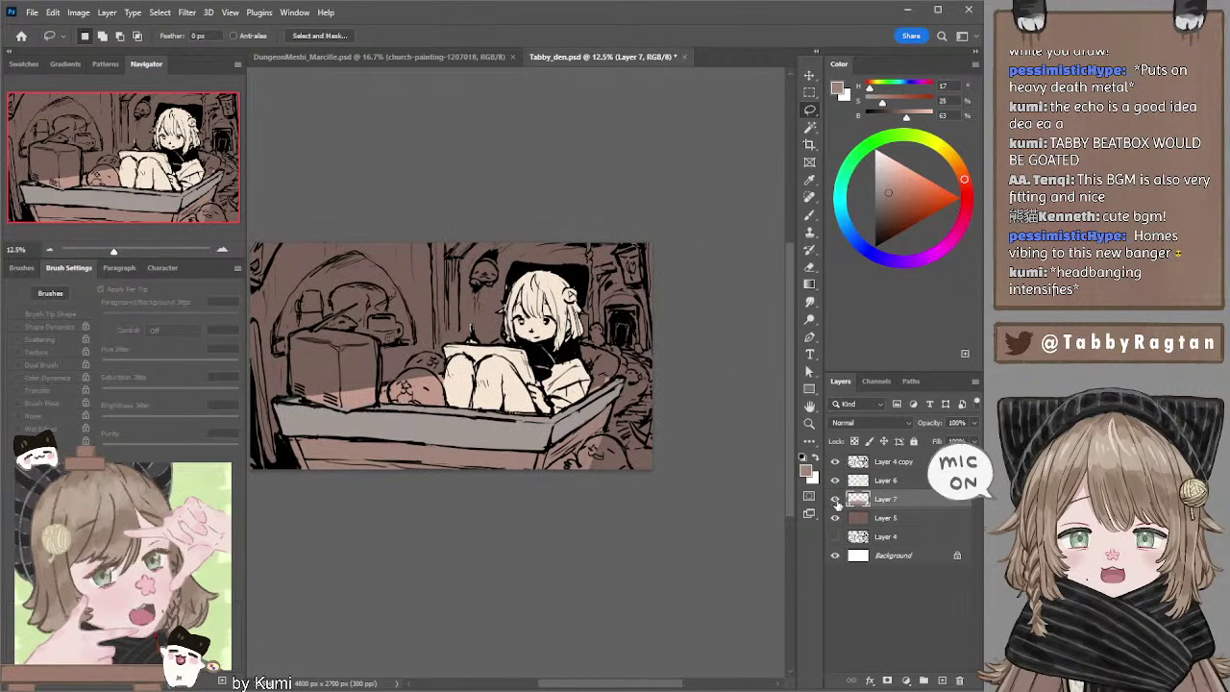
Add Layer 8 and try a pale greenish test stroke on the TV.
{"action": "left_click", "coordinate": [941, 679]}
{"action": "key", "text": "b"}
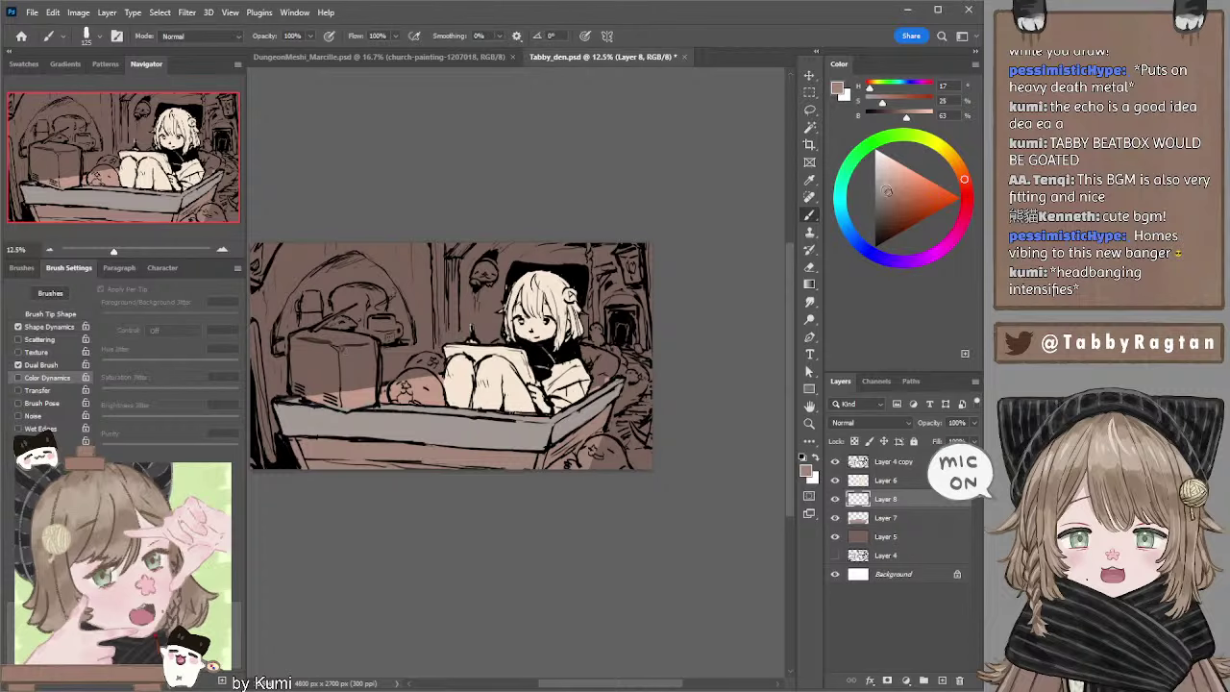
{"action": "left_click_drag", "start_coordinate": [887, 190], "coordinate": [884, 174]}
{"action": "left_click", "coordinate": [849, 163]}
{"action": "left_click_drag", "start_coordinate": [319, 343], "coordinate": [366, 341]}
{"action": "key", "text": "ctrl+z"}
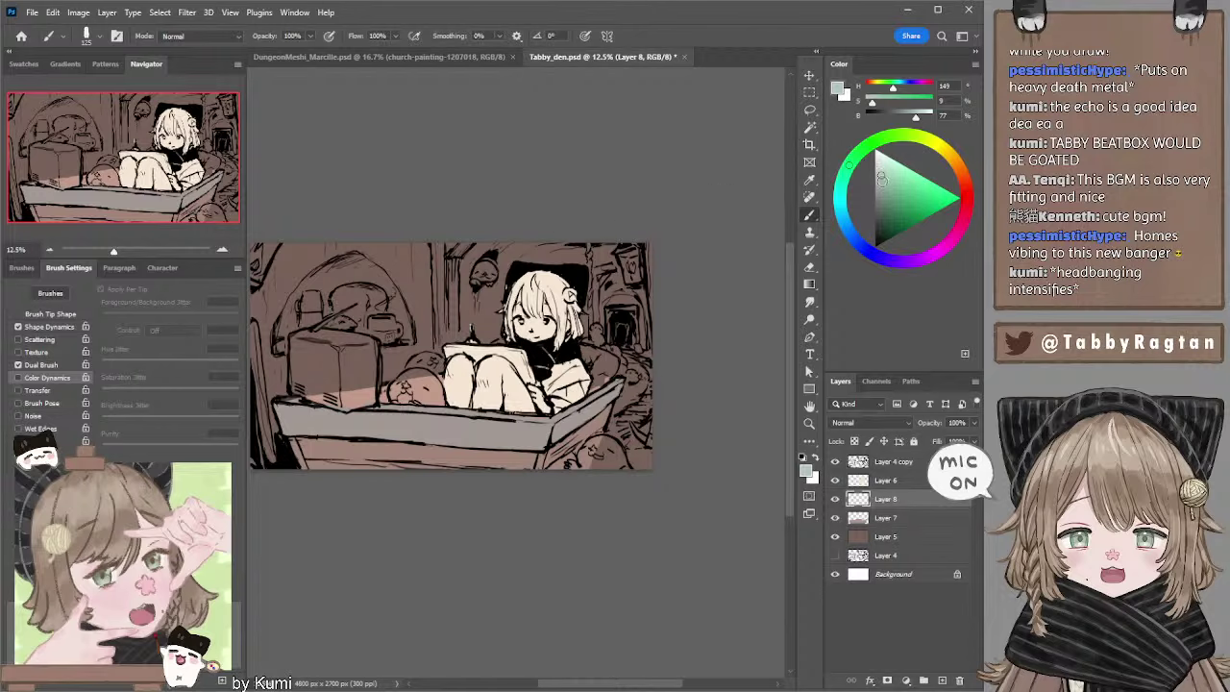
Shift the colour to a darker teal and paint the TV's top, front and lower-left side.
{"action": "left_click_drag", "start_coordinate": [881, 179], "coordinate": [881, 207]}
{"action": "left_click_drag", "start_coordinate": [313, 338], "coordinate": [365, 342]}
{"action": "left_click", "coordinate": [881, 206]}
{"action": "left_click_drag", "start_coordinate": [319, 338], "coordinate": [357, 342]}
{"action": "left_click", "coordinate": [874, 205]}
{"action": "left_click_drag", "start_coordinate": [839, 197], "coordinate": [840, 183]}
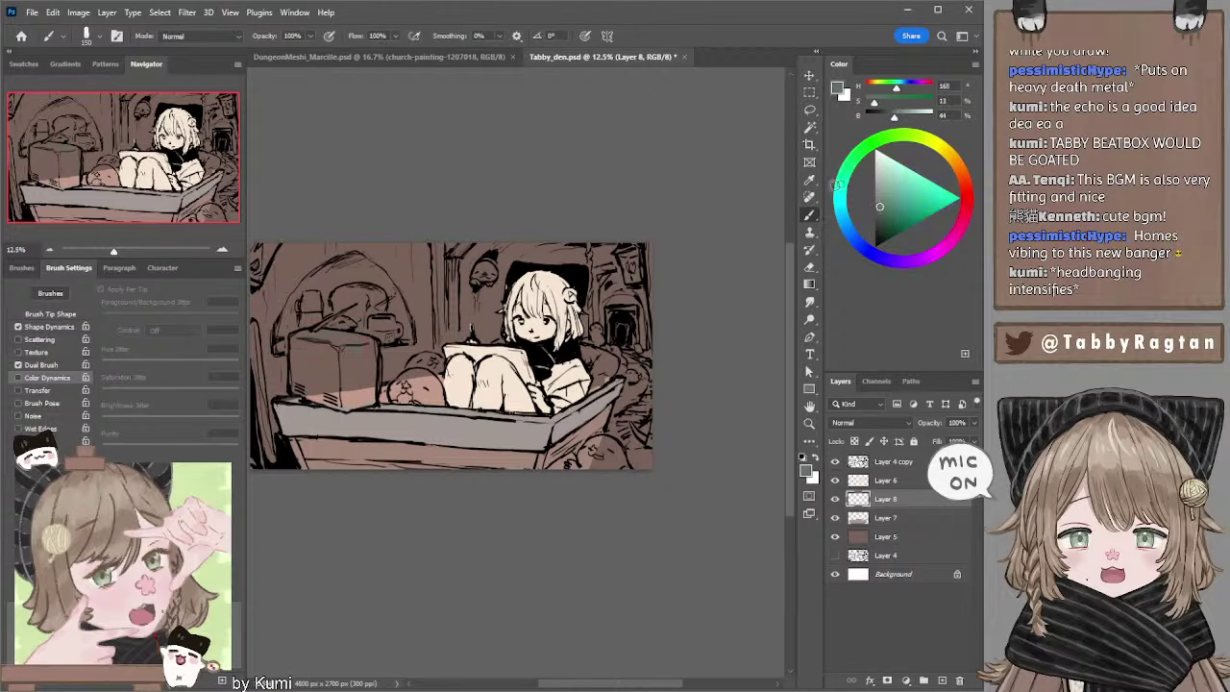
{"action": "left_click_drag", "start_coordinate": [358, 346], "coordinate": [365, 342]}
{"action": "mouse_move", "coordinate": [294, 346]}
{"action": "left_mouse_down"}
{"action": "mouse_move", "coordinate": [295, 382]}
{"action": "mouse_move", "coordinate": [298, 360]}
{"action": "mouse_move", "coordinate": [336, 392]}
{"action": "mouse_move", "coordinate": [327, 399]}
{"action": "mouse_move", "coordinate": [358, 402]}
{"action": "mouse_move", "coordinate": [356, 346]}
{"action": "mouse_move", "coordinate": [370, 357]}
{"action": "mouse_move", "coordinate": [366, 395]}
{"action": "left_mouse_up"}
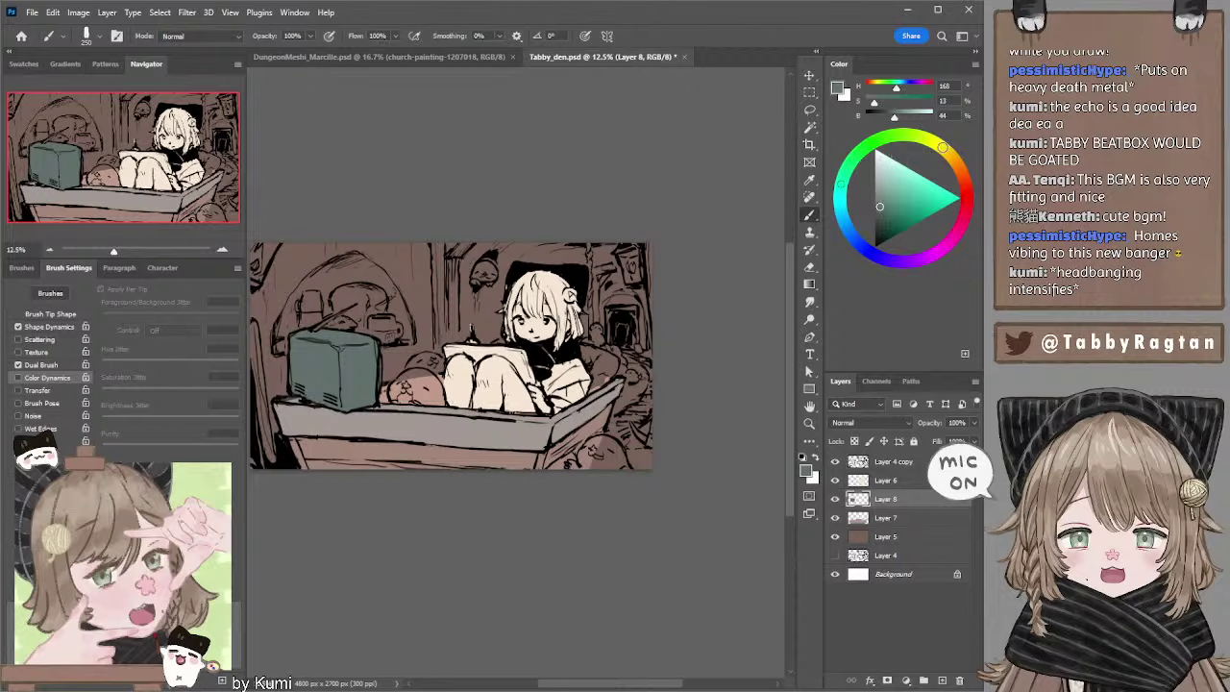
Sample the creature's pink, darken it, and shade the round creature beside the TV.
{"action": "left_click", "coordinate": [944, 150]}
{"action": "left_click", "coordinate": [881, 168]}
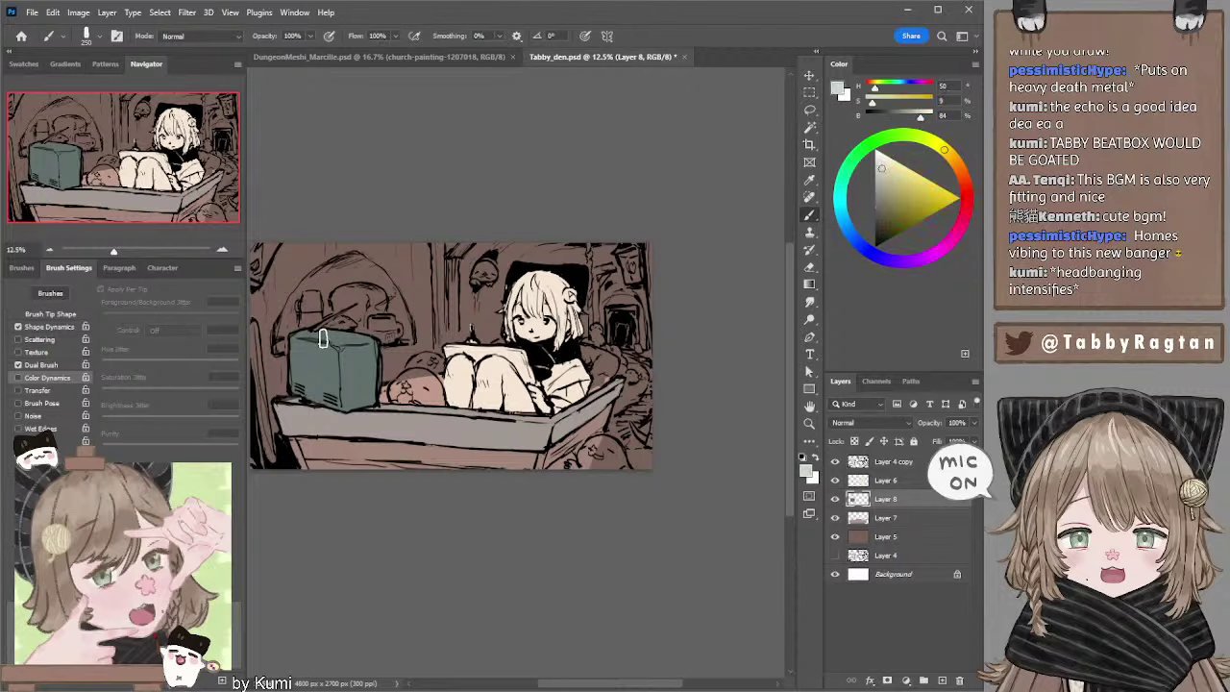
{"action": "left_click", "coordinate": [359, 357], "text": "alt"}
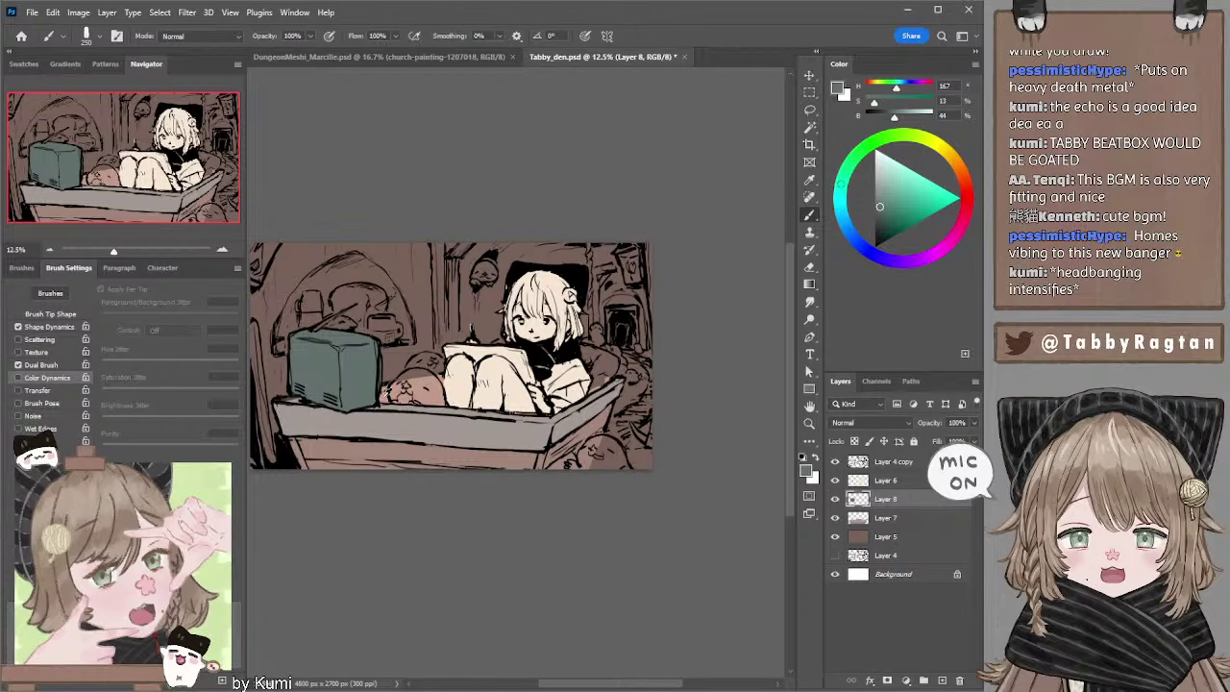
{"action": "left_click", "coordinate": [388, 396], "text": "alt"}
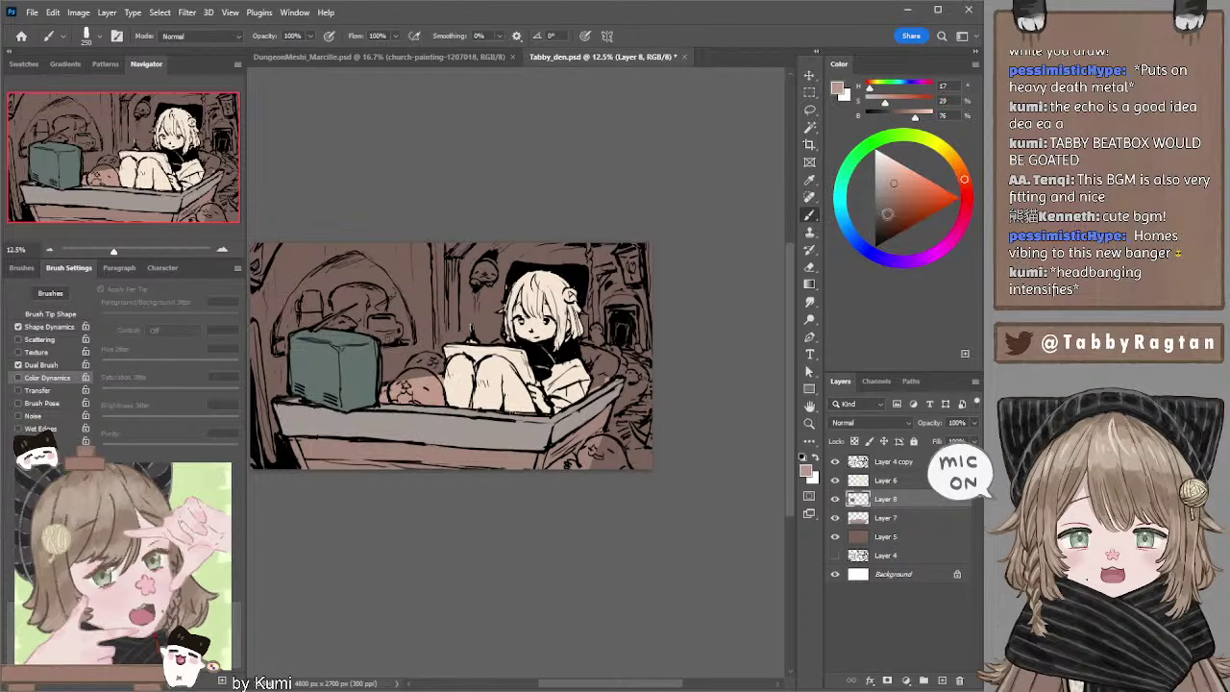
{"action": "left_click", "coordinate": [886, 198]}
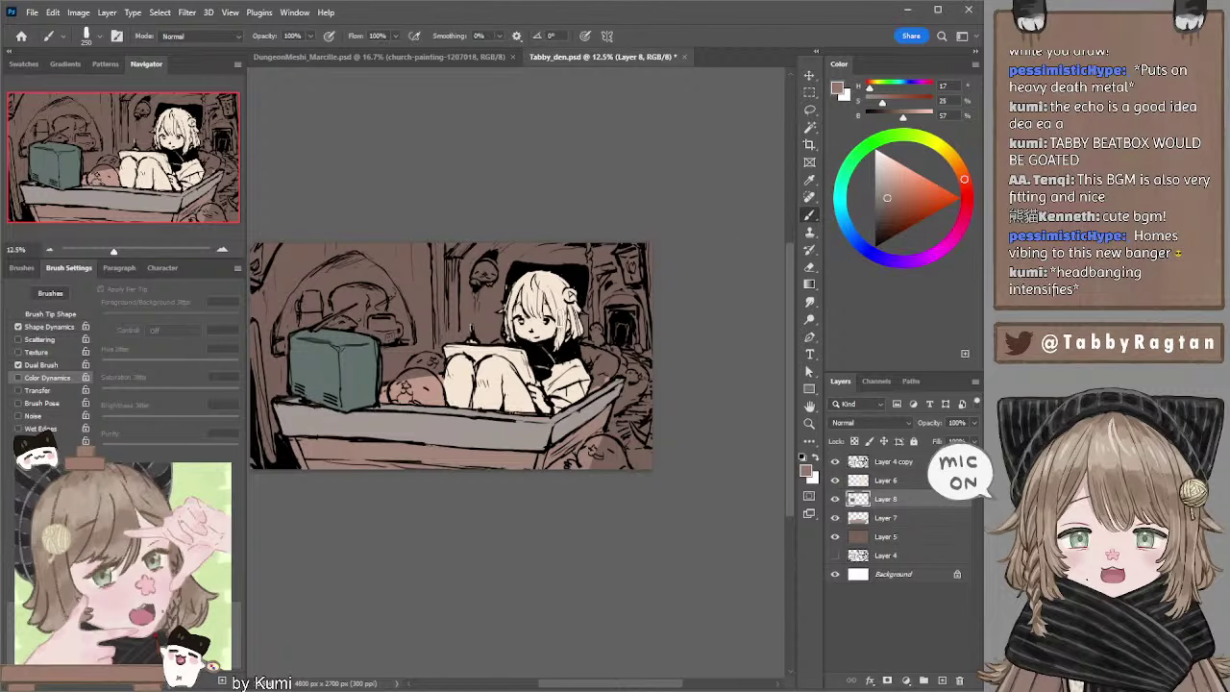
{"action": "left_click_drag", "start_coordinate": [383, 398], "coordinate": [444, 398]}
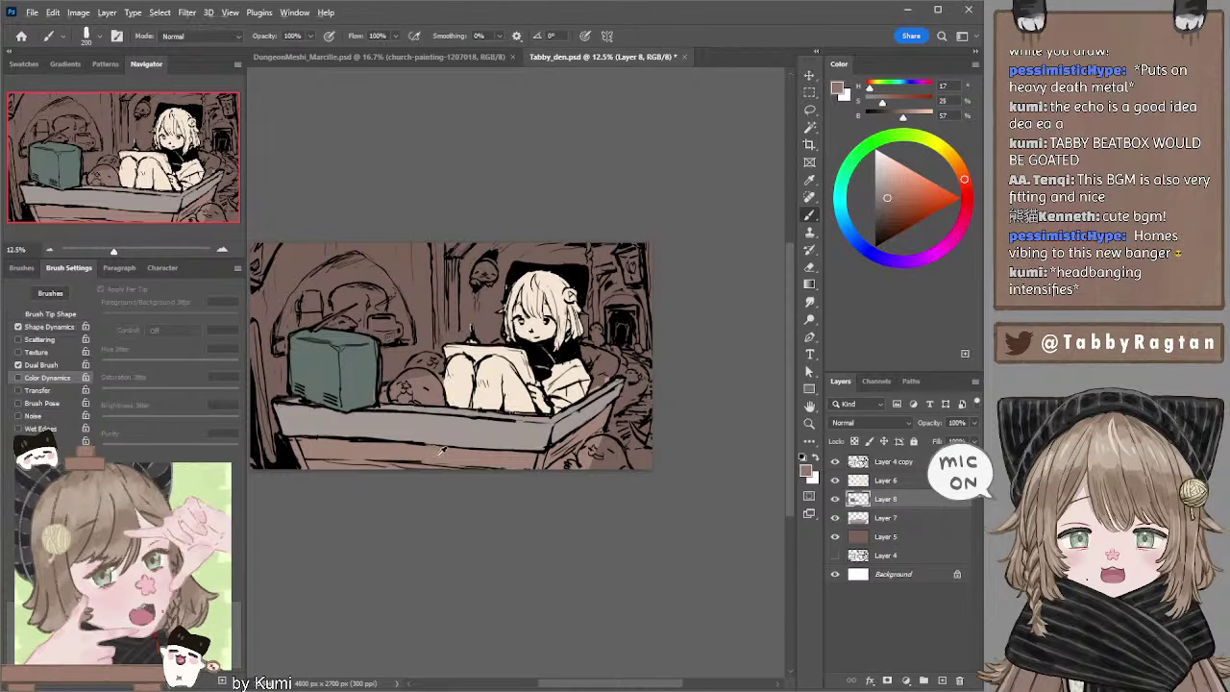
Paint the round mole beside the TV with a lighter brown, using a smaller brush.
{"action": "left_click", "coordinate": [888, 193]}
{"action": "left_click", "coordinate": [892, 182]}
{"action": "key", "text": "bracketleft"}
{"action": "key", "text": "bracketleft"}
{"action": "mouse_move", "coordinate": [433, 384]}
{"action": "left_mouse_down"}
{"action": "mouse_move", "coordinate": [394, 394]}
{"action": "mouse_move", "coordinate": [440, 394]}
{"action": "left_mouse_up"}
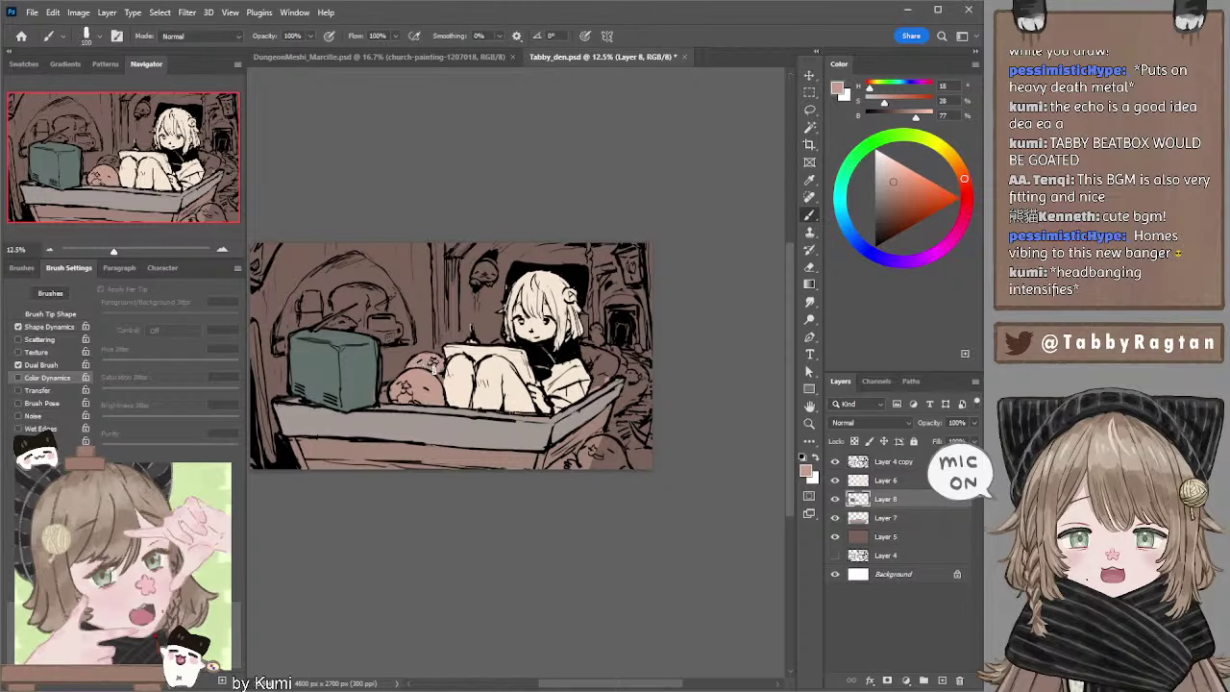
{"action": "left_click_drag", "start_coordinate": [440, 365], "coordinate": [441, 377]}
Fill the small lower-right mole with light pink, then set a lighter, more saturated pink.
{"action": "left_click_drag", "start_coordinate": [603, 401], "coordinate": [571, 377]}
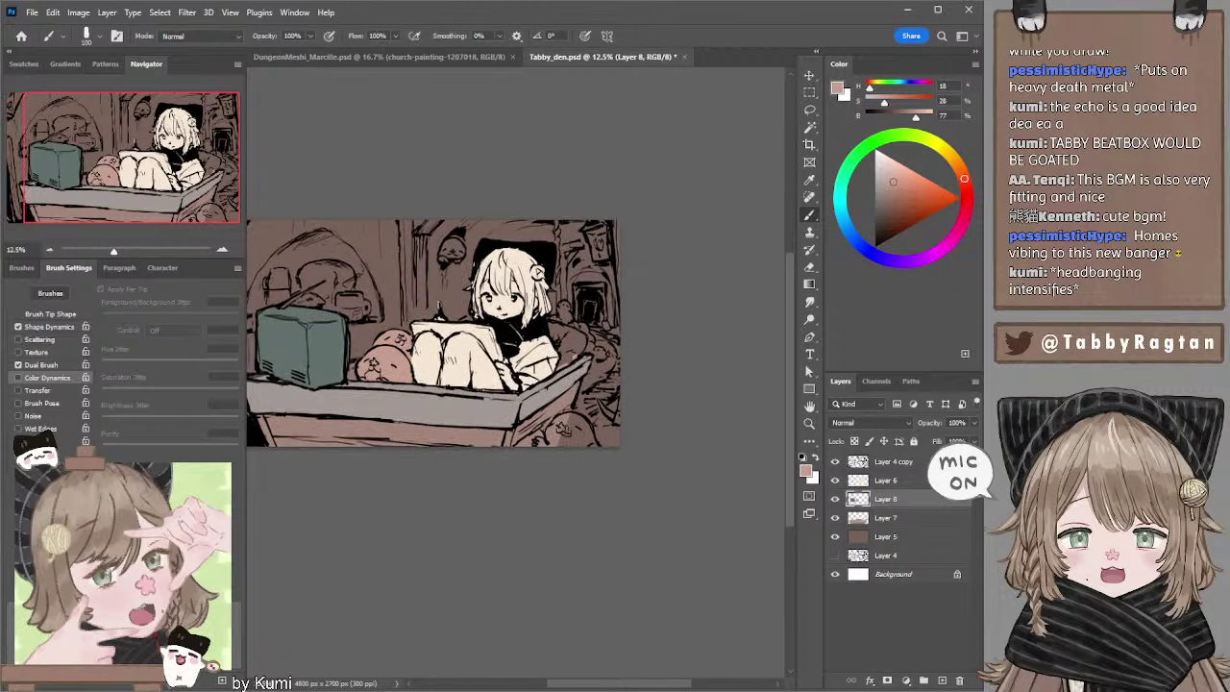
{"action": "mouse_move", "coordinate": [552, 425]}
{"action": "left_mouse_down"}
{"action": "mouse_move", "coordinate": [580, 423]}
{"action": "mouse_move", "coordinate": [560, 438]}
{"action": "mouse_move", "coordinate": [595, 452]}
{"action": "left_mouse_up"}
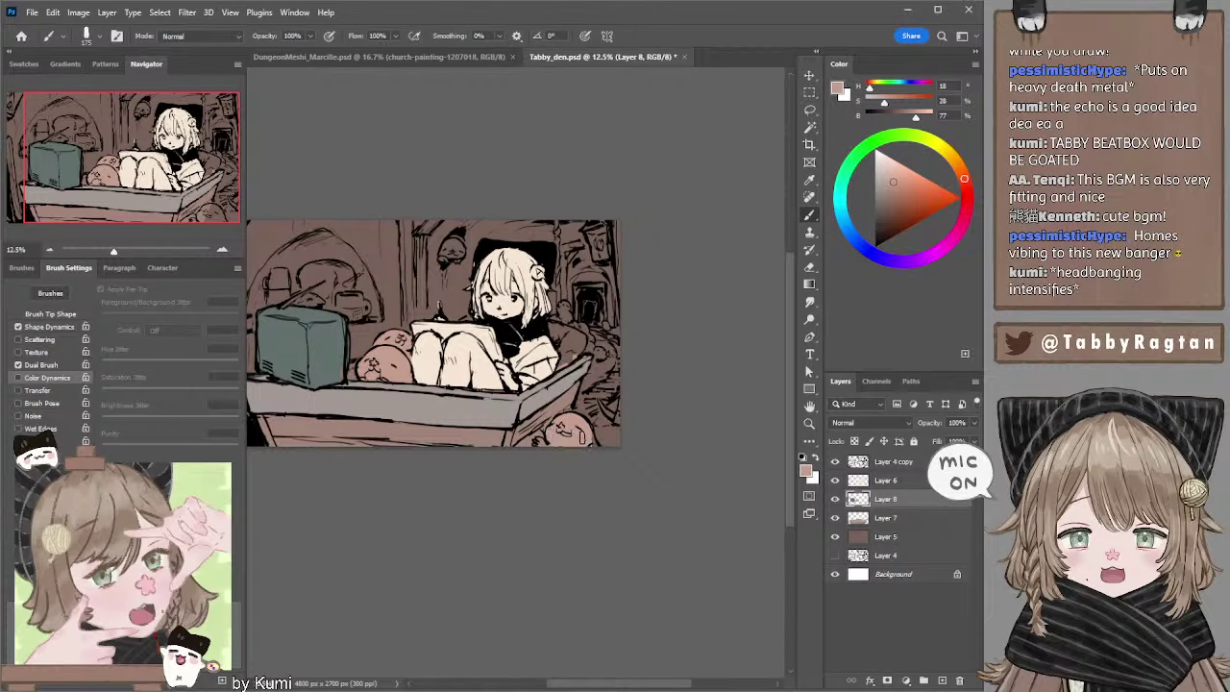
{"action": "left_click", "coordinate": [890, 171]}
{"action": "left_click", "coordinate": [963, 190]}
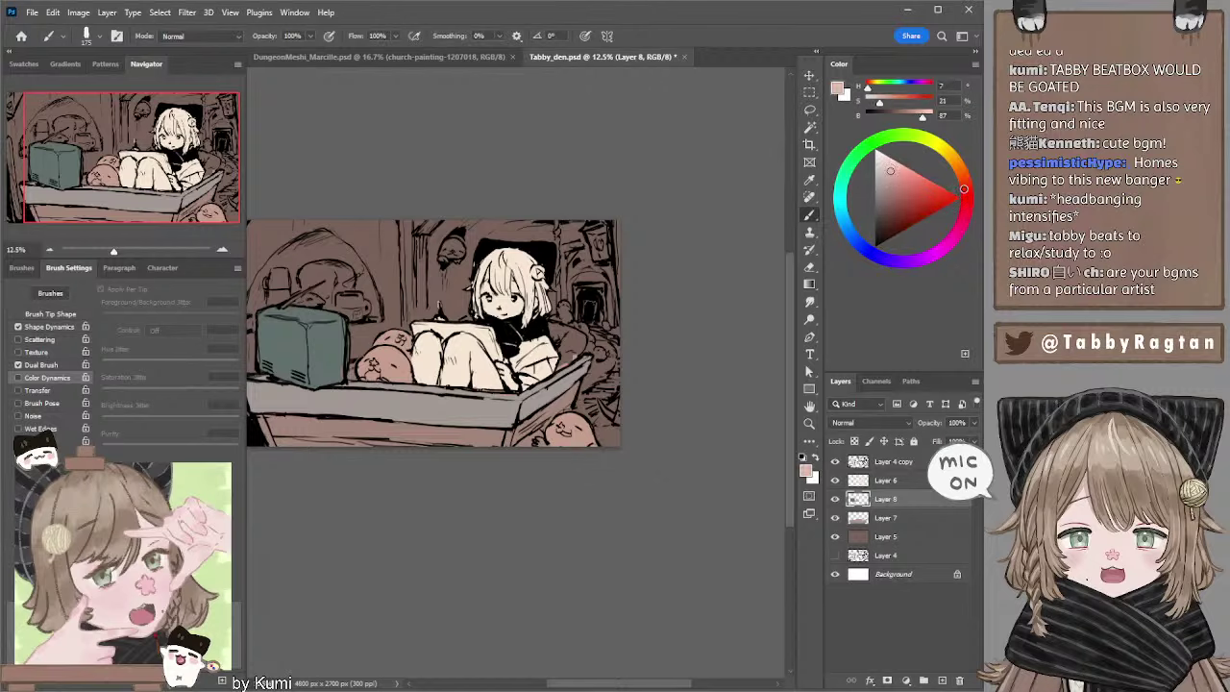
{"action": "left_click", "coordinate": [898, 174]}
{"action": "left_click", "coordinate": [965, 199]}
{"action": "key", "text": "bracketleft"}
{"action": "key", "text": "bracketleft"}
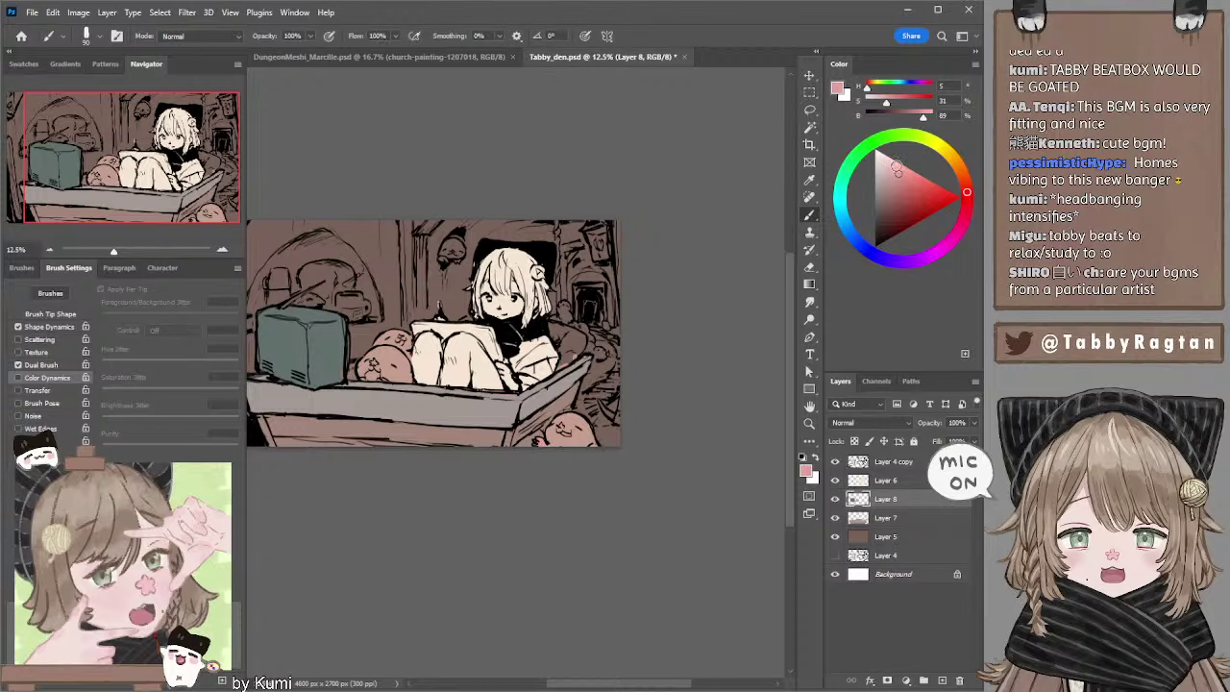
{"action": "left_click", "coordinate": [895, 170]}
Shade the mole beside the TV and the lower-right mole with a darker pinkish-brown.
{"action": "left_click_drag", "start_coordinate": [541, 150], "coordinate": [549, 156]}
{"action": "left_click", "coordinate": [450, 343], "text": "alt"}
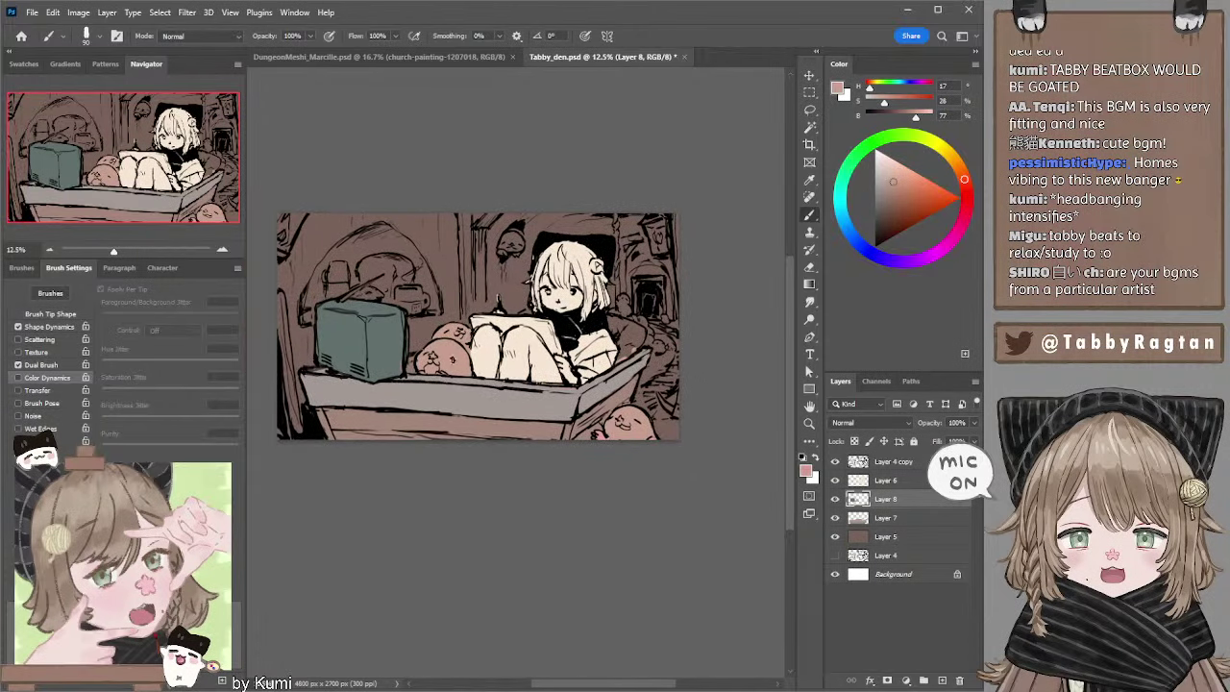
{"action": "left_click", "coordinate": [894, 190]}
{"action": "key", "text": "bracketright"}
{"action": "key", "text": "bracketright"}
{"action": "key", "text": "bracketright"}
{"action": "mouse_move", "coordinate": [440, 342]}
{"action": "left_mouse_down"}
{"action": "mouse_move", "coordinate": [463, 358]}
{"action": "mouse_move", "coordinate": [426, 363]}
{"action": "mouse_move", "coordinate": [467, 371]}
{"action": "mouse_move", "coordinate": [421, 358]}
{"action": "mouse_move", "coordinate": [469, 373]}
{"action": "mouse_move", "coordinate": [440, 328]}
{"action": "mouse_move", "coordinate": [471, 344]}
{"action": "mouse_move", "coordinate": [463, 332]}
{"action": "left_mouse_up"}
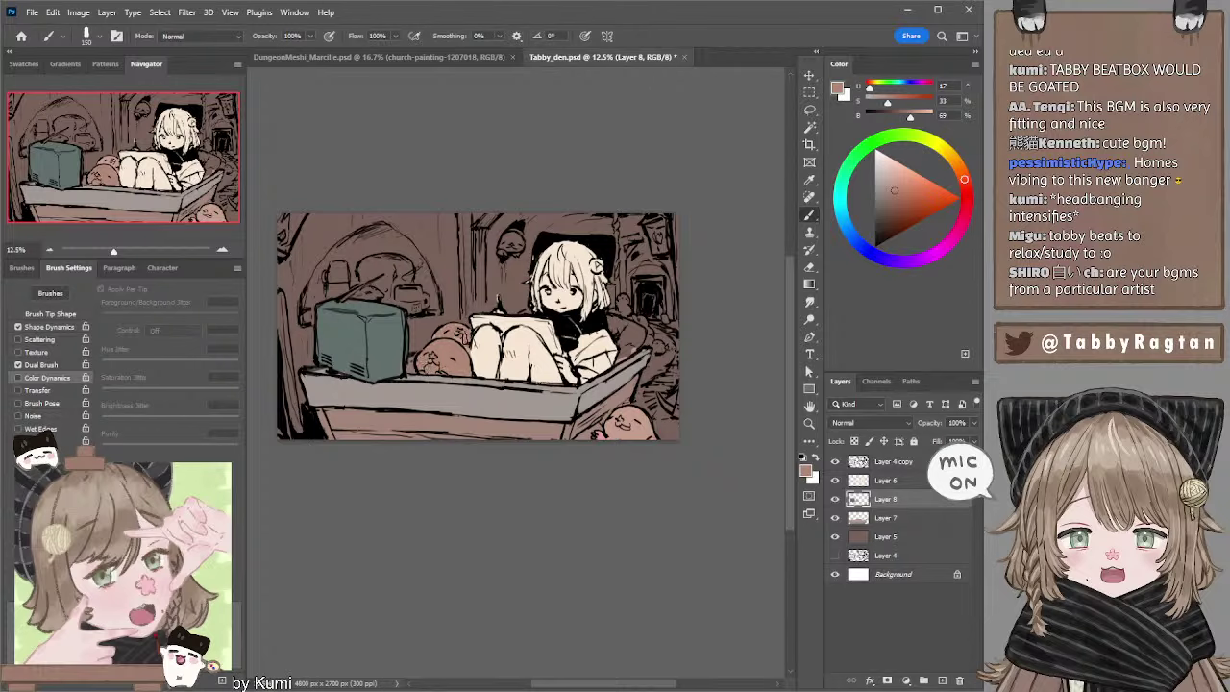
{"action": "mouse_move", "coordinate": [615, 413]}
{"action": "left_mouse_down"}
{"action": "mouse_move", "coordinate": [642, 426]}
{"action": "mouse_move", "coordinate": [611, 431]}
{"action": "mouse_move", "coordinate": [653, 434]}
{"action": "mouse_move", "coordinate": [615, 439]}
{"action": "left_mouse_up"}
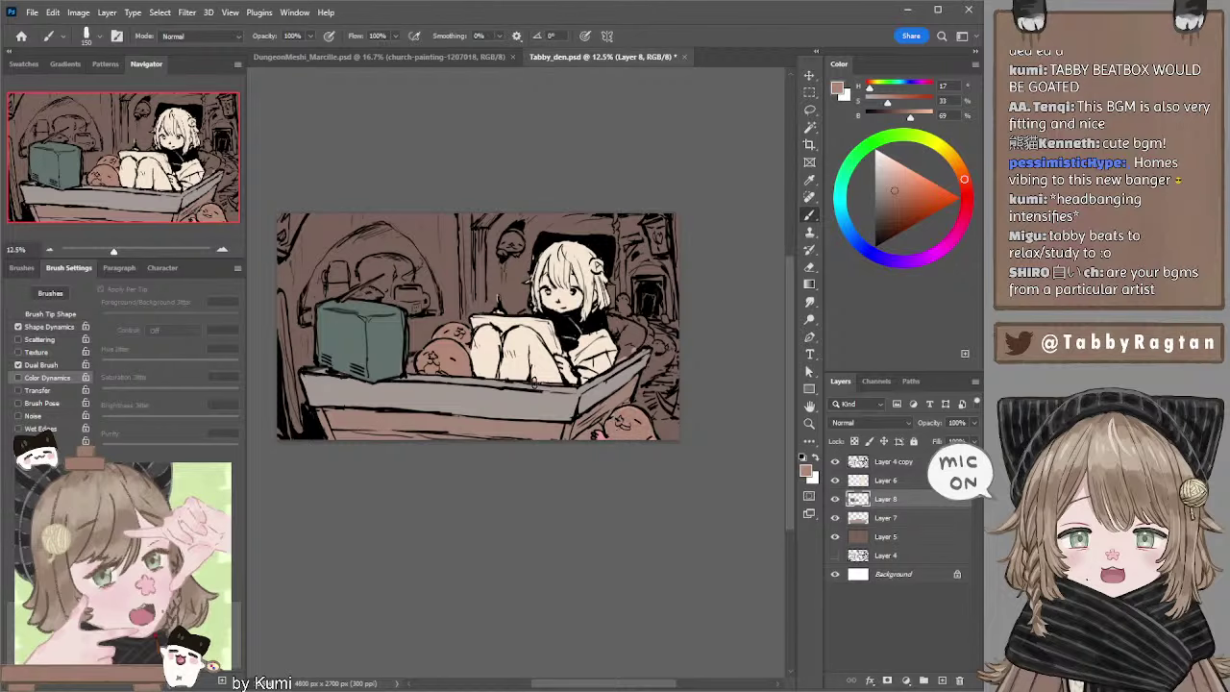
Sample colours from the painting and adjust them to a pale pinkish-beige paint colour.
{"action": "left_click", "coordinate": [458, 357], "text": "alt"}
{"action": "left_click", "coordinate": [892, 165]}
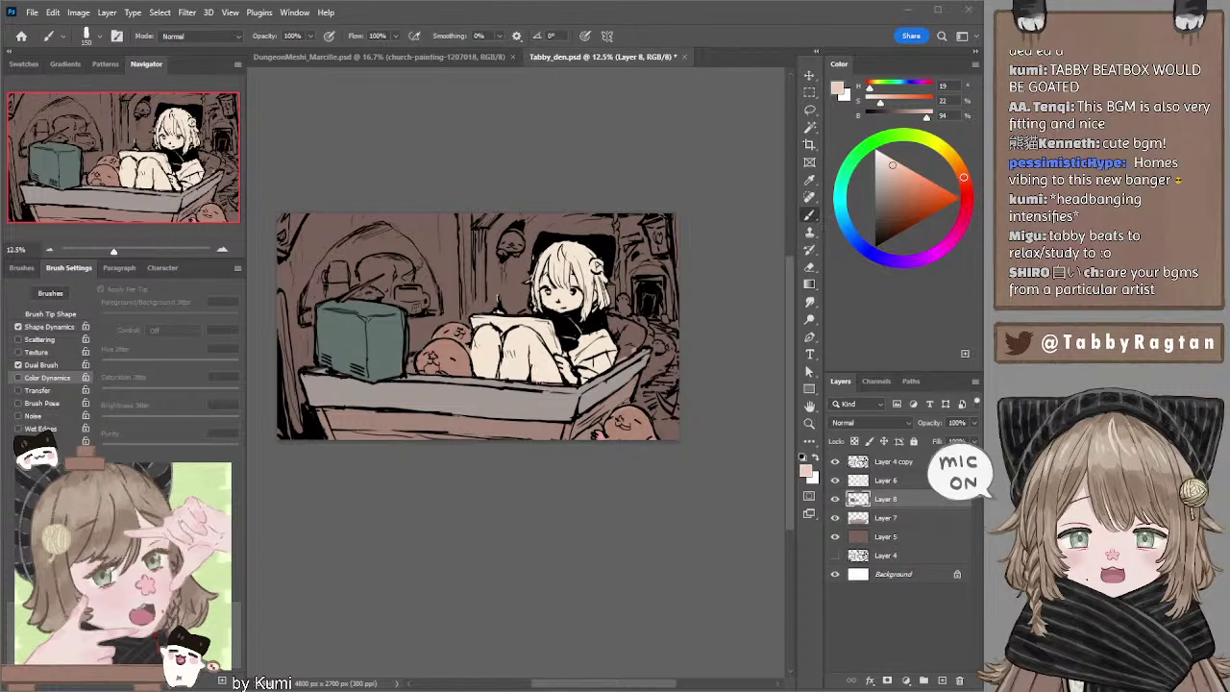
{"action": "left_click", "coordinate": [517, 161]}
{"action": "left_click", "coordinate": [428, 356], "text": "alt"}
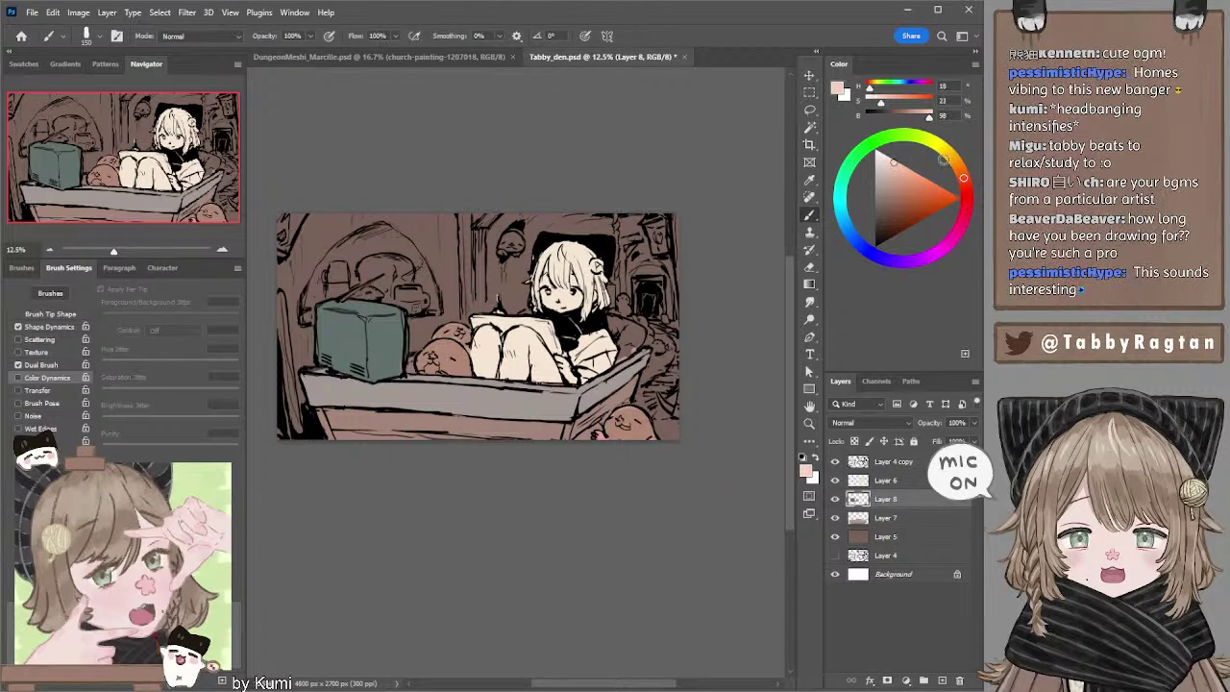
{"action": "left_click", "coordinate": [949, 152]}
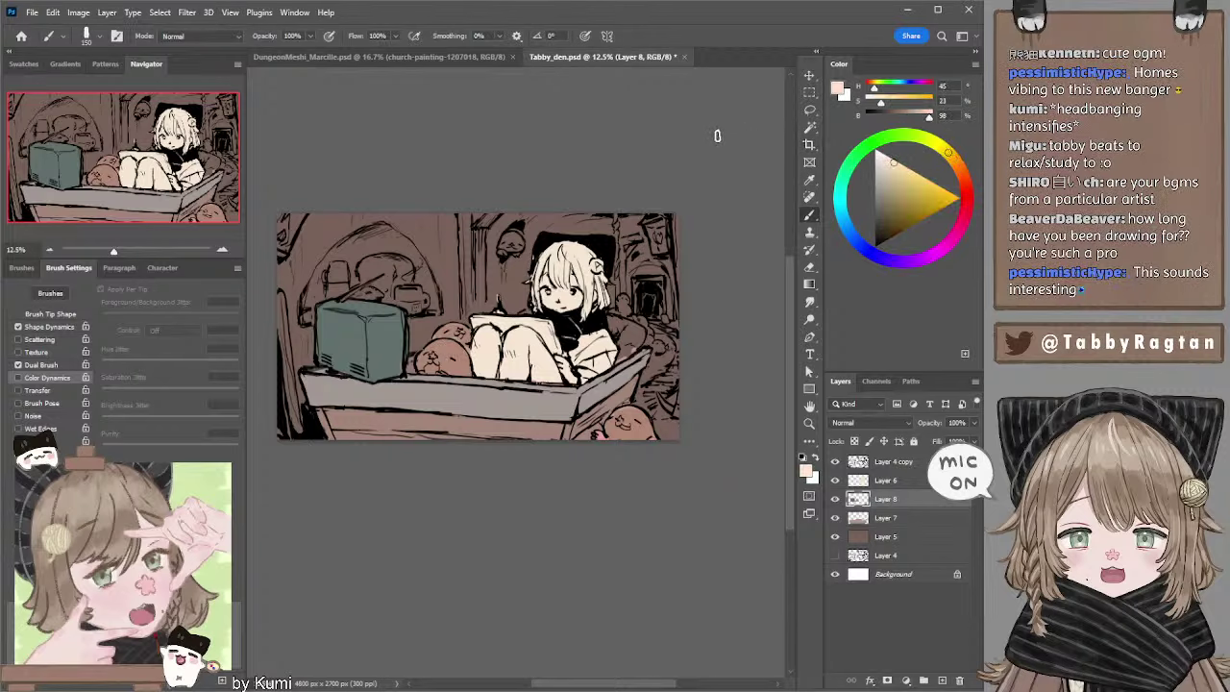
{"action": "left_click_drag", "start_coordinate": [893, 161], "coordinate": [882, 164]}
{"action": "left_click_drag", "start_coordinate": [884, 162], "coordinate": [887, 179]}
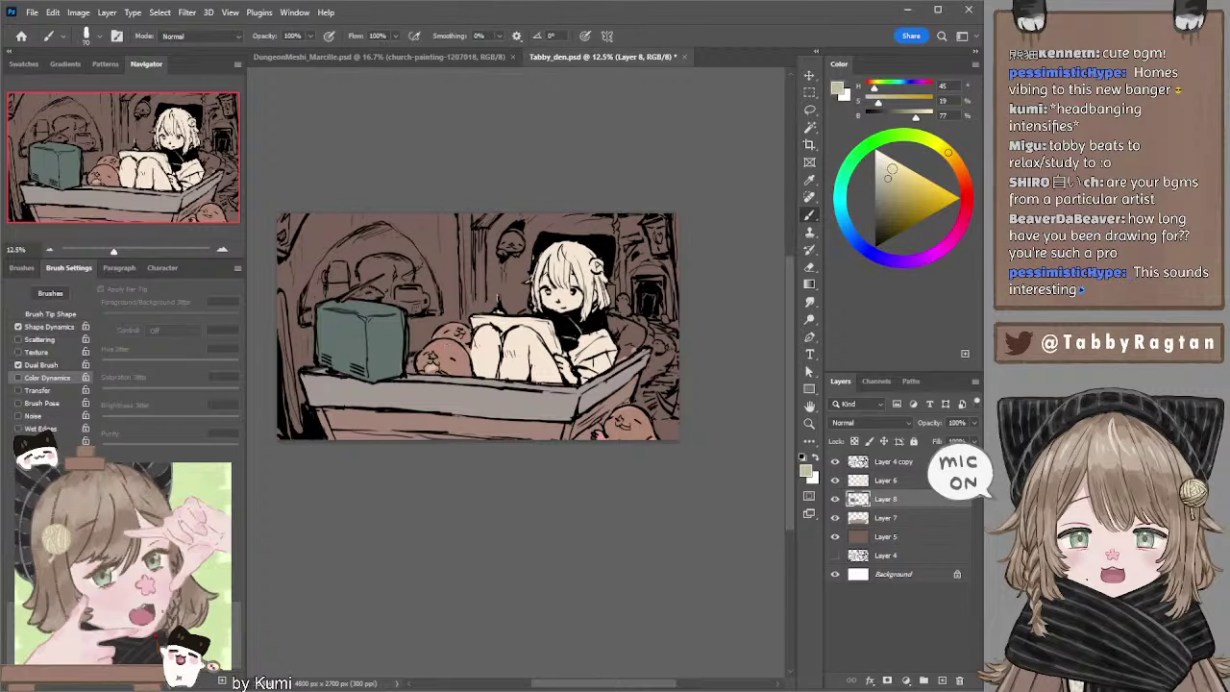
{"action": "left_click", "coordinate": [889, 171]}
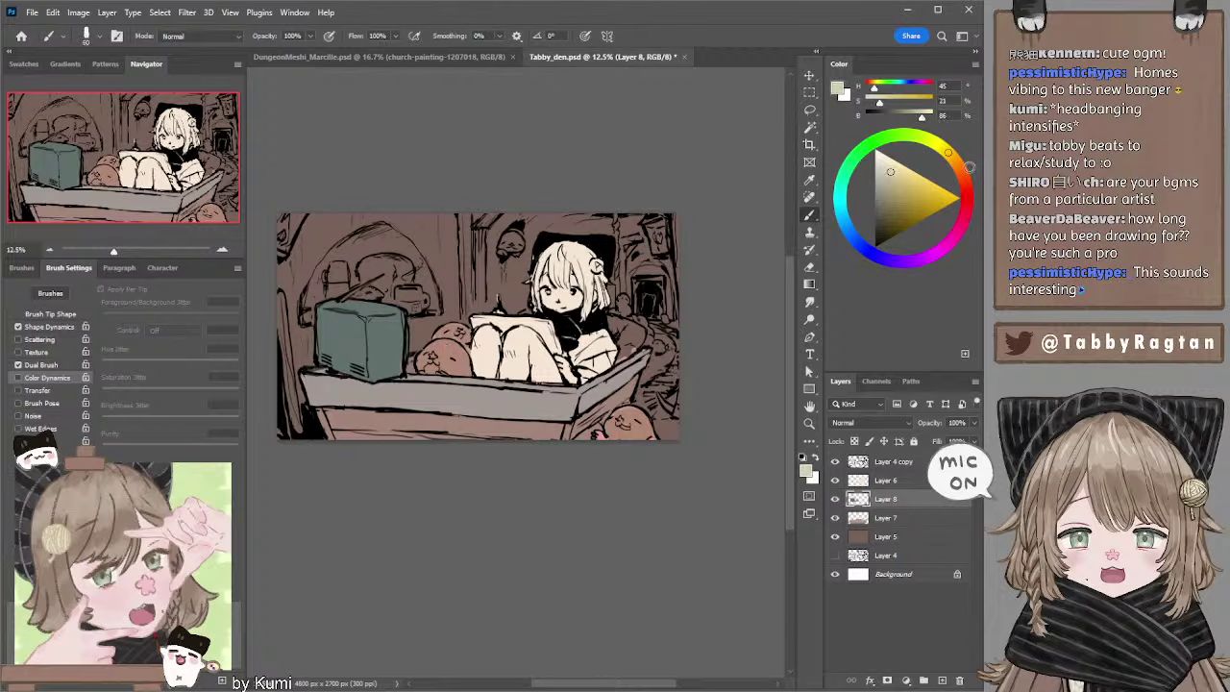
{"action": "left_click", "coordinate": [951, 155]}
Add light beige marks in the right doorway, then shift the colour toward red.
{"action": "mouse_move", "coordinate": [649, 300]}
{"action": "left_mouse_down"}
{"action": "mouse_move", "coordinate": [650, 310]}
{"action": "mouse_move", "coordinate": [661, 298]}
{"action": "left_mouse_up"}
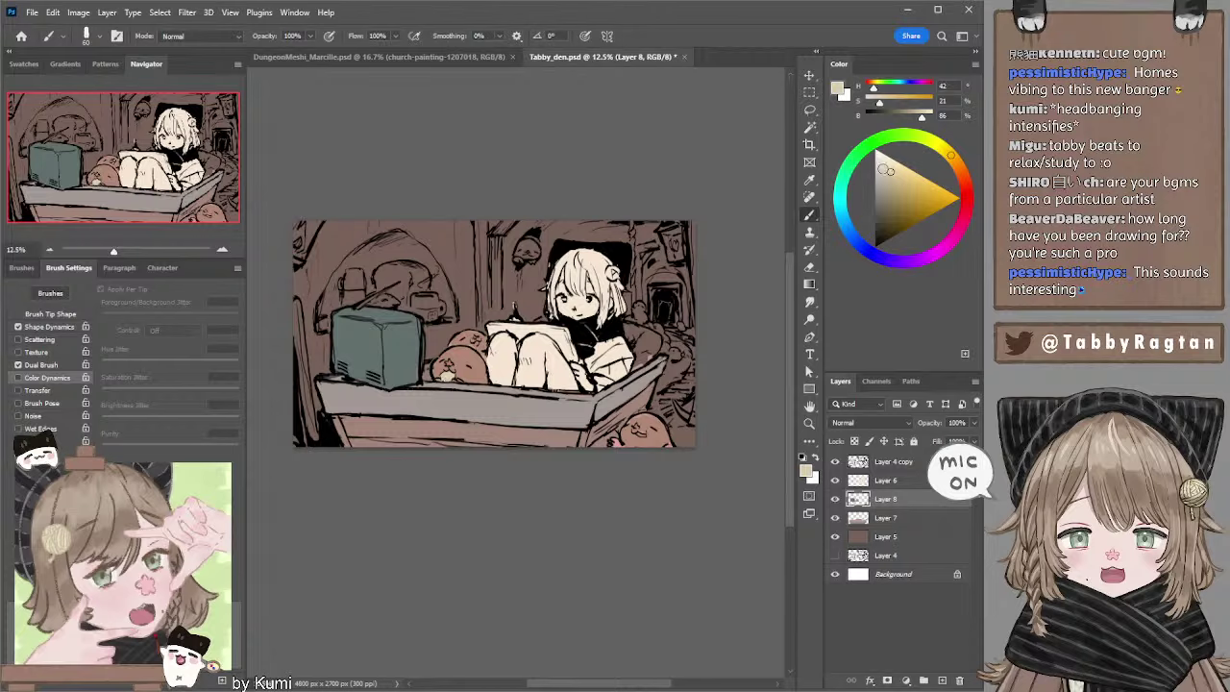
{"action": "left_click_drag", "start_coordinate": [890, 171], "coordinate": [892, 168]}
{"action": "left_click", "coordinate": [967, 197]}
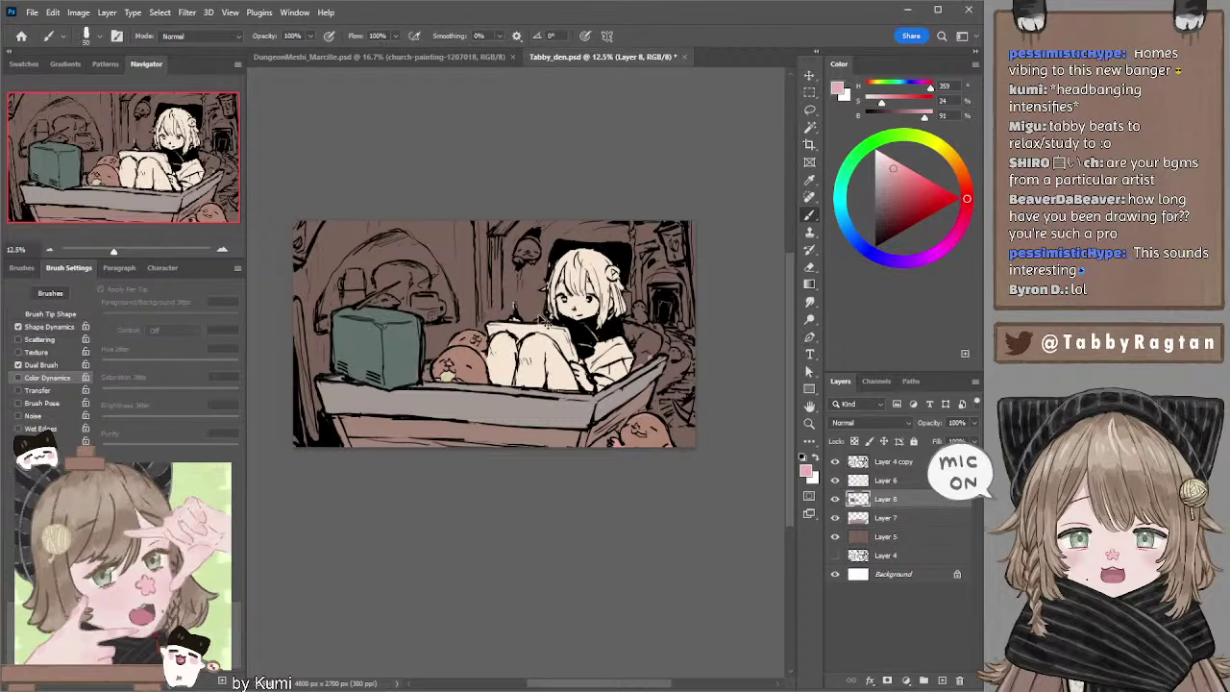
{"action": "left_click", "coordinate": [966, 202]}
Try darker shading on the creature beside the TV, undo it, and choose a darker pink.
{"action": "left_click_drag", "start_coordinate": [451, 365], "coordinate": [449, 375]}
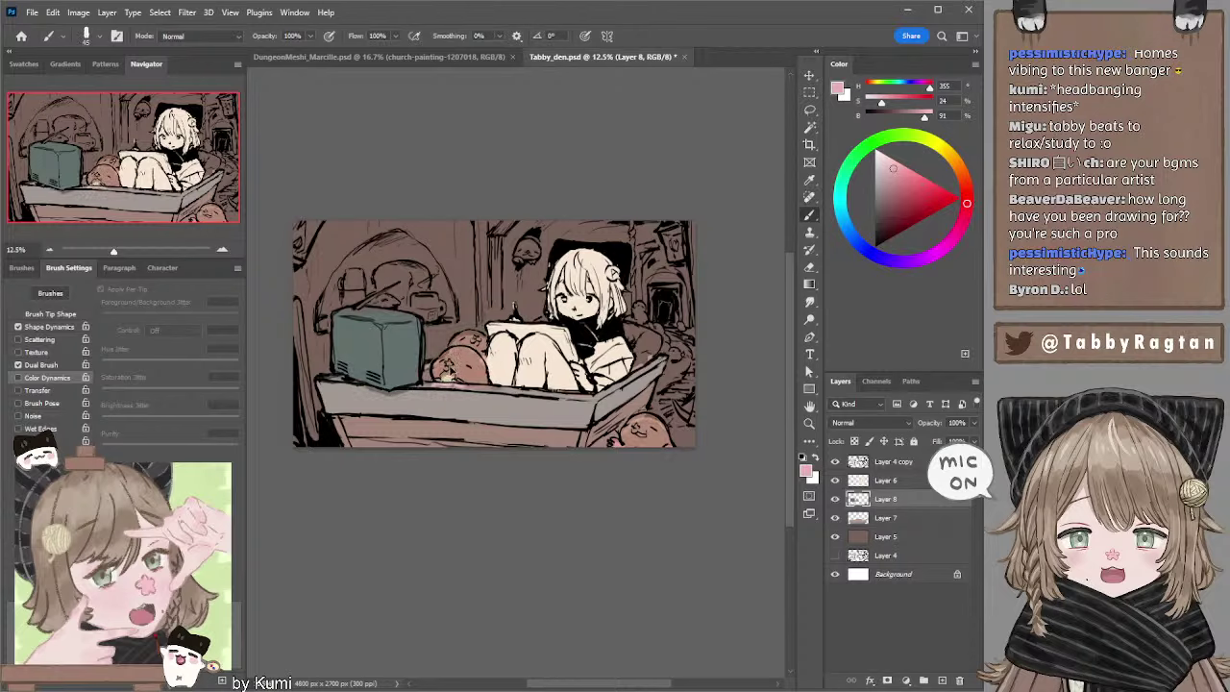
{"action": "key", "text": "ctrl+z"}
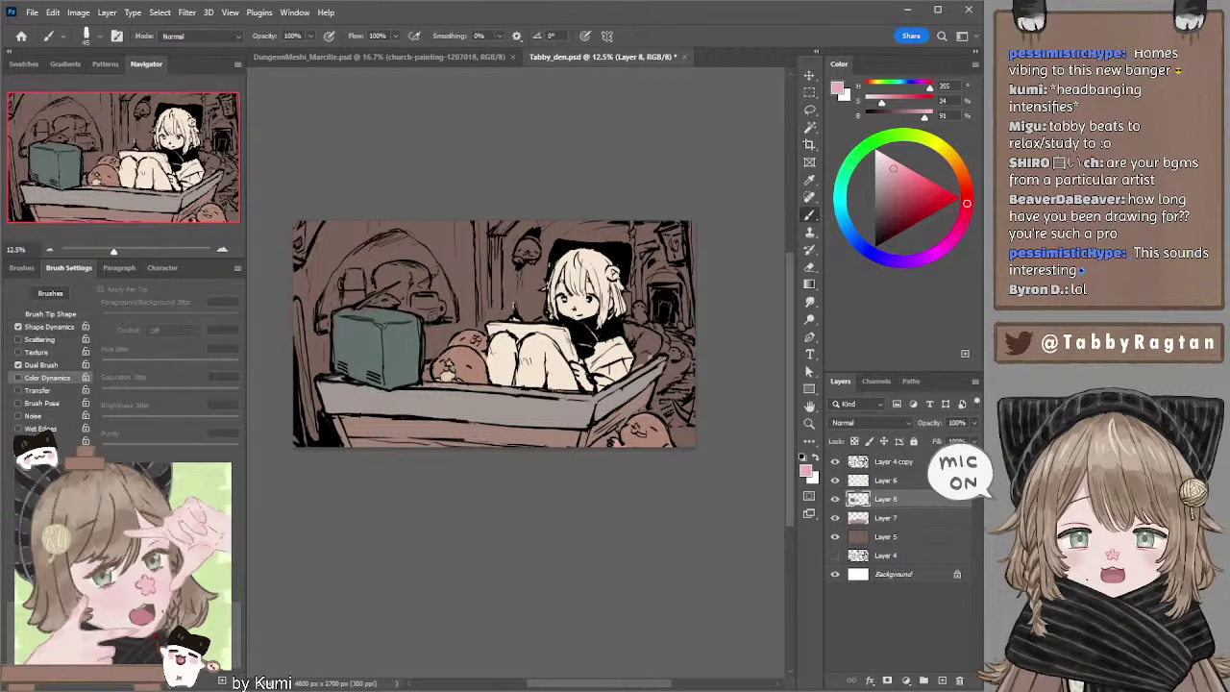
{"action": "left_click", "coordinate": [901, 171]}
{"action": "left_click", "coordinate": [898, 188]}
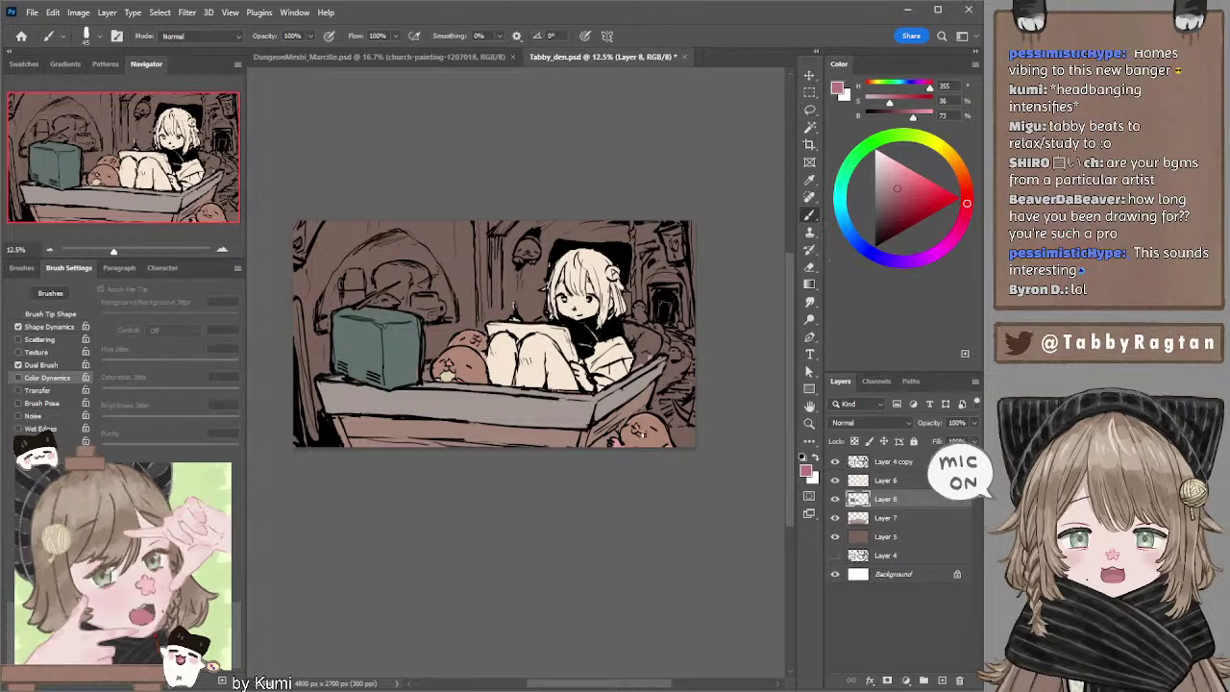
Close the DungeonMeshi reference document and turn a sampled brown into a richer dark red.
{"action": "left_click", "coordinate": [510, 57]}
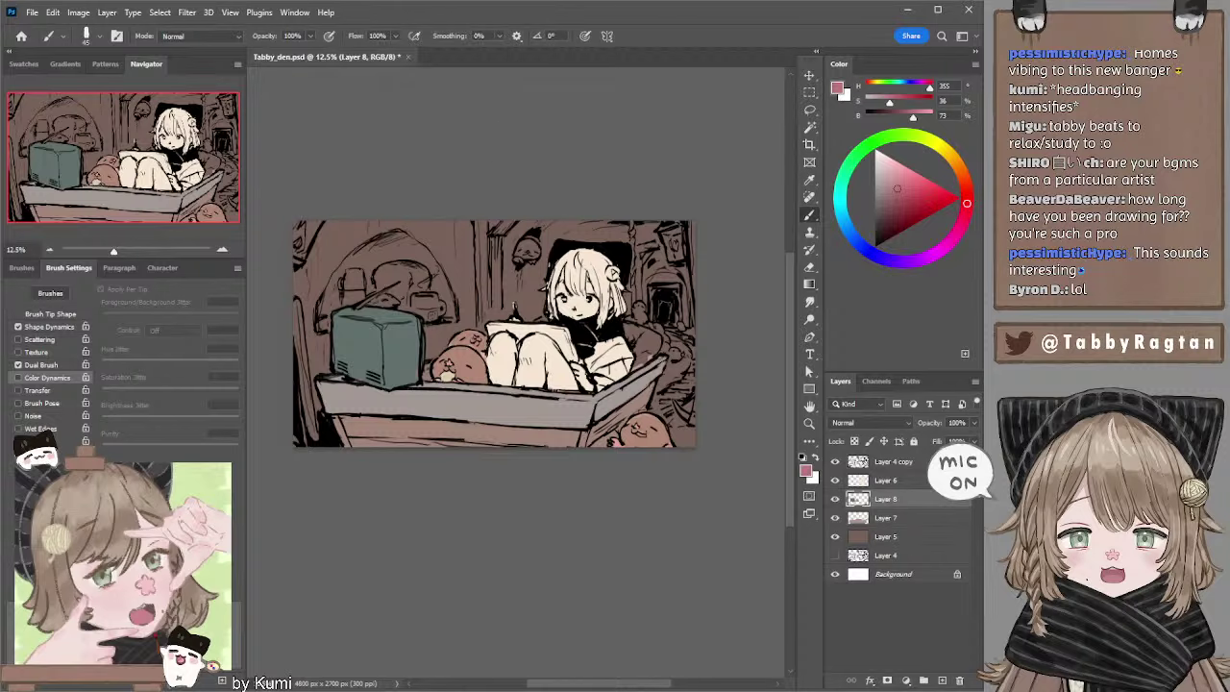
{"action": "left_click", "coordinate": [644, 412], "text": "alt"}
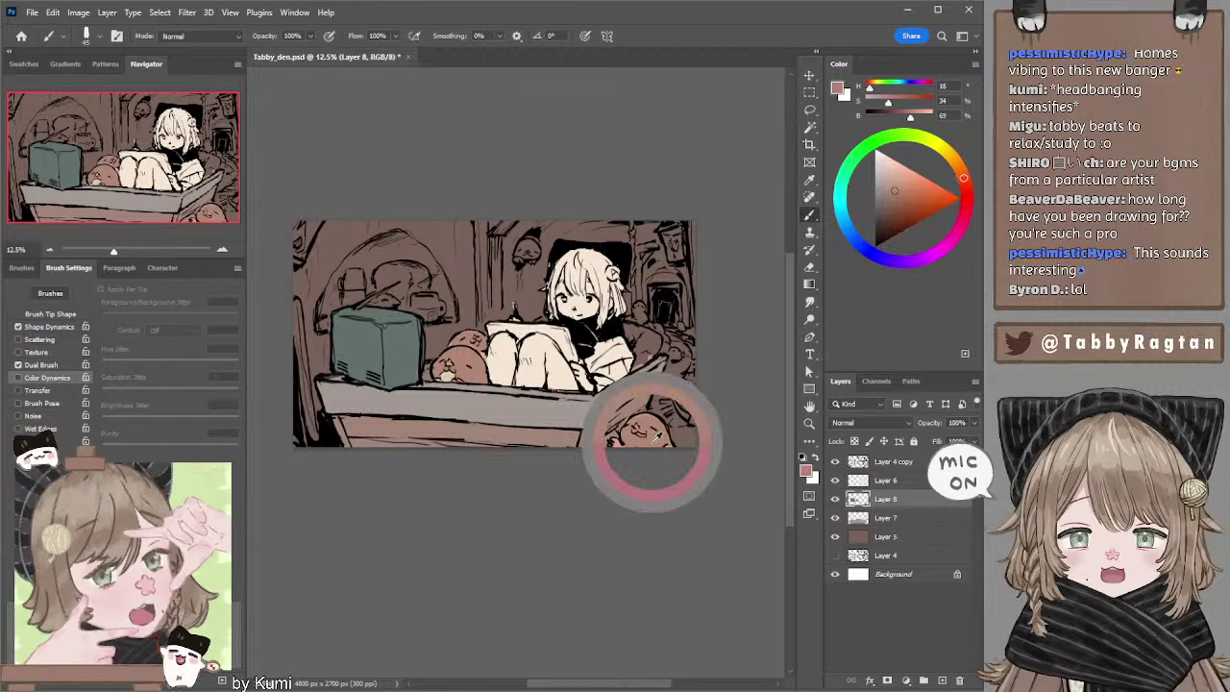
{"action": "left_click_drag", "start_coordinate": [963, 178], "coordinate": [966, 197]}
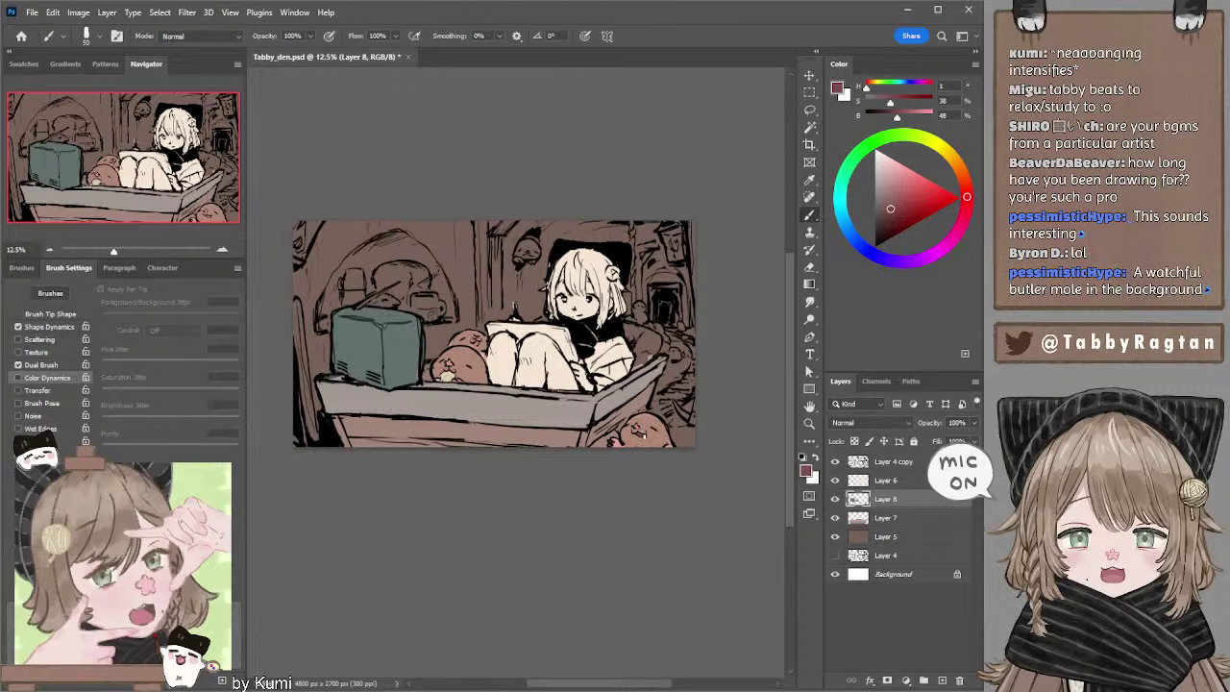
{"action": "left_click", "coordinate": [894, 206]}
{"action": "left_click", "coordinate": [967, 203]}
Draw a light grey antenna on top of the teal TV, then set a dark muted brown.
{"action": "left_click", "coordinate": [407, 346], "text": "alt"}
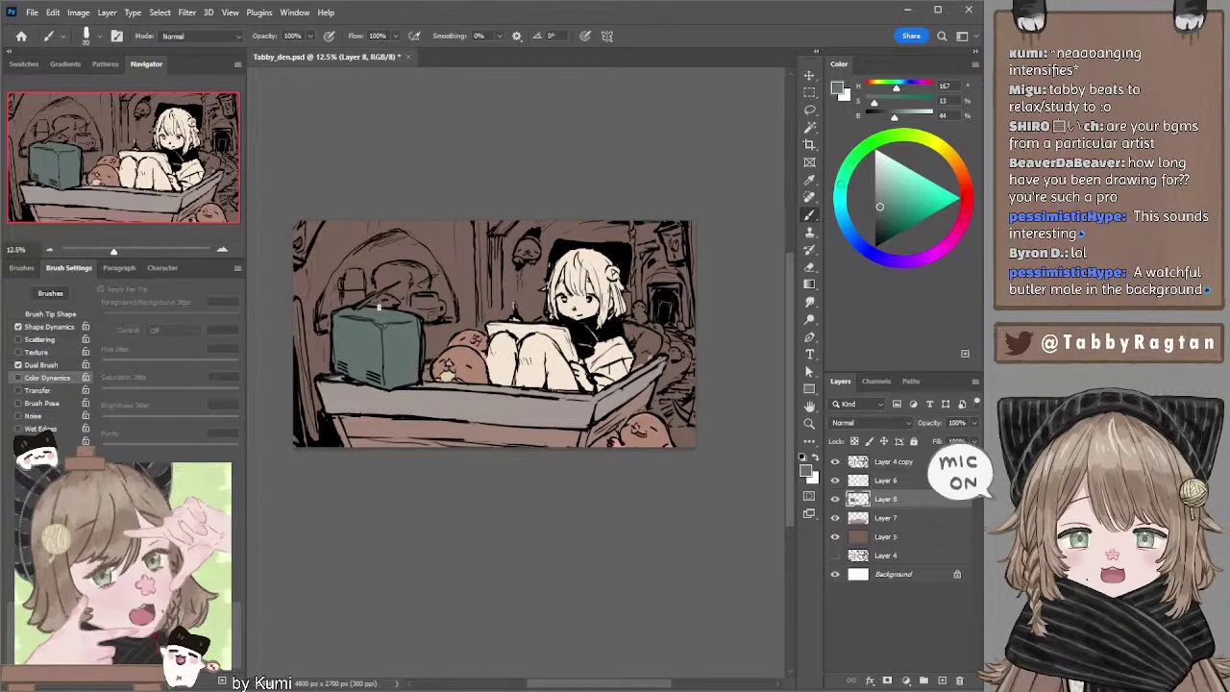
{"action": "left_click", "coordinate": [875, 180]}
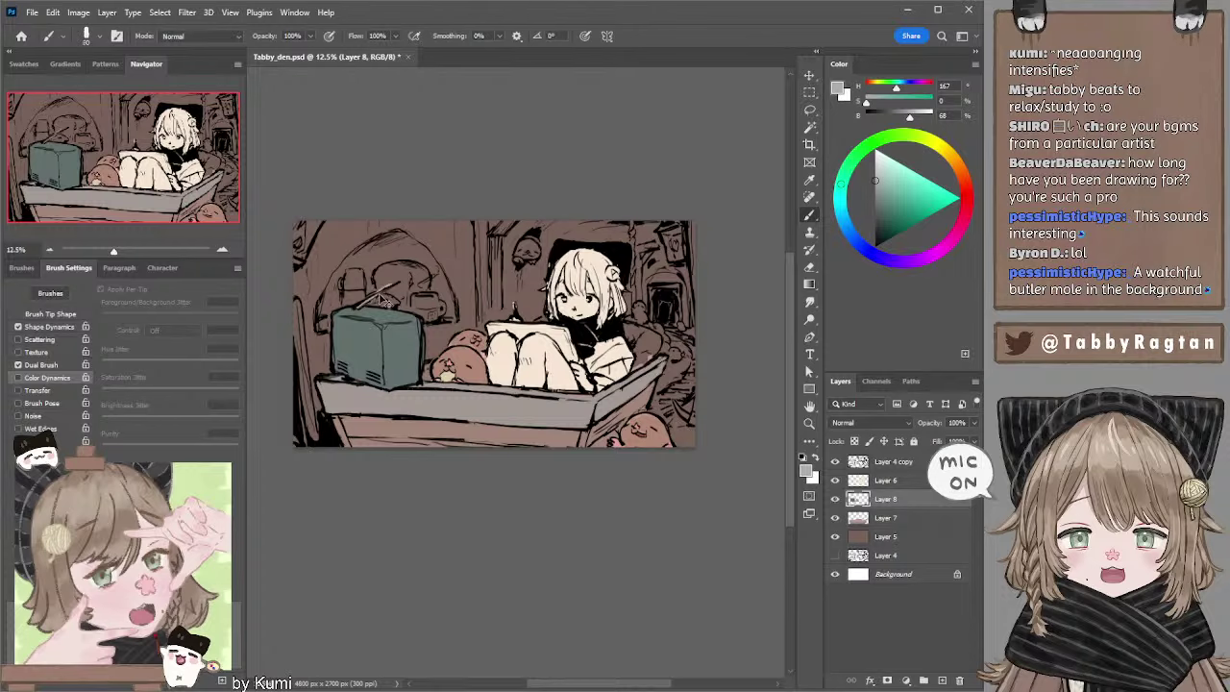
{"action": "left_click_drag", "start_coordinate": [390, 289], "coordinate": [357, 308]}
{"action": "key", "text": "ctrl+z"}
{"action": "left_click", "coordinate": [434, 392], "text": "alt"}
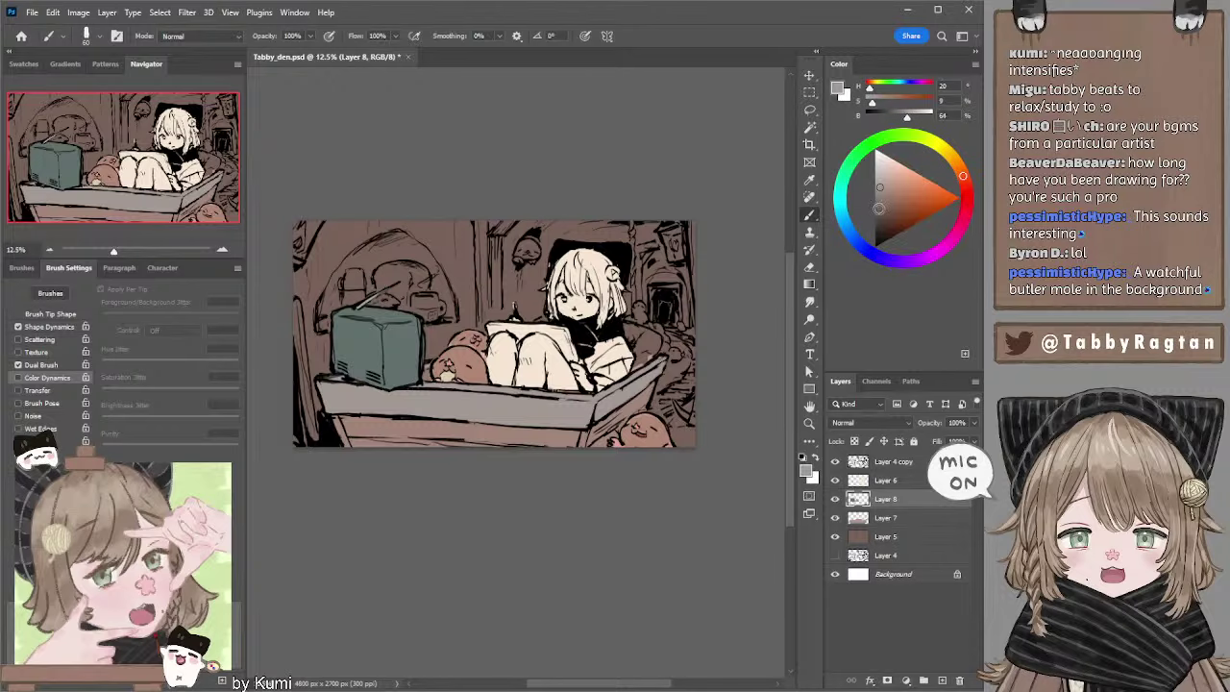
{"action": "left_click", "coordinate": [879, 209]}
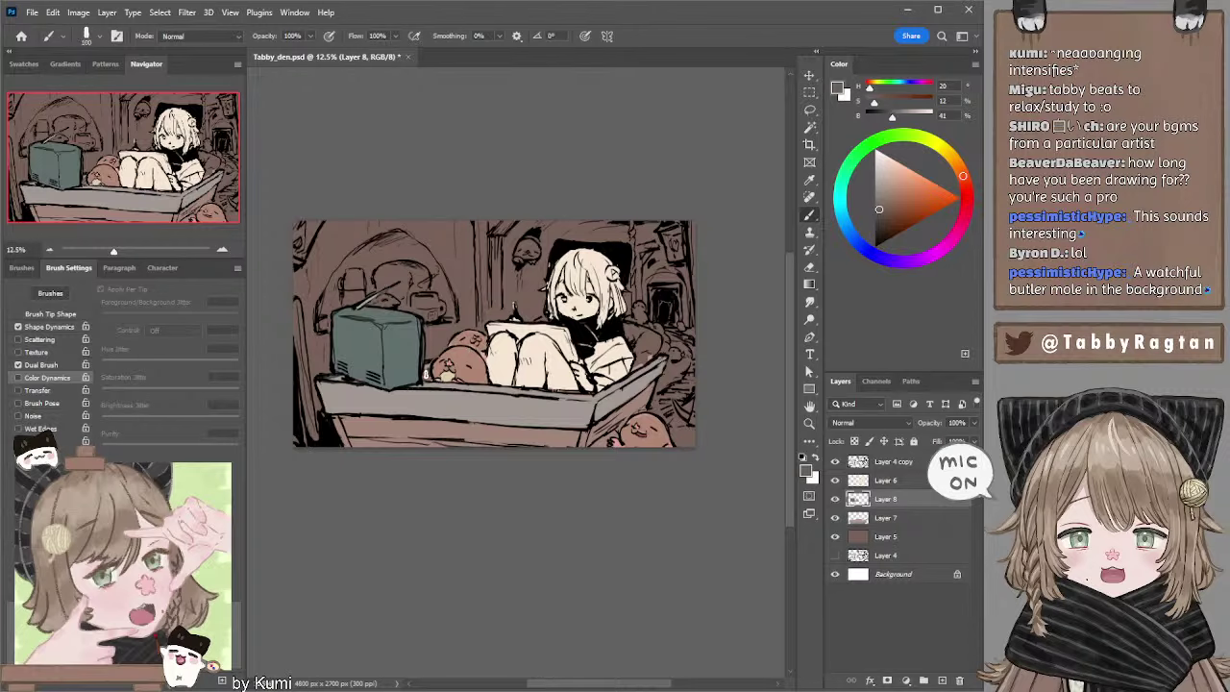
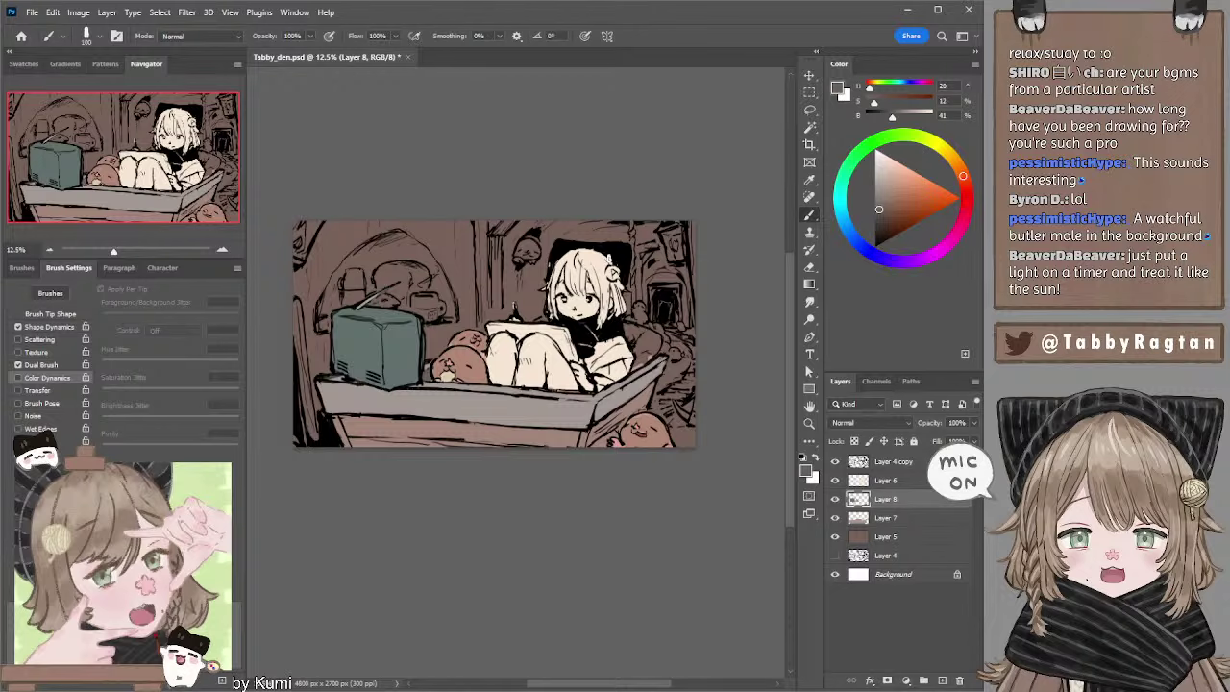
Sample the old TV's green as the paint colour and make Layer 7 active.
{"action": "left_click_drag", "start_coordinate": [613, 248], "coordinate": [595, 230]}
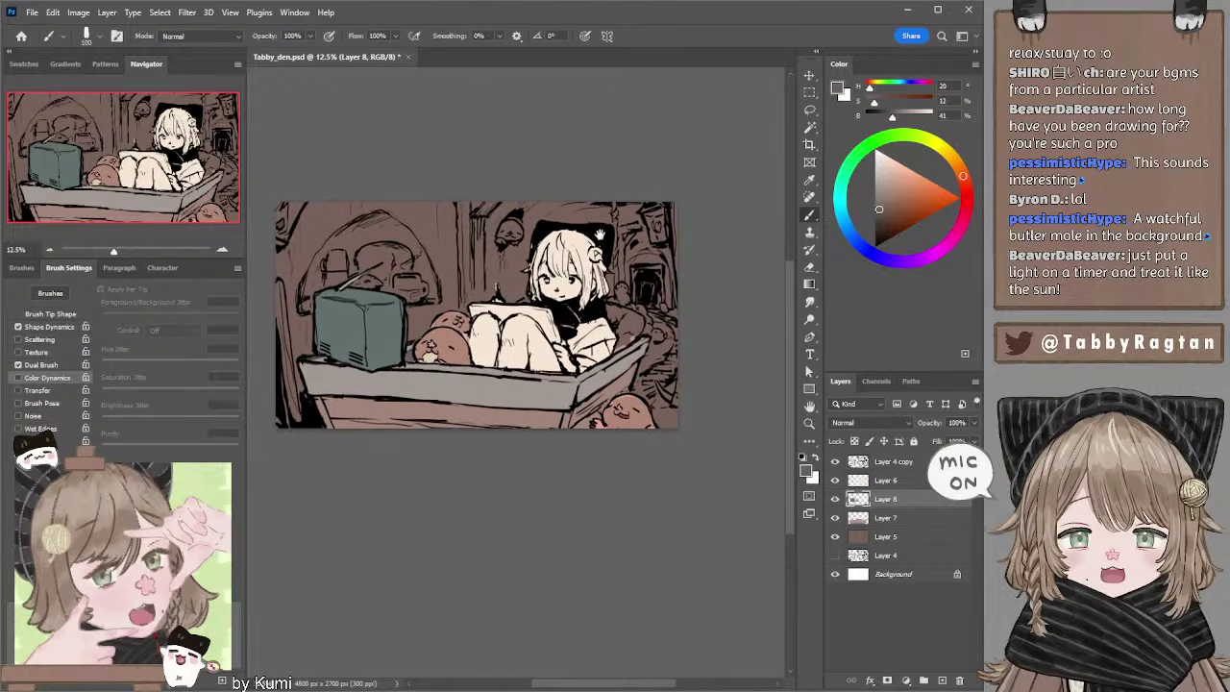
{"action": "left_click", "coordinate": [383, 314], "text": "alt"}
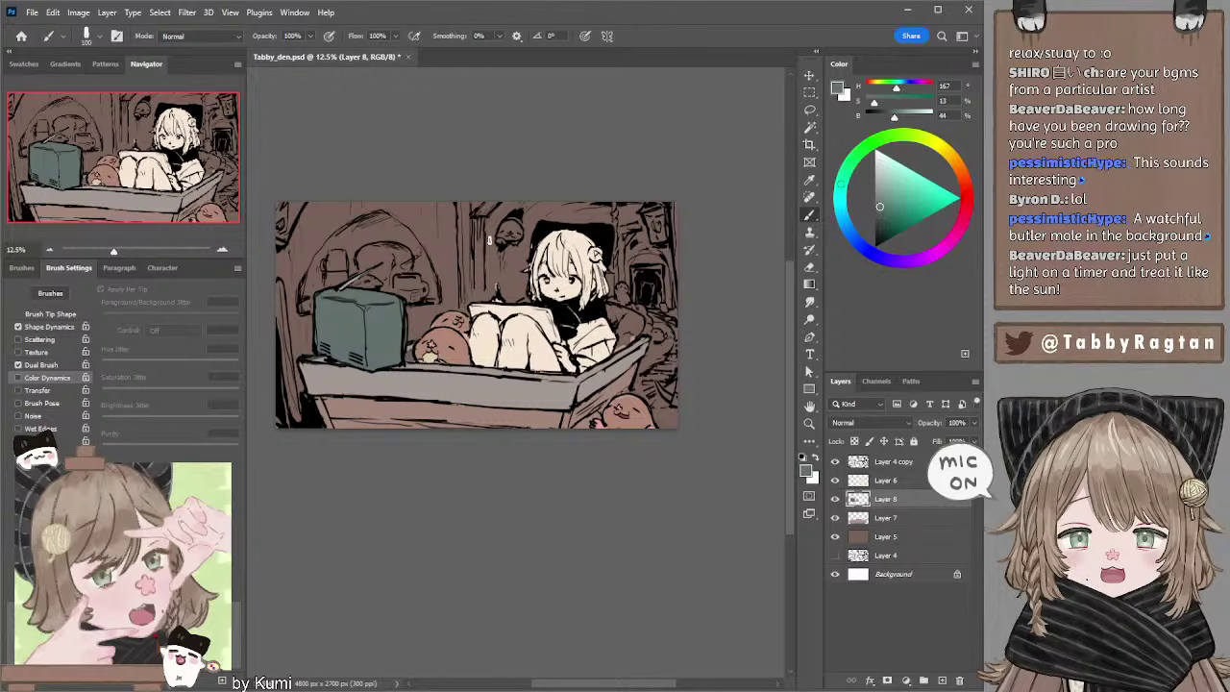
{"action": "mouse_move", "coordinate": [489, 240]}
{"action": "left_mouse_down"}
{"action": "mouse_move", "coordinate": [552, 239]}
{"action": "mouse_move", "coordinate": [496, 238]}
{"action": "mouse_move", "coordinate": [511, 271]}
{"action": "left_mouse_up"}
{"action": "key", "text": "alt+bracketright"}
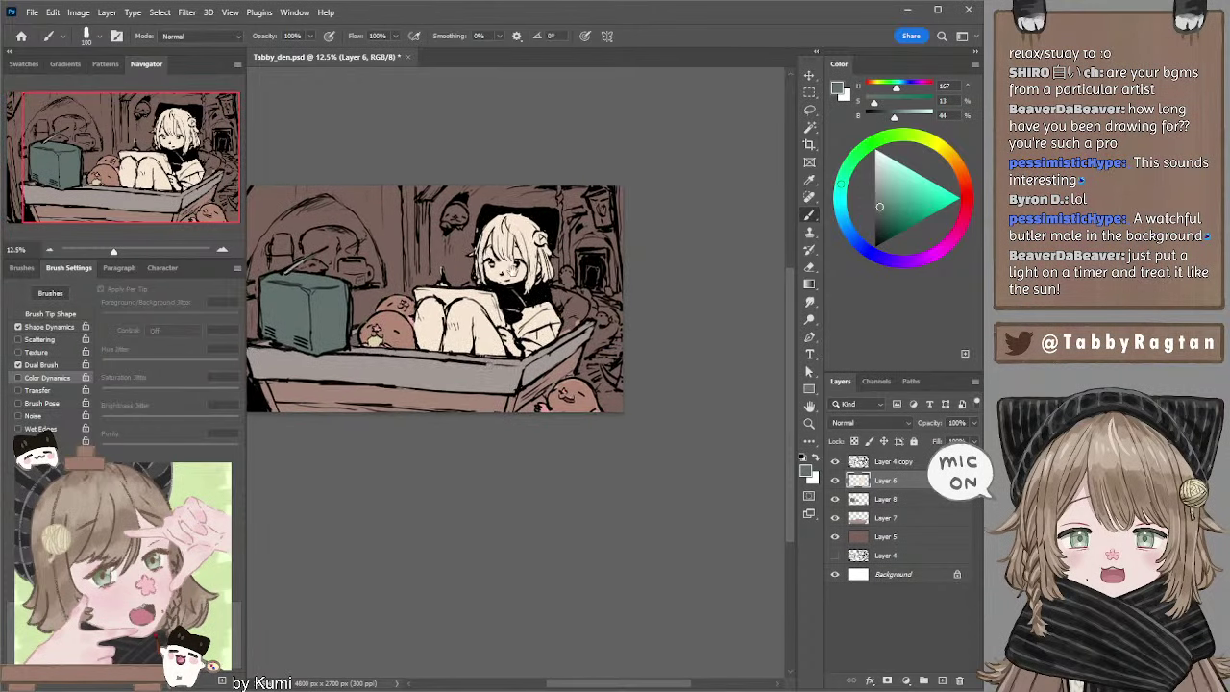
{"action": "key", "text": "alt+bracketleft"}
{"action": "key", "text": "alt+bracketleft"}
Sample and darken a brown, then shade the box's bottom-left corner.
{"action": "left_click", "coordinate": [488, 400], "text": "alt"}
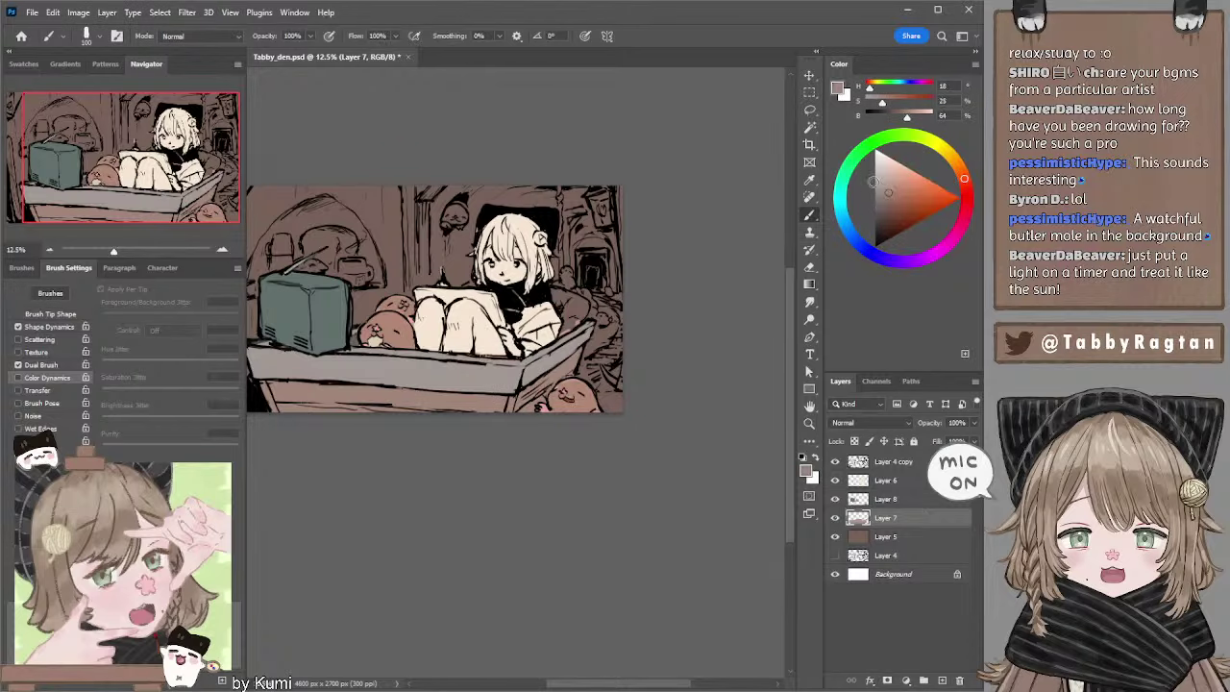
{"action": "left_click", "coordinate": [888, 176]}
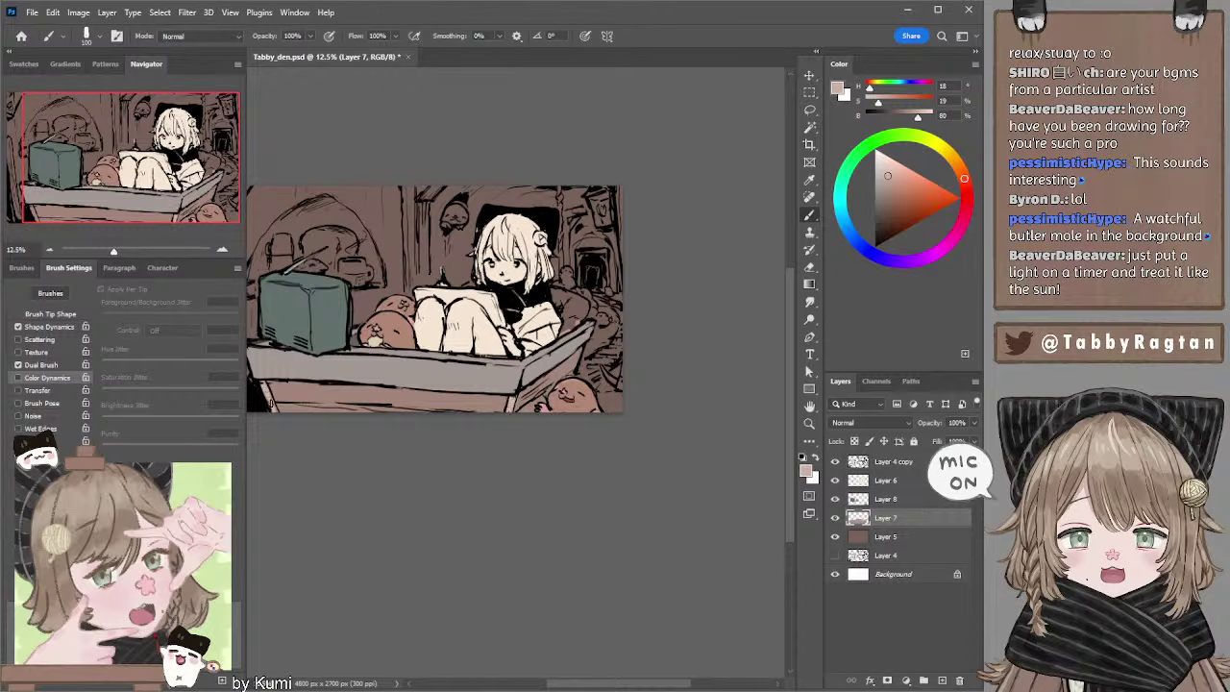
{"action": "left_click", "coordinate": [330, 395], "text": "alt"}
{"action": "left_click", "coordinate": [276, 389], "text": "alt"}
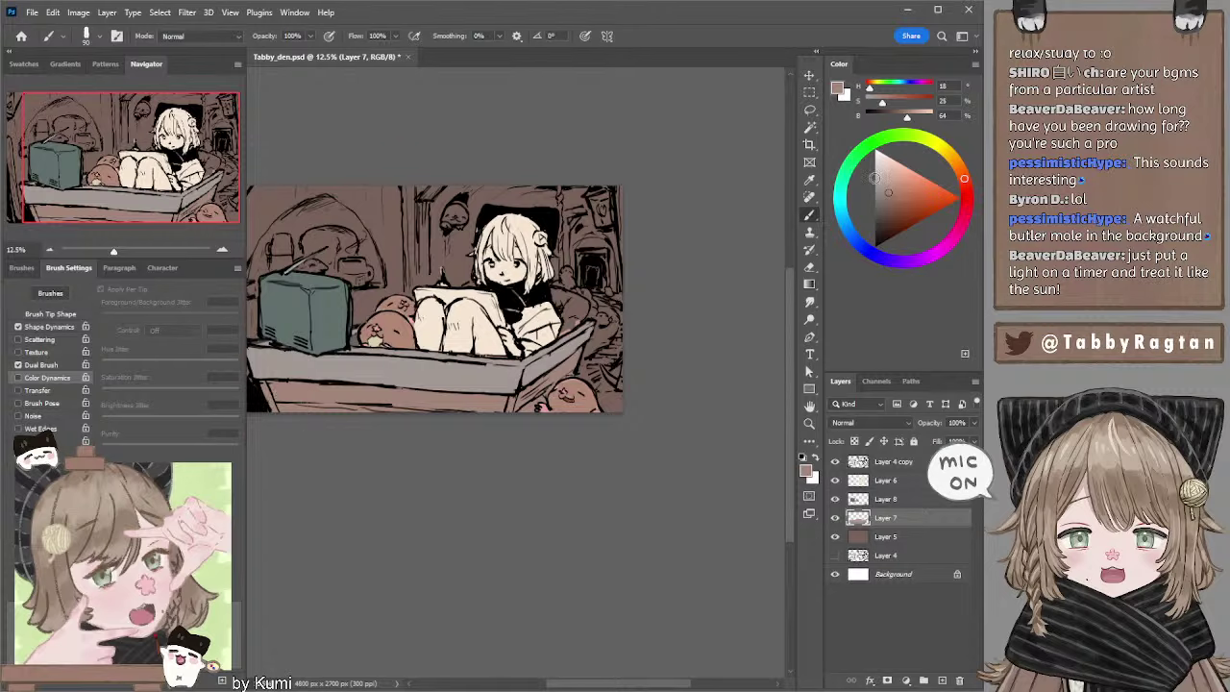
{"action": "left_click", "coordinate": [890, 205]}
{"action": "key", "text": "bracketright"}
{"action": "key", "text": "bracketright"}
{"action": "key", "text": "bracketright"}
{"action": "mouse_move", "coordinate": [272, 382]}
{"action": "left_mouse_down"}
{"action": "mouse_move", "coordinate": [277, 399]}
{"action": "mouse_move", "coordinate": [427, 399]}
{"action": "mouse_move", "coordinate": [284, 402]}
{"action": "mouse_move", "coordinate": [498, 400]}
{"action": "mouse_move", "coordinate": [469, 401]}
{"action": "left_mouse_up"}
Dull the brown further and shade the box's right side and lower-right edge.
{"action": "key", "text": "bracketleft"}
{"action": "key", "text": "bracketleft"}
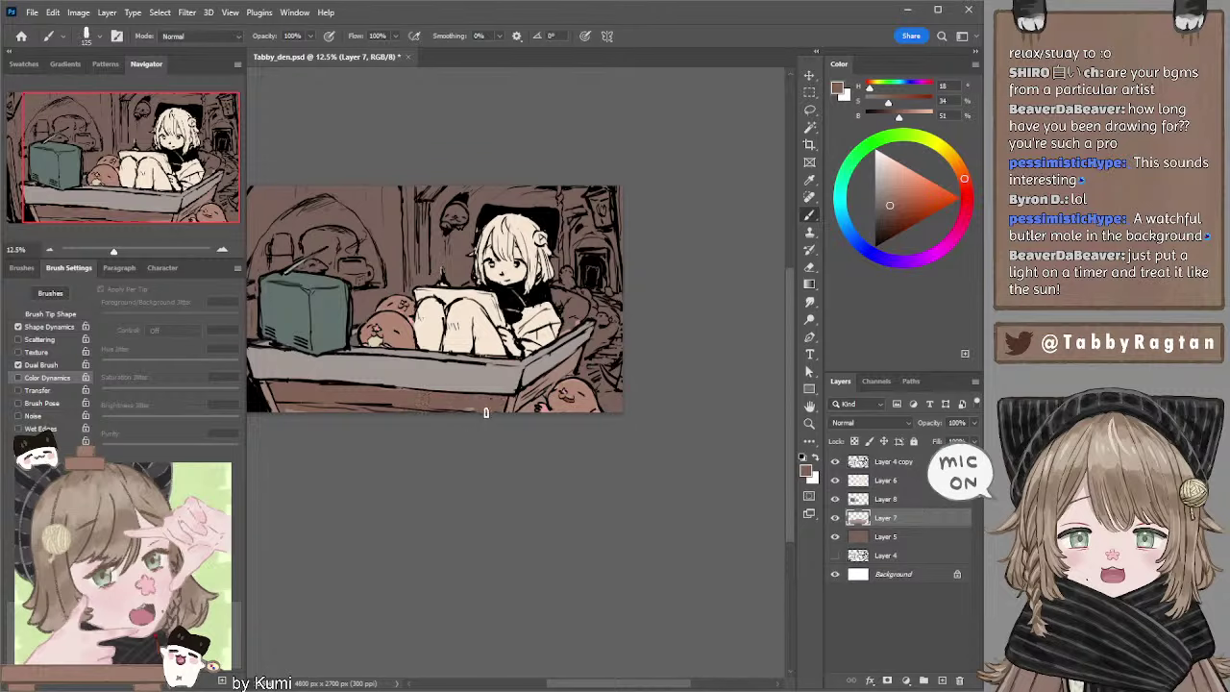
{"action": "key", "text": "bracketleft"}
{"action": "key", "text": "bracketright"}
{"action": "key", "text": "bracketright"}
{"action": "left_click_drag", "start_coordinate": [887, 204], "coordinate": [881, 206]}
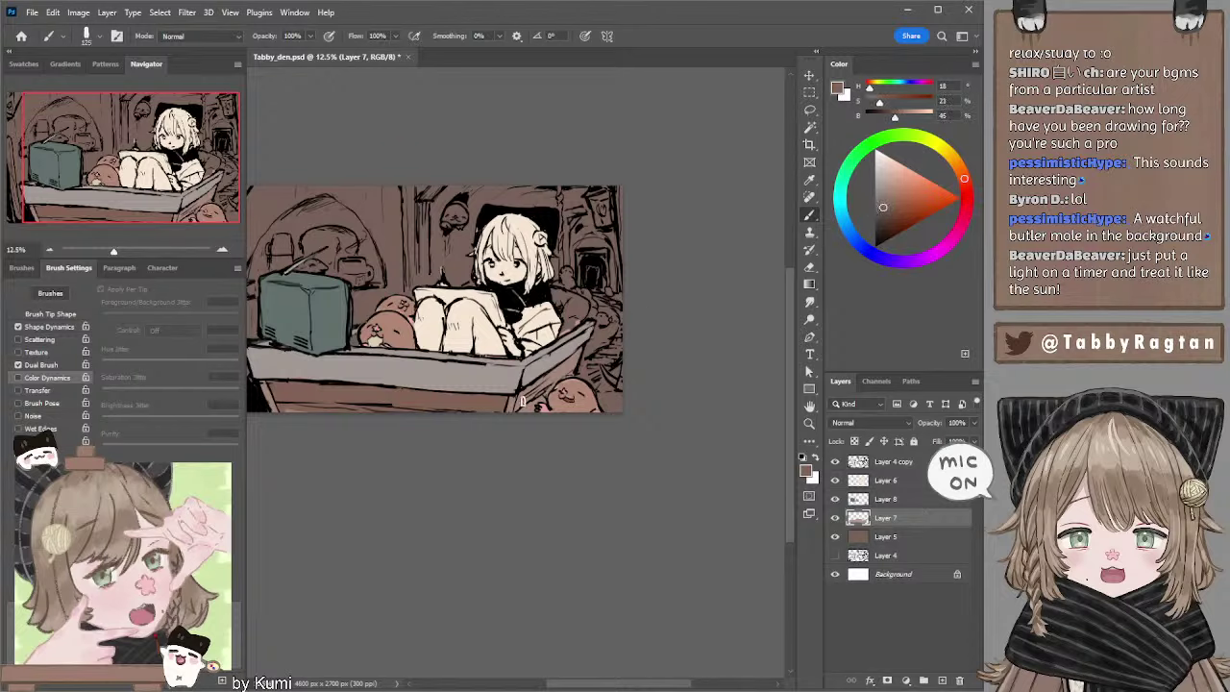
{"action": "key", "text": "bracketleft"}
{"action": "left_click_drag", "start_coordinate": [528, 392], "coordinate": [581, 350]}
{"action": "left_click_drag", "start_coordinate": [517, 413], "coordinate": [546, 392]}
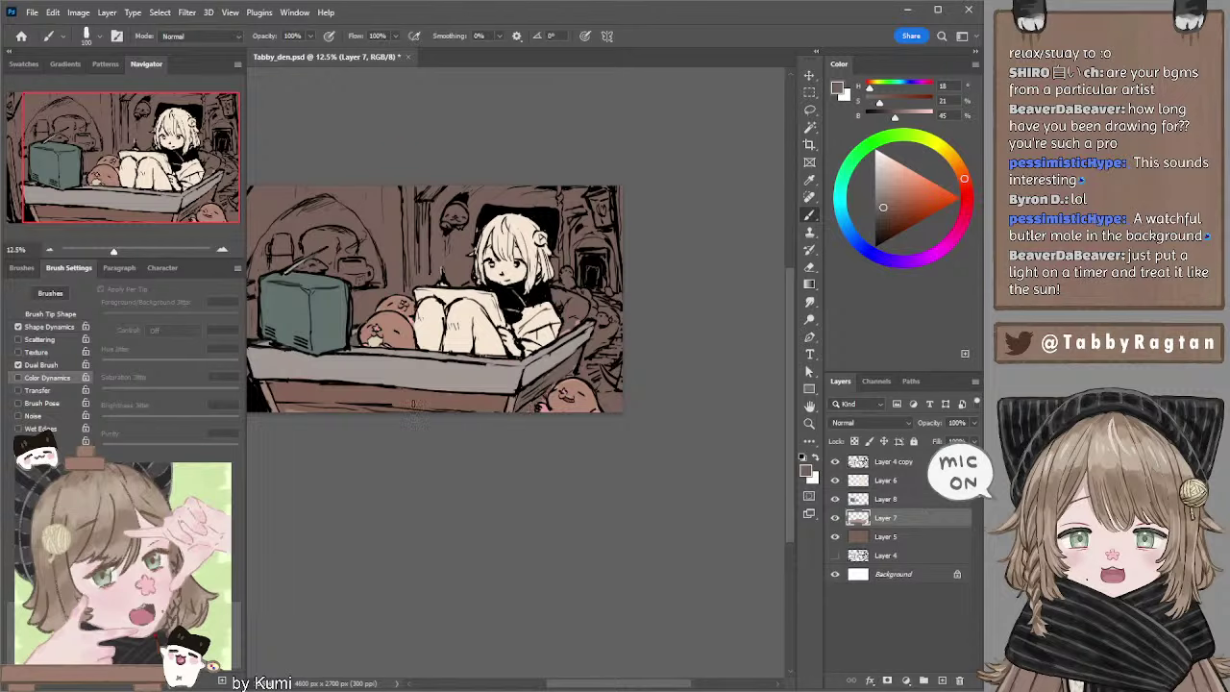
Resample a slightly darker brown and set the brush size to 150.
{"action": "key", "text": "bracketright"}
{"action": "key", "text": "bracketright"}
{"action": "key", "text": "bracketright"}
{"action": "key", "text": "bracketright"}
{"action": "left_click", "coordinate": [317, 393], "text": "alt"}
{"action": "left_click", "coordinate": [883, 207]}
{"action": "key", "text": "bracketleft"}
{"action": "key", "text": "bracketleft"}
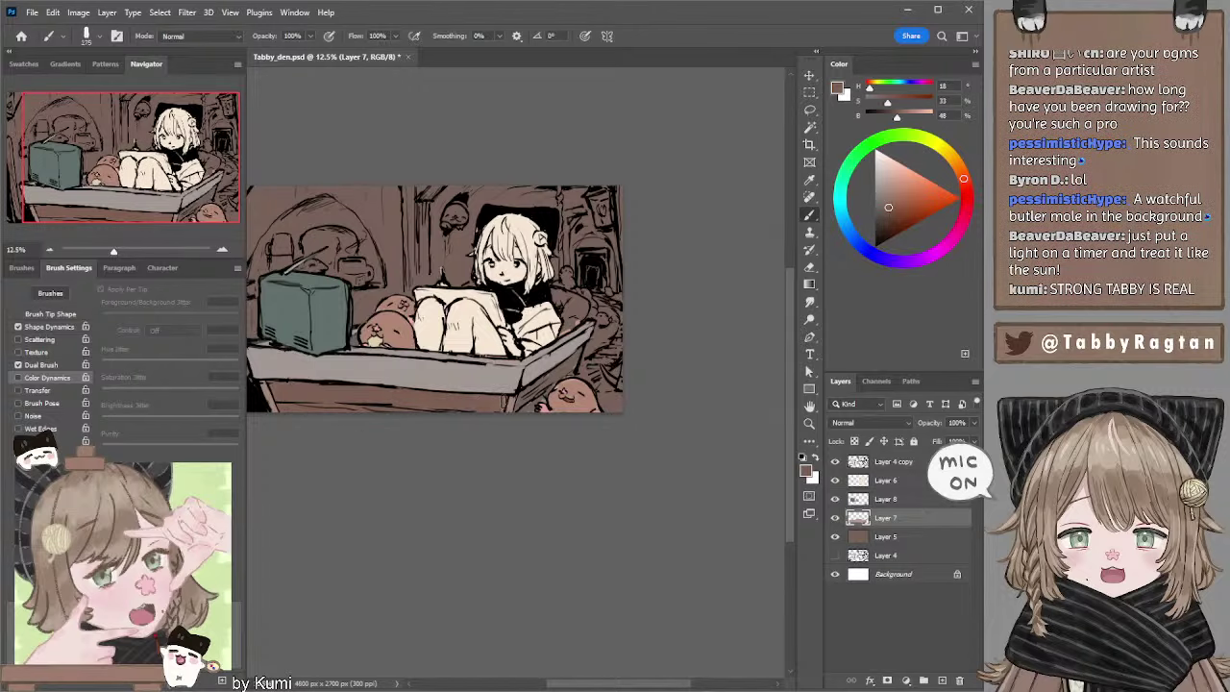
{"action": "key", "text": "bracketleft"}
{"action": "key", "text": "bracketleft"}
{"action": "key", "text": "bracketleft"}
{"action": "key", "text": "bracketleft"}
Sample a reddish tone from the line art and make Layer 8 active.
{"action": "left_click_drag", "start_coordinate": [570, 281], "coordinate": [594, 305]}
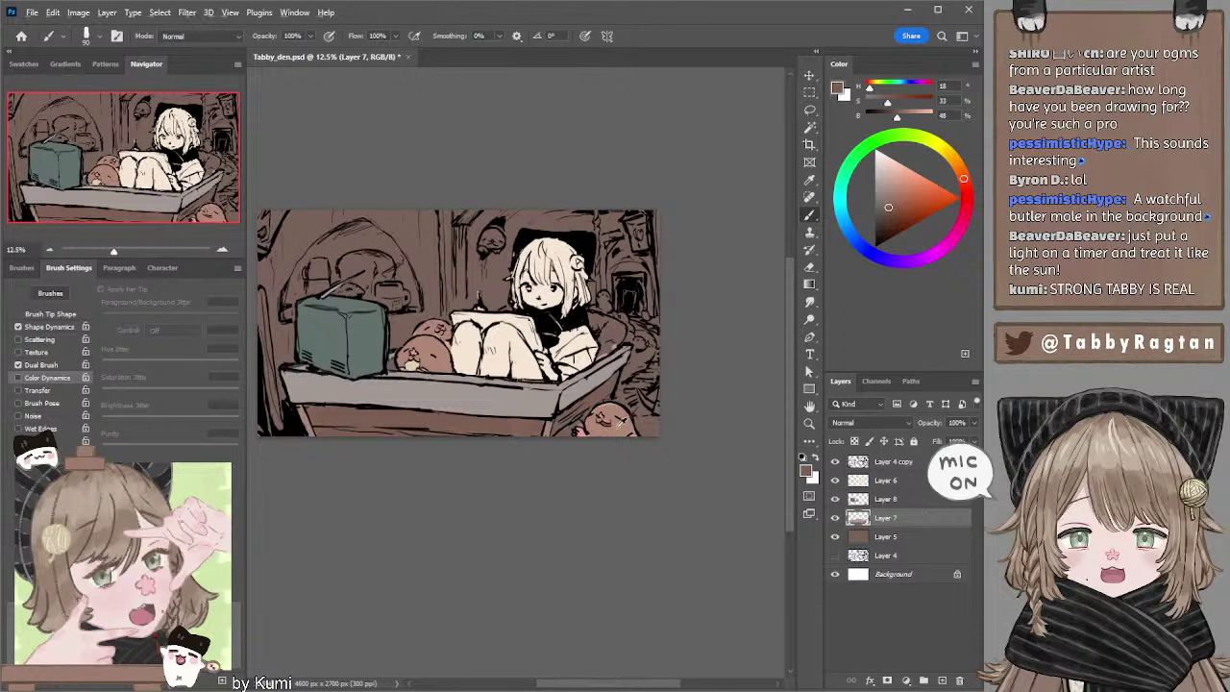
{"action": "left_click", "coordinate": [609, 422], "text": "alt"}
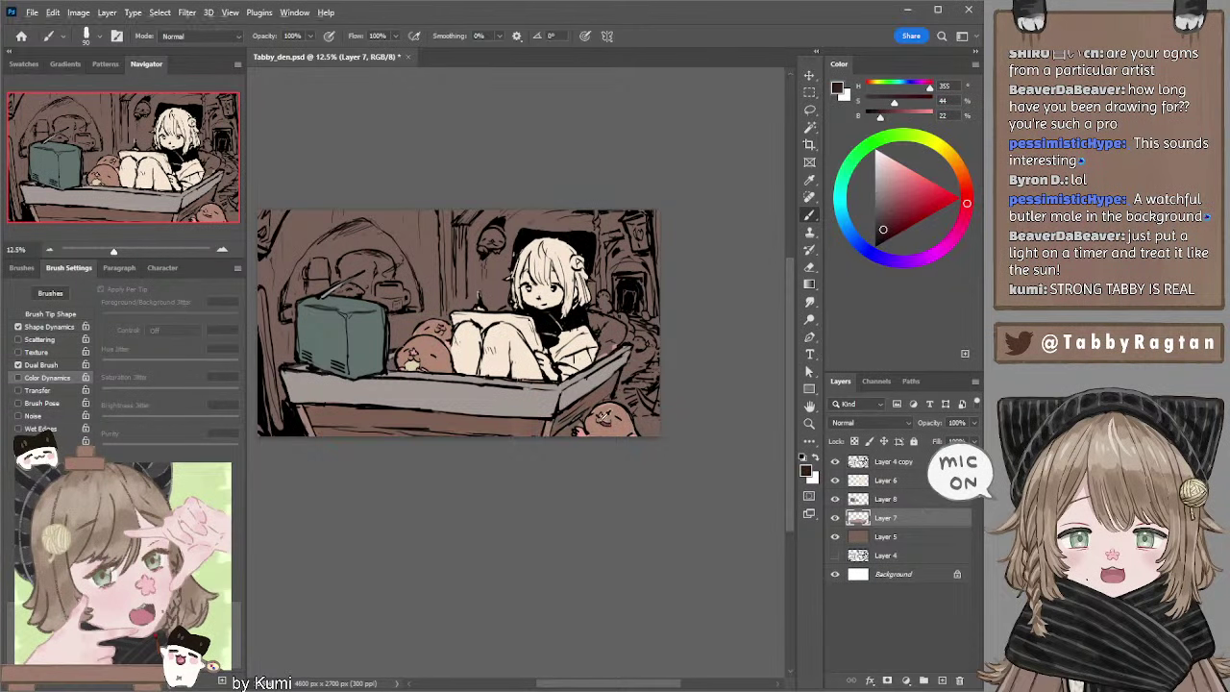
{"action": "left_click", "coordinate": [607, 419], "text": "alt"}
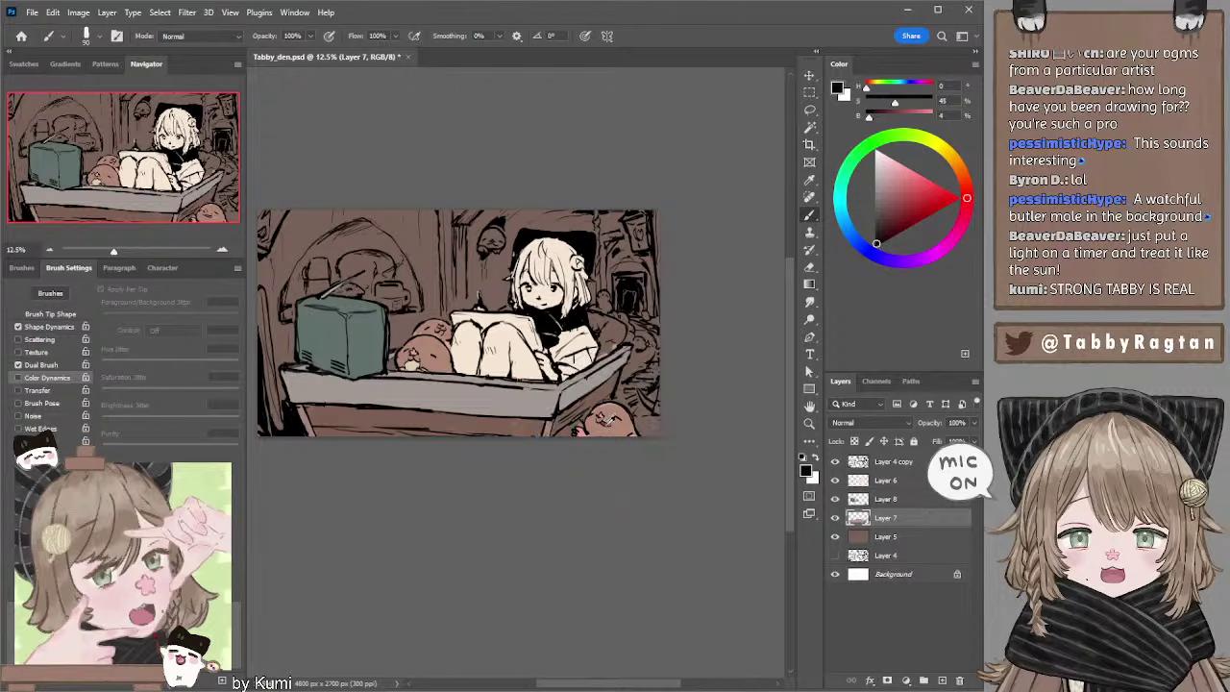
{"action": "left_click", "coordinate": [607, 421], "text": "alt"}
{"action": "key", "text": "alt+bracketright"}
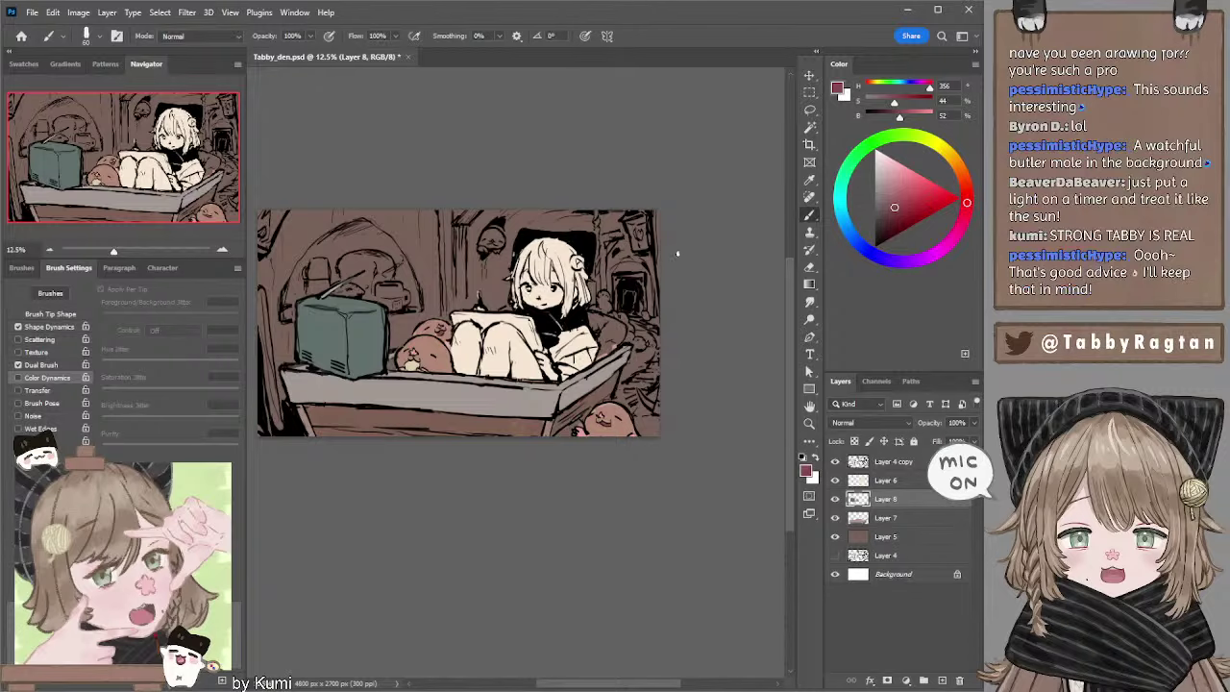
Mix a light tan paint colour from the canvas browns, shifted toward orange.
{"action": "left_click_drag", "start_coordinate": [462, 327], "coordinate": [482, 334]}
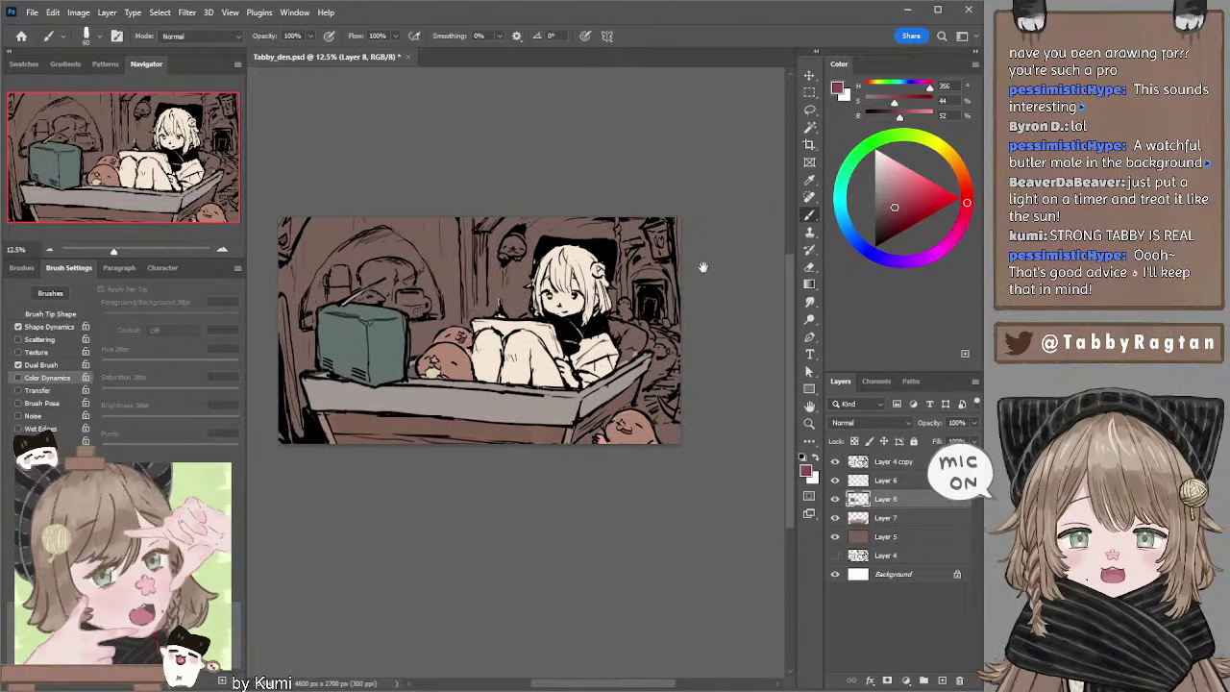
{"action": "left_click_drag", "start_coordinate": [722, 259], "coordinate": [691, 285]}
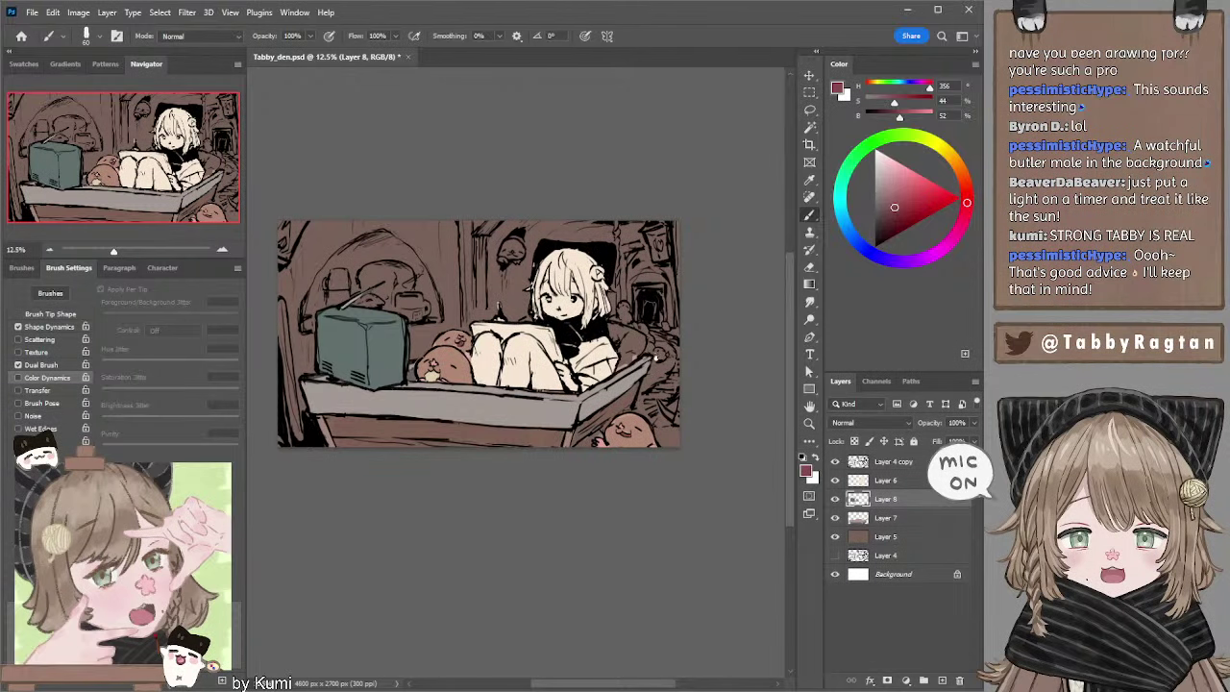
{"action": "left_click", "coordinate": [411, 368], "text": "alt"}
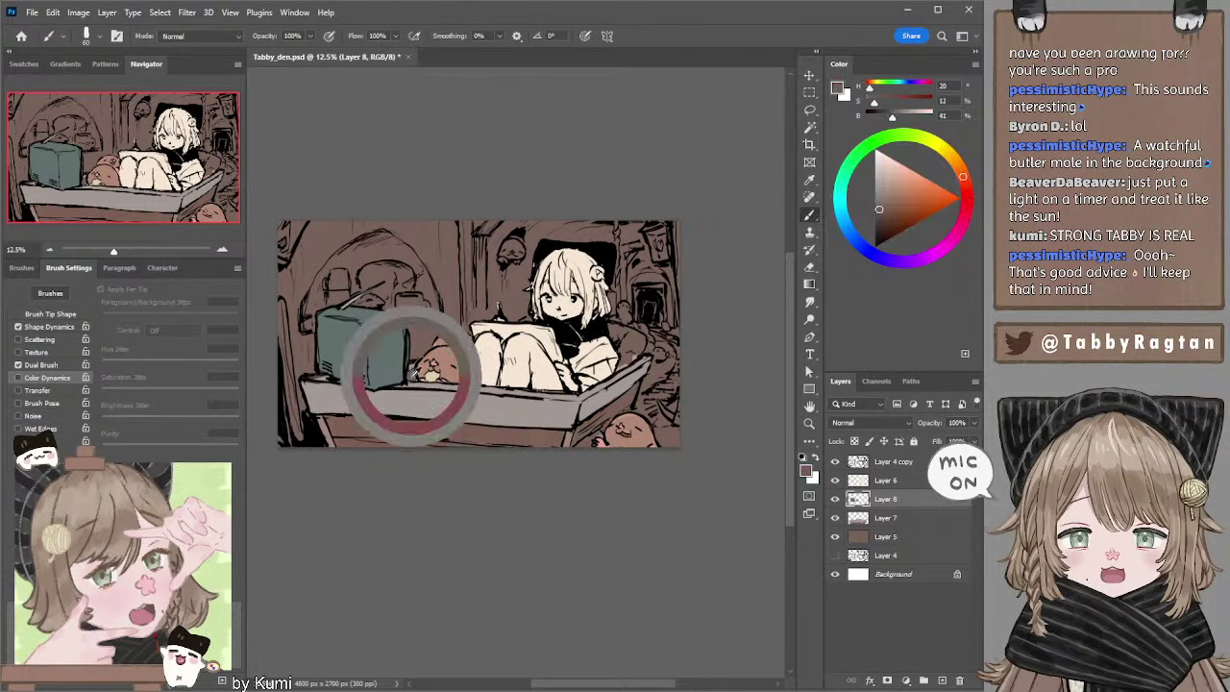
{"action": "left_click_drag", "start_coordinate": [878, 213], "coordinate": [875, 218]}
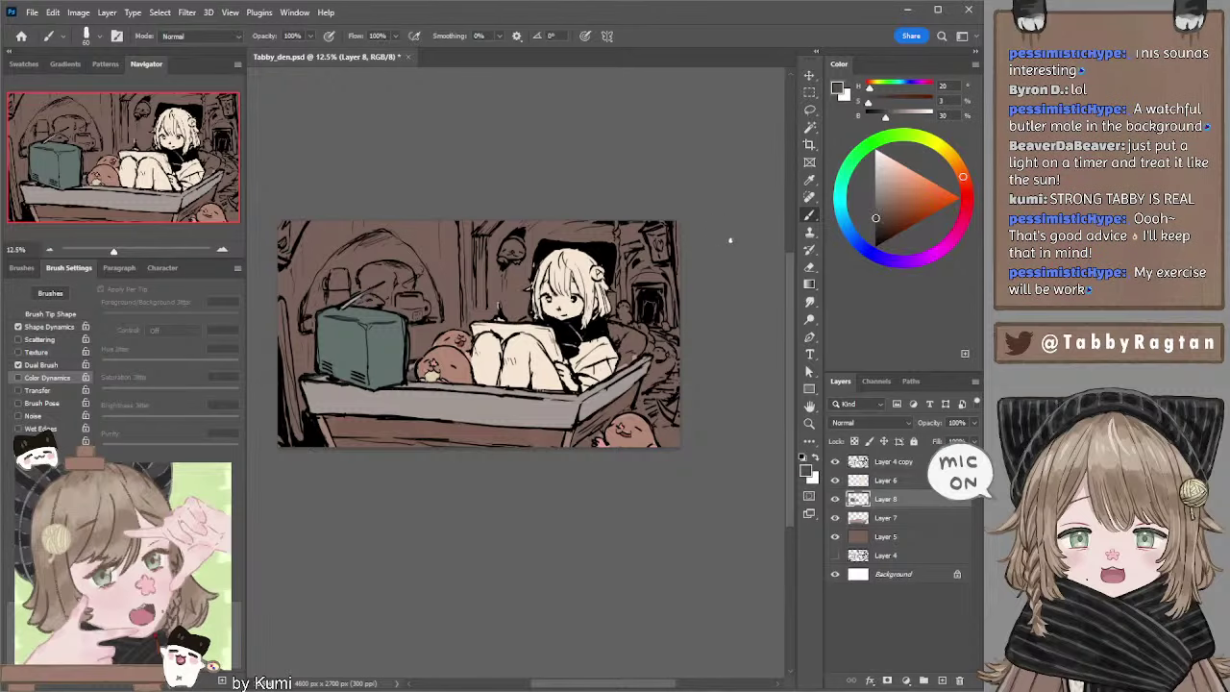
{"action": "left_click", "coordinate": [613, 411], "text": "alt"}
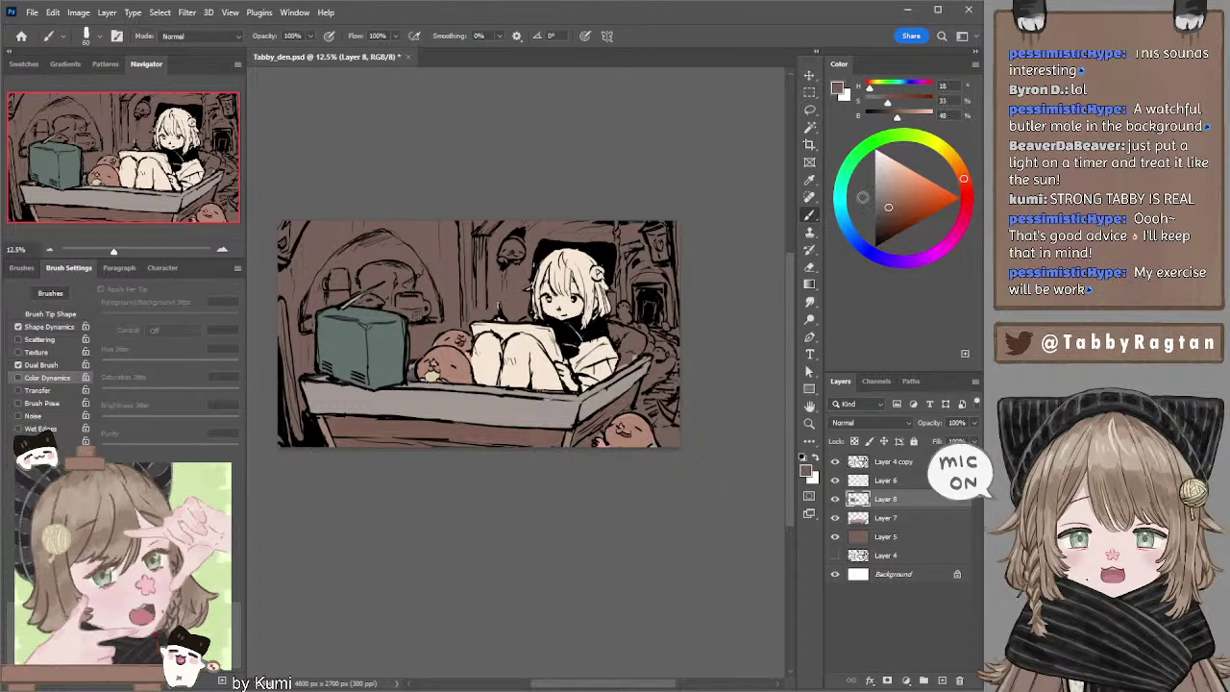
{"action": "left_click", "coordinate": [891, 180]}
{"action": "left_click_drag", "start_coordinate": [963, 179], "coordinate": [956, 165]}
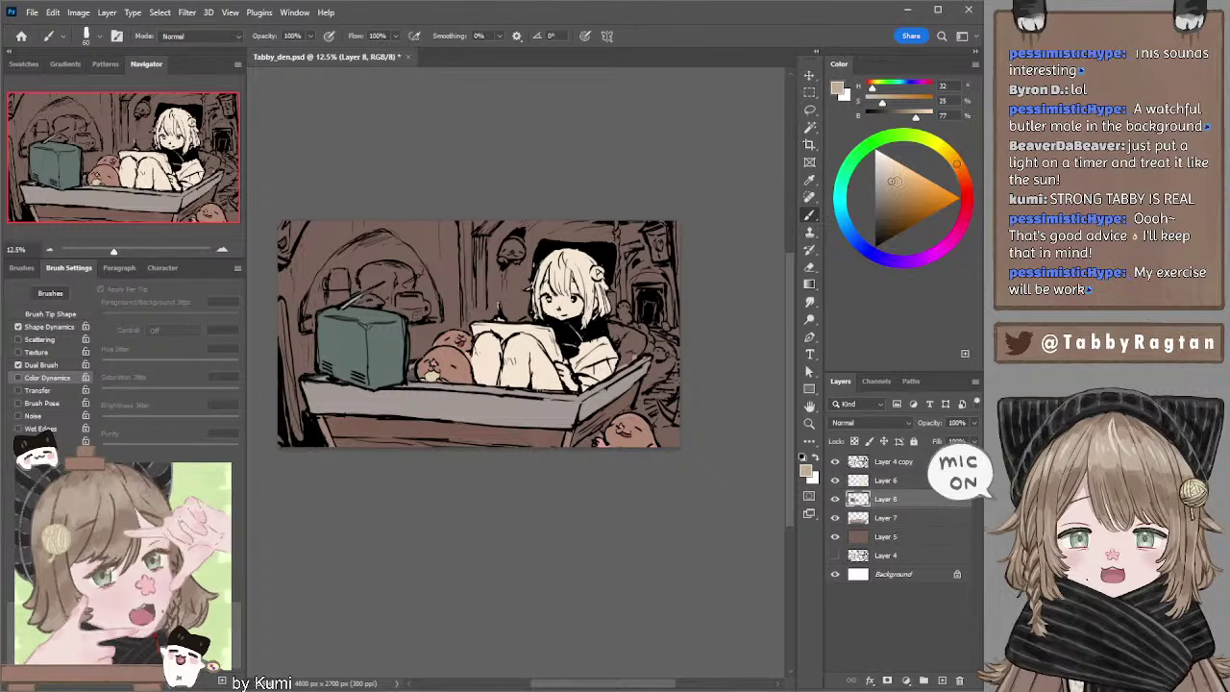
Paint light tan strokes on the cushion to the right of the girl.
{"action": "left_click_drag", "start_coordinate": [609, 325], "coordinate": [626, 338]}
{"action": "mouse_move", "coordinate": [626, 338]}
{"action": "left_mouse_down"}
{"action": "mouse_move", "coordinate": [640, 330]}
{"action": "mouse_move", "coordinate": [619, 367]}
{"action": "left_mouse_up"}
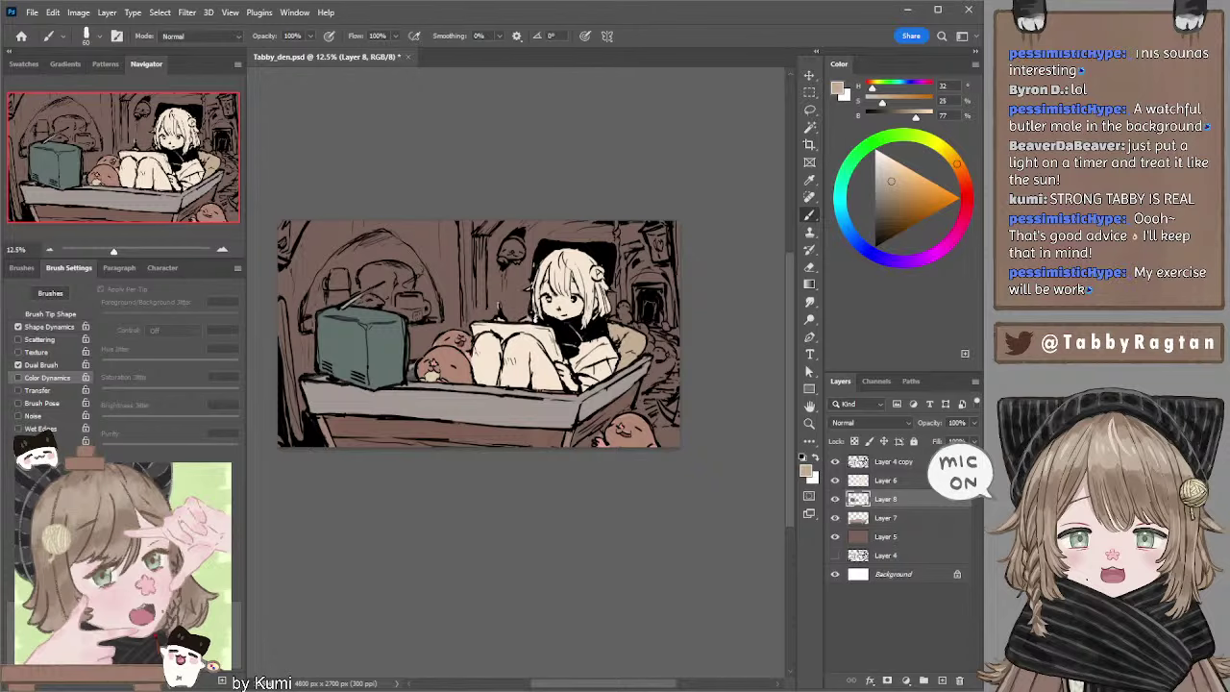
{"action": "left_click_drag", "start_coordinate": [694, 280], "coordinate": [592, 187]}
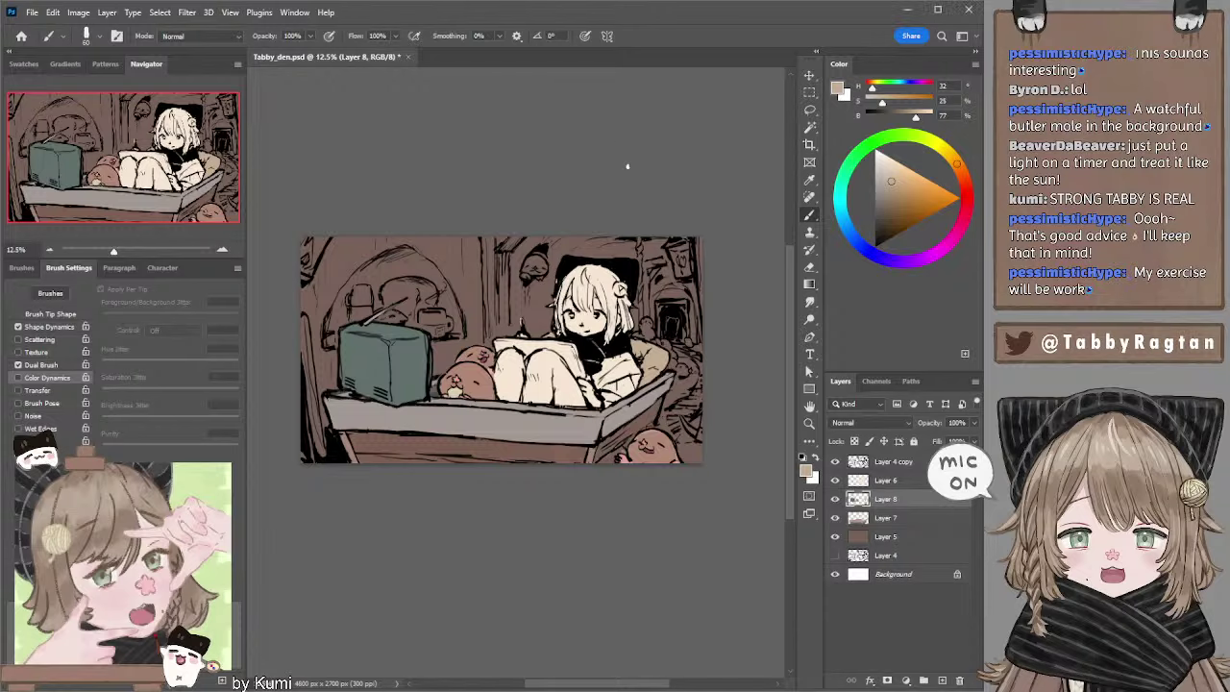
{"action": "left_click_drag", "start_coordinate": [648, 184], "coordinate": [629, 177]}
Select the contents of the girl's Layer 6 and sample her cream, shifted toward red.
{"action": "key", "text": "alt+bracketright"}
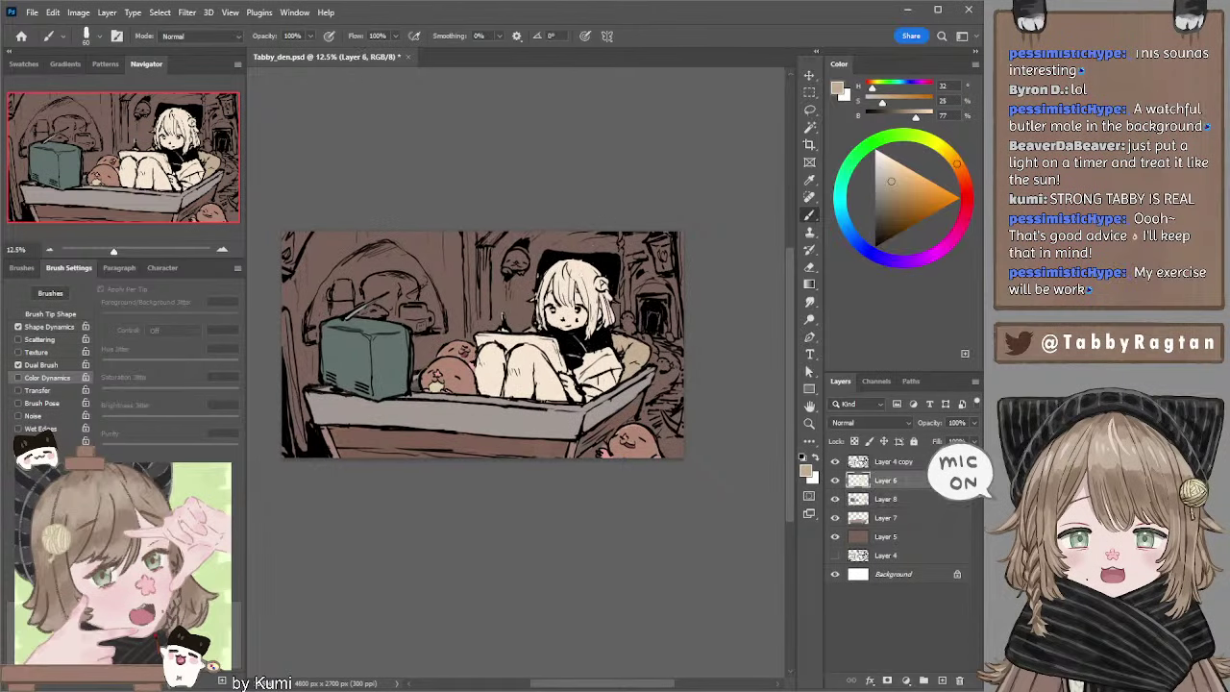
{"action": "left_click", "coordinate": [858, 480], "text": "ctrl"}
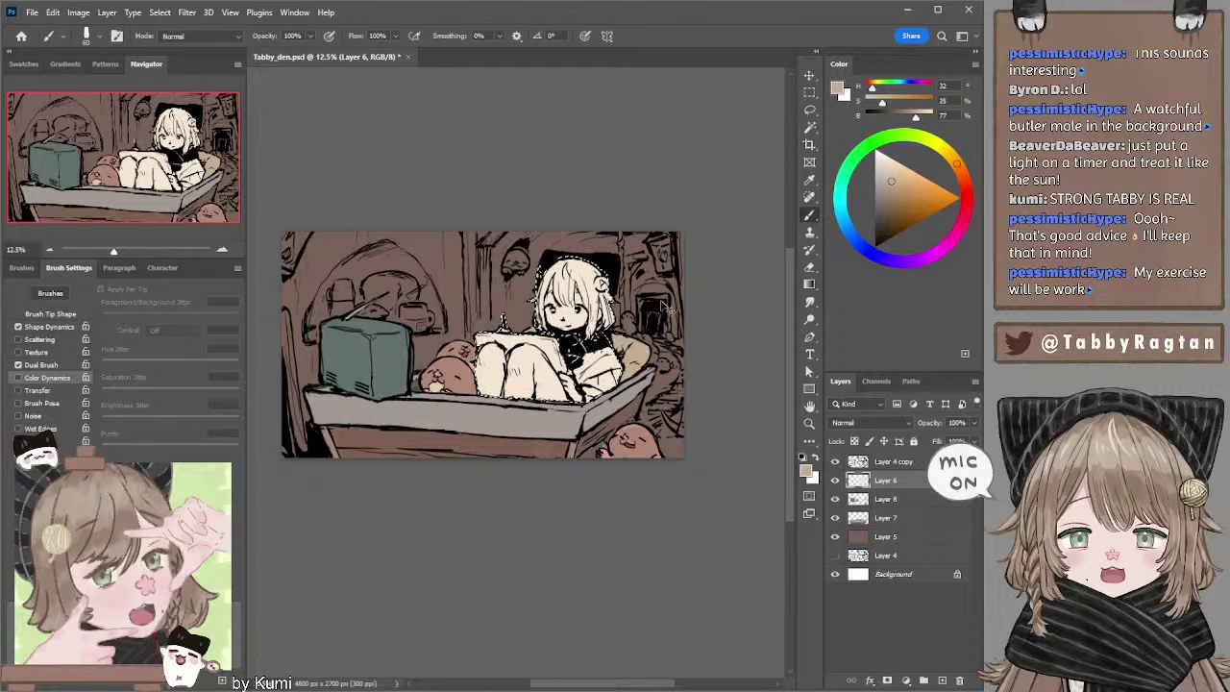
{"action": "left_click", "coordinate": [565, 323], "text": "alt"}
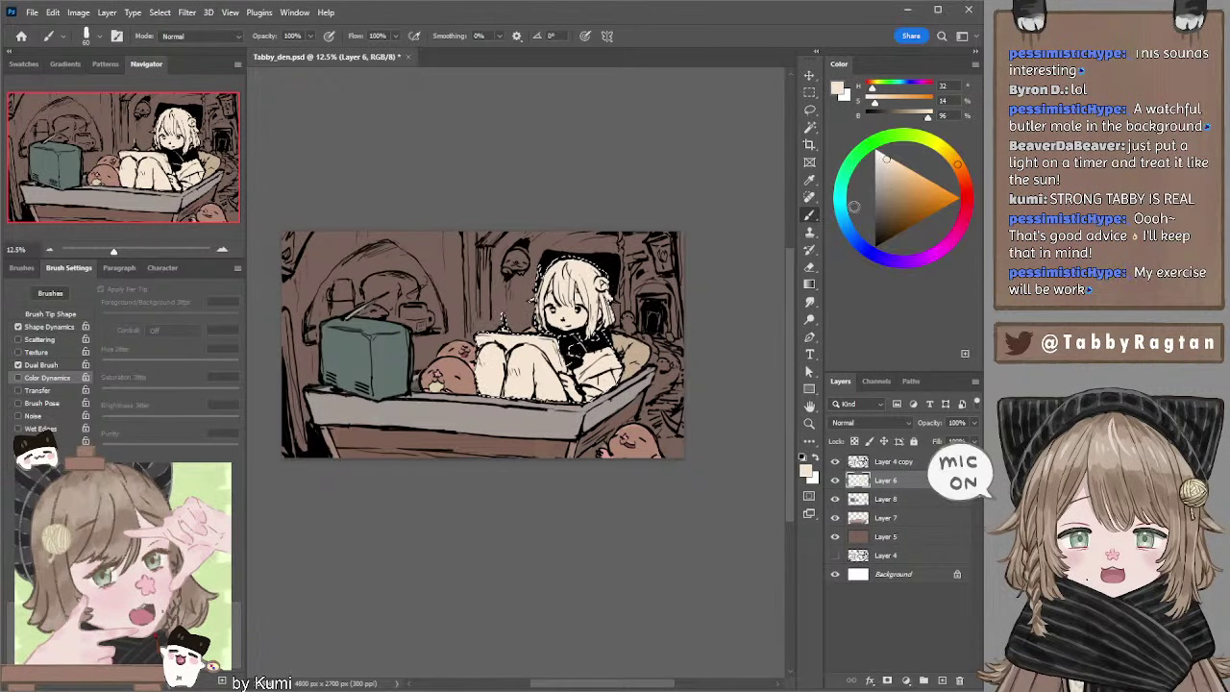
{"action": "left_click_drag", "start_coordinate": [959, 168], "coordinate": [927, 146]}
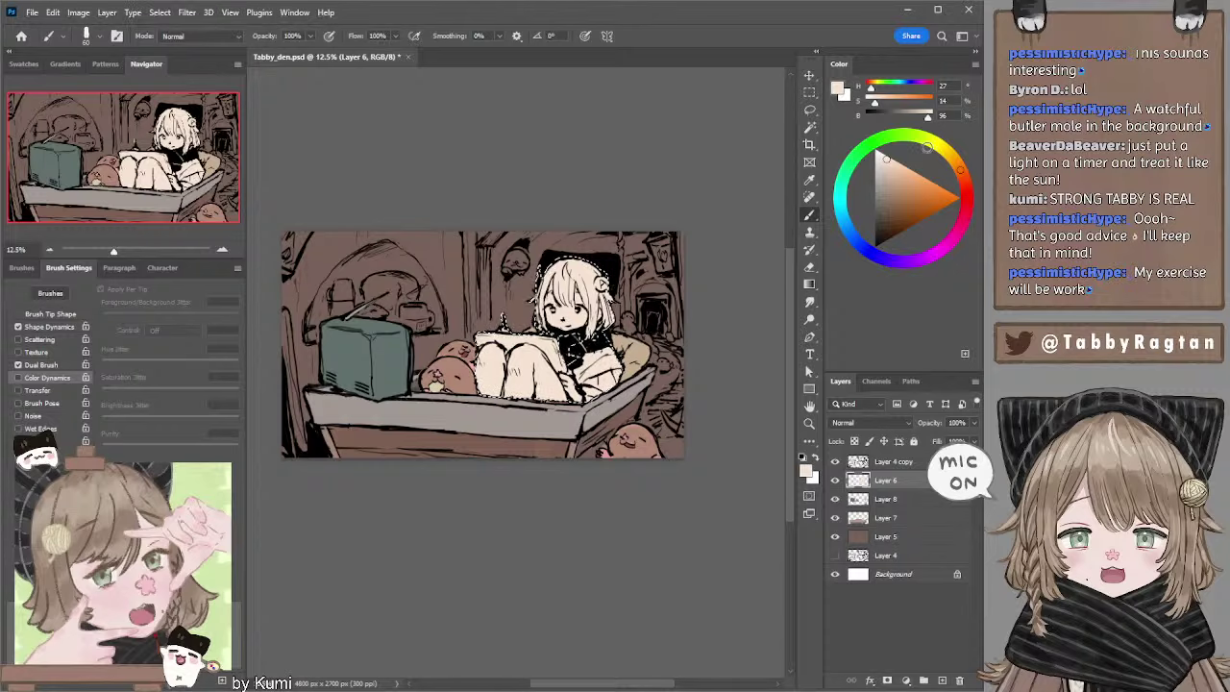
Clear the selection and add a new empty Layer 9 above Layer 6.
{"action": "key", "text": "l"}
{"action": "key", "text": "ctrl+d"}
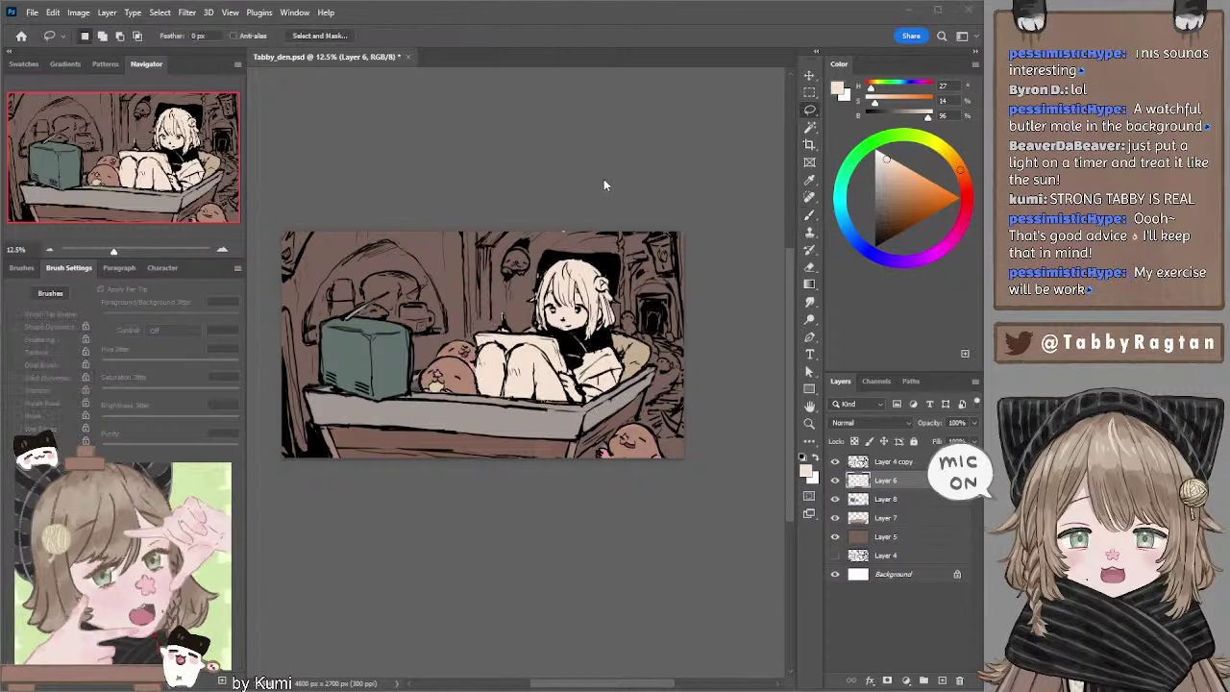
{"action": "left_click_drag", "start_coordinate": [524, 192], "coordinate": [538, 181]}
{"action": "key", "text": "b"}
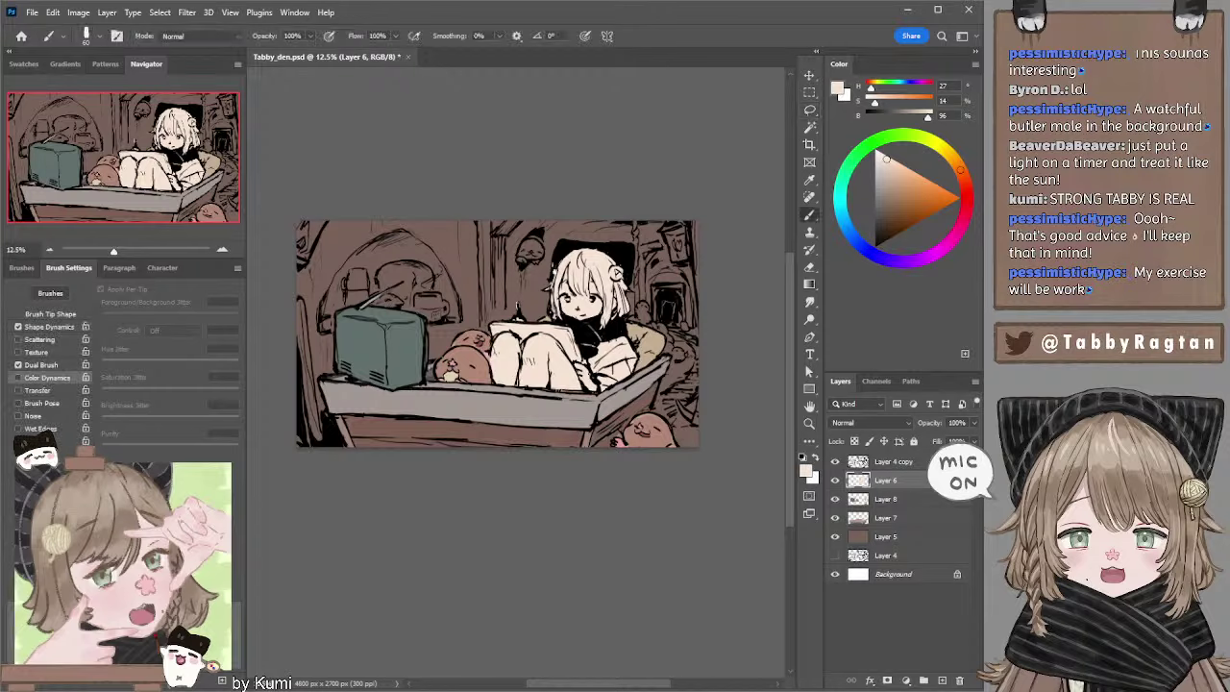
{"action": "left_click", "coordinate": [942, 679]}
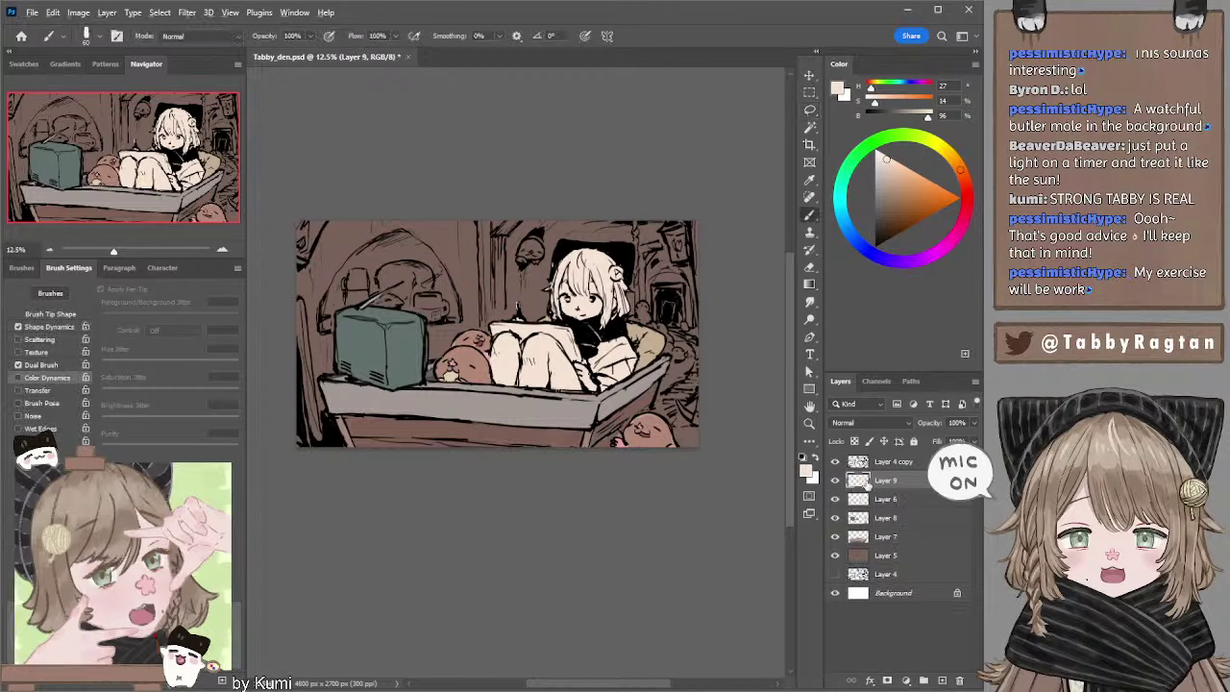
Make Layer 5 the painting layer and switch to a different brush preset.
{"action": "left_click_drag", "start_coordinate": [876, 482], "coordinate": [864, 480]}
{"action": "left_click_drag", "start_coordinate": [899, 187], "coordinate": [890, 199]}
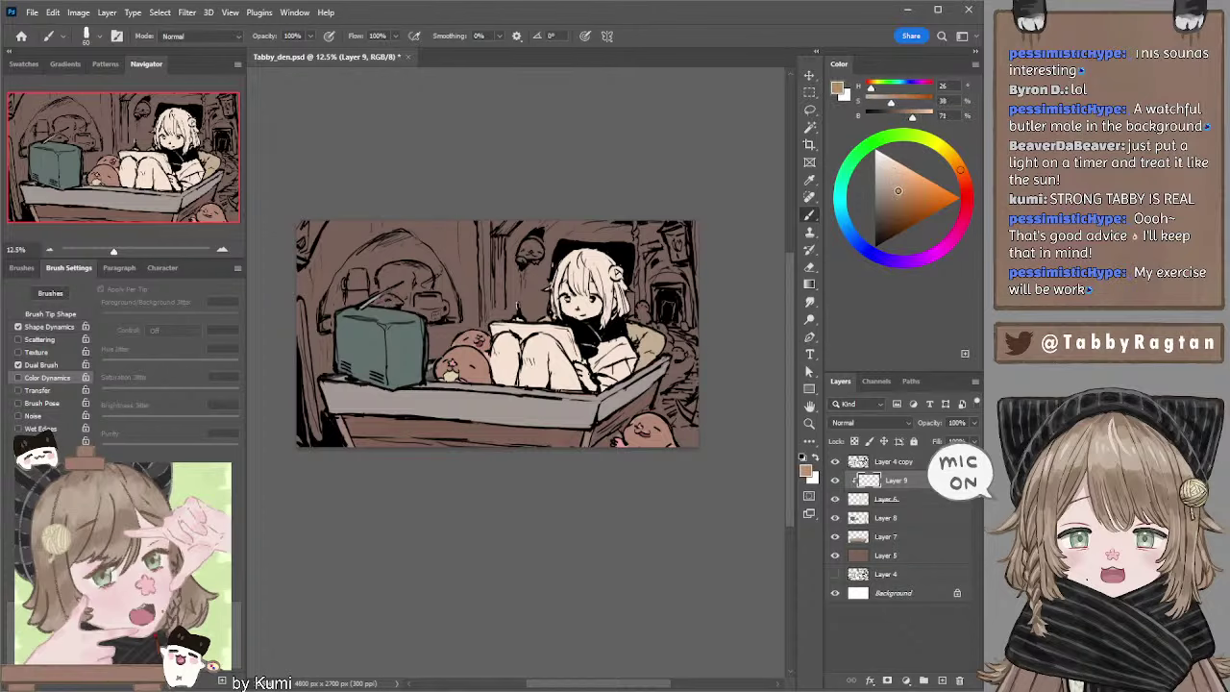
{"action": "left_click", "coordinate": [600, 243], "text": "ctrl"}
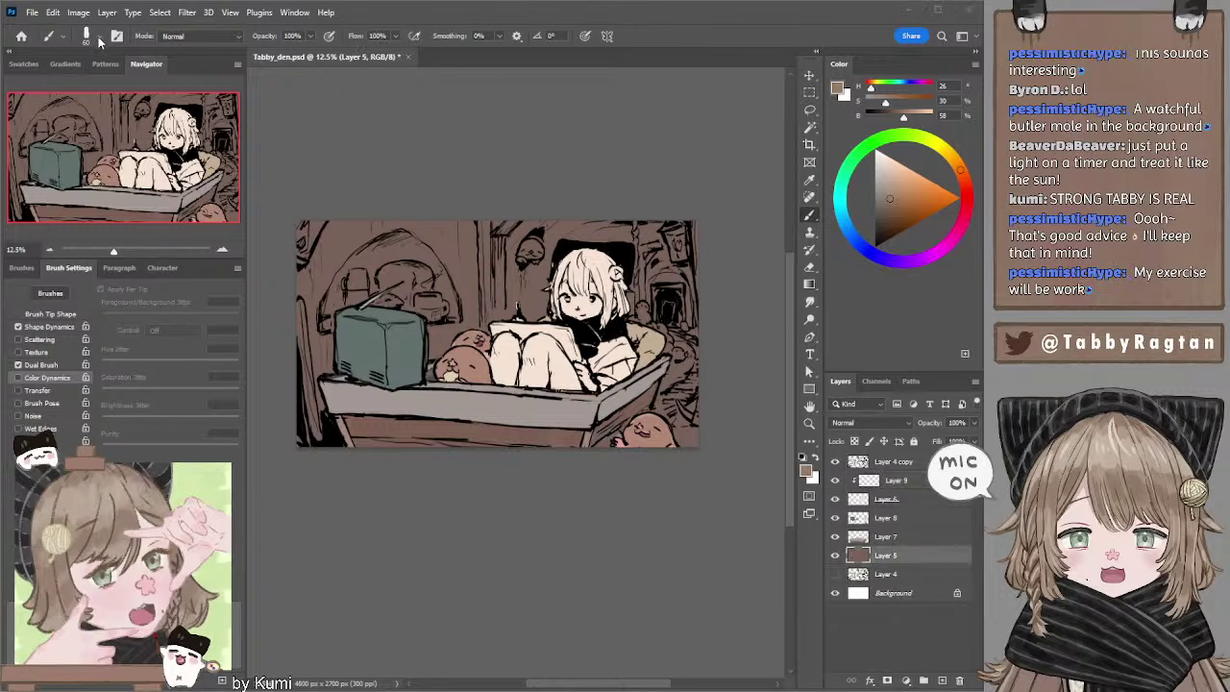
{"action": "key", "text": "period"}
{"action": "key", "text": "bracketright"}
{"action": "key", "text": "bracketright"}
{"action": "key", "text": "bracketright"}
Sample the wall's reddish brown, darken it, and paint the wall beside the window.
{"action": "left_click", "coordinate": [667, 279], "text": "alt"}
{"action": "left_click", "coordinate": [883, 216]}
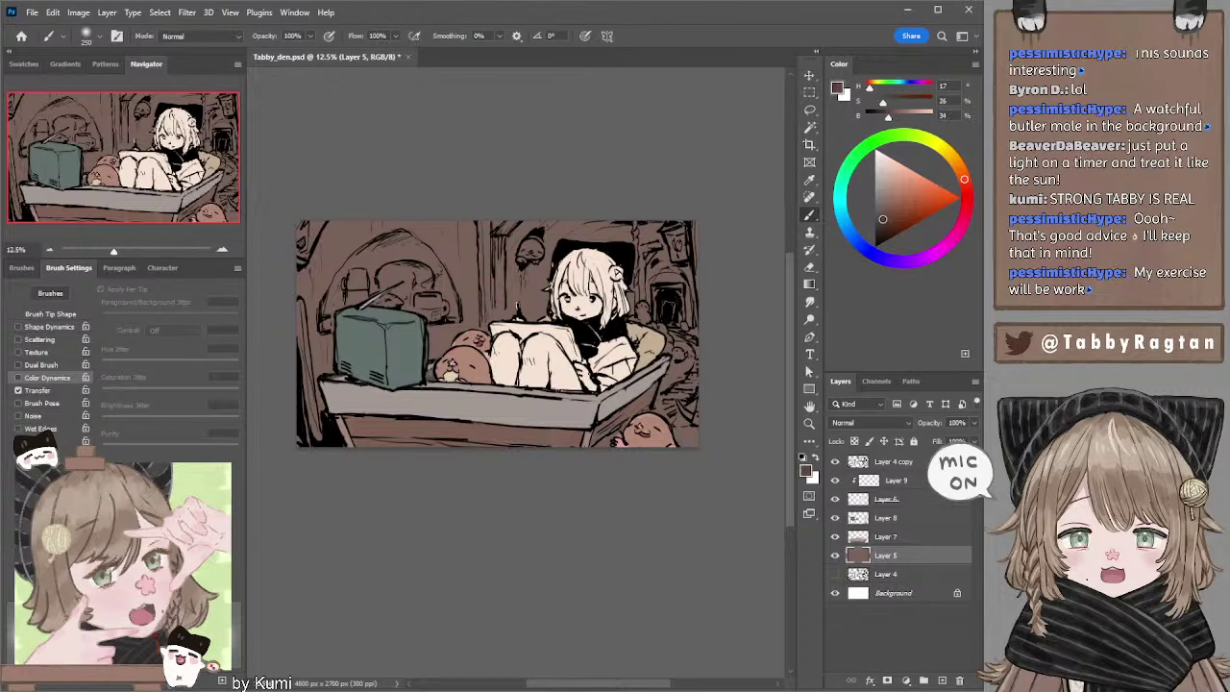
{"action": "left_click", "coordinate": [879, 219]}
{"action": "left_click", "coordinate": [882, 220]}
{"action": "key", "text": "bracketright"}
{"action": "key", "text": "bracketright"}
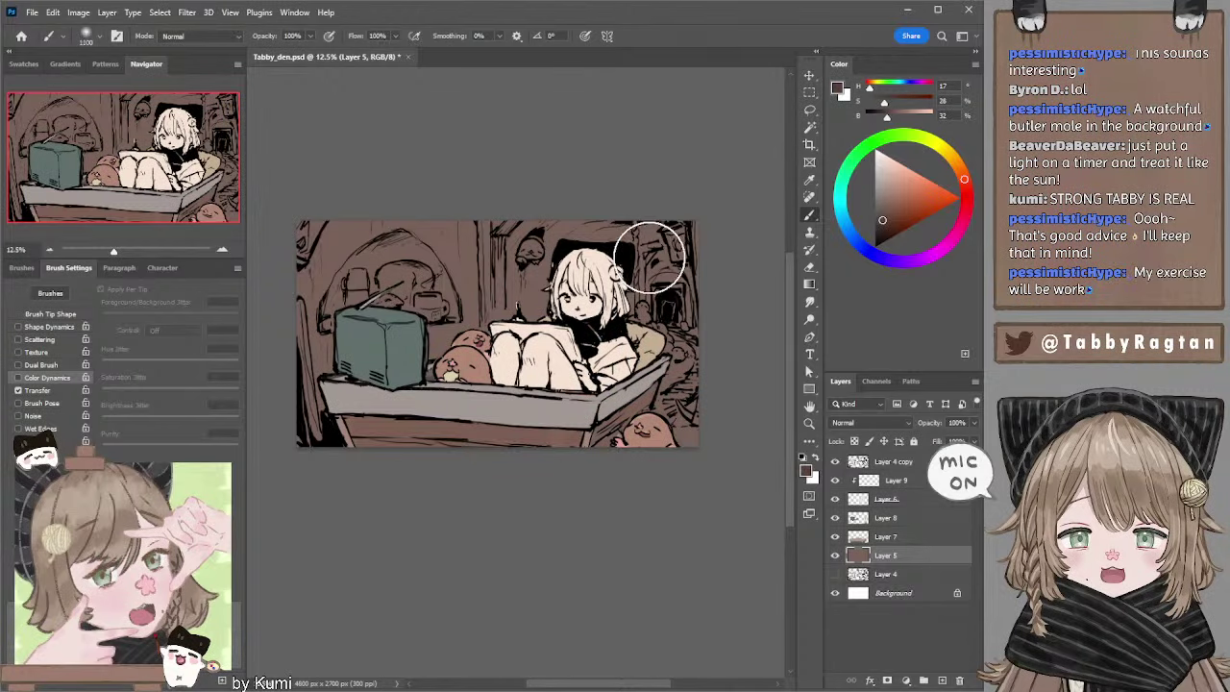
{"action": "key", "text": "bracketright"}
{"action": "key", "text": "bracketright"}
{"action": "key", "text": "bracketright"}
{"action": "left_click_drag", "start_coordinate": [638, 250], "coordinate": [650, 285]}
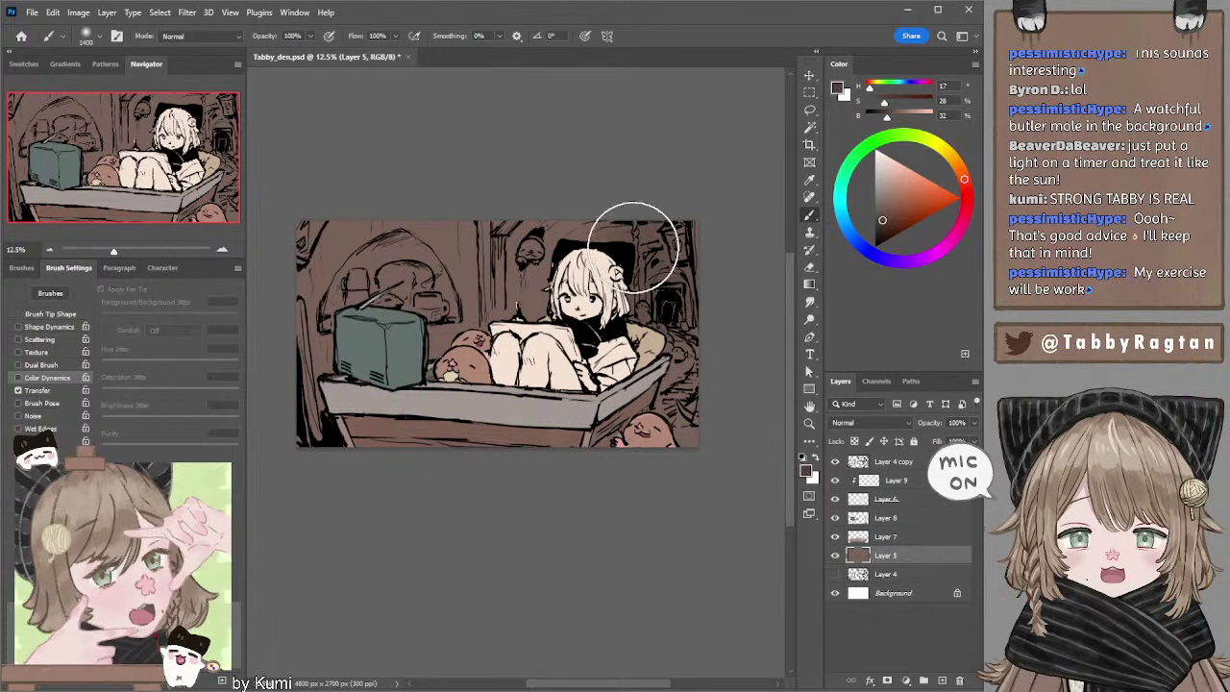
Adjust the brush size and the brown's saturation for further wall shading.
{"action": "key", "text": "bracketleft"}
{"action": "key", "text": "bracketleft"}
{"action": "key", "text": "bracketleft"}
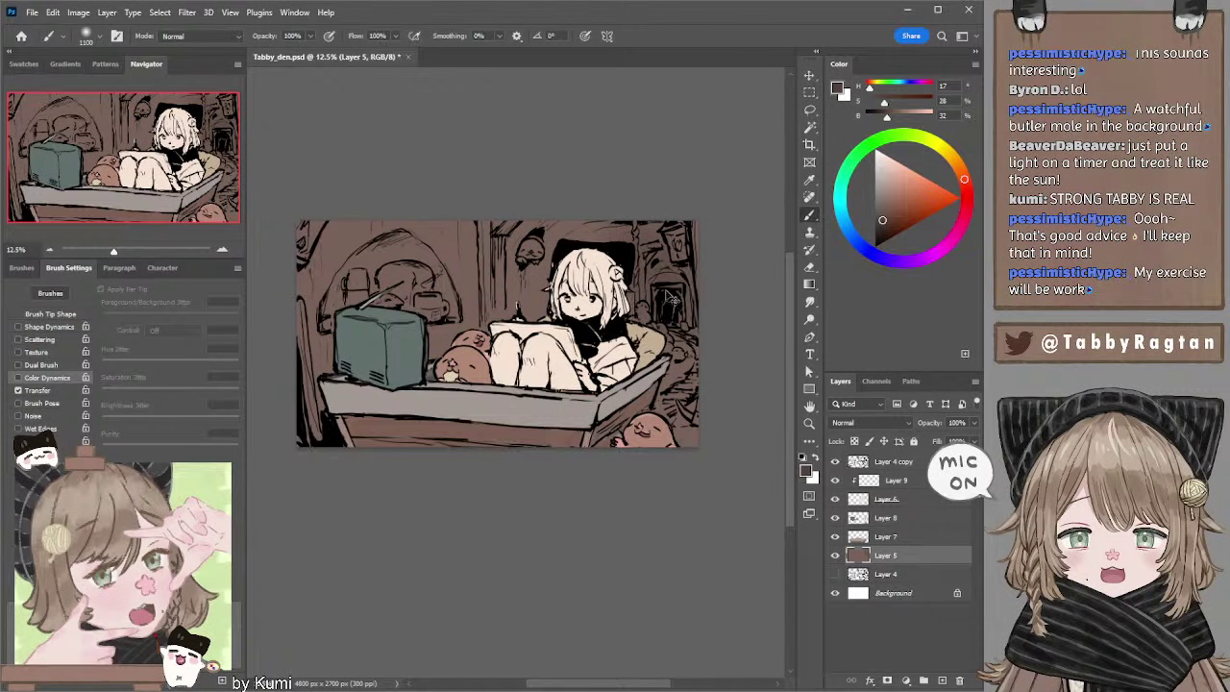
{"action": "key", "text": "bracketleft"}
{"action": "key", "text": "bracketleft"}
{"action": "key", "text": "bracketleft"}
{"action": "key", "text": "bracketleft"}
{"action": "key", "text": "bracketright"}
{"action": "key", "text": "bracketright"}
{"action": "key", "text": "bracketright"}
{"action": "key", "text": "bracketright"}
{"action": "left_click", "coordinate": [884, 220]}
{"action": "key", "text": "bracketright"}
{"action": "key", "text": "bracketright"}
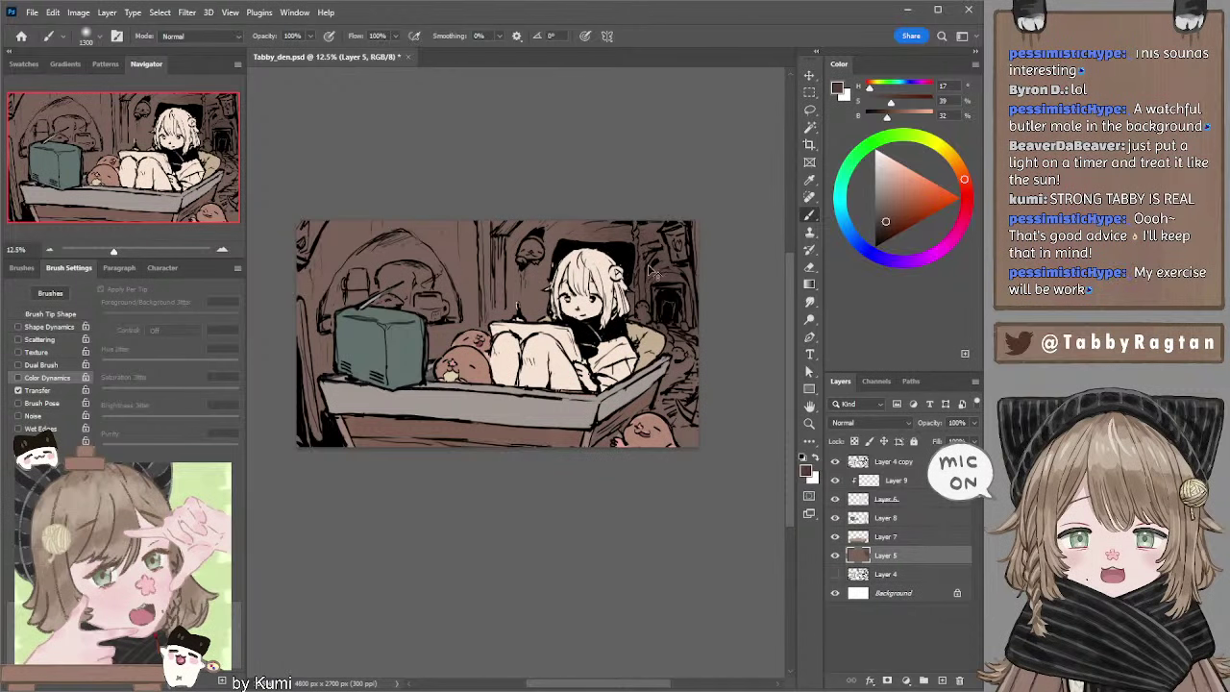
{"action": "key", "text": "bracketleft"}
{"action": "key", "text": "bracketleft"}
{"action": "key", "text": "bracketleft"}
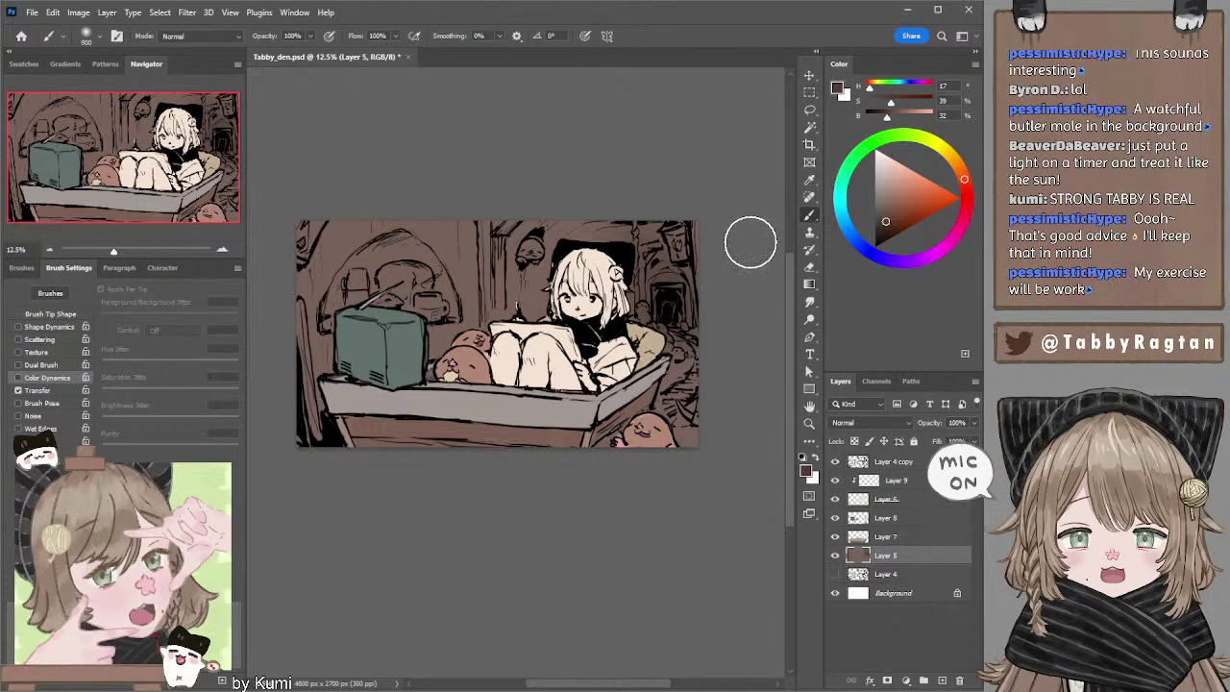
Restore the textured brush preset and make Layer 9 the painting layer.
{"action": "key", "text": "l"}
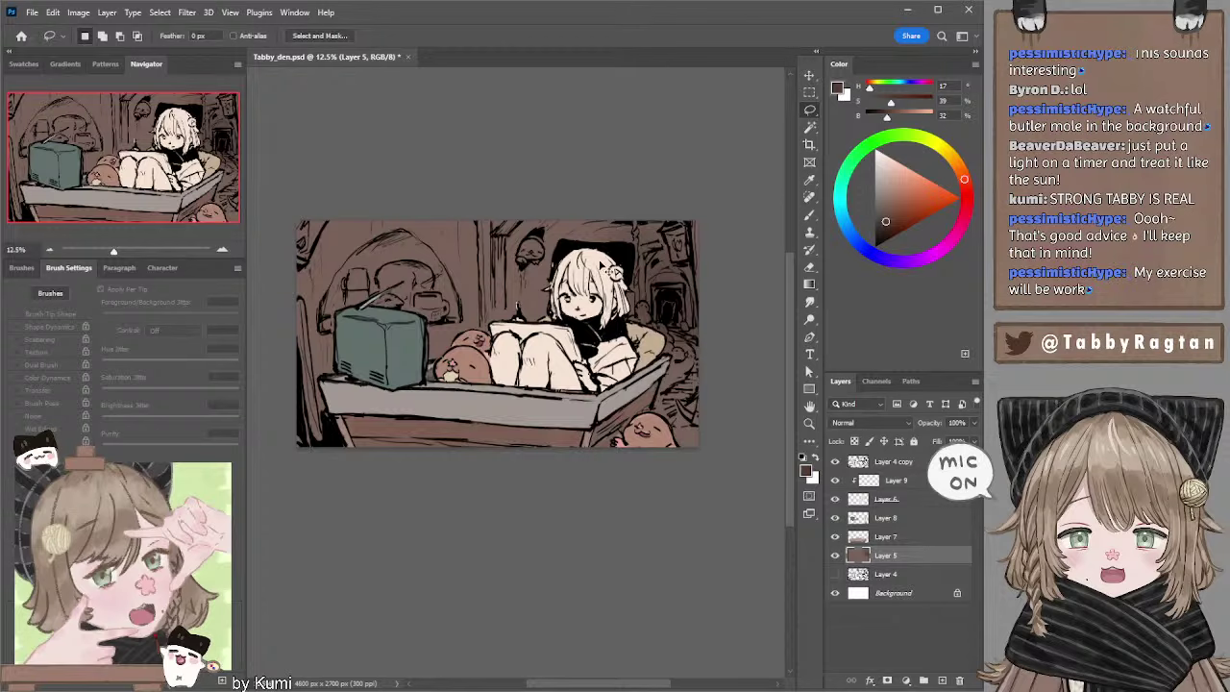
{"action": "left_click", "coordinate": [604, 271], "text": "ctrl"}
{"action": "key", "text": "b"}
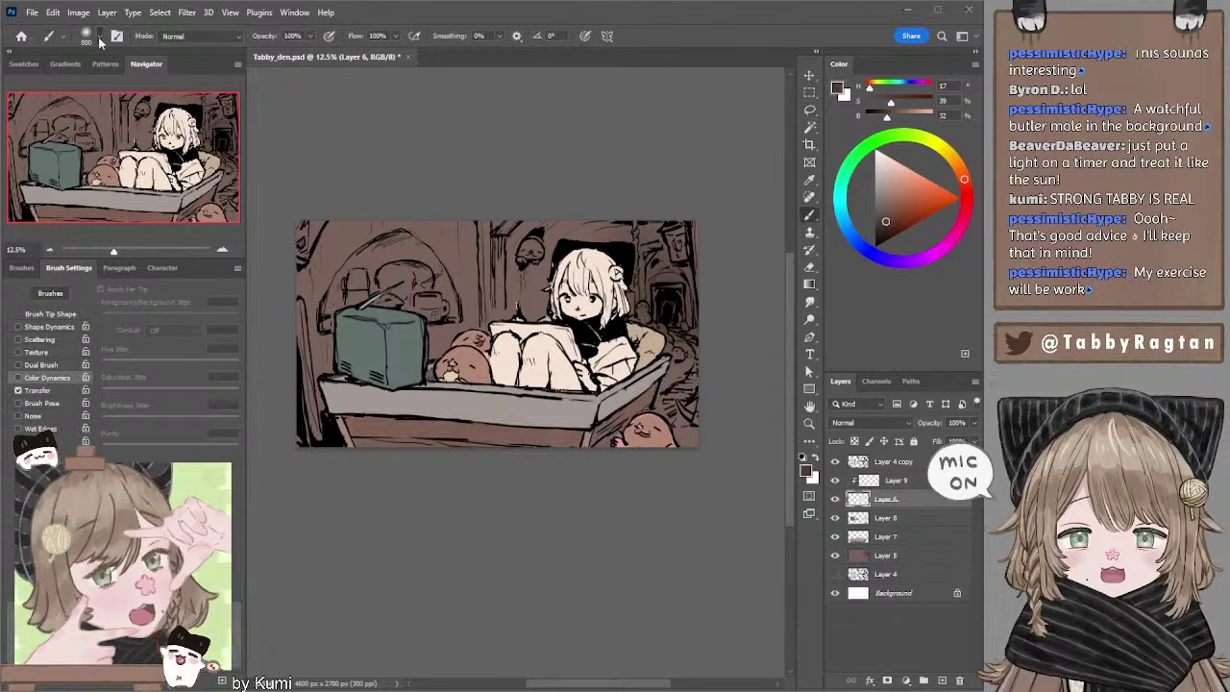
{"action": "key", "text": "."}
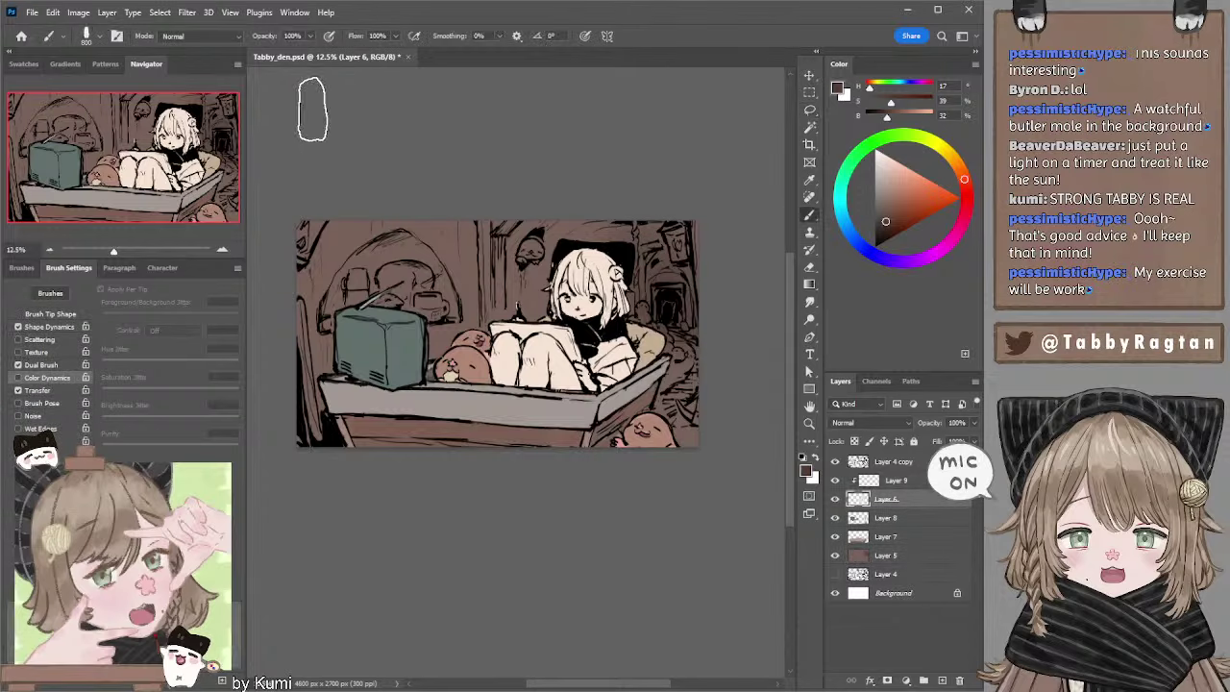
{"action": "left_click", "coordinate": [876, 481]}
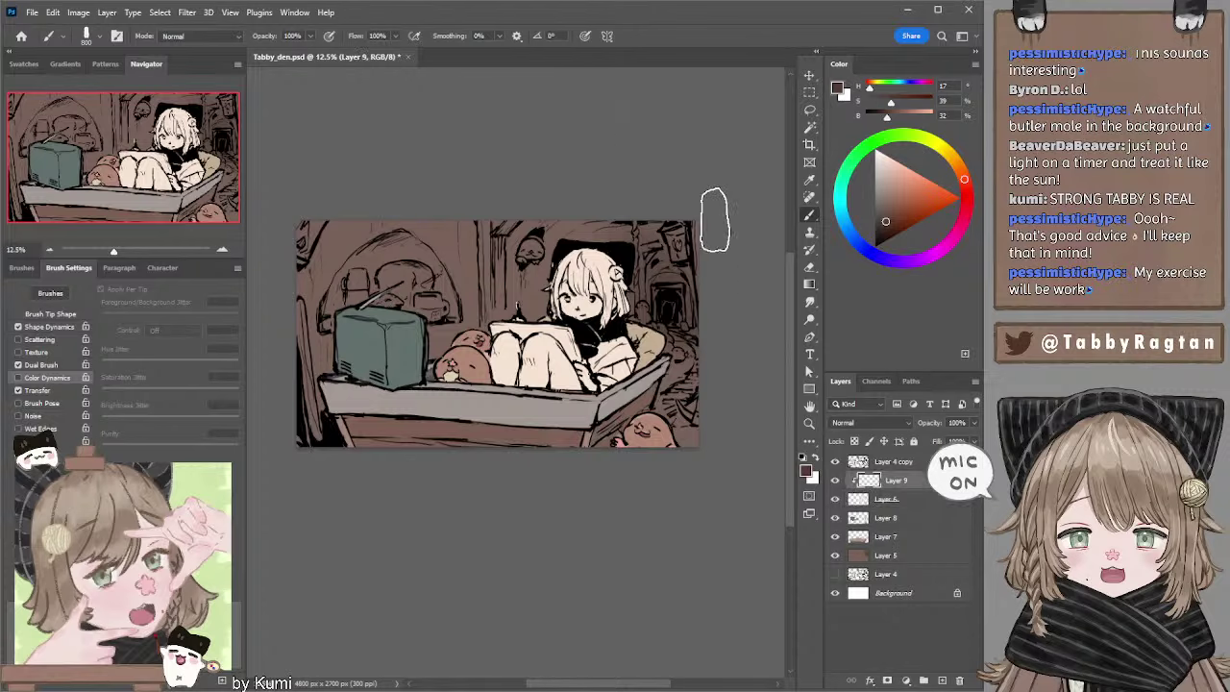
{"action": "left_click_drag", "start_coordinate": [637, 123], "coordinate": [620, 131]}
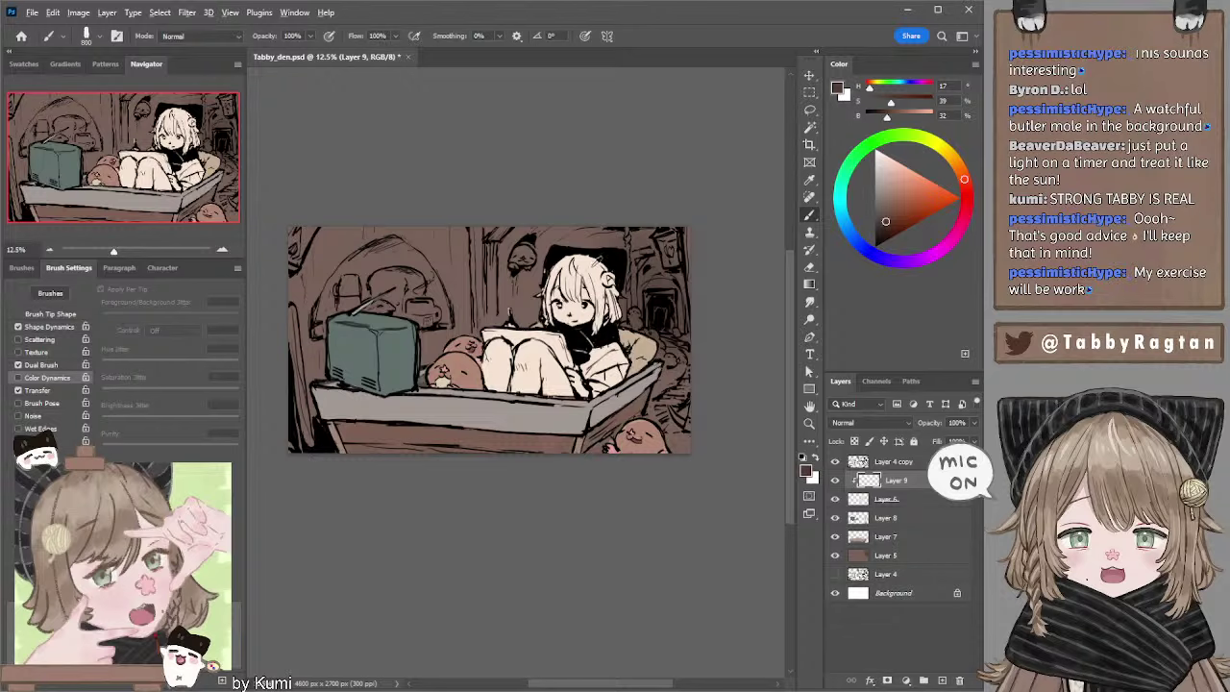
Pick a mid brown and paint darker strands across the girl's hair.
{"action": "left_click", "coordinate": [601, 256], "text": "alt"}
{"action": "left_click_drag", "start_coordinate": [891, 189], "coordinate": [886, 198]}
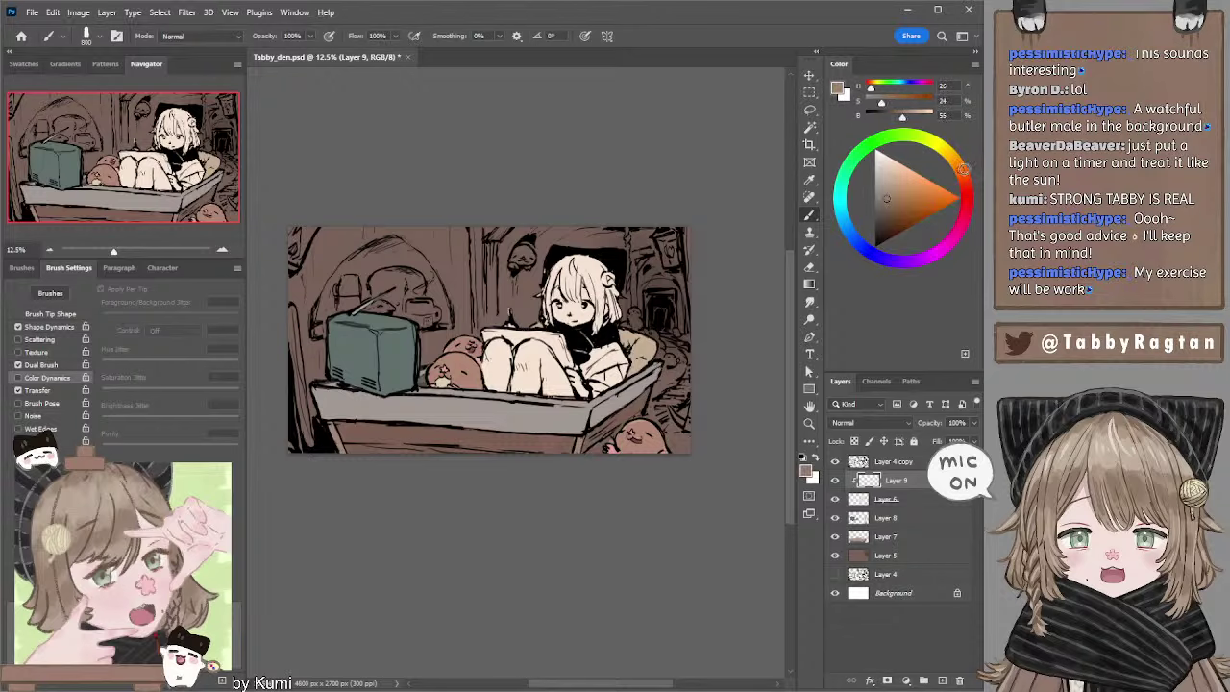
{"action": "mouse_move", "coordinate": [583, 248]}
{"action": "left_mouse_down"}
{"action": "mouse_move", "coordinate": [594, 311]}
{"action": "mouse_move", "coordinate": [588, 292]}
{"action": "left_mouse_up"}
{"action": "key", "text": "ctrl+z"}
{"action": "left_click_drag", "start_coordinate": [887, 197], "coordinate": [888, 195]}
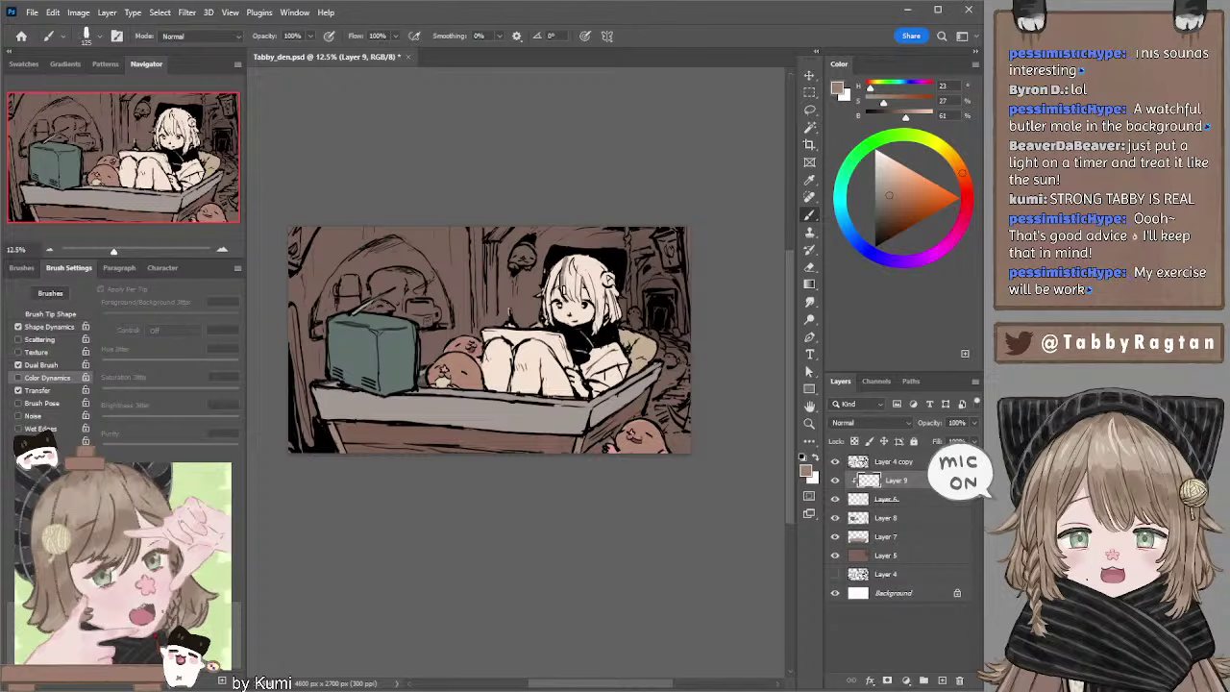
{"action": "mouse_move", "coordinate": [567, 273]}
{"action": "left_mouse_down"}
{"action": "mouse_move", "coordinate": [567, 300]}
{"action": "mouse_move", "coordinate": [578, 306]}
{"action": "mouse_move", "coordinate": [569, 279]}
{"action": "mouse_move", "coordinate": [589, 275]}
{"action": "mouse_move", "coordinate": [599, 302]}
{"action": "left_mouse_up"}
{"action": "mouse_move", "coordinate": [592, 252]}
{"action": "left_mouse_down"}
{"action": "mouse_move", "coordinate": [609, 281]}
{"action": "mouse_move", "coordinate": [536, 299]}
{"action": "left_mouse_up"}
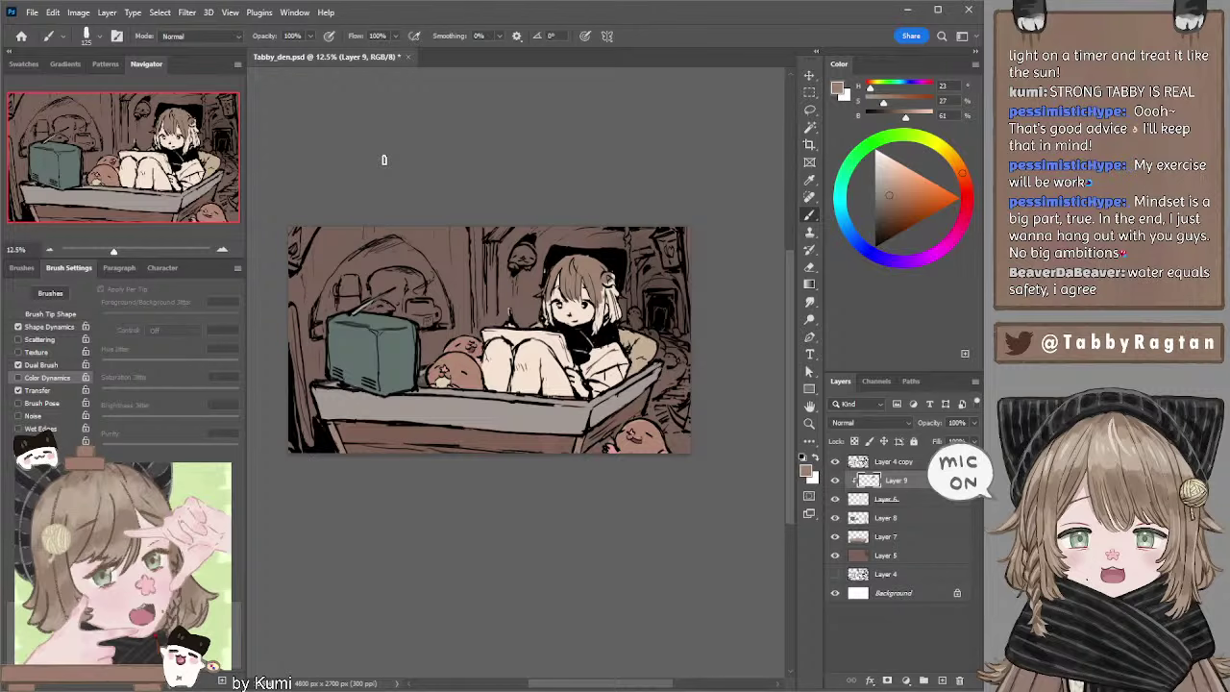
With a fine-tipped brush, add hair strands beside her face and more dark strokes.
{"action": "left_click", "coordinate": [582, 259], "text": "alt"}
{"action": "key", "text": "bracketleft"}
{"action": "key", "text": "bracketleft"}
{"action": "key", "text": "bracketleft"}
{"action": "left_click_drag", "start_coordinate": [548, 296], "coordinate": [544, 323]}
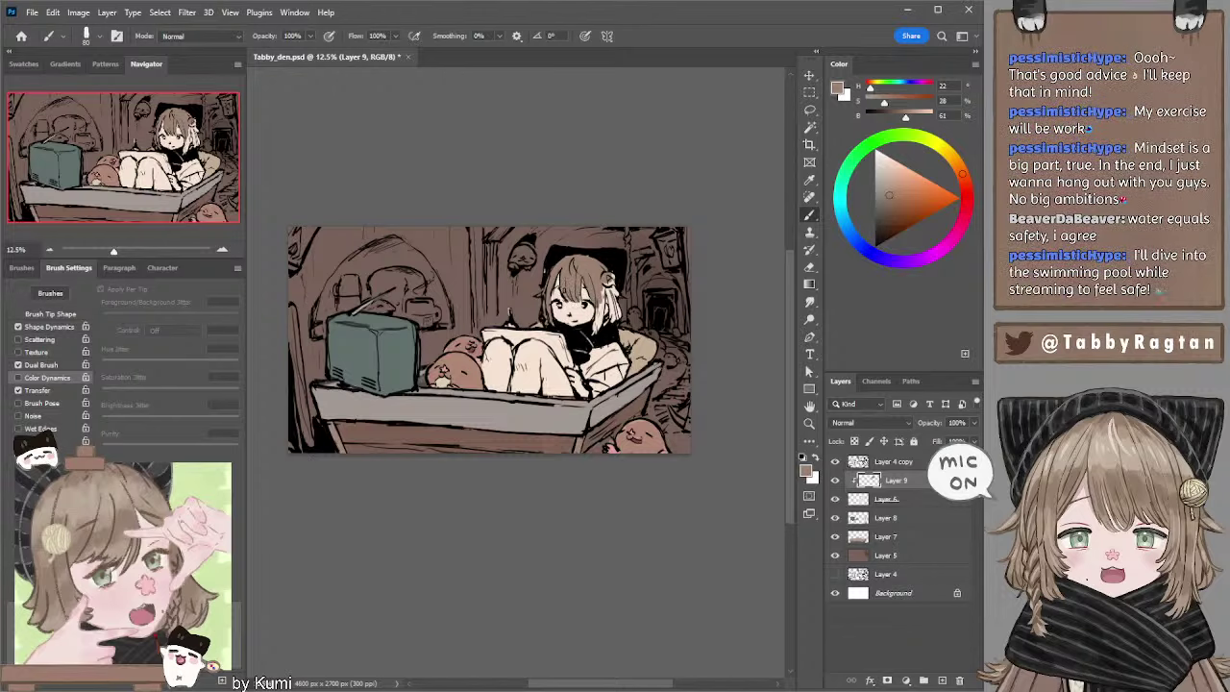
{"action": "mouse_move", "coordinate": [598, 305]}
{"action": "left_mouse_down"}
{"action": "mouse_move", "coordinate": [598, 336]}
{"action": "mouse_move", "coordinate": [601, 290]}
{"action": "left_mouse_up"}
{"action": "key", "text": "bracketright"}
{"action": "key", "text": "bracketleft"}
{"action": "key", "text": "bracketleft"}
{"action": "left_click_drag", "start_coordinate": [617, 286], "coordinate": [614, 321]}
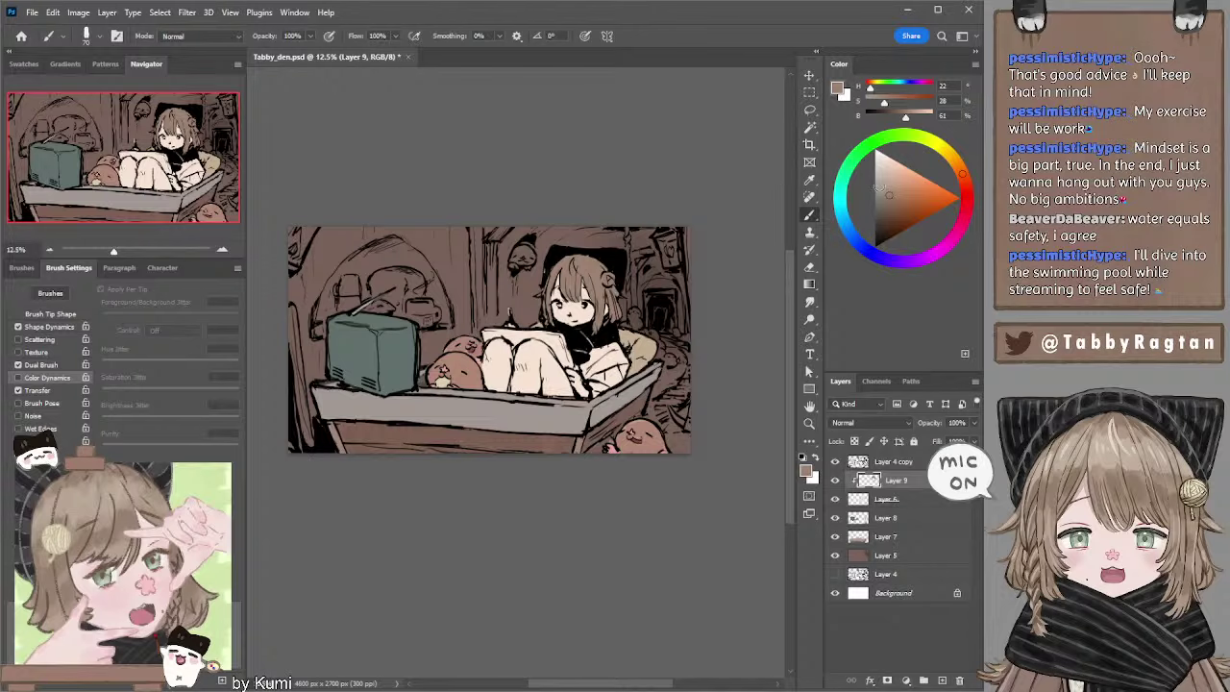
Give the girl's hair clip a light yellow highlight.
{"action": "left_click", "coordinate": [889, 171]}
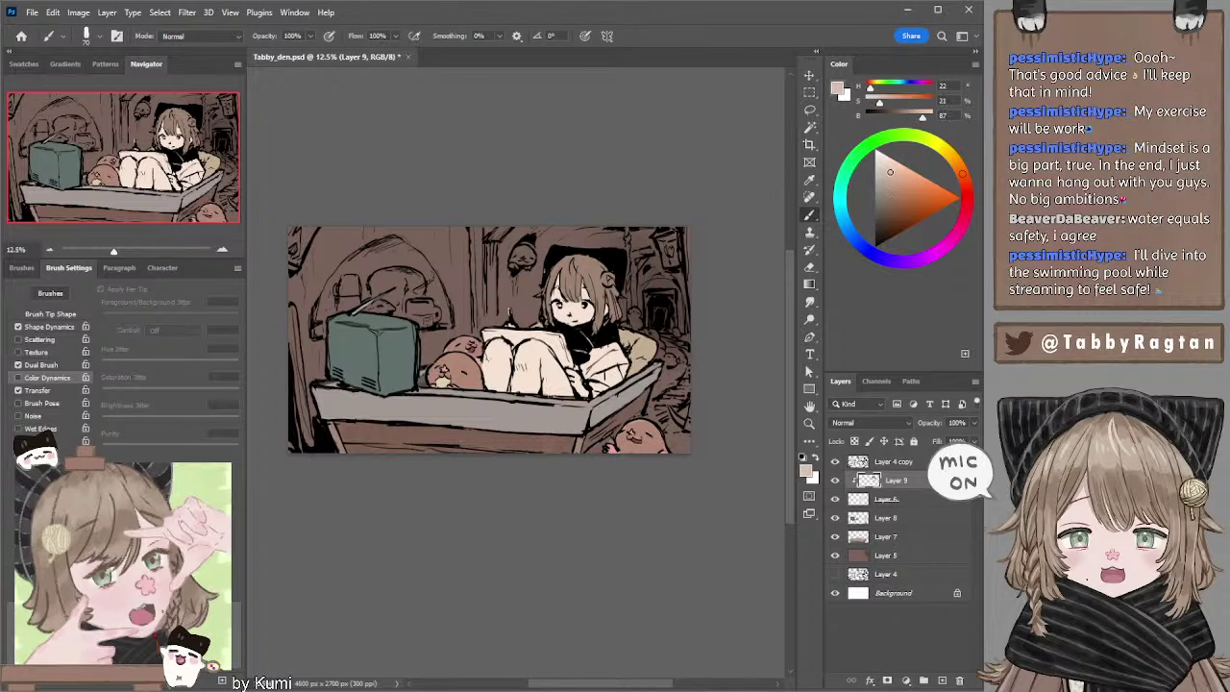
{"action": "left_click_drag", "start_coordinate": [961, 171], "coordinate": [950, 154]}
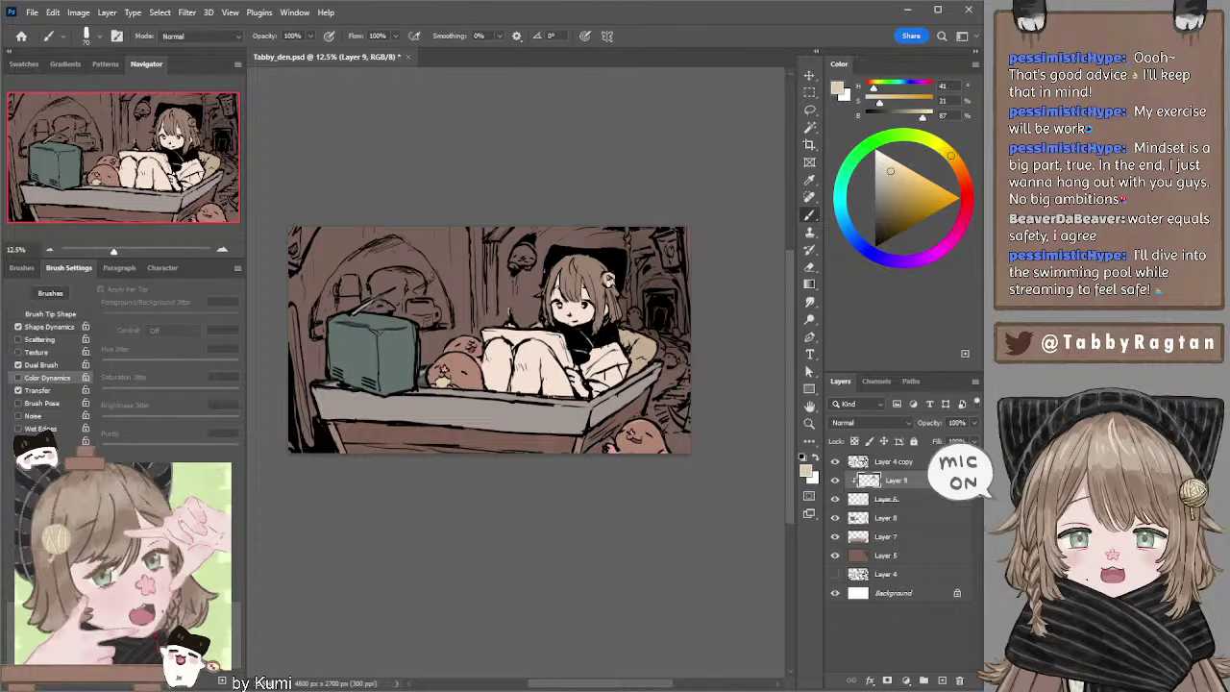
{"action": "left_click_drag", "start_coordinate": [607, 278], "coordinate": [610, 276]}
{"action": "left_click", "coordinate": [597, 264], "text": "alt"}
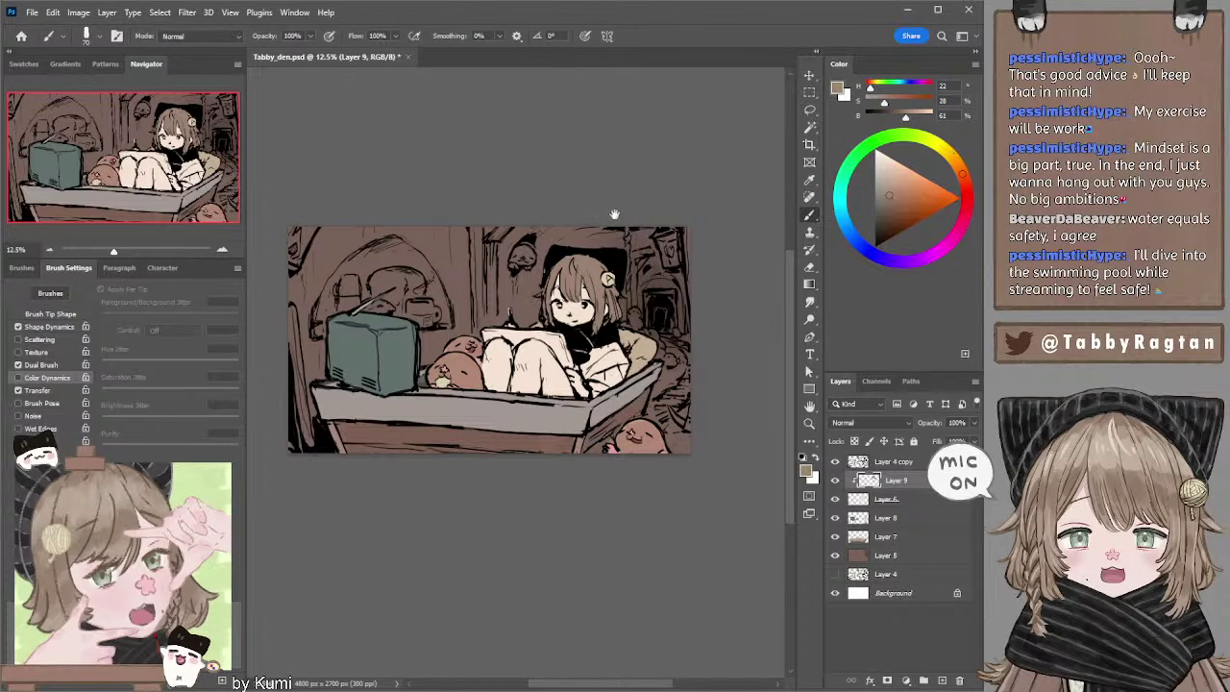
{"action": "left_click_drag", "start_coordinate": [600, 215], "coordinate": [612, 213]}
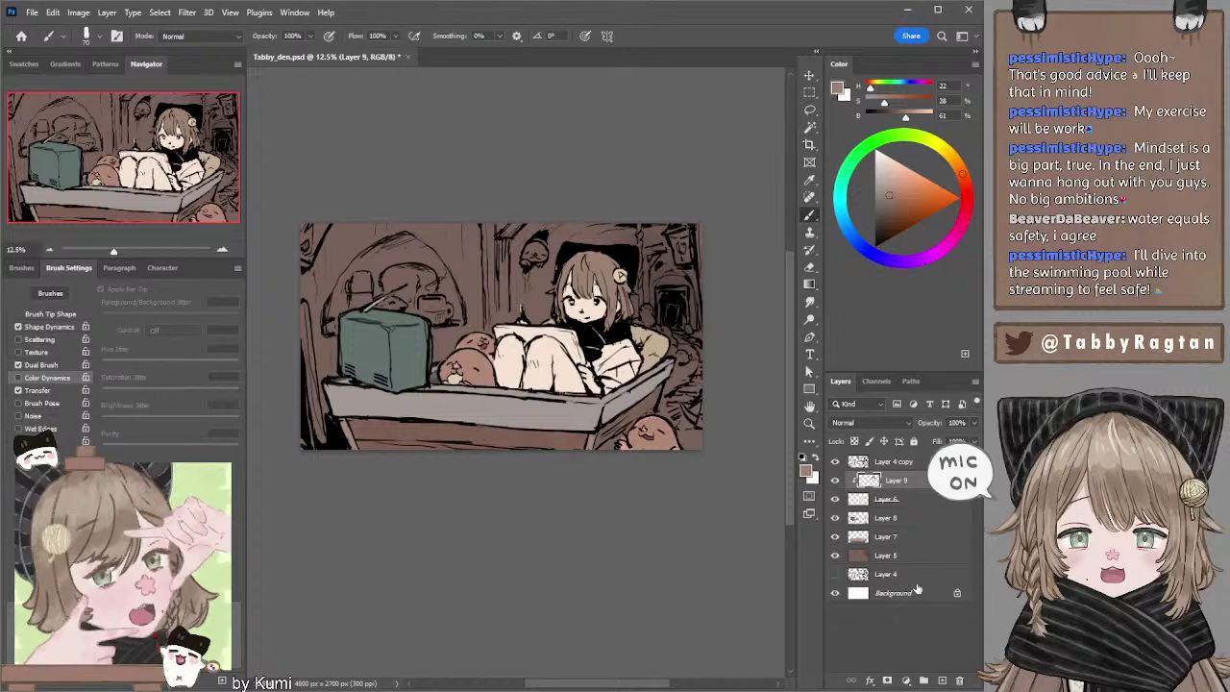
Add a new Layer 10 and sample the face's cream, shifted toward yellow.
{"action": "left_click", "coordinate": [940, 678]}
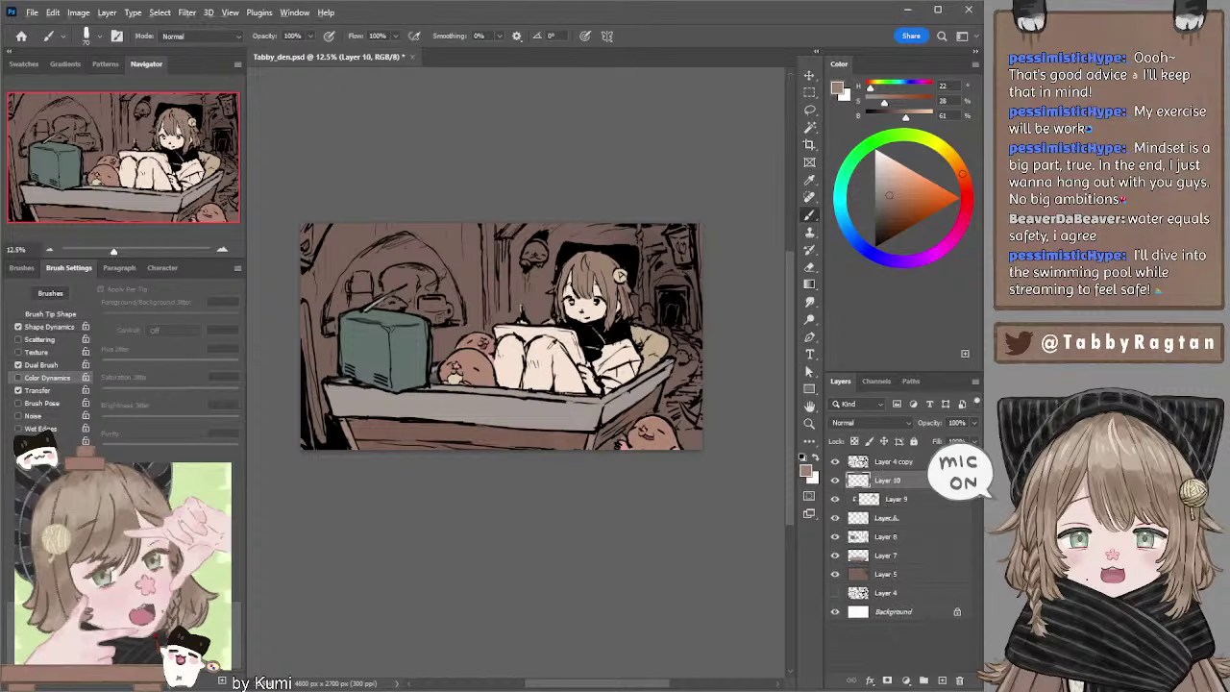
{"action": "left_click", "coordinate": [587, 305], "text": "alt"}
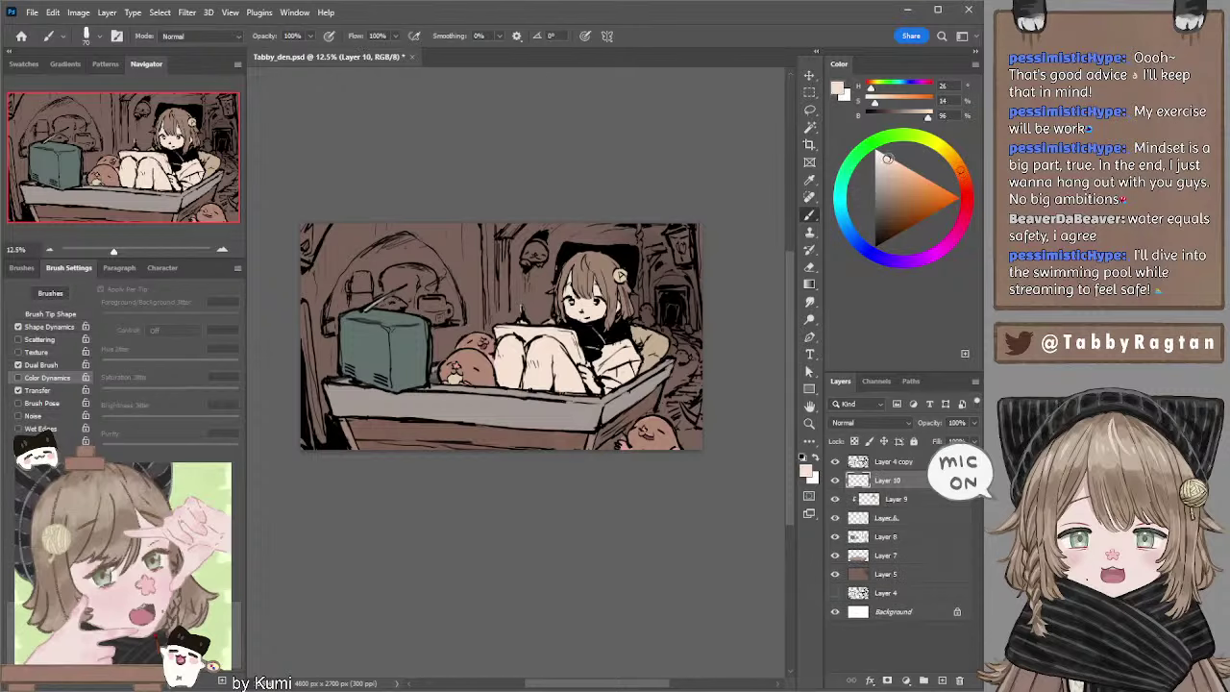
{"action": "left_click_drag", "start_coordinate": [947, 157], "coordinate": [950, 151]}
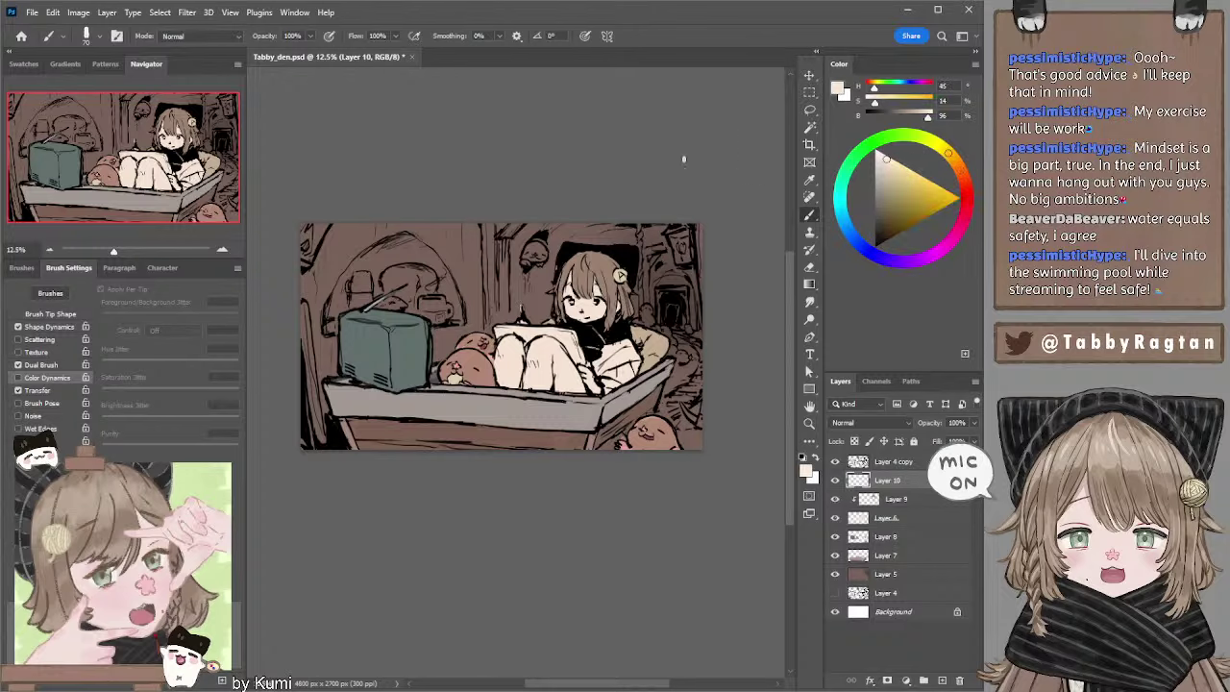
{"action": "key", "text": "bracketright"}
{"action": "key", "text": "bracketright"}
Paint cream lanterns in the top-left and top-right corners, then return to Layer 9.
{"action": "left_click_drag", "start_coordinate": [307, 245], "coordinate": [323, 227]}
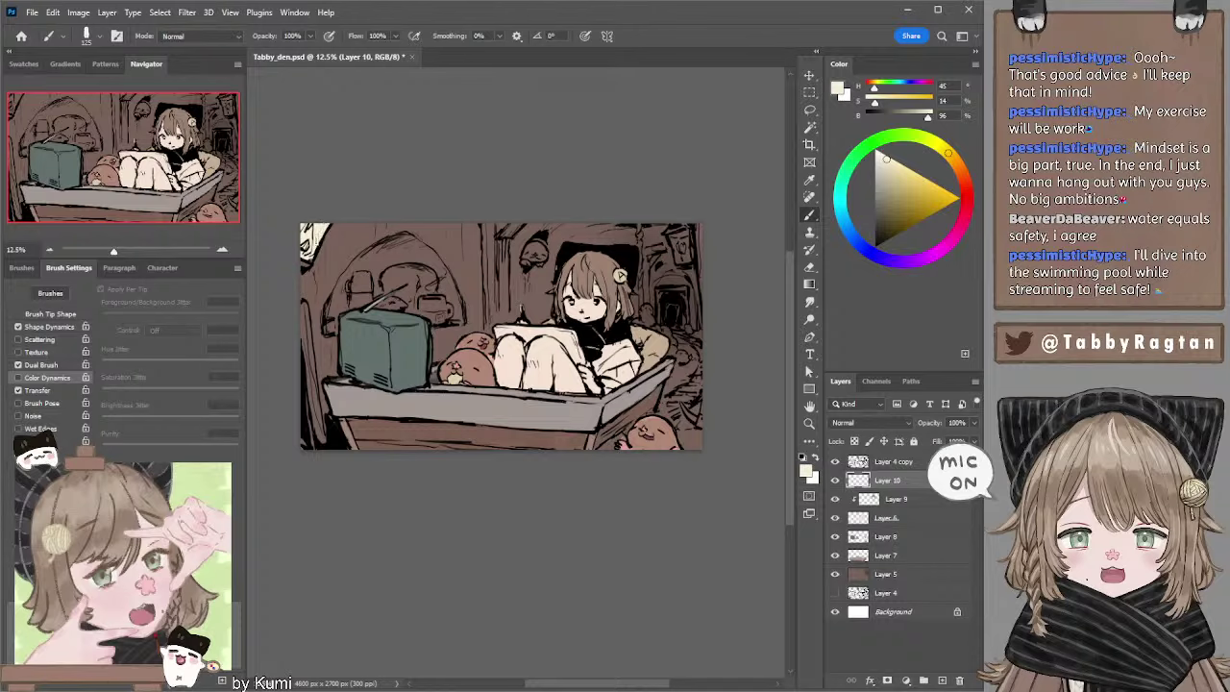
{"action": "key", "text": "bracketleft"}
{"action": "mouse_move", "coordinate": [677, 250]}
{"action": "left_mouse_down"}
{"action": "mouse_move", "coordinate": [673, 230]}
{"action": "mouse_move", "coordinate": [680, 262]}
{"action": "mouse_move", "coordinate": [680, 241]}
{"action": "mouse_move", "coordinate": [690, 247]}
{"action": "mouse_move", "coordinate": [684, 262]}
{"action": "mouse_move", "coordinate": [684, 219]}
{"action": "left_mouse_up"}
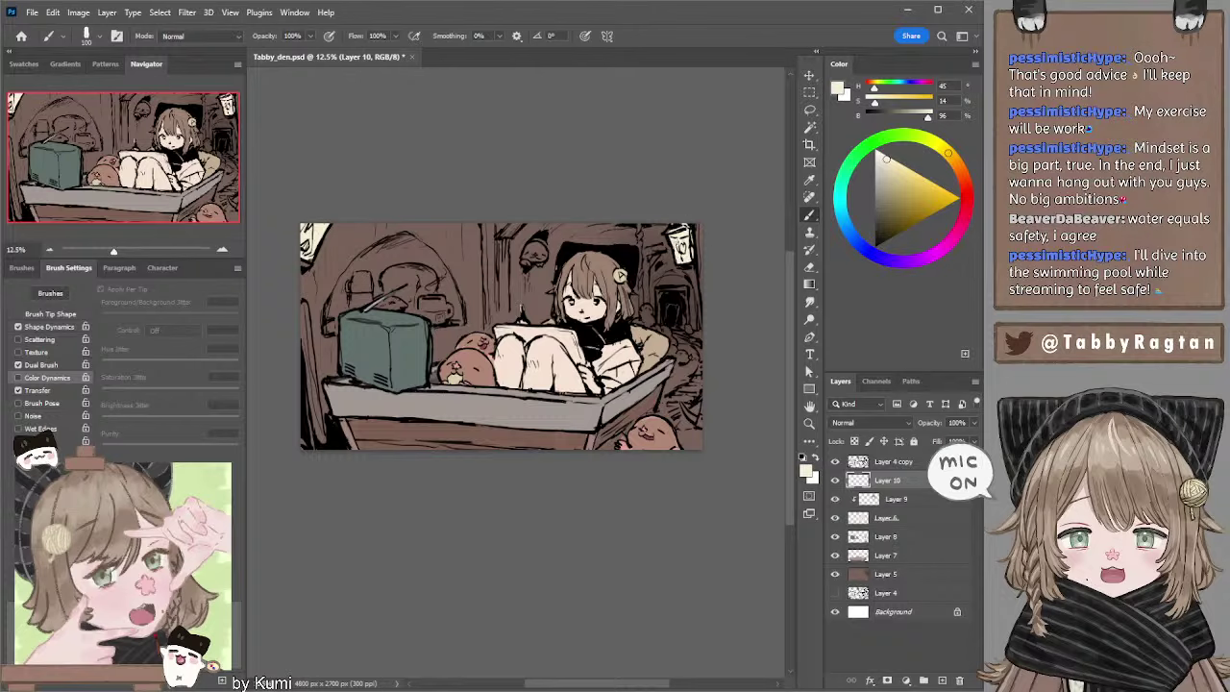
{"action": "left_click_drag", "start_coordinate": [682, 246], "coordinate": [697, 261]}
{"action": "key", "text": "alt+bracketleft"}
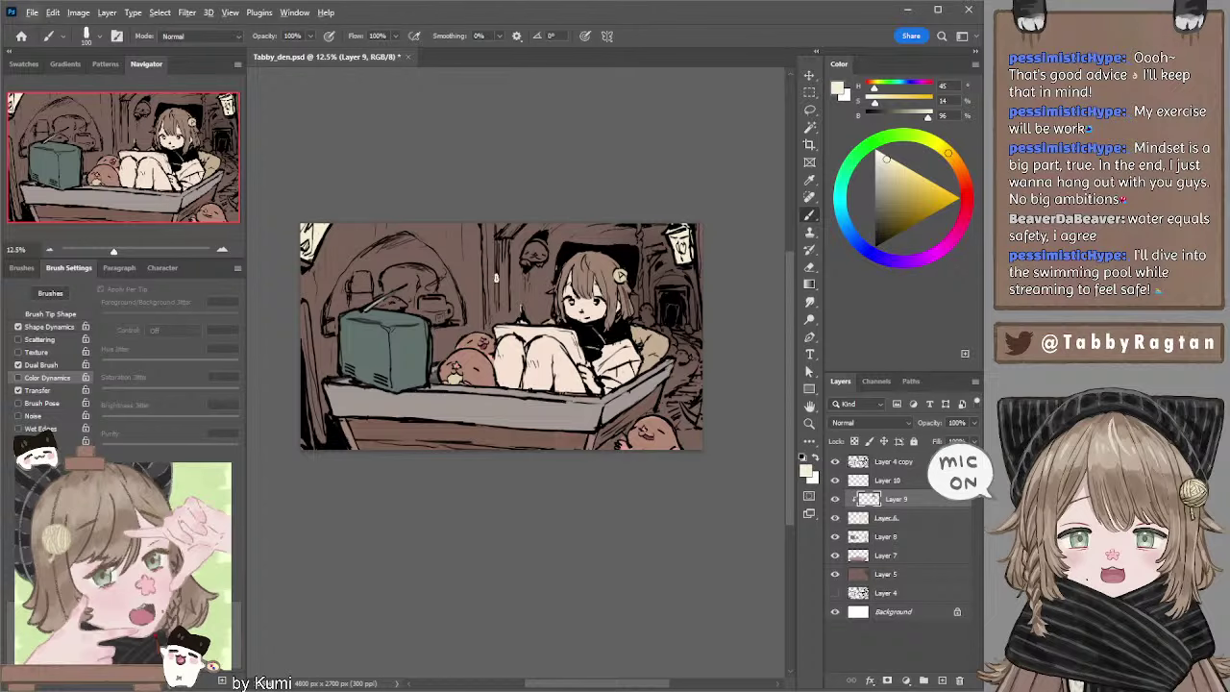
On Layer 6, paint the tablet on her knees mid brown and darken its right edge.
{"action": "left_click", "coordinate": [601, 317], "text": "ctrl"}
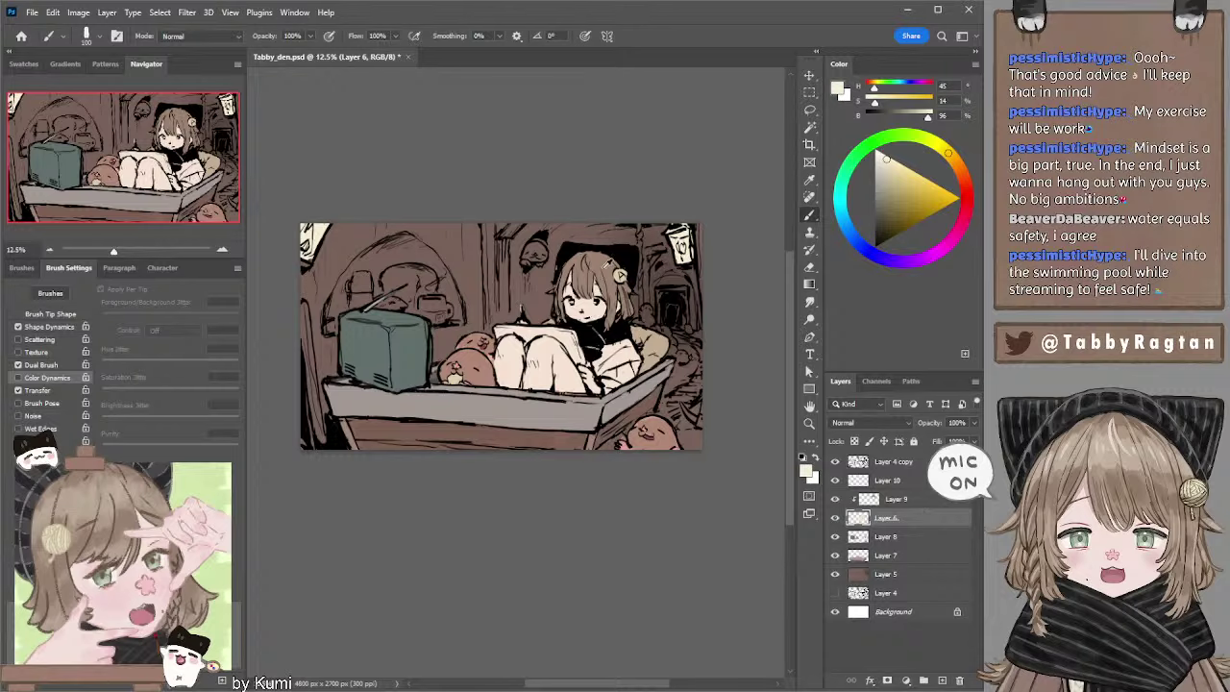
{"action": "left_click", "coordinate": [609, 260], "text": "alt"}
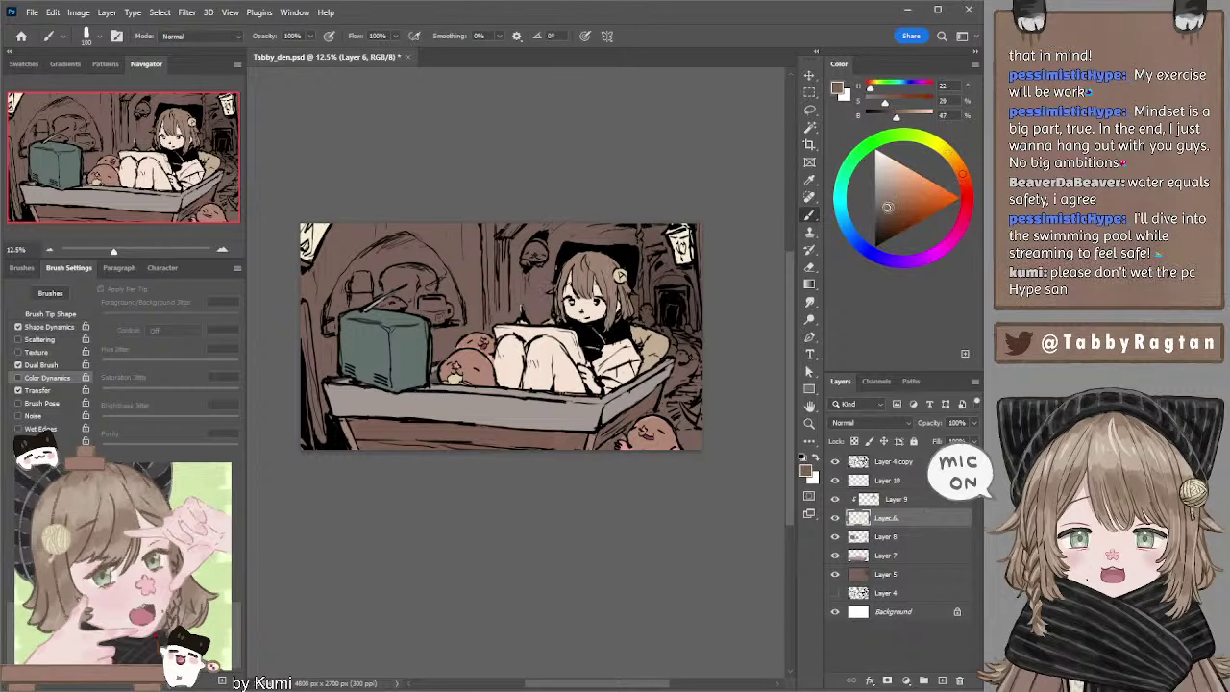
{"action": "key", "text": "bracketright"}
{"action": "key", "text": "bracketright"}
{"action": "key", "text": "bracketright"}
{"action": "key", "text": "bracketleft"}
{"action": "key", "text": "bracketleft"}
{"action": "mouse_move", "coordinate": [494, 331]}
{"action": "left_mouse_down"}
{"action": "mouse_move", "coordinate": [571, 344]}
{"action": "mouse_move", "coordinate": [578, 369]}
{"action": "left_mouse_up"}
{"action": "key", "text": "bracketleft"}
{"action": "key", "text": "bracketleft"}
{"action": "mouse_move", "coordinate": [548, 326]}
{"action": "left_mouse_down"}
{"action": "mouse_move", "coordinate": [574, 334]}
{"action": "mouse_move", "coordinate": [580, 361]}
{"action": "left_mouse_up"}
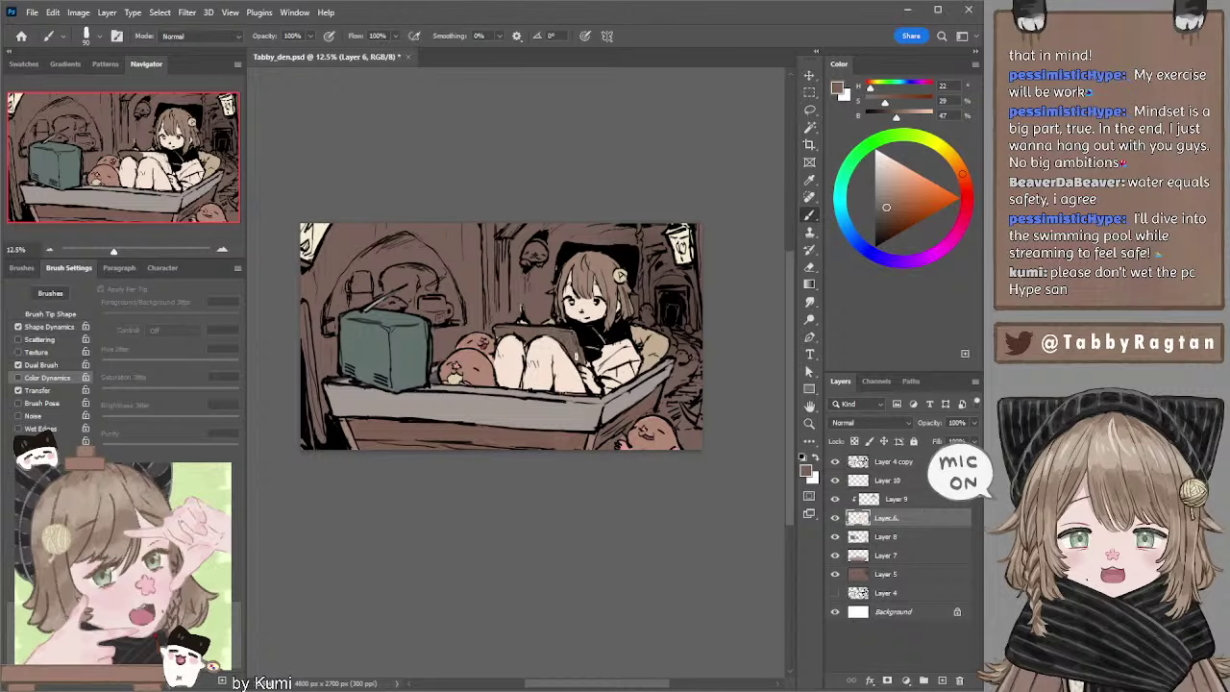
On Layer 9, add dark strokes along the tablet's edges.
{"action": "key", "text": "e"}
{"action": "key", "text": "b"}
{"action": "left_click", "coordinate": [889, 500]}
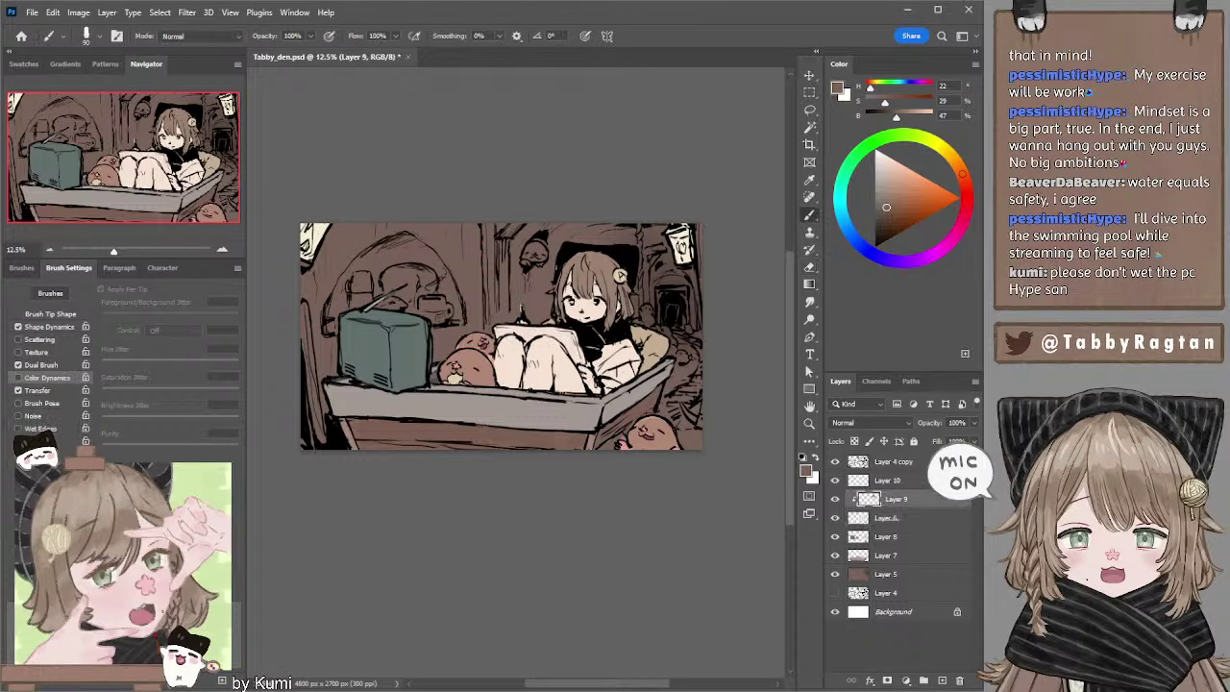
{"action": "key", "text": "bracketright"}
{"action": "key", "text": "bracketright"}
{"action": "mouse_move", "coordinate": [496, 327]}
{"action": "left_mouse_down"}
{"action": "mouse_move", "coordinate": [563, 324]}
{"action": "mouse_move", "coordinate": [583, 363]}
{"action": "left_mouse_up"}
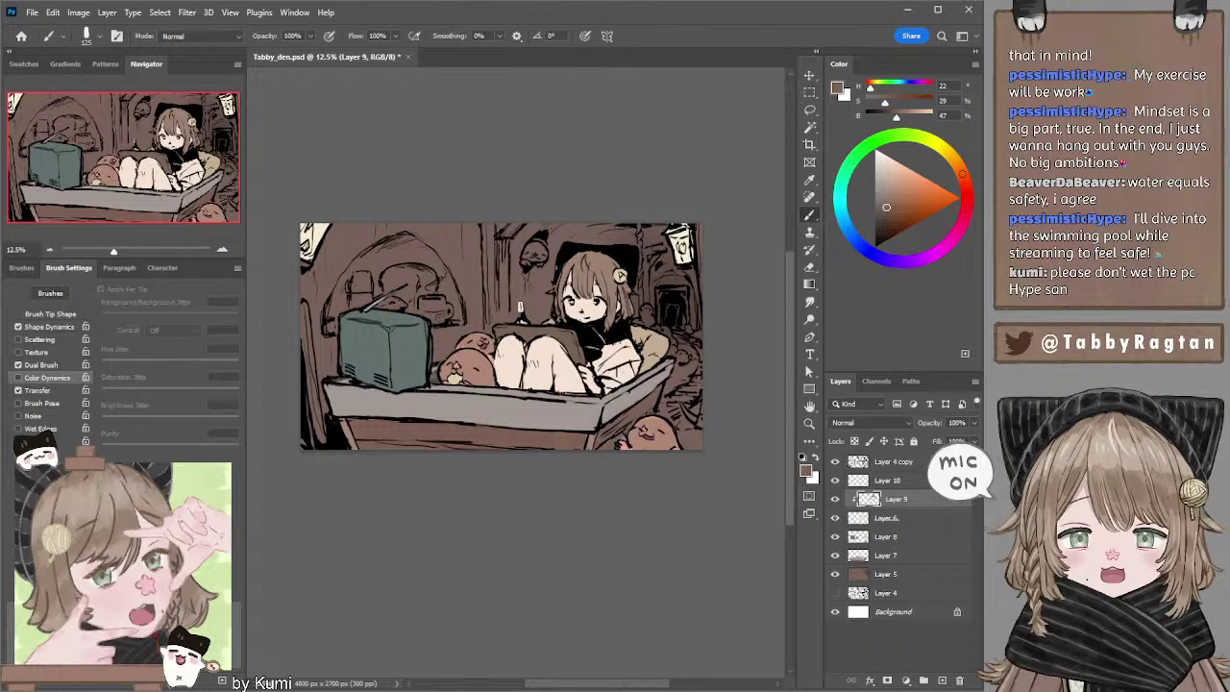
{"action": "key", "text": "bracketleft"}
{"action": "key", "text": "bracketleft"}
{"action": "left_click_drag", "start_coordinate": [570, 333], "coordinate": [565, 331]}
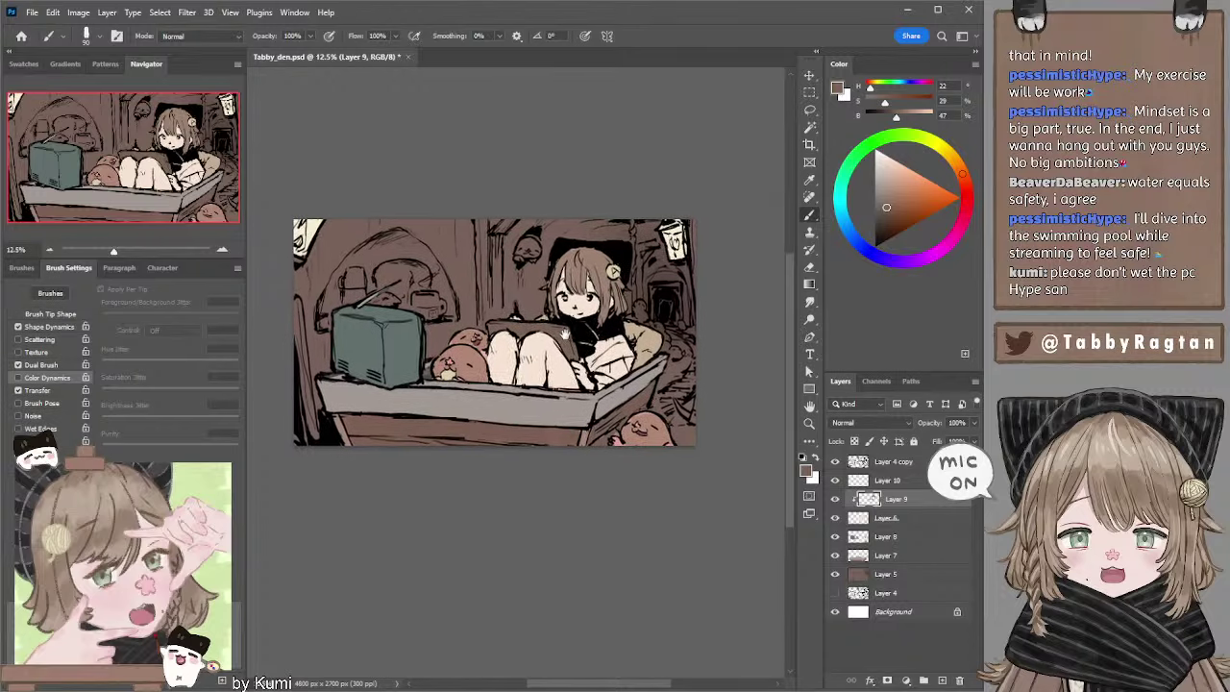
{"action": "key", "text": "alt+bracketright"}
{"action": "key", "text": "alt+bracketright"}
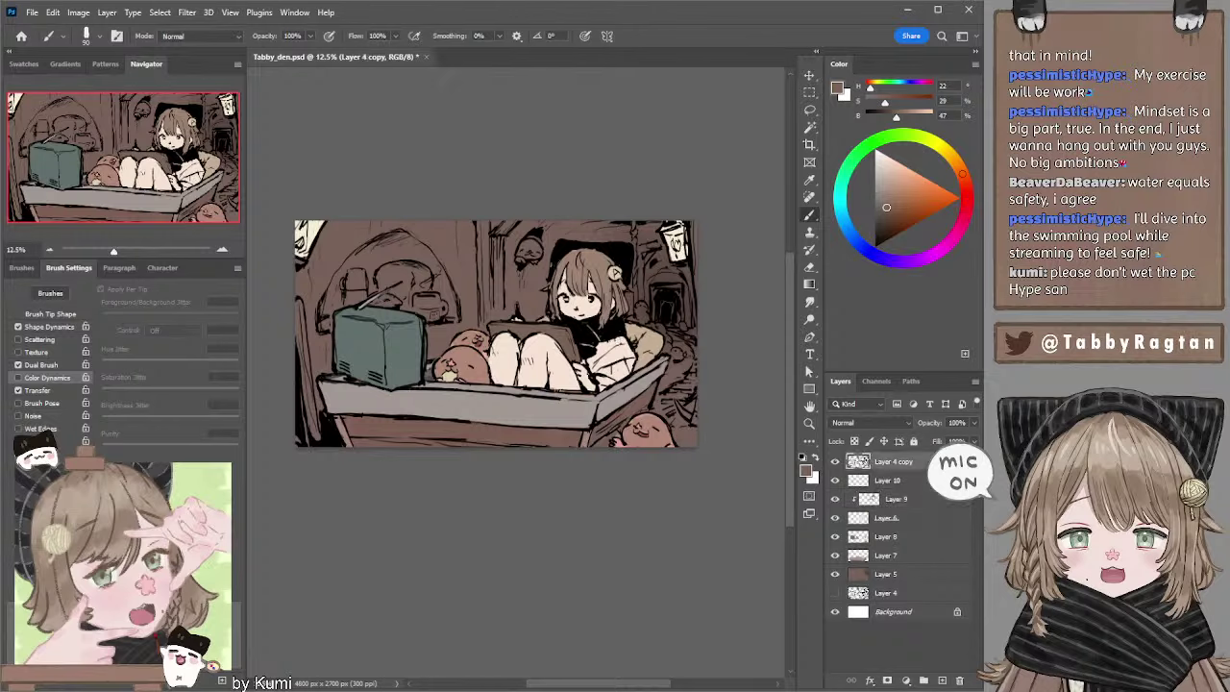
Sample a mid brown, enlarge the brush, and shade near the girl's hands on Layer 9.
{"action": "left_click", "coordinate": [615, 328], "text": "alt"}
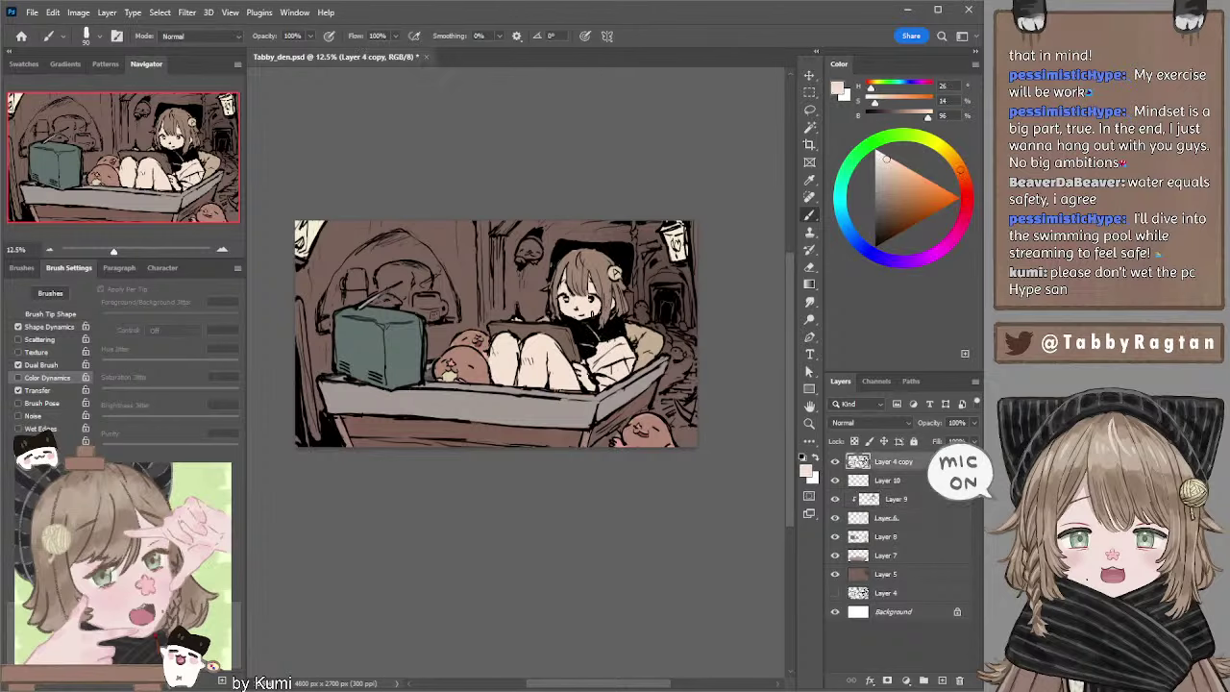
{"action": "left_click", "coordinate": [601, 278], "text": "alt"}
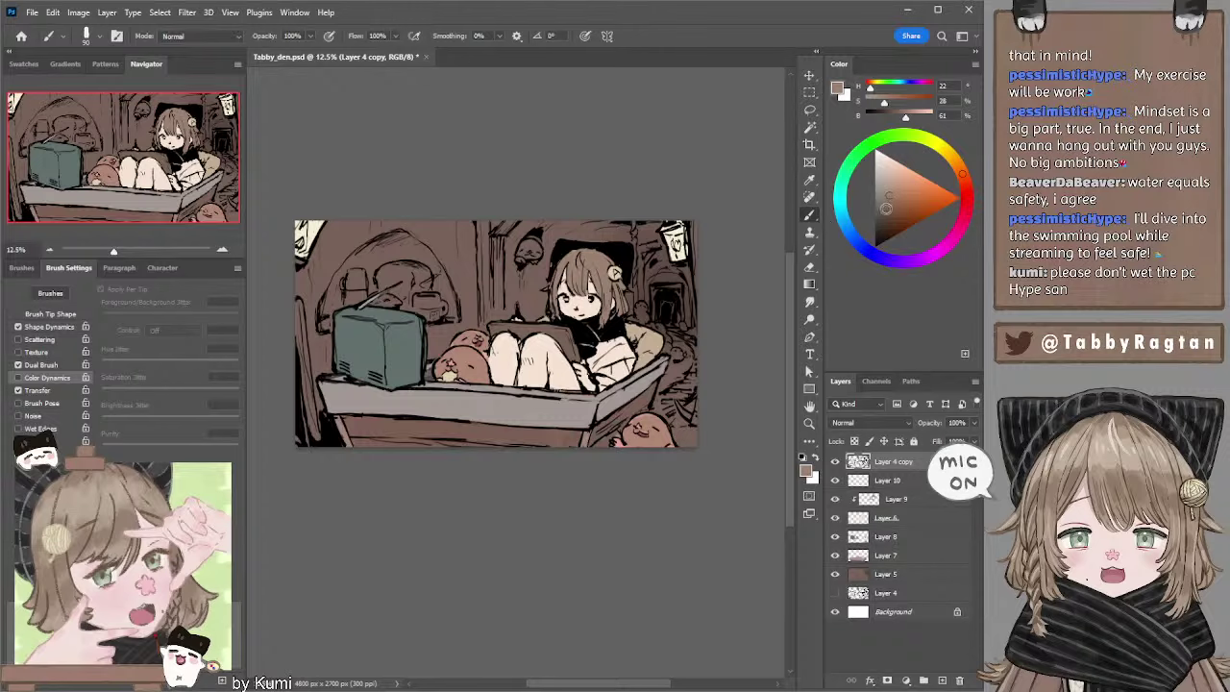
{"action": "left_click", "coordinate": [886, 207]}
{"action": "key", "text": "bracketright"}
{"action": "key", "text": "bracketright"}
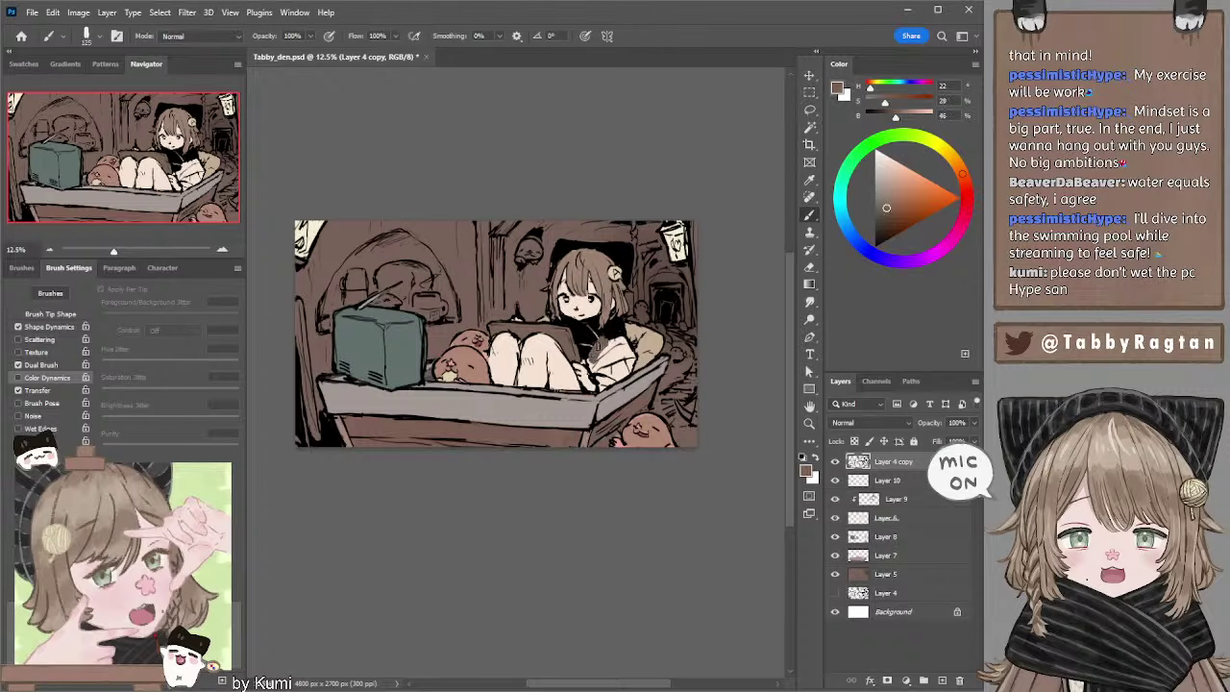
{"action": "key", "text": "alt+bracketleft"}
{"action": "key", "text": "alt+bracketleft"}
{"action": "mouse_move", "coordinate": [586, 342]}
{"action": "left_mouse_down"}
{"action": "mouse_move", "coordinate": [612, 365]}
{"action": "mouse_move", "coordinate": [626, 359]}
{"action": "mouse_move", "coordinate": [607, 357]}
{"action": "mouse_move", "coordinate": [595, 374]}
{"action": "mouse_move", "coordinate": [628, 358]}
{"action": "mouse_move", "coordinate": [602, 394]}
{"action": "mouse_move", "coordinate": [630, 365]}
{"action": "left_mouse_up"}
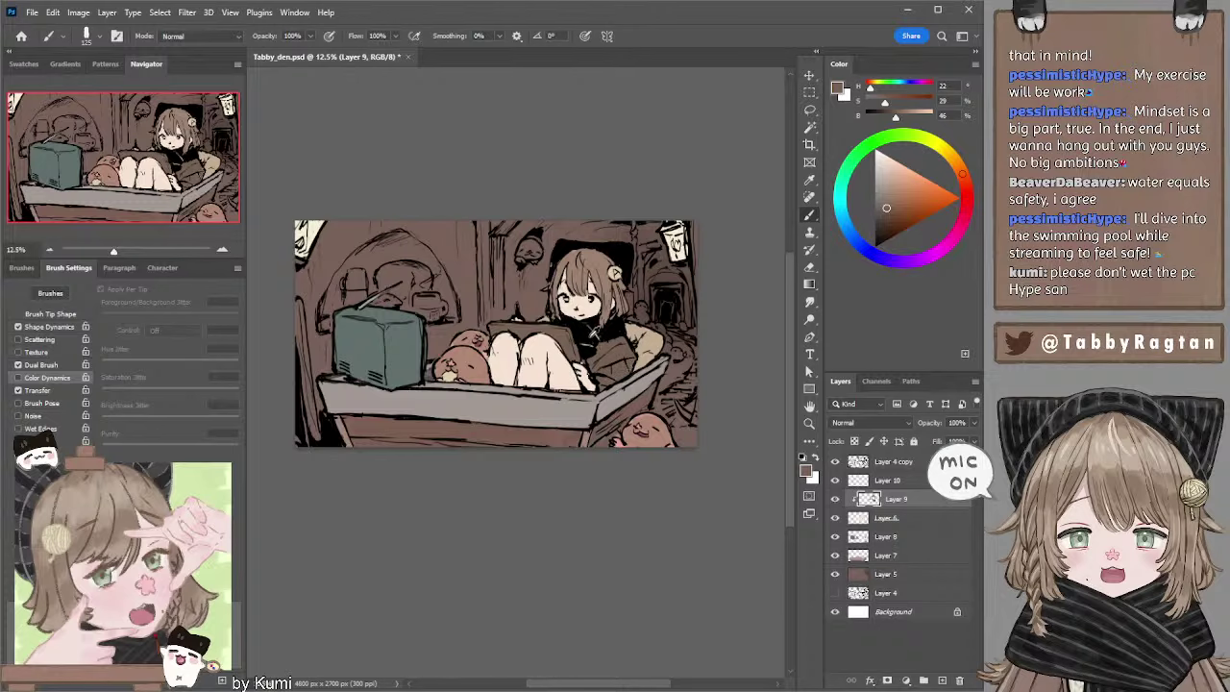
Pick a light neutral grey with a smaller brush, keeping Layer 9 active.
{"action": "left_click", "coordinate": [594, 331], "text": "alt"}
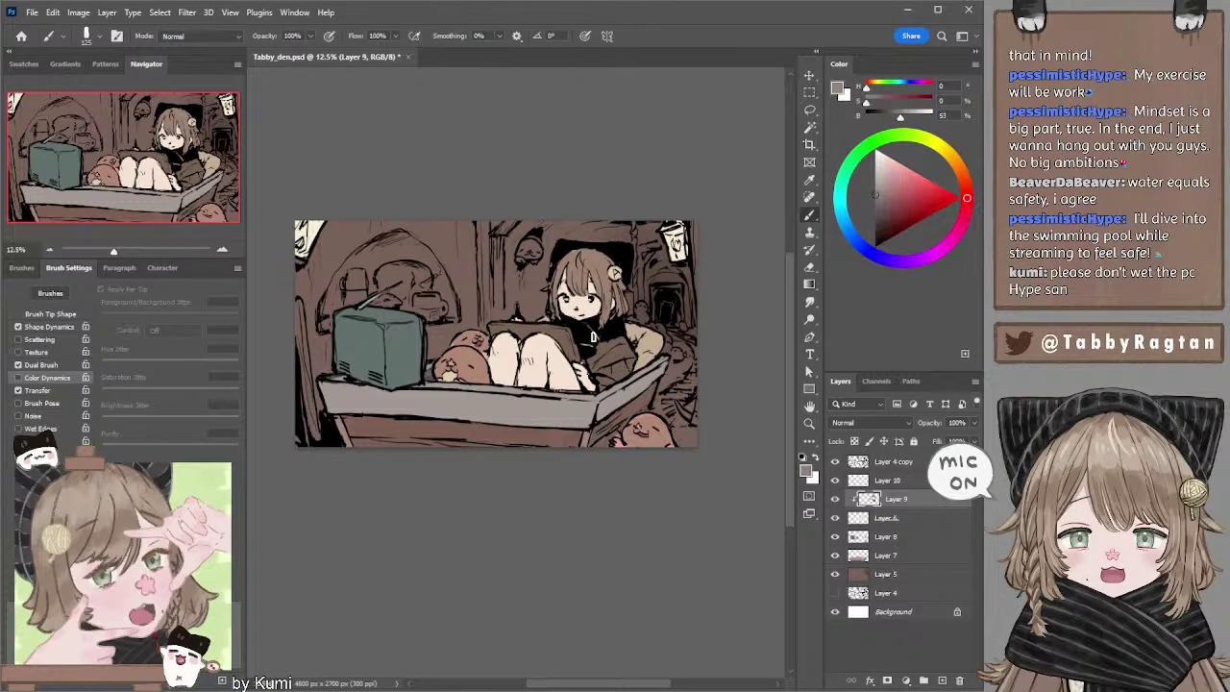
{"action": "key", "text": "bracketleft"}
{"action": "left_click", "coordinate": [722, 229], "text": "alt"}
{"action": "left_click", "coordinate": [596, 331], "text": "ctrl"}
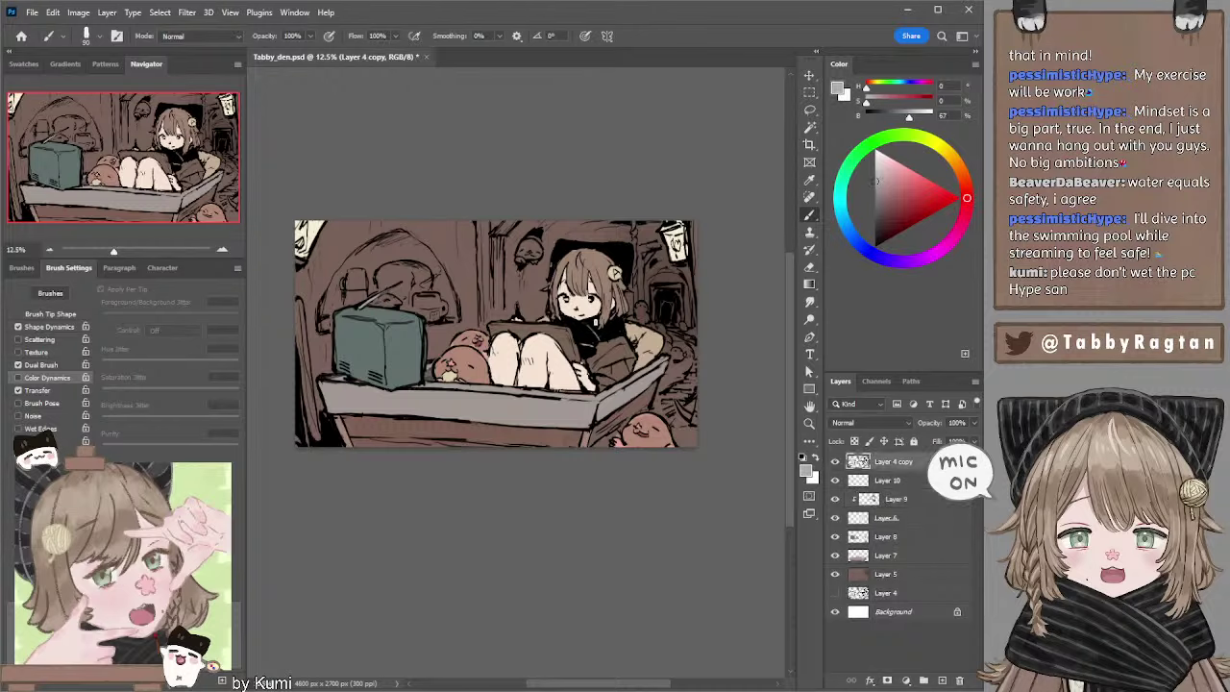
{"action": "left_click", "coordinate": [884, 506]}
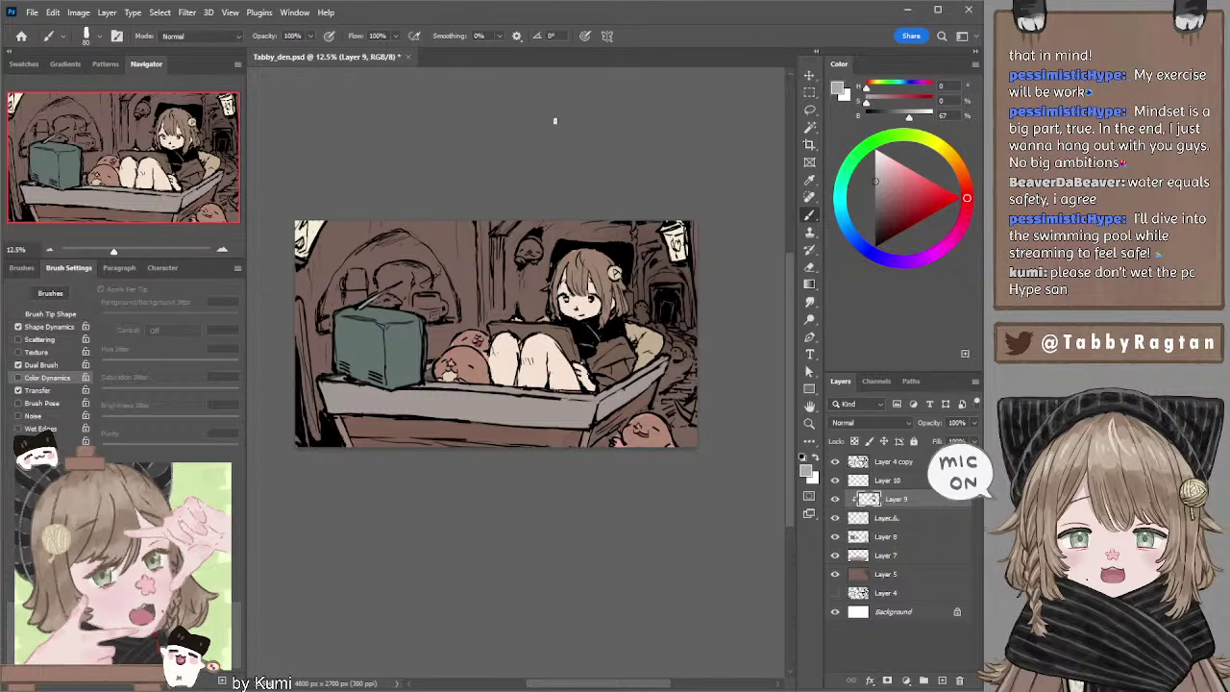
Add a clipped layer above Layer 6 and pick a near-white orange tint.
{"action": "left_click", "coordinate": [468, 282], "text": "ctrl"}
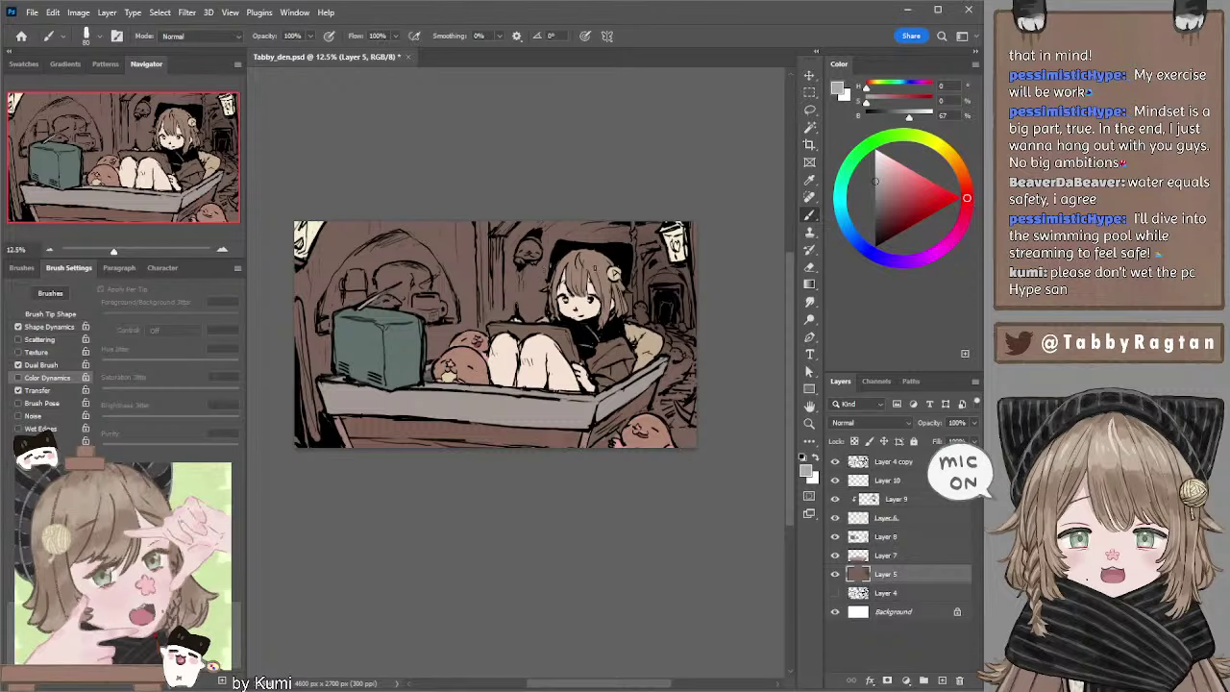
{"action": "left_click", "coordinate": [612, 272], "text": "ctrl"}
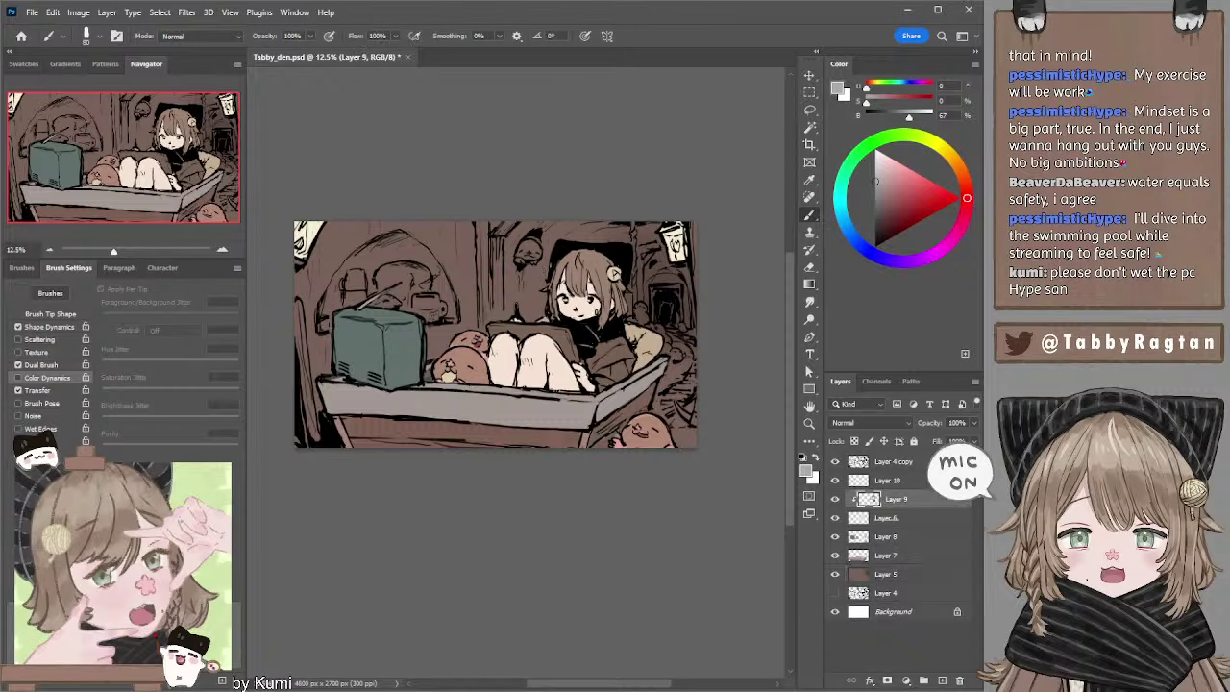
{"action": "left_click", "coordinate": [598, 319], "text": "ctrl"}
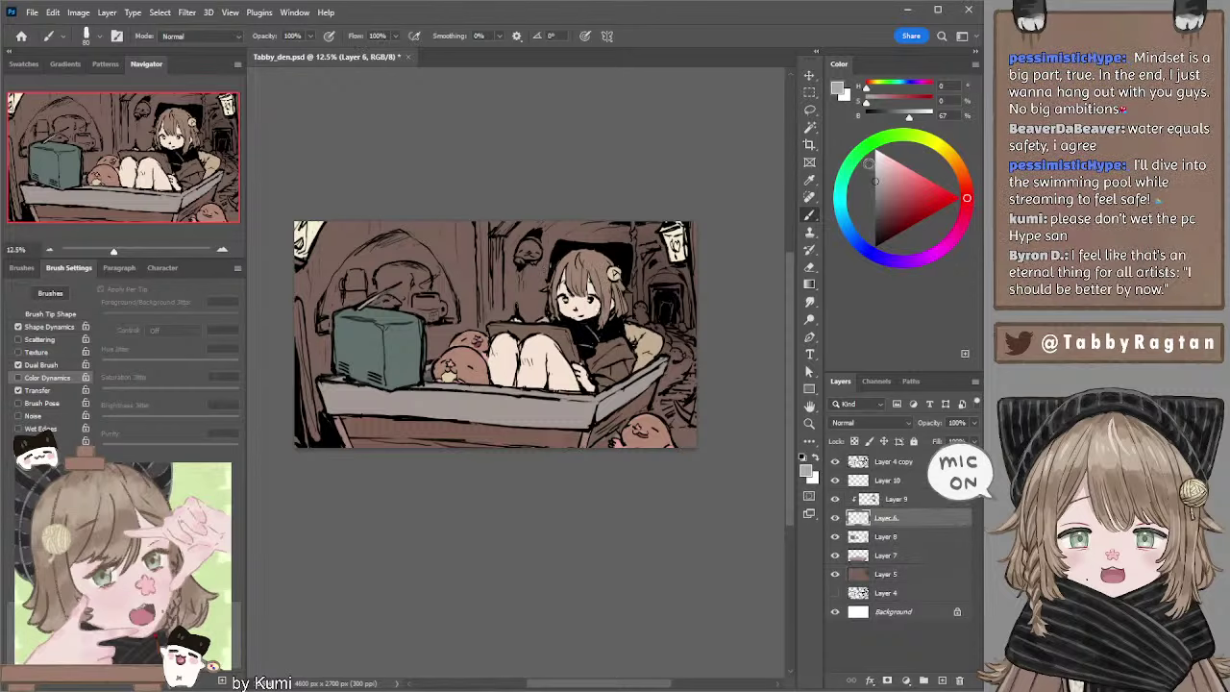
{"action": "left_click_drag", "start_coordinate": [871, 161], "coordinate": [882, 155]}
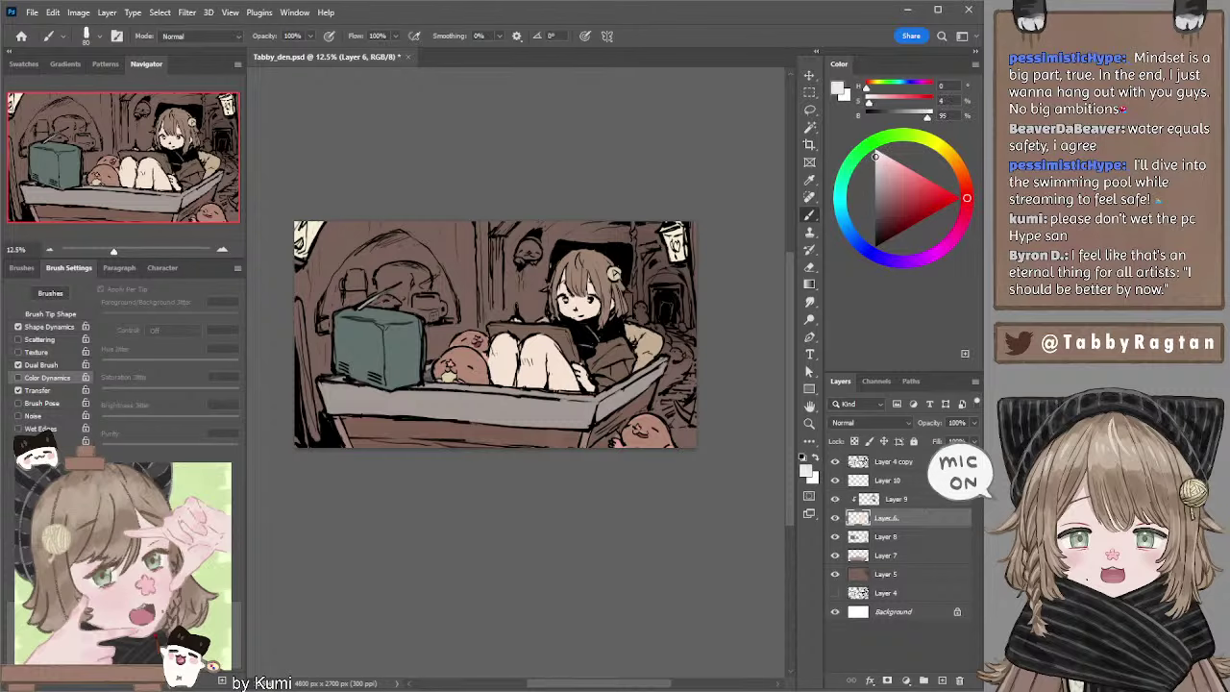
{"action": "left_click", "coordinate": [949, 161]}
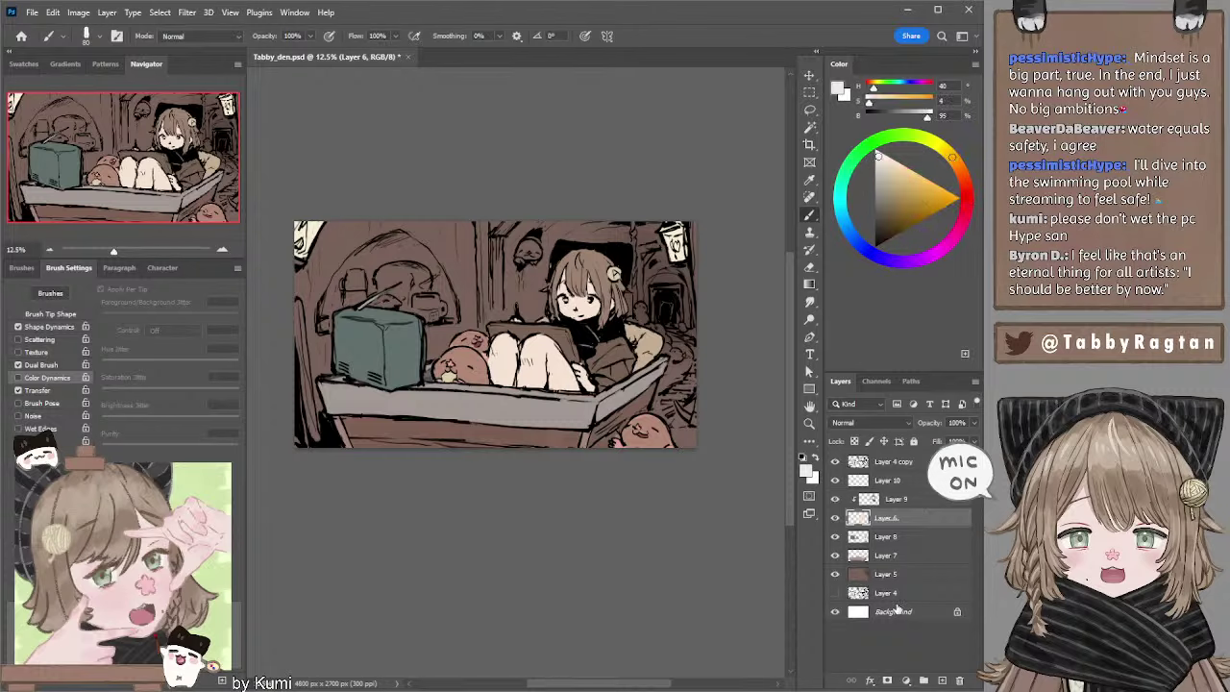
{"action": "left_click", "coordinate": [941, 680]}
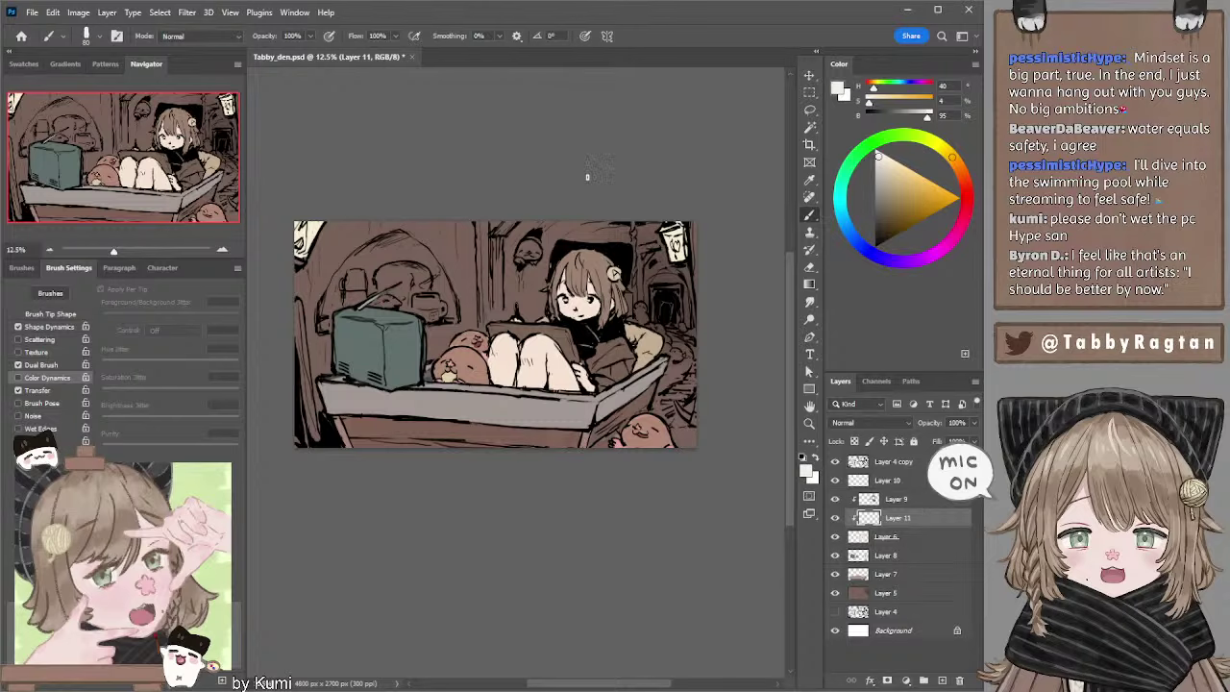
Add a new layer above Layer 5 and pick a lighter brown sampled from the drawing.
{"action": "left_click_drag", "start_coordinate": [646, 192], "coordinate": [649, 189]}
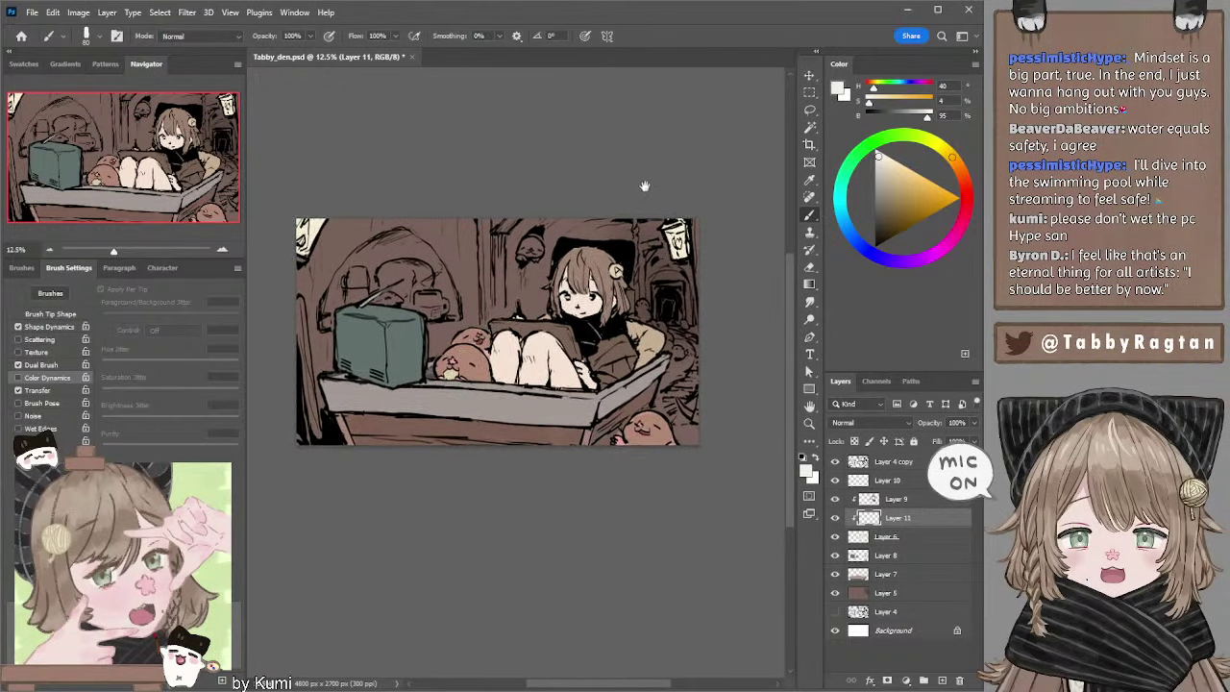
{"action": "left_click", "coordinate": [519, 279], "text": "ctrl"}
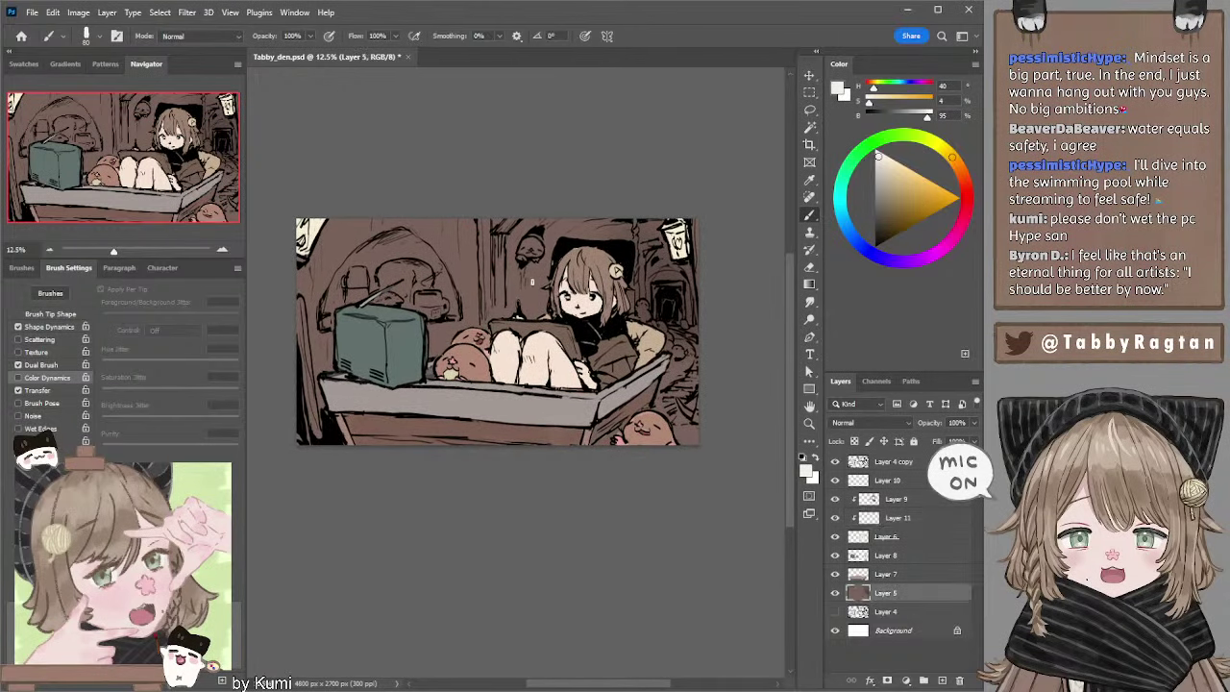
{"action": "left_click", "coordinate": [942, 680]}
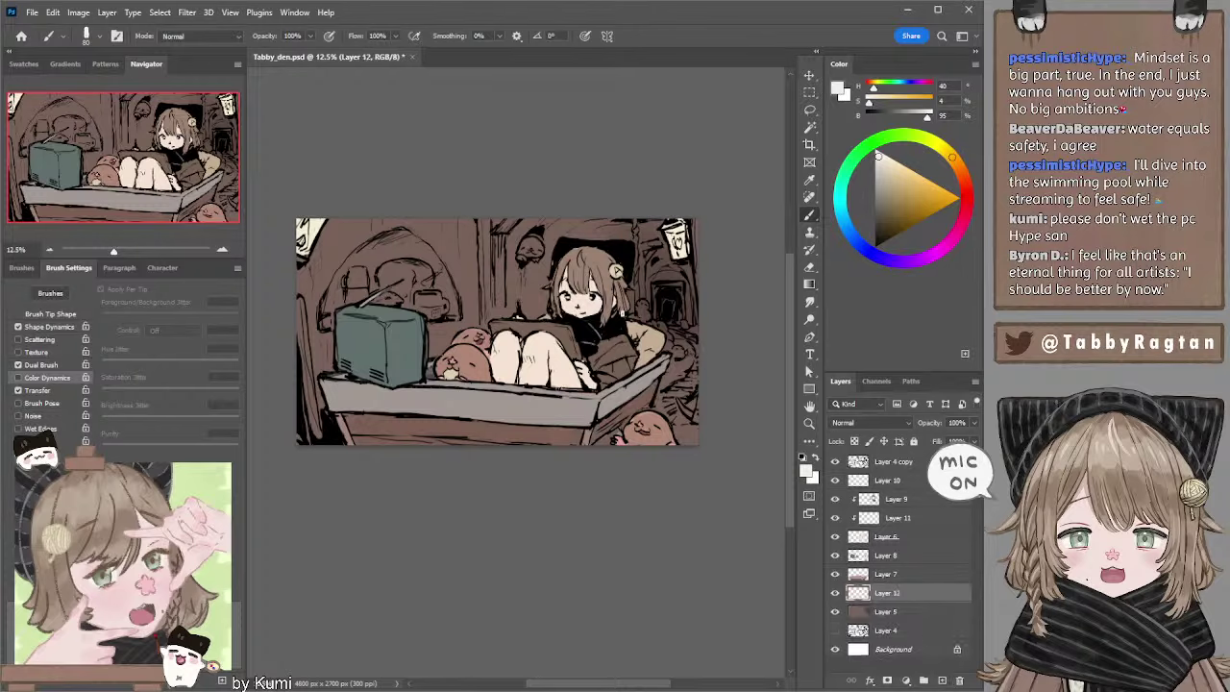
{"action": "left_click", "coordinate": [518, 275], "text": "alt"}
{"action": "left_click", "coordinate": [886, 189]}
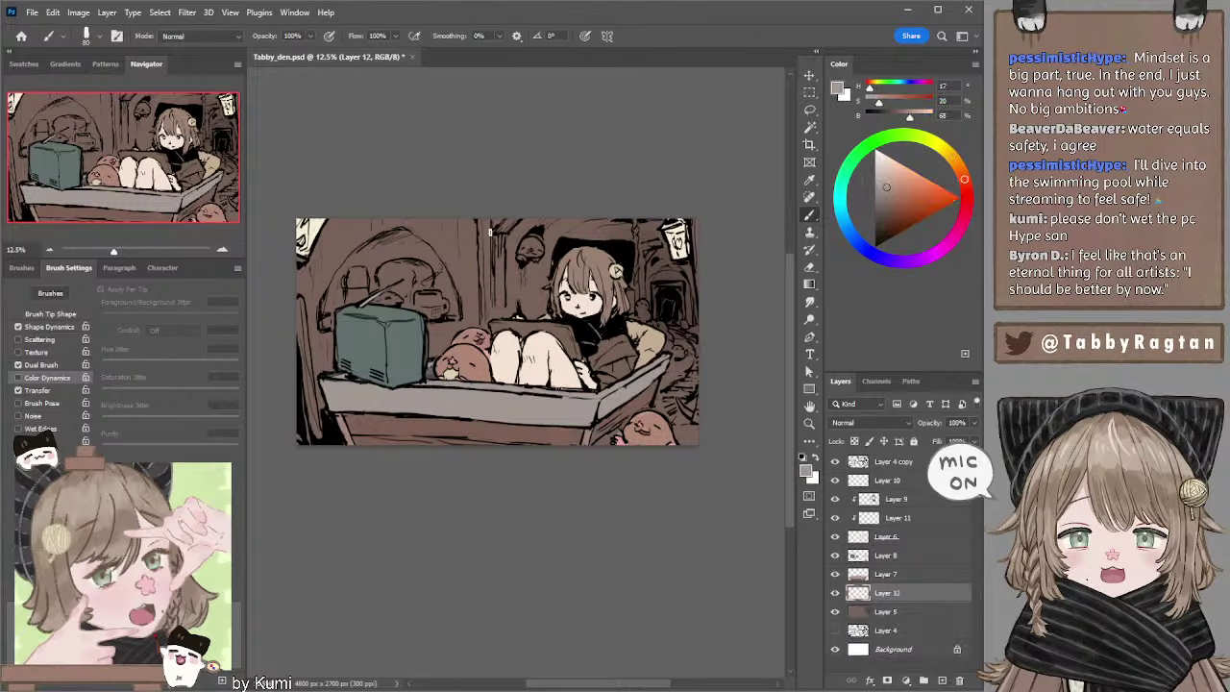
Brush light brown highlights onto the pillar left of the girl and the room's right edge.
{"action": "left_click_drag", "start_coordinate": [885, 187], "coordinate": [889, 184]}
{"action": "key", "text": "bracketright"}
{"action": "key", "text": "bracketright"}
{"action": "left_click_drag", "start_coordinate": [484, 220], "coordinate": [486, 297]}
{"action": "left_click_drag", "start_coordinate": [492, 228], "coordinate": [496, 309]}
{"action": "mouse_move", "coordinate": [486, 267]}
{"action": "left_mouse_down"}
{"action": "mouse_move", "coordinate": [486, 302]}
{"action": "mouse_move", "coordinate": [507, 230]}
{"action": "left_mouse_up"}
{"action": "key", "text": "bracketleft"}
{"action": "key", "text": "bracketleft"}
{"action": "key", "text": "bracketleft"}
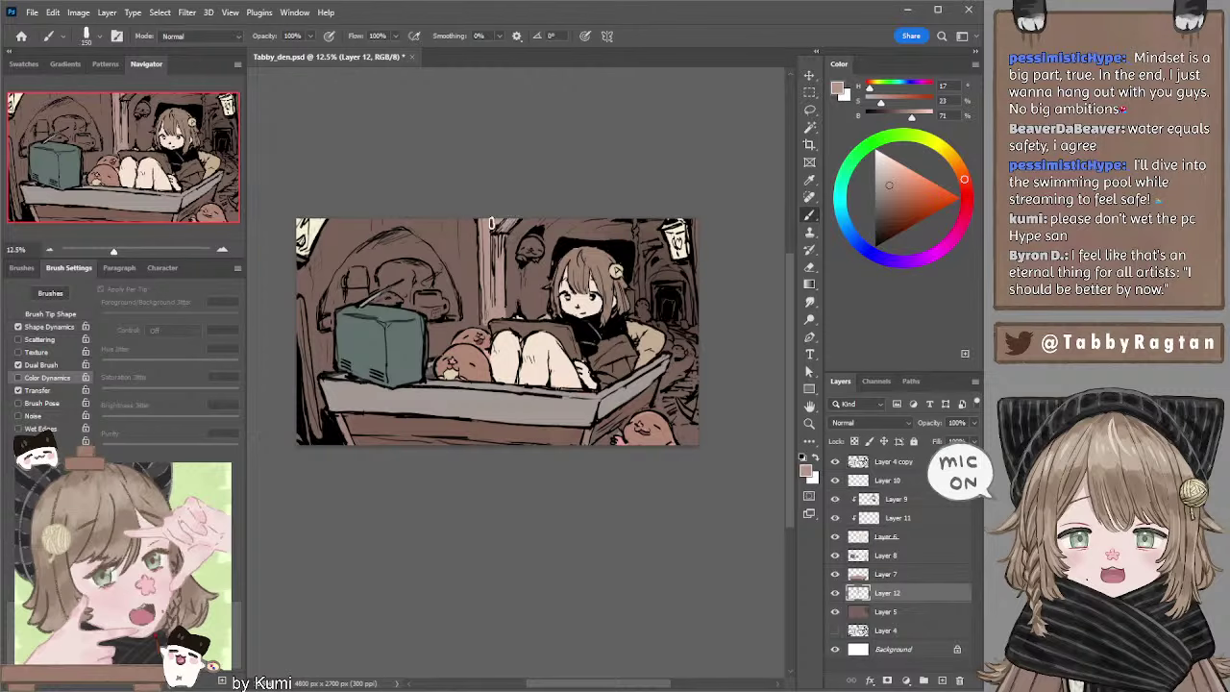
{"action": "left_click_drag", "start_coordinate": [693, 206], "coordinate": [695, 286]}
{"action": "key", "text": "i"}
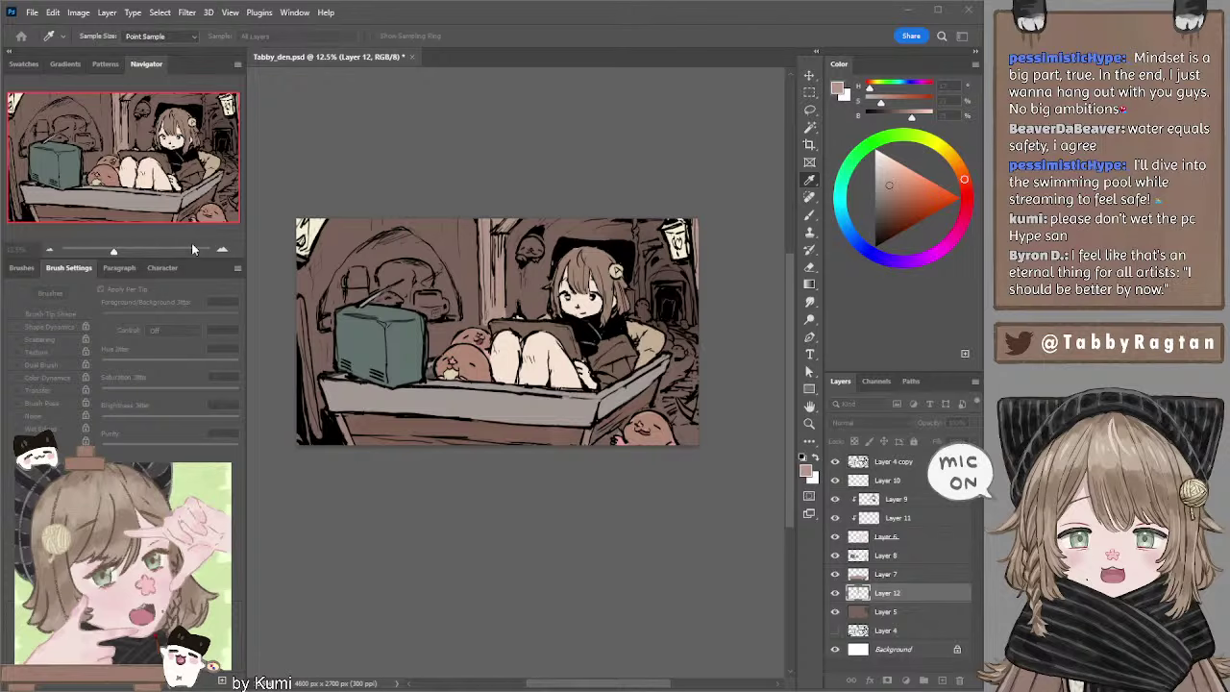
{"action": "key", "text": "ctrl+z"}
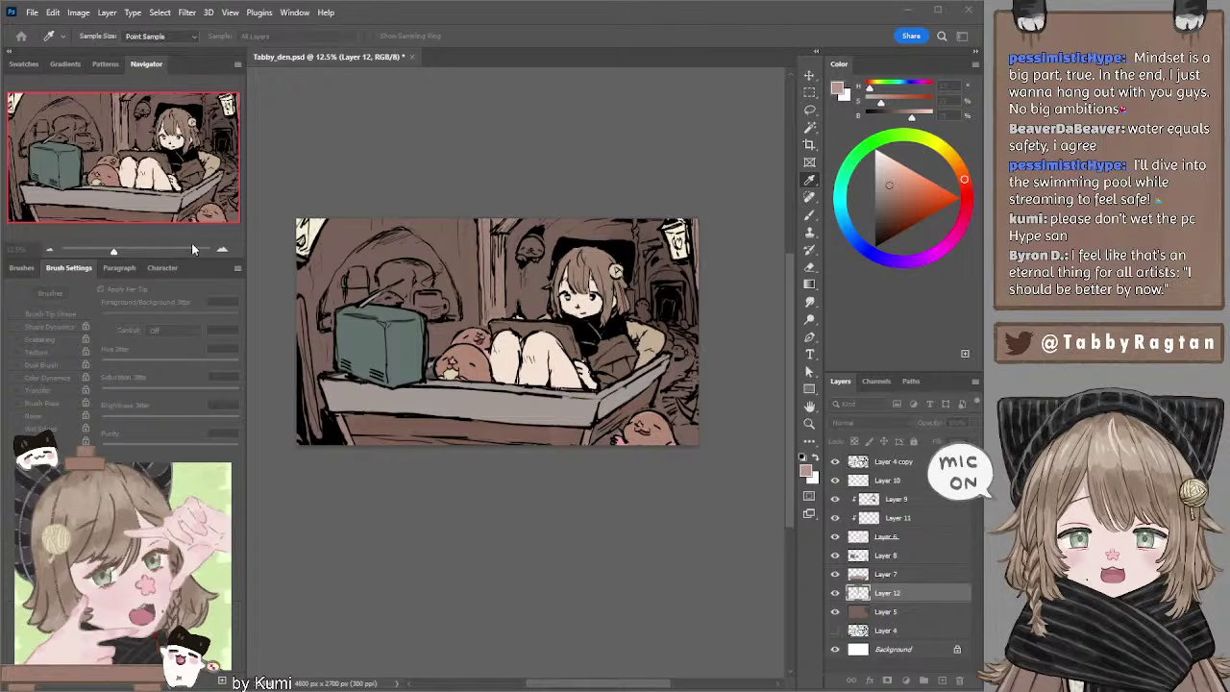
{"action": "key", "text": "ctrl+shift+z"}
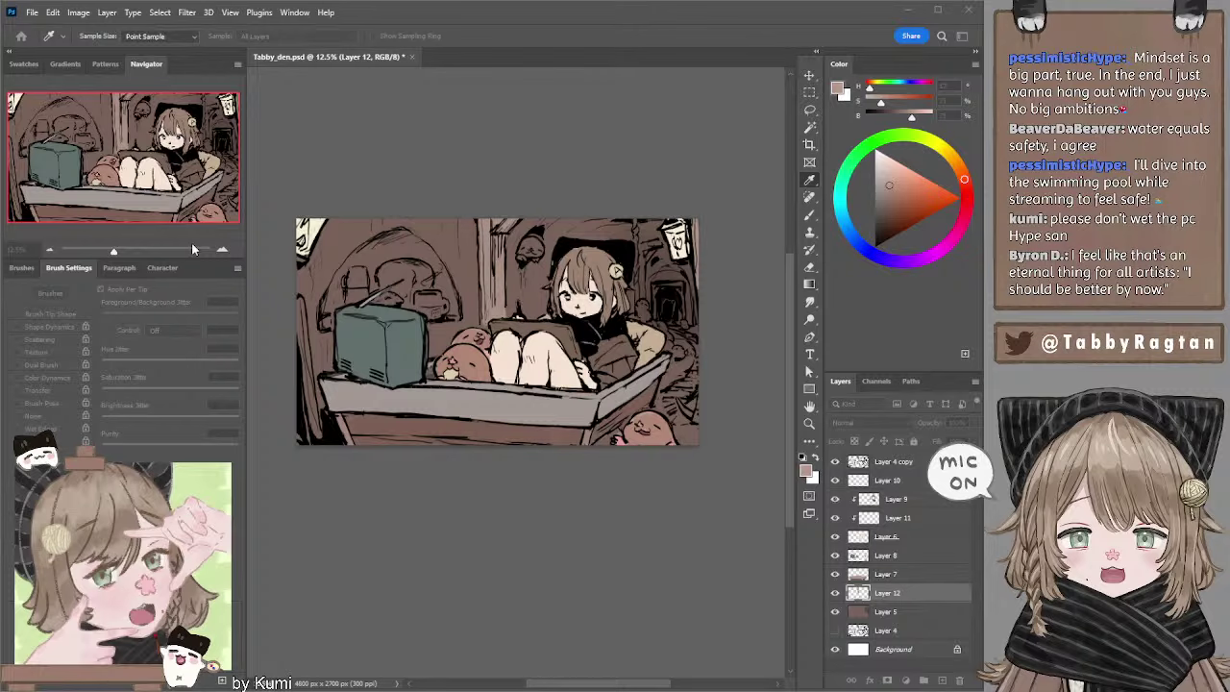
Add a new layer above Layer 5 and pick a darker brown with a larger brush.
{"action": "key", "text": "l"}
{"action": "key", "text": "alt+bracketleft"}
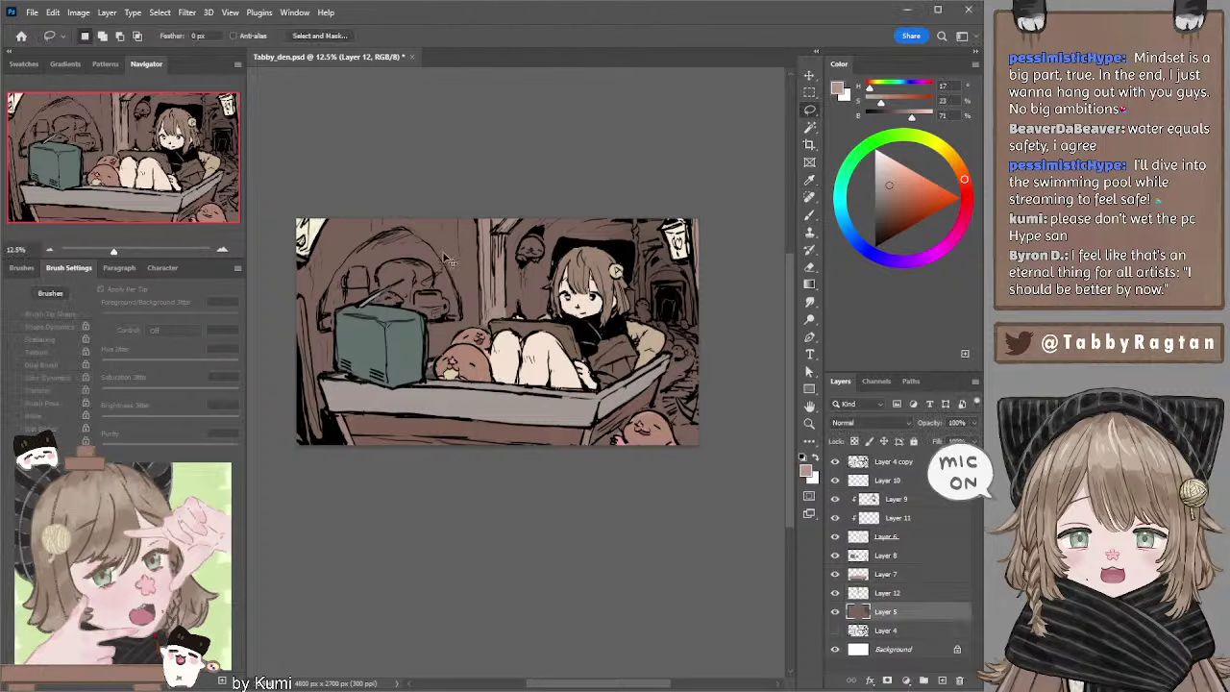
{"action": "left_click", "coordinate": [941, 680]}
{"action": "key", "text": "b"}
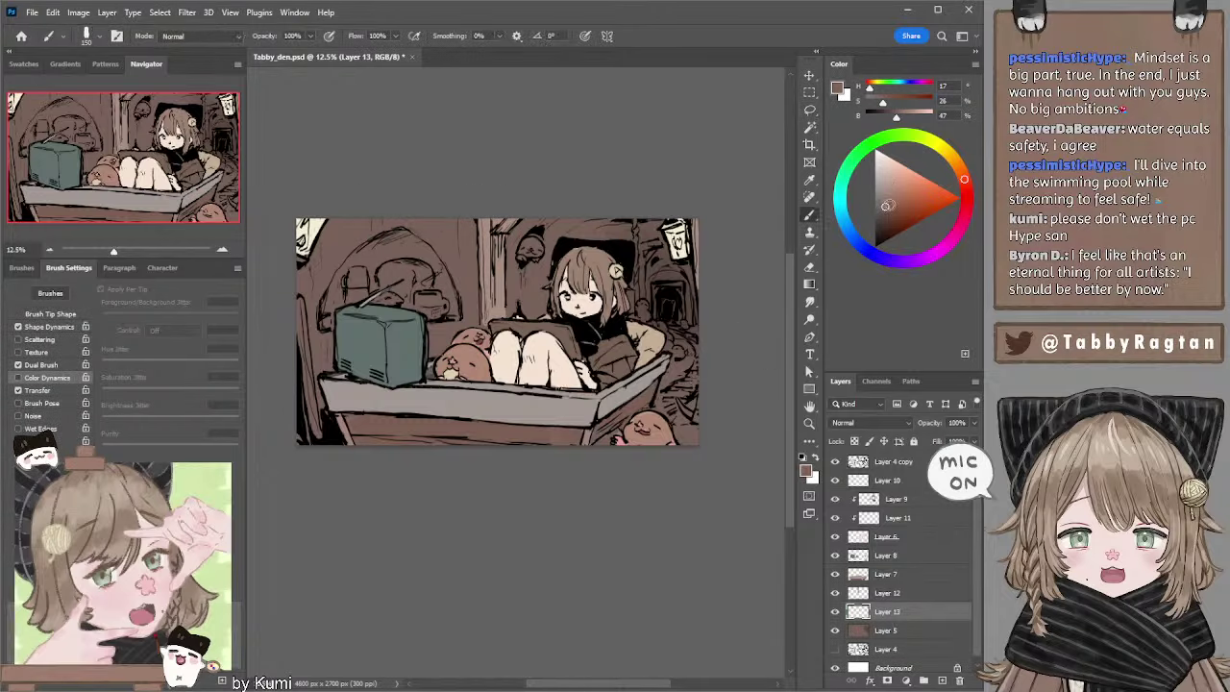
{"action": "left_click", "coordinate": [887, 219]}
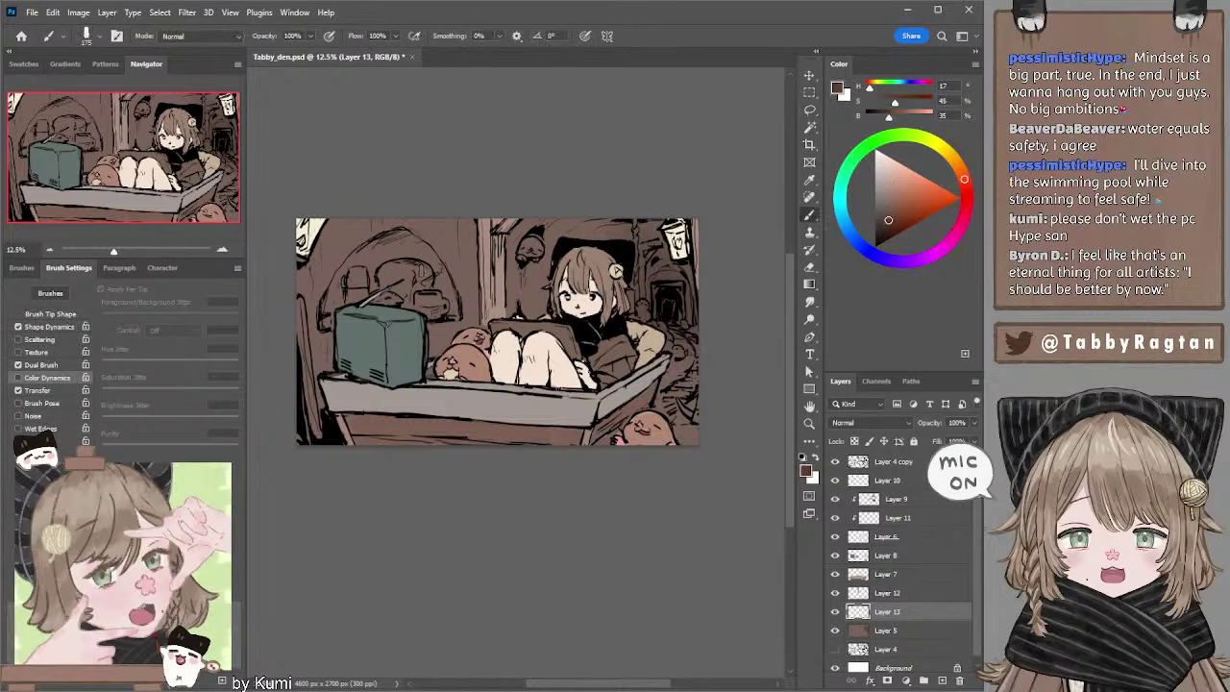
{"action": "key", "text": "bracketright"}
{"action": "key", "text": "bracketright"}
{"action": "key", "text": "bracketright"}
Test dark brown strokes on the left wall, adjusting the shade's brightness.
{"action": "left_click_drag", "start_coordinate": [357, 258], "coordinate": [377, 248]}
{"action": "key", "text": "ctrl+z"}
{"action": "left_click_drag", "start_coordinate": [886, 217], "coordinate": [879, 220]}
{"action": "left_click_drag", "start_coordinate": [367, 241], "coordinate": [353, 269]}
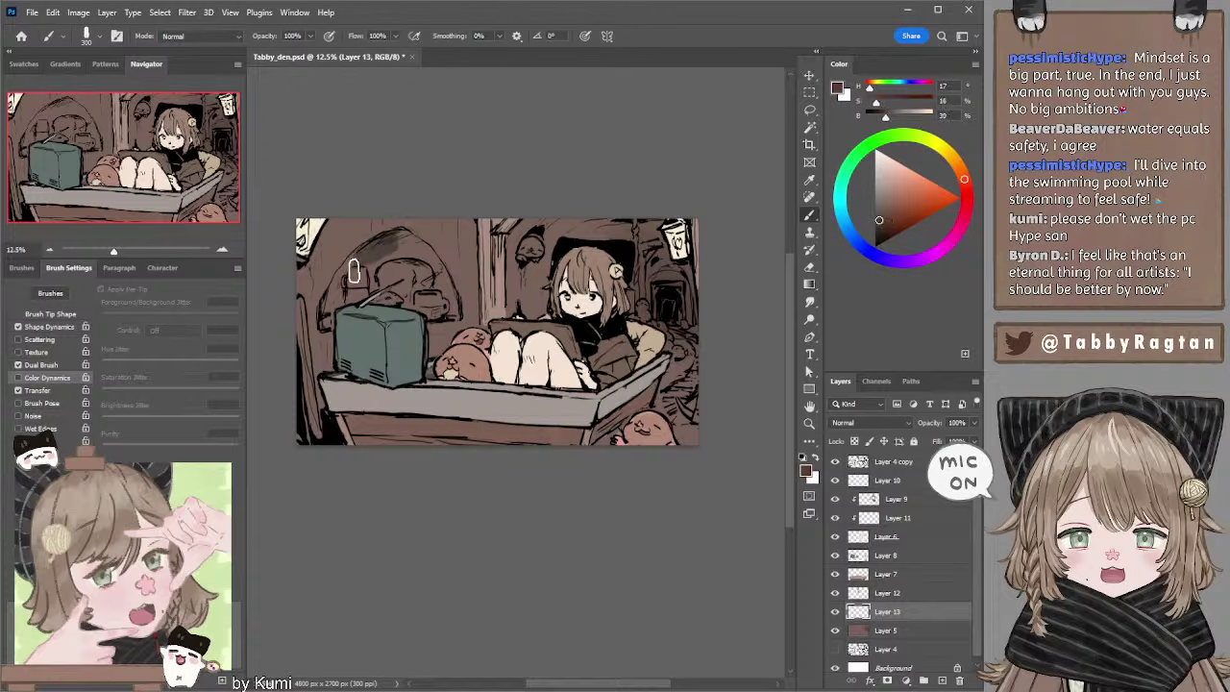
{"action": "key", "text": "ctrl+z"}
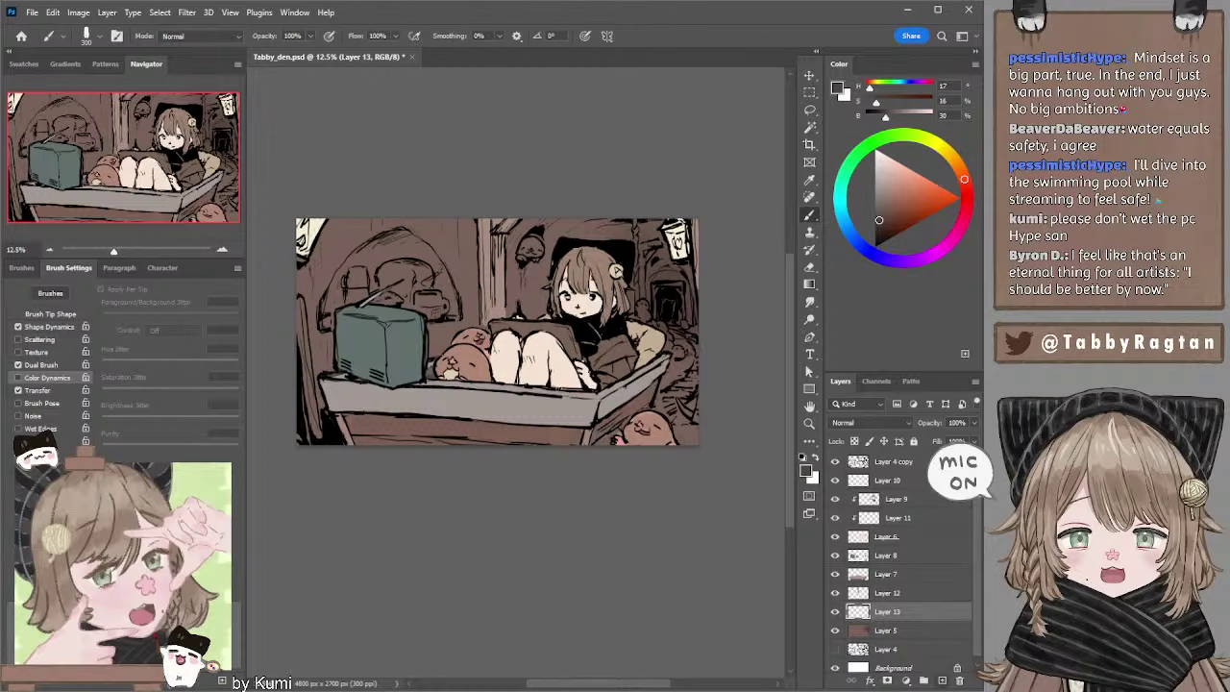
Fill the left wall's arched alcove with dark brown shading.
{"action": "scroll", "coordinate": [846, 424], "scroll_direction": "down", "scroll_amount": 1}
{"action": "scroll", "coordinate": [846, 424], "scroll_direction": "down", "scroll_amount": 1}
{"action": "scroll", "coordinate": [846, 424], "scroll_direction": "down", "scroll_amount": 1}
{"action": "mouse_move", "coordinate": [355, 271]}
{"action": "left_mouse_down"}
{"action": "mouse_move", "coordinate": [344, 279]}
{"action": "mouse_move", "coordinate": [396, 229]}
{"action": "mouse_move", "coordinate": [416, 248]}
{"action": "mouse_move", "coordinate": [332, 290]}
{"action": "mouse_move", "coordinate": [325, 323]}
{"action": "left_mouse_up"}
{"action": "key", "text": "ctrl+z"}
{"action": "key", "text": "ctrl+z"}
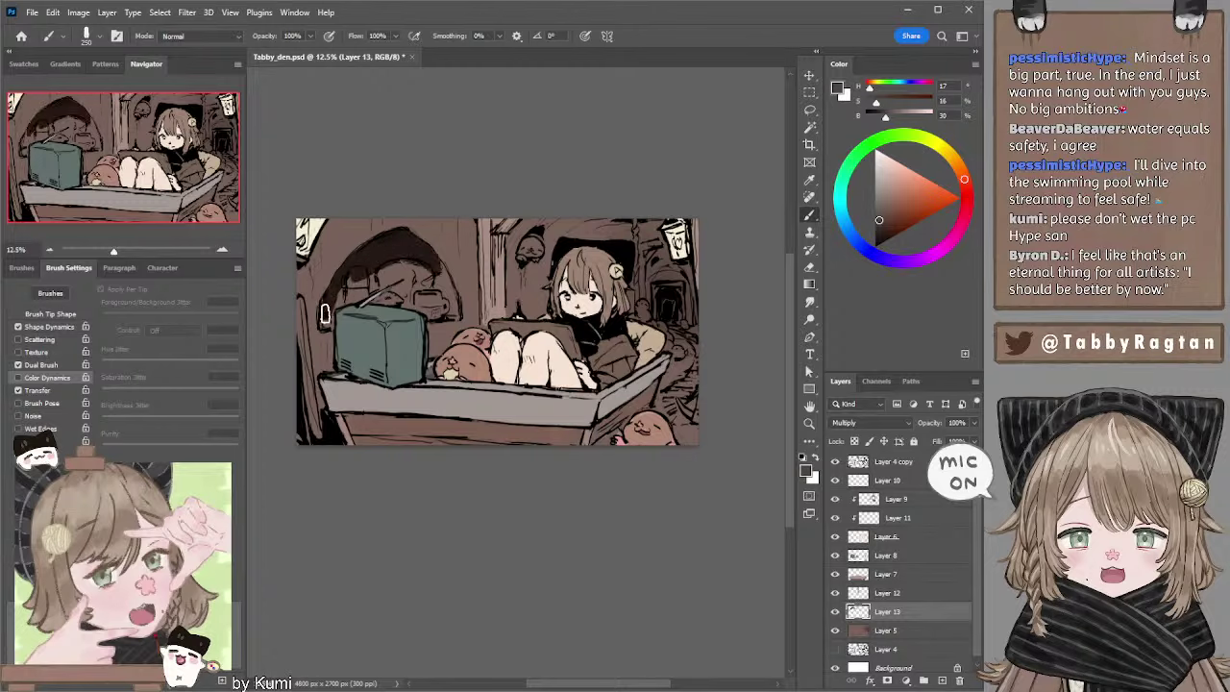
{"action": "mouse_move", "coordinate": [338, 280]}
{"action": "left_mouse_down"}
{"action": "mouse_move", "coordinate": [343, 318]}
{"action": "mouse_move", "coordinate": [385, 264]}
{"action": "mouse_move", "coordinate": [399, 307]}
{"action": "mouse_move", "coordinate": [447, 288]}
{"action": "mouse_move", "coordinate": [438, 269]}
{"action": "mouse_move", "coordinate": [452, 300]}
{"action": "mouse_move", "coordinate": [428, 300]}
{"action": "mouse_move", "coordinate": [456, 313]}
{"action": "left_mouse_up"}
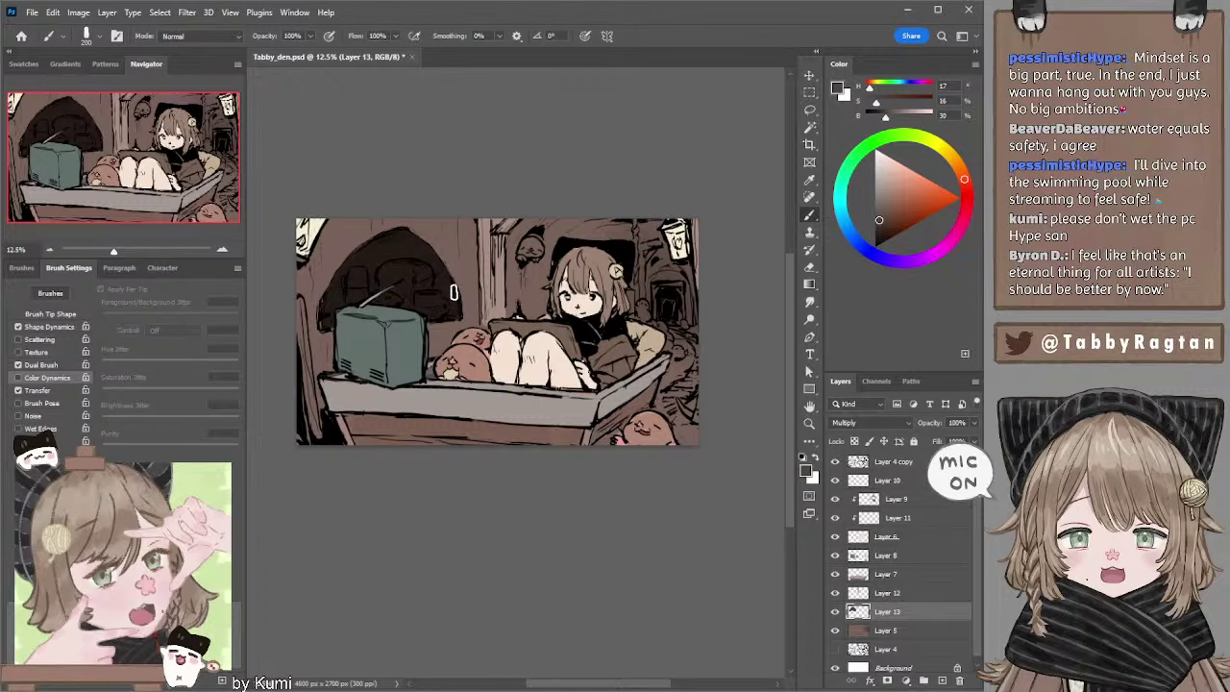
{"action": "key", "text": "bracketleft"}
{"action": "key", "text": "bracketleft"}
{"action": "key", "text": "bracketleft"}
{"action": "key", "text": "shift+alt+n"}
Add a new empty Layer 14 above the alcove shadow layer.
{"action": "left_click", "coordinate": [601, 315], "text": "ctrl"}
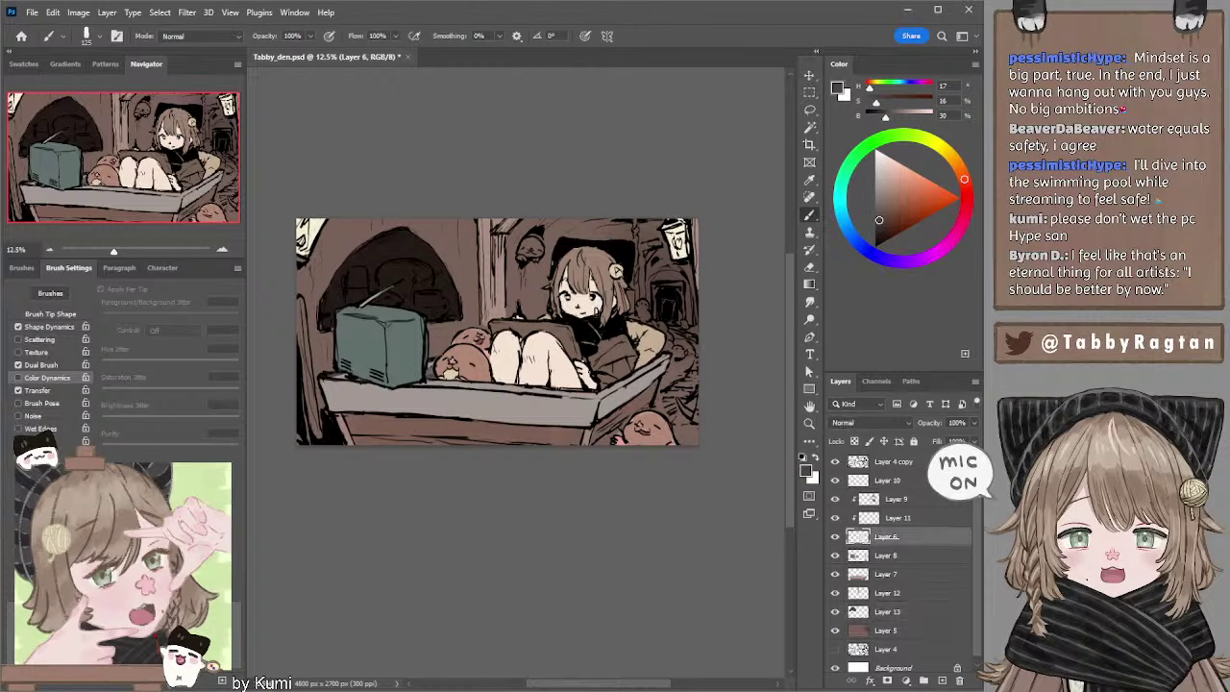
{"action": "left_click", "coordinate": [430, 255], "text": "ctrl"}
{"action": "left_click", "coordinate": [941, 680]}
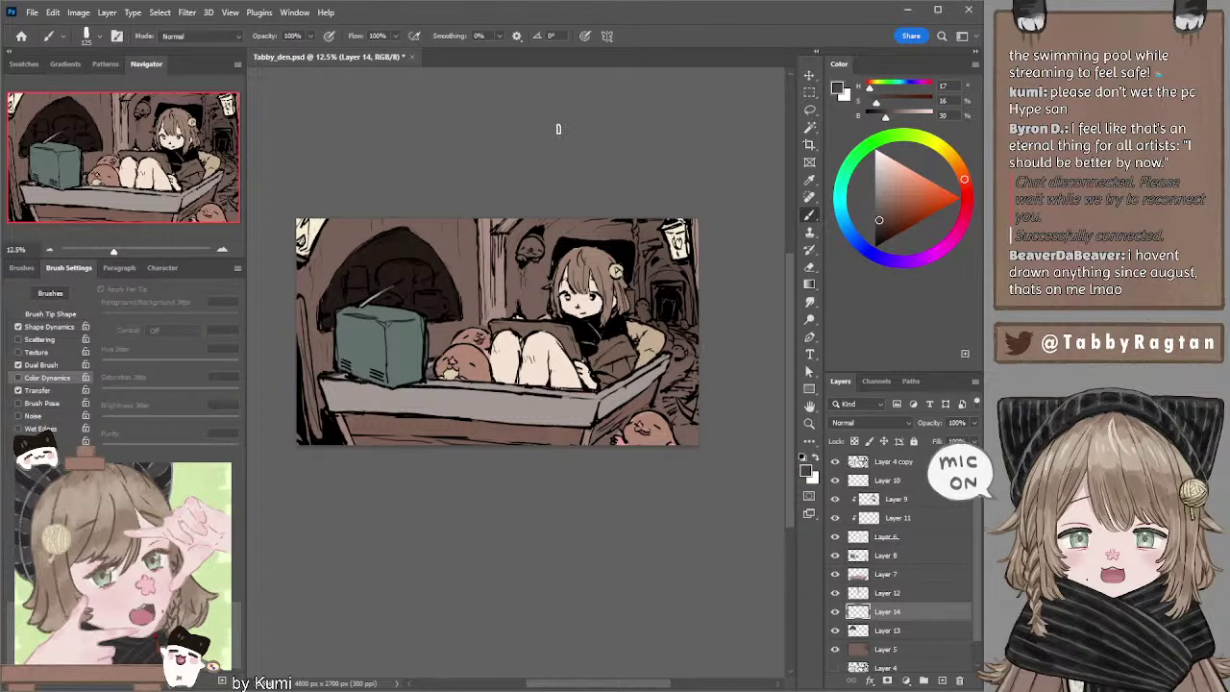
Erase stray paint from the hanging lantern on Layer 10 with a smaller eraser.
{"action": "left_click", "coordinate": [307, 227], "text": "ctrl"}
{"action": "key", "text": "e"}
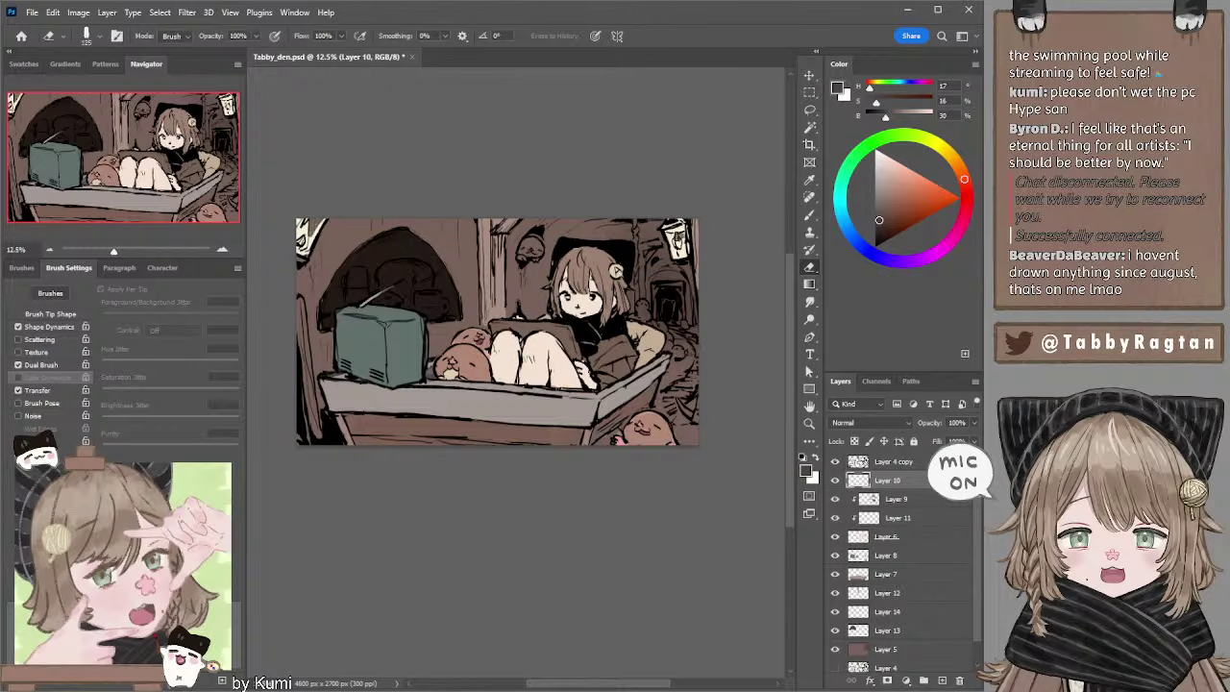
{"action": "key", "text": "bracketleft"}
{"action": "key", "text": "ctrl+z"}
{"action": "key", "text": "ctrl+shift+z"}
Return to the brush and sample a pinkish brown from the artwork.
{"action": "key", "text": "alt+bracketleft"}
{"action": "key", "text": "b"}
{"action": "left_click", "coordinate": [594, 254], "text": "alt"}
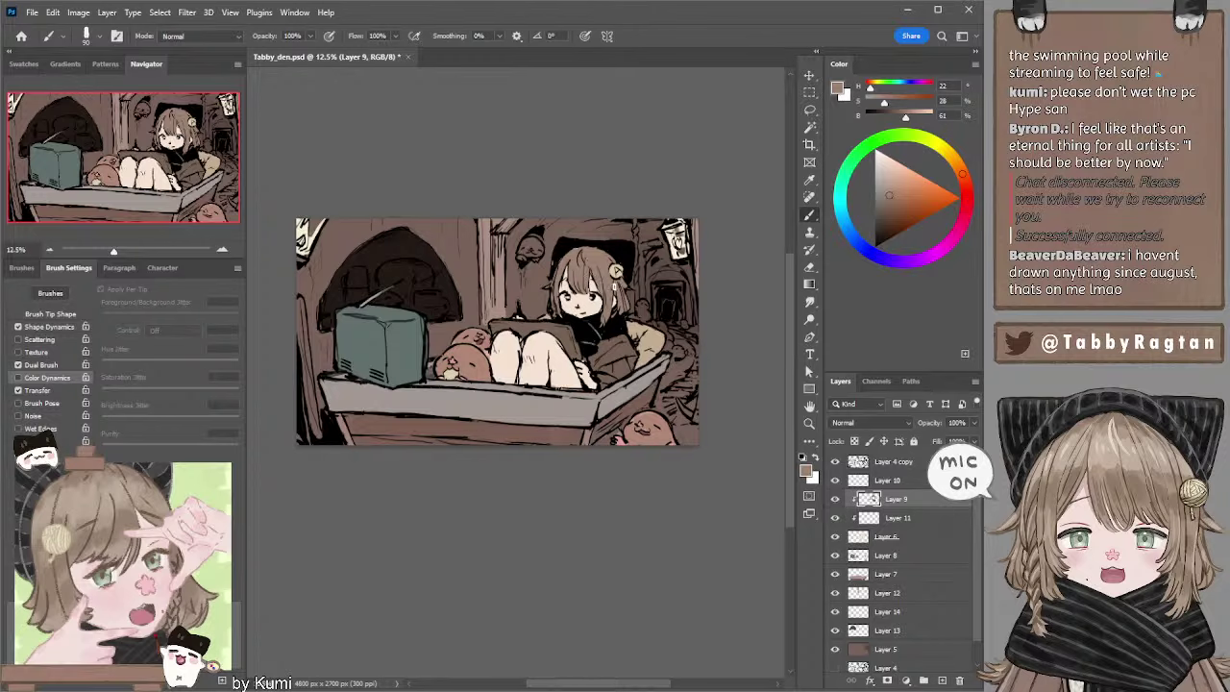
Select Layer 11 and keep its blend mode at Normal after previewing others.
{"action": "key", "text": "alt+bracketleft"}
{"action": "key", "text": "alt+bracketleft"}
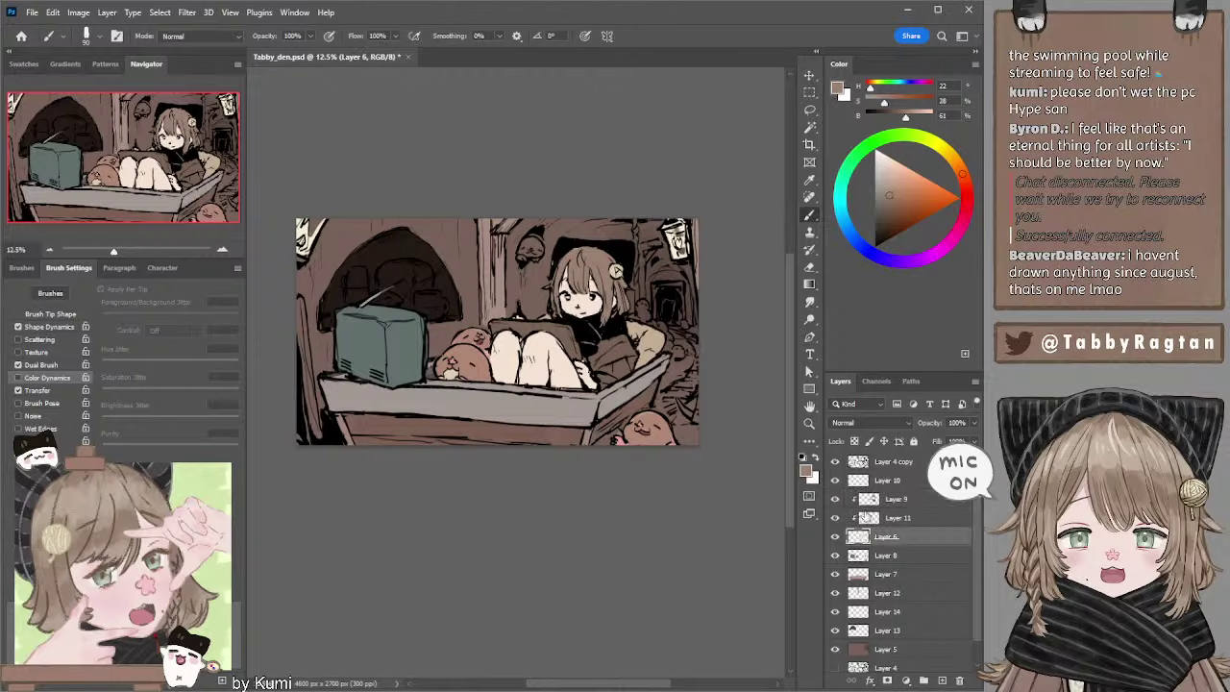
{"action": "left_click", "coordinate": [863, 516]}
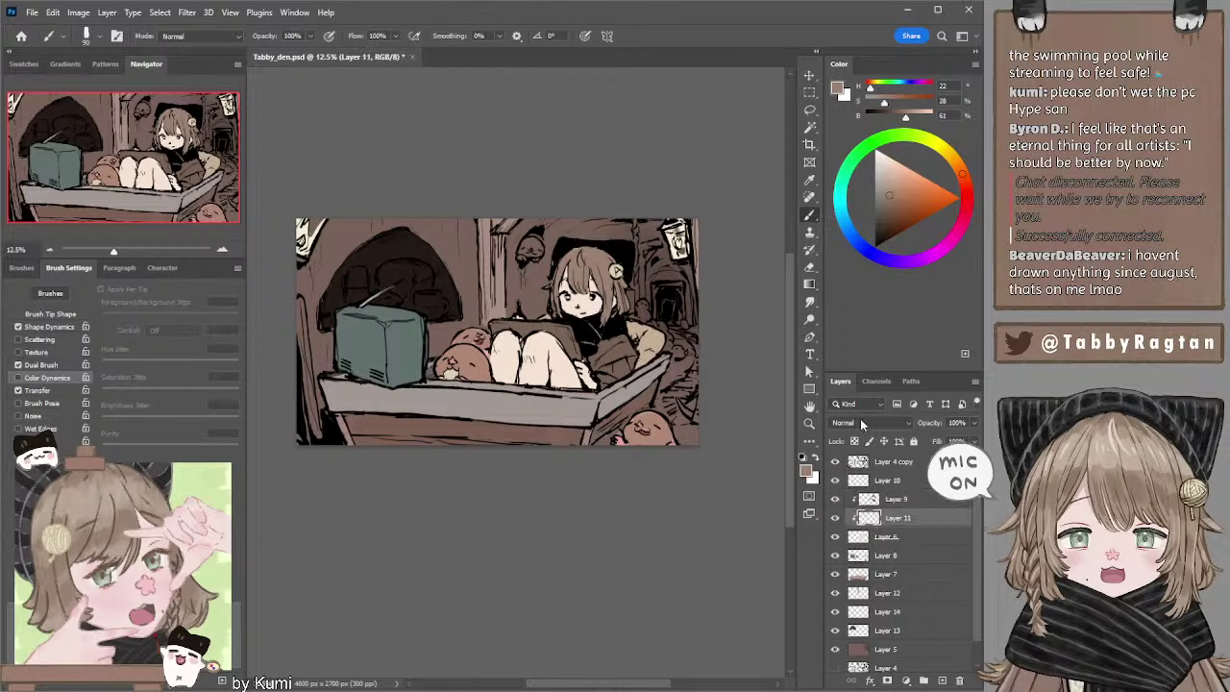
{"action": "scroll", "coordinate": [860, 422], "scroll_direction": "down", "scroll_amount": 5}
{"action": "key", "text": "Down"}
{"action": "key", "text": "Down"}
{"action": "key", "text": "Down"}
{"action": "key", "text": "Down"}
{"action": "key", "text": "Down"}
{"action": "key", "text": "Down"}
{"action": "key", "text": "Up"}
{"action": "key", "text": "Up"}
{"action": "key", "text": "shift+alt+n"}
Sample the girl's skin tone, shift it toward red, and test a blush stroke.
{"action": "left_click", "coordinate": [595, 307], "text": "alt"}
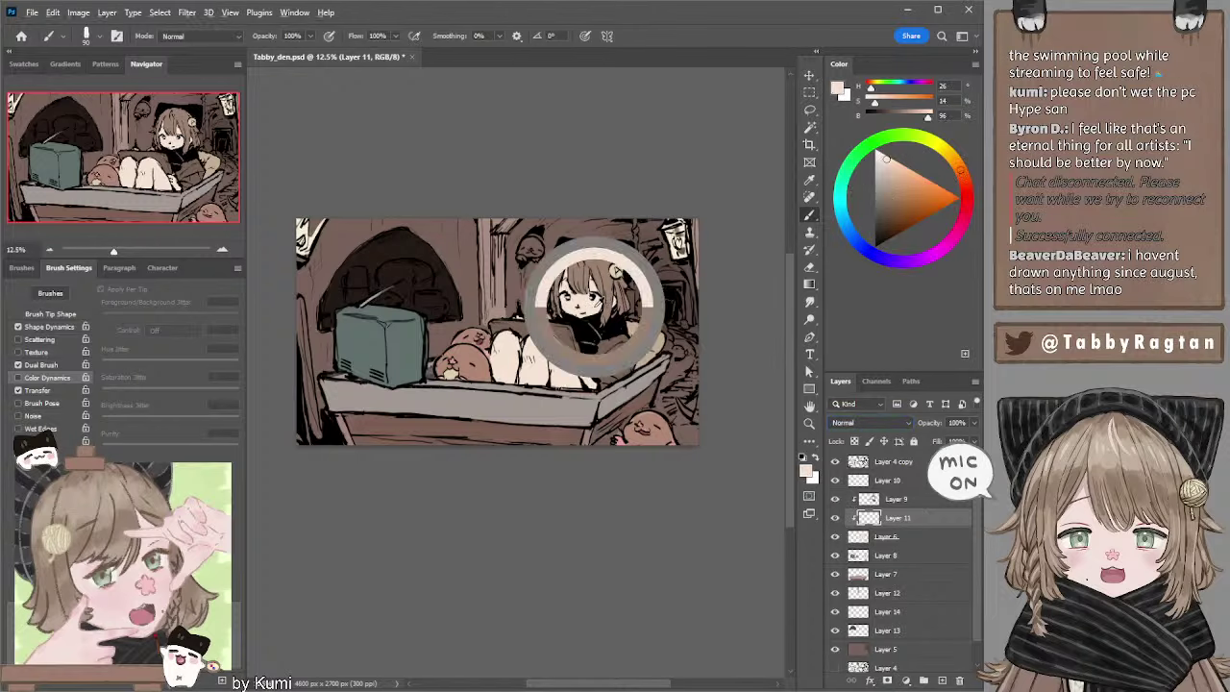
{"action": "left_click", "coordinate": [894, 172]}
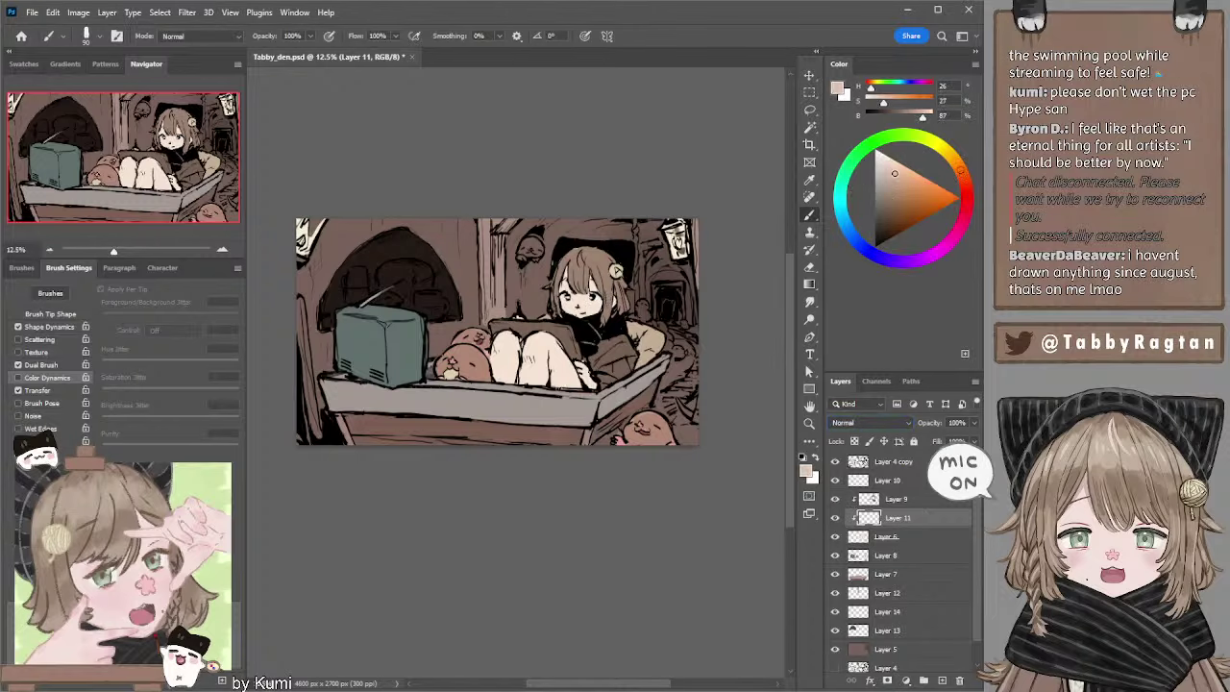
{"action": "left_click_drag", "start_coordinate": [963, 180], "coordinate": [967, 190]}
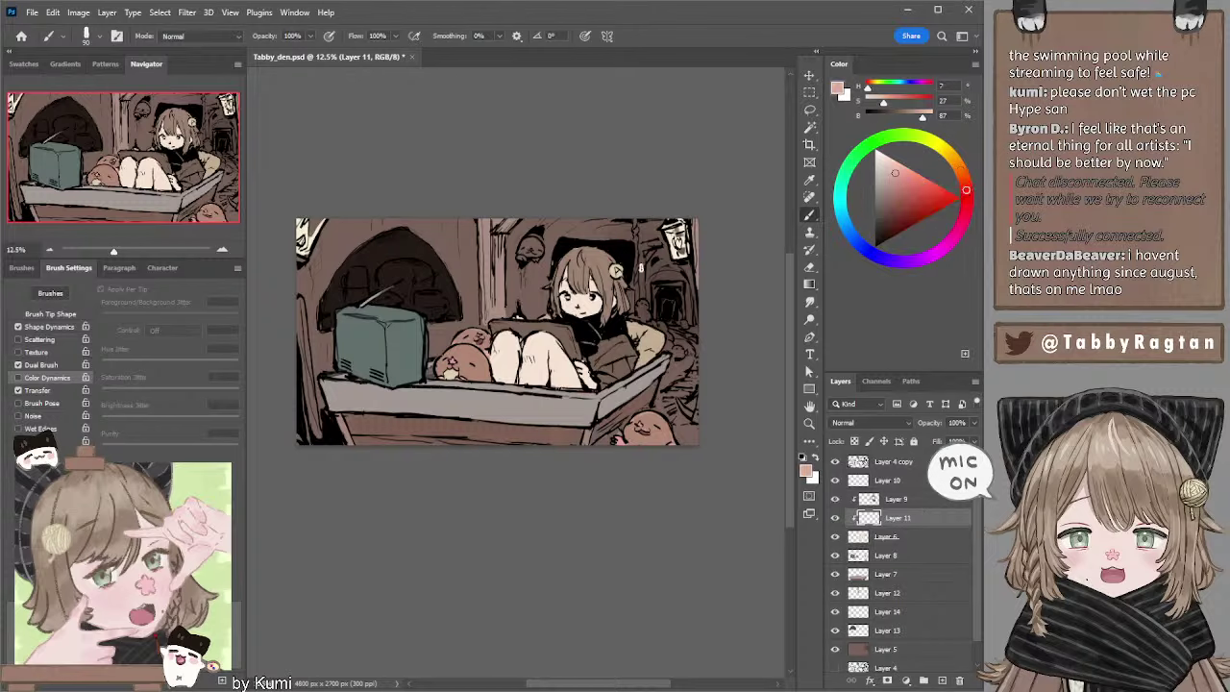
{"action": "key", "text": "bracketright"}
{"action": "key", "text": "bracketright"}
{"action": "key", "text": "bracketright"}
{"action": "mouse_move", "coordinate": [596, 302]}
{"action": "left_mouse_down"}
{"action": "mouse_move", "coordinate": [596, 327]}
{"action": "mouse_move", "coordinate": [611, 327]}
{"action": "mouse_move", "coordinate": [584, 309]}
{"action": "left_mouse_up"}
{"action": "key", "text": "bracketleft"}
{"action": "key", "text": "bracketleft"}
{"action": "key", "text": "bracketleft"}
Paint pink blush between the girl's knees, then lighten the blush colour.
{"action": "left_click", "coordinate": [966, 200]}
{"action": "key", "text": "bracketright"}
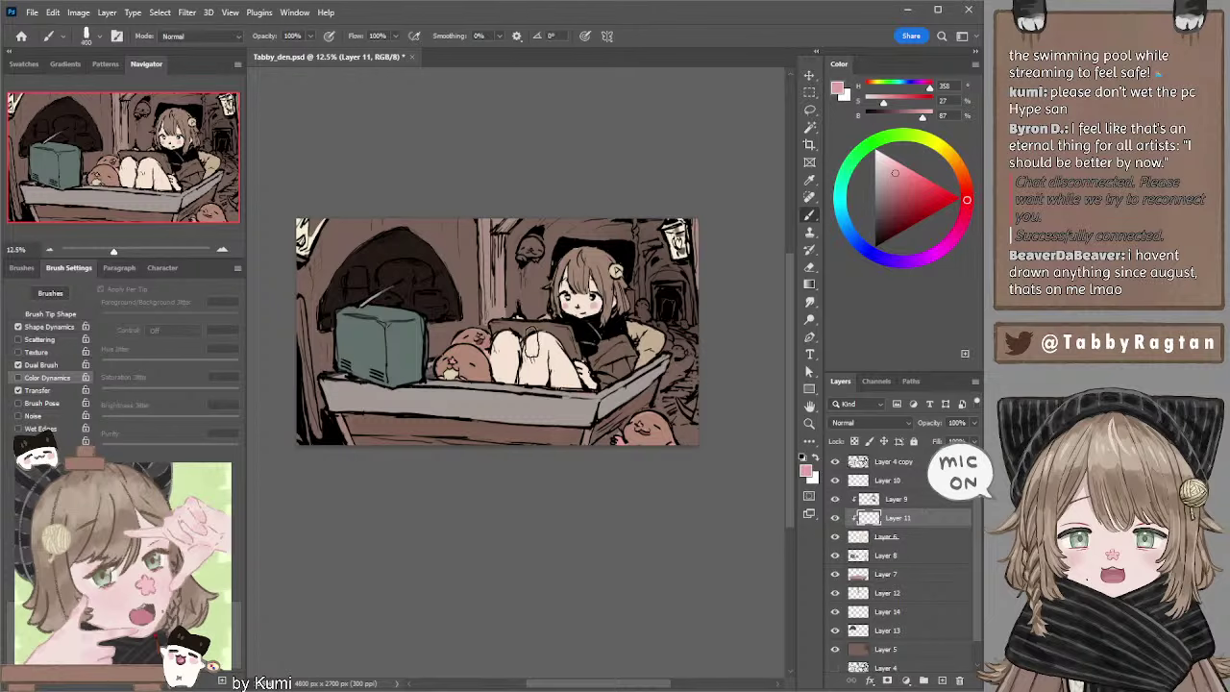
{"action": "left_click_drag", "start_coordinate": [526, 338], "coordinate": [571, 351]}
{"action": "left_click", "coordinate": [890, 165]}
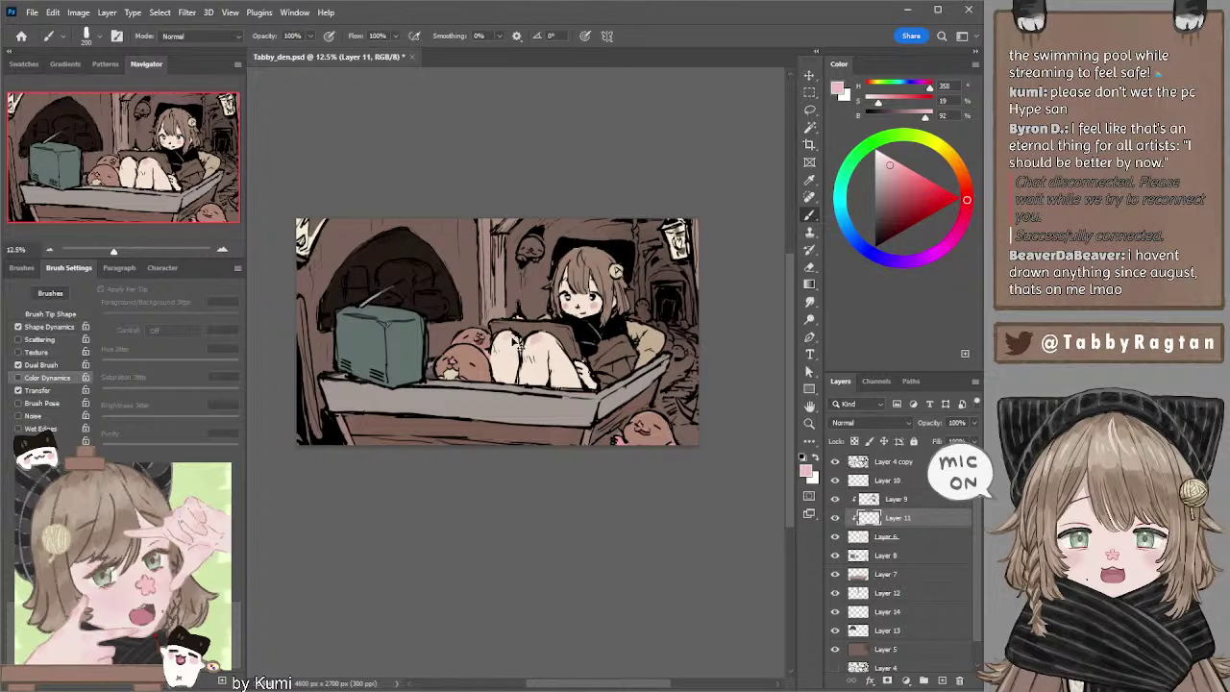
{"action": "key", "text": "r"}
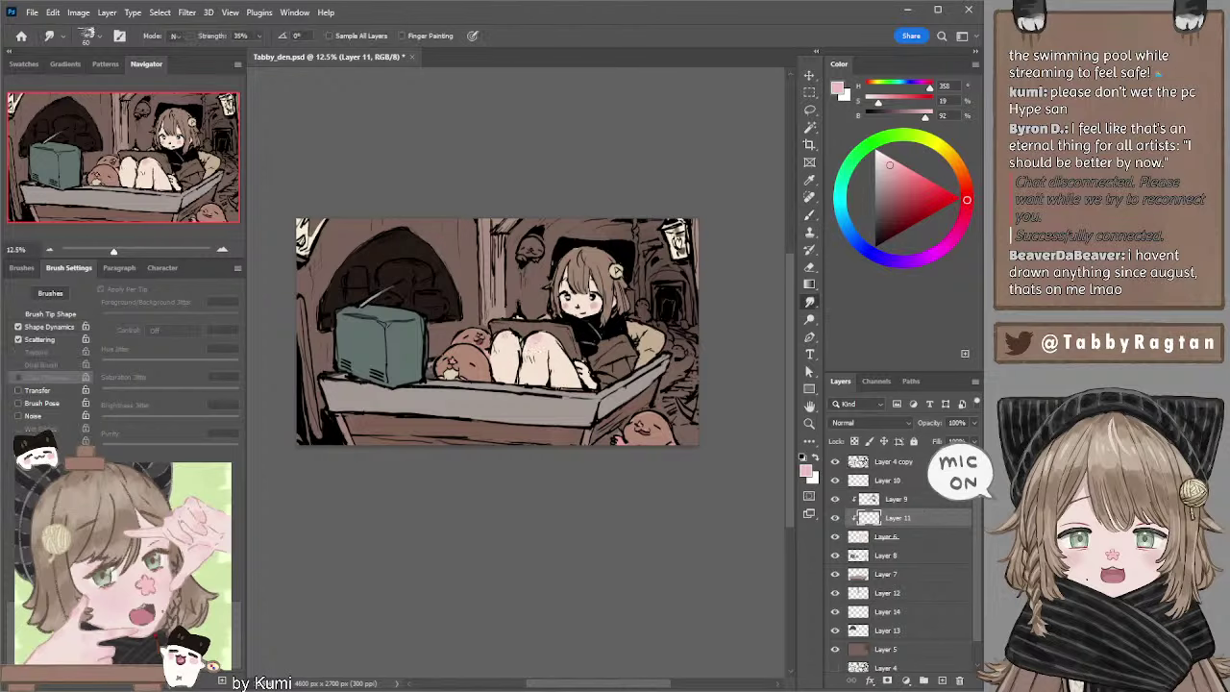
{"action": "key", "text": "b"}
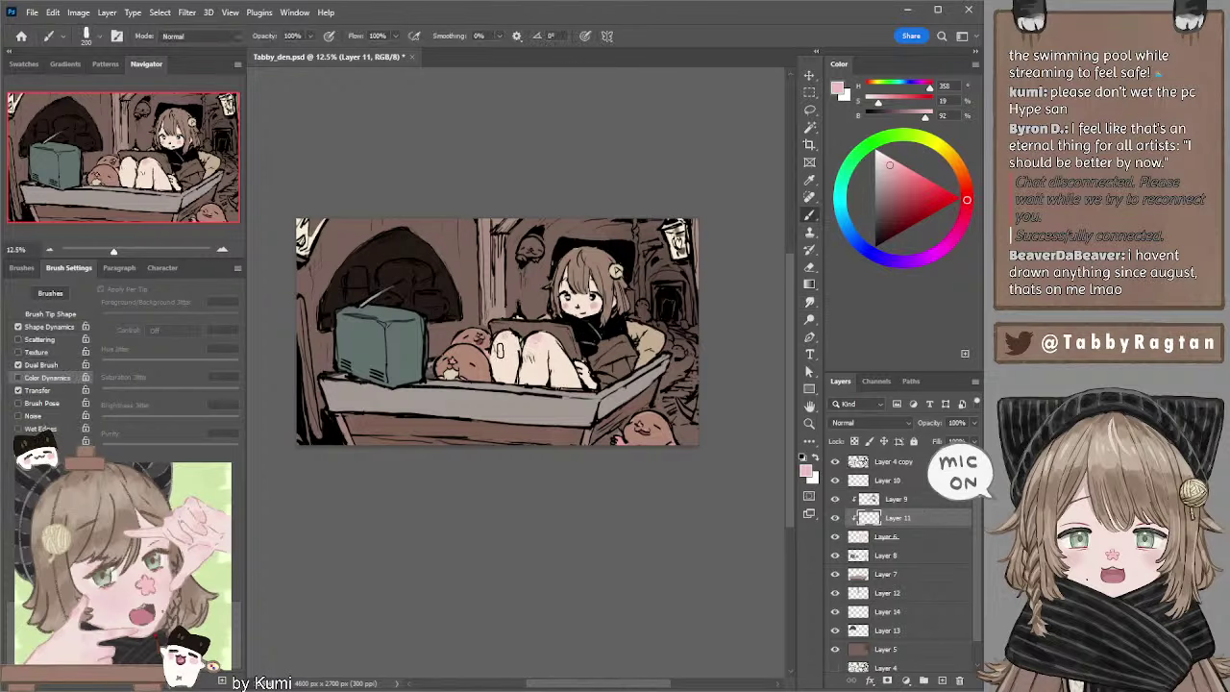
{"action": "key", "text": "bracketleft"}
{"action": "key", "text": "bracketleft"}
{"action": "key", "text": "bracketleft"}
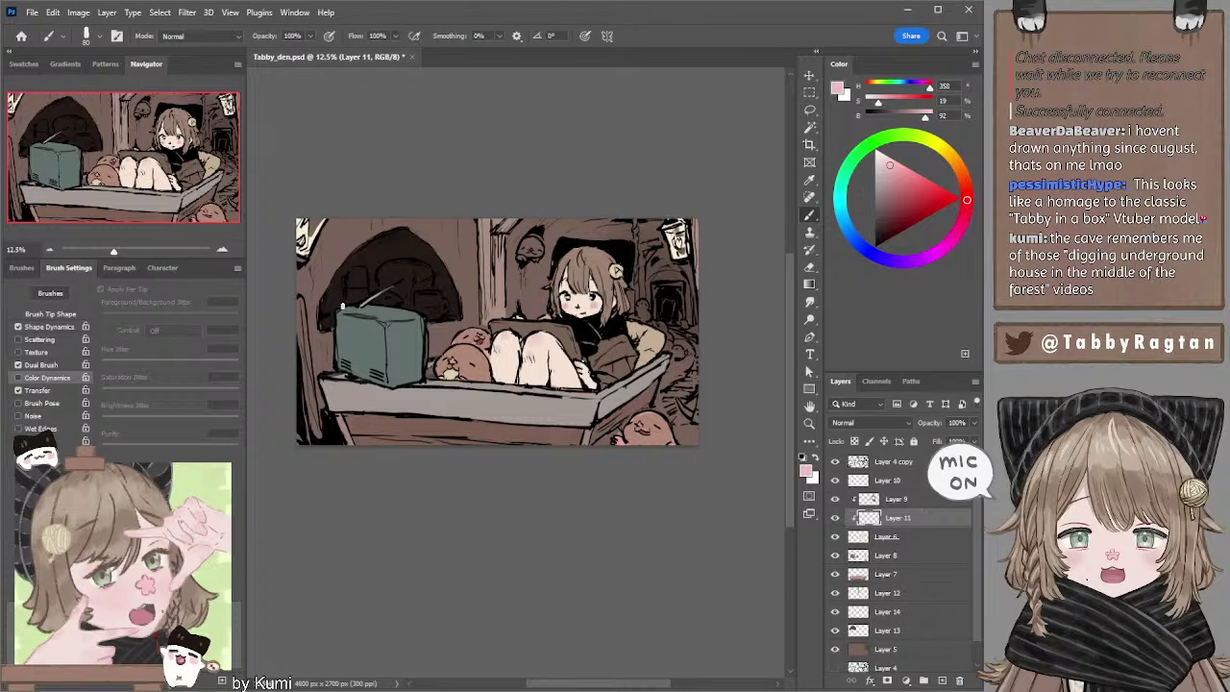
Sample Layer 7's brown, lighten it pinkish, and paint along the scene's left edge.
{"action": "left_click", "coordinate": [406, 434], "text": "ctrl"}
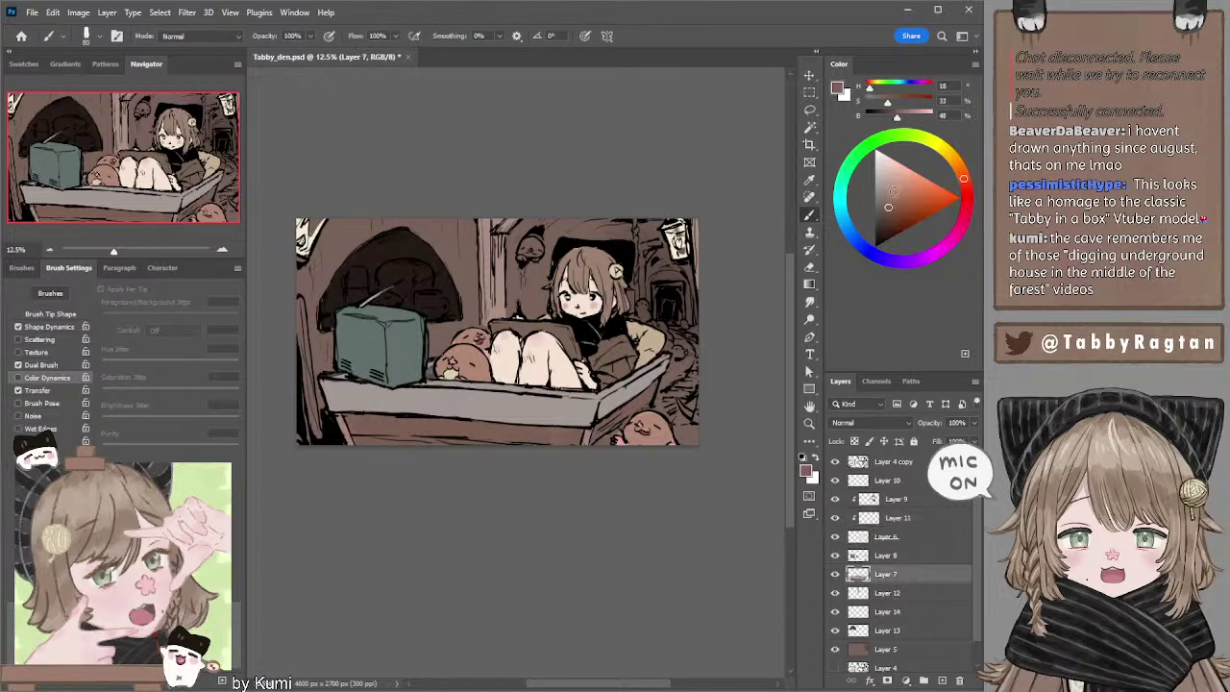
{"action": "left_click_drag", "start_coordinate": [893, 178], "coordinate": [893, 182]}
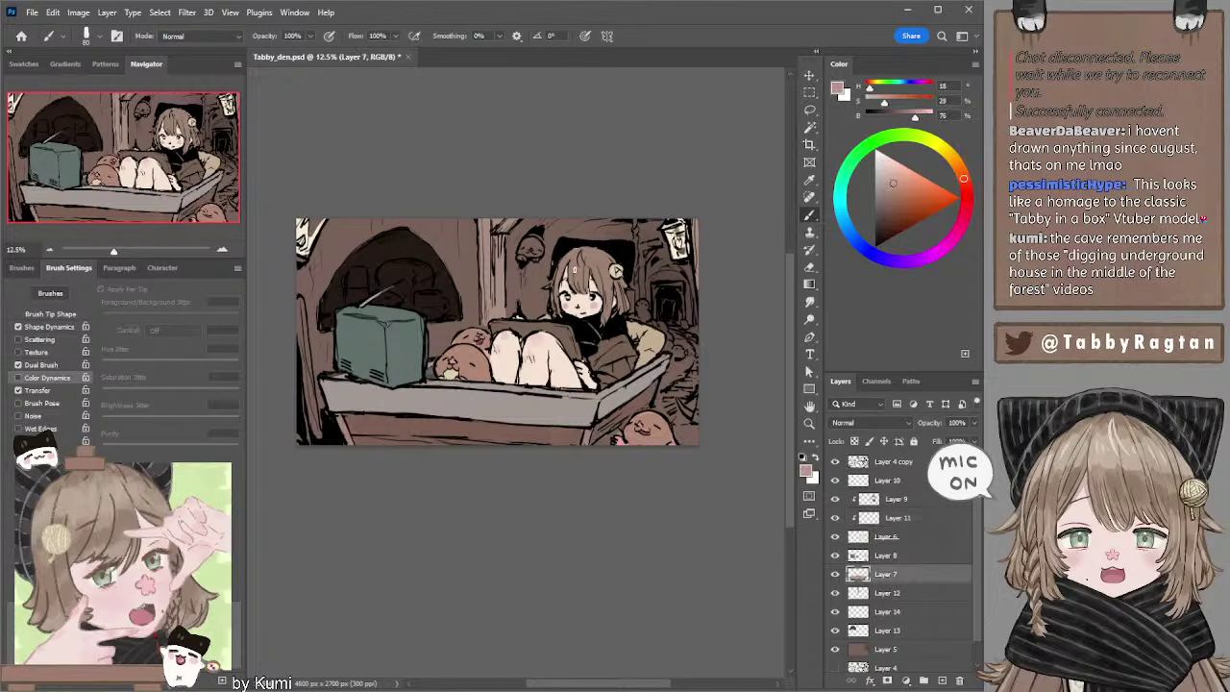
{"action": "key", "text": "bracketright"}
{"action": "key", "text": "bracketright"}
{"action": "left_click_drag", "start_coordinate": [306, 366], "coordinate": [312, 423]}
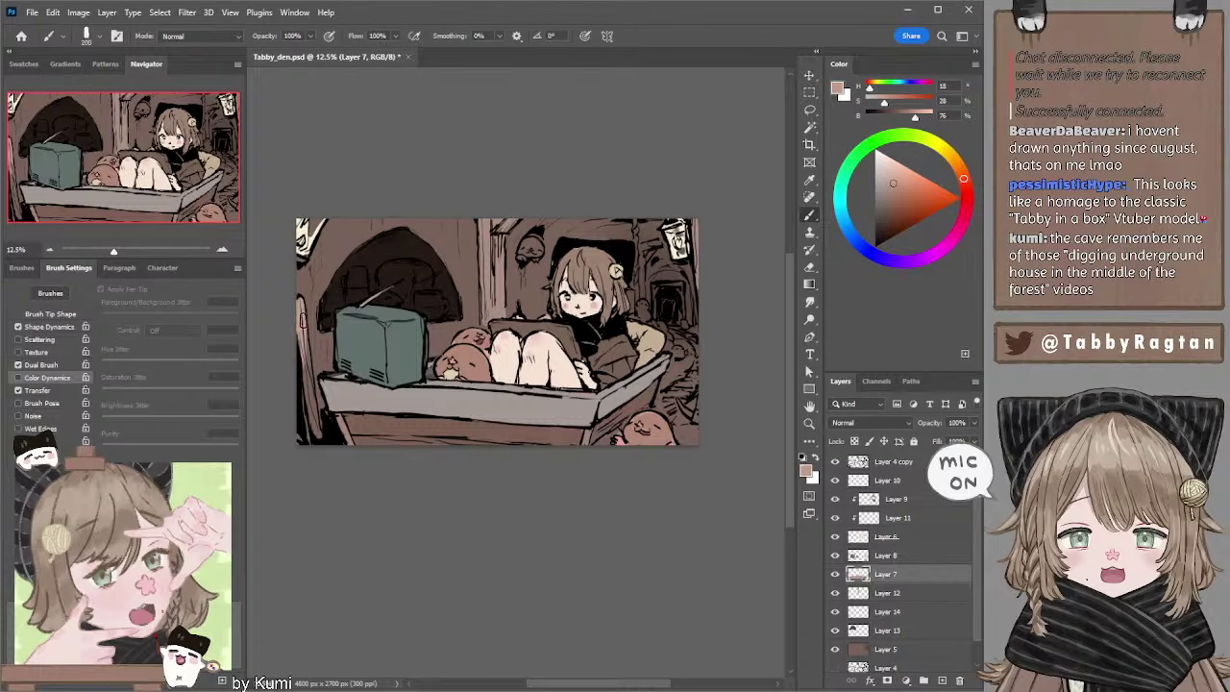
{"action": "left_click_drag", "start_coordinate": [298, 317], "coordinate": [309, 423]}
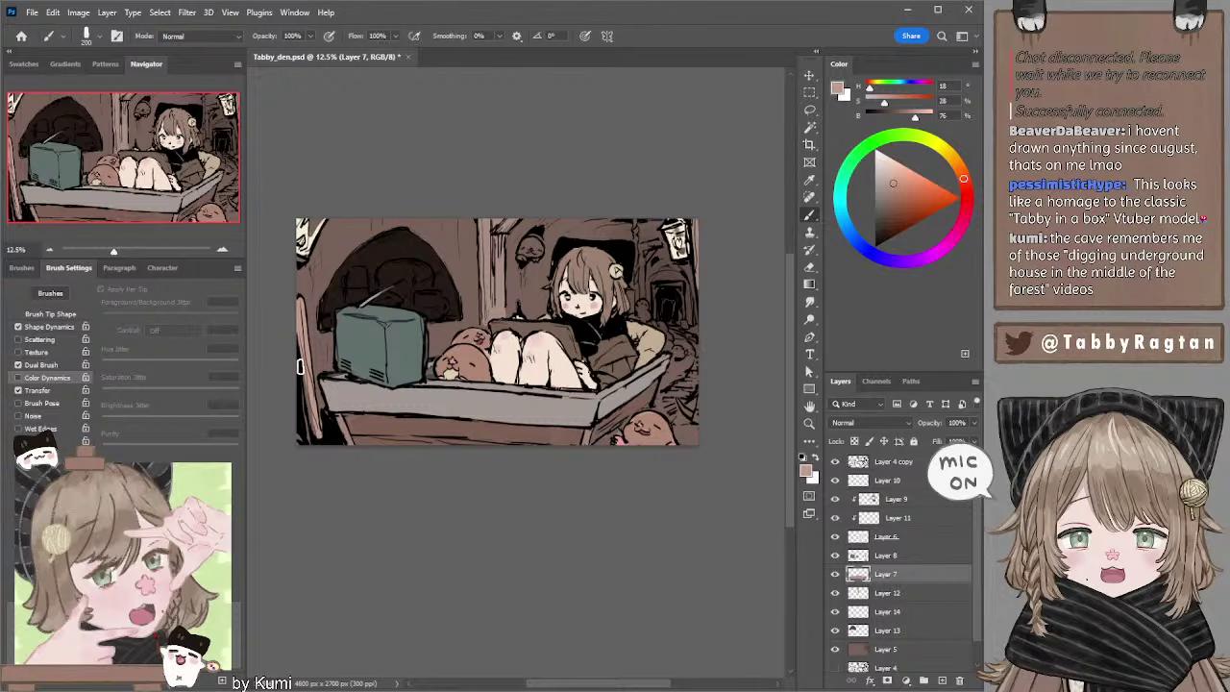
{"action": "left_click_drag", "start_coordinate": [893, 184], "coordinate": [890, 188]}
{"action": "key", "text": "bracketleft"}
{"action": "key", "text": "bracketleft"}
{"action": "key", "text": "bracketleft"}
{"action": "left_click_drag", "start_coordinate": [309, 327], "coordinate": [315, 437]}
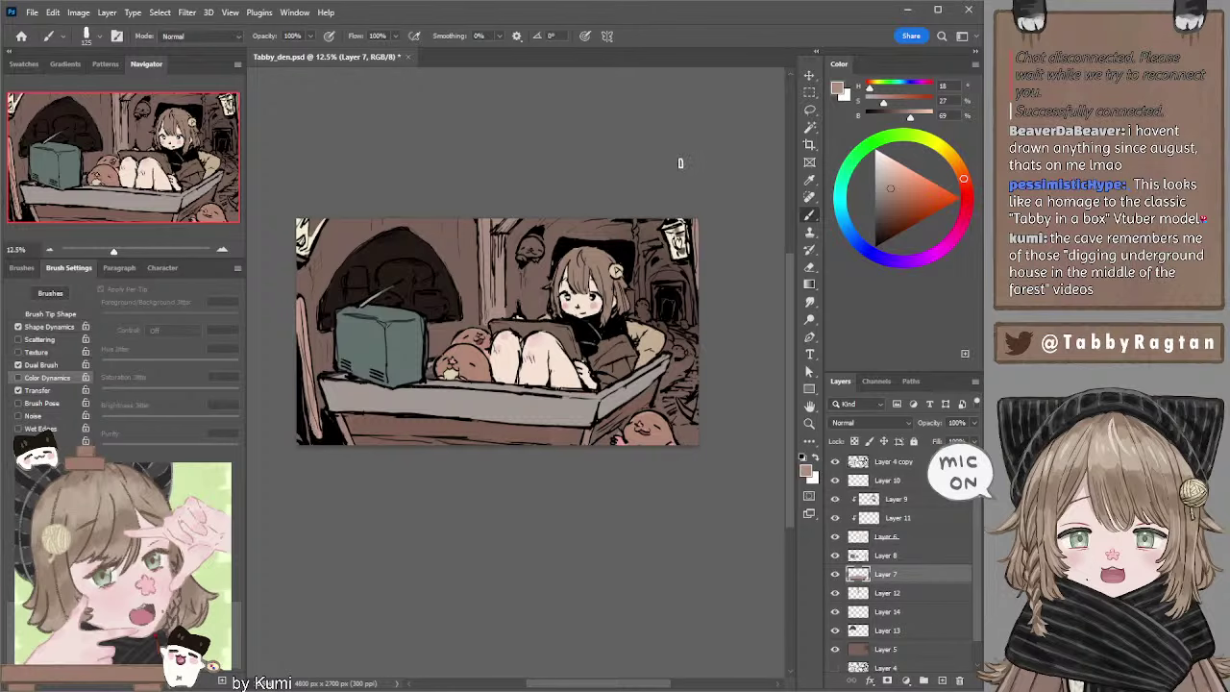
{"action": "left_click_drag", "start_coordinate": [657, 233], "coordinate": [740, 229]}
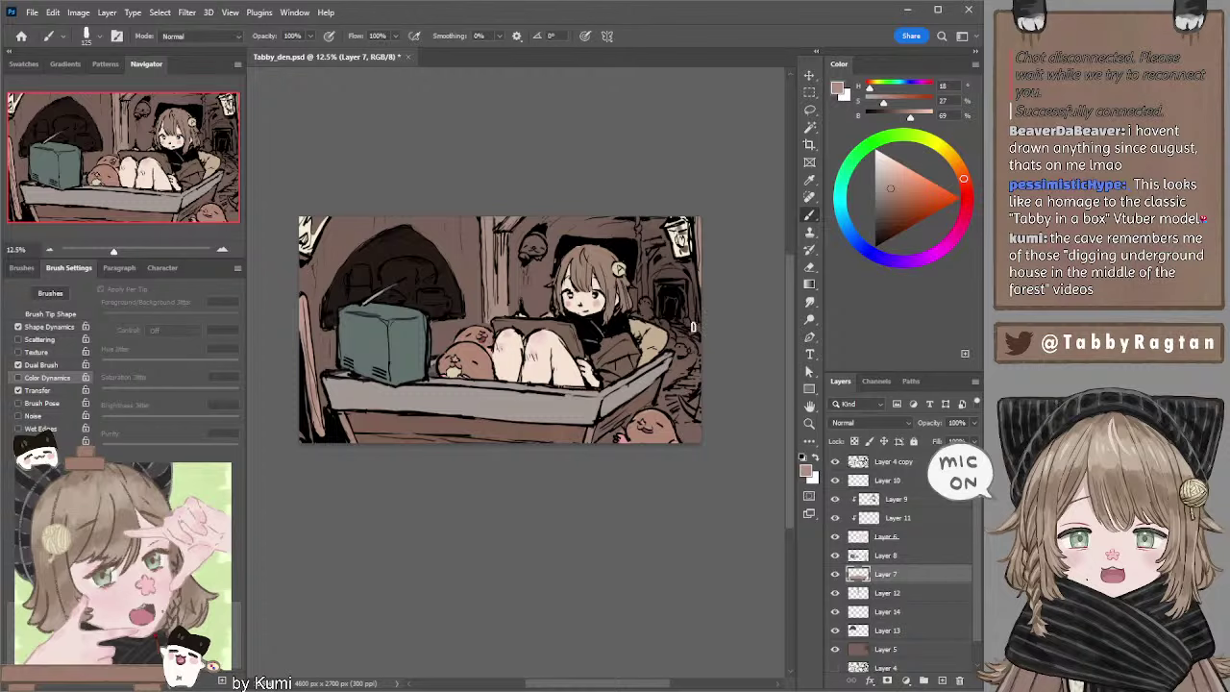
Make Layer 6 the working layer after passing through Layers 5 and 12.
{"action": "left_click", "coordinate": [669, 288], "text": "ctrl"}
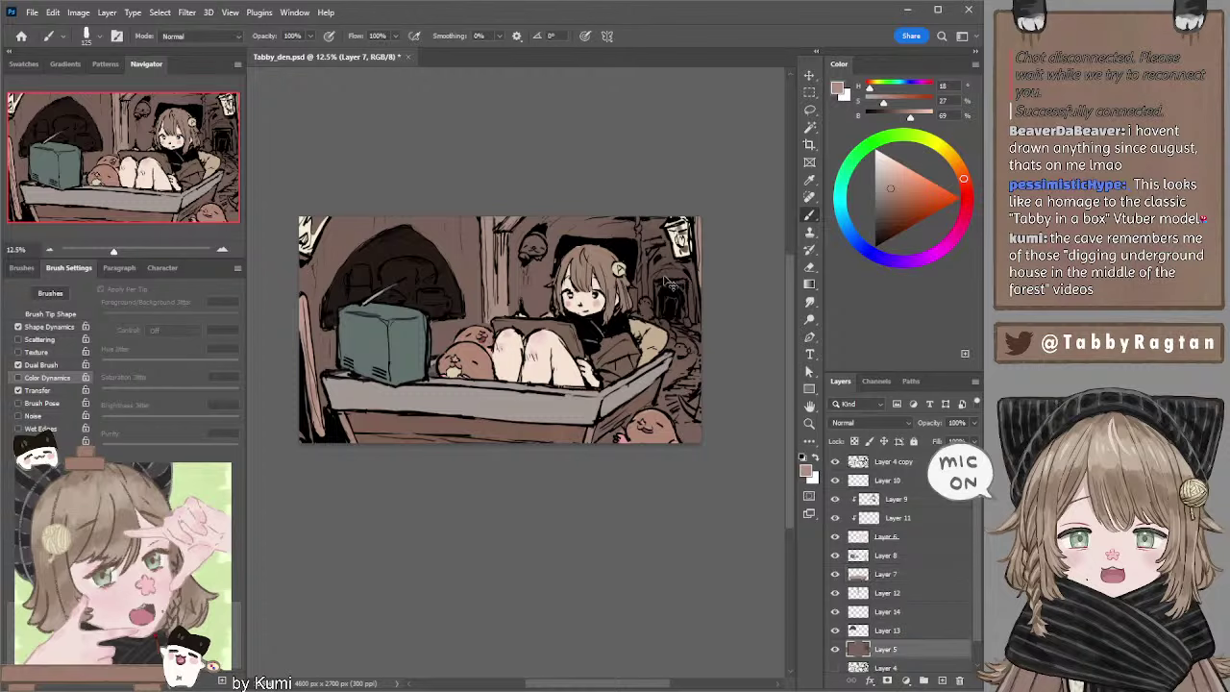
{"action": "left_click", "coordinate": [507, 291], "text": "ctrl"}
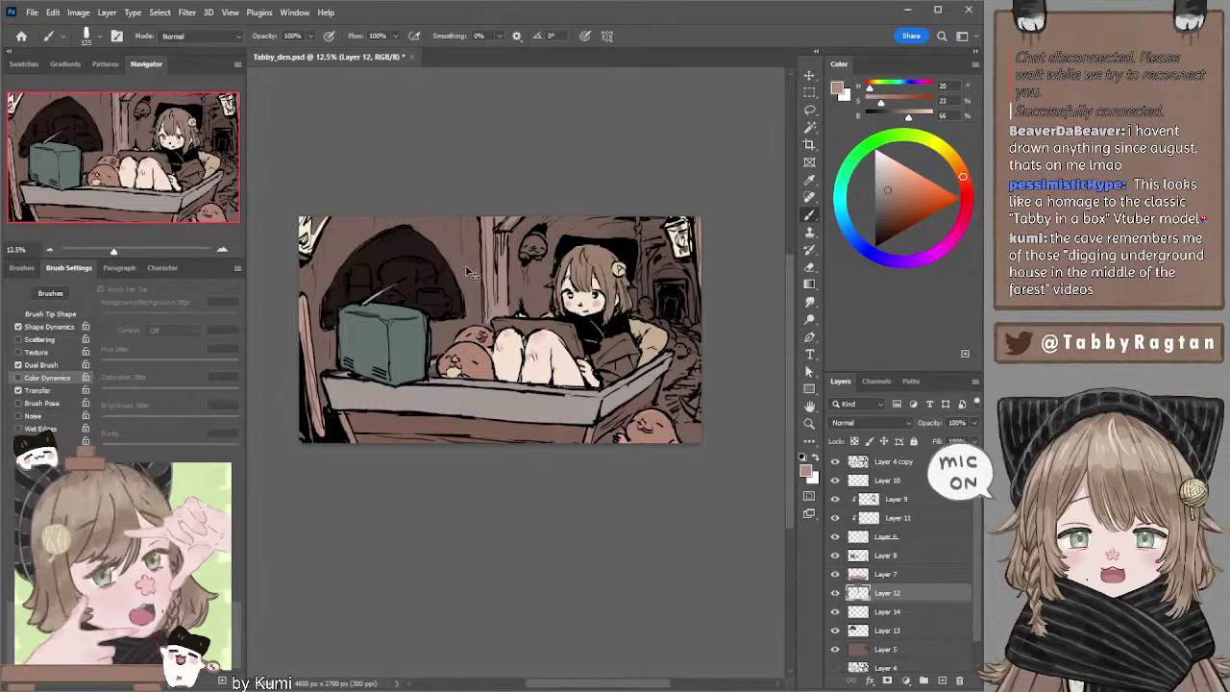
{"action": "left_click", "coordinate": [517, 355], "text": "ctrl"}
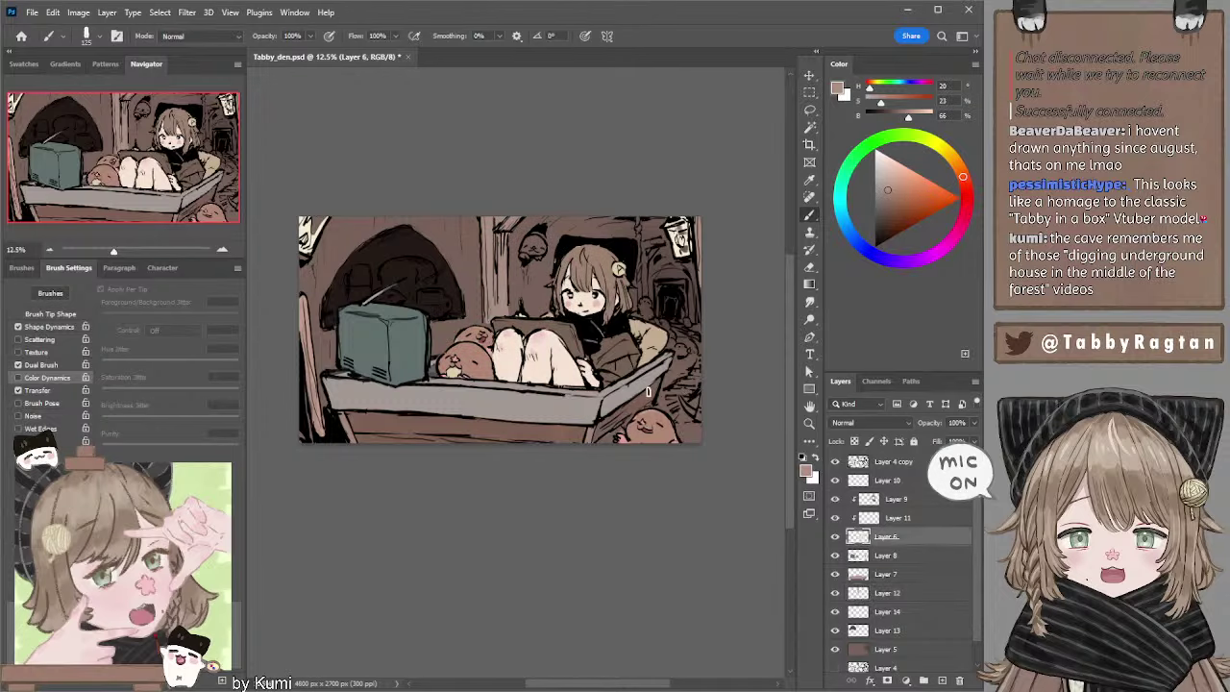
{"action": "left_click", "coordinate": [871, 555]}
Add a new layer and block in light grey prop shapes above the TV.
{"action": "left_click", "coordinate": [942, 680]}
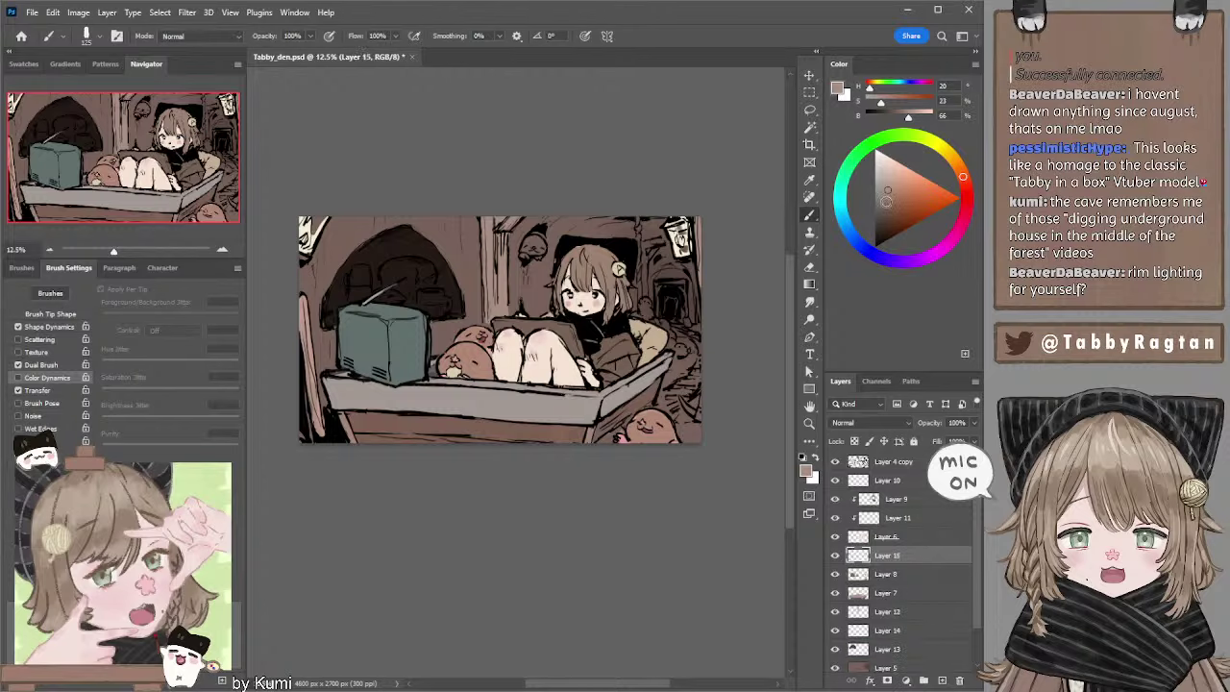
{"action": "mouse_move", "coordinate": [389, 270]}
{"action": "left_mouse_down"}
{"action": "mouse_move", "coordinate": [411, 275]}
{"action": "mouse_move", "coordinate": [392, 287]}
{"action": "mouse_move", "coordinate": [398, 300]}
{"action": "mouse_move", "coordinate": [419, 291]}
{"action": "mouse_move", "coordinate": [444, 300]}
{"action": "mouse_move", "coordinate": [419, 302]}
{"action": "mouse_move", "coordinate": [439, 313]}
{"action": "mouse_move", "coordinate": [442, 303]}
{"action": "left_mouse_up"}
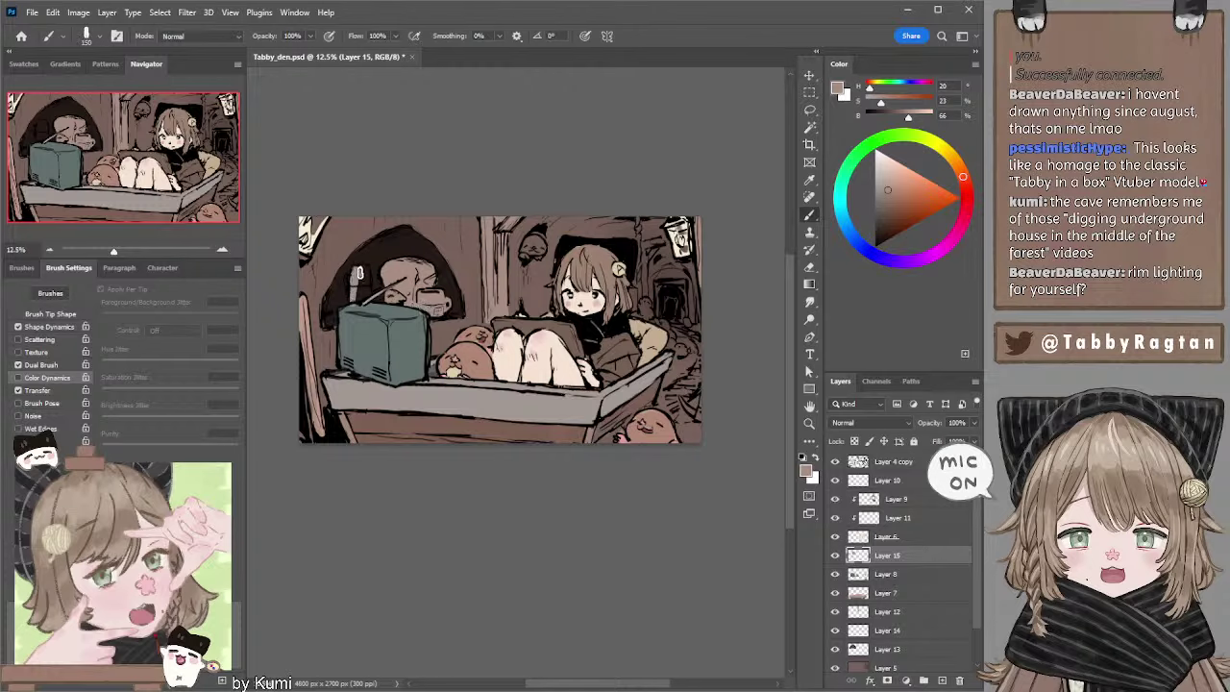
{"action": "mouse_move", "coordinate": [355, 275]}
{"action": "left_mouse_down"}
{"action": "mouse_move", "coordinate": [365, 270]}
{"action": "mouse_move", "coordinate": [367, 288]}
{"action": "mouse_move", "coordinate": [357, 299]}
{"action": "left_mouse_up"}
Refine the grey prop shapes near the TV antenna by erasing and repainting.
{"action": "key", "text": "e"}
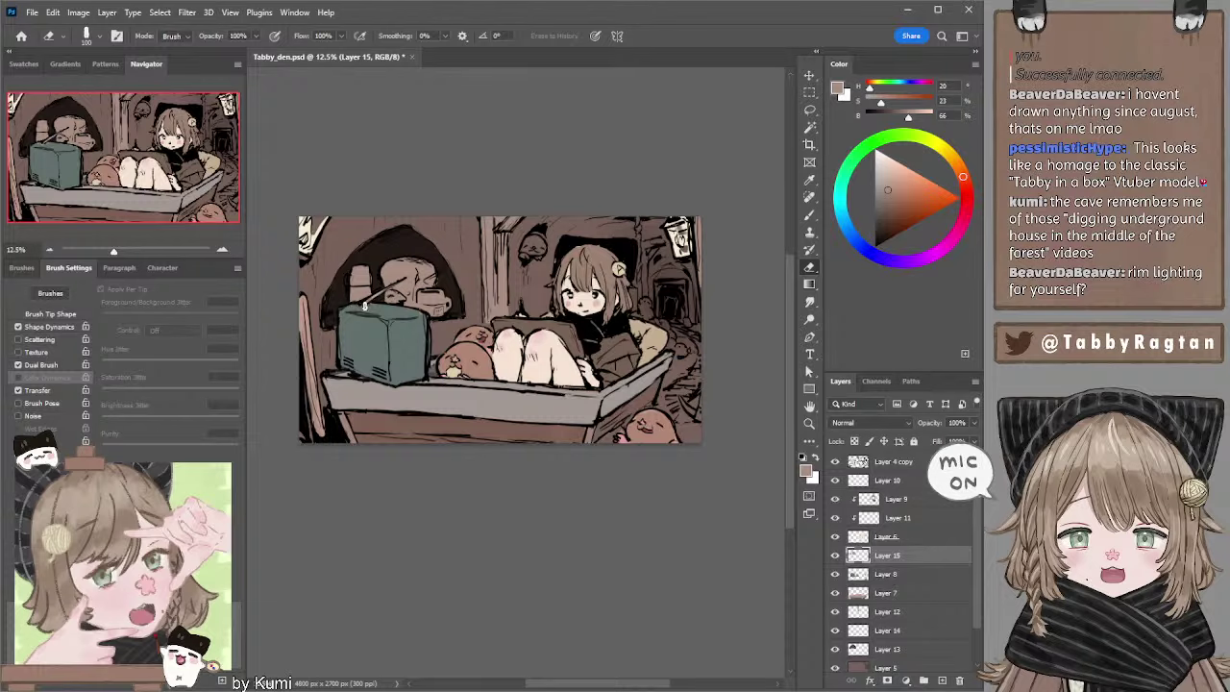
{"action": "key", "text": "bracketleft"}
{"action": "key", "text": "b"}
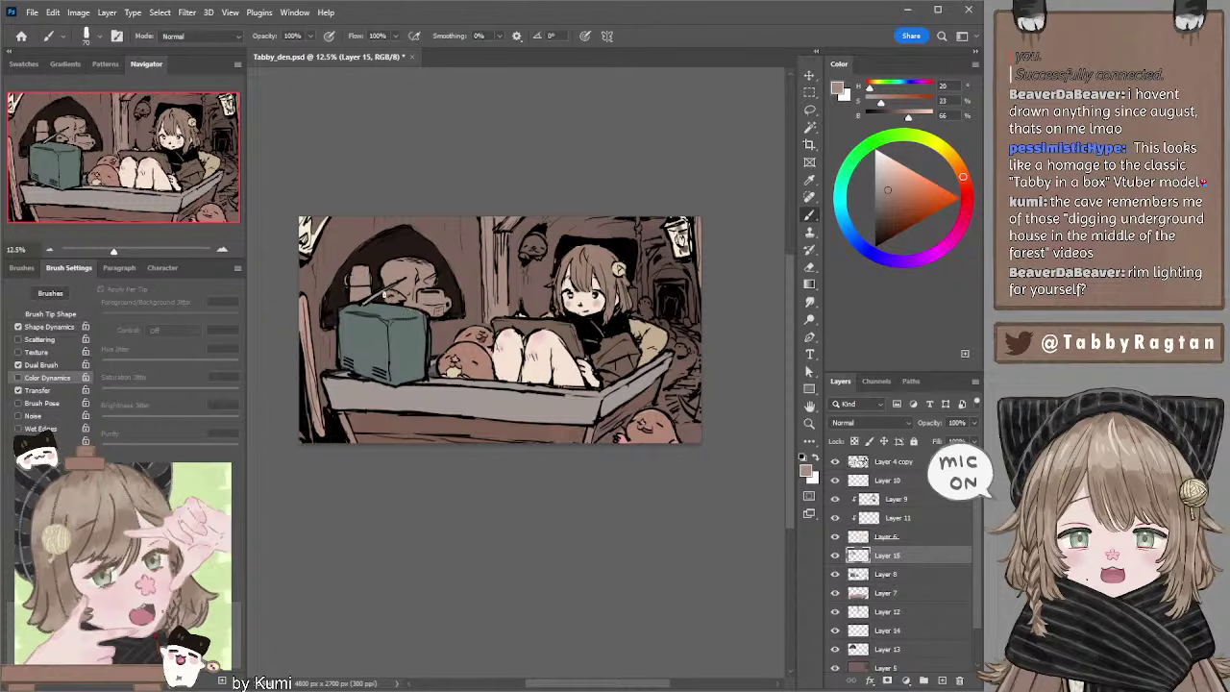
{"action": "left_click_drag", "start_coordinate": [390, 299], "coordinate": [379, 295]}
{"action": "left_click_drag", "start_coordinate": [373, 294], "coordinate": [378, 292]}
{"action": "key", "text": "ctrl+z"}
{"action": "key", "text": "ctrl+z"}
{"action": "key", "text": "ctrl+z"}
Paint a light beige patch onto the pot with a larger brush.
{"action": "left_click", "coordinate": [893, 166]}
{"action": "left_click_drag", "start_coordinate": [963, 176], "coordinate": [957, 163]}
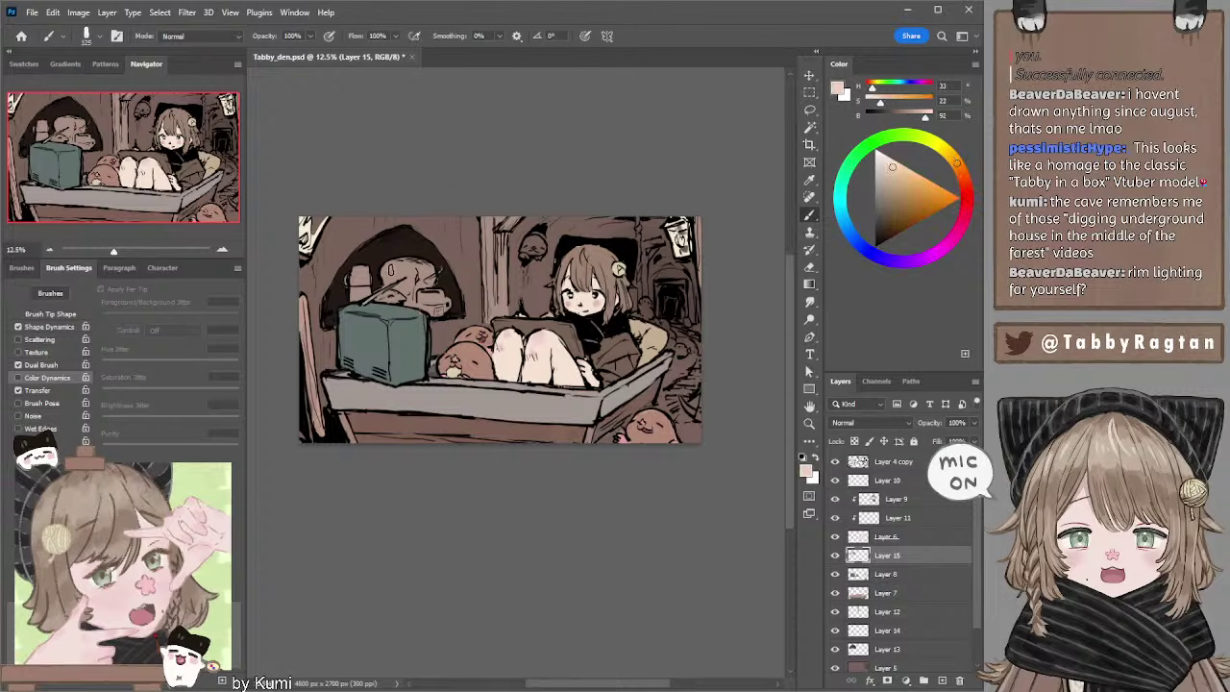
{"action": "key", "text": "bracketright"}
{"action": "key", "text": "bracketright"}
{"action": "left_click_drag", "start_coordinate": [394, 268], "coordinate": [408, 293]}
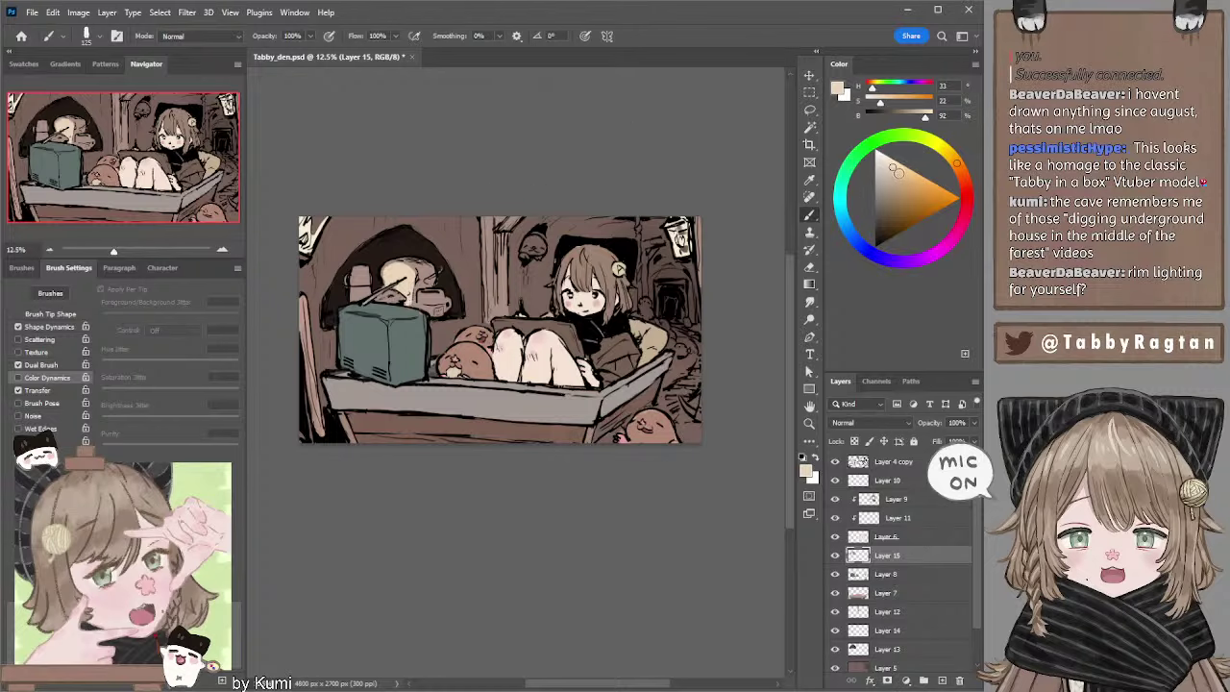
Choose a darker, richer brown and add a dark accent on the shelf objects.
{"action": "left_click", "coordinate": [896, 175]}
{"action": "left_click", "coordinate": [962, 173]}
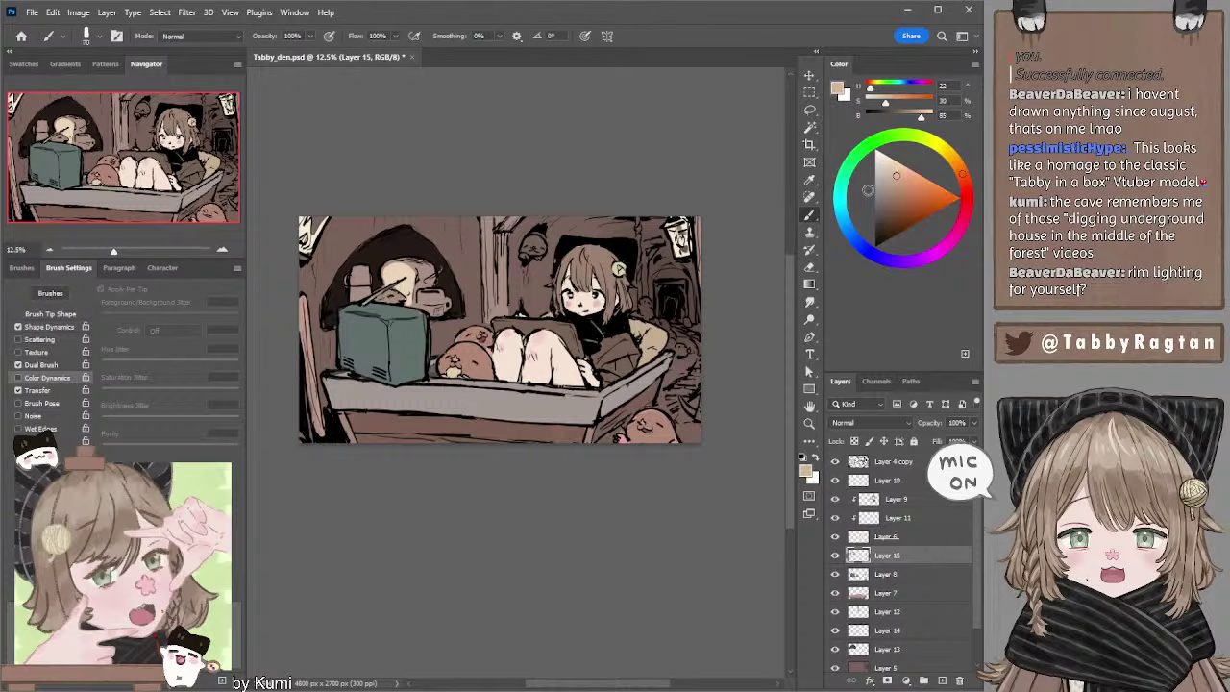
{"action": "left_click", "coordinate": [898, 190]}
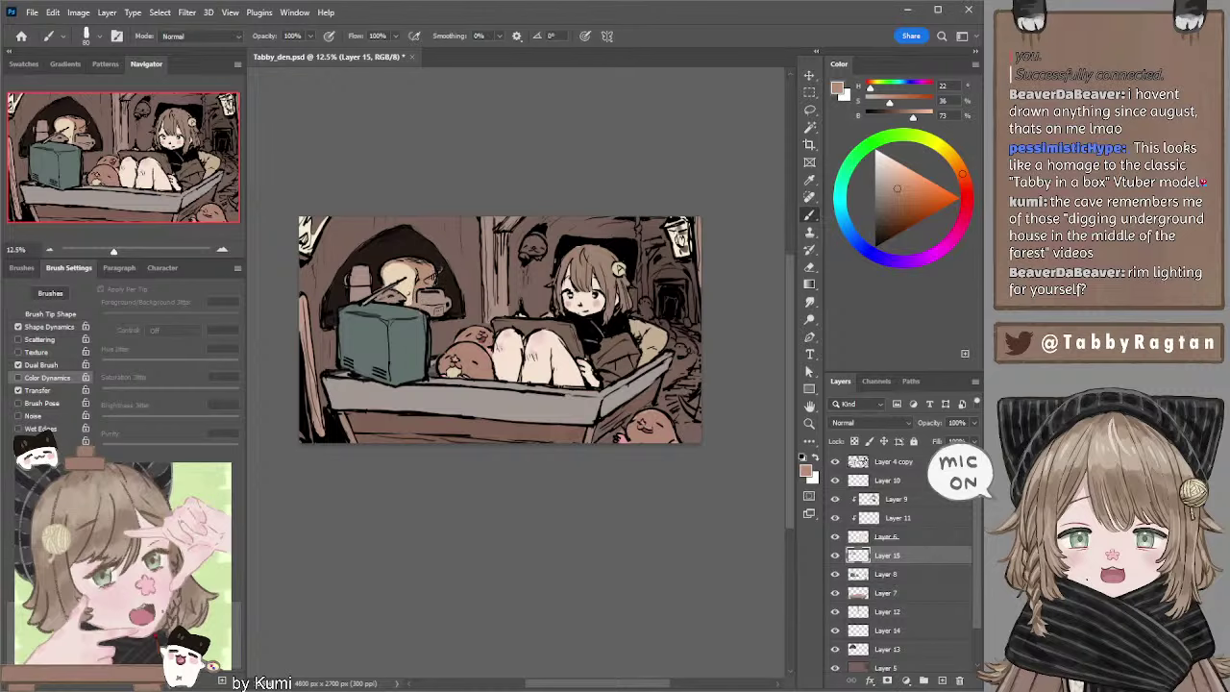
{"action": "mouse_move", "coordinate": [456, 186]}
{"action": "left_mouse_down"}
{"action": "mouse_move", "coordinate": [470, 181]}
{"action": "mouse_move", "coordinate": [456, 164]}
{"action": "mouse_move", "coordinate": [458, 178]}
{"action": "left_mouse_up"}
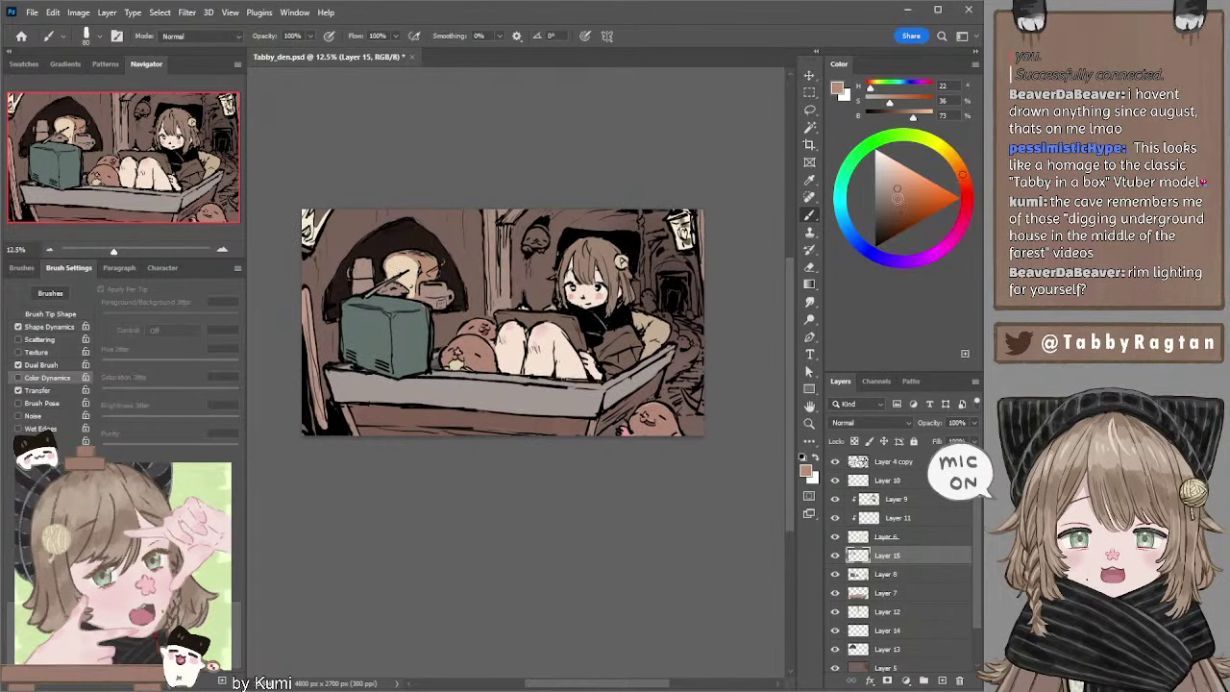
{"action": "left_click", "coordinate": [896, 199]}
{"action": "left_click_drag", "start_coordinate": [429, 257], "coordinate": [437, 278]}
Paint the mug in a paler, slightly yellower beige with a smaller brush.
{"action": "left_click", "coordinate": [415, 271], "text": "alt"}
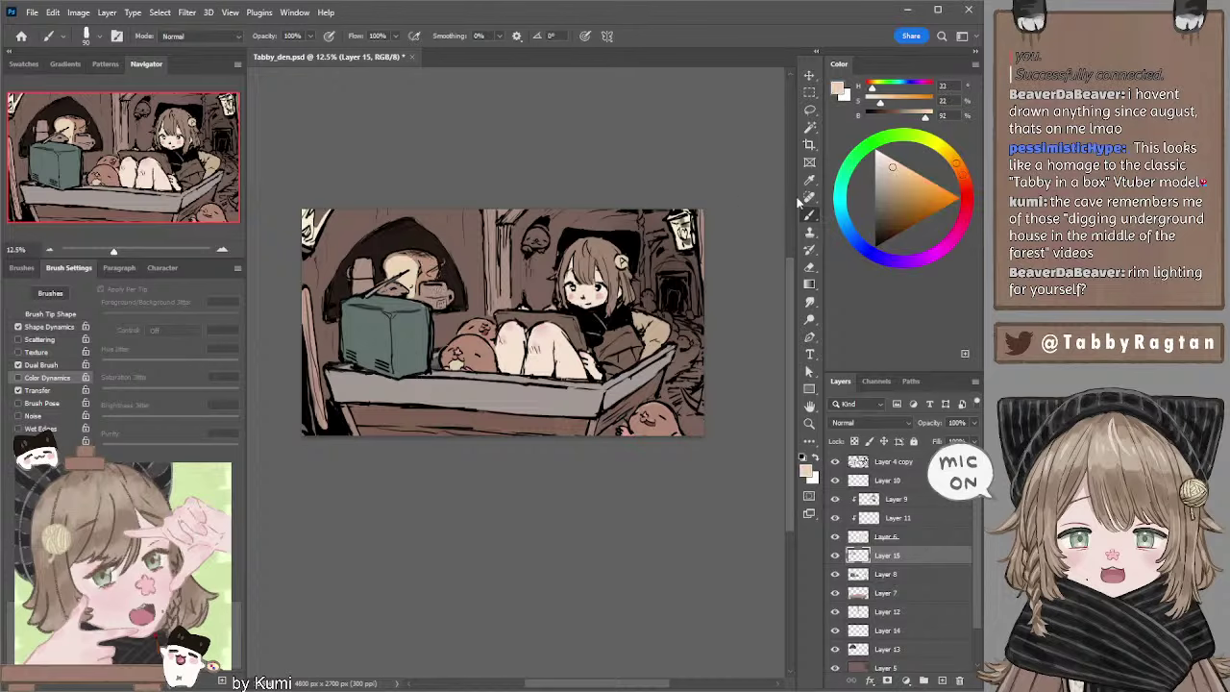
{"action": "left_click", "coordinate": [885, 162]}
{"action": "left_click", "coordinate": [953, 157]}
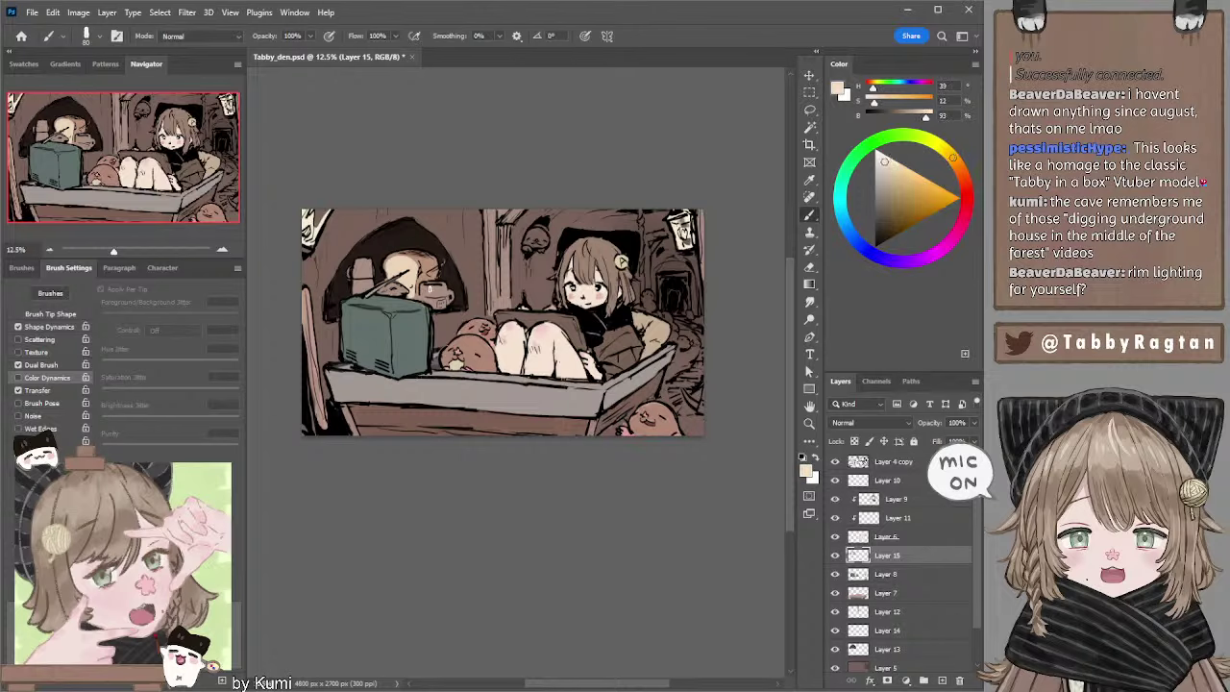
{"action": "mouse_move", "coordinate": [428, 288]}
{"action": "left_mouse_down"}
{"action": "mouse_move", "coordinate": [446, 288]}
{"action": "mouse_move", "coordinate": [440, 307]}
{"action": "mouse_move", "coordinate": [443, 296]}
{"action": "left_mouse_up"}
{"action": "key", "text": "bracketleft"}
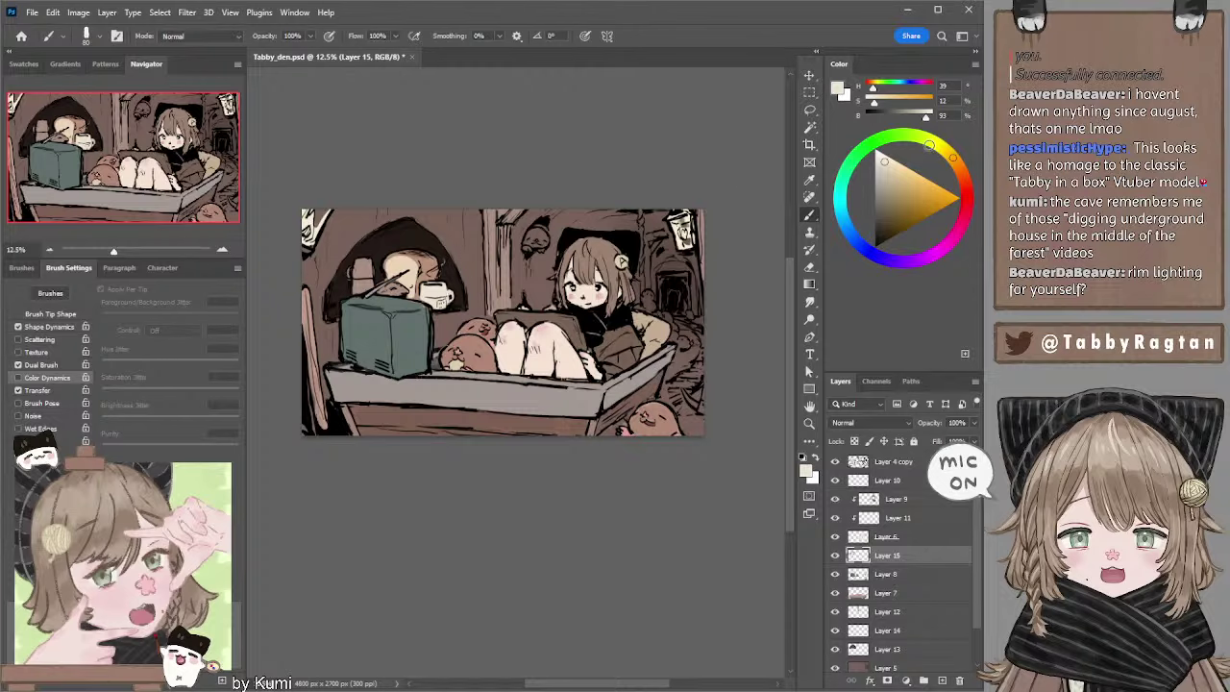
{"action": "left_click", "coordinate": [947, 151]}
Paint a darkened pinkish-brown shadow stroke beside the mug.
{"action": "left_click", "coordinate": [885, 165]}
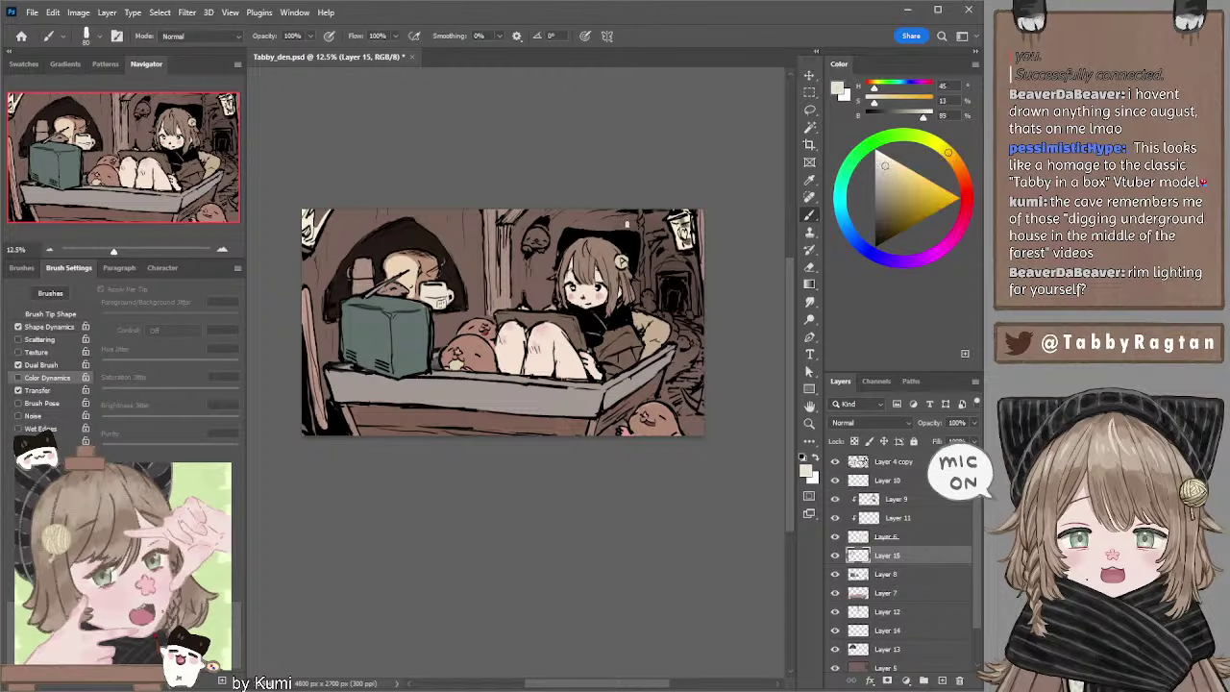
{"action": "key", "text": "bracketright"}
{"action": "key", "text": "bracketleft"}
{"action": "left_click", "coordinate": [893, 179]}
{"action": "left_click", "coordinate": [953, 160]}
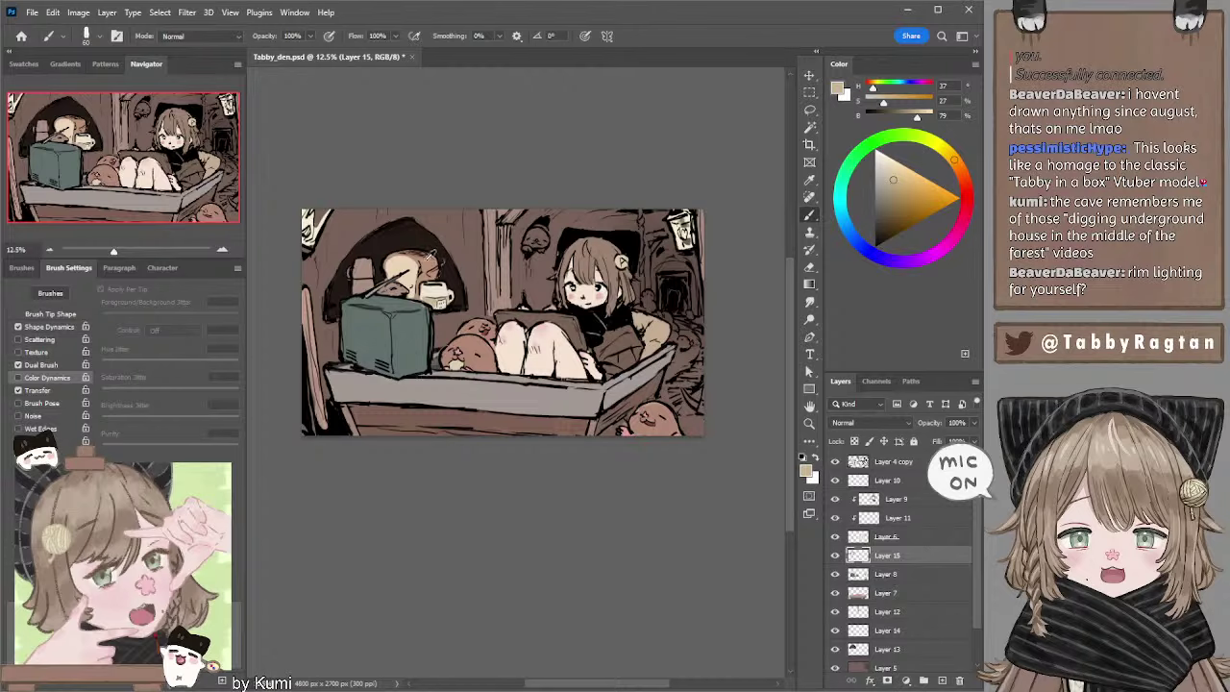
{"action": "left_click", "coordinate": [431, 257], "text": "alt"}
{"action": "left_click", "coordinate": [896, 195]}
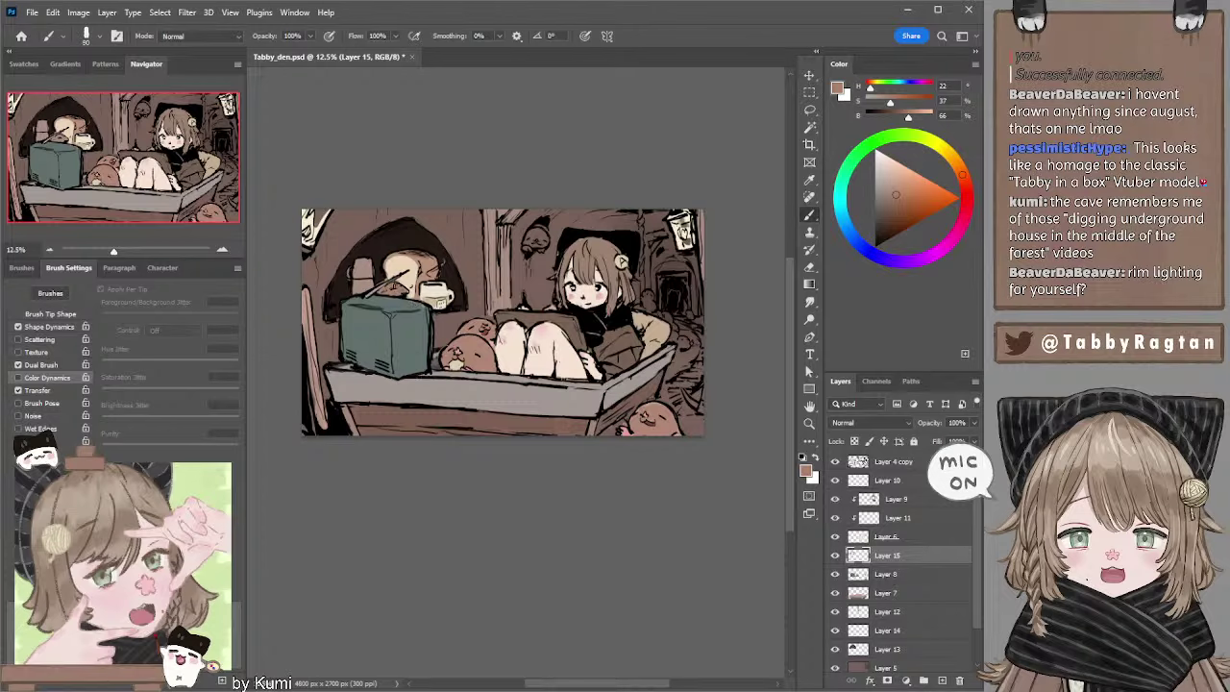
{"action": "left_click_drag", "start_coordinate": [385, 285], "coordinate": [377, 288]}
Mix a pale greyish colour with a yellow-green hue in the Color wheel.
{"action": "left_click", "coordinate": [840, 189]}
{"action": "left_click", "coordinate": [878, 185]}
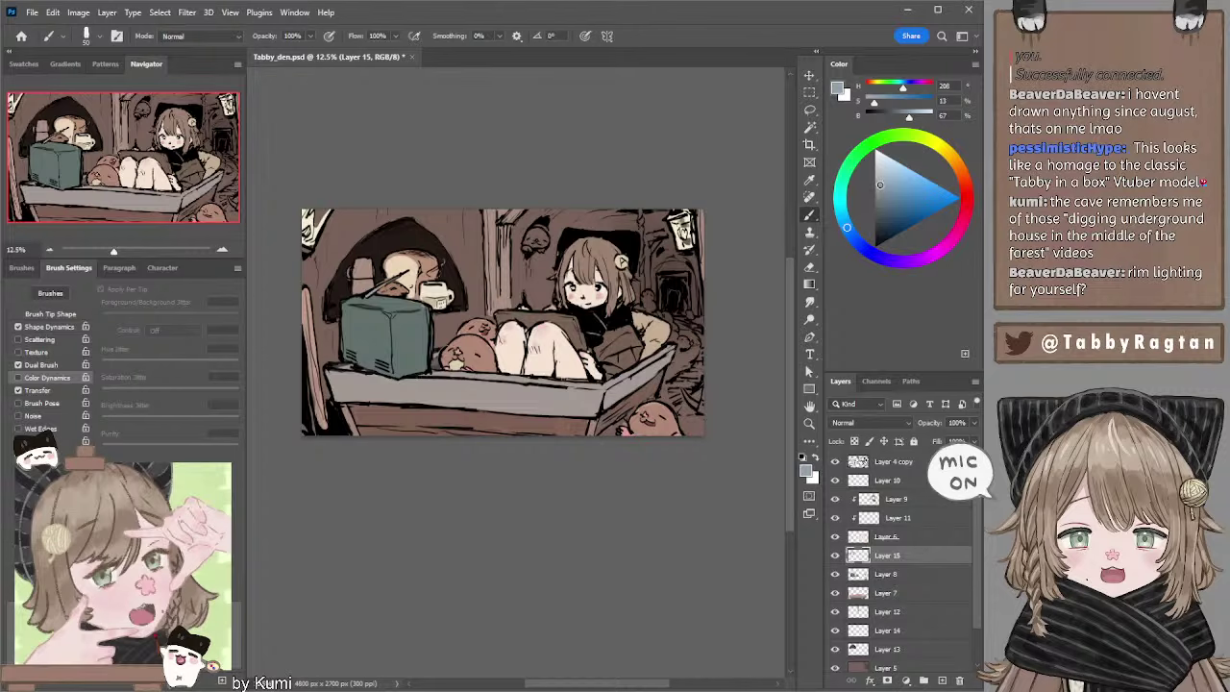
{"action": "left_click", "coordinate": [922, 140]}
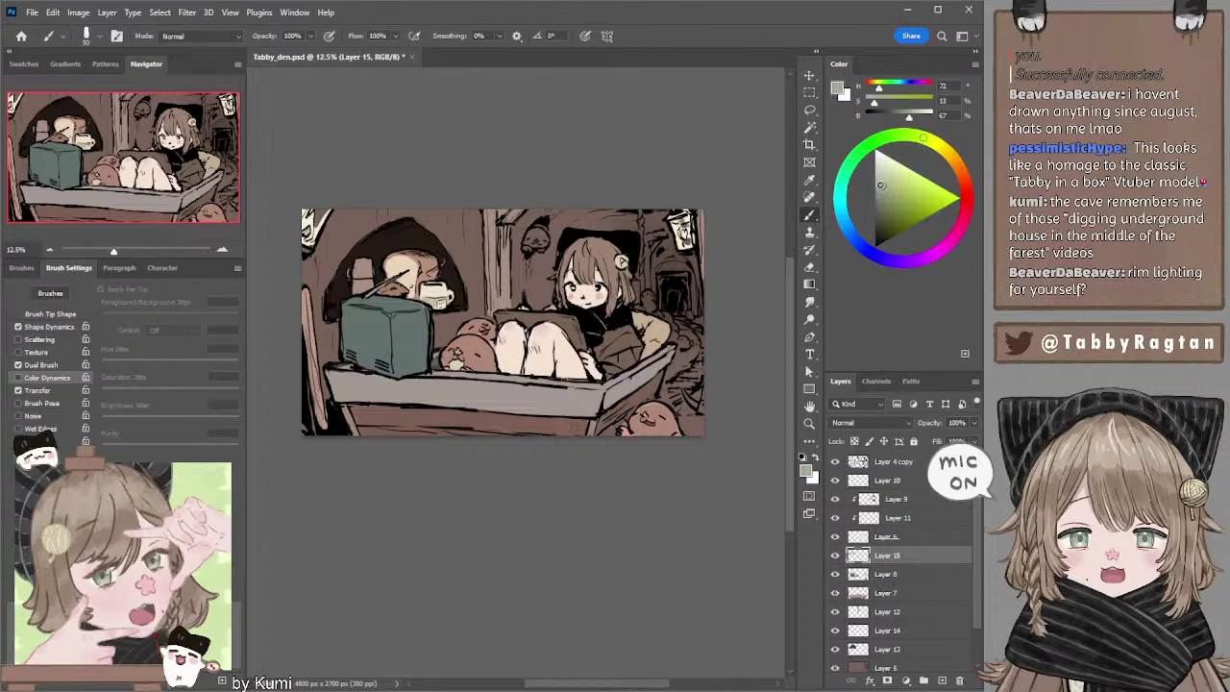
{"action": "left_click", "coordinate": [878, 189]}
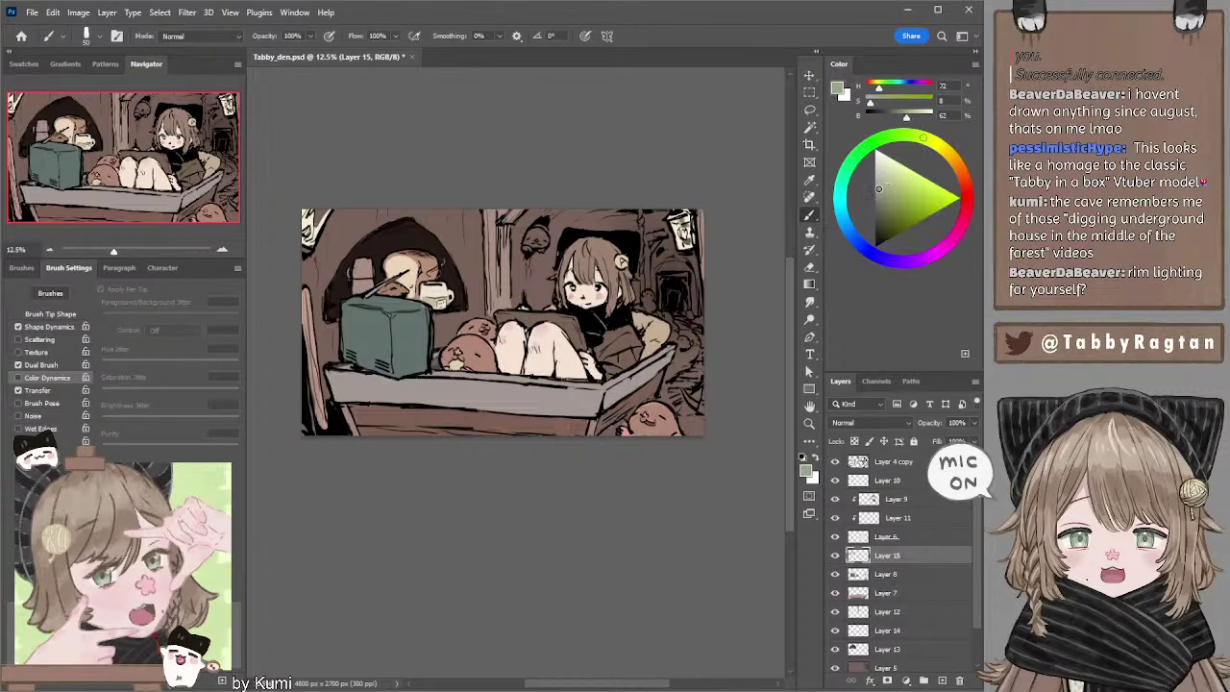
{"action": "left_click", "coordinate": [876, 185]}
{"action": "left_click", "coordinate": [883, 186]}
{"action": "left_click_drag", "start_coordinate": [877, 185], "coordinate": [877, 188]}
{"action": "left_click", "coordinate": [877, 185]}
Repaint the small lamp beside the TV antenna with pale grey strokes.
{"action": "mouse_move", "coordinate": [352, 265]}
{"action": "left_mouse_down"}
{"action": "mouse_move", "coordinate": [362, 294]}
{"action": "mouse_move", "coordinate": [373, 281]}
{"action": "mouse_move", "coordinate": [357, 288]}
{"action": "mouse_move", "coordinate": [363, 267]}
{"action": "mouse_move", "coordinate": [358, 279]}
{"action": "left_mouse_up"}
{"action": "key", "text": "bracketleft"}
{"action": "key", "text": "bracketleft"}
{"action": "key", "text": "bracketright"}
{"action": "mouse_move", "coordinate": [356, 276]}
{"action": "left_mouse_down"}
{"action": "mouse_move", "coordinate": [361, 296]}
{"action": "mouse_move", "coordinate": [369, 279]}
{"action": "mouse_move", "coordinate": [361, 288]}
{"action": "left_mouse_up"}
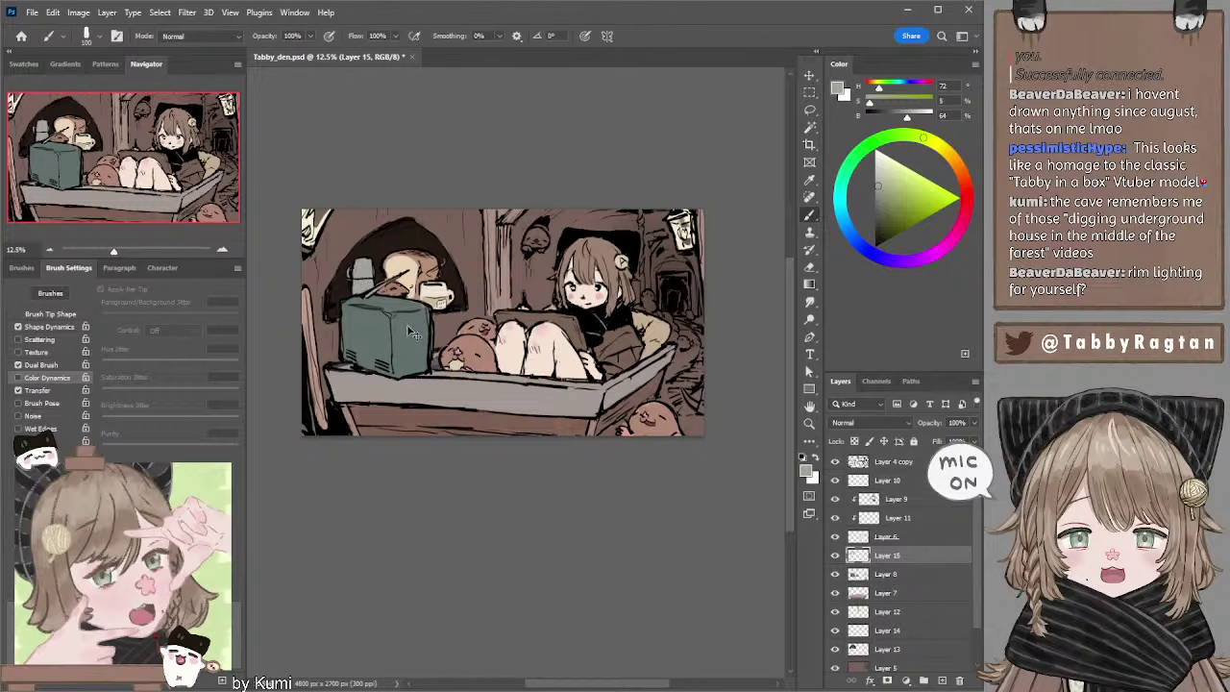
{"action": "key", "text": "alt+bracketleft"}
Select the green TV shape, deselect it, and undo the TV brightening.
{"action": "scroll", "coordinate": [590, 127], "scroll_direction": "right", "scroll_amount": 1}
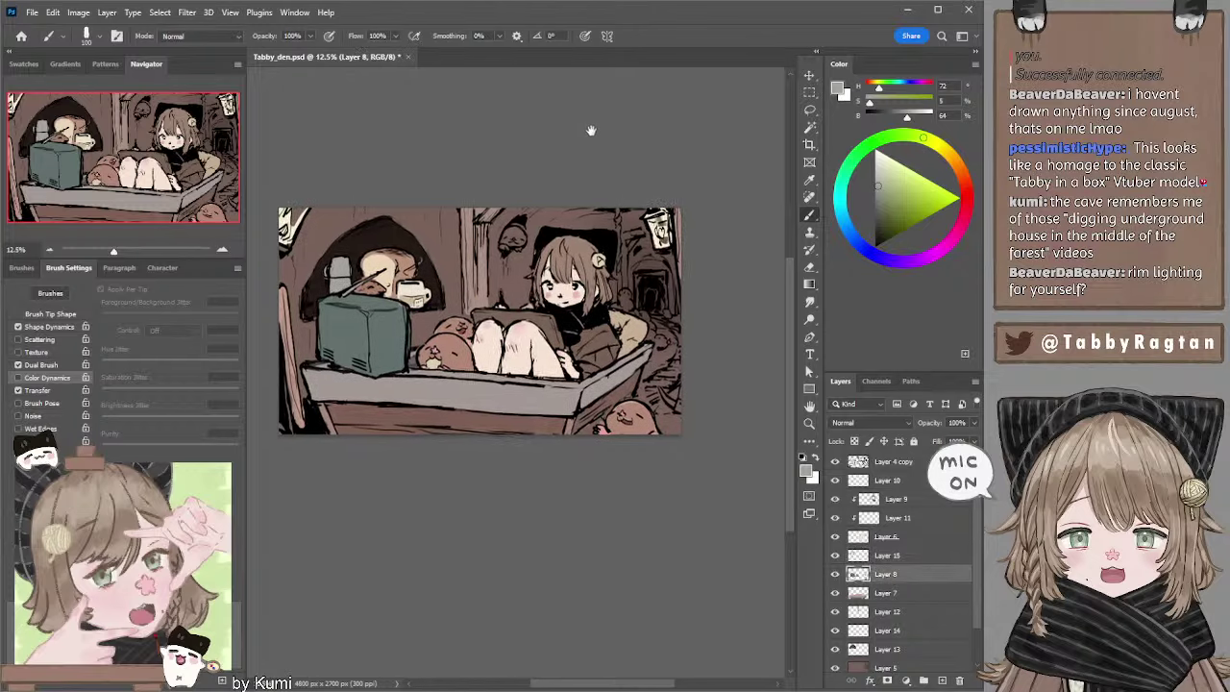
{"action": "left_click", "coordinate": [810, 127]}
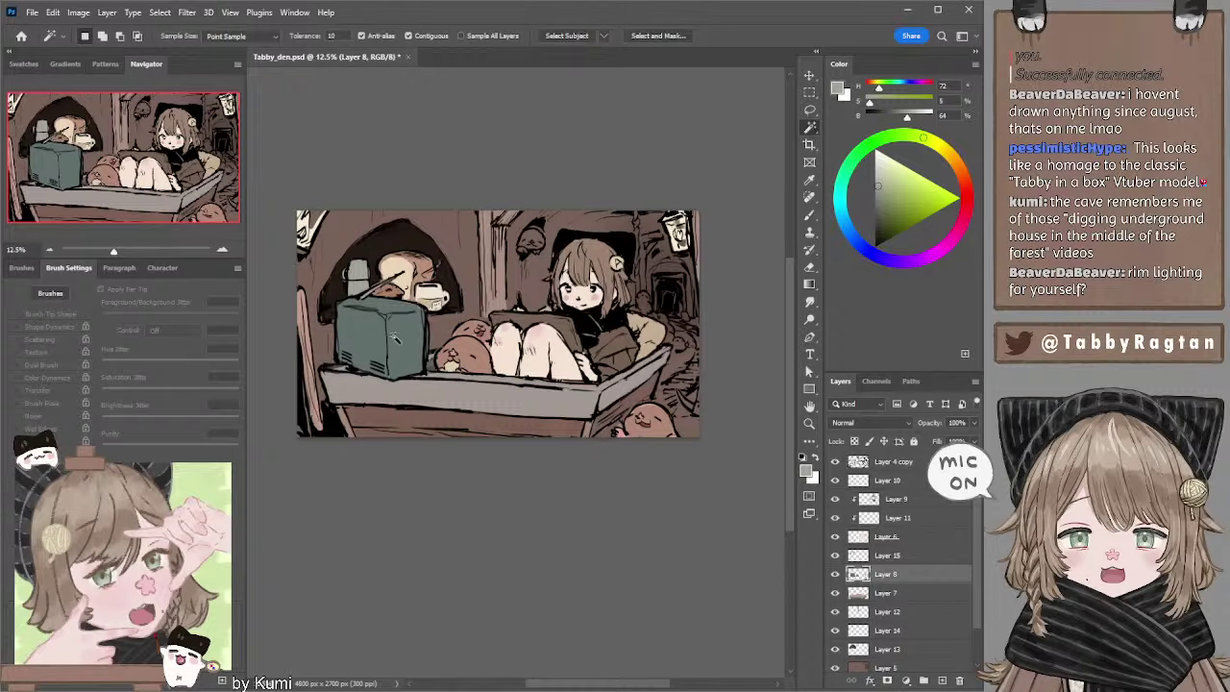
{"action": "left_click", "coordinate": [397, 338]}
{"action": "key", "text": "ctrl+d"}
{"action": "key", "text": "i"}
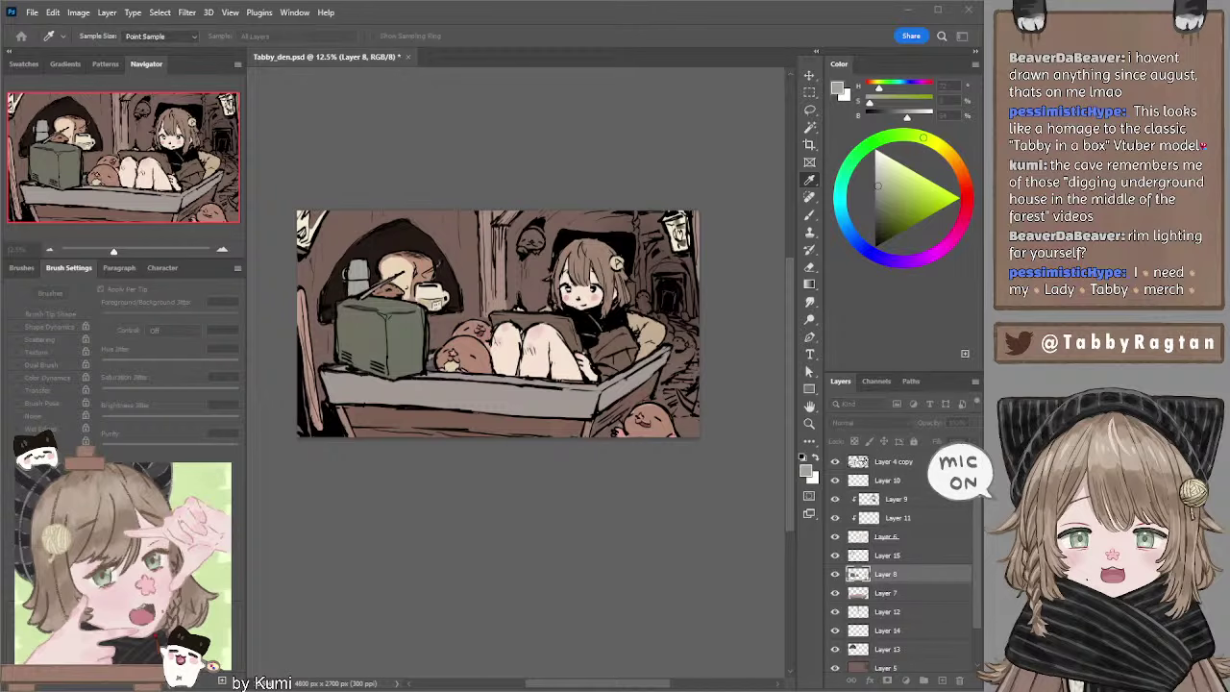
{"action": "key", "text": "ctrl+z"}
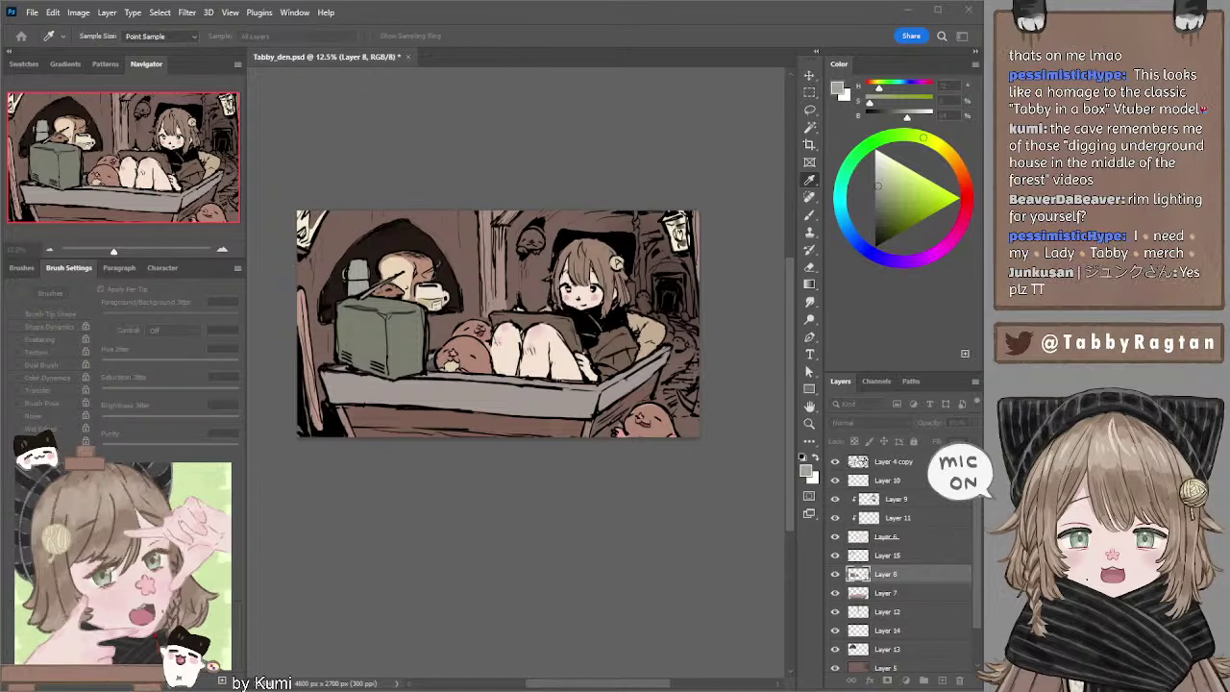
Sample brown from the painting's edge and paint a stroke on the wall creature.
{"action": "key", "text": "w"}
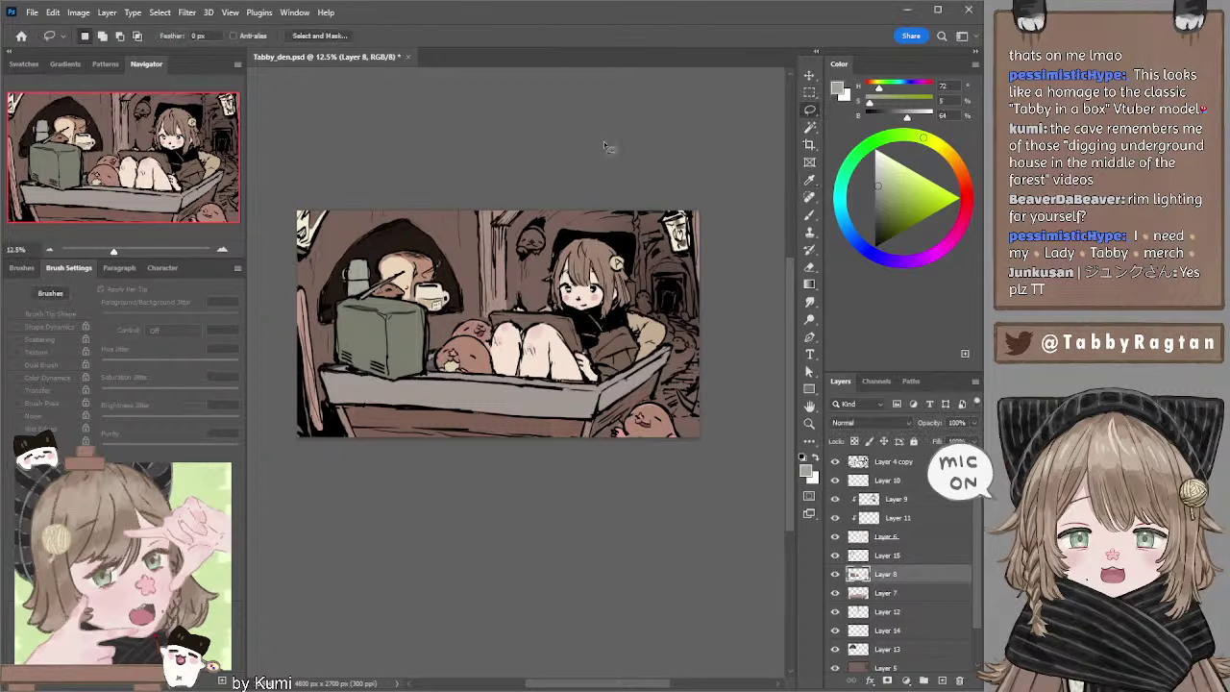
{"action": "key", "text": "b"}
{"action": "left_click", "coordinate": [663, 429], "text": "alt"}
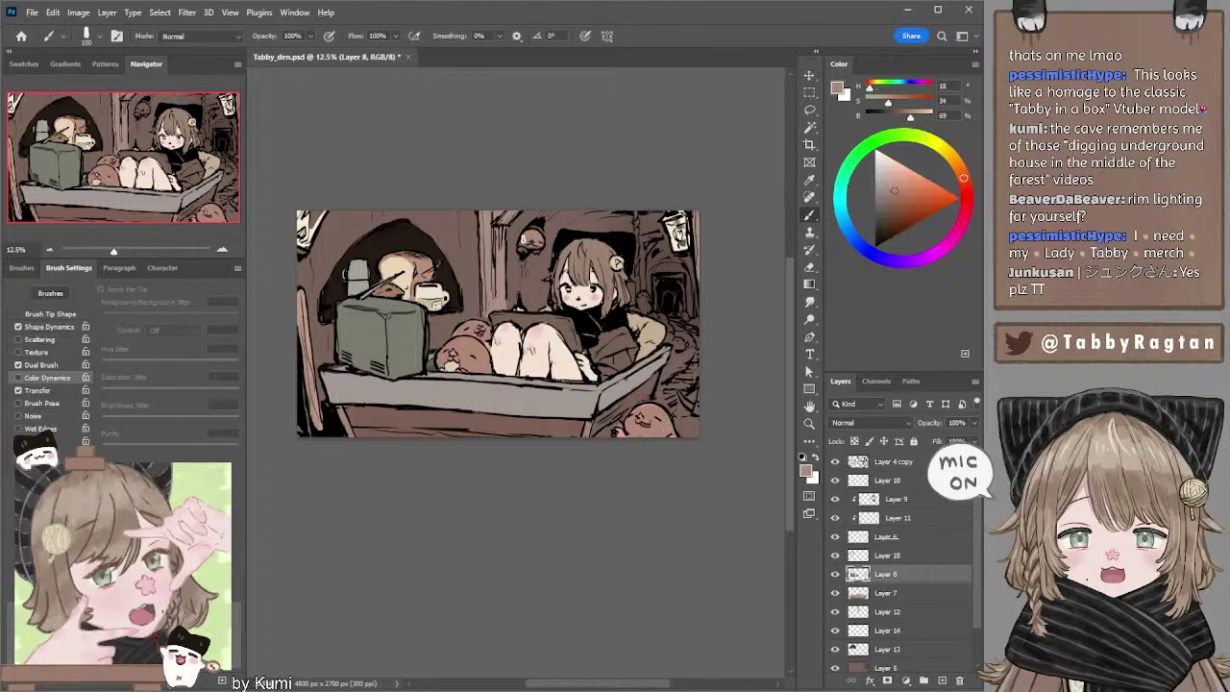
{"action": "left_click_drag", "start_coordinate": [535, 244], "coordinate": [544, 240]}
Add a pale pink stroke on the wall creature, then sample a brown tone from the artwork.
{"action": "left_click", "coordinate": [460, 346], "text": "alt"}
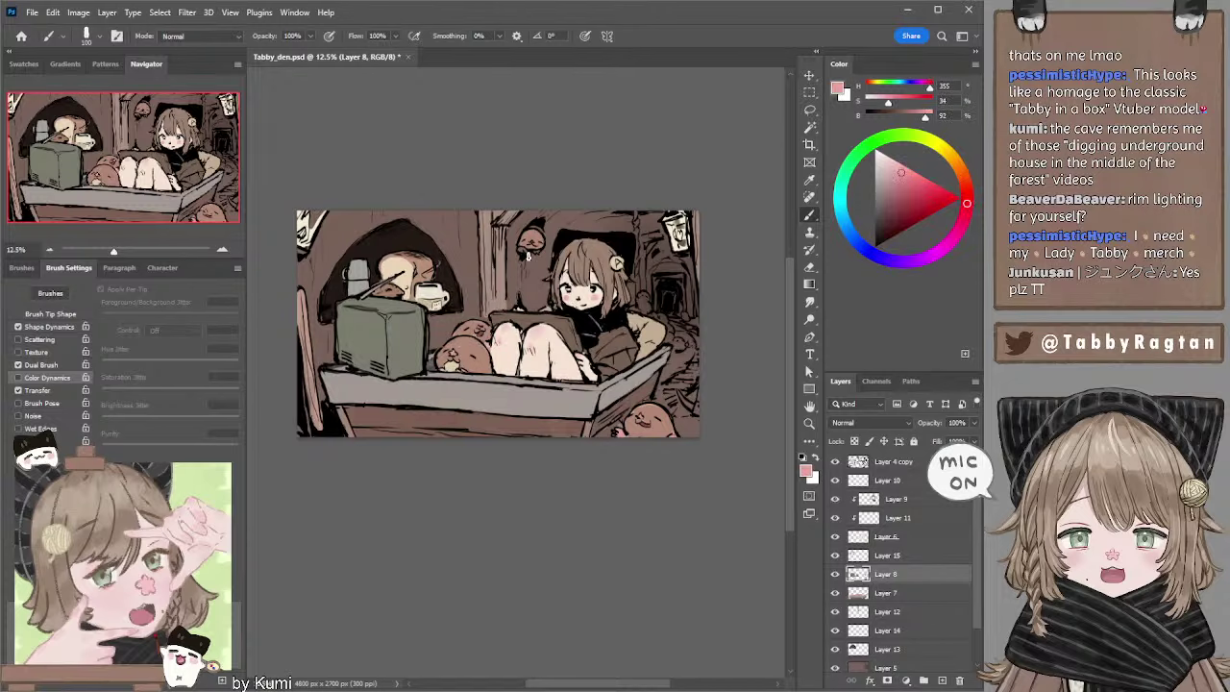
{"action": "key", "text": "bracketleft"}
{"action": "key", "text": "bracketleft"}
{"action": "key", "text": "bracketleft"}
{"action": "left_click_drag", "start_coordinate": [901, 173], "coordinate": [892, 170]}
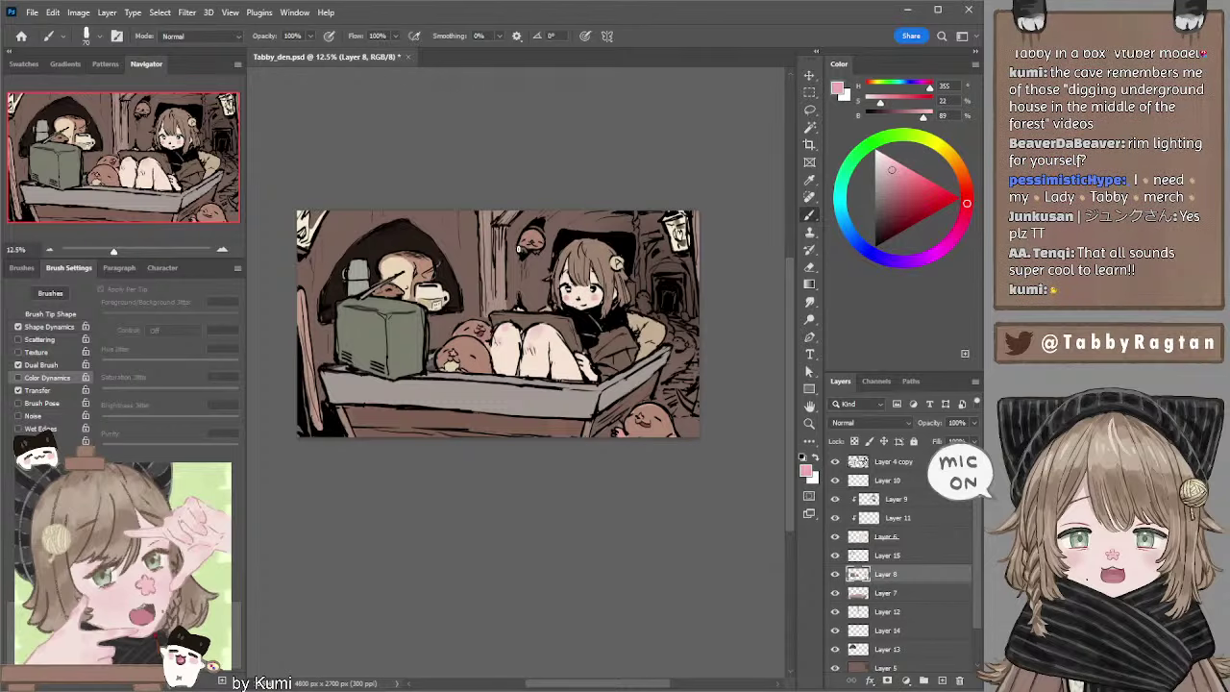
{"action": "left_click_drag", "start_coordinate": [523, 251], "coordinate": [534, 253]}
{"action": "left_click_drag", "start_coordinate": [636, 239], "coordinate": [541, 246]}
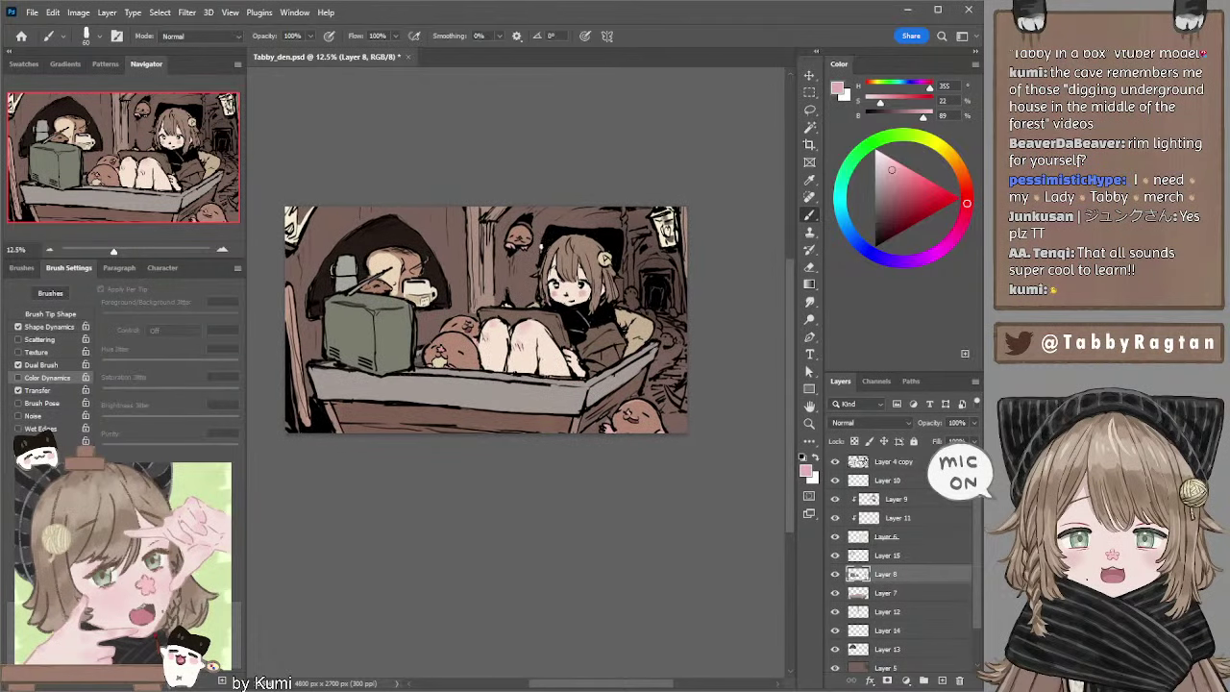
{"action": "left_click", "coordinate": [527, 233], "text": "alt"}
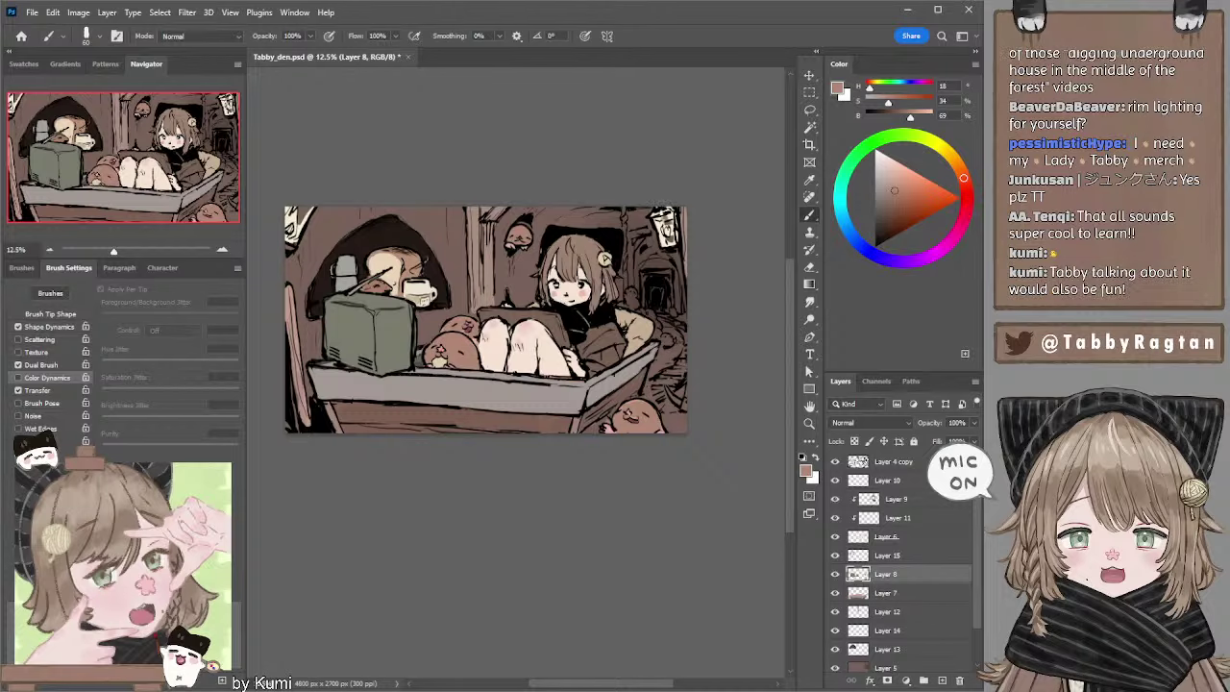
Paint a thin light stroke down the girl's hair edge, sampling colours and resizing the brush.
{"action": "left_click", "coordinate": [492, 279], "text": "ctrl"}
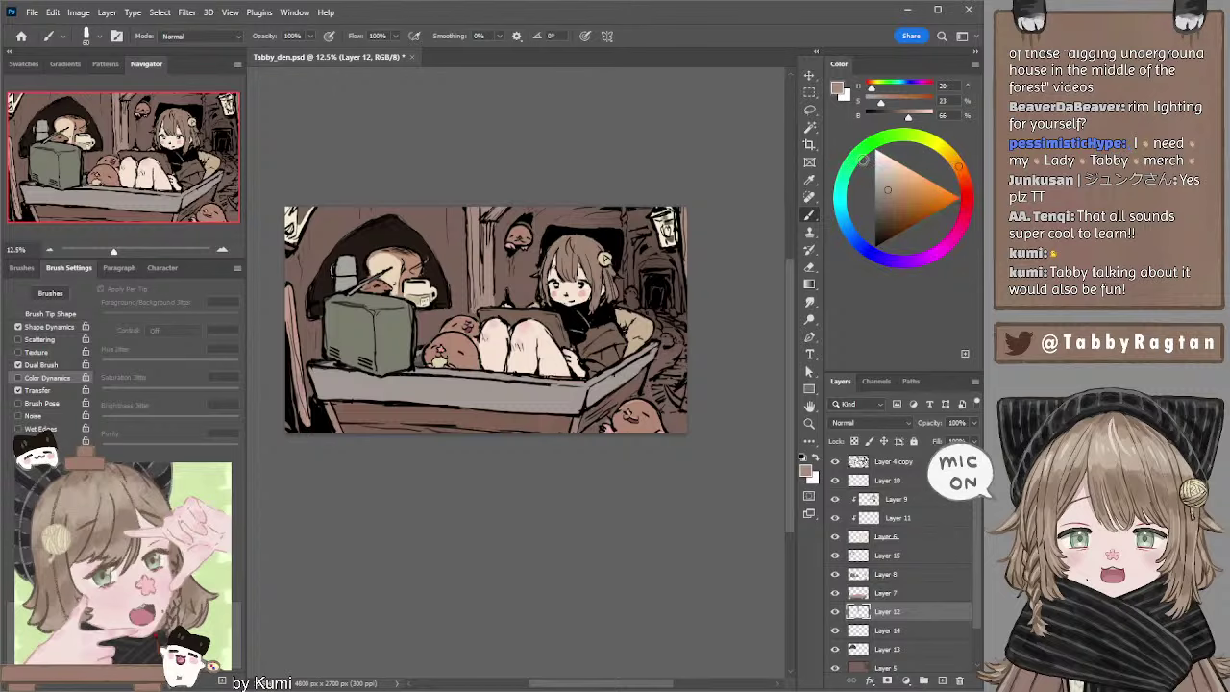
{"action": "left_click_drag", "start_coordinate": [625, 208], "coordinate": [624, 290]}
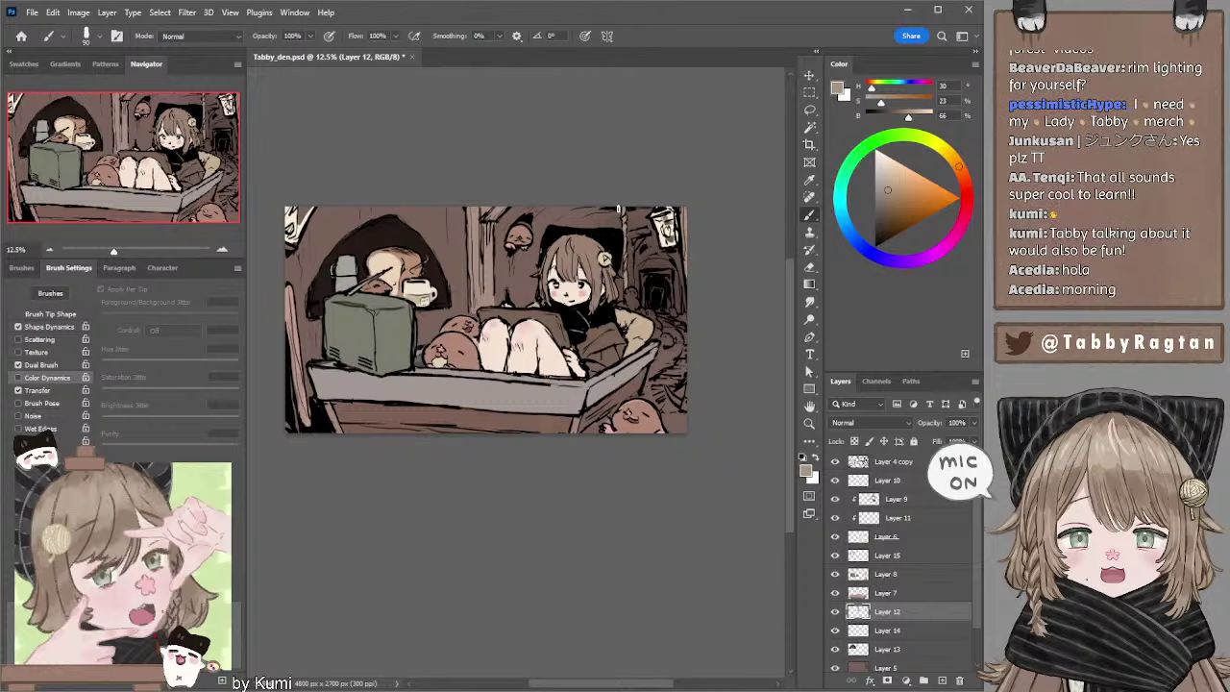
{"action": "left_click_drag", "start_coordinate": [624, 233], "coordinate": [625, 246]}
{"action": "left_click", "coordinate": [653, 415], "text": "alt"}
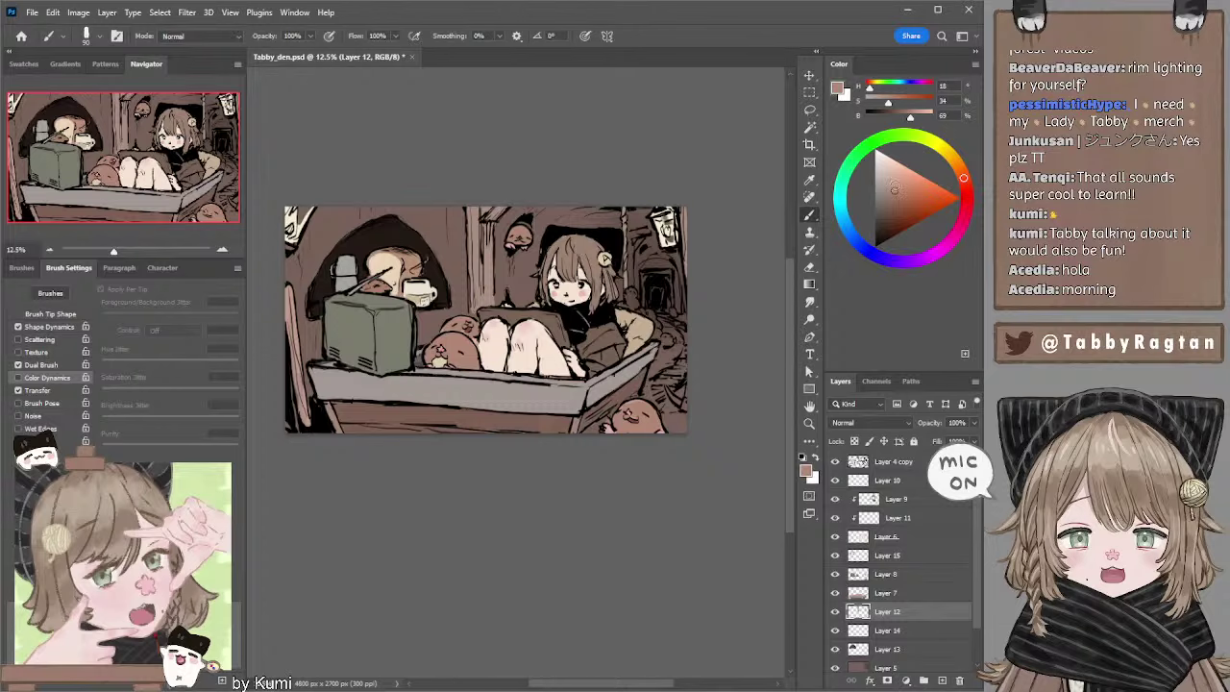
{"action": "key", "text": "bracketright"}
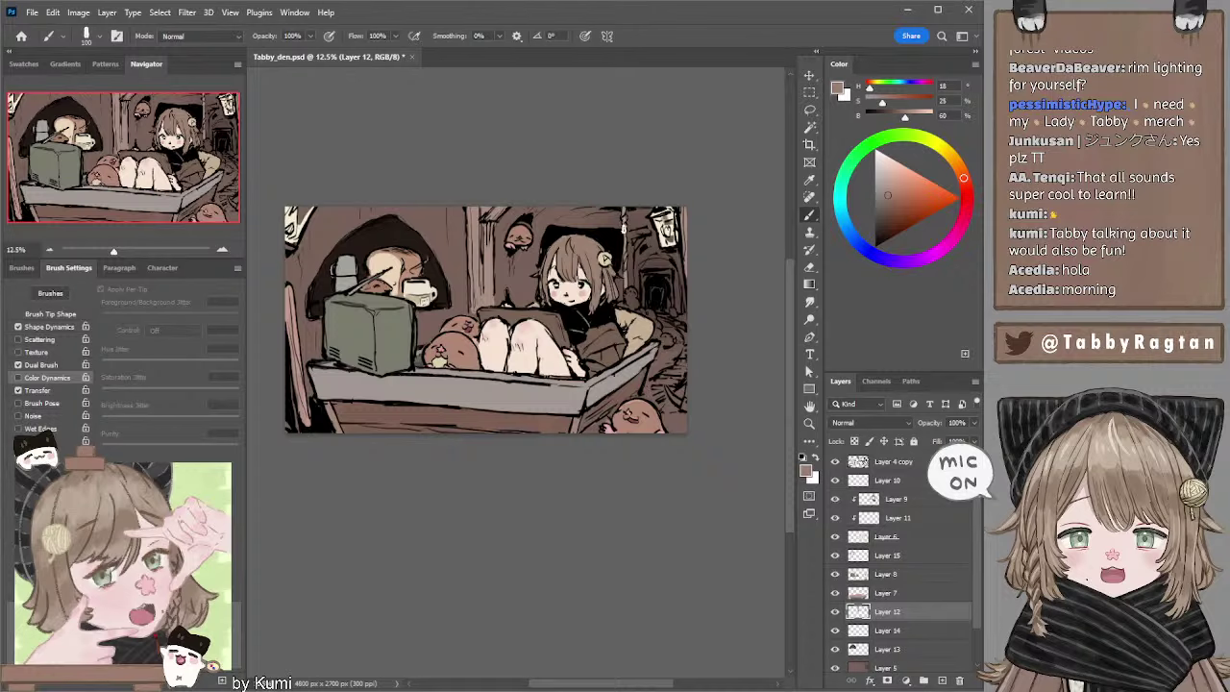
{"action": "left_click", "coordinate": [635, 213], "text": "ctrl"}
{"action": "left_click", "coordinate": [638, 200], "text": "alt"}
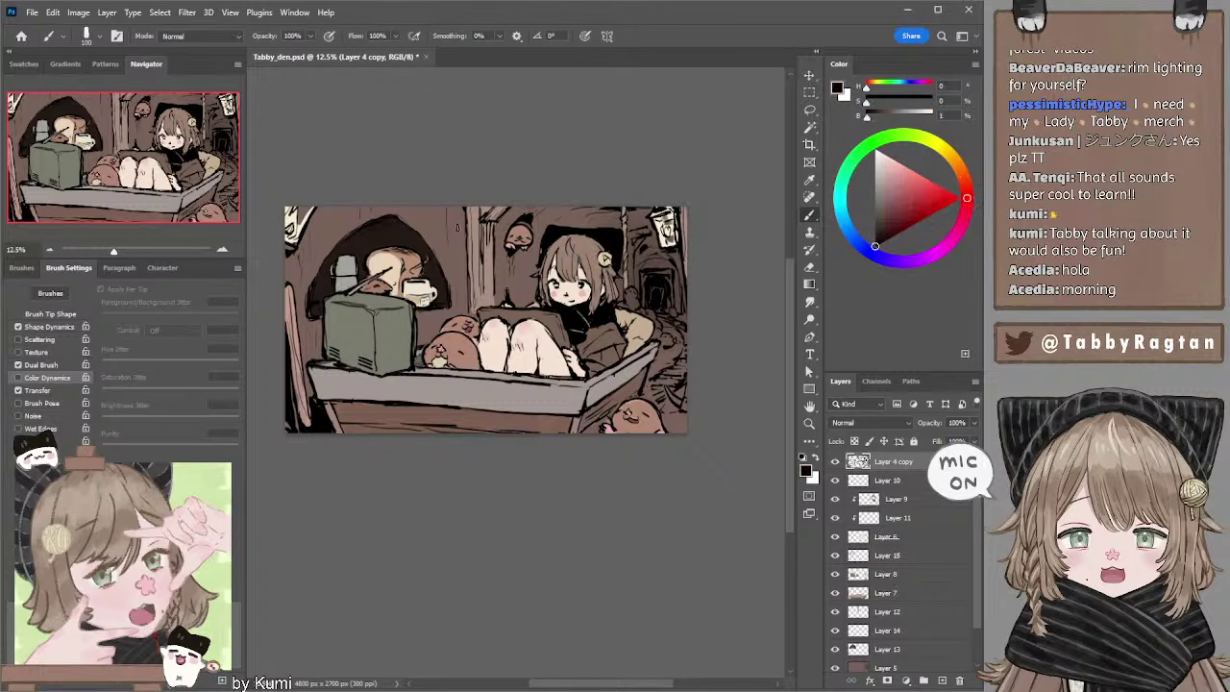
{"action": "key", "text": "bracketleft"}
On Layer 12, paint a reddish-brown rim stroke along the girl's edge.
{"action": "left_click", "coordinate": [630, 233], "text": "ctrl"}
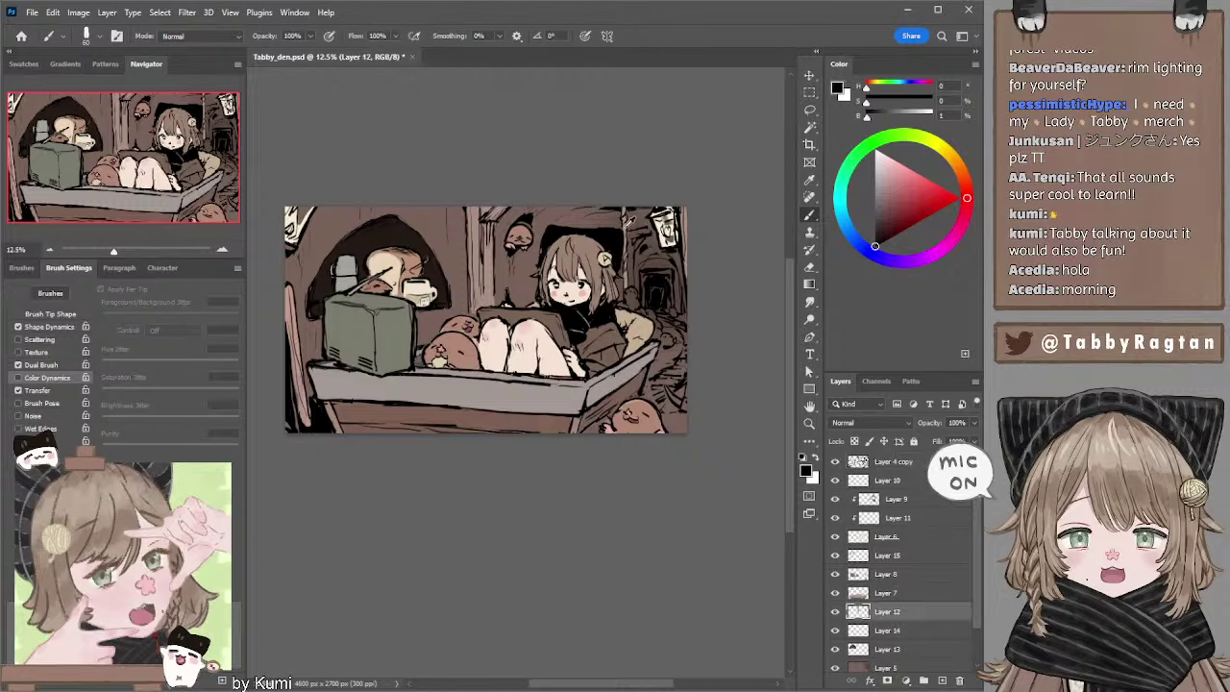
{"action": "left_click", "coordinate": [627, 227], "text": "alt"}
{"action": "left_click", "coordinate": [963, 178]}
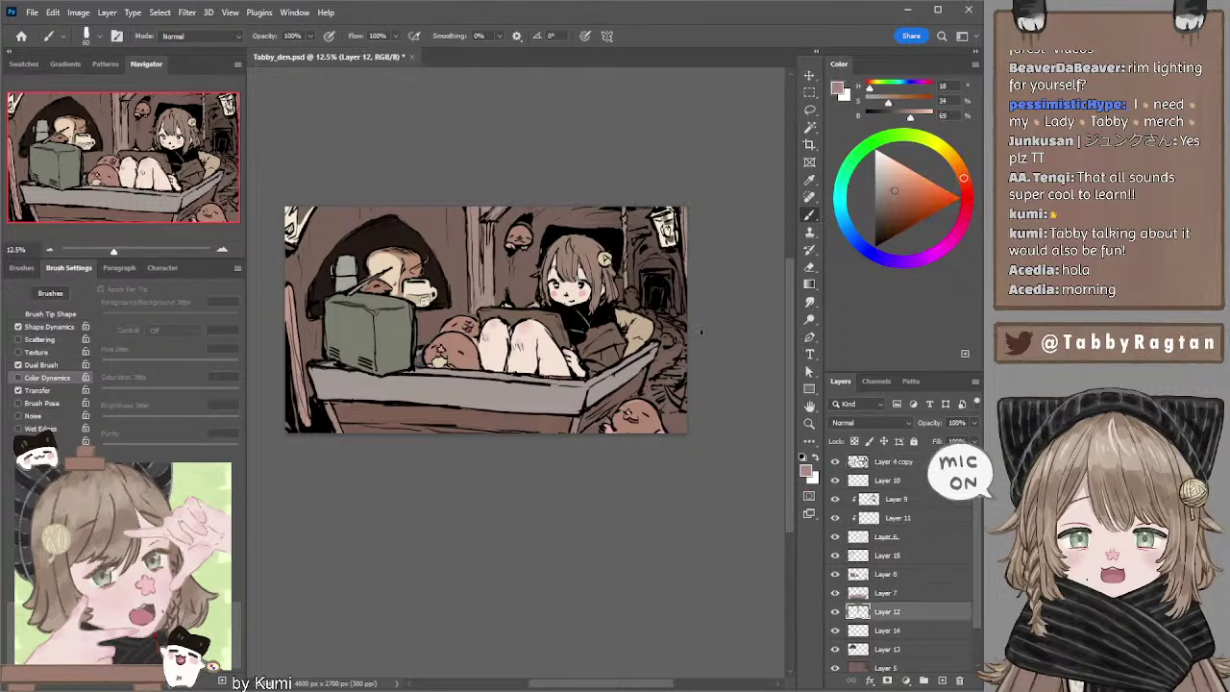
{"action": "left_click", "coordinate": [890, 198]}
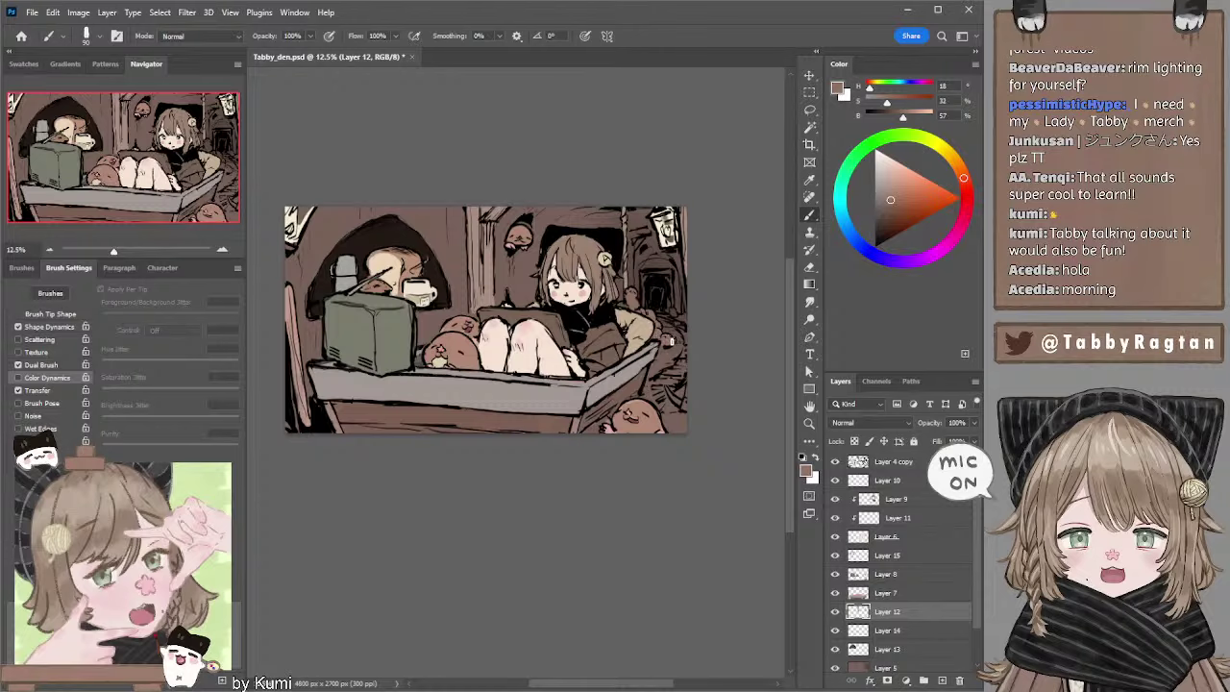
{"action": "left_click_drag", "start_coordinate": [657, 336], "coordinate": [670, 342]}
{"action": "left_click", "coordinate": [394, 332], "text": "ctrl"}
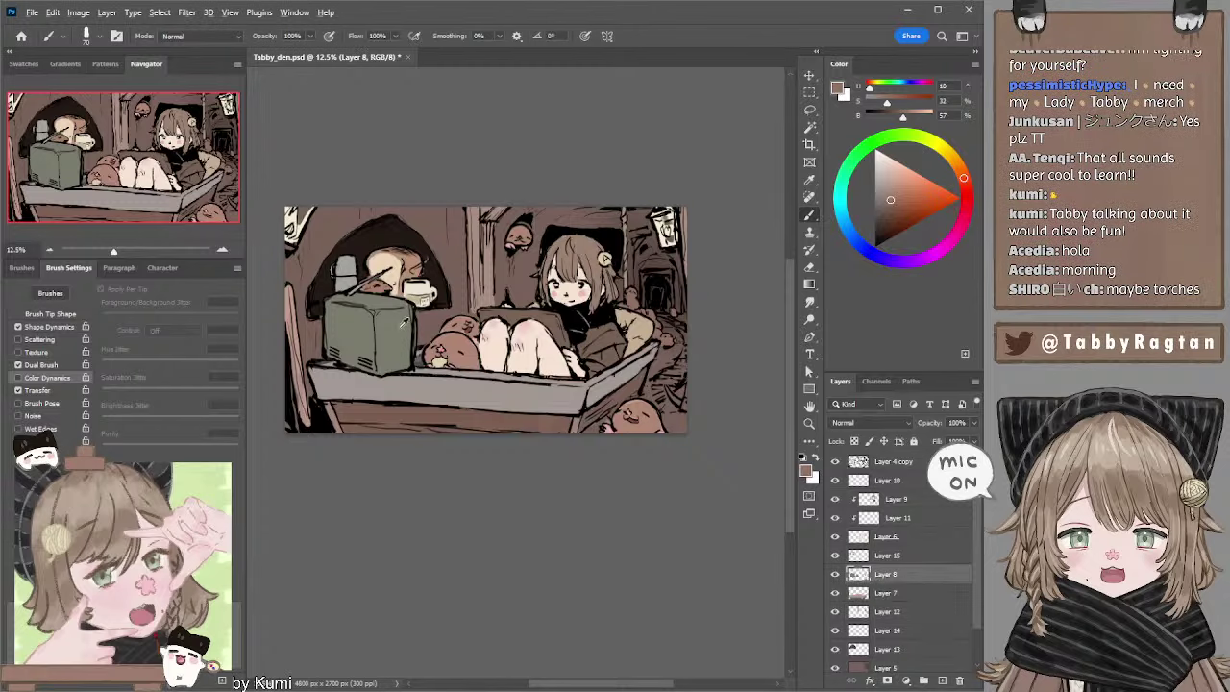
On a new layer above Layer 8, brush a pale grey highlight on the TV's right edge.
{"action": "left_click", "coordinate": [942, 681]}
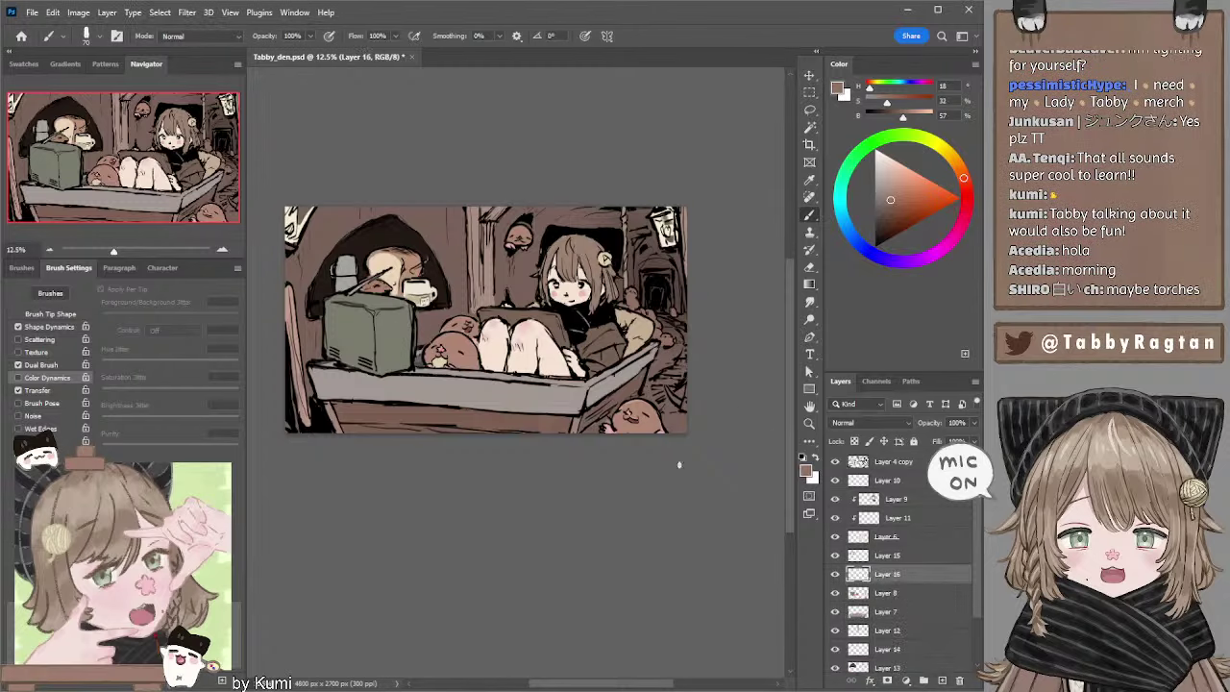
{"action": "left_click", "coordinate": [401, 321], "text": "alt"}
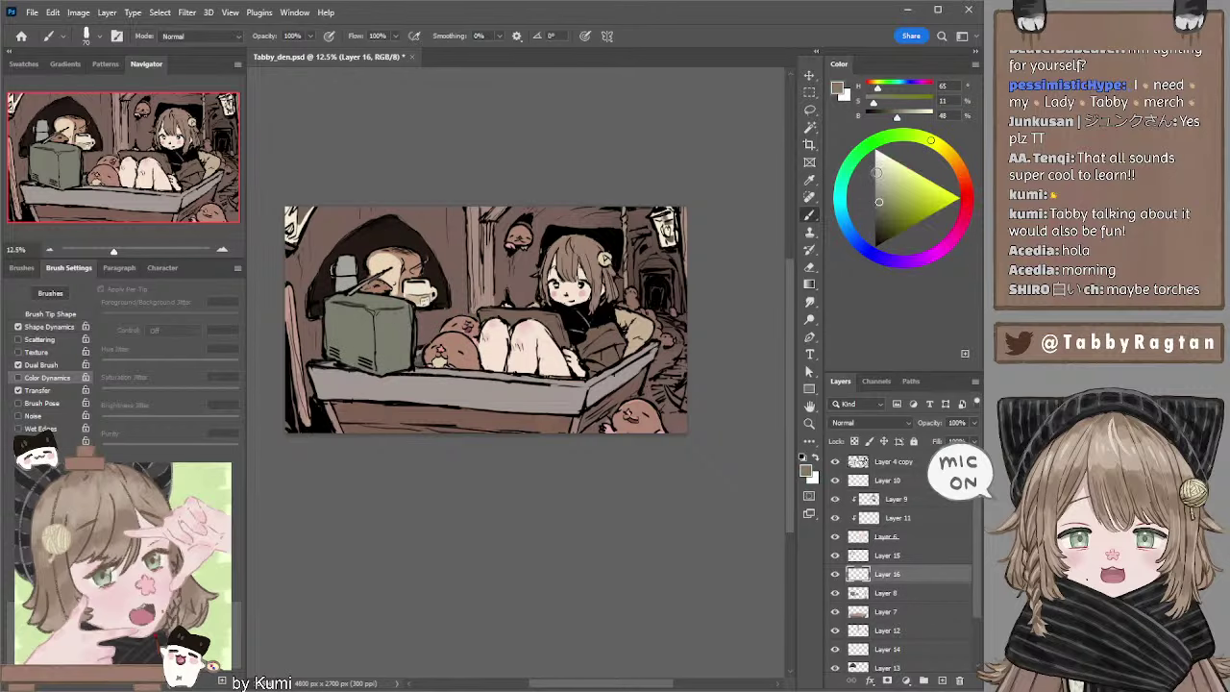
{"action": "left_click", "coordinate": [874, 168]}
{"action": "left_click", "coordinate": [873, 170]}
{"action": "mouse_move", "coordinate": [413, 322]}
{"action": "left_mouse_down"}
{"action": "mouse_move", "coordinate": [415, 357]}
{"action": "mouse_move", "coordinate": [416, 322]}
{"action": "left_mouse_up"}
{"action": "key", "text": "bracketright"}
Move down to Layer 8, sample a light cream, and undo trial hatching strokes.
{"action": "key", "text": "alt+bracketleft"}
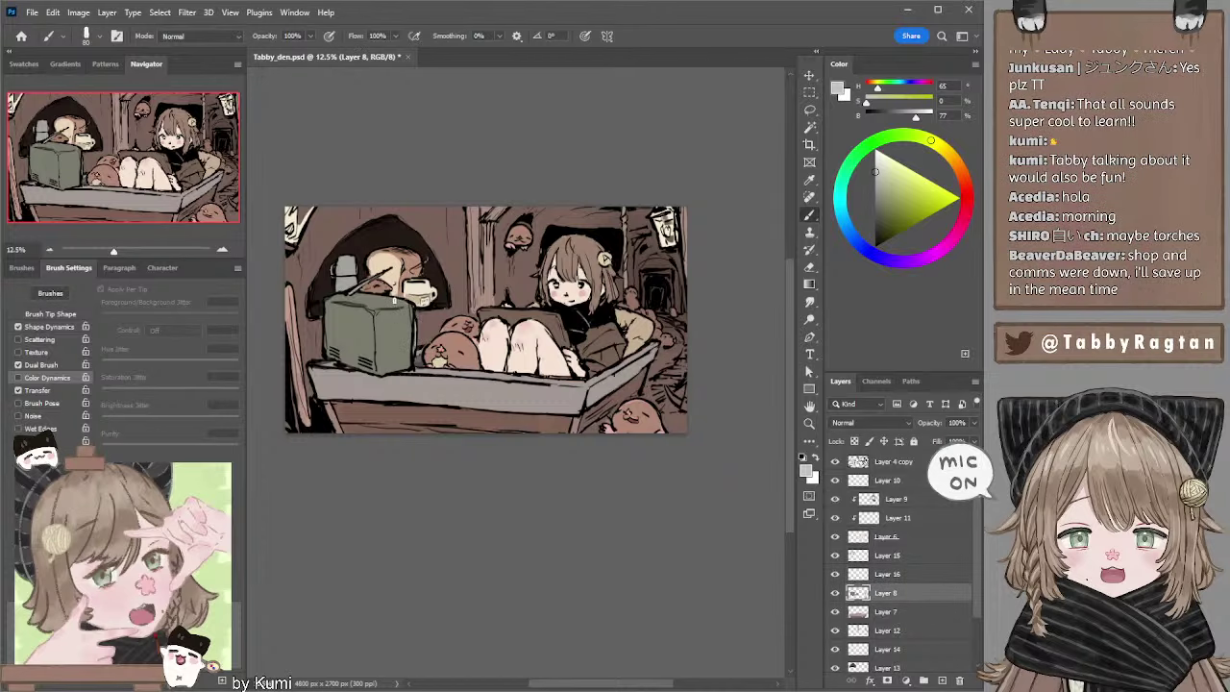
{"action": "key", "text": "e"}
{"action": "key", "text": "b"}
{"action": "left_click", "coordinate": [390, 298], "text": "alt"}
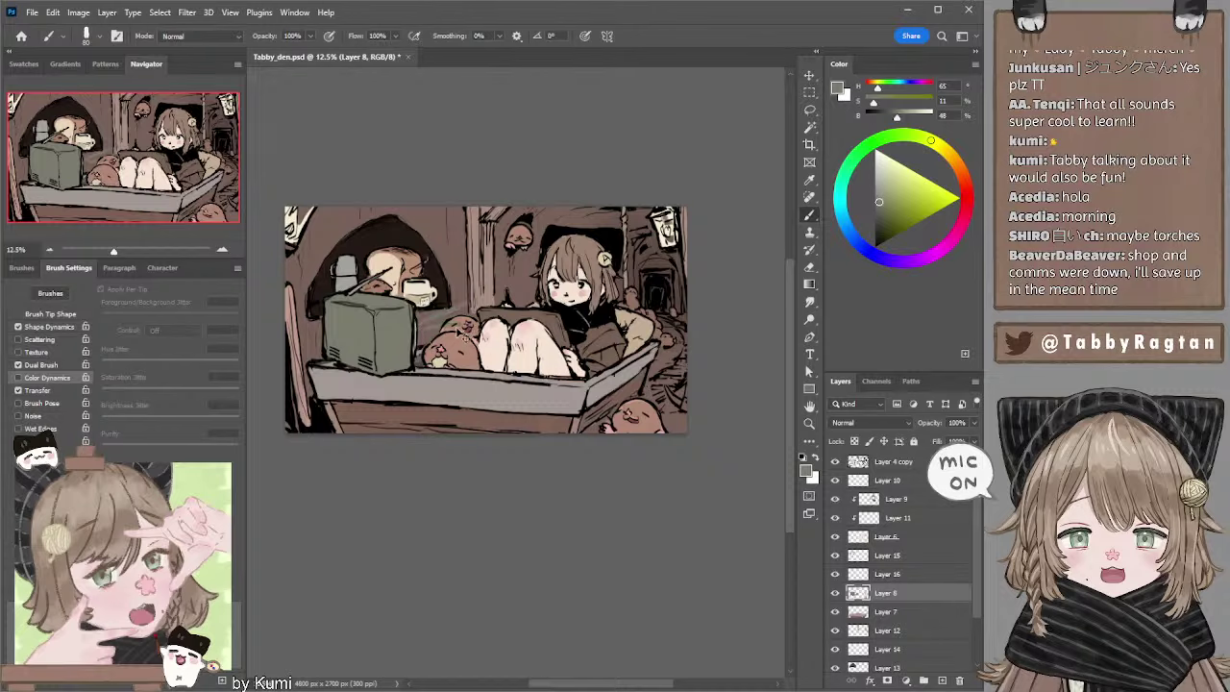
{"action": "left_click", "coordinate": [577, 284], "text": "alt"}
{"action": "mouse_move", "coordinate": [465, 302]}
{"action": "left_mouse_down"}
{"action": "mouse_move", "coordinate": [423, 323]}
{"action": "mouse_move", "coordinate": [442, 341]}
{"action": "left_mouse_up"}
{"action": "key", "text": "ctrl+z"}
{"action": "key", "text": "ctrl+z"}
{"action": "key", "text": "ctrl+z"}
{"action": "key", "text": "ctrl+z"}
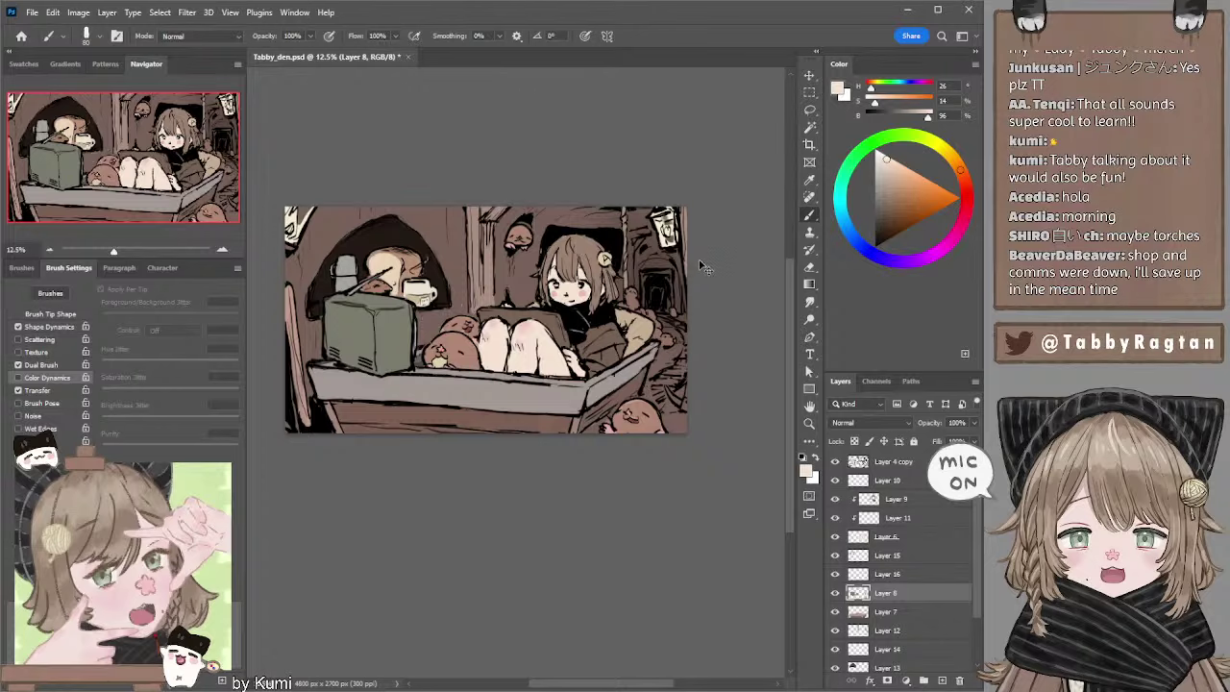
{"action": "left_click_drag", "start_coordinate": [700, 169], "coordinate": [687, 178]}
Sample brown on Layer 12, then make Layer 4 copy active with black as the paint colour.
{"action": "left_click", "coordinate": [480, 313], "text": "ctrl"}
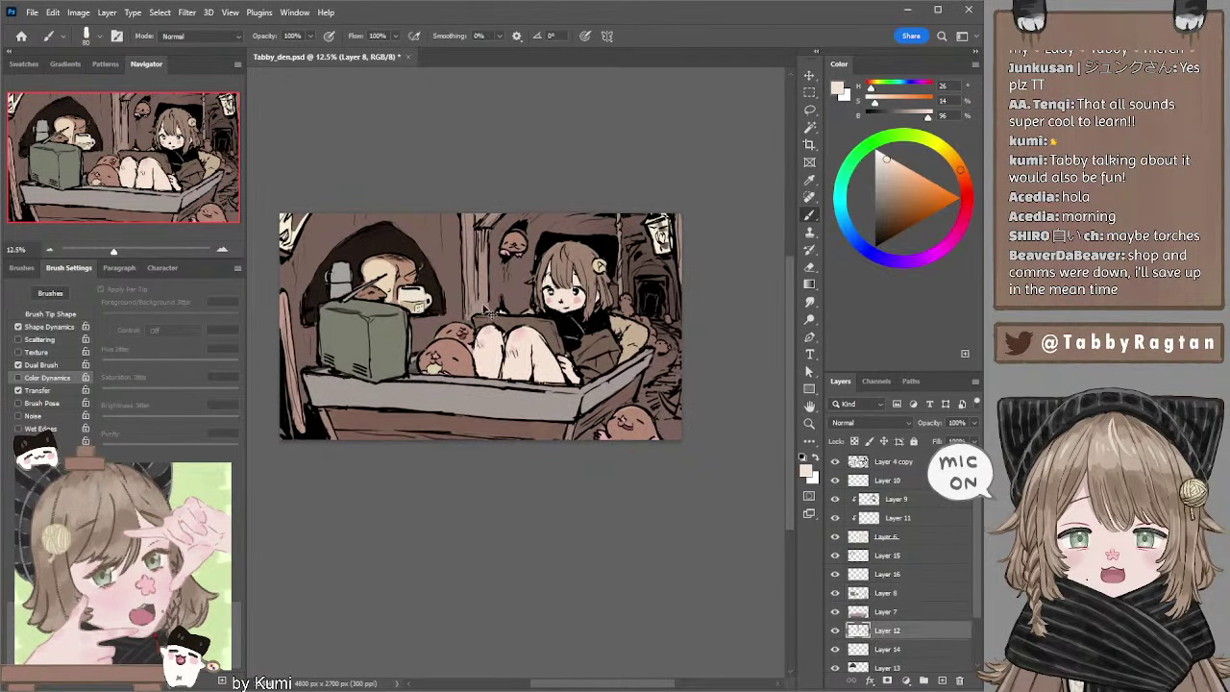
{"action": "key", "text": "l"}
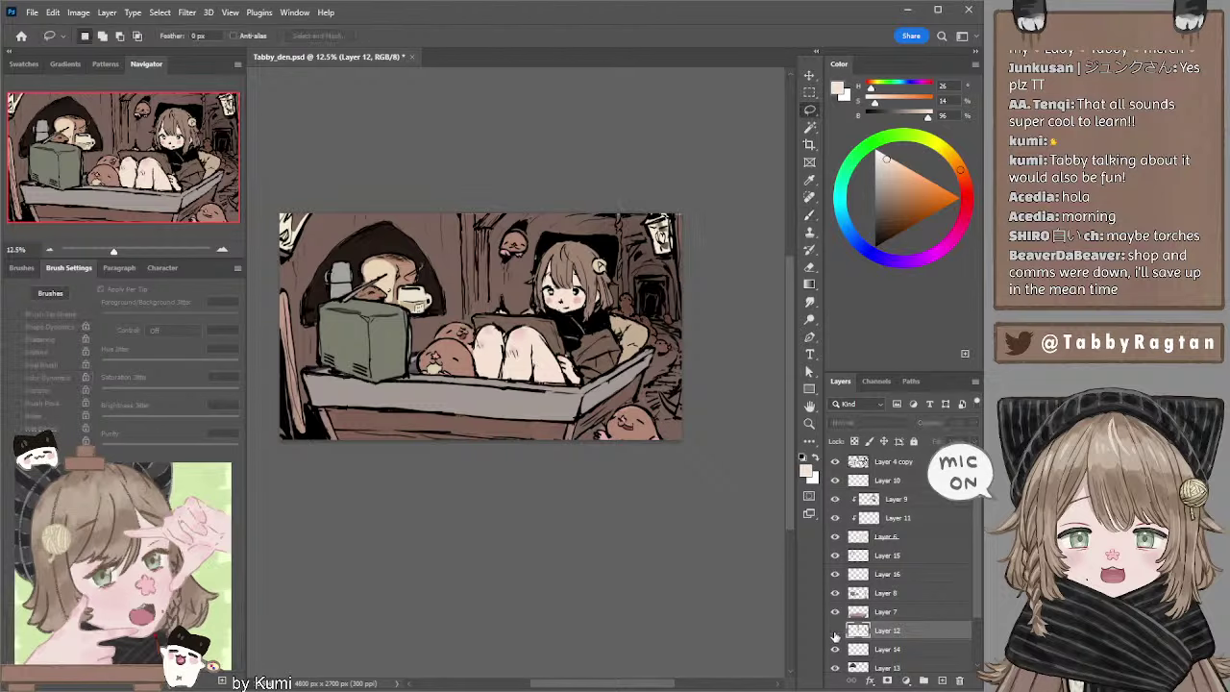
{"action": "key", "text": "i"}
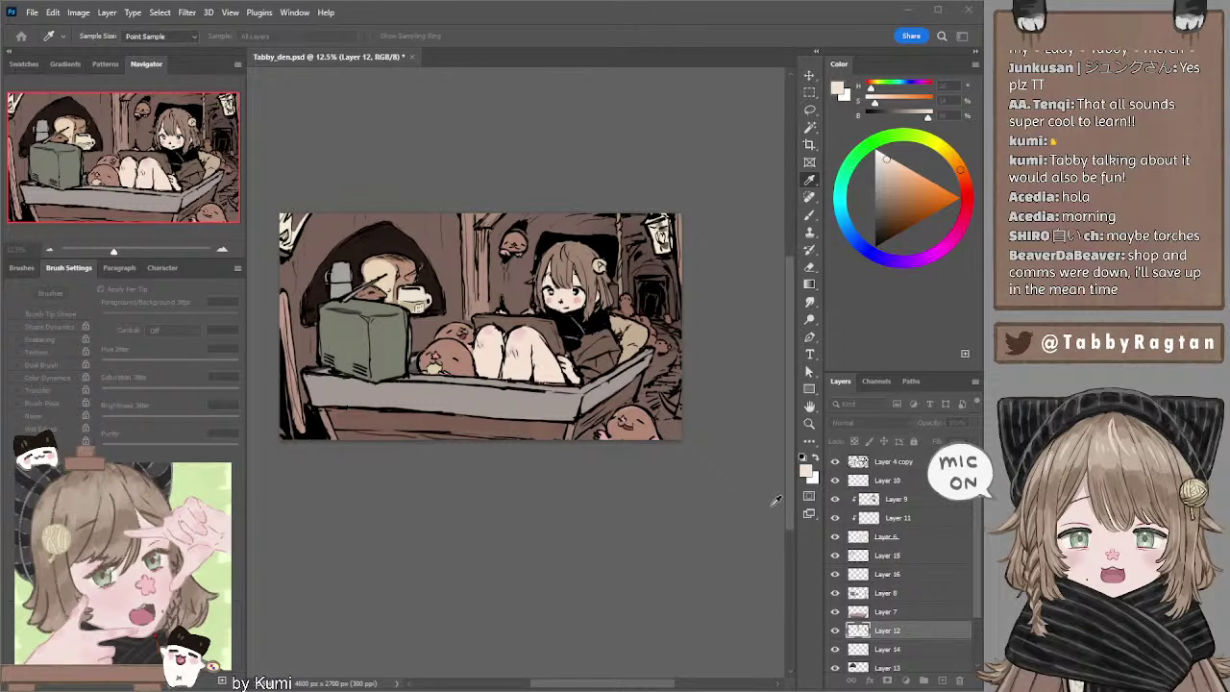
{"action": "key", "text": "l"}
{"action": "left_click", "coordinate": [444, 247], "text": "ctrl"}
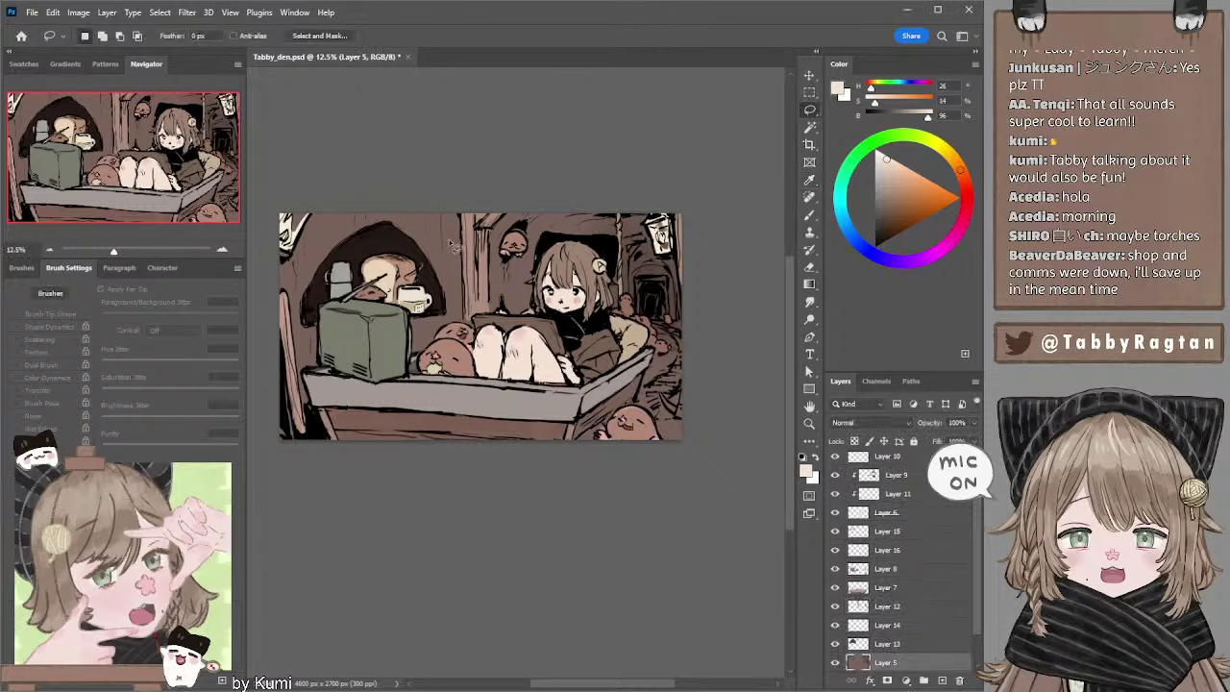
{"action": "key", "text": "i"}
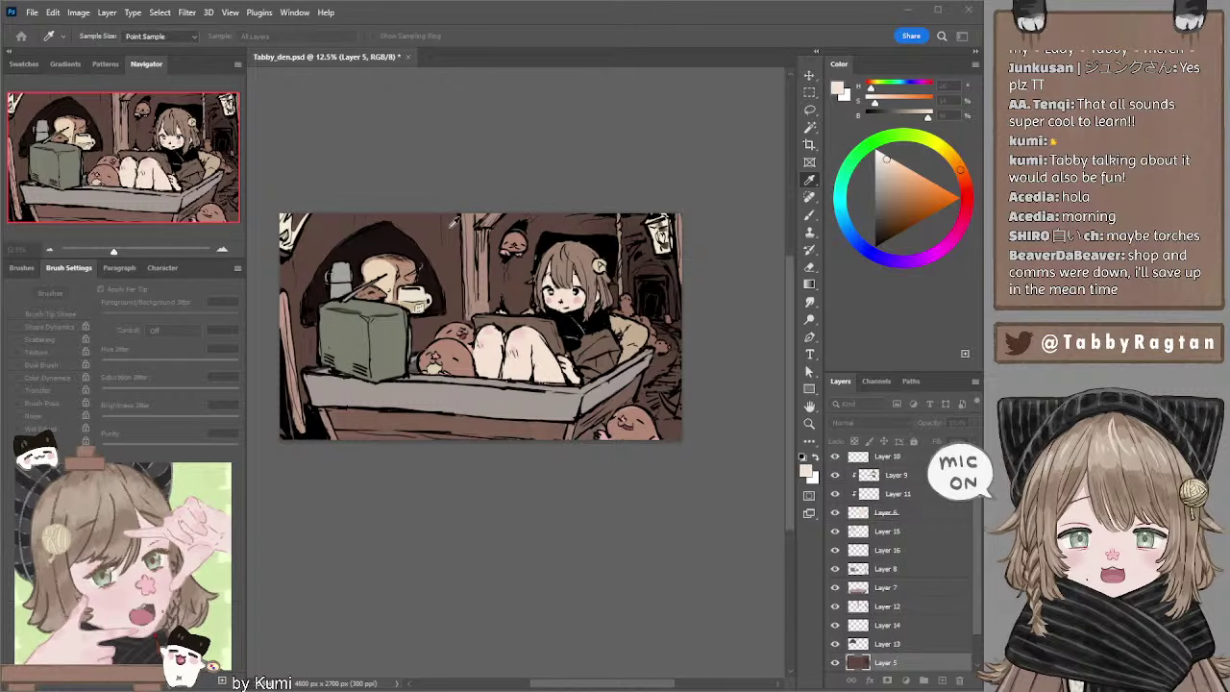
{"action": "key", "text": "b"}
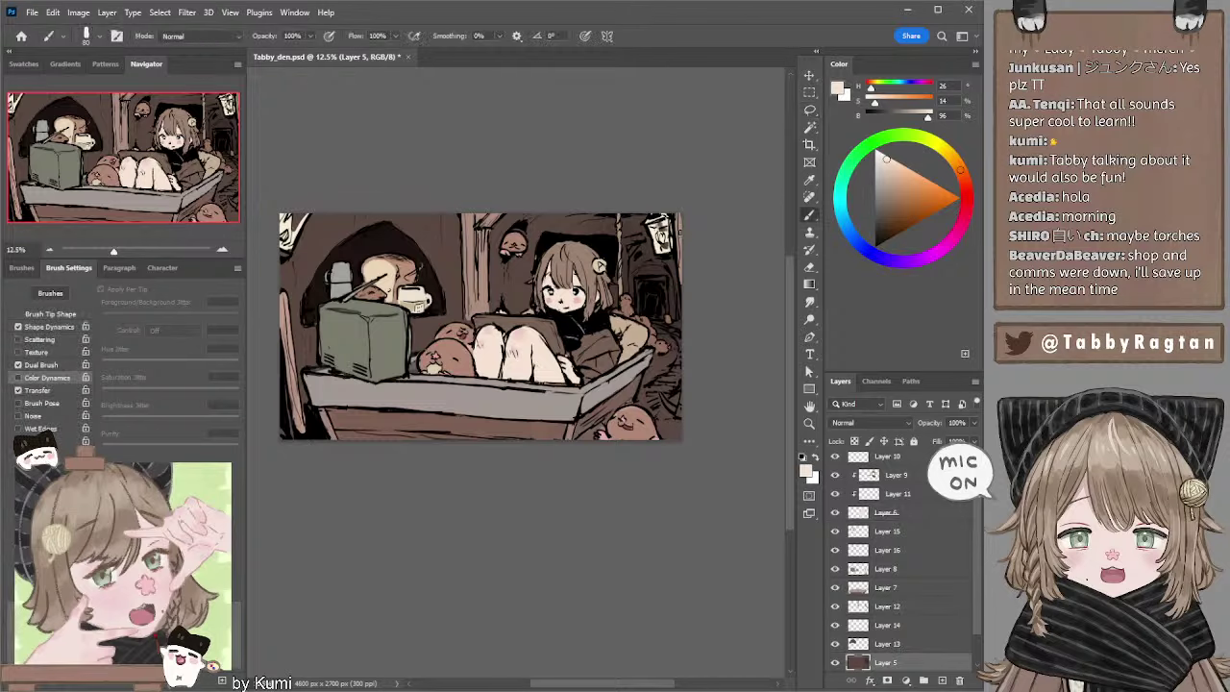
{"action": "left_click", "coordinate": [681, 231], "text": "ctrl"}
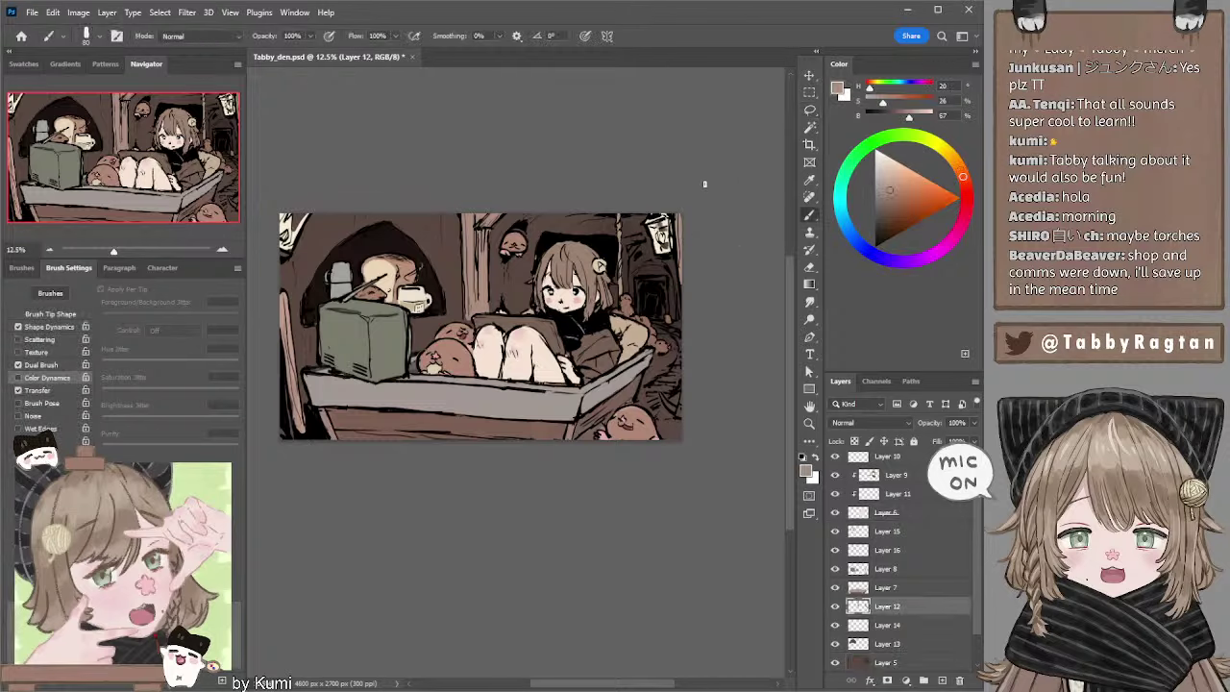
{"action": "key", "text": "ctrl+j"}
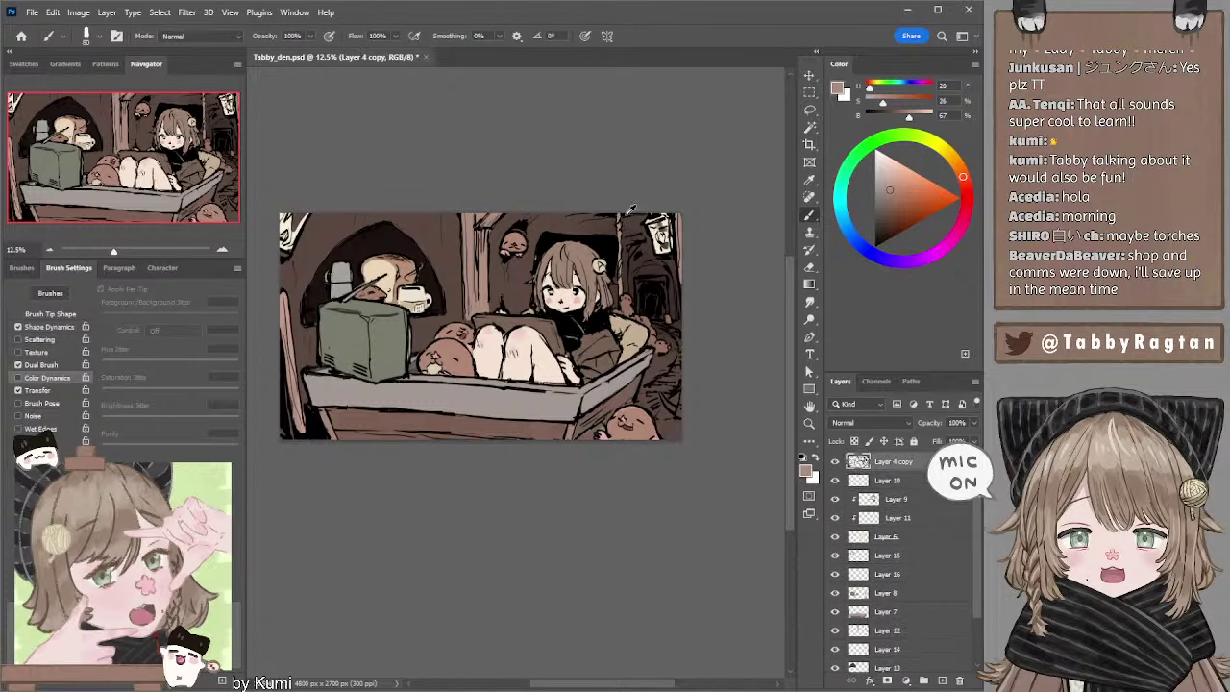
{"action": "key", "text": "d"}
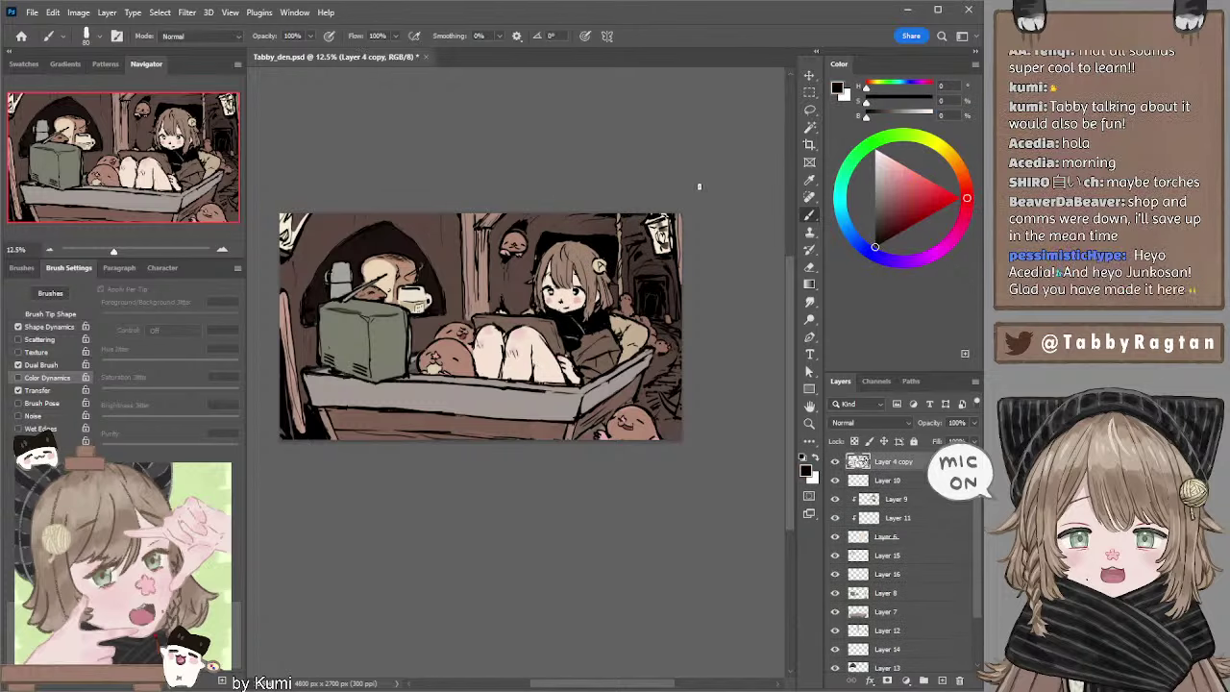
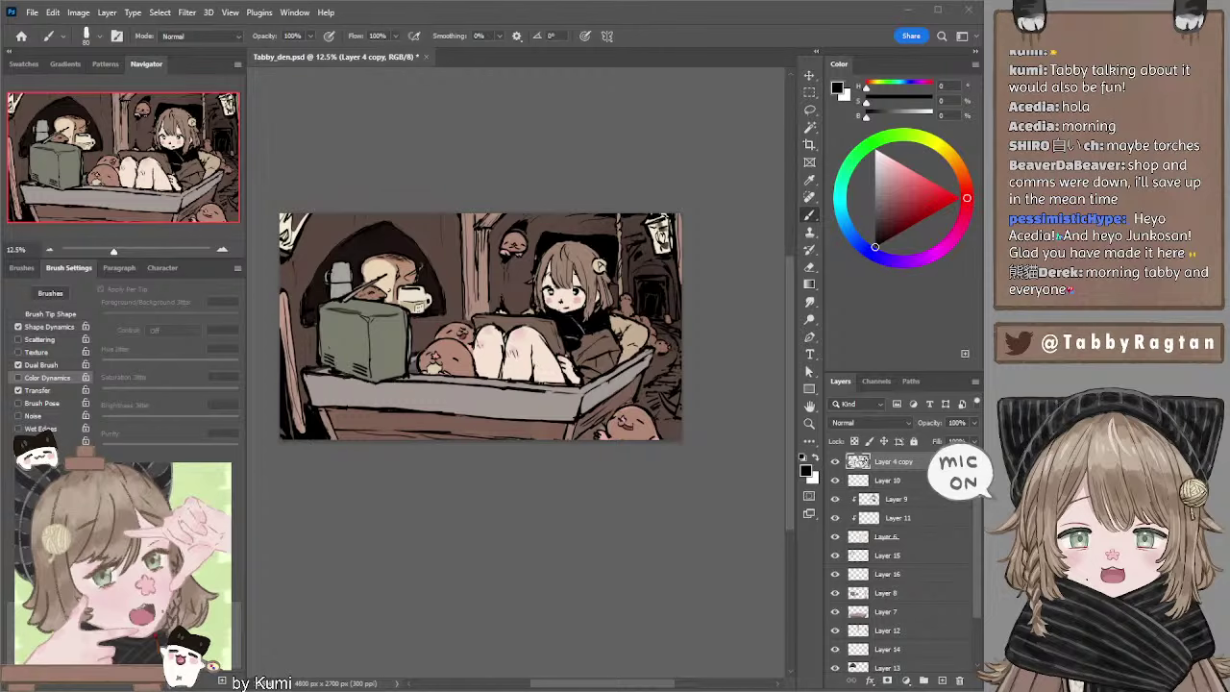
On Layer 10, briefly try the eraser, then return to the brush with a dark brown.
{"action": "left_click", "coordinate": [842, 84]}
{"action": "left_click_drag", "start_coordinate": [443, 230], "coordinate": [447, 240]}
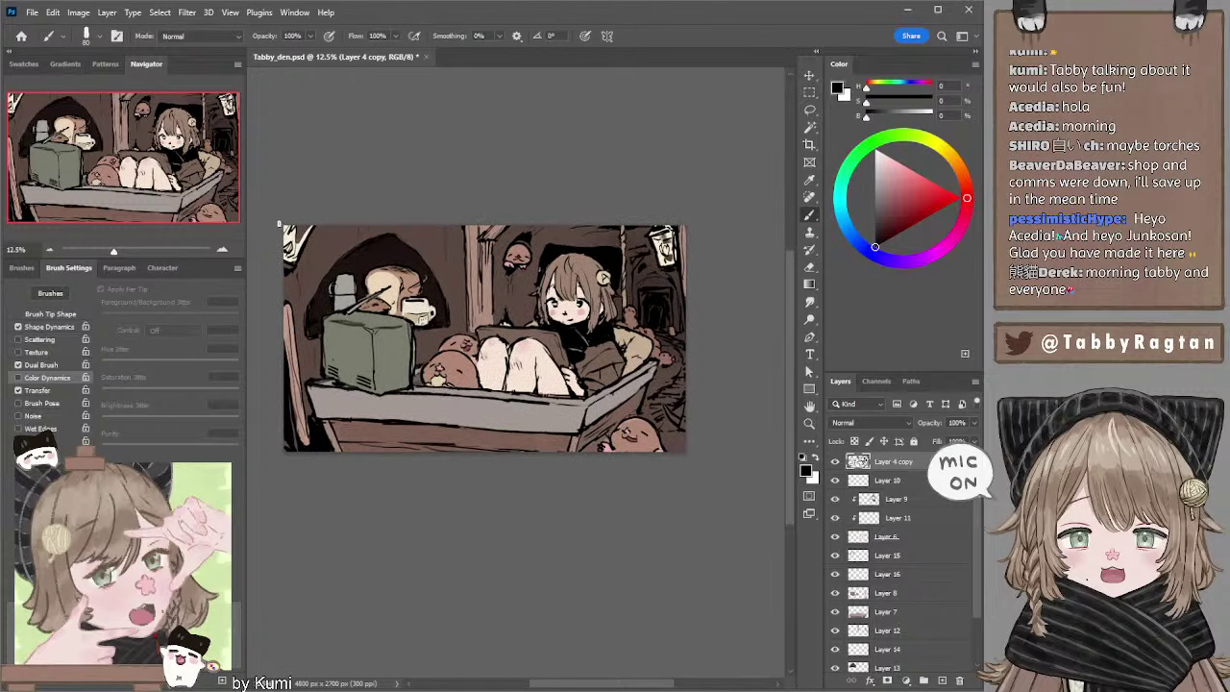
{"action": "key", "text": "alt+bracketleft"}
{"action": "key", "text": "e"}
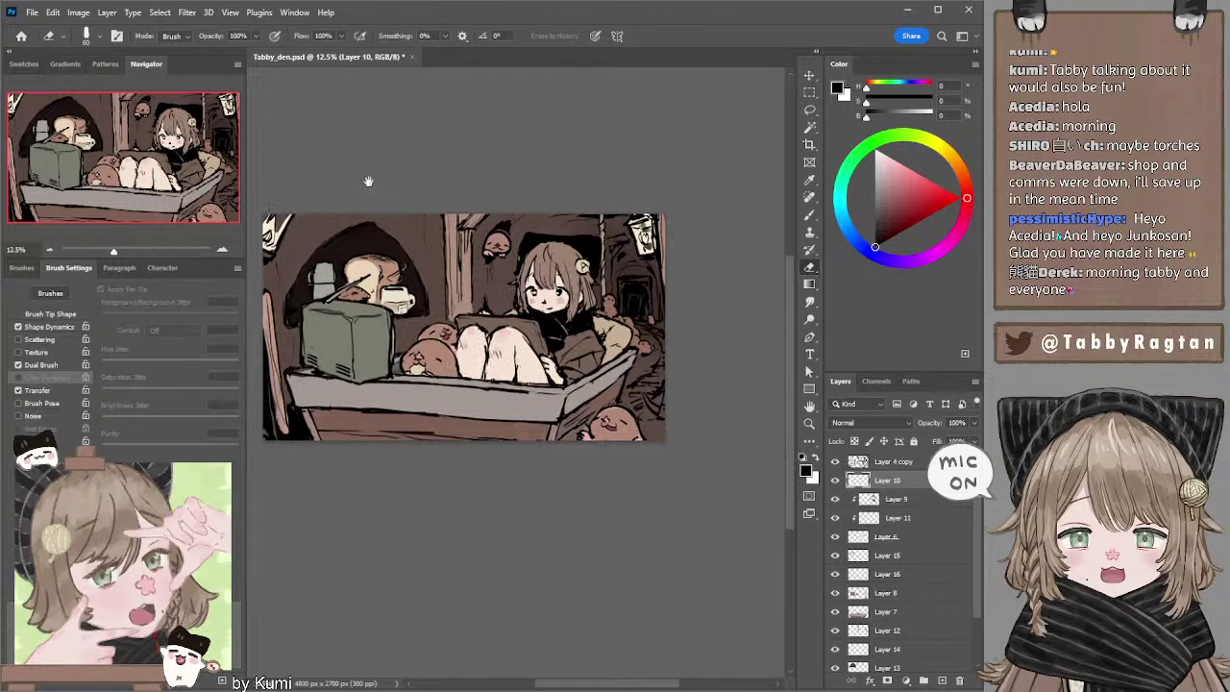
{"action": "key", "text": "b"}
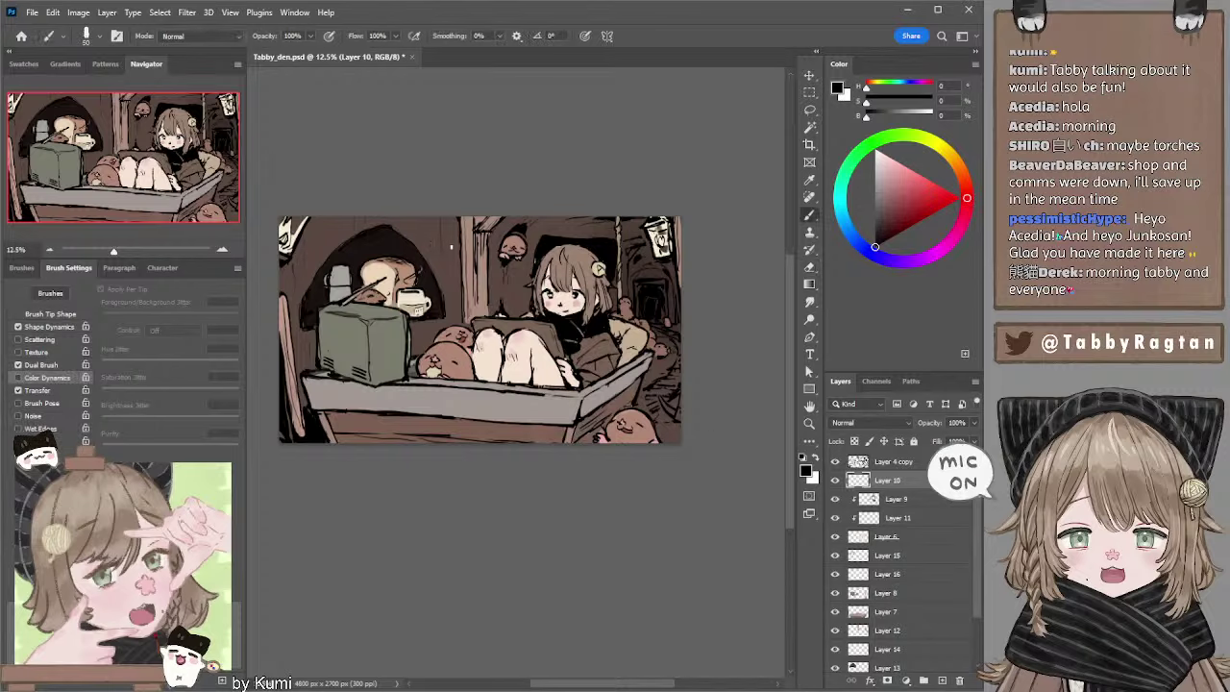
{"action": "left_click", "coordinate": [427, 230], "text": "alt"}
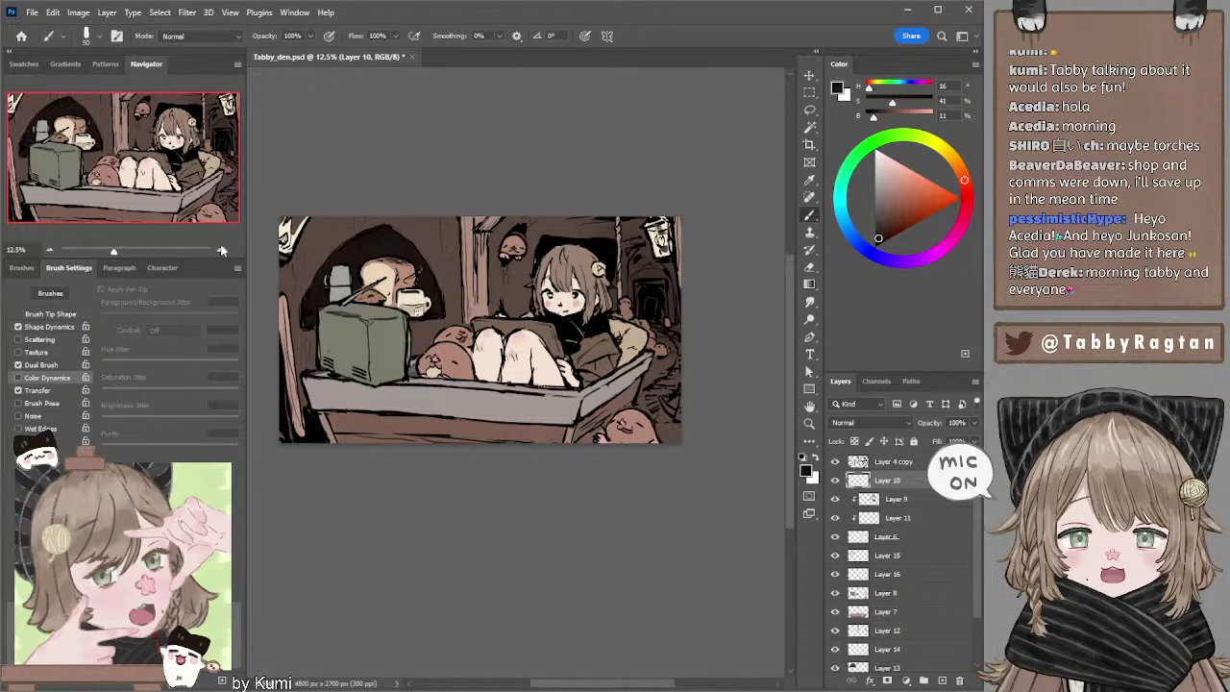
Zoom in near the wooden pillar and undo the stray sketch strokes on the back wall.
{"action": "left_click", "coordinate": [222, 249]}
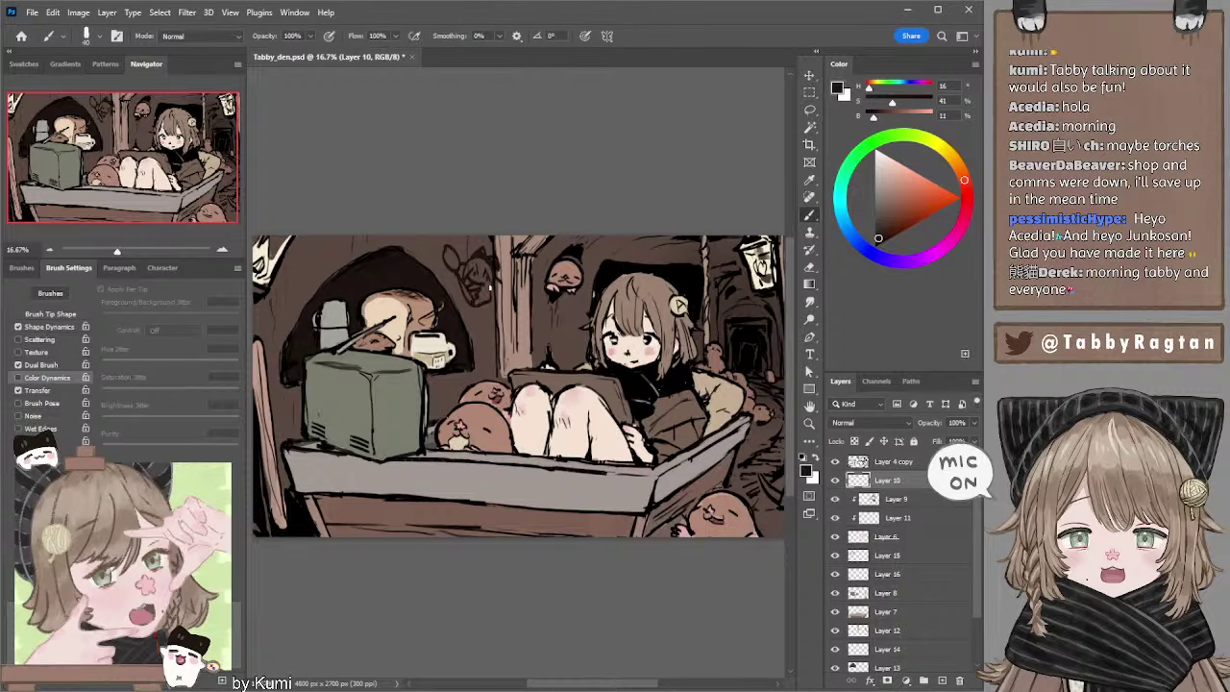
{"action": "left_click", "coordinate": [220, 252]}
{"action": "key", "text": "ctrl+z"}
{"action": "key", "text": "ctrl+z"}
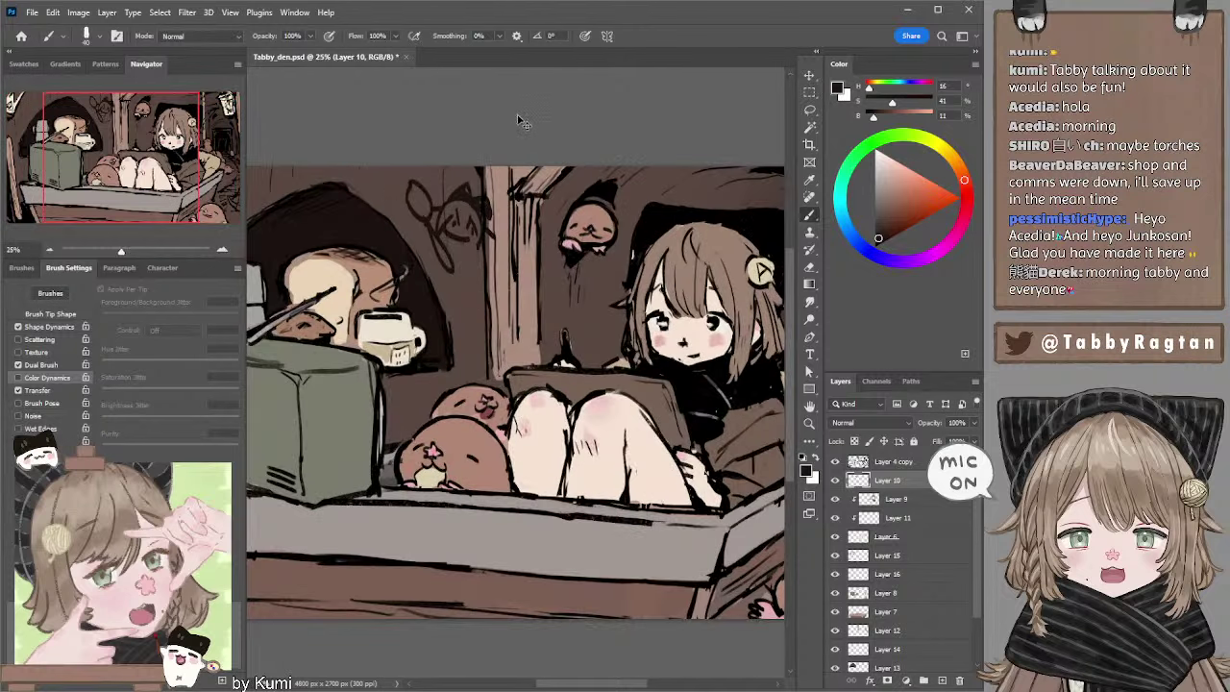
{"action": "key", "text": "ctrl+z"}
{"action": "key", "text": "ctrl+z"}
{"action": "key", "text": "ctrl+z"}
{"action": "key", "text": "ctrl+z"}
{"action": "key", "text": "ctrl+z"}
{"action": "key", "text": "ctrl+z"}
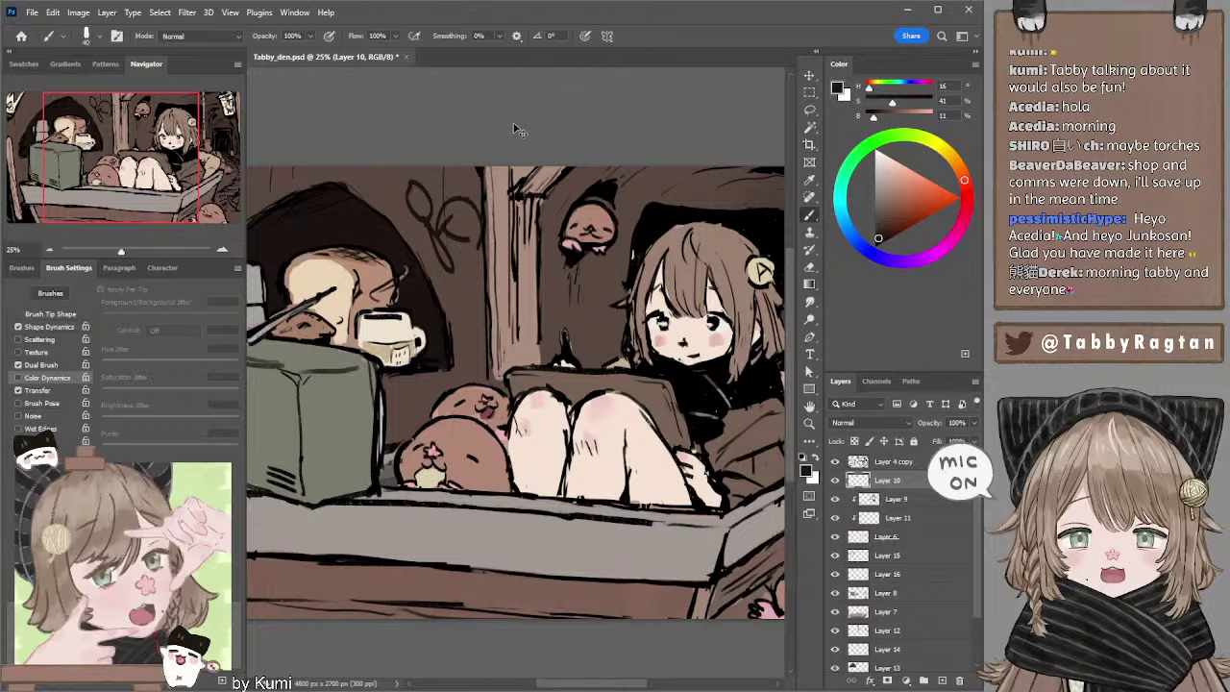
{"action": "key", "text": "ctrl+z"}
{"action": "key", "text": "ctrl+z"}
{"action": "key", "text": "ctrl+z"}
{"action": "key", "text": "ctrl+z"}
{"action": "key", "text": "ctrl+z"}
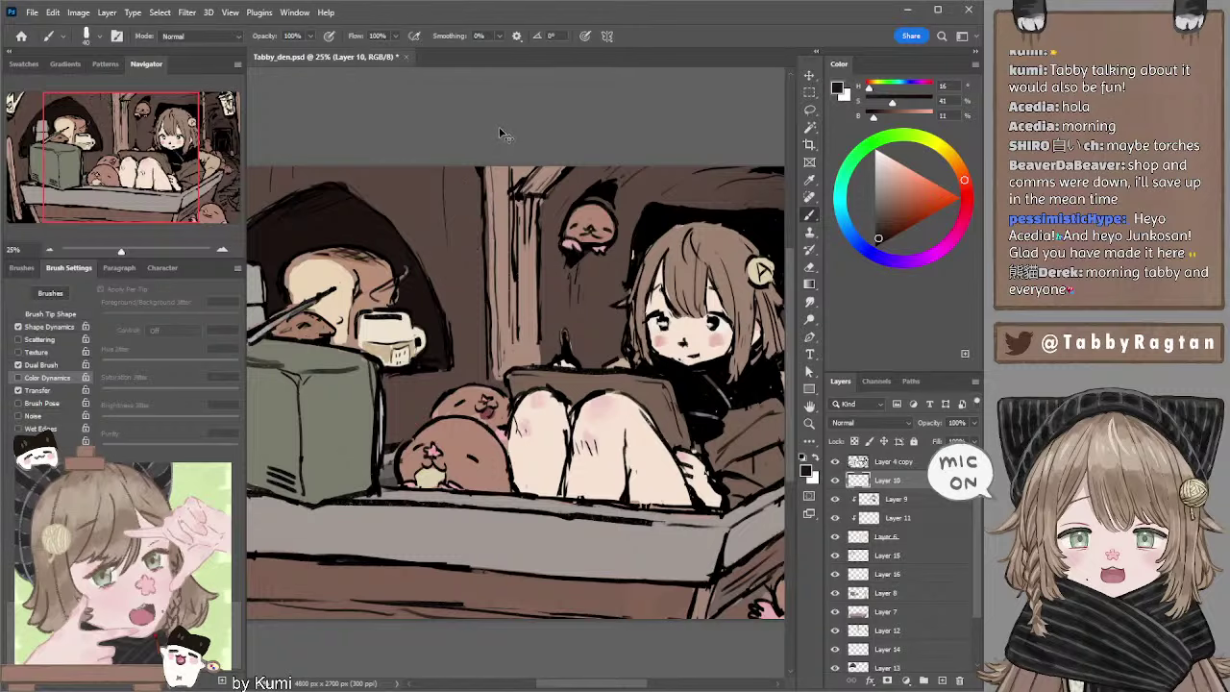
Zoom back out to the whole image and make Layer 15 active.
{"action": "left_click", "coordinate": [47, 251]}
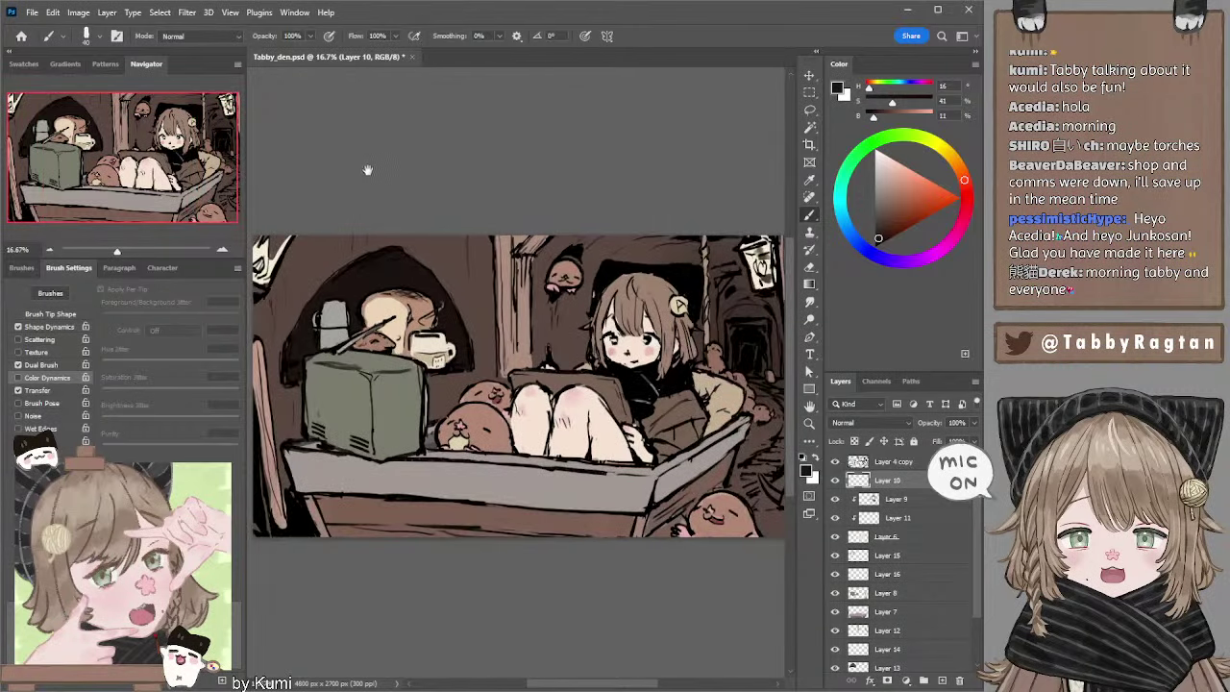
{"action": "left_click", "coordinate": [48, 250]}
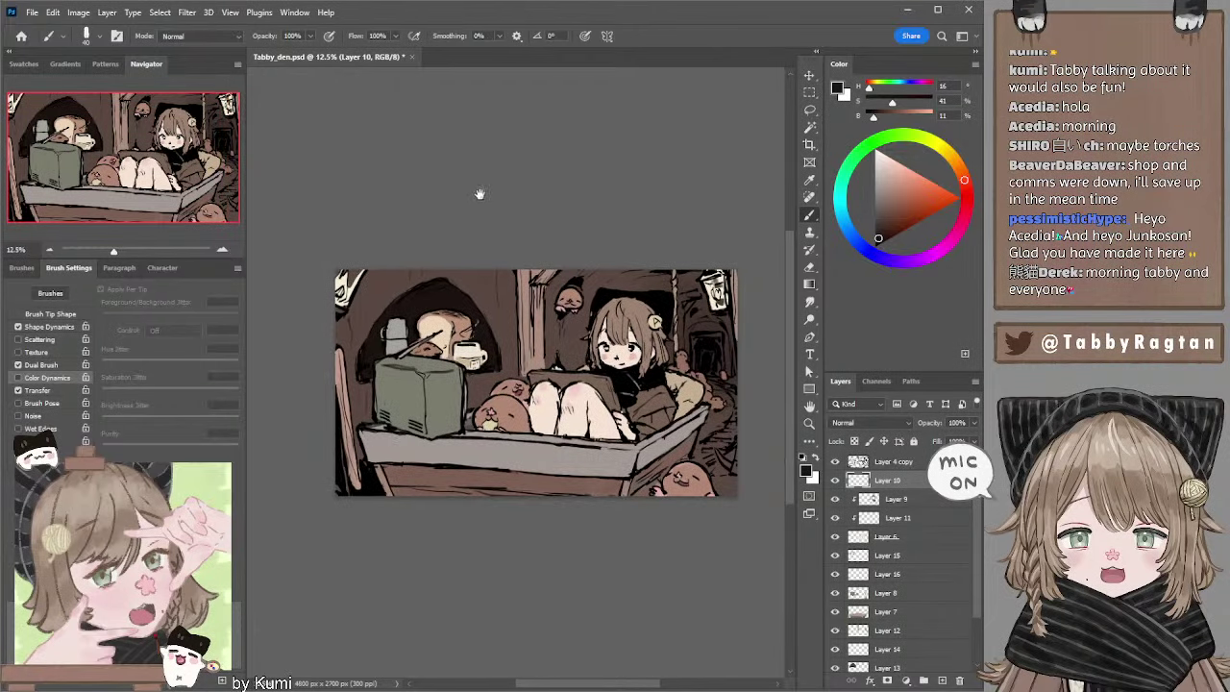
{"action": "left_click_drag", "start_coordinate": [479, 194], "coordinate": [476, 190]}
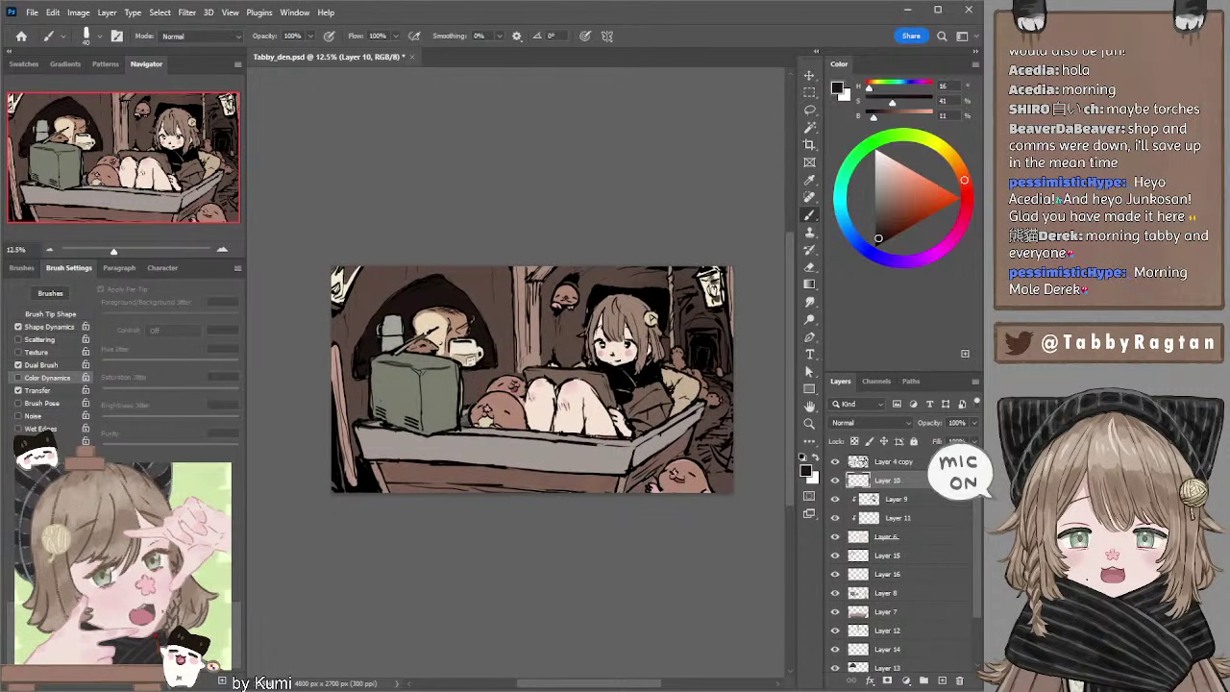
{"action": "left_click", "coordinate": [887, 555]}
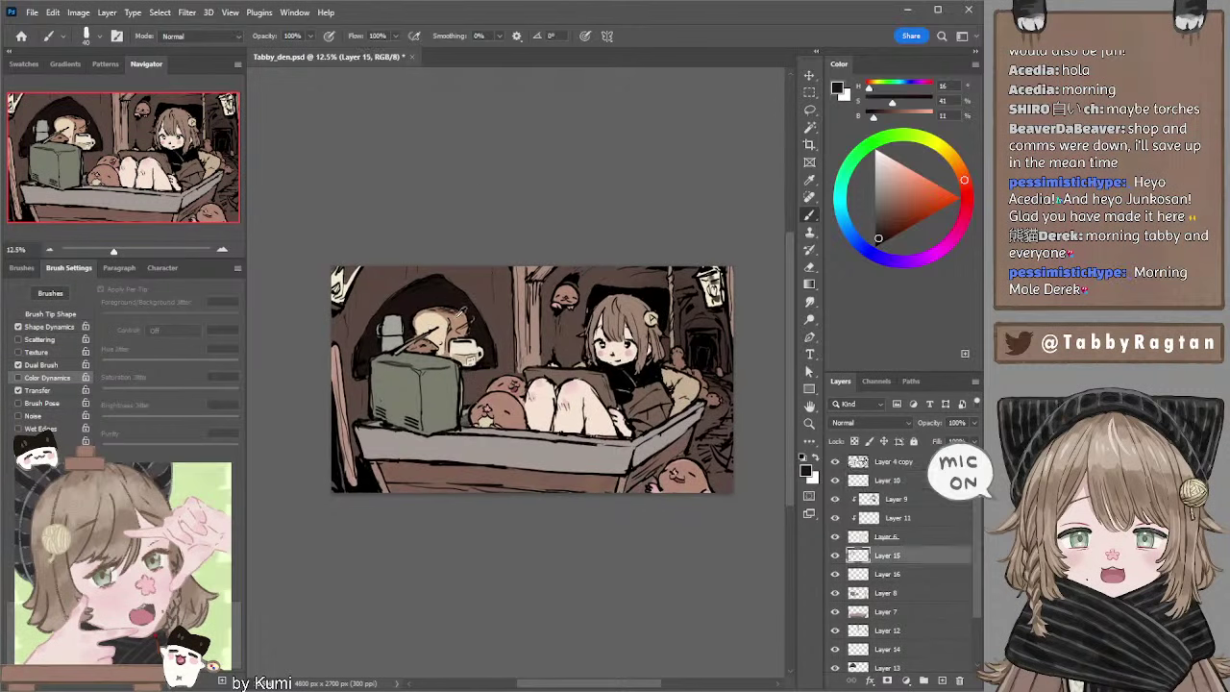
Paint tan over the bread shape behind the green box.
{"action": "left_click", "coordinate": [896, 189]}
{"action": "mouse_move", "coordinate": [419, 318]}
{"action": "left_mouse_down"}
{"action": "mouse_move", "coordinate": [444, 311]}
{"action": "mouse_move", "coordinate": [446, 335]}
{"action": "mouse_move", "coordinate": [426, 338]}
{"action": "mouse_move", "coordinate": [444, 355]}
{"action": "left_mouse_up"}
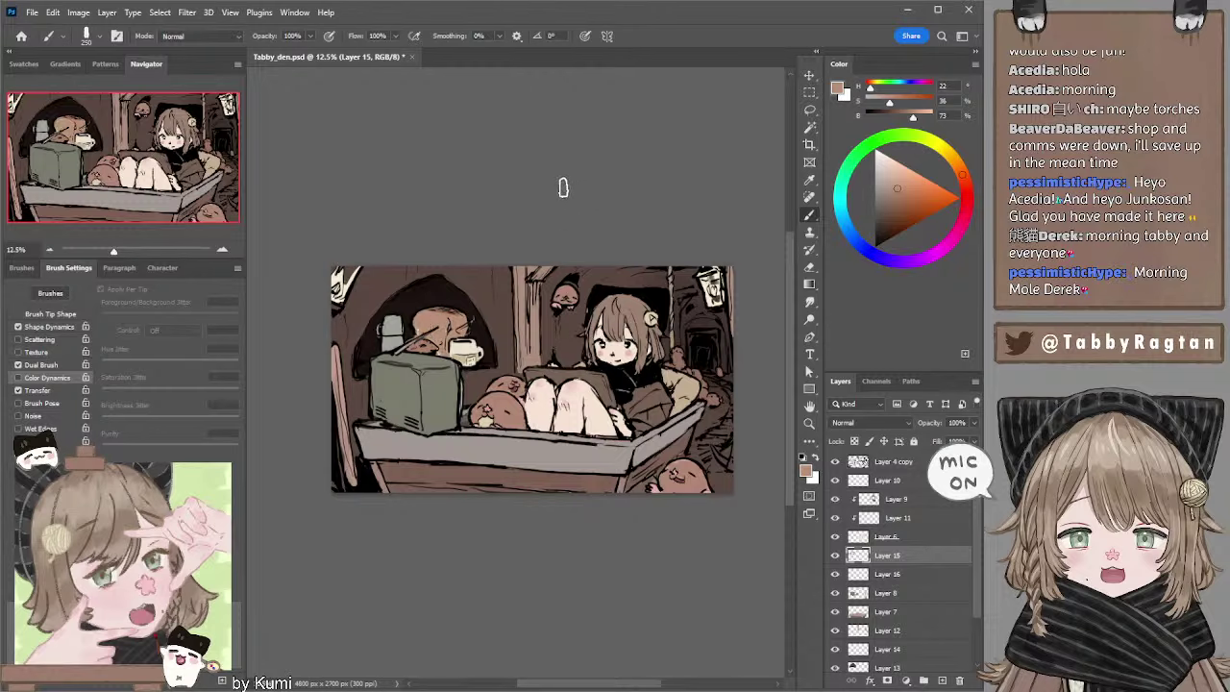
{"action": "left_click_drag", "start_coordinate": [513, 218], "coordinate": [516, 213]}
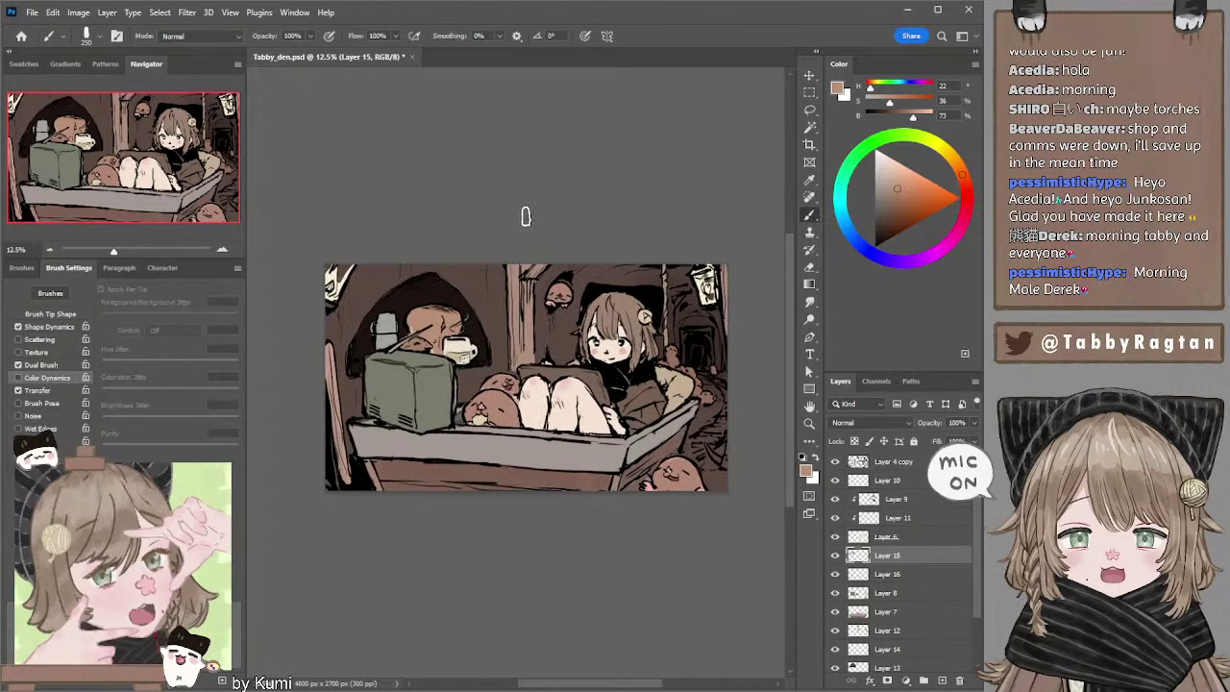
{"action": "left_click_drag", "start_coordinate": [544, 186], "coordinate": [529, 183]}
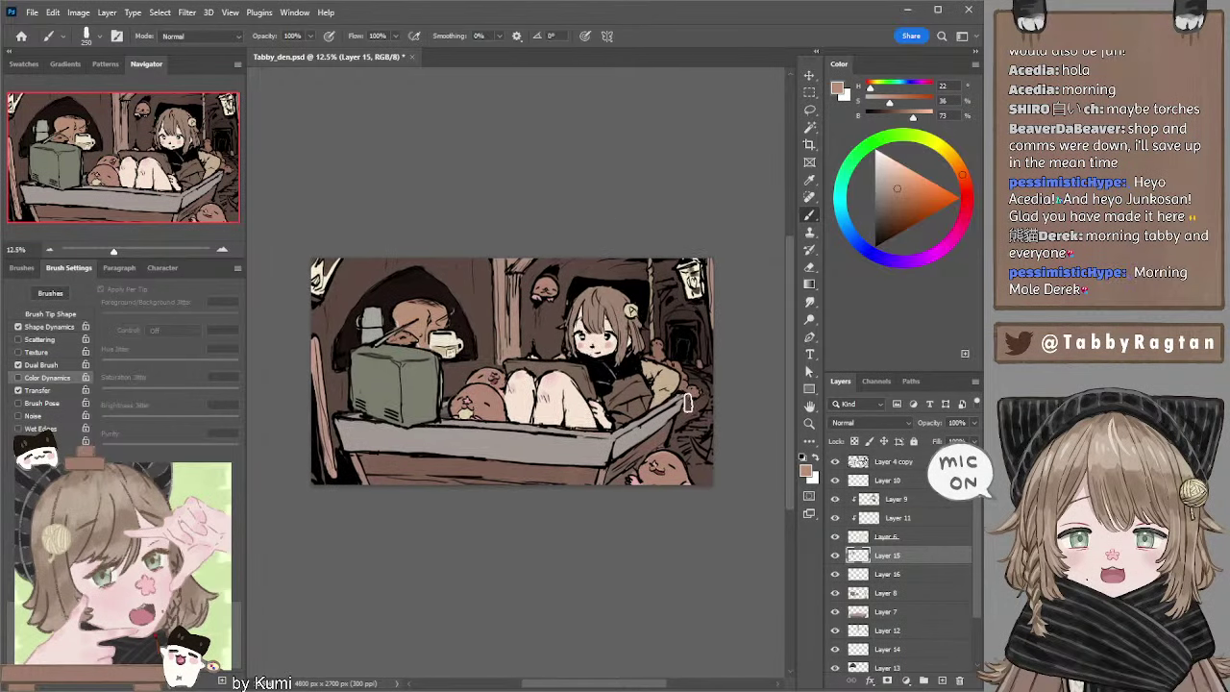
On Layer 12, lasso around the girl, then drop the selection and return to the brush.
{"action": "left_click", "coordinate": [516, 321], "text": "ctrl"}
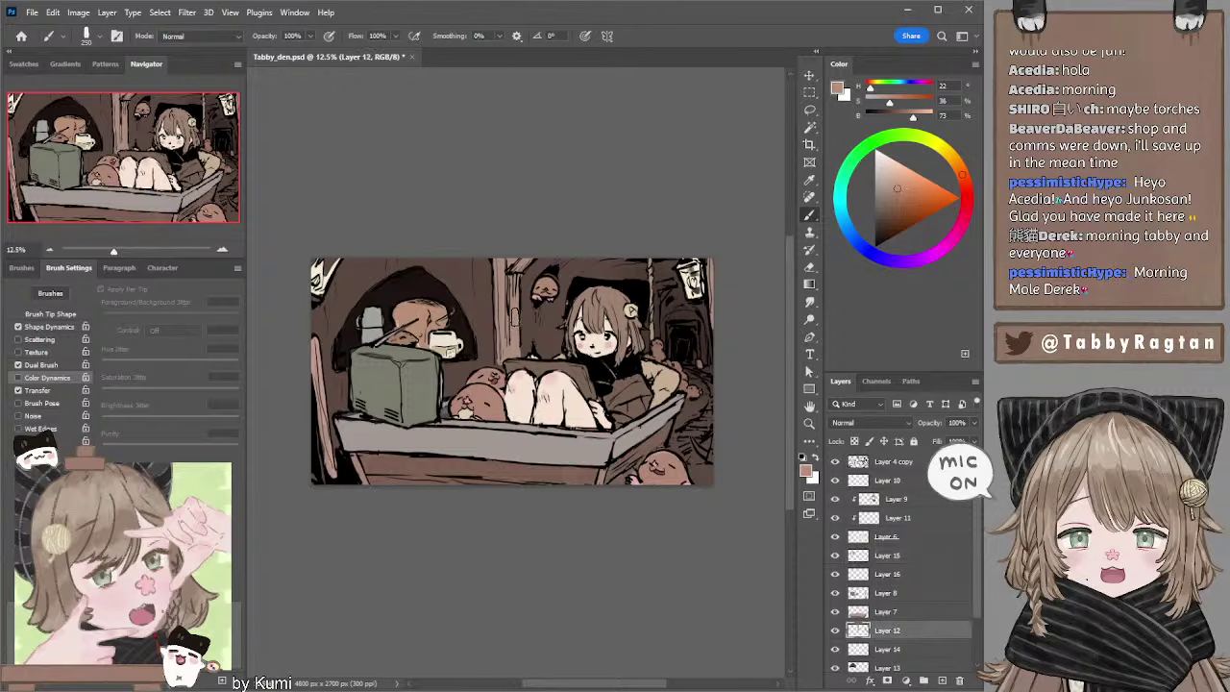
{"action": "key", "text": "l"}
{"action": "left_click_drag", "start_coordinate": [481, 242], "coordinate": [615, 129]}
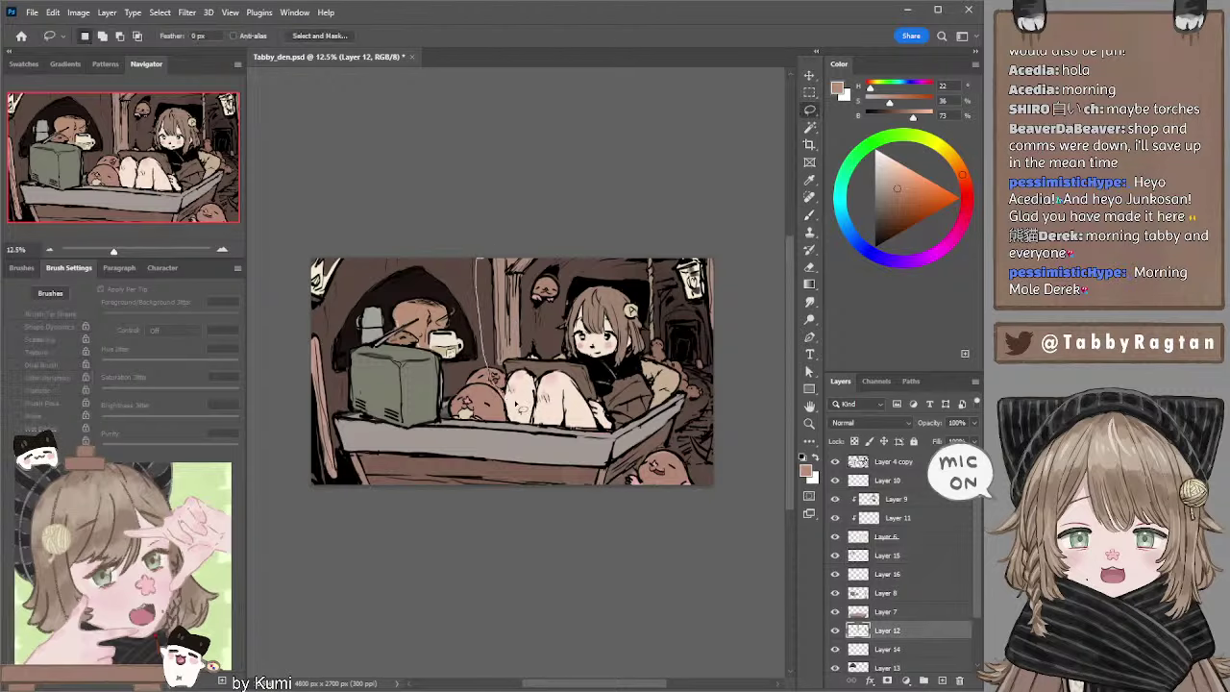
{"action": "key", "text": "ctrl+d"}
{"action": "key", "text": "i"}
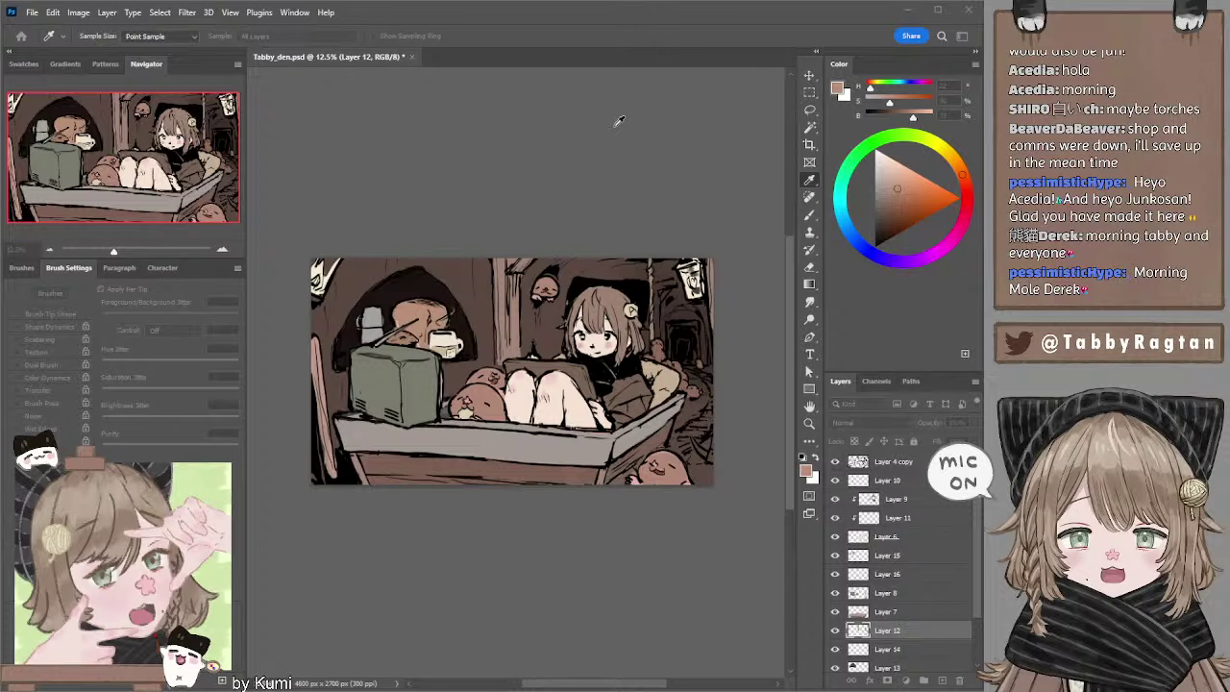
{"action": "key", "text": "b"}
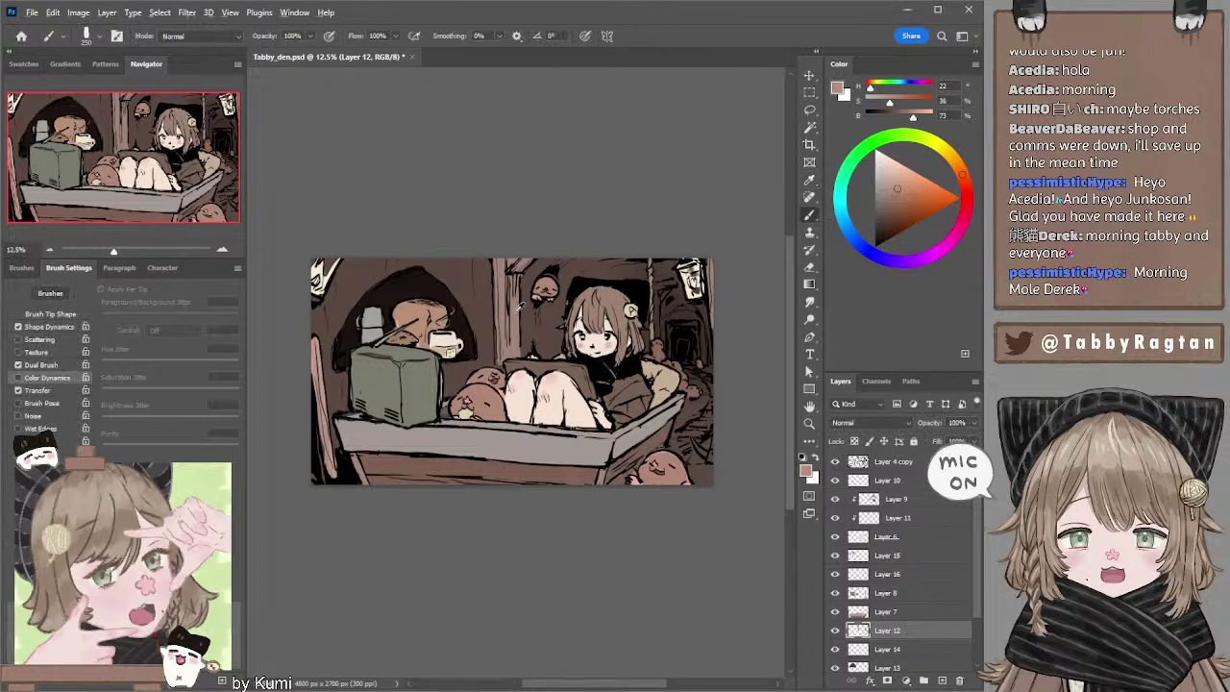
Pick dark and pinkish browns, settle the brush at 175, and jump to Layer 6.
{"action": "left_click", "coordinate": [662, 275], "text": "alt"}
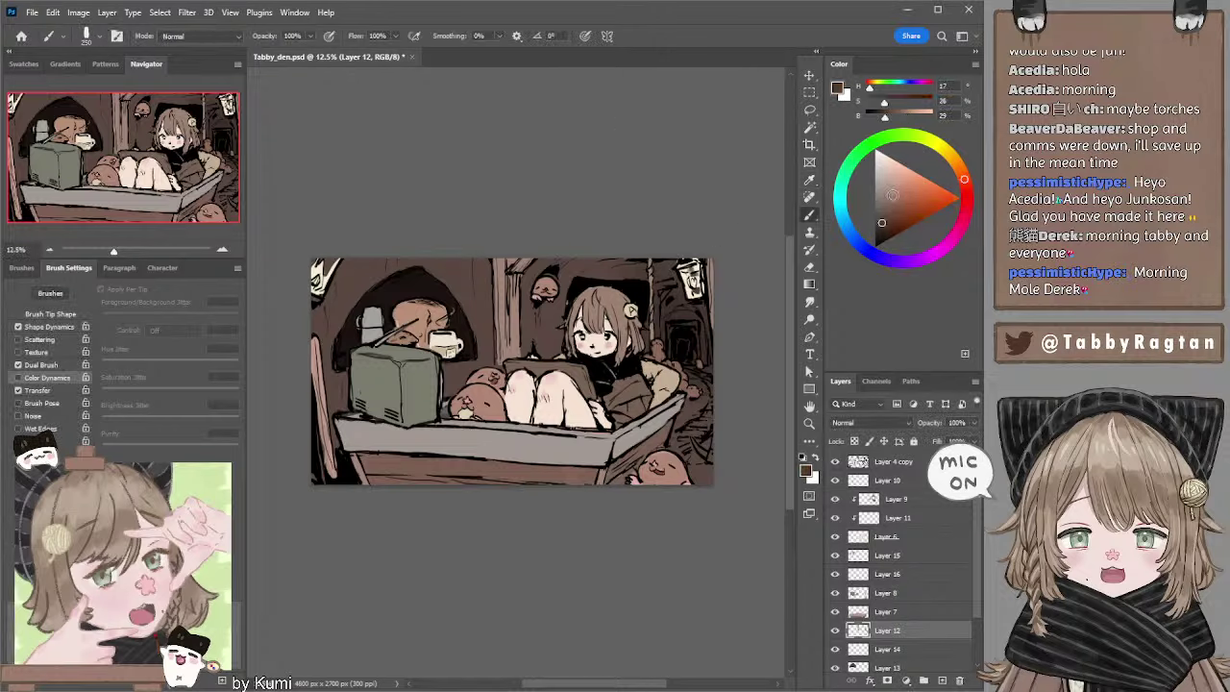
{"action": "left_click", "coordinate": [689, 259], "text": "alt"}
{"action": "key", "text": "bracketleft"}
{"action": "key", "text": "bracketleft"}
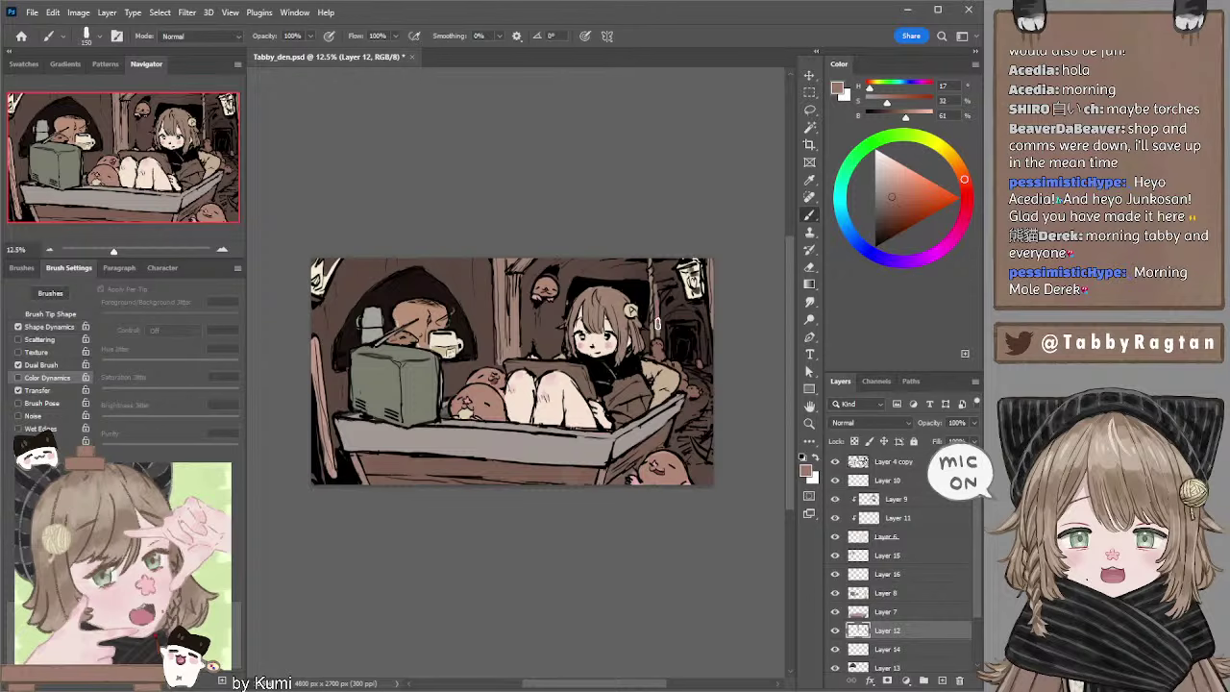
{"action": "key", "text": "bracketleft"}
{"action": "key", "text": "bracketleft"}
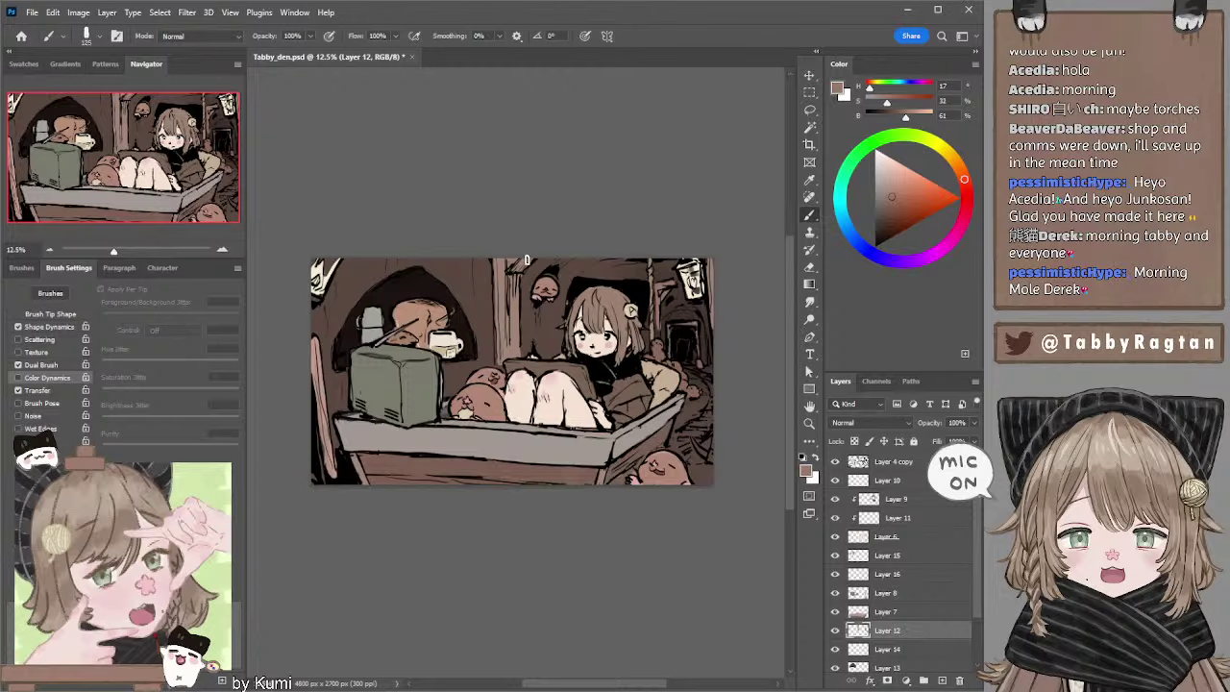
{"action": "key", "text": "bracketright"}
{"action": "key", "text": "bracketright"}
{"action": "left_click_drag", "start_coordinate": [651, 222], "coordinate": [617, 208]}
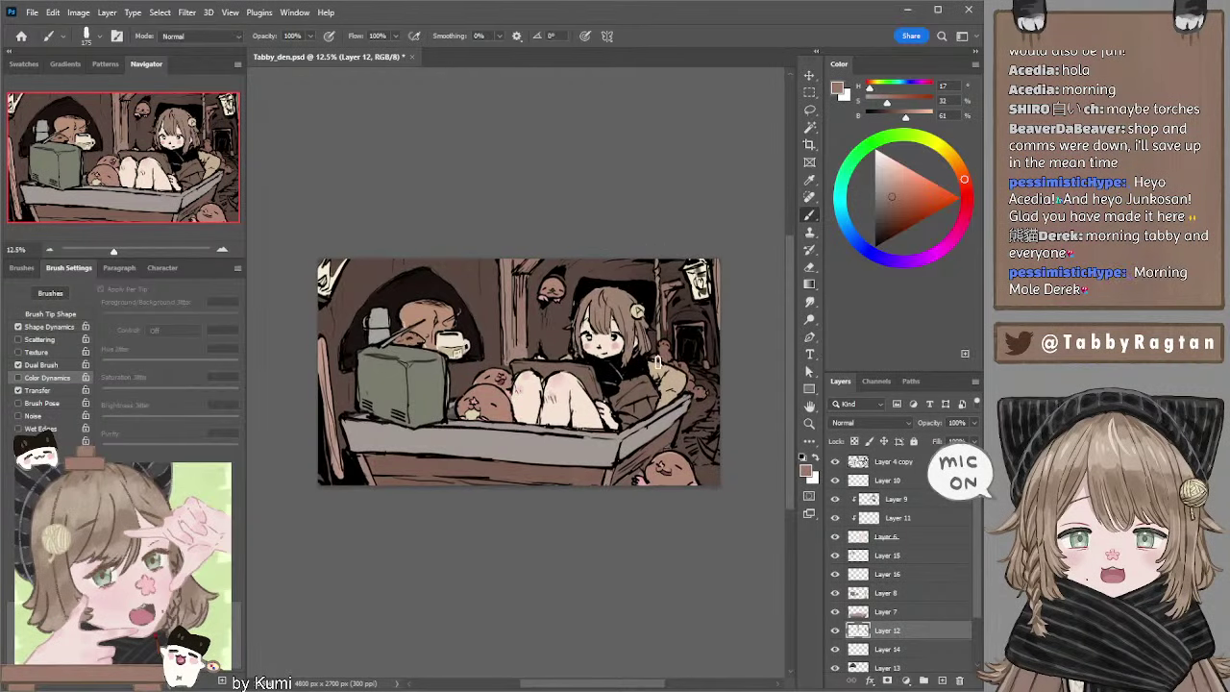
{"action": "scroll", "coordinate": [634, 375], "scroll_direction": "down", "scroll_amount": 1}
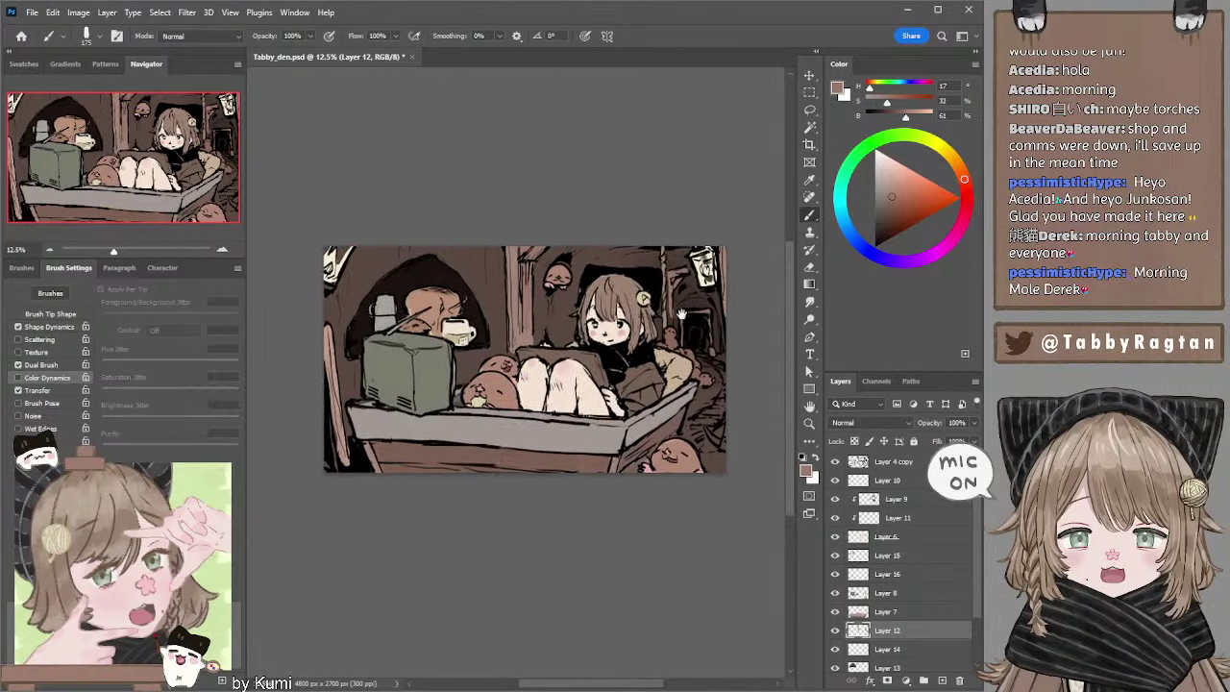
{"action": "right_click", "coordinate": [607, 336], "text": "ctrl+alt"}
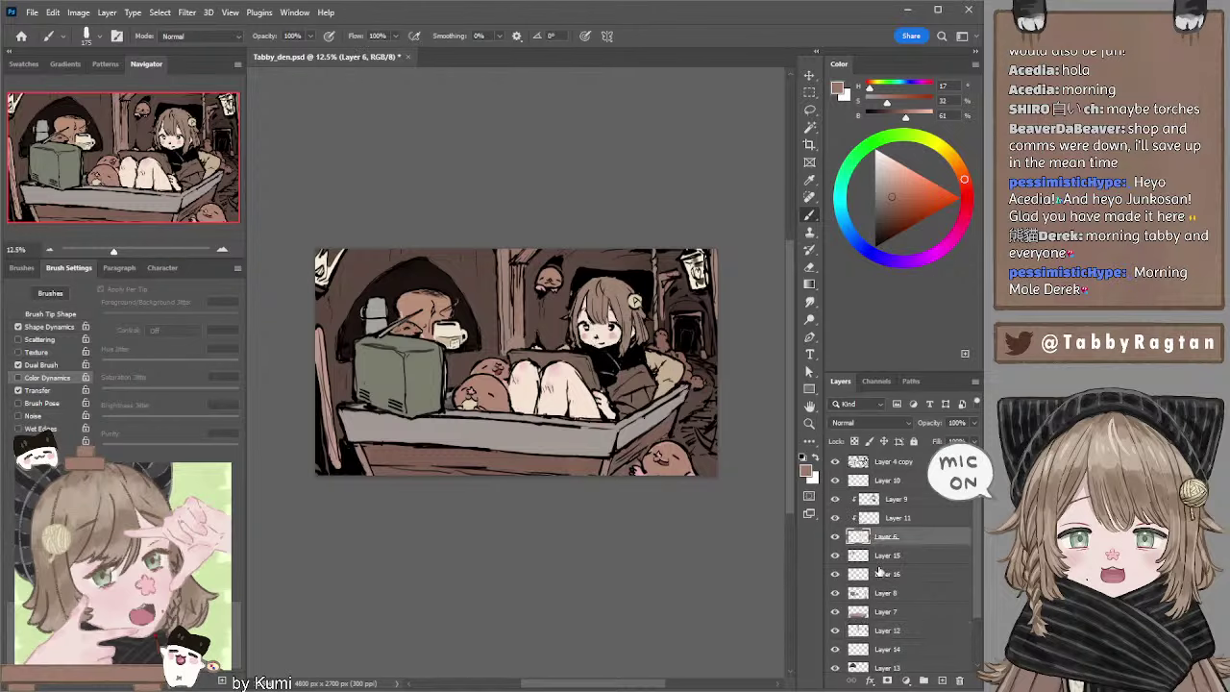
Hop between Layers 9, 12, 5 and 6, sampling a dark brown with a 125 brush.
{"action": "right_click", "coordinate": [643, 385], "text": "ctrl+alt"}
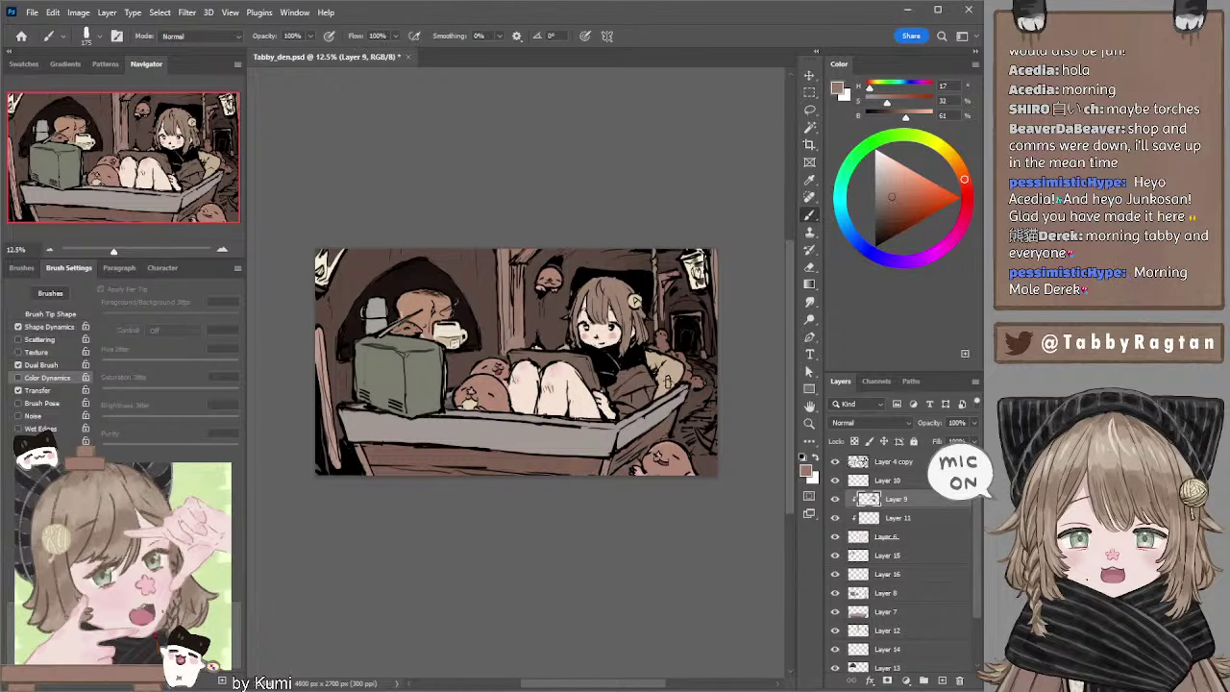
{"action": "mouse_move", "coordinate": [700, 357]}
{"action": "left_mouse_down"}
{"action": "mouse_move", "coordinate": [648, 349]}
{"action": "mouse_move", "coordinate": [696, 345]}
{"action": "left_mouse_up"}
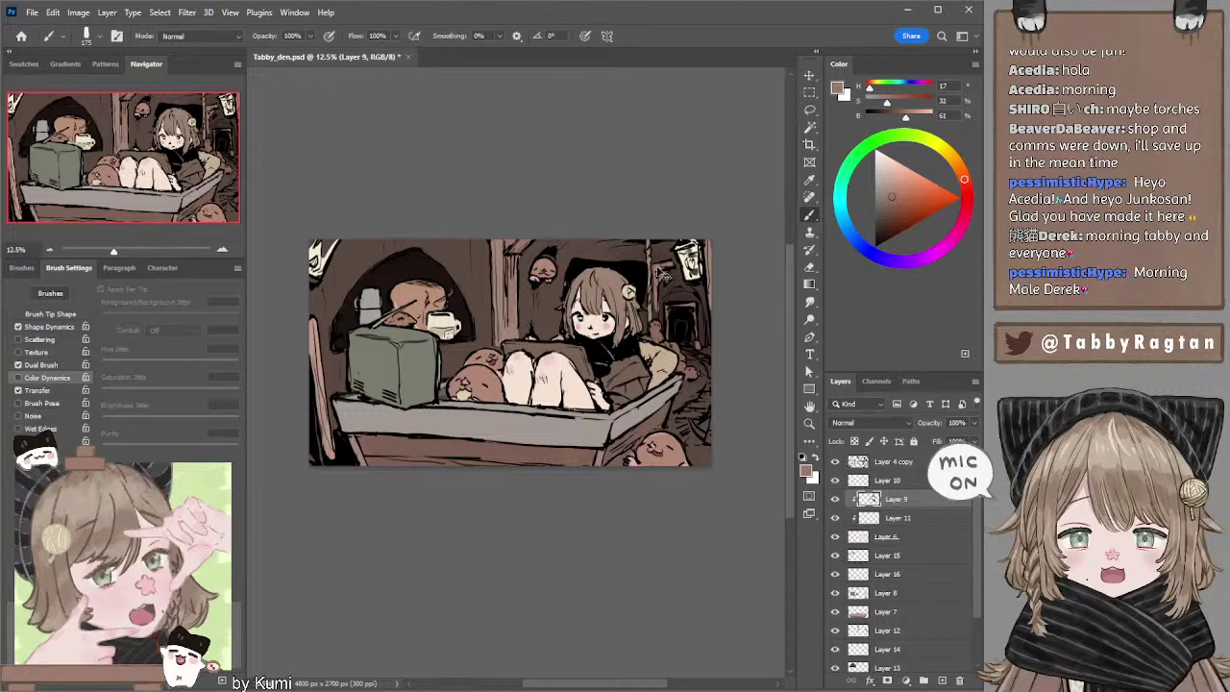
{"action": "left_click", "coordinate": [664, 275], "text": "ctrl"}
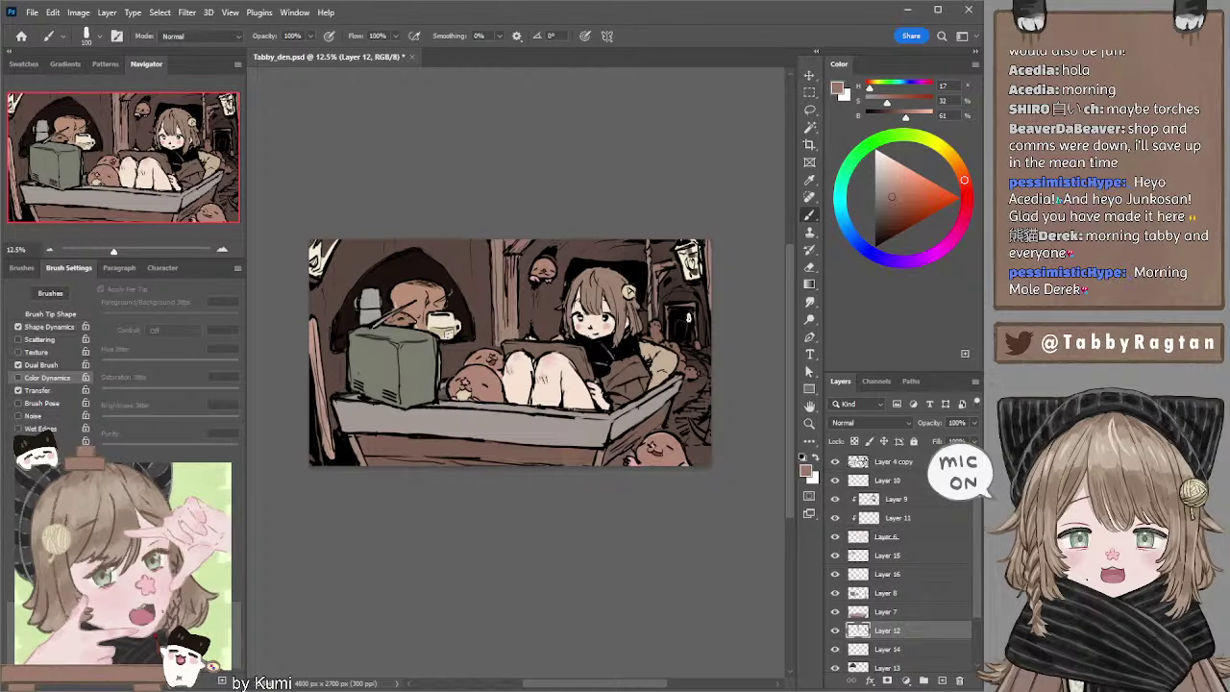
{"action": "left_click", "coordinate": [692, 295], "text": "ctrl"}
{"action": "left_click", "coordinate": [685, 293], "text": "alt"}
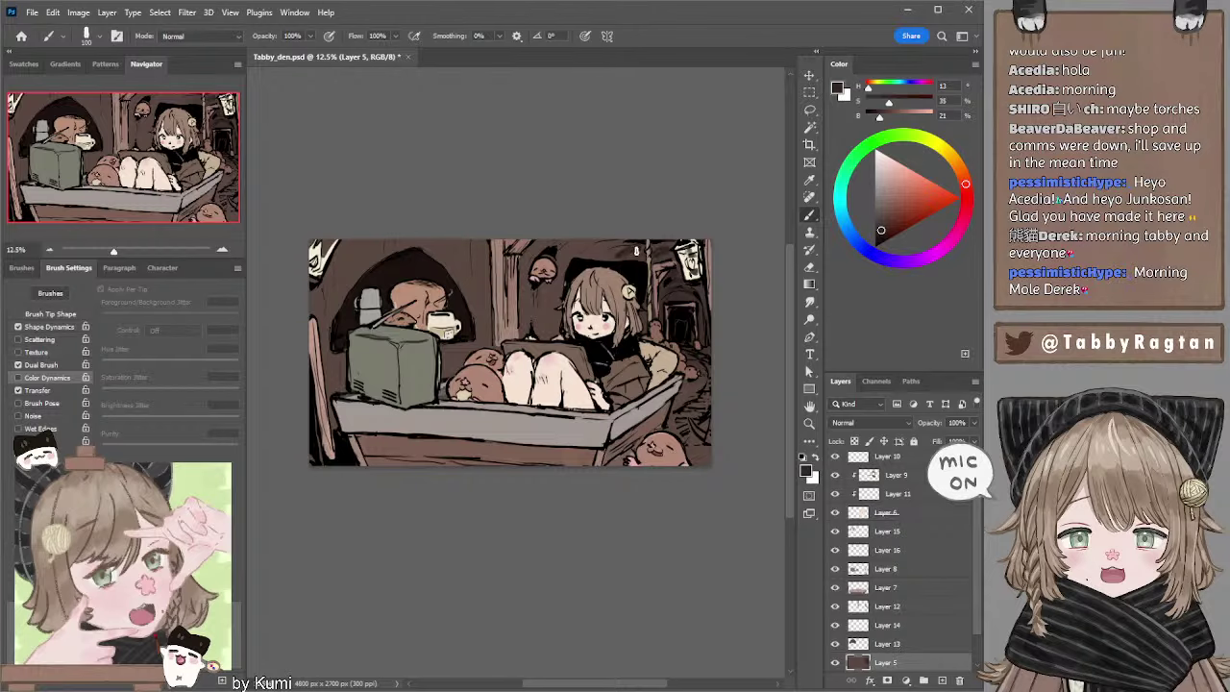
{"action": "key", "text": "bracketright"}
{"action": "key", "text": "bracketright"}
{"action": "key", "text": "bracketright"}
{"action": "left_click", "coordinate": [588, 399], "text": "ctrl"}
{"action": "key", "text": "i"}
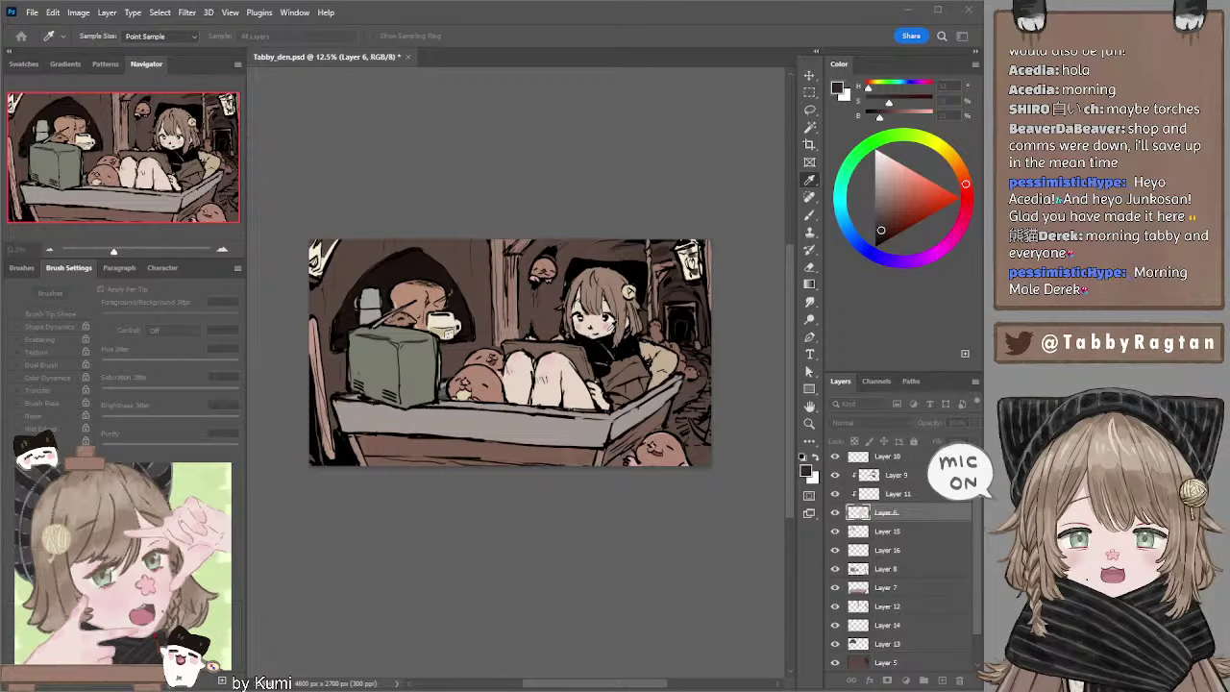
Merge the selected shading layers into Layer 9 and toggle its visibility to compare.
{"action": "key", "text": "l"}
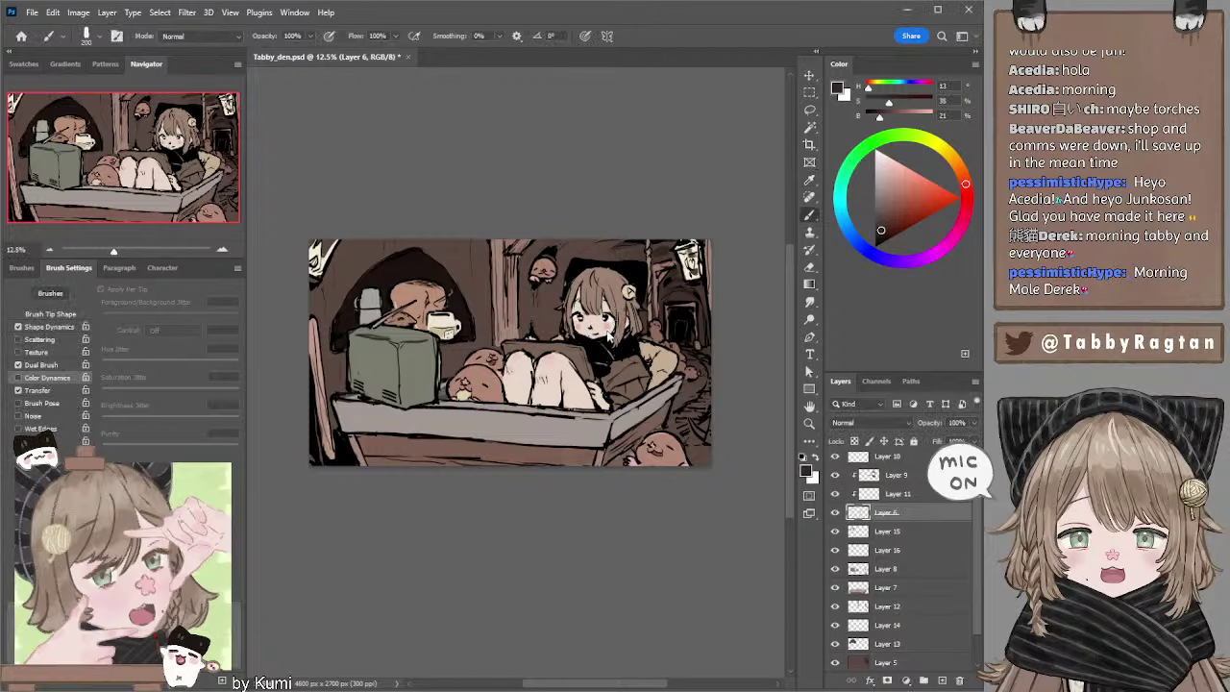
{"action": "scroll", "coordinate": [976, 500], "scroll_direction": "up", "scroll_amount": 1}
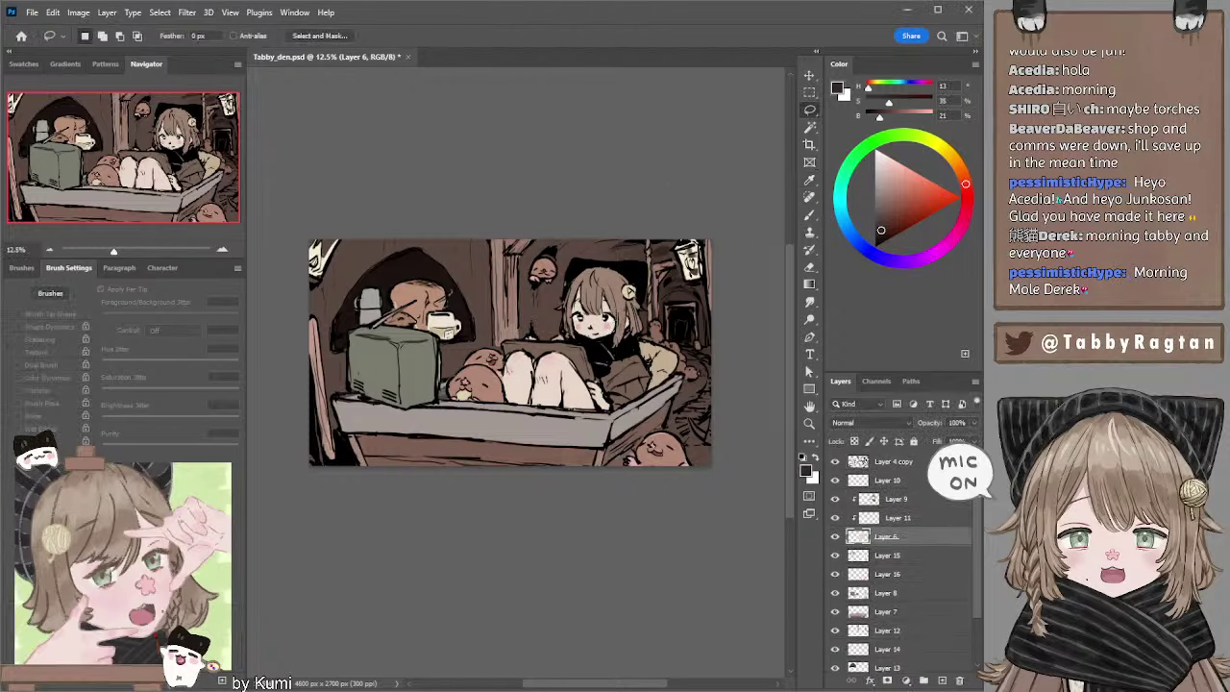
{"action": "left_click", "coordinate": [892, 500], "text": "shift"}
{"action": "key", "text": "ctrl+e"}
{"action": "left_click", "coordinate": [834, 498]}
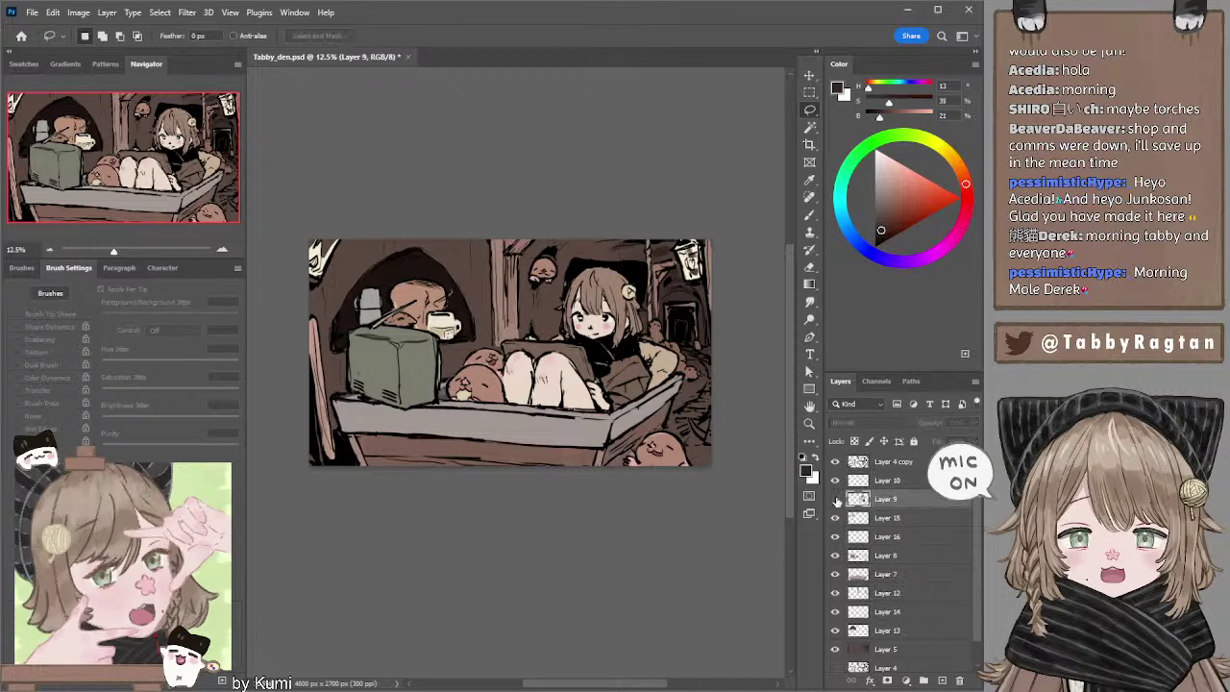
{"action": "left_click", "coordinate": [835, 500]}
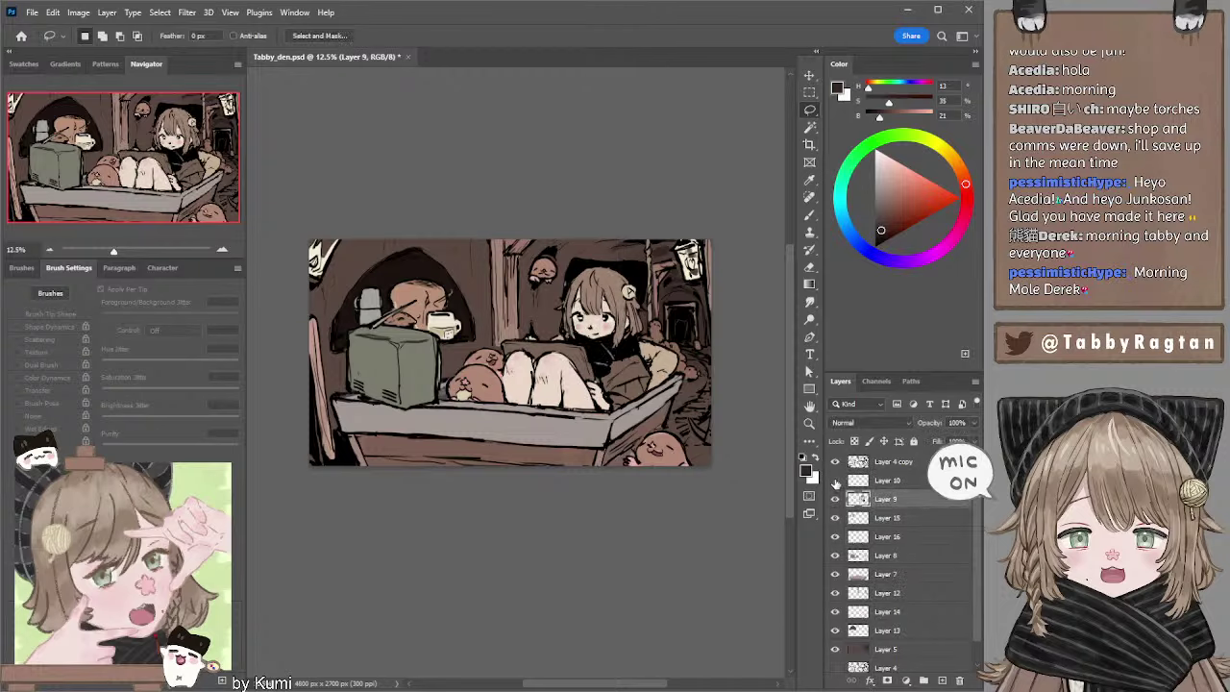
{"action": "left_click", "coordinate": [835, 518]}
Move Layers 16 and 8 above Layer 15 and merge them into Layer 9.
{"action": "left_click", "coordinate": [867, 555]}
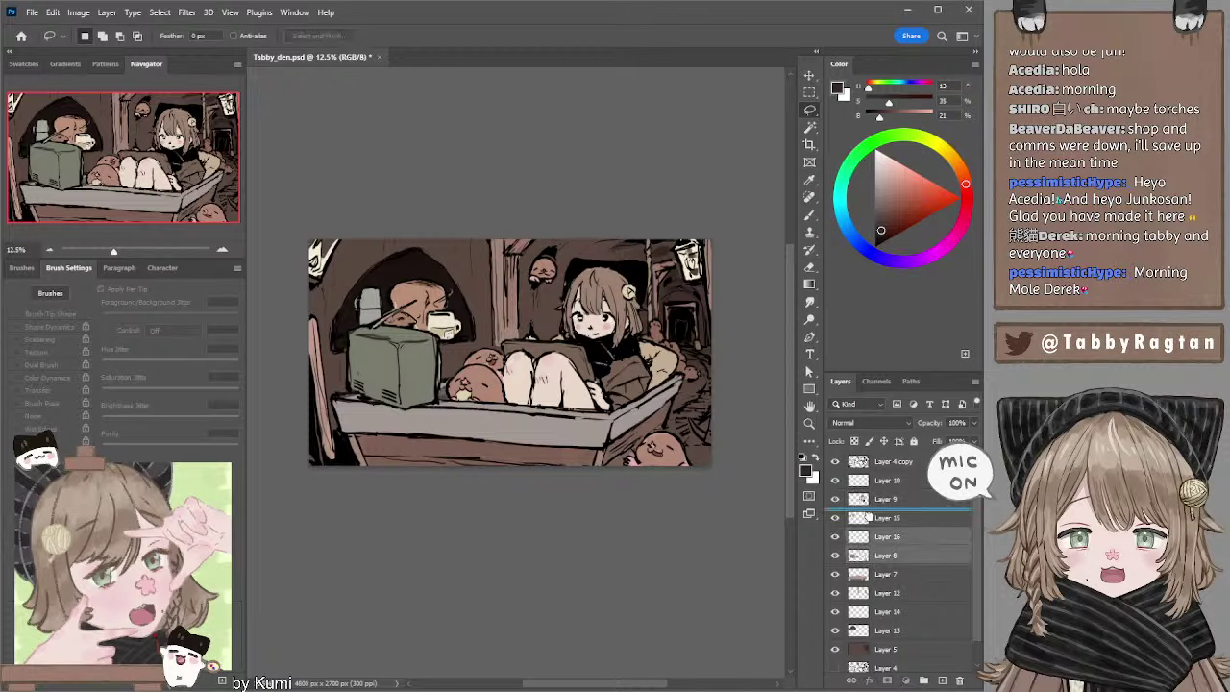
{"action": "left_click_drag", "start_coordinate": [871, 543], "coordinate": [873, 519]}
{"action": "left_click", "coordinate": [865, 538]}
{"action": "left_click", "coordinate": [835, 536]}
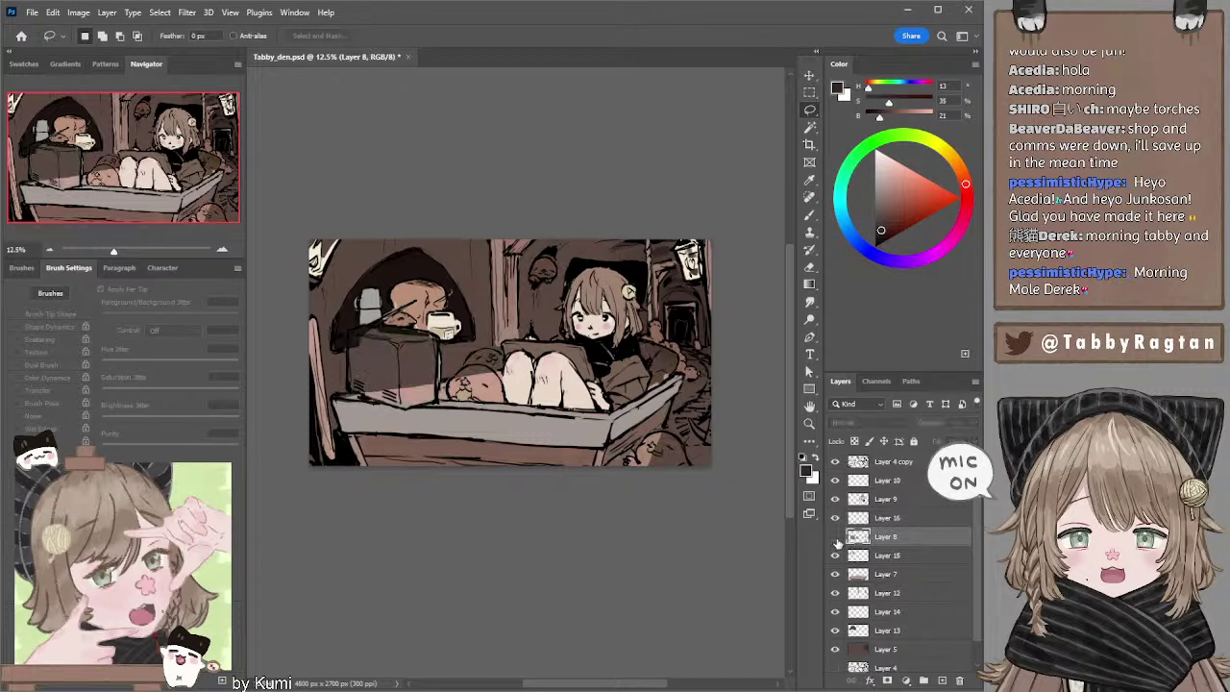
{"action": "left_click", "coordinate": [863, 500], "text": "shift"}
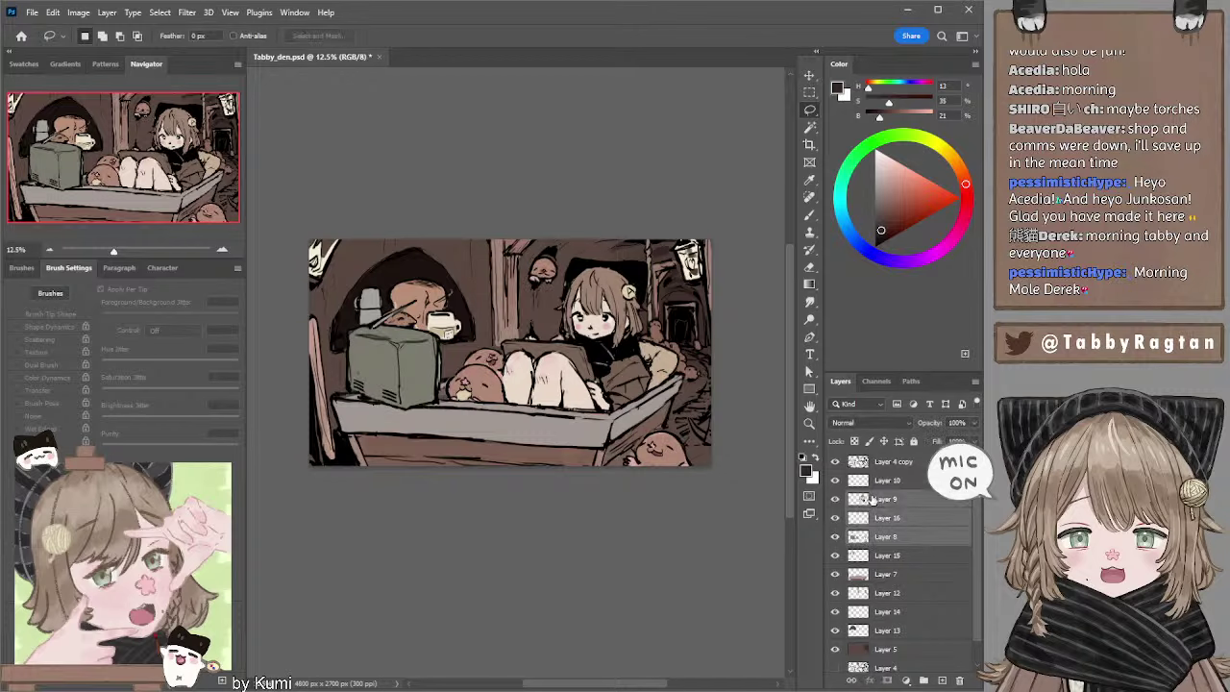
{"action": "key", "text": "ctrl+e"}
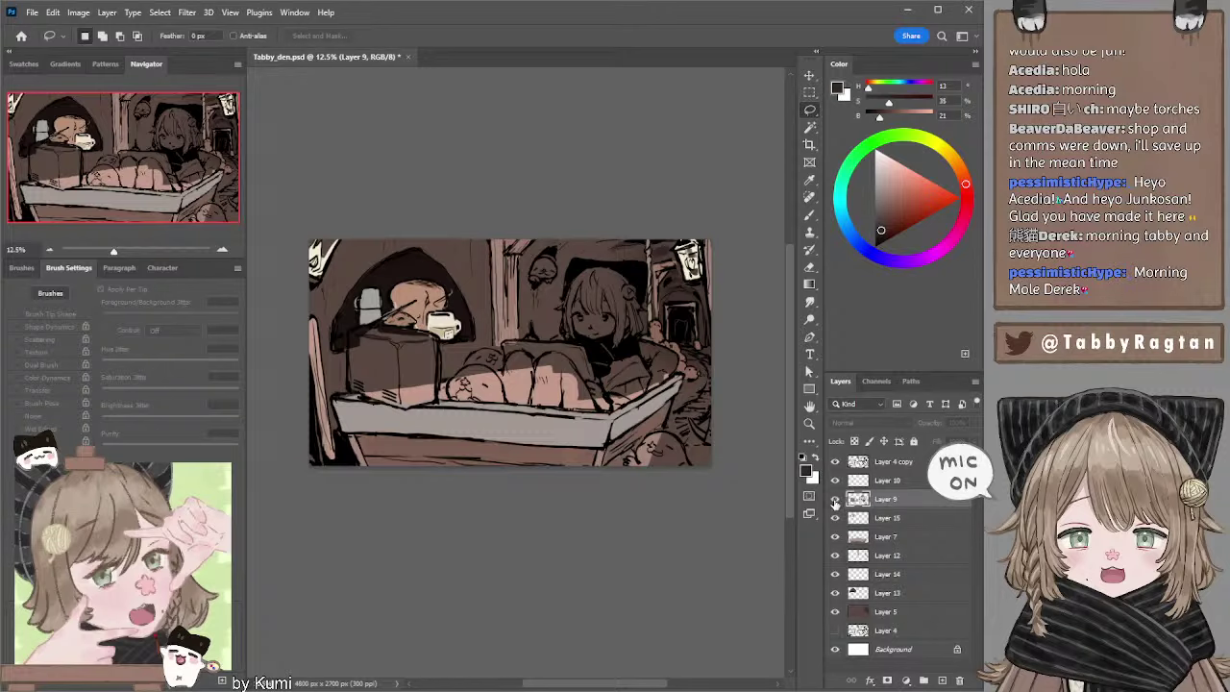
{"action": "left_click", "coordinate": [835, 499]}
{"action": "left_click", "coordinate": [835, 500]}
{"action": "left_click", "coordinate": [835, 499]}
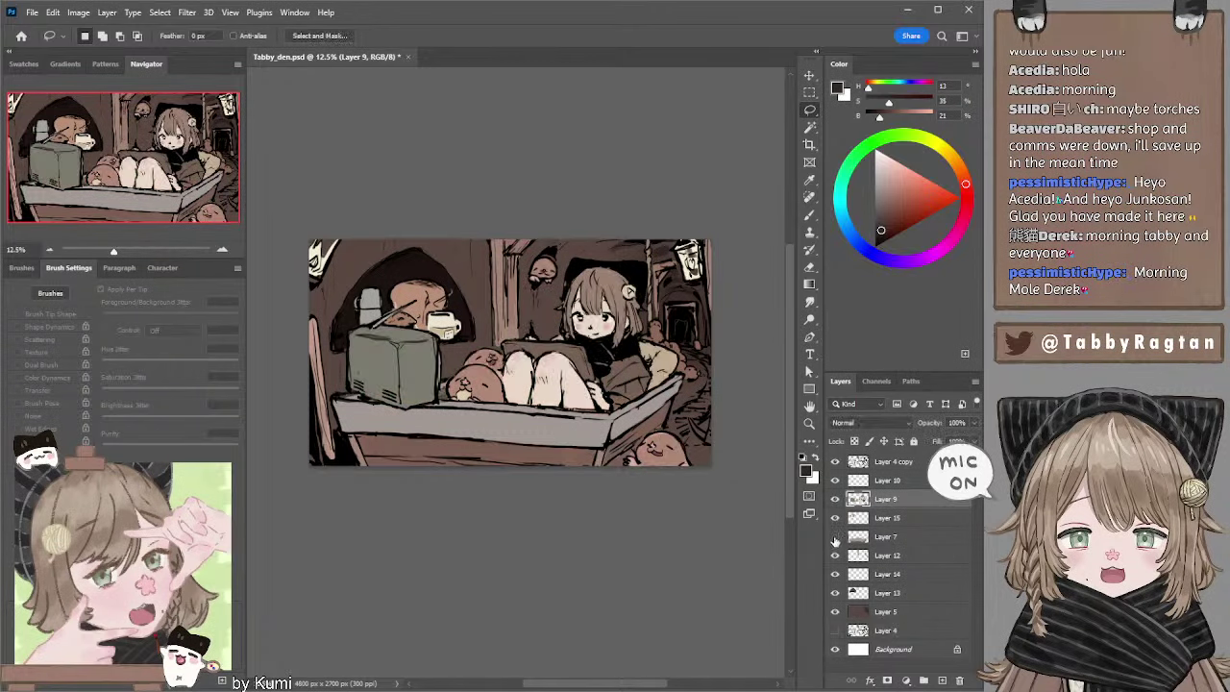
{"action": "left_click", "coordinate": [835, 536]}
{"action": "left_click", "coordinate": [834, 536]}
Delete Layer 7 and add a new empty Layer 16 beneath Layer 9.
{"action": "left_click_drag", "start_coordinate": [860, 540], "coordinate": [847, 517]}
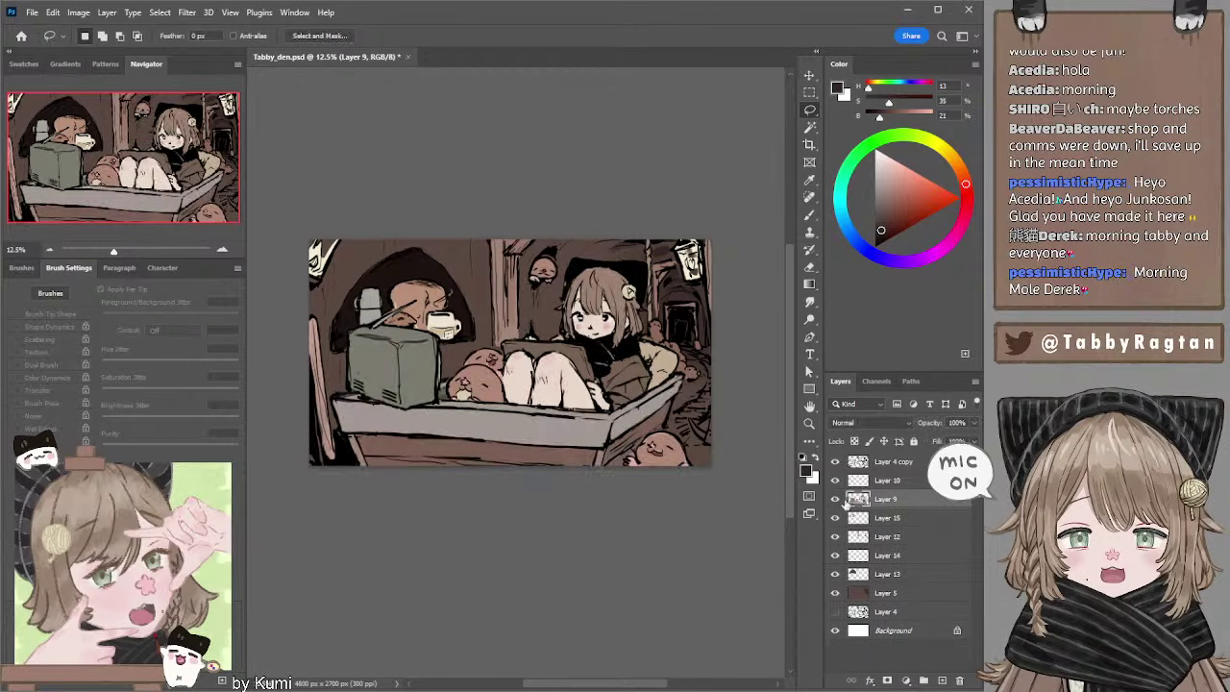
{"action": "left_click_drag", "start_coordinate": [296, 386], "coordinate": [338, 328]}
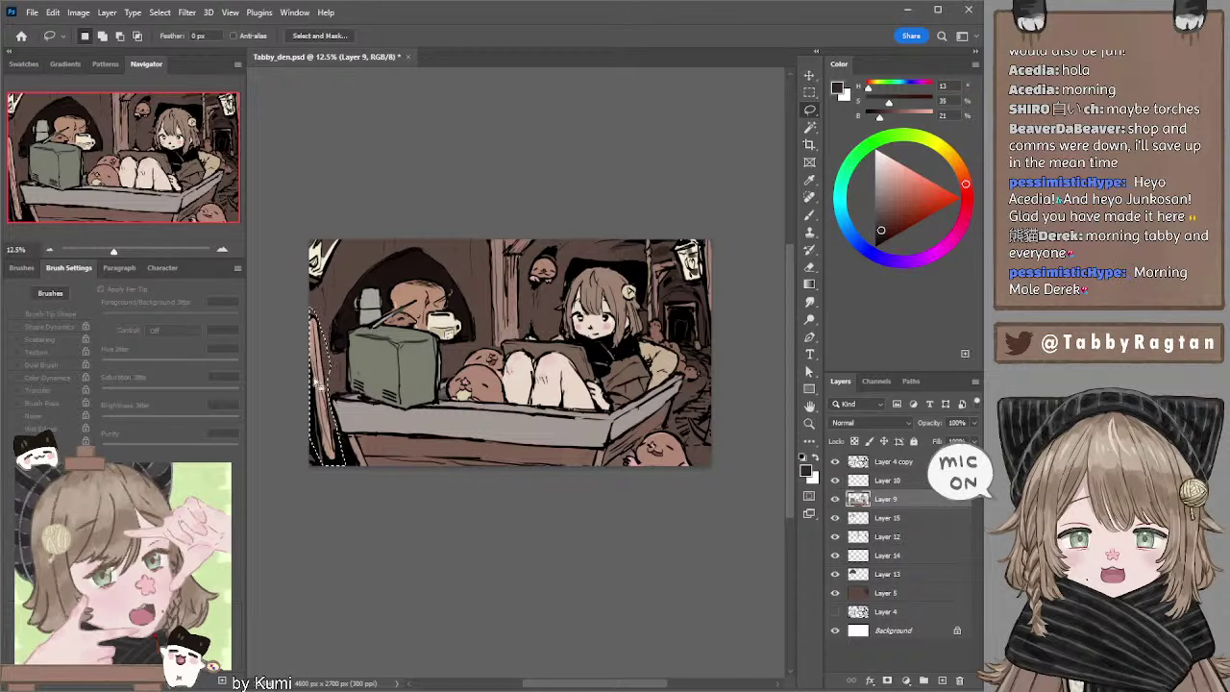
{"action": "key", "text": "ctrl+shift+alt+n"}
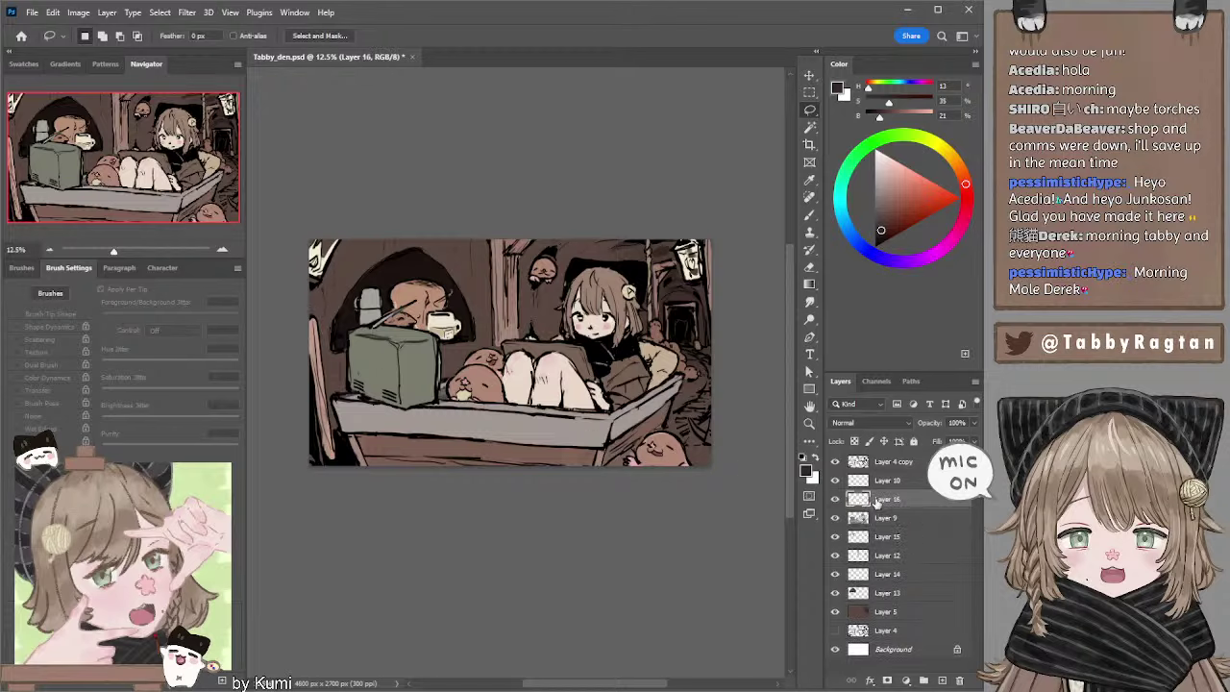
{"action": "left_click_drag", "start_coordinate": [886, 516], "coordinate": [886, 494]}
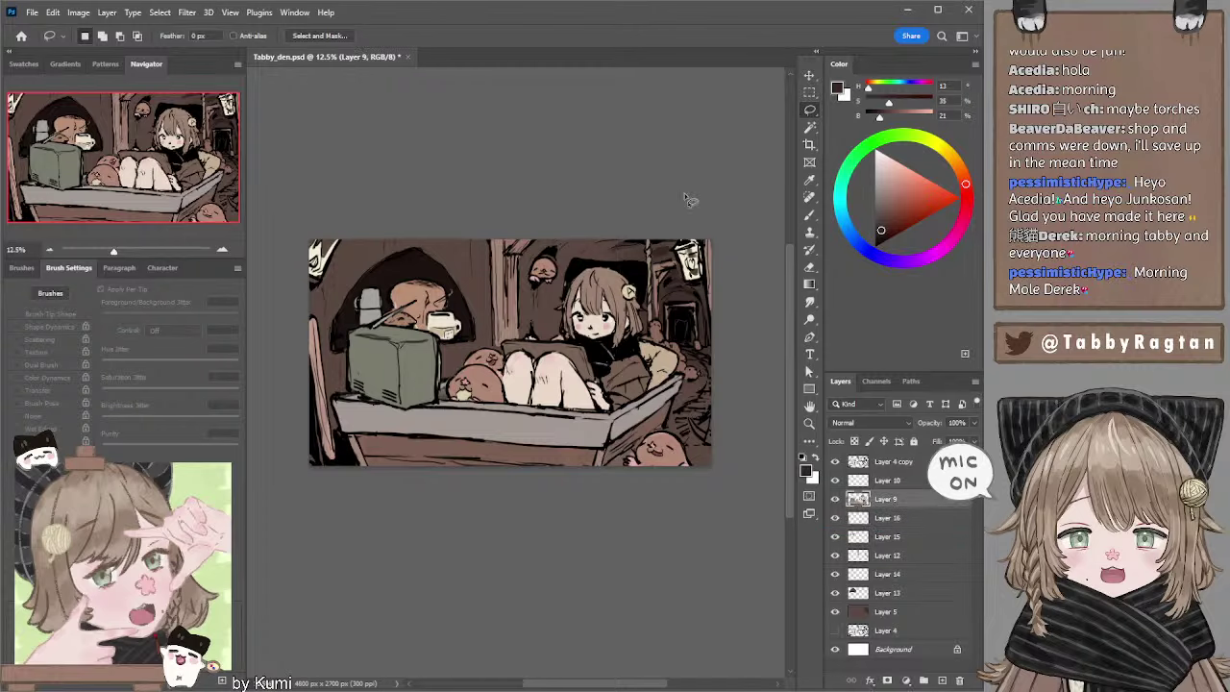
{"action": "key", "text": "b"}
{"action": "left_click_drag", "start_coordinate": [665, 239], "coordinate": [656, 231]}
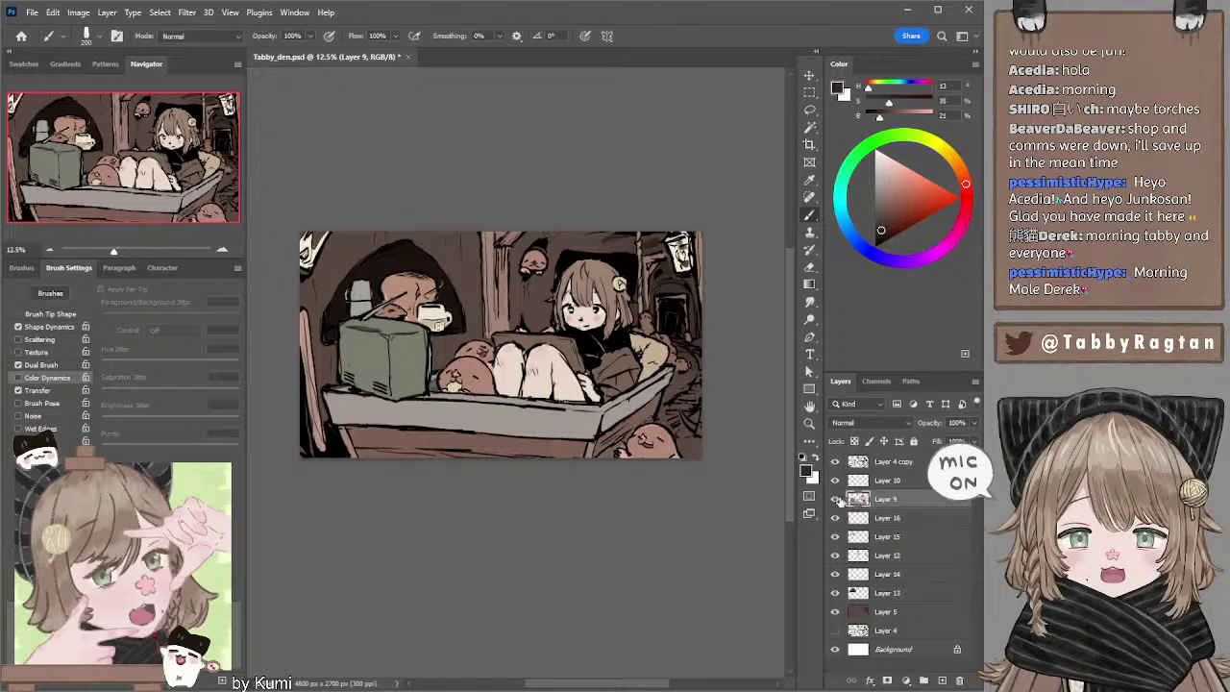
Add a new Layer 17 clipped to Layer 9 and set its blend mode to Multiply.
{"action": "left_click", "coordinate": [941, 679]}
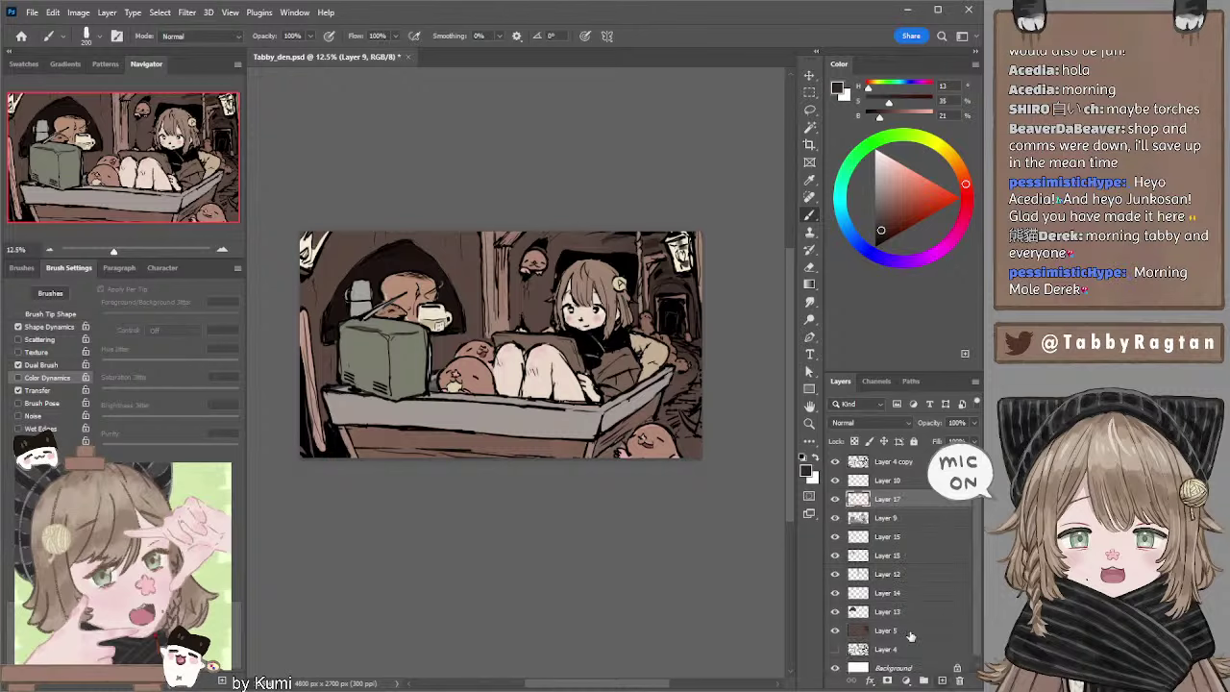
{"action": "left_click", "coordinate": [875, 504], "text": "alt"}
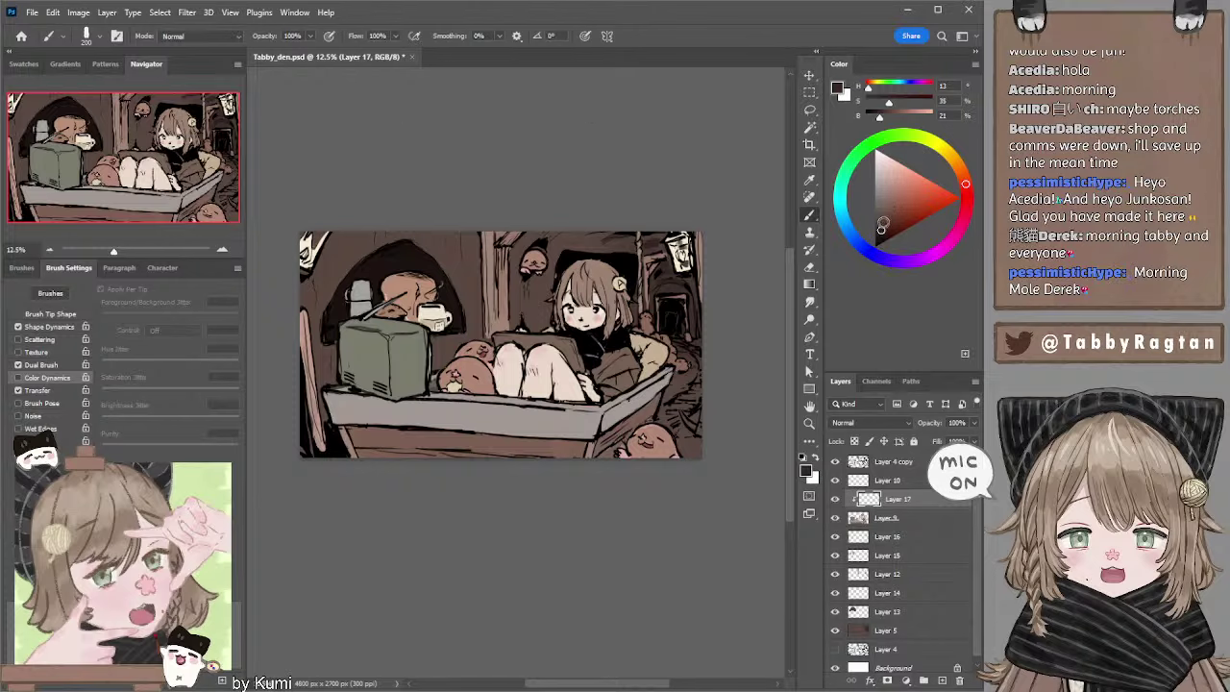
{"action": "scroll", "coordinate": [876, 421], "scroll_direction": "down", "scroll_amount": 5}
{"action": "key", "text": "Up"}
Choose a plainer 500 px brush and a desaturated greyish blue.
{"action": "key", "text": "period"}
{"action": "key", "text": "bracketright"}
{"action": "key", "text": "bracketright"}
{"action": "key", "text": "bracketright"}
{"action": "left_click", "coordinate": [885, 219]}
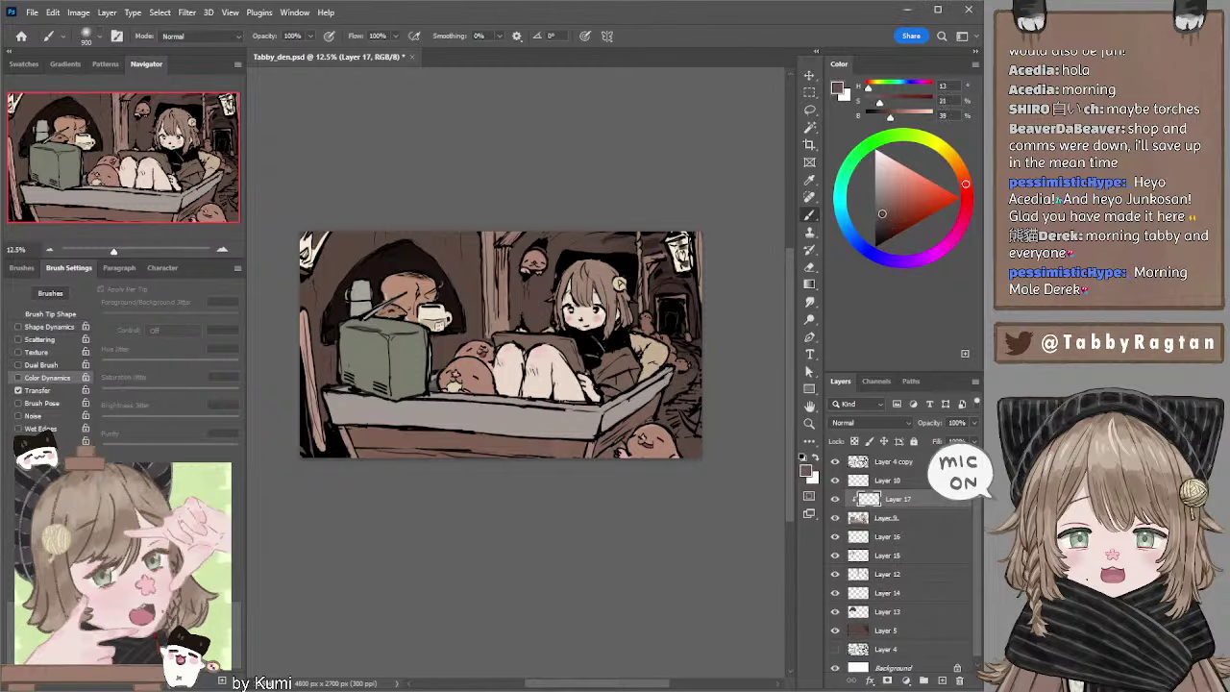
{"action": "left_click", "coordinate": [841, 216]}
{"action": "left_click", "coordinate": [860, 245]}
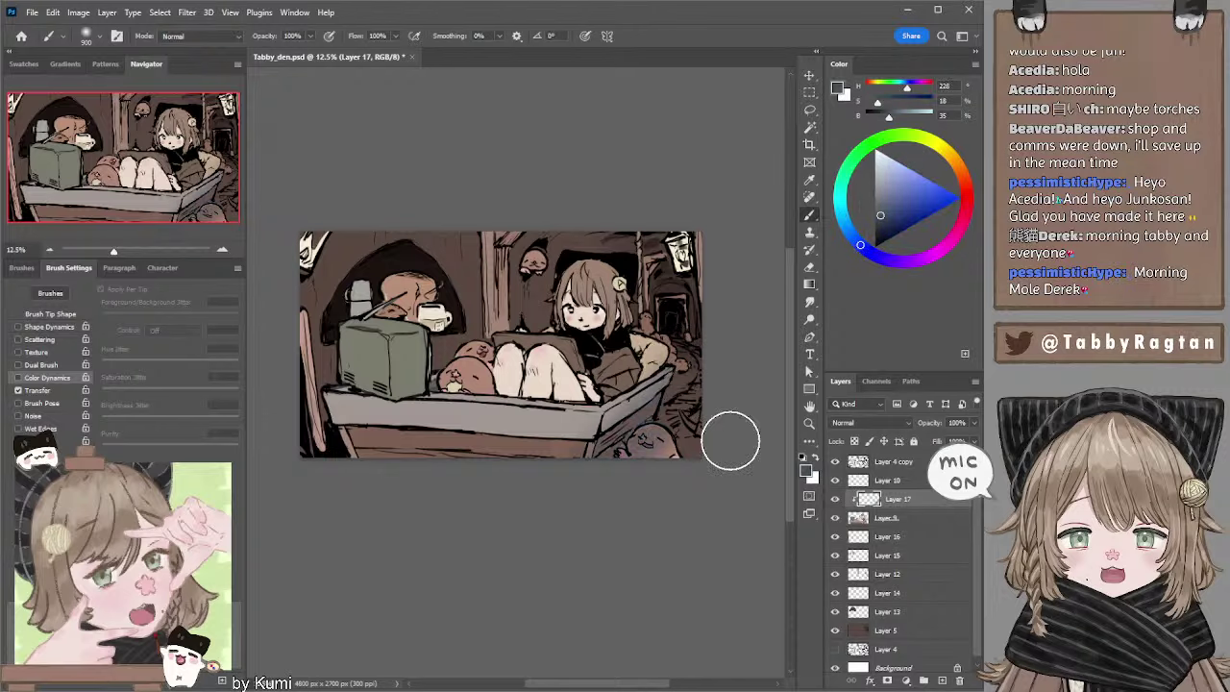
{"action": "left_click_drag", "start_coordinate": [880, 214], "coordinate": [877, 208]}
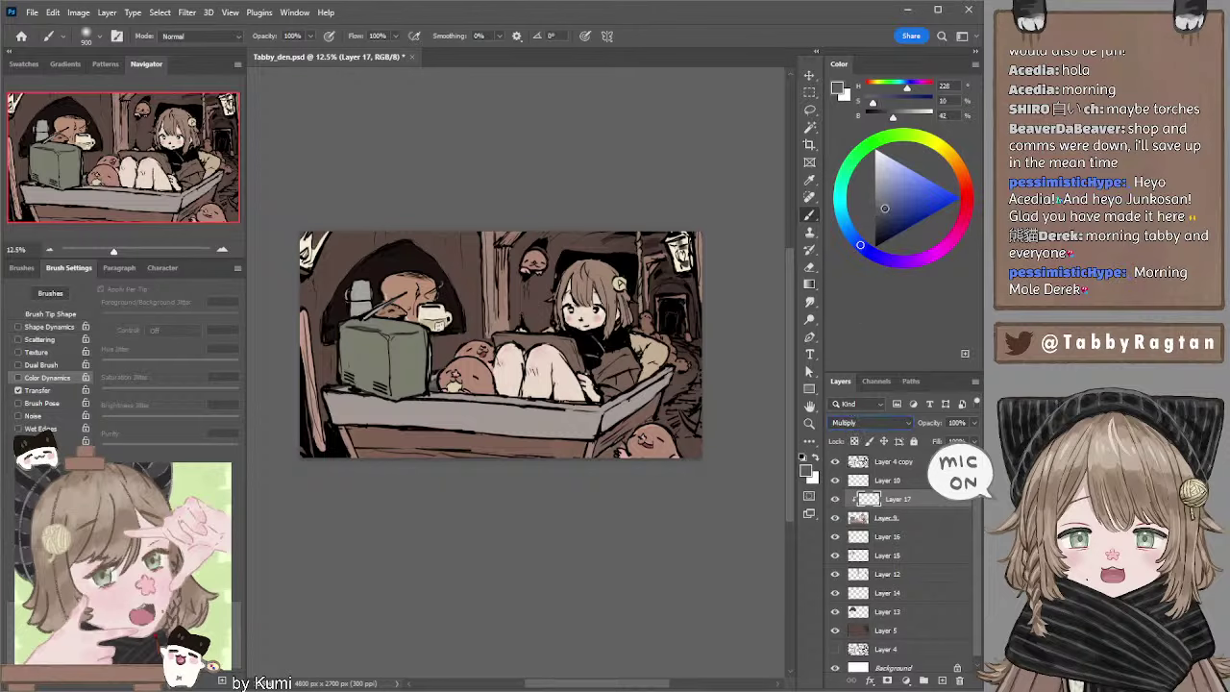
Set Layer 17 to 47% opacity and darken the box's bottom-right corner with a 300 px brush.
{"action": "left_click_drag", "start_coordinate": [974, 423], "coordinate": [931, 437]}
{"action": "key", "text": "bracketleft"}
{"action": "key", "text": "bracketleft"}
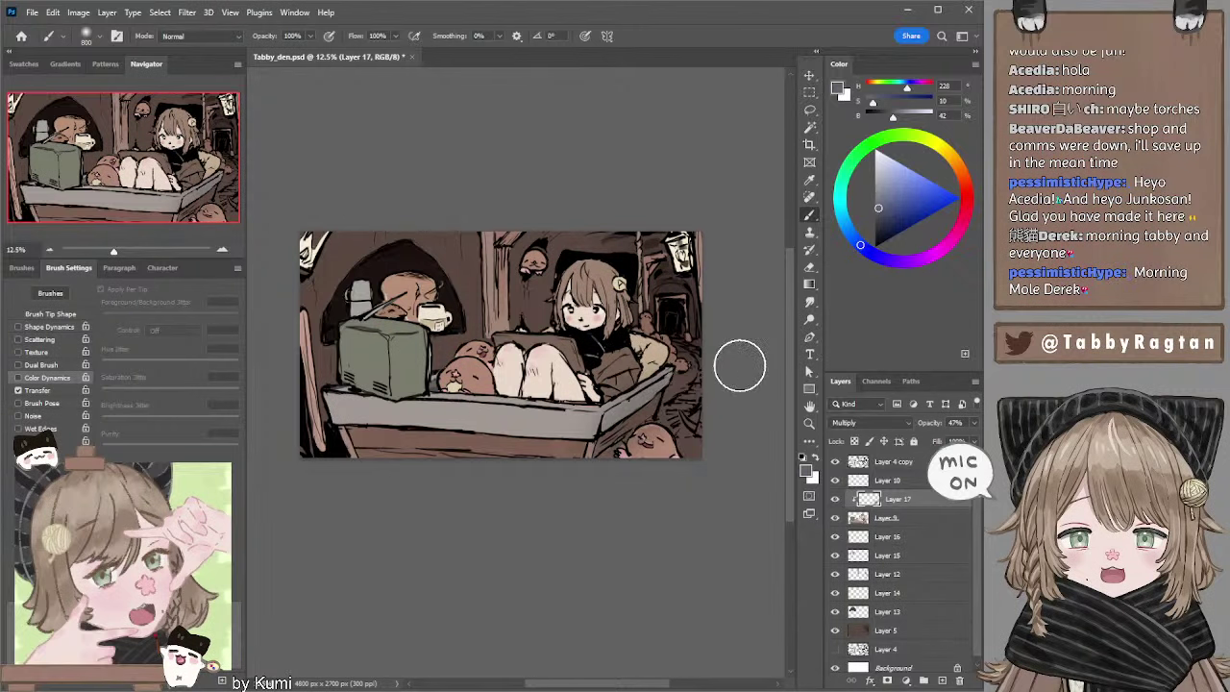
{"action": "left_click_drag", "start_coordinate": [617, 433], "coordinate": [638, 413]}
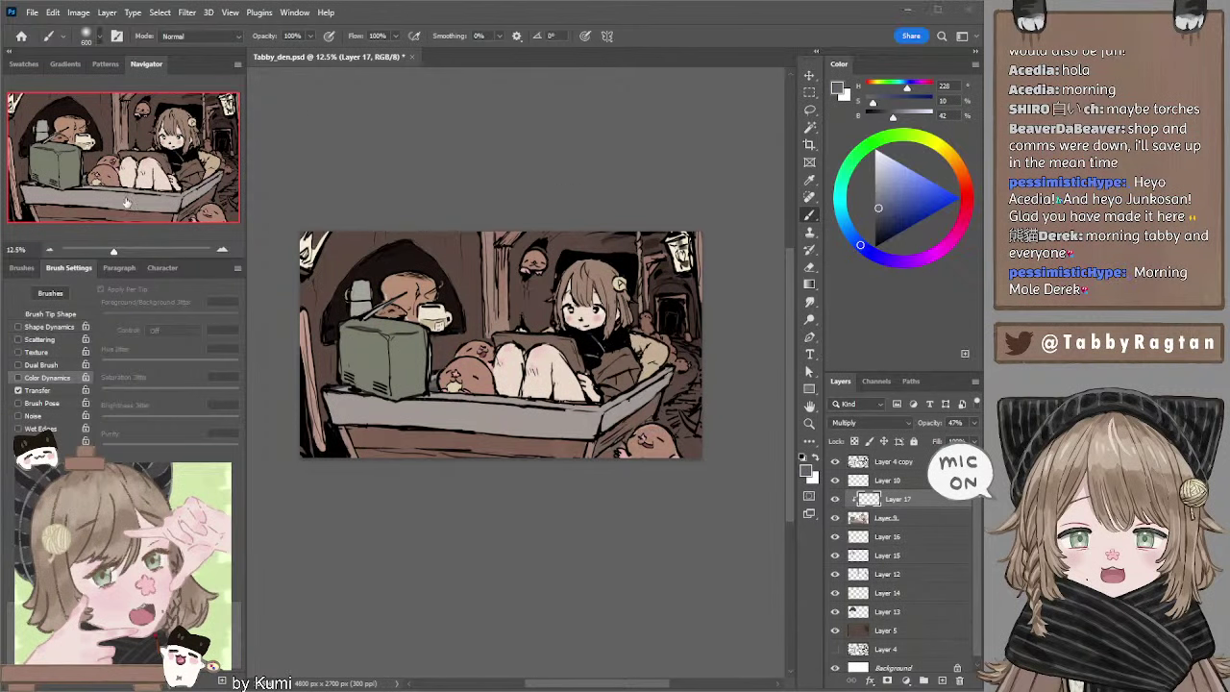
{"action": "key", "text": "period"}
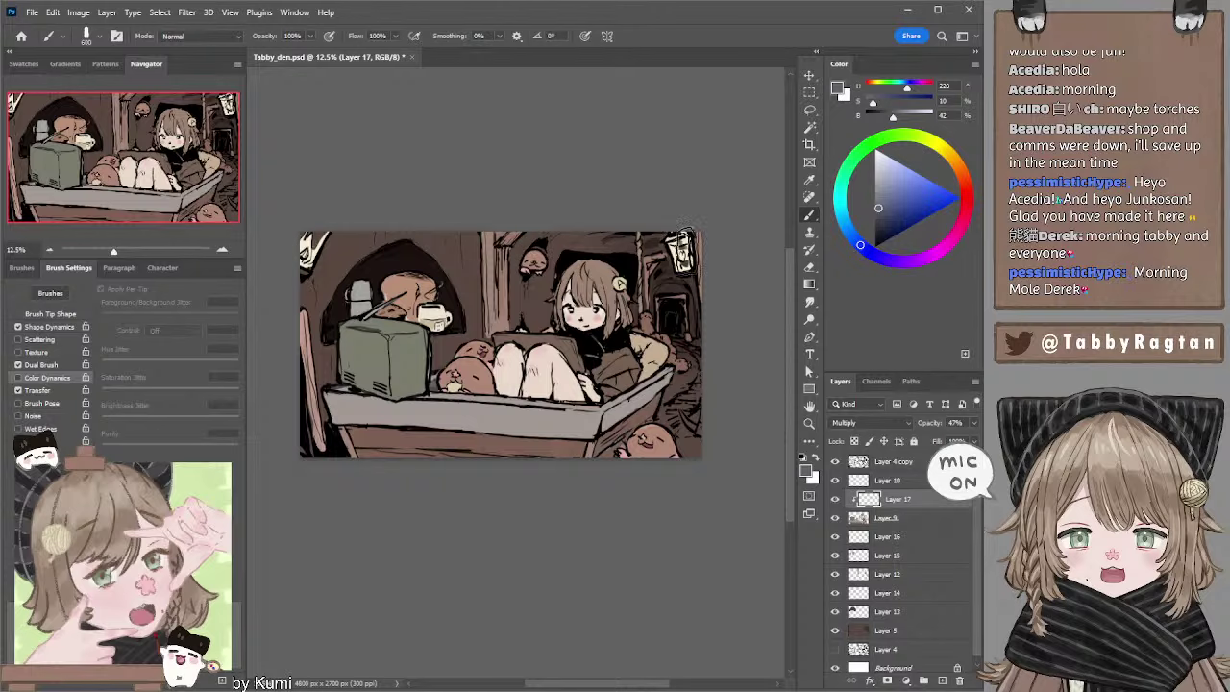
{"action": "key", "text": "alt+bracketright"}
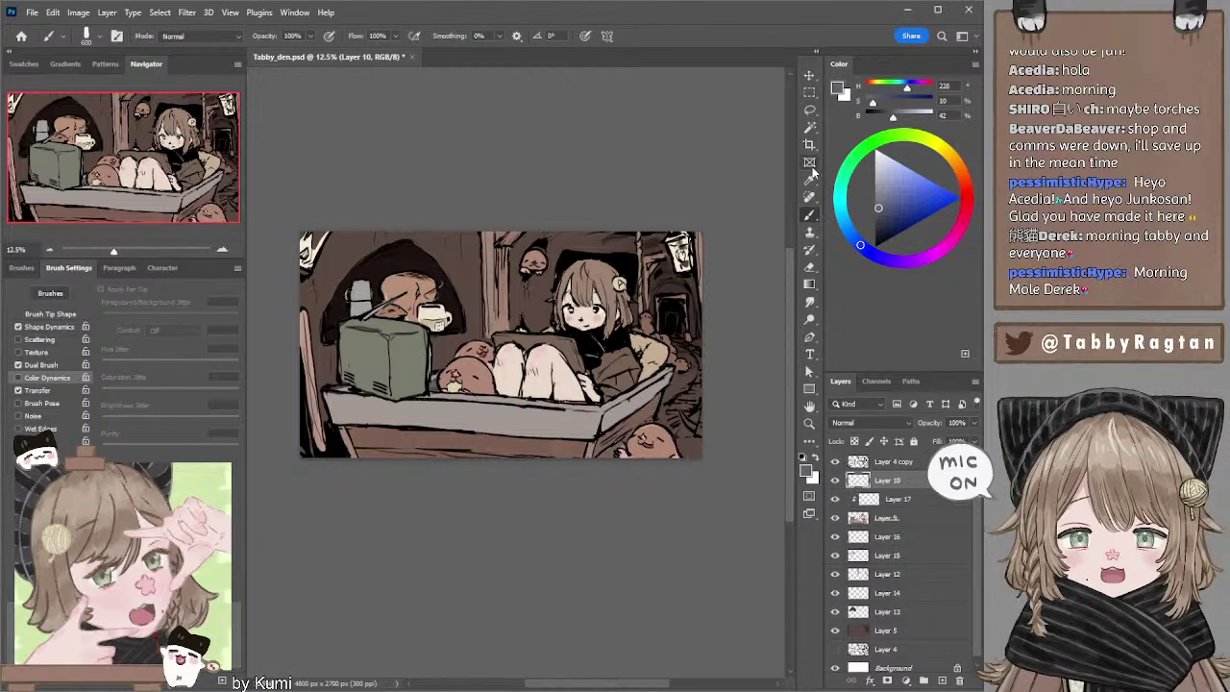
Pick a muted red and paint the top-right and top-left lanterns.
{"action": "left_click", "coordinate": [966, 190]}
{"action": "mouse_move", "coordinate": [966, 189]}
{"action": "left_mouse_down"}
{"action": "mouse_move", "coordinate": [897, 190]}
{"action": "mouse_move", "coordinate": [900, 200]}
{"action": "mouse_move", "coordinate": [909, 184]}
{"action": "mouse_move", "coordinate": [966, 193]}
{"action": "left_mouse_up"}
{"action": "left_click", "coordinate": [897, 200]}
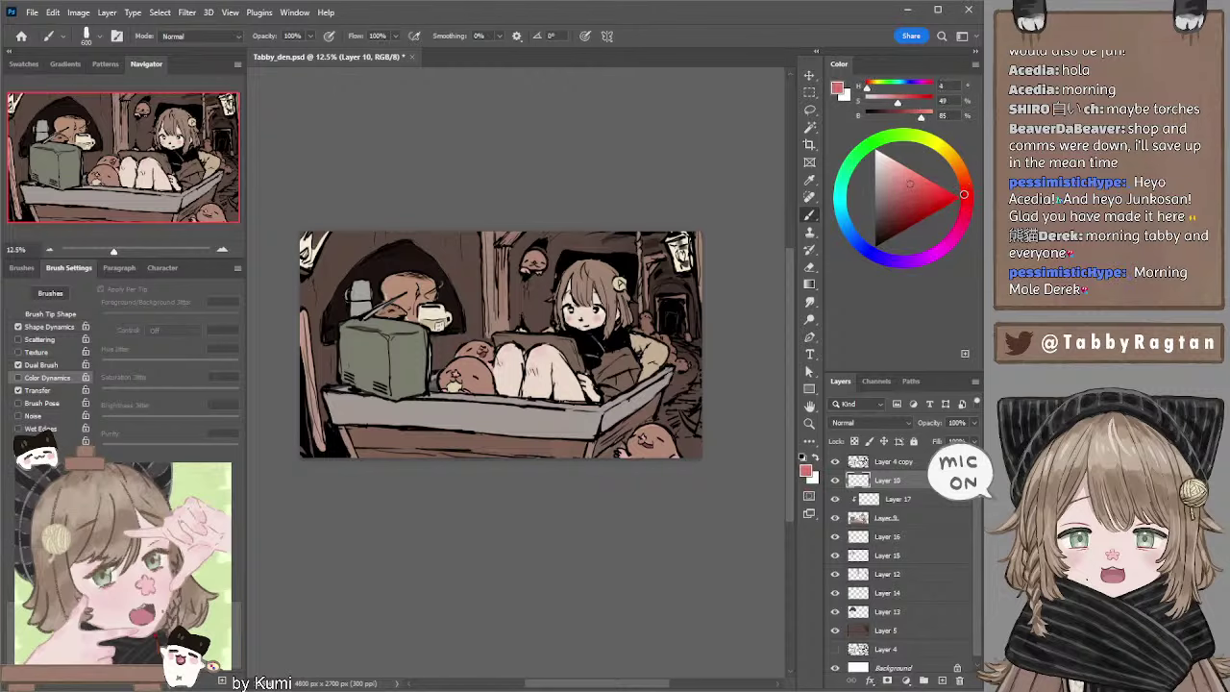
{"action": "left_click_drag", "start_coordinate": [676, 238], "coordinate": [690, 265]}
{"action": "mouse_move", "coordinate": [302, 238]}
{"action": "left_mouse_down"}
{"action": "mouse_move", "coordinate": [307, 251]}
{"action": "mouse_move", "coordinate": [317, 244]}
{"action": "left_mouse_up"}
Add lighter pink marks to the top-left lantern with a 90 px brush, then reselect Layer 17.
{"action": "key", "text": "bracketright"}
{"action": "key", "text": "bracketright"}
{"action": "mouse_move", "coordinate": [306, 251]}
{"action": "left_mouse_down"}
{"action": "mouse_move", "coordinate": [310, 230]}
{"action": "mouse_move", "coordinate": [310, 255]}
{"action": "left_mouse_up"}
{"action": "left_click", "coordinate": [606, 288], "text": "ctrl"}
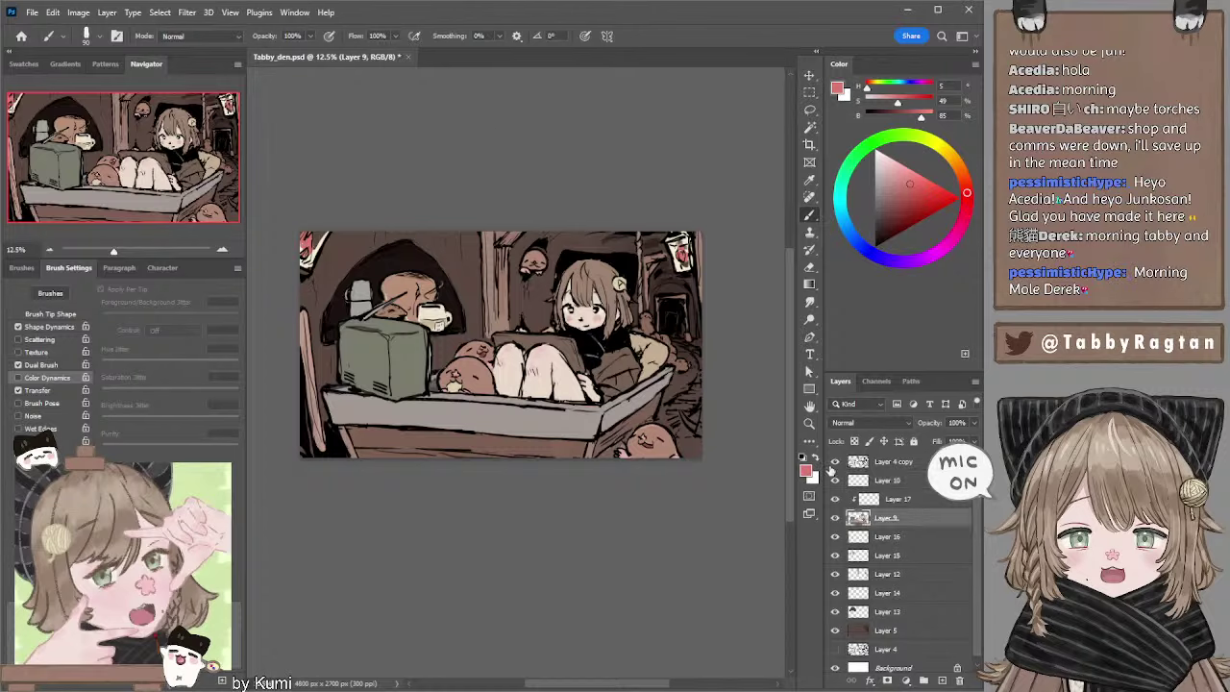
{"action": "left_click", "coordinate": [878, 501]}
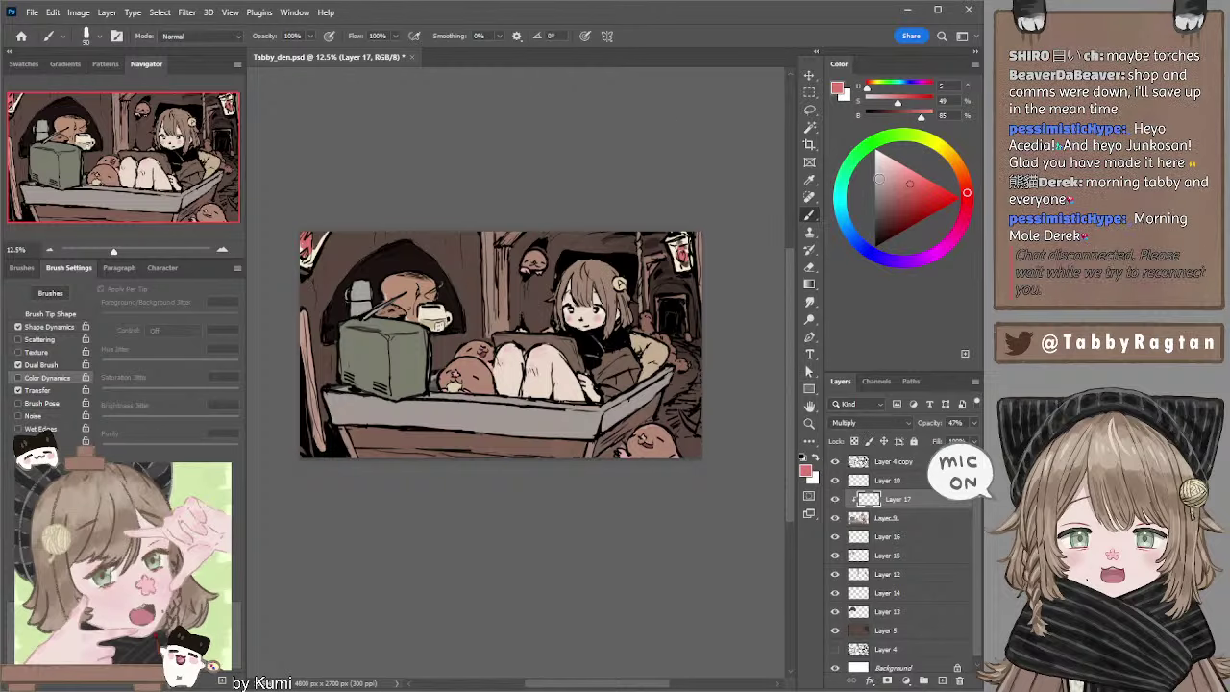
Pick a greyish blue and shade the box's lower-right corner.
{"action": "left_click", "coordinate": [902, 186]}
{"action": "left_click_drag", "start_coordinate": [902, 186], "coordinate": [880, 192]}
{"action": "left_click", "coordinate": [847, 227]}
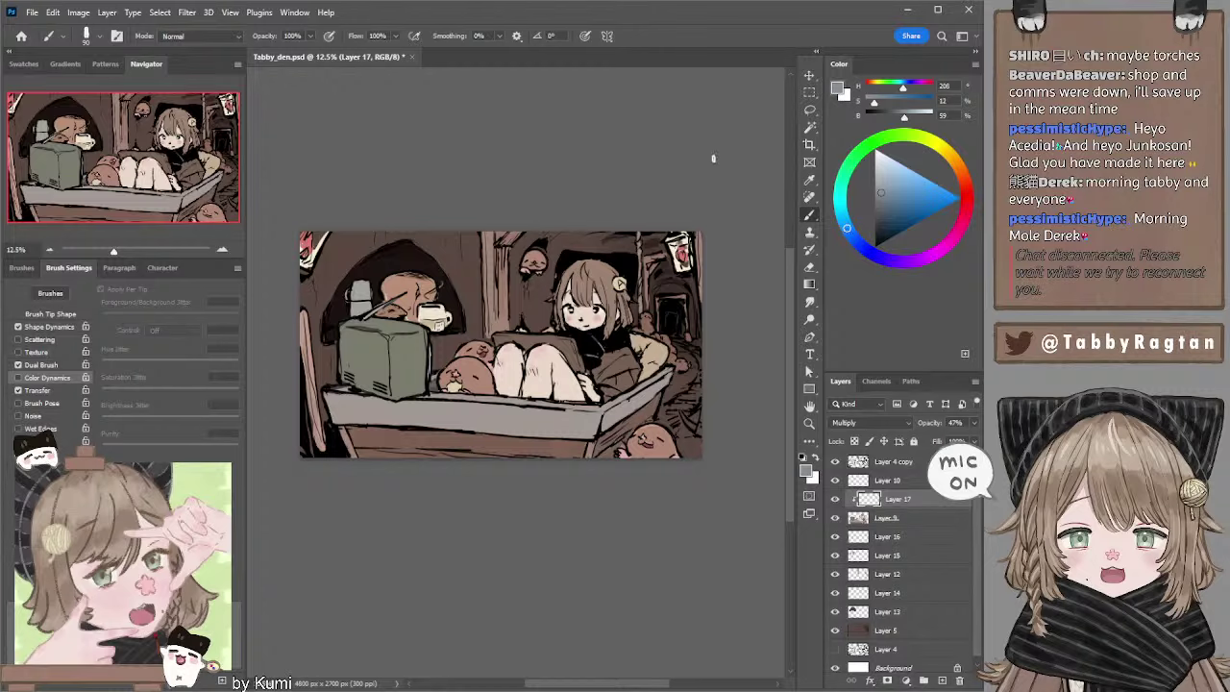
{"action": "mouse_move", "coordinate": [657, 386]}
{"action": "left_mouse_down"}
{"action": "mouse_move", "coordinate": [611, 415]}
{"action": "mouse_move", "coordinate": [603, 428]}
{"action": "mouse_move", "coordinate": [658, 390]}
{"action": "mouse_move", "coordinate": [648, 422]}
{"action": "mouse_move", "coordinate": [634, 416]}
{"action": "mouse_move", "coordinate": [598, 460]}
{"action": "mouse_move", "coordinate": [627, 438]}
{"action": "mouse_move", "coordinate": [620, 451]}
{"action": "mouse_move", "coordinate": [604, 444]}
{"action": "mouse_move", "coordinate": [653, 452]}
{"action": "left_mouse_up"}
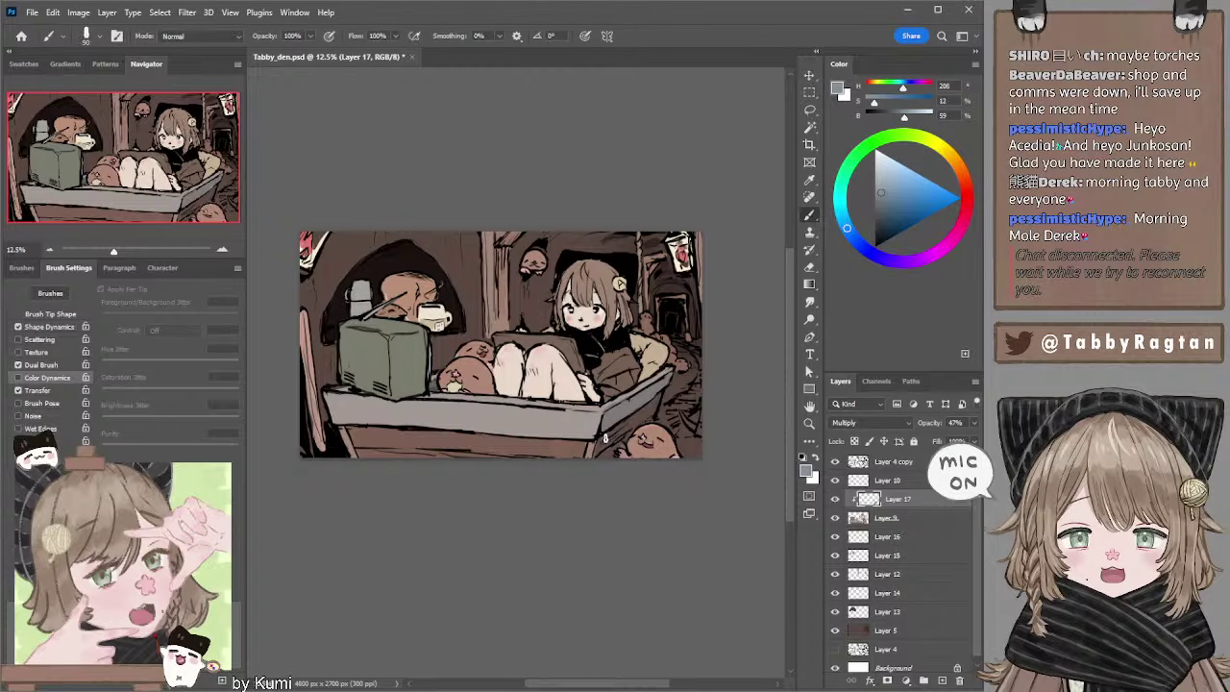
Darken the box's front edge and lower left with a 200–300 px brush.
{"action": "key", "text": "bracketright"}
{"action": "key", "text": "bracketright"}
{"action": "key", "text": "bracketright"}
{"action": "key", "text": "bracketright"}
{"action": "key", "text": "bracketright"}
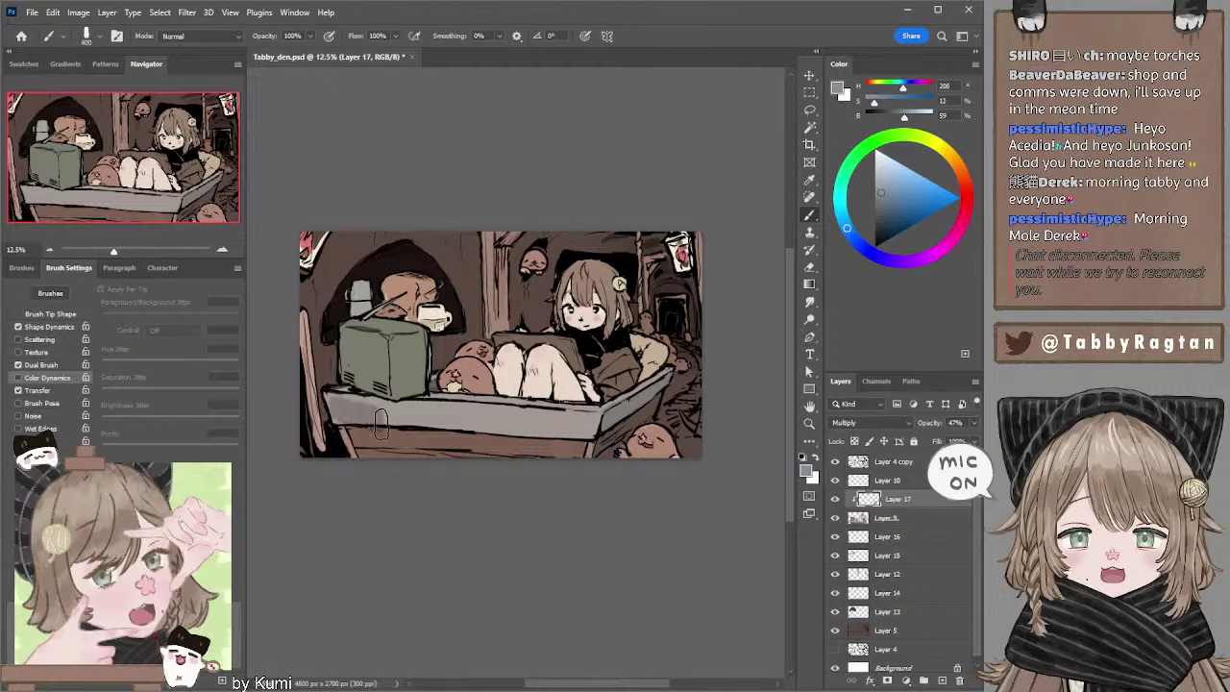
{"action": "key", "text": "bracketleft"}
{"action": "key", "text": "bracketleft"}
{"action": "key", "text": "bracketleft"}
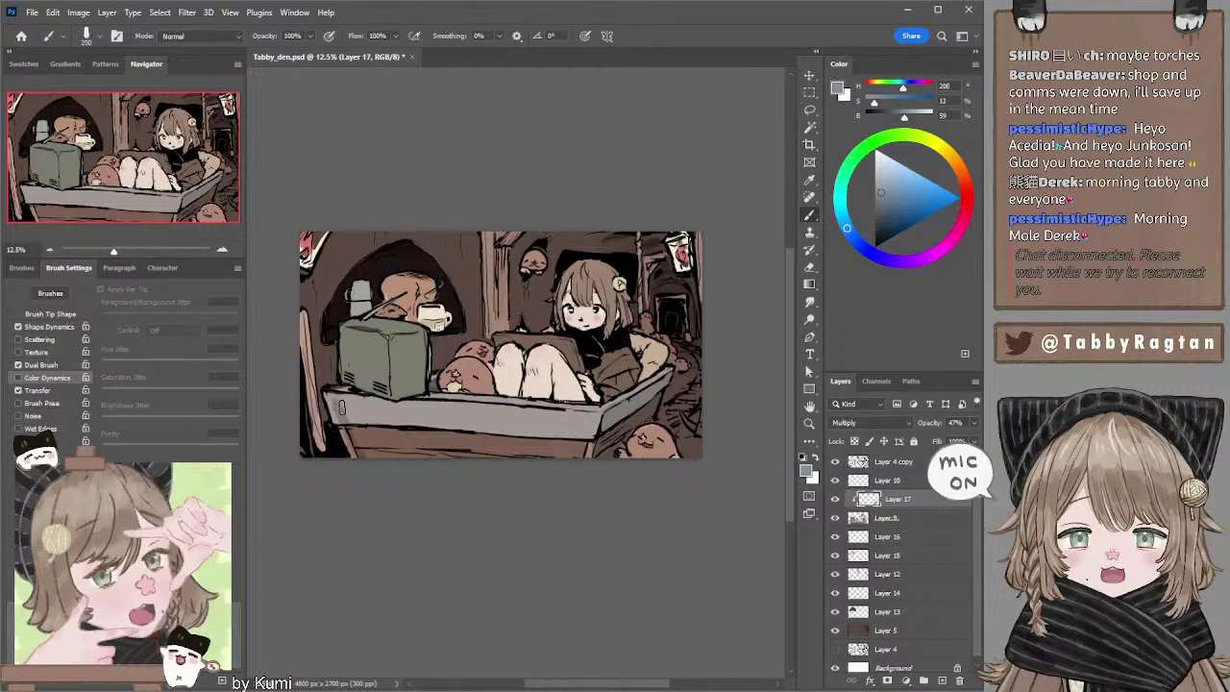
{"action": "key", "text": "bracketright"}
{"action": "left_click_drag", "start_coordinate": [335, 404], "coordinate": [427, 415]}
{"action": "key", "text": "bracketleft"}
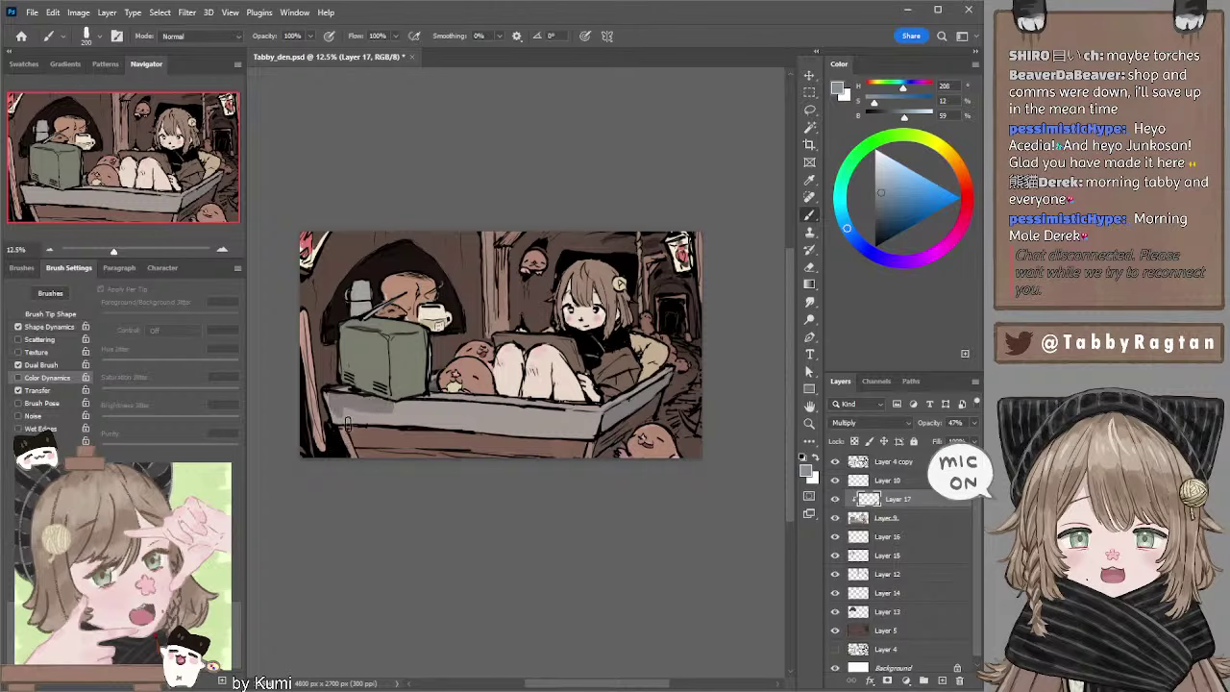
{"action": "mouse_move", "coordinate": [382, 407]}
{"action": "left_mouse_down"}
{"action": "mouse_move", "coordinate": [347, 444]}
{"action": "mouse_move", "coordinate": [402, 416]}
{"action": "mouse_move", "coordinate": [580, 430]}
{"action": "mouse_move", "coordinate": [370, 438]}
{"action": "mouse_move", "coordinate": [379, 452]}
{"action": "mouse_move", "coordinate": [580, 458]}
{"action": "left_mouse_up"}
Switch to a darker greyish blue and settle the brush back at 125 px.
{"action": "key", "text": "bracketright"}
{"action": "key", "text": "bracketright"}
{"action": "key", "text": "bracketright"}
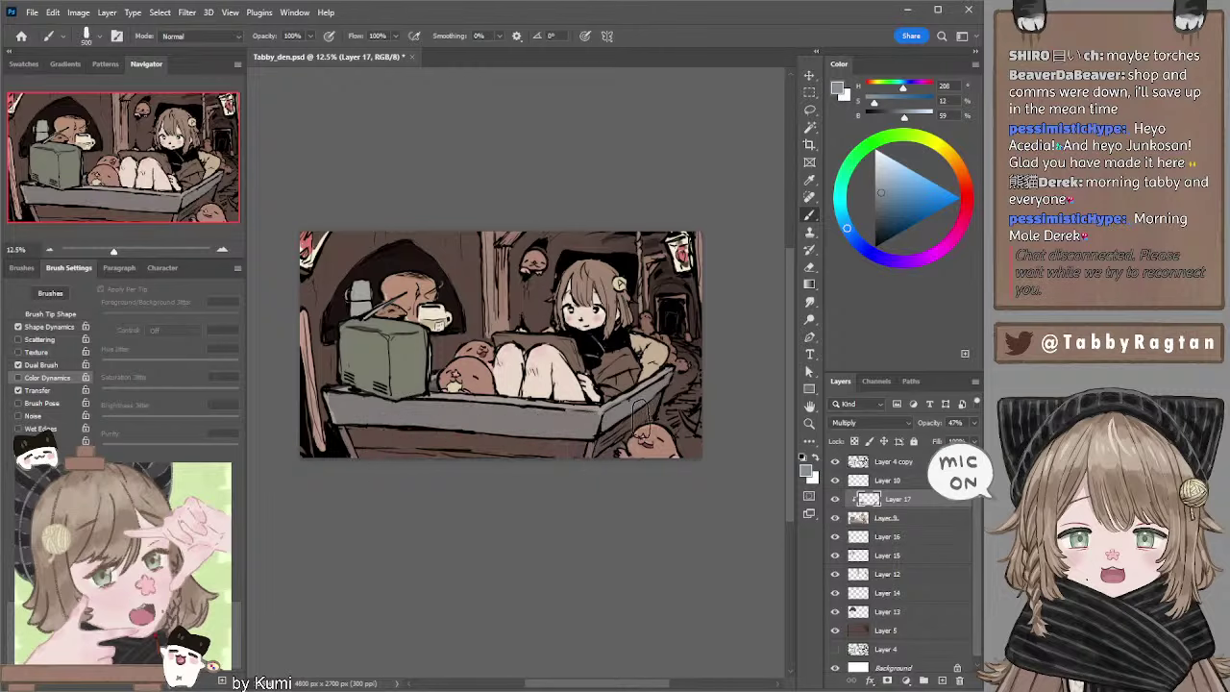
{"action": "key", "text": "bracketleft"}
{"action": "key", "text": "bracketleft"}
{"action": "key", "text": "bracketleft"}
{"action": "left_click", "coordinate": [882, 208]}
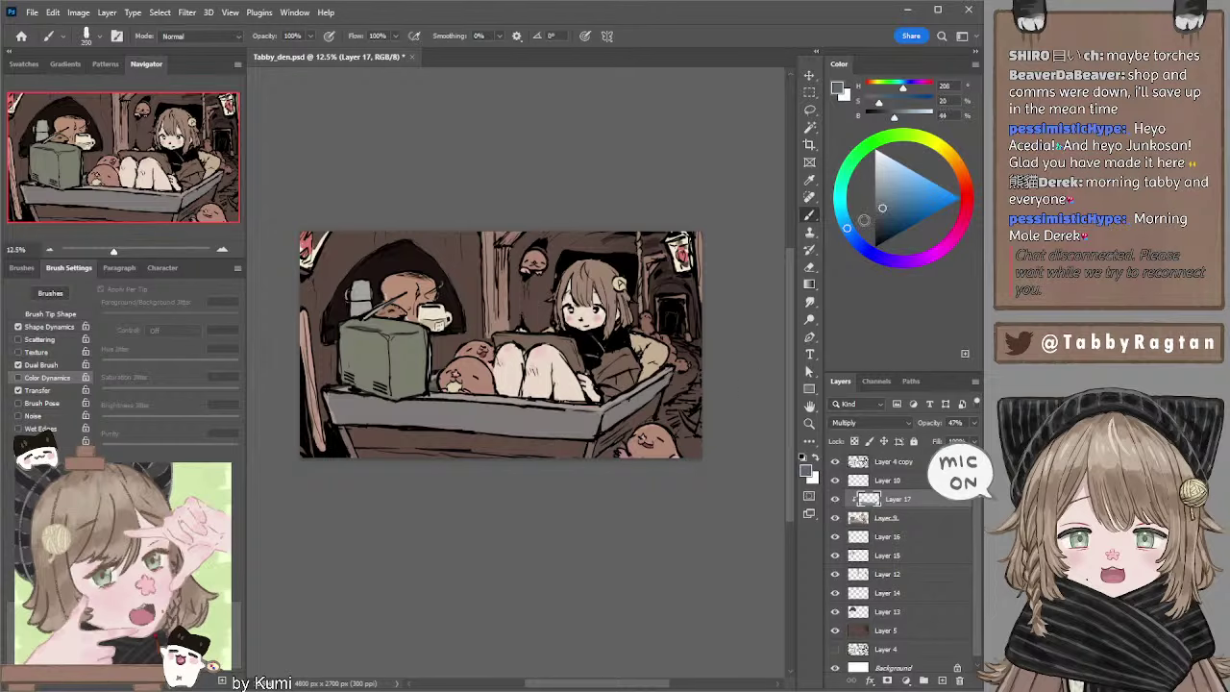
{"action": "key", "text": "bracketleft"}
{"action": "key", "text": "bracketleft"}
{"action": "key", "text": "bracketleft"}
{"action": "left_click", "coordinate": [883, 211]}
{"action": "key", "text": "bracketleft"}
{"action": "key", "text": "bracketleft"}
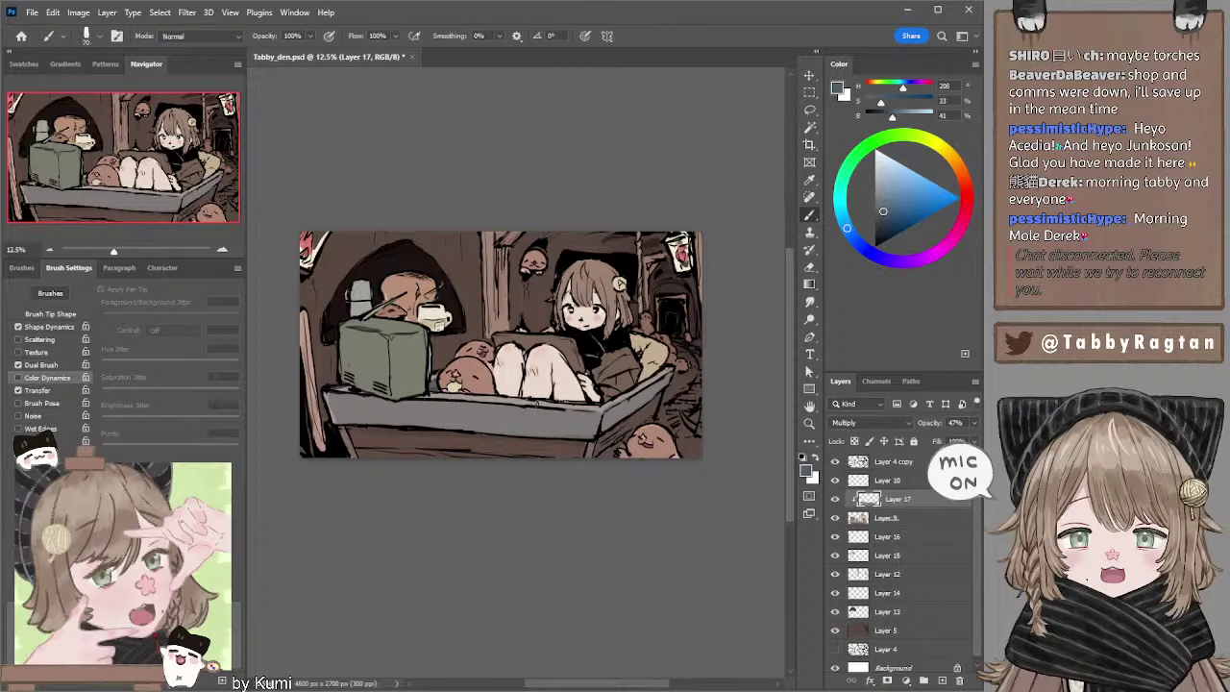
{"action": "key", "text": "bracketright"}
{"action": "key", "text": "bracketright"}
{"action": "key", "text": "bracketright"}
{"action": "key", "text": "bracketleft"}
{"action": "key", "text": "bracketleft"}
{"action": "key", "text": "bracketleft"}
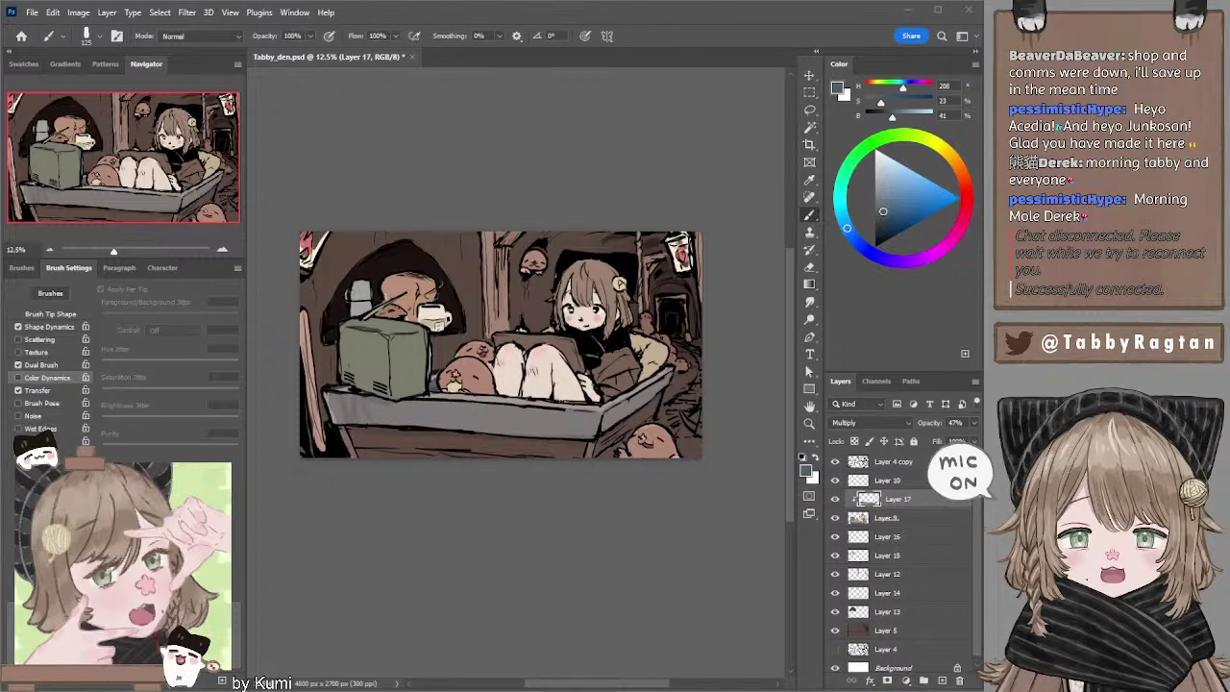
Return to the painting window and make the dark brown Layer 5 active.
{"action": "left_click", "coordinate": [374, 203]}
{"action": "left_click", "coordinate": [457, 257], "text": "ctrl"}
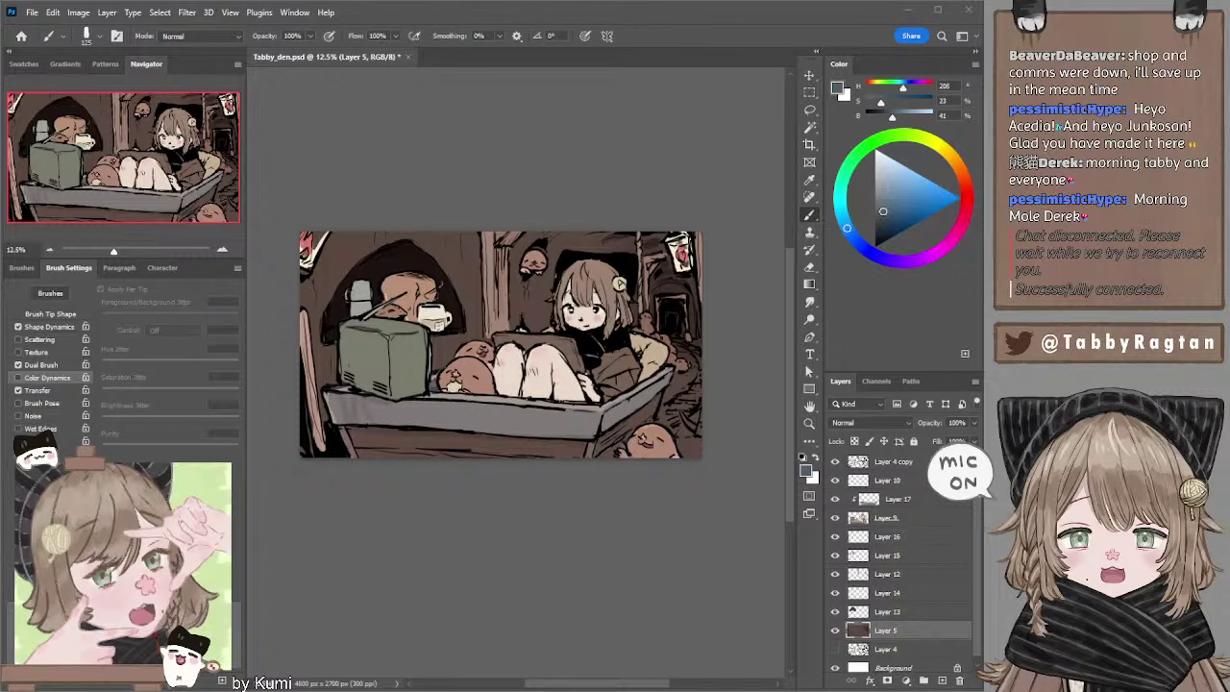
On Layer 15, paint the small creature's head with a sampled brown, then sample a darker brown.
{"action": "left_click", "coordinate": [488, 154]}
{"action": "left_click", "coordinate": [403, 290], "text": "ctrl"}
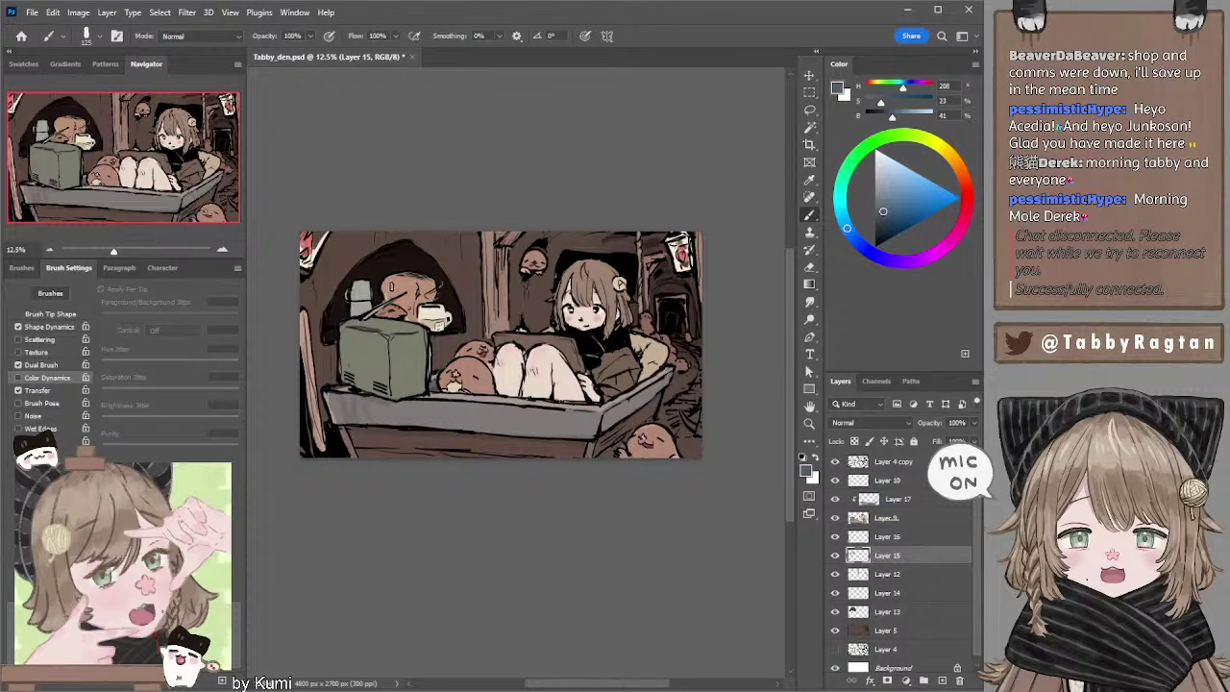
{"action": "left_click", "coordinate": [392, 286], "text": "alt"}
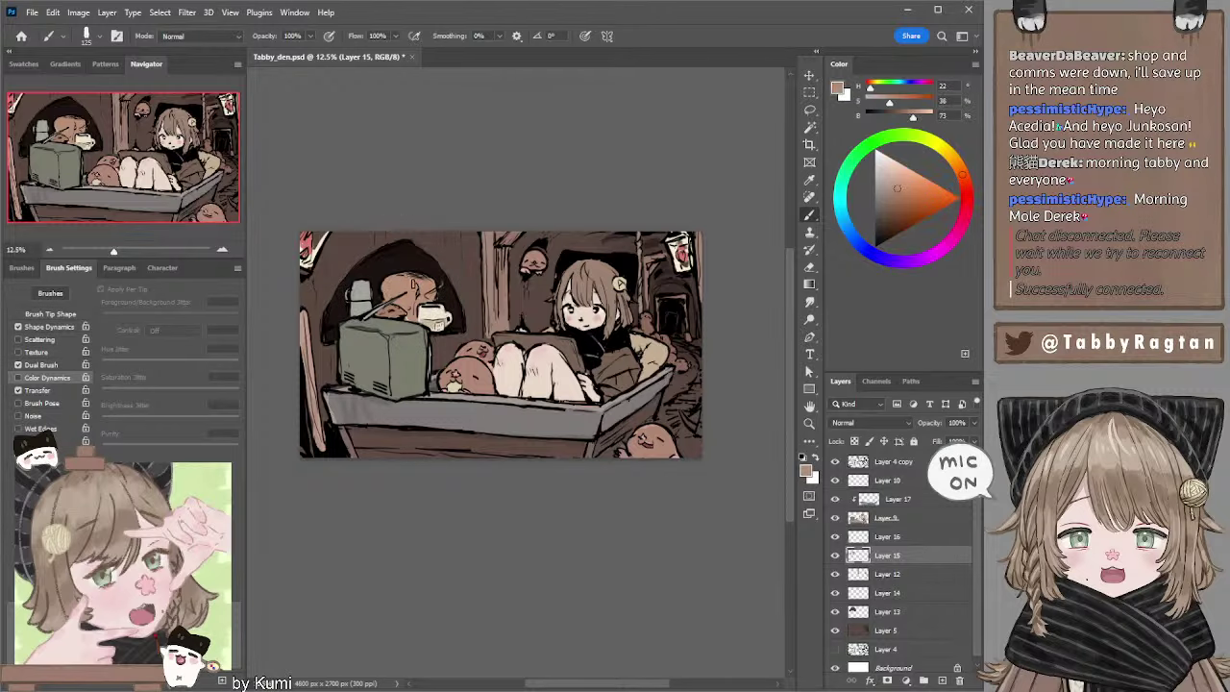
{"action": "mouse_move", "coordinate": [413, 285]}
{"action": "left_mouse_down"}
{"action": "mouse_move", "coordinate": [394, 279]}
{"action": "mouse_move", "coordinate": [388, 298]}
{"action": "mouse_move", "coordinate": [409, 266]}
{"action": "mouse_move", "coordinate": [402, 288]}
{"action": "mouse_move", "coordinate": [408, 279]}
{"action": "mouse_move", "coordinate": [388, 280]}
{"action": "left_mouse_up"}
{"action": "left_click", "coordinate": [411, 269], "text": "alt"}
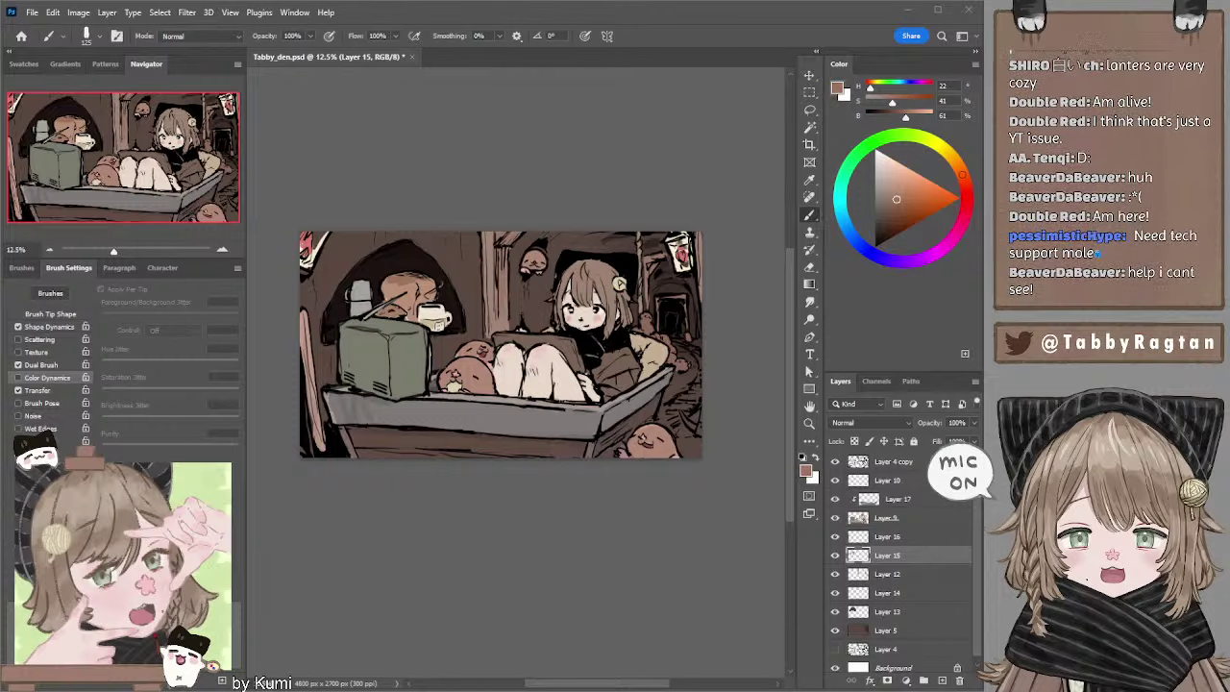
{"action": "left_click", "coordinate": [496, 129]}
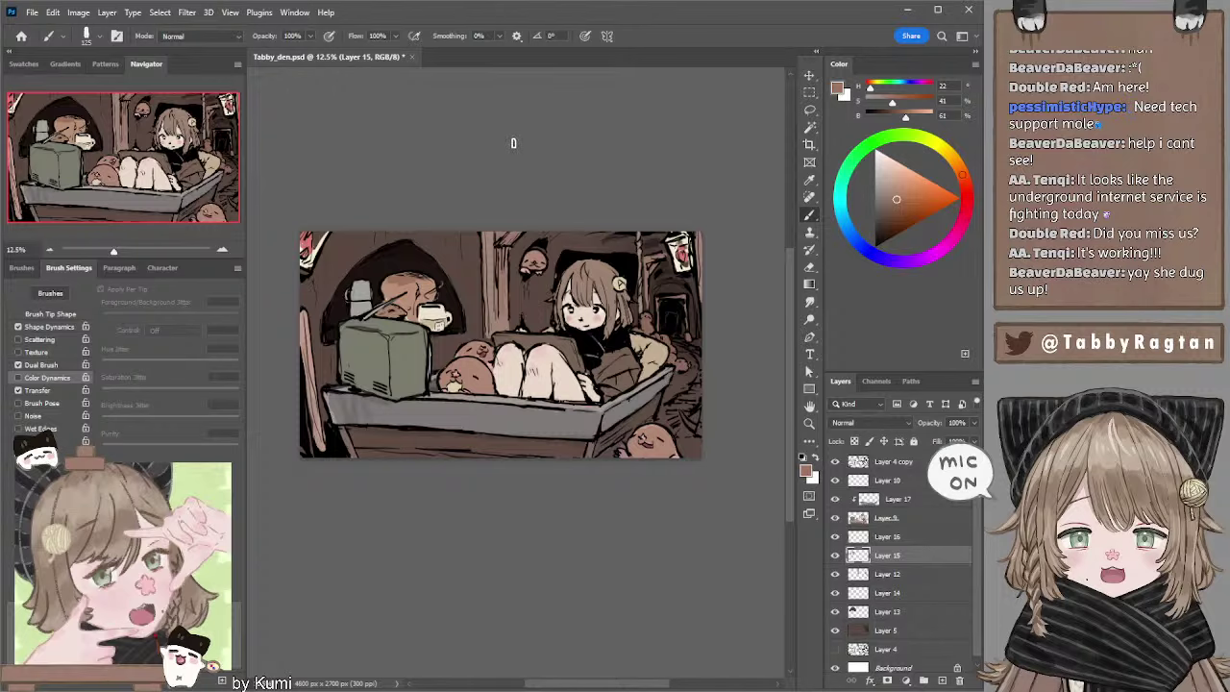
Via Layers 5 and 9, mix a duller, slightly redder brown, set a 90 px brush, and reselect Layer 17.
{"action": "mouse_move", "coordinate": [508, 156]}
{"action": "left_mouse_down"}
{"action": "mouse_move", "coordinate": [534, 150]}
{"action": "mouse_move", "coordinate": [514, 142]}
{"action": "mouse_move", "coordinate": [528, 131]}
{"action": "left_mouse_up"}
{"action": "left_click", "coordinate": [440, 250], "text": "ctrl"}
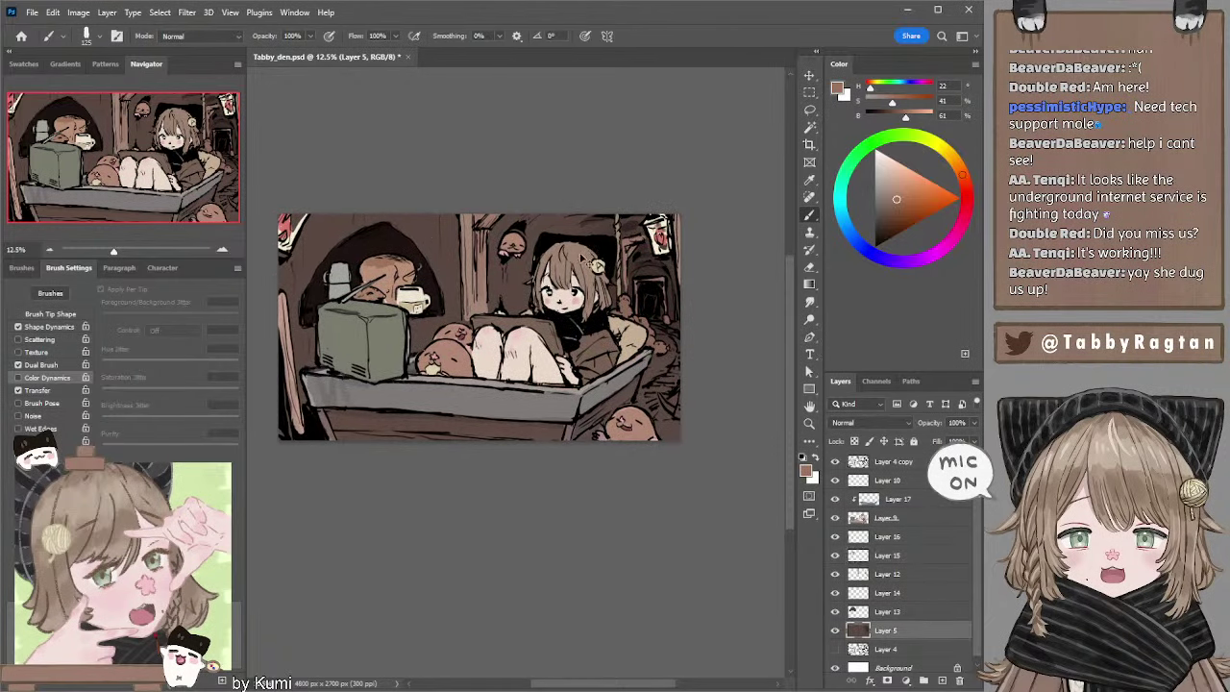
{"action": "left_click", "coordinate": [582, 255], "text": "ctrl"}
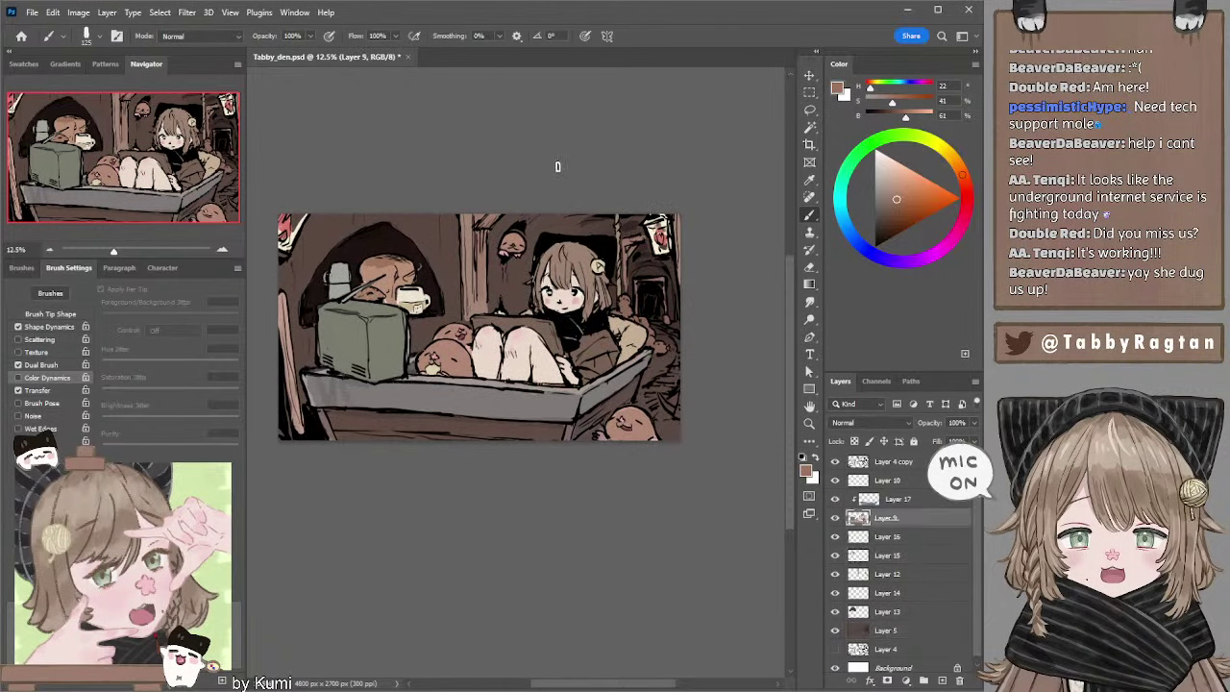
{"action": "left_click", "coordinate": [582, 249], "text": "alt"}
{"action": "left_click", "coordinate": [520, 312], "text": "alt"}
{"action": "left_click", "coordinate": [527, 309], "text": "alt"}
{"action": "left_click_drag", "start_coordinate": [959, 176], "coordinate": [963, 178]}
{"action": "key", "text": "bracketleft"}
{"action": "key", "text": "bracketleft"}
{"action": "left_click_drag", "start_coordinate": [594, 269], "coordinate": [604, 280]}
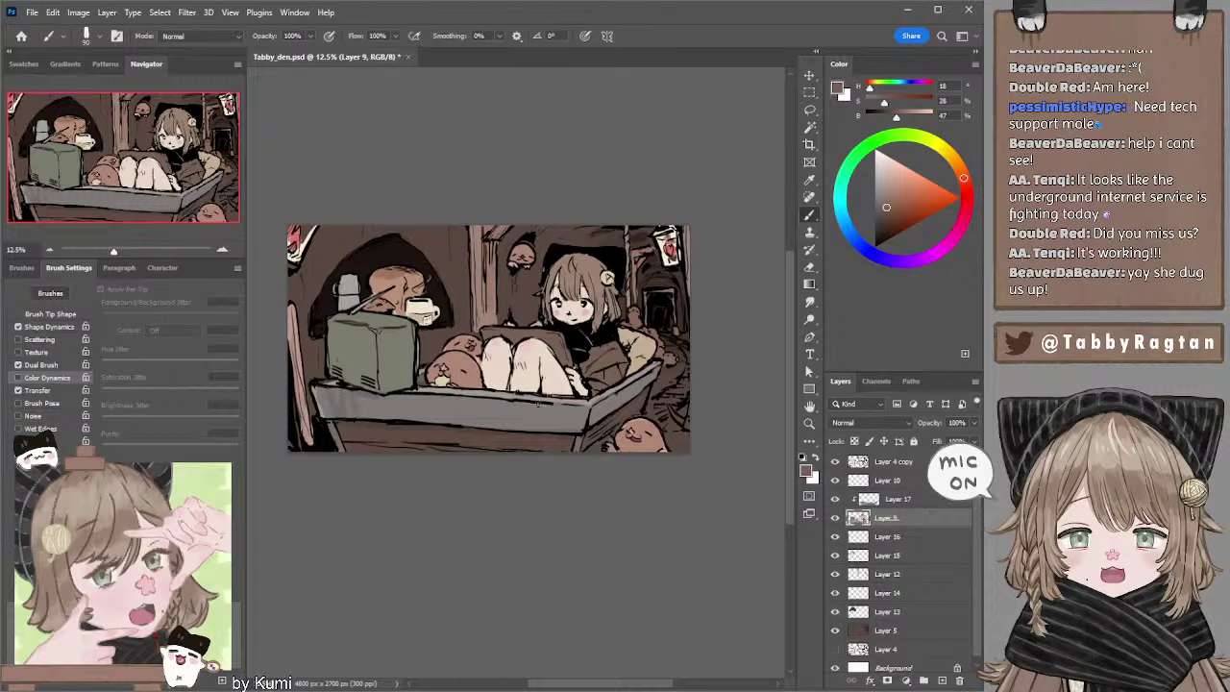
{"action": "left_click", "coordinate": [341, 408], "text": "ctrl"}
Try blue, red and pink hues on the colour ring.
{"action": "left_click", "coordinate": [881, 206]}
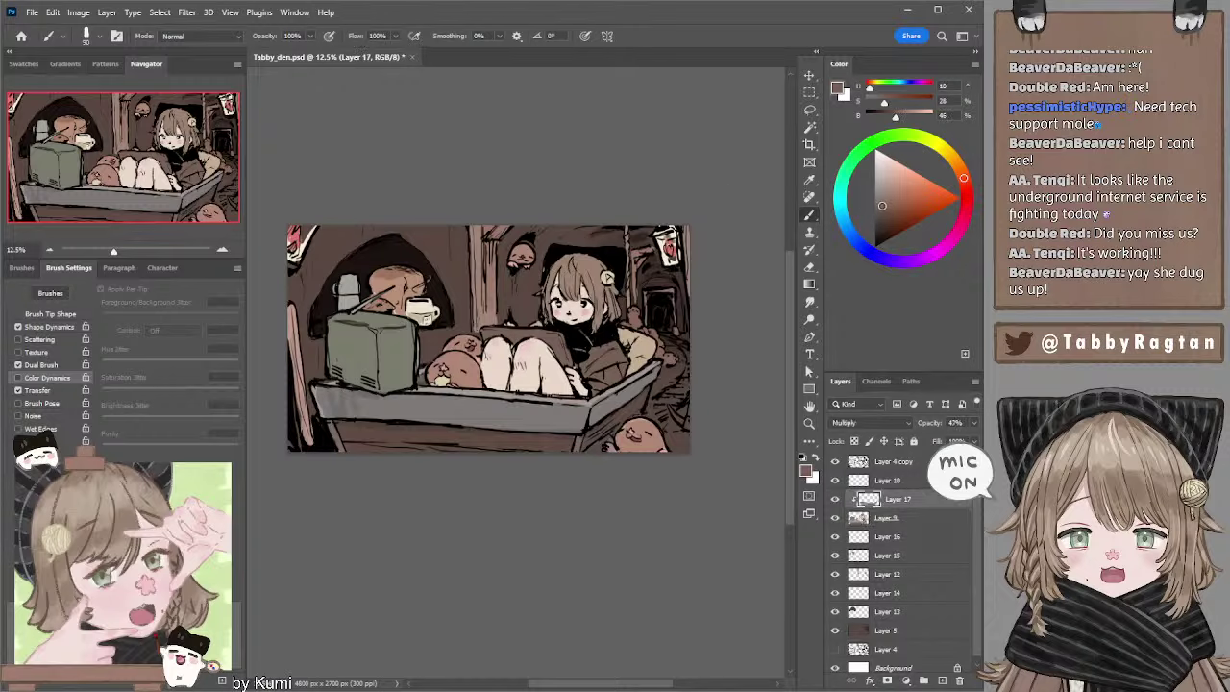
{"action": "left_click", "coordinate": [841, 220]}
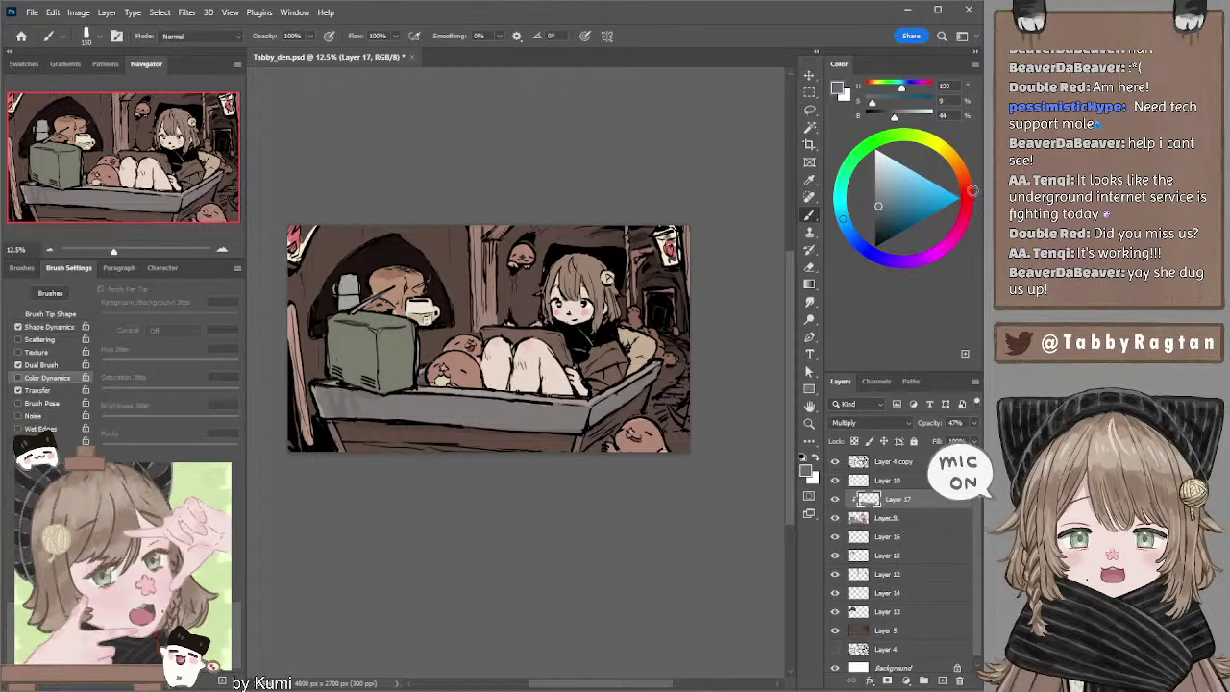
{"action": "left_click", "coordinate": [965, 187]}
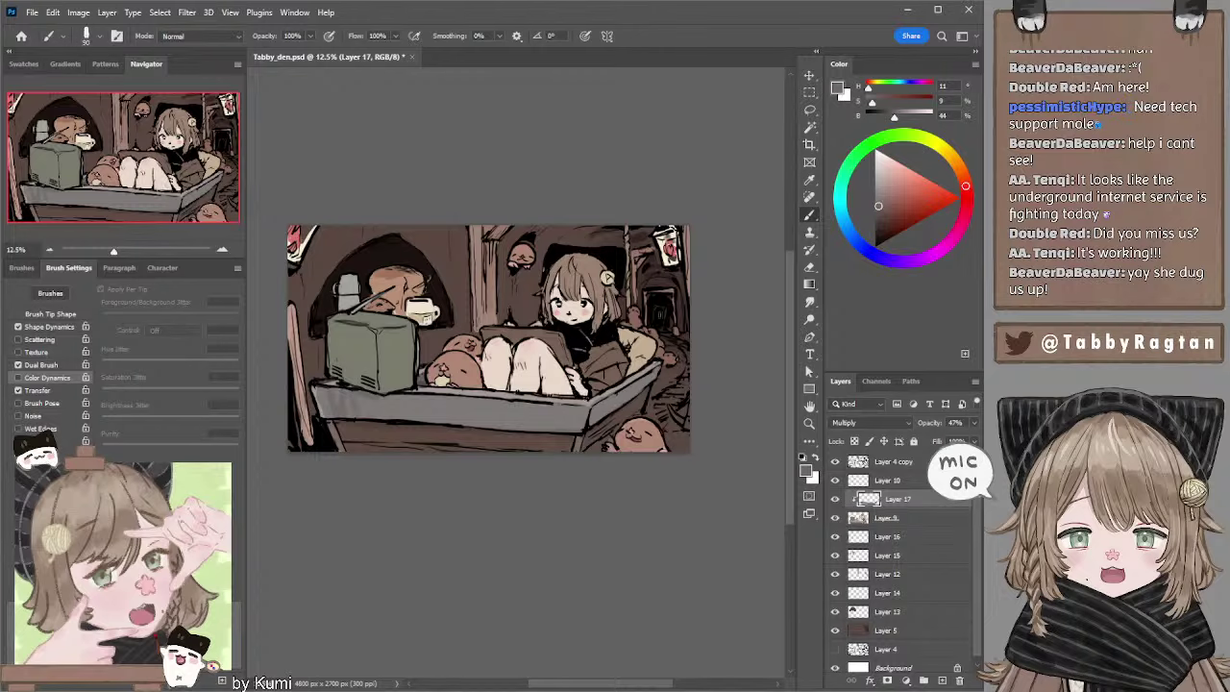
{"action": "left_click", "coordinate": [891, 199]}
{"action": "left_click", "coordinate": [964, 202]}
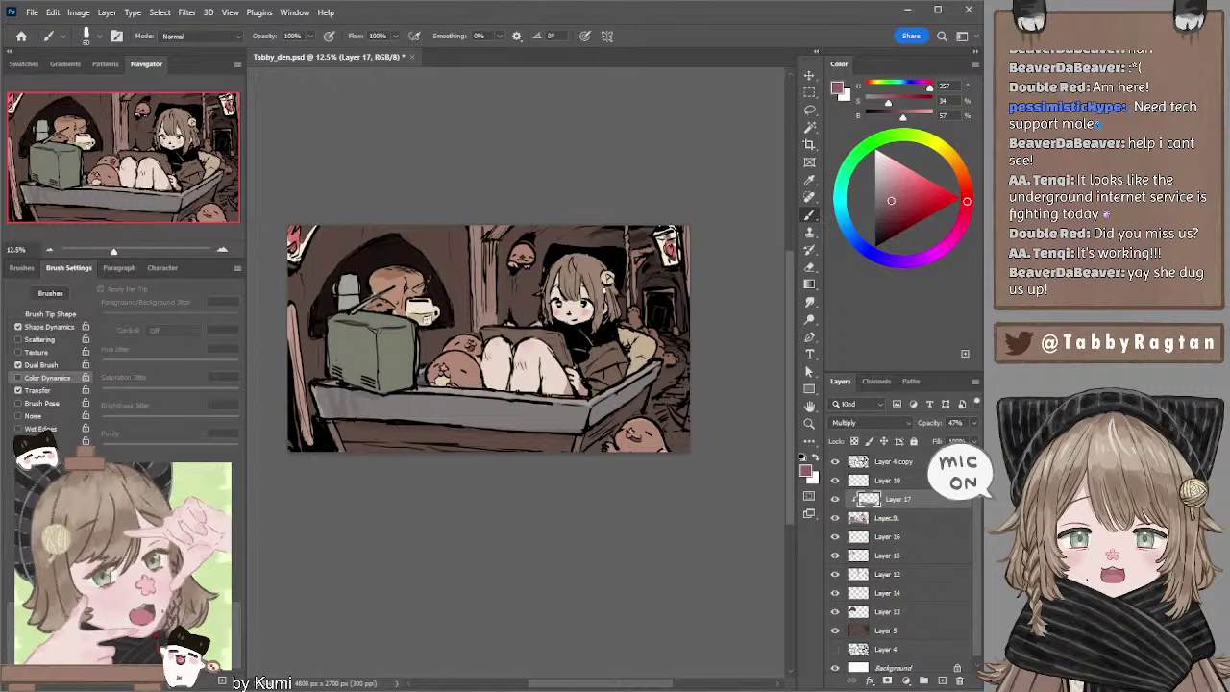
Sample the brown hair, lighten it to a pale warm grey, and set the brush to 70 px.
{"action": "left_click", "coordinate": [598, 270], "text": "alt"}
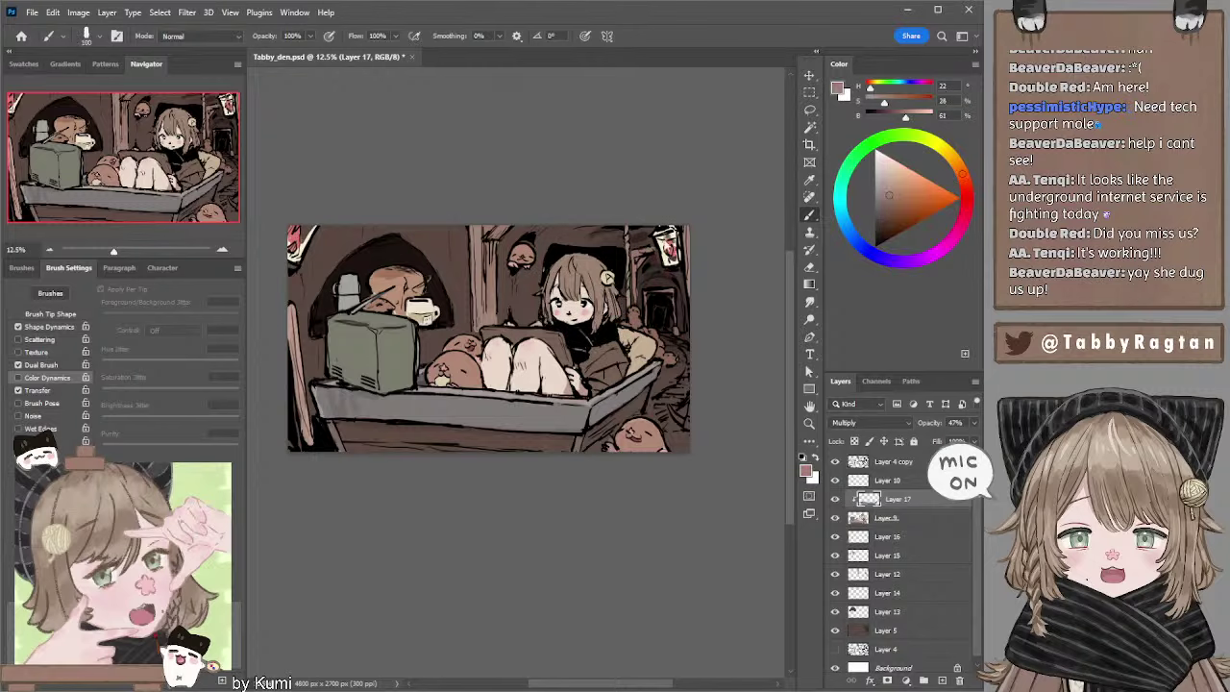
{"action": "left_click_drag", "start_coordinate": [889, 197], "coordinate": [880, 205]}
{"action": "key", "text": "bracketright"}
{"action": "key", "text": "bracketright"}
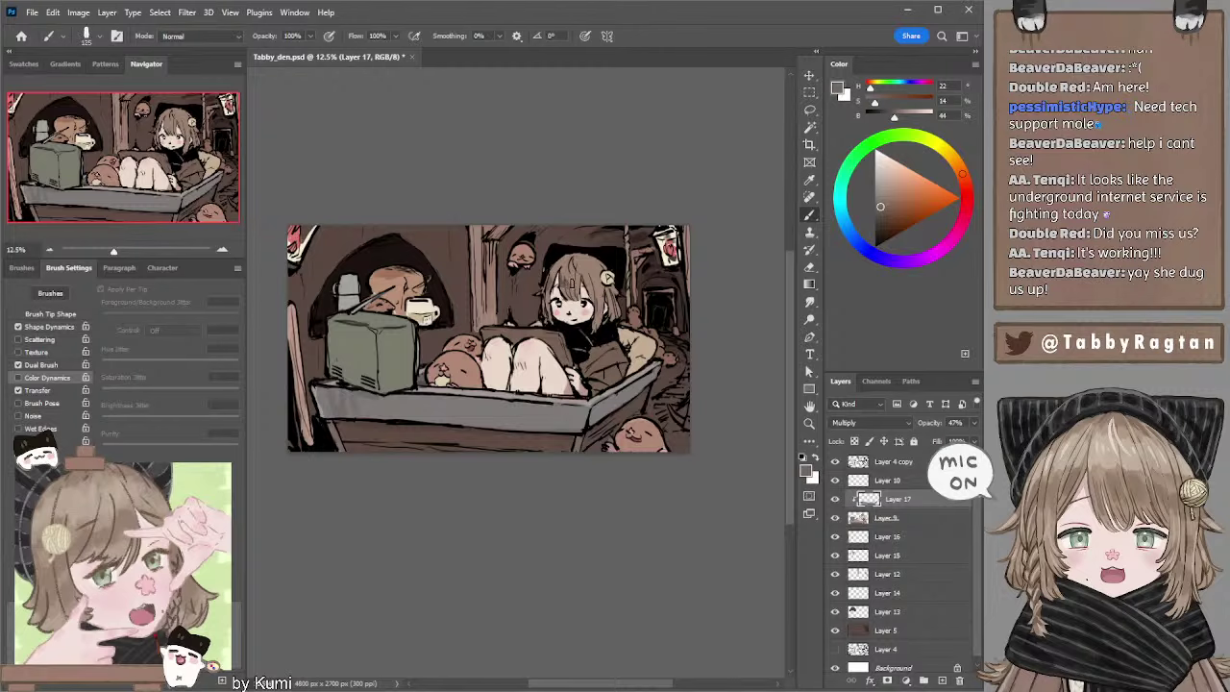
{"action": "key", "text": "bracketleft"}
{"action": "left_click_drag", "start_coordinate": [880, 204], "coordinate": [878, 185]}
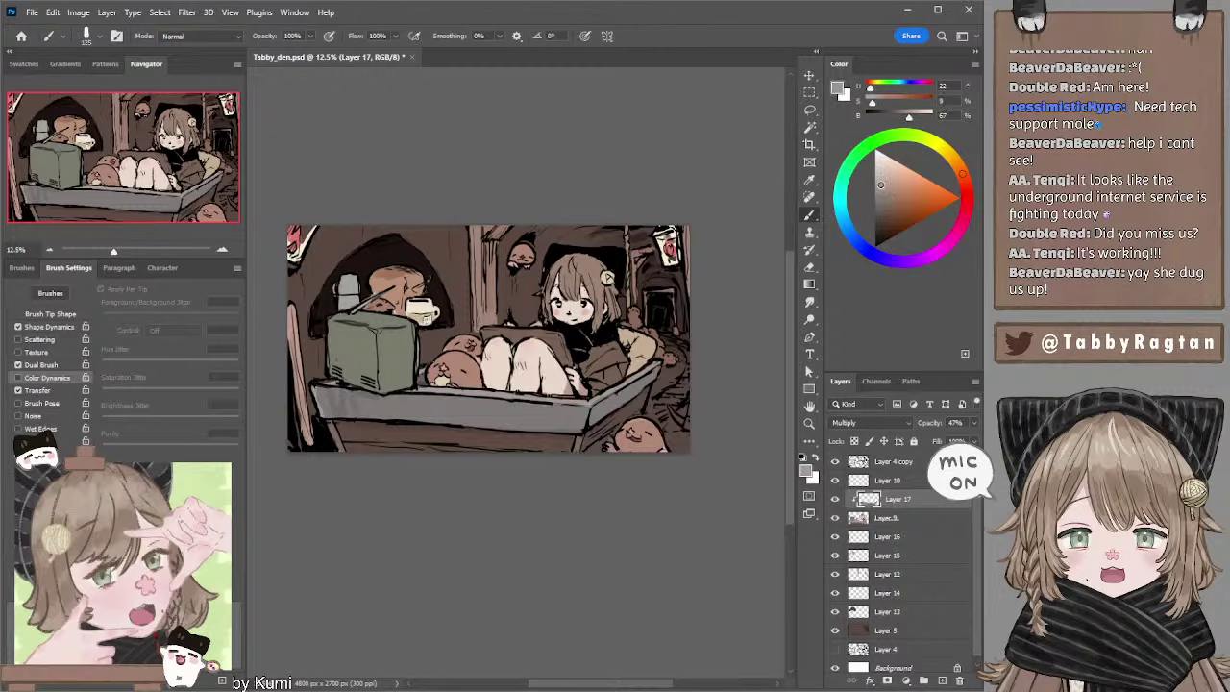
{"action": "key", "text": "bracketleft"}
{"action": "key", "text": "bracketleft"}
{"action": "key", "text": "bracketright"}
{"action": "key", "text": "bracketleft"}
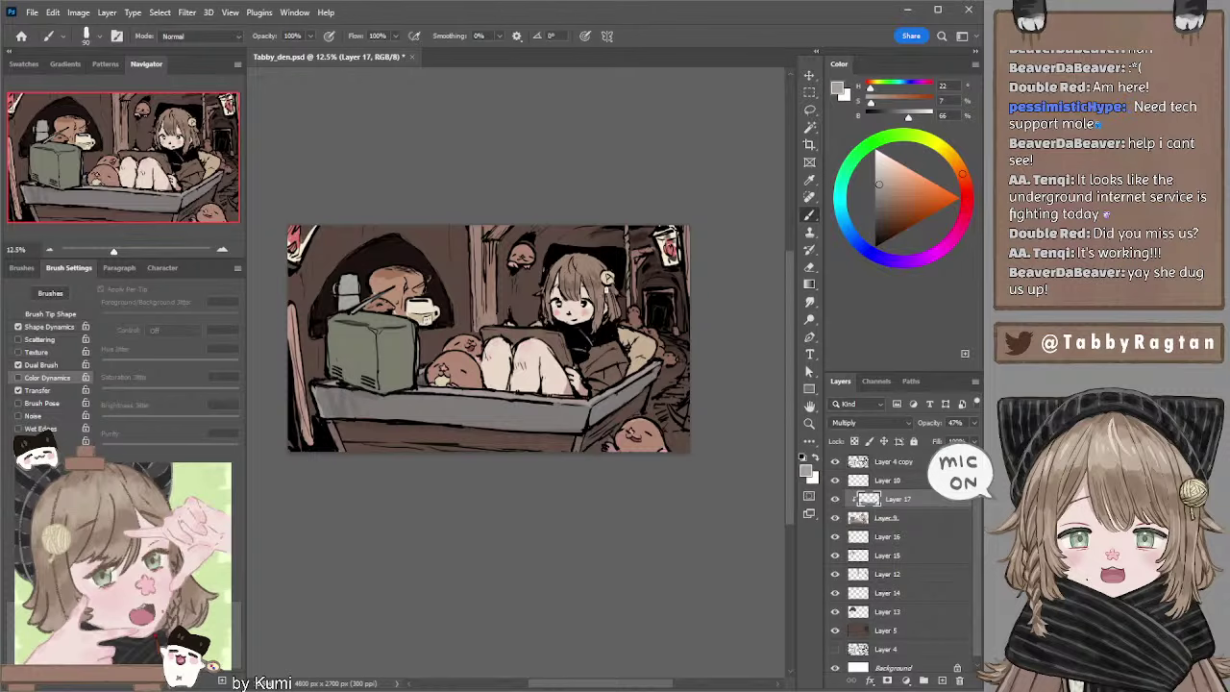
{"action": "key", "text": "bracketleft"}
{"action": "key", "text": "bracketleft"}
{"action": "left_click_drag", "start_coordinate": [634, 279], "coordinate": [644, 286]}
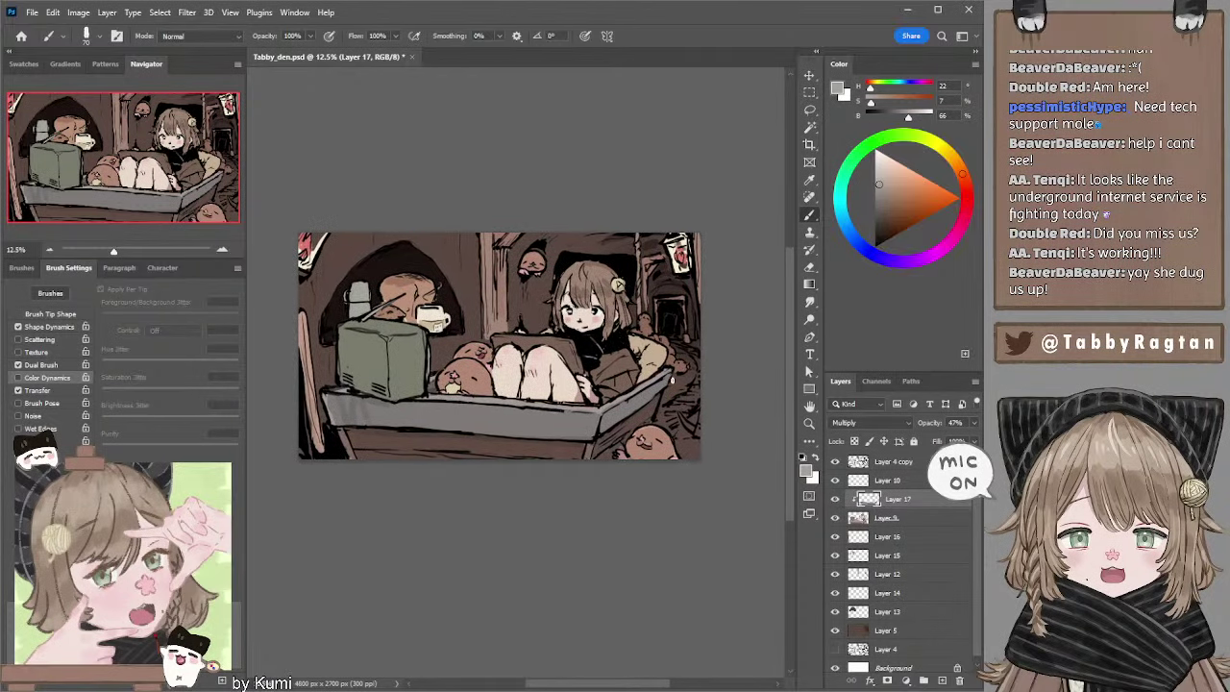
{"action": "left_click", "coordinate": [893, 461]}
{"action": "key", "text": "e"}
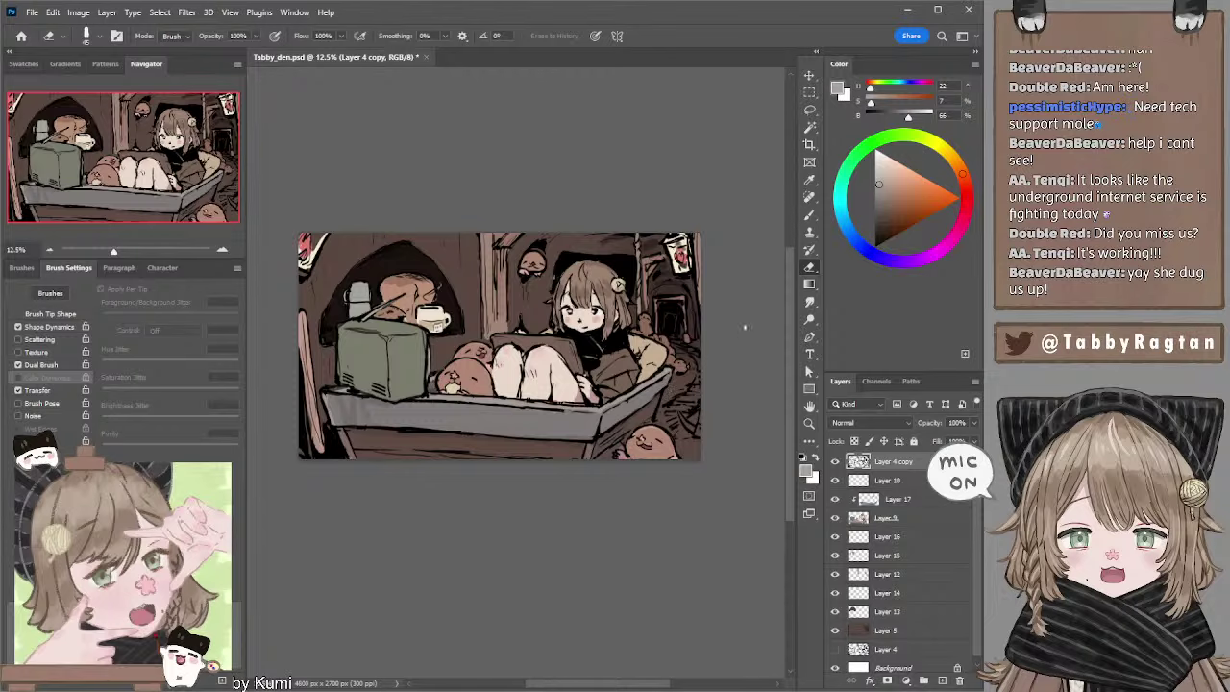
{"action": "left_click_drag", "start_coordinate": [745, 328], "coordinate": [754, 337]}
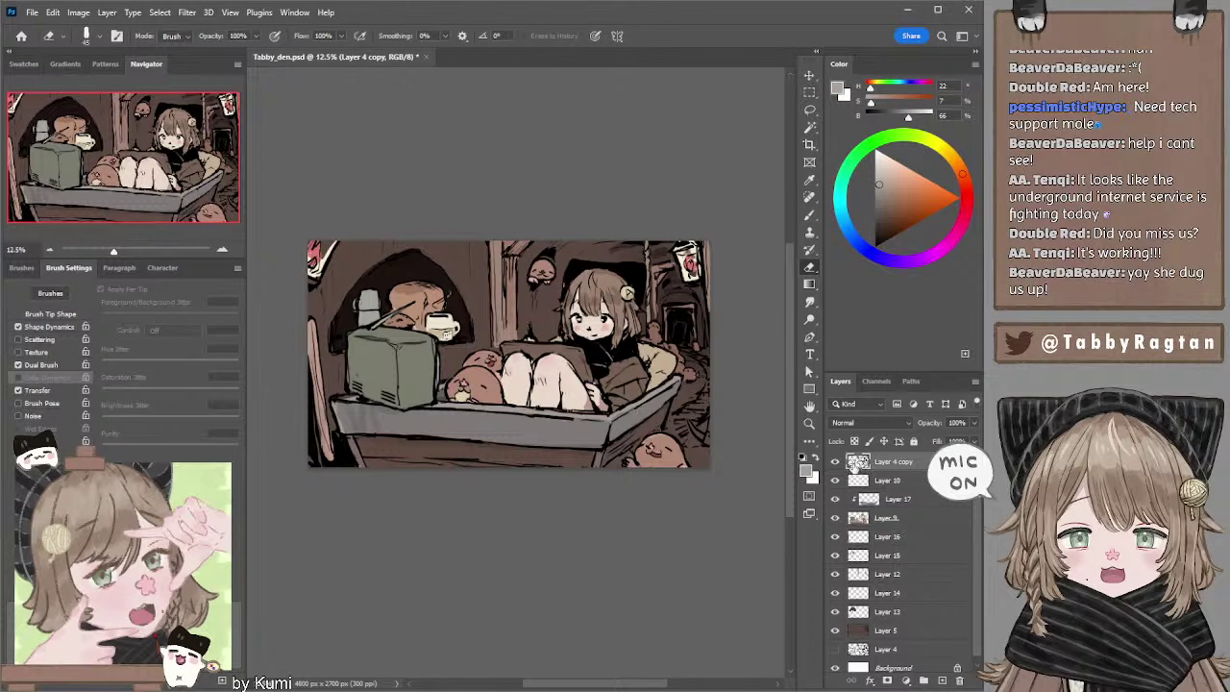
{"action": "left_click", "coordinate": [834, 461]}
{"action": "left_click", "coordinate": [834, 461]}
{"action": "left_click_drag", "start_coordinate": [759, 312], "coordinate": [750, 325]}
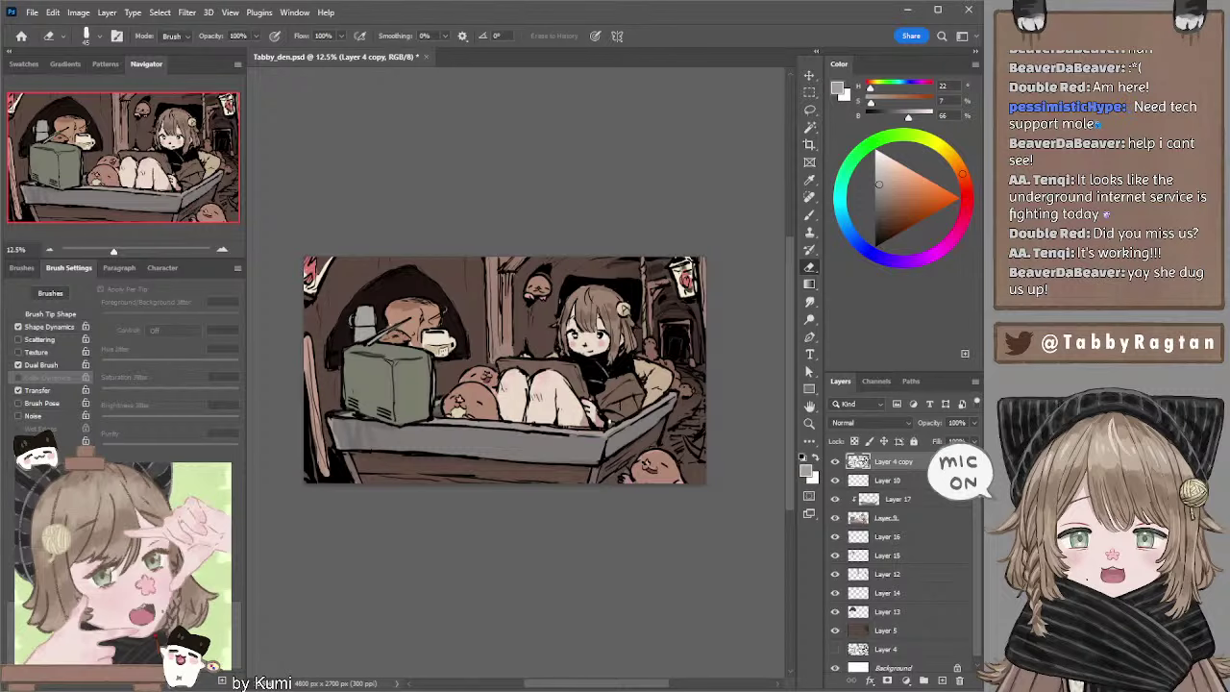
{"action": "left_click", "coordinate": [606, 429], "text": "ctrl"}
{"action": "key", "text": "b"}
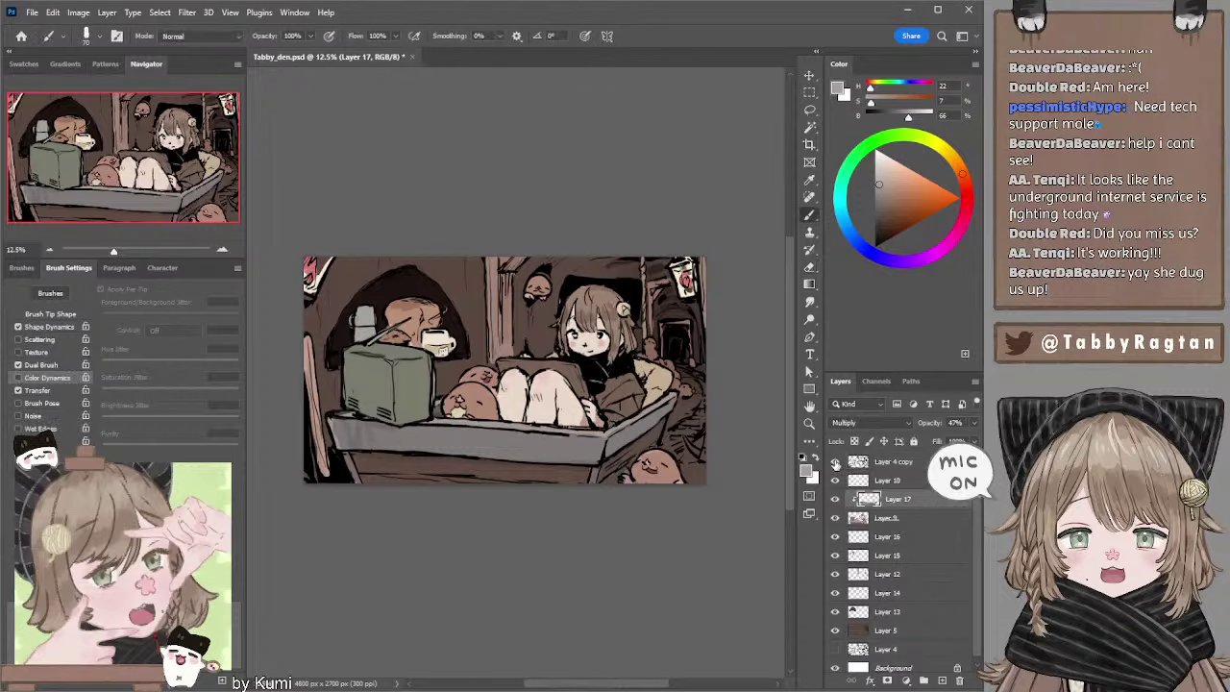
Add a new layer clipped to Layer 17 and pick a lighter paint colour.
{"action": "left_click", "coordinate": [943, 679]}
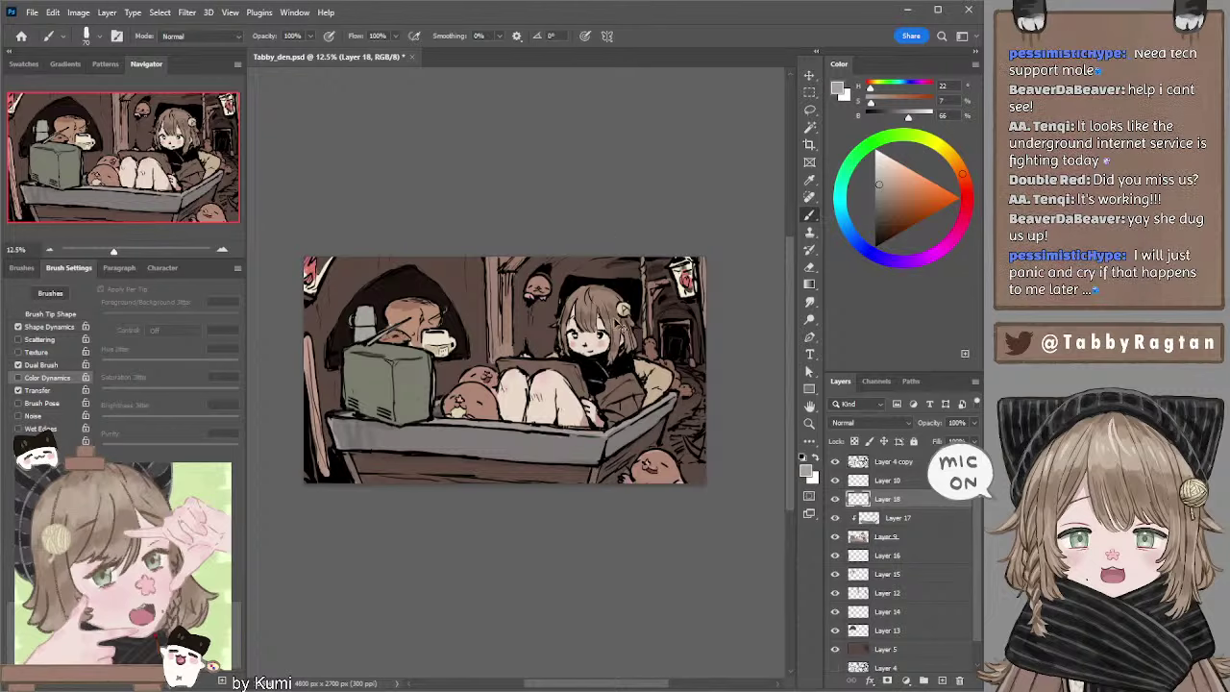
{"action": "key", "text": "alt+bracketleft"}
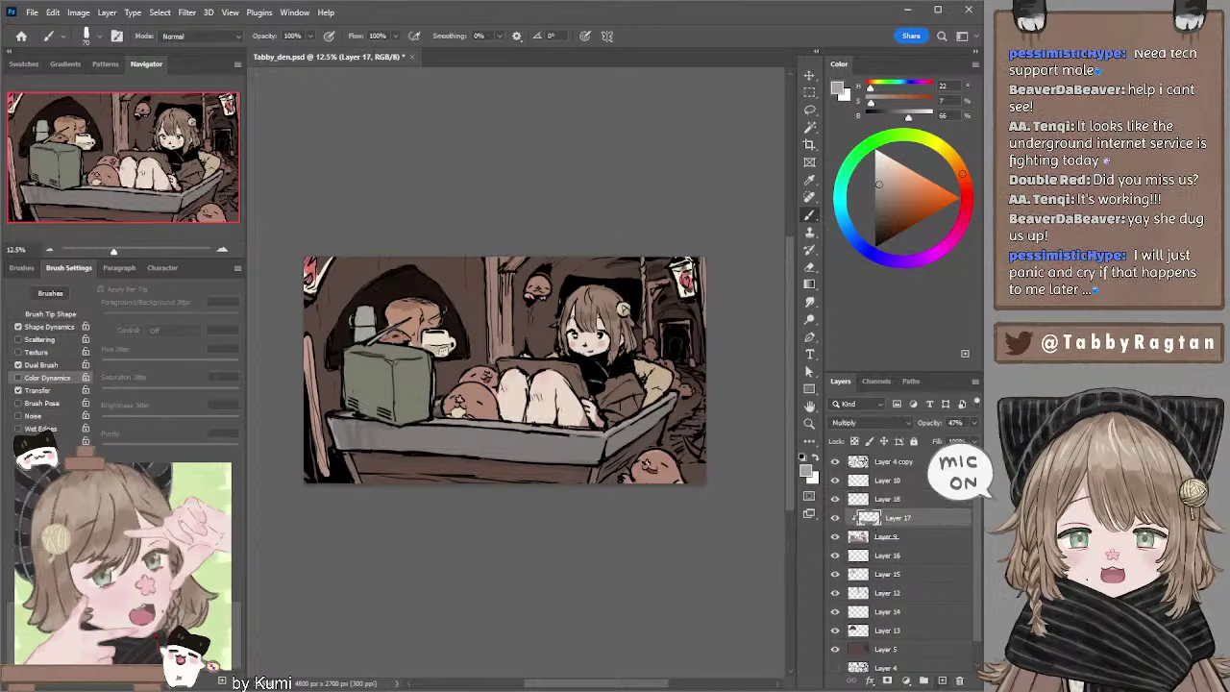
{"action": "left_click", "coordinate": [942, 681]}
{"action": "left_click", "coordinate": [876, 520], "text": "alt"}
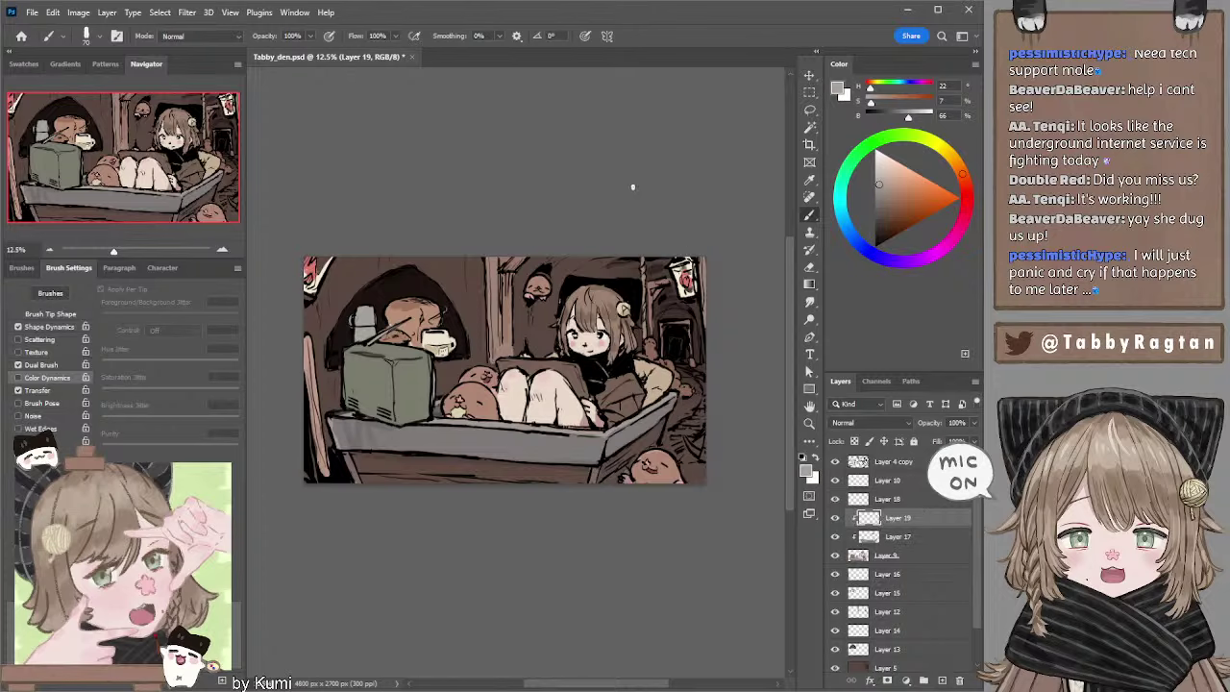
{"action": "mouse_move", "coordinate": [877, 184]}
{"action": "left_mouse_down"}
{"action": "mouse_move", "coordinate": [881, 160]}
{"action": "mouse_move", "coordinate": [949, 154]}
{"action": "left_mouse_up"}
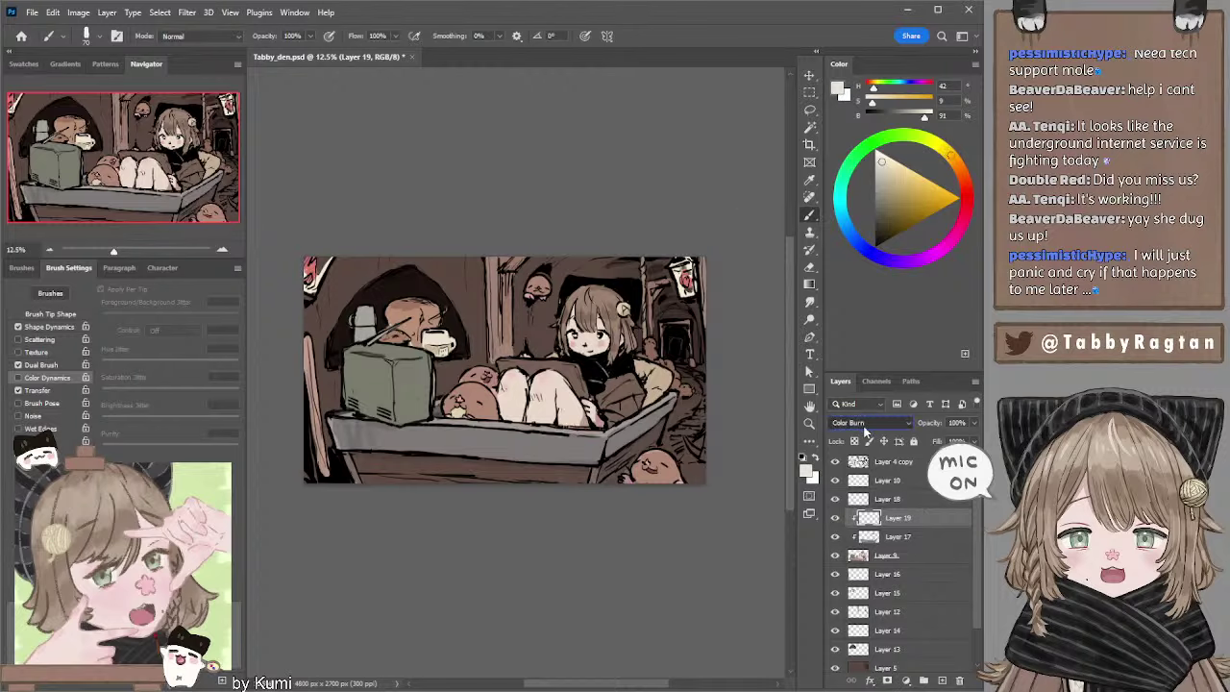
Change the new layer's blend mode, lower its opacity, shade the girl's hair, and delete Layer 18.
{"action": "key", "text": "Down"}
{"action": "key", "text": "Down"}
{"action": "key", "text": "Down"}
{"action": "key", "text": "Down"}
{"action": "key", "text": "Down"}
{"action": "key", "text": "Down"}
{"action": "key", "text": "Down"}
{"action": "key", "text": "Down"}
{"action": "left_click_drag", "start_coordinate": [972, 422], "coordinate": [918, 442]}
{"action": "left_click_drag", "start_coordinate": [588, 302], "coordinate": [601, 299]}
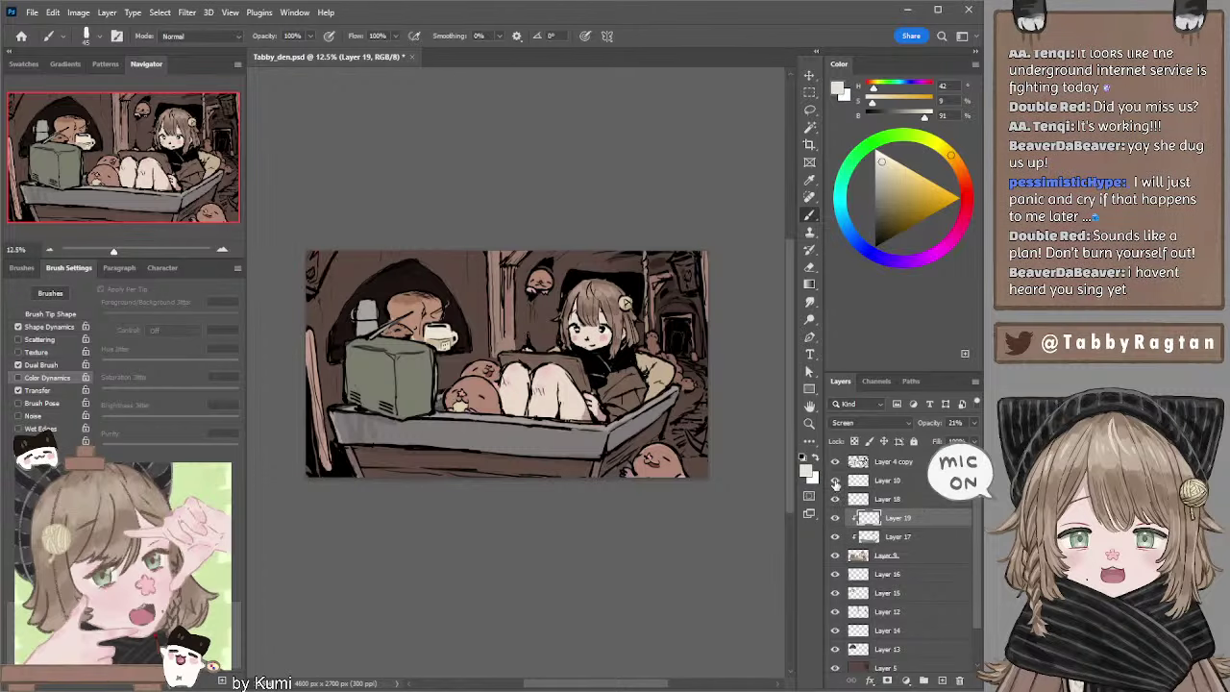
{"action": "left_click_drag", "start_coordinate": [869, 502], "coordinate": [959, 681]}
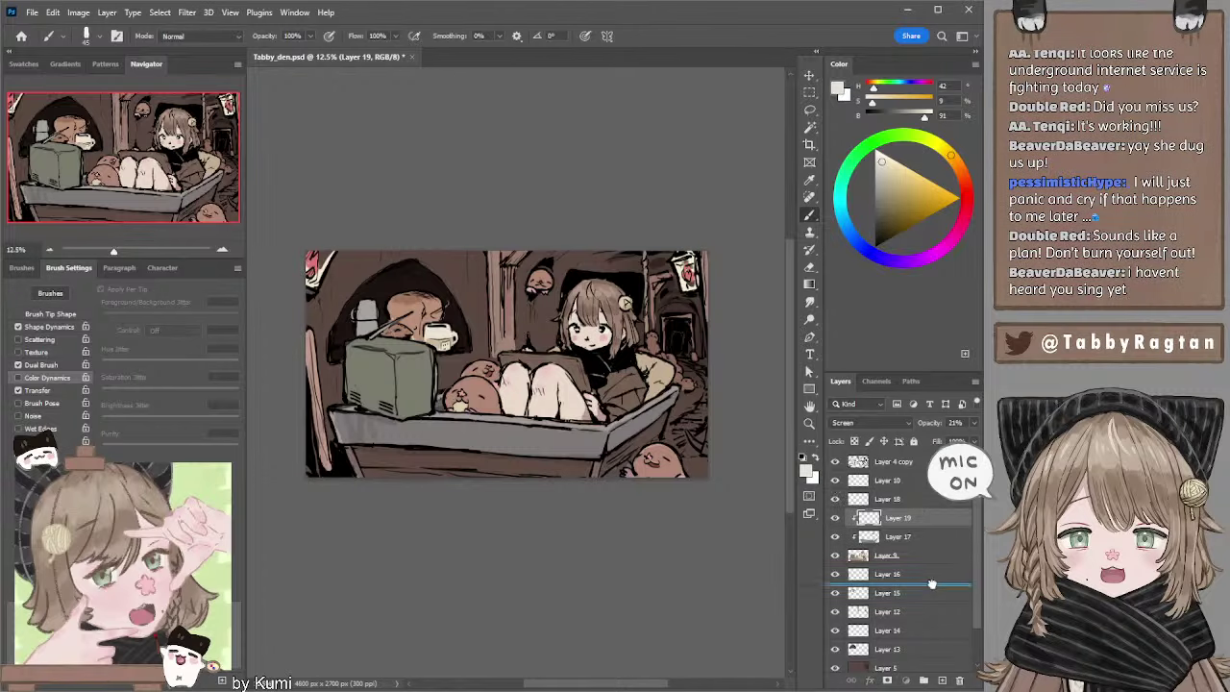
On a new layer clipped to Layer 4 copy, paint a dark reddish blush over the knees.
{"action": "left_click", "coordinate": [898, 463]}
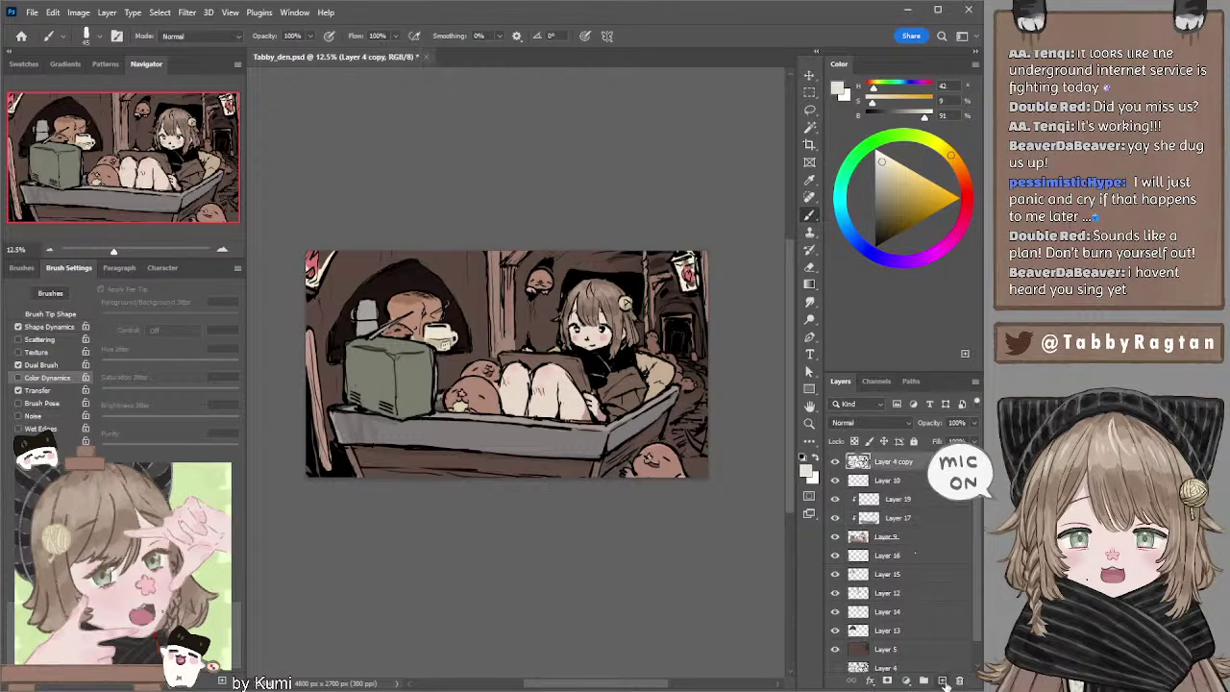
{"action": "left_click", "coordinate": [941, 680]}
{"action": "key", "text": "ctrl+alt+g"}
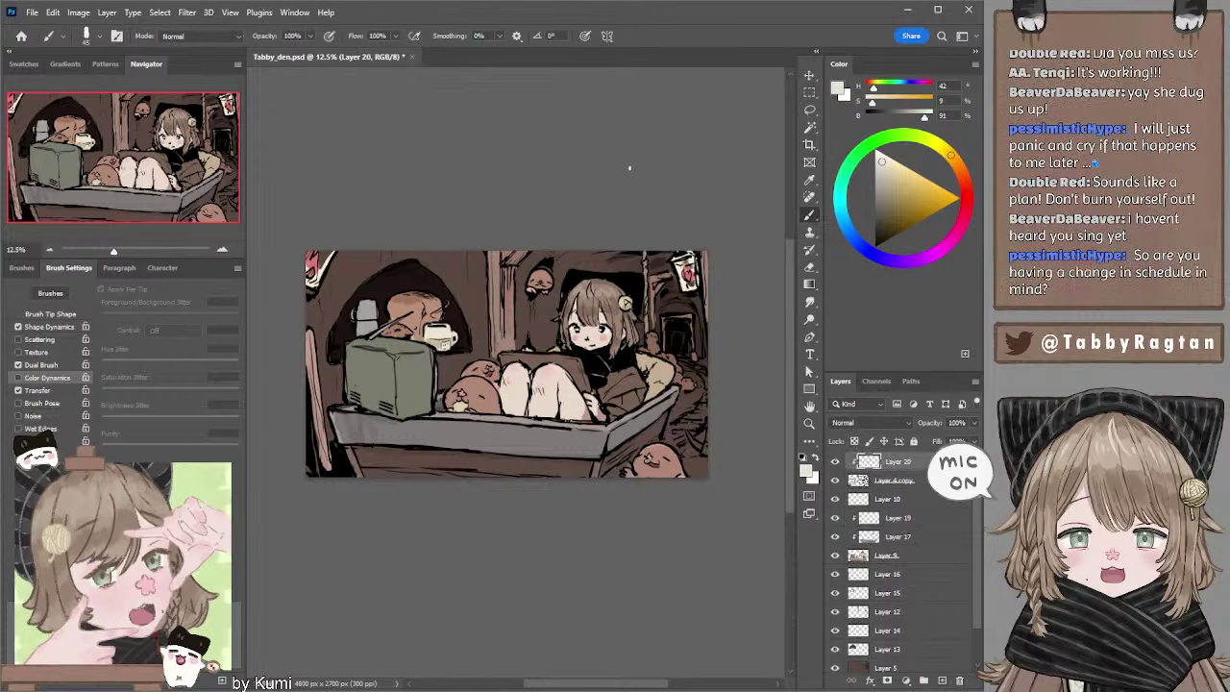
{"action": "left_click", "coordinate": [556, 380], "text": "alt"}
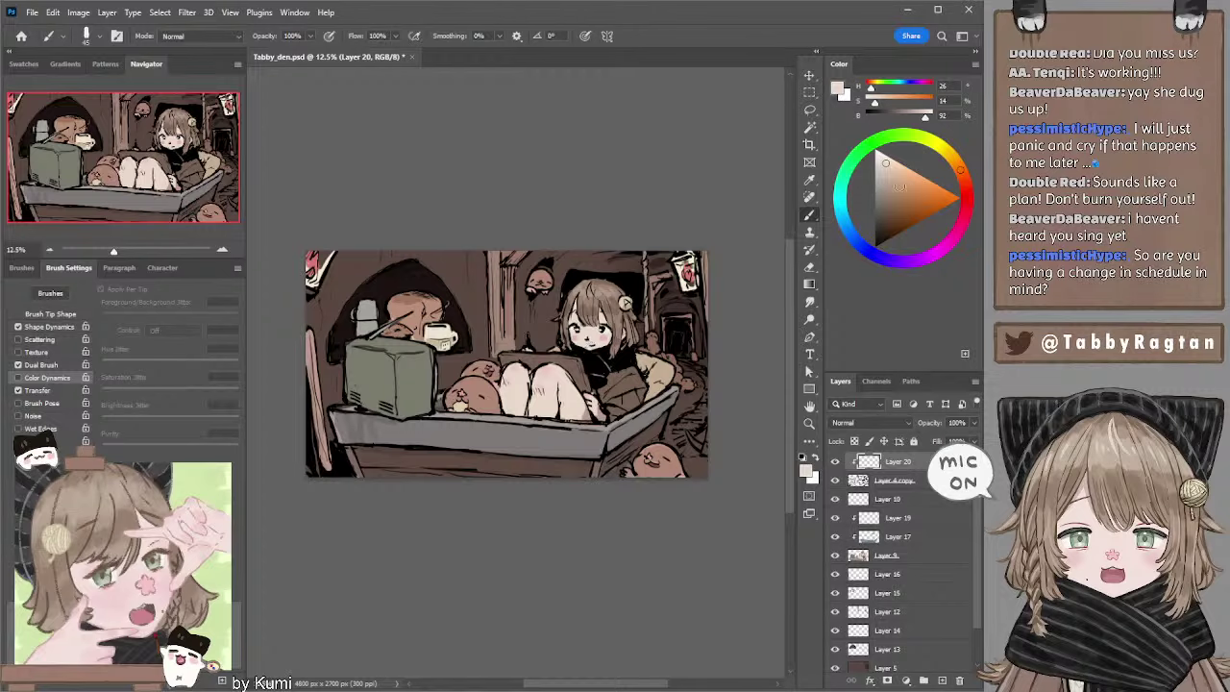
{"action": "left_click", "coordinate": [587, 347], "text": "alt"}
{"action": "left_click_drag", "start_coordinate": [957, 186], "coordinate": [966, 196]}
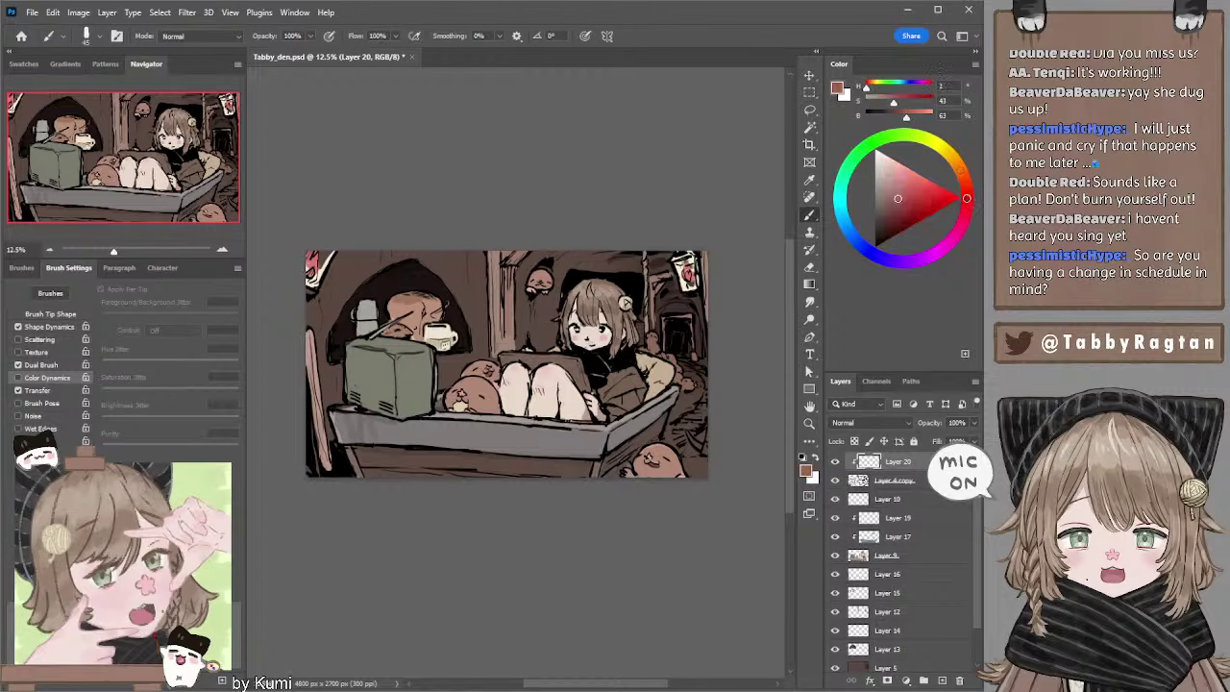
{"action": "key", "text": "bracketright"}
{"action": "key", "text": "bracketright"}
{"action": "key", "text": "bracketright"}
{"action": "left_click_drag", "start_coordinate": [898, 200], "coordinate": [890, 209]}
{"action": "left_click_drag", "start_coordinate": [966, 197], "coordinate": [967, 200]}
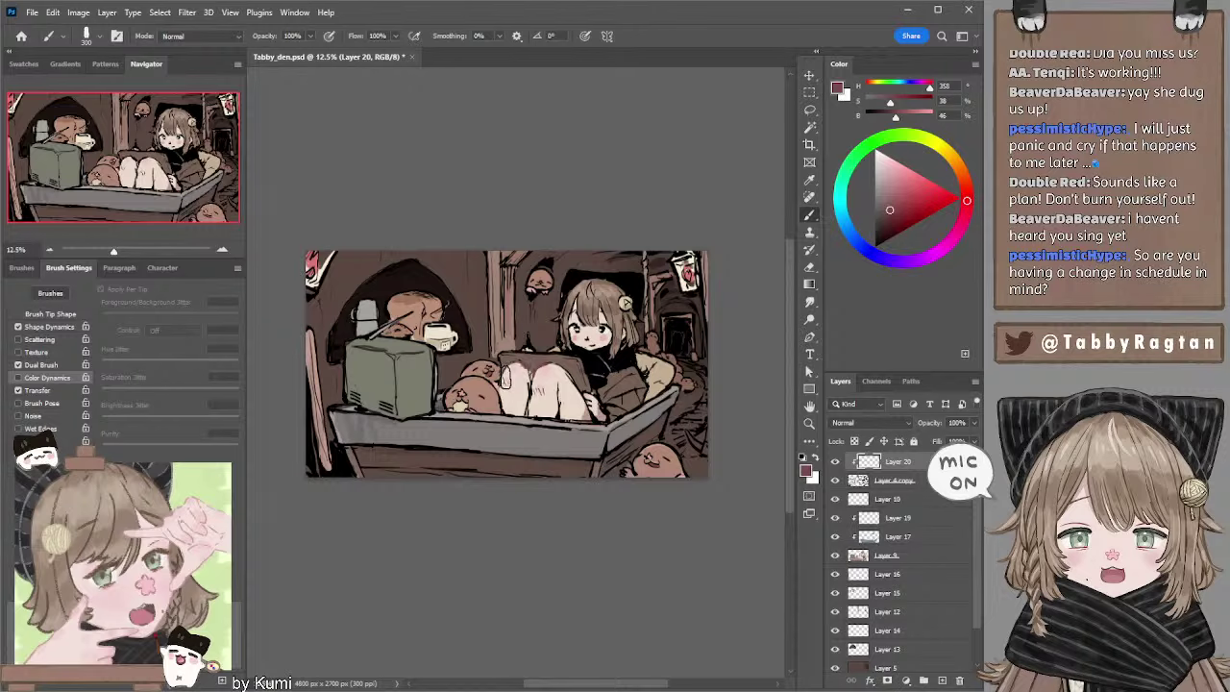
{"action": "left_click_drag", "start_coordinate": [525, 369], "coordinate": [534, 408]}
Paint a light grey highlight along the box's top edge, then load a dark grey.
{"action": "left_click", "coordinate": [966, 204]}
{"action": "left_click", "coordinate": [889, 212]}
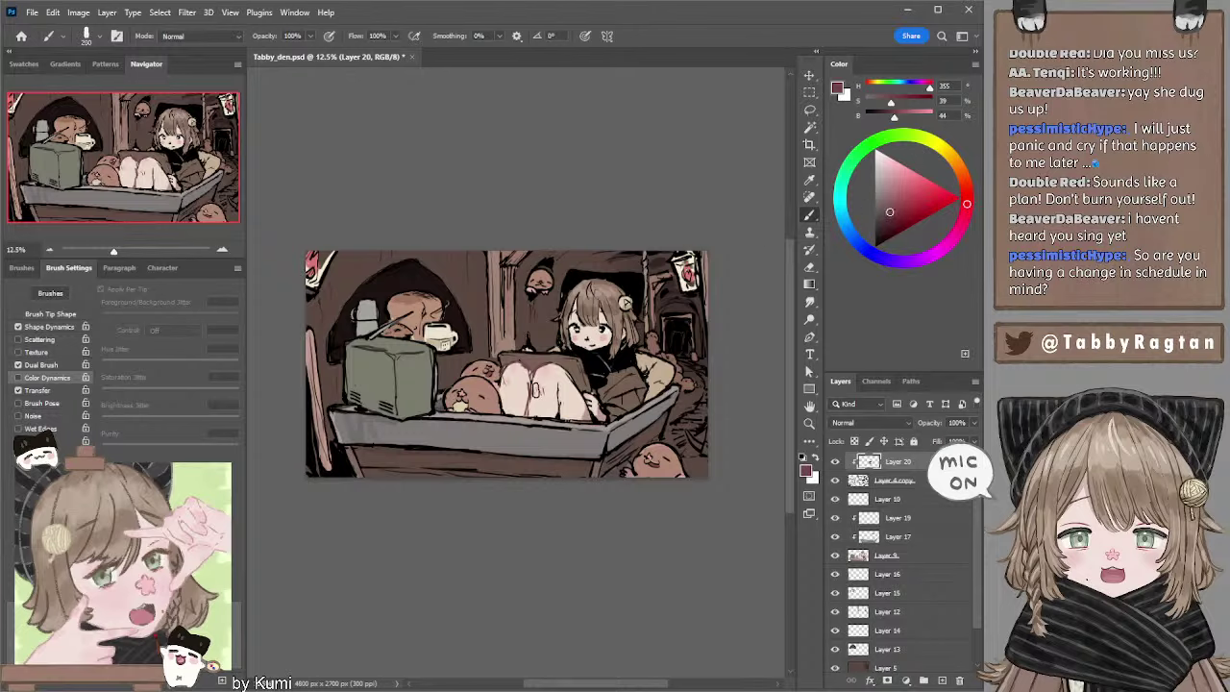
{"action": "key", "text": "bracketleft"}
{"action": "key", "text": "bracketleft"}
{"action": "key", "text": "bracketleft"}
{"action": "key", "text": "bracketleft"}
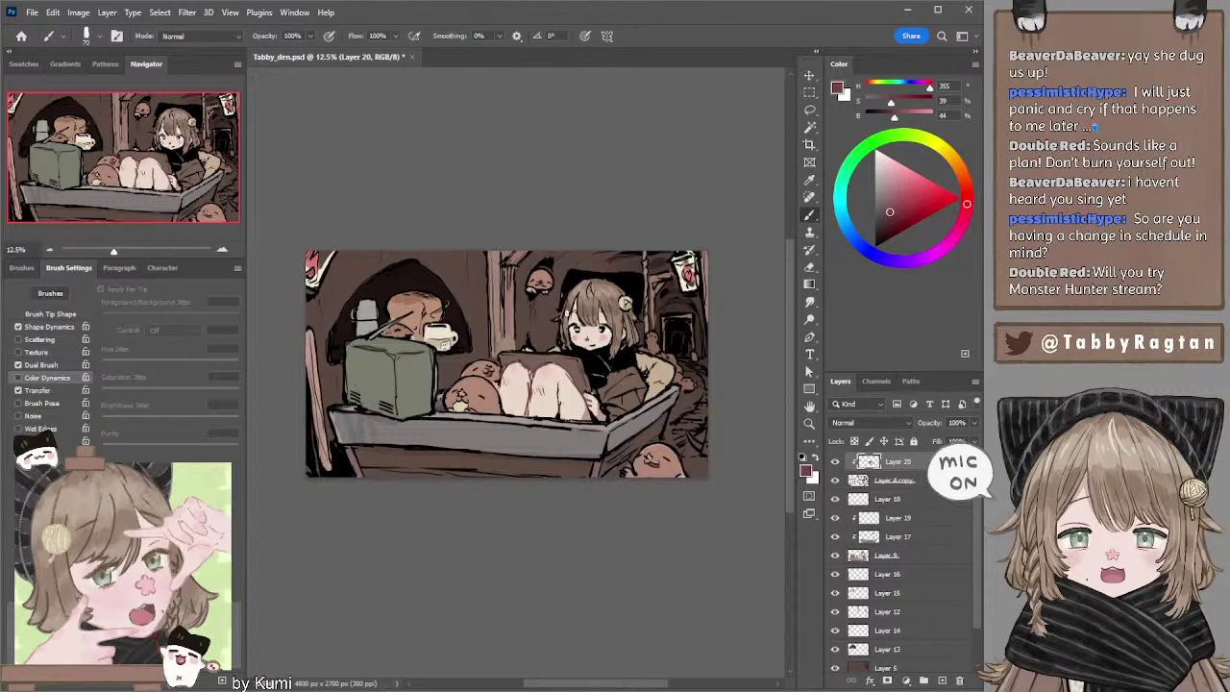
{"action": "left_click", "coordinate": [497, 430], "text": "alt"}
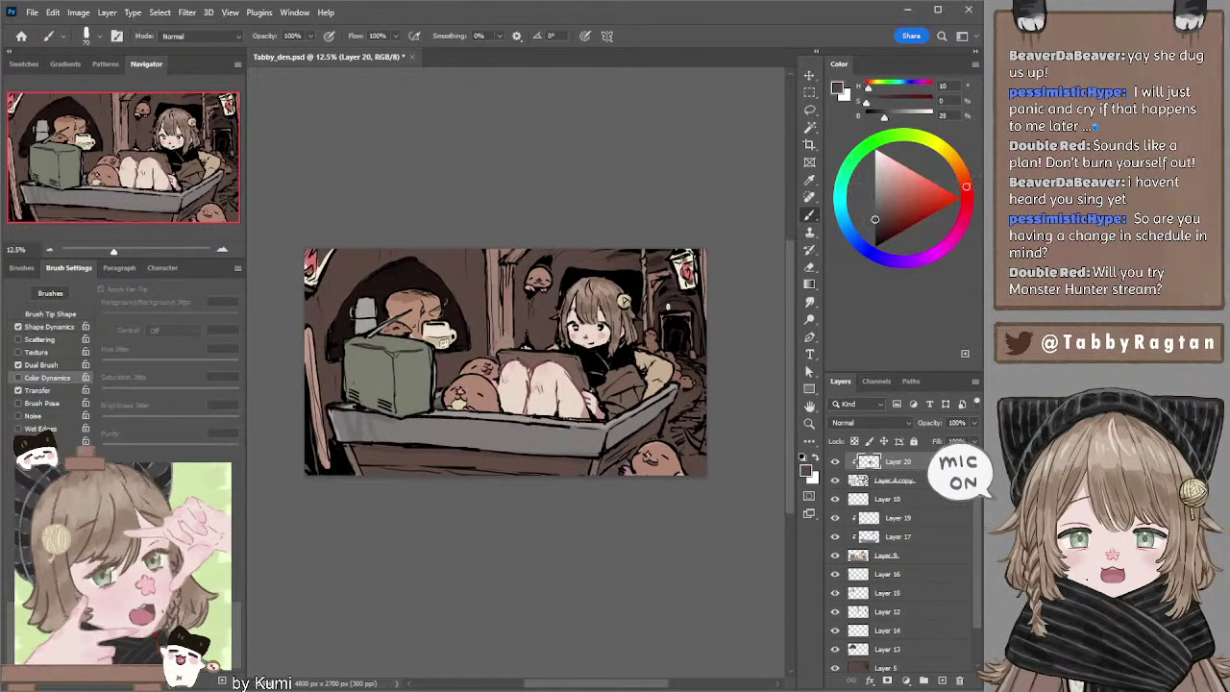
{"action": "key", "text": "bracketright"}
{"action": "key", "text": "bracketright"}
{"action": "key", "text": "bracketright"}
{"action": "left_click_drag", "start_coordinate": [425, 419], "coordinate": [606, 429]}
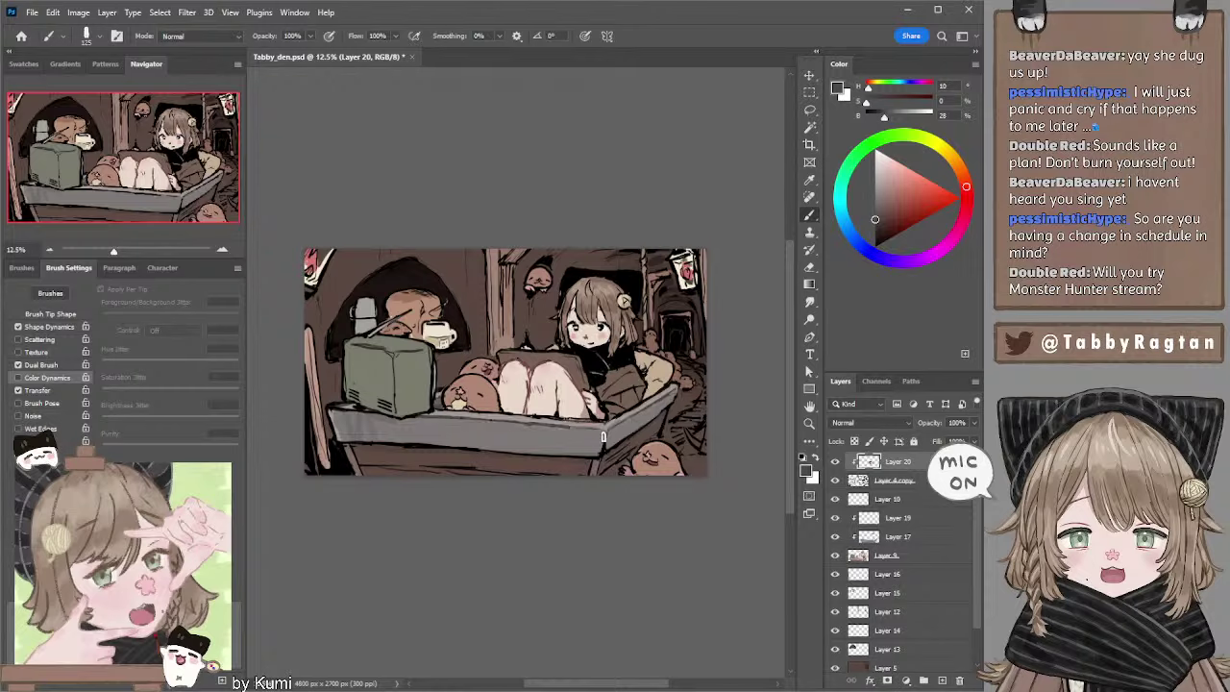
{"action": "key", "text": "bracketleft"}
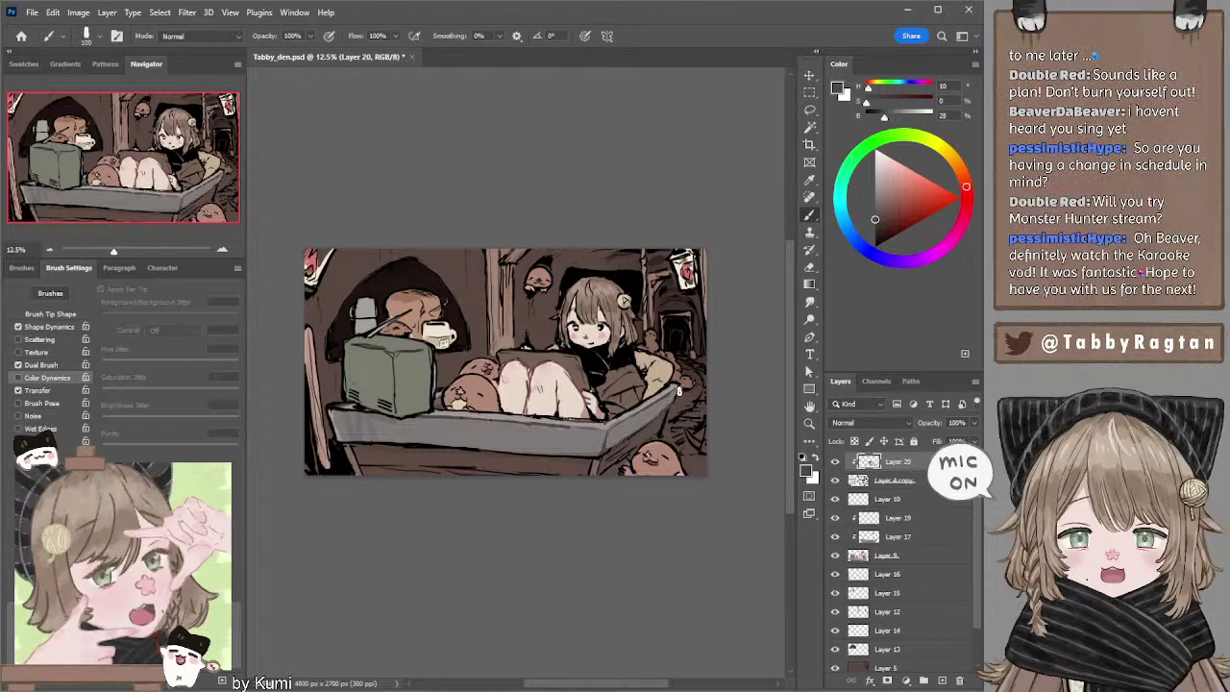
{"action": "left_click_drag", "start_coordinate": [875, 218], "coordinate": [874, 231]}
{"action": "key", "text": "bracketright"}
{"action": "key", "text": "bracketright"}
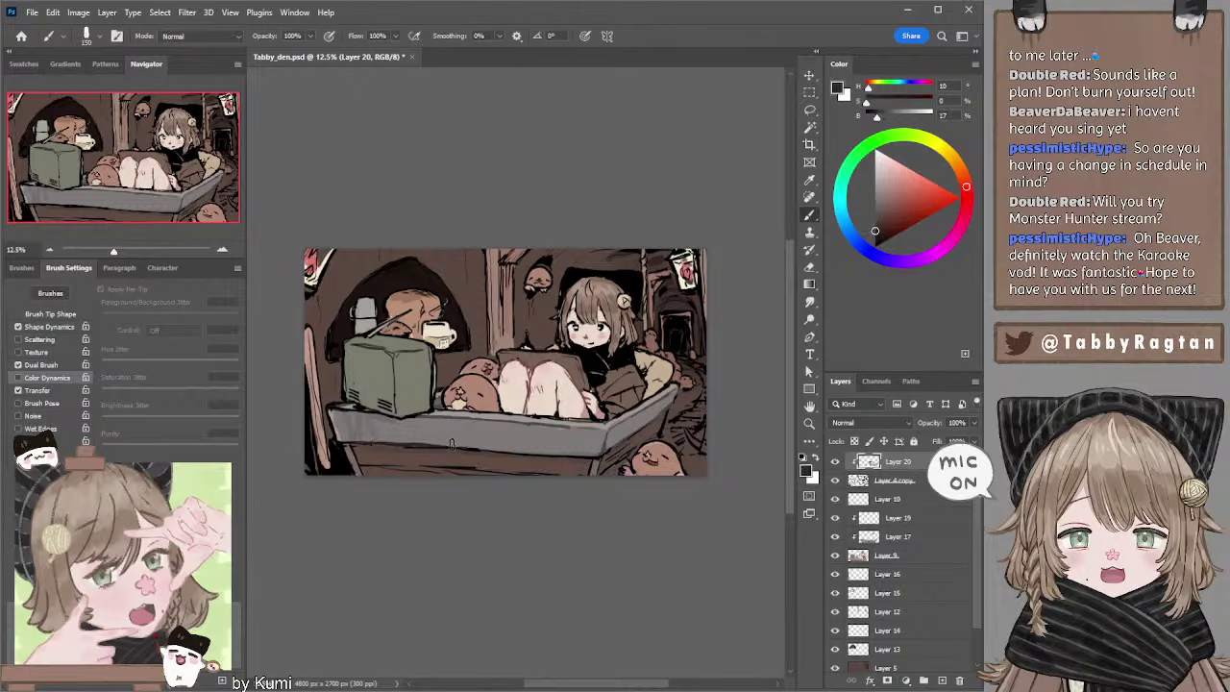
{"action": "key", "text": "bracketleft"}
{"action": "key", "text": "bracketleft"}
With the view temporarily rotated, paint a light grey highlight on the box's left front edge.
{"action": "key", "text": "r"}
{"action": "left_click_drag", "start_coordinate": [619, 296], "coordinate": [563, 204]}
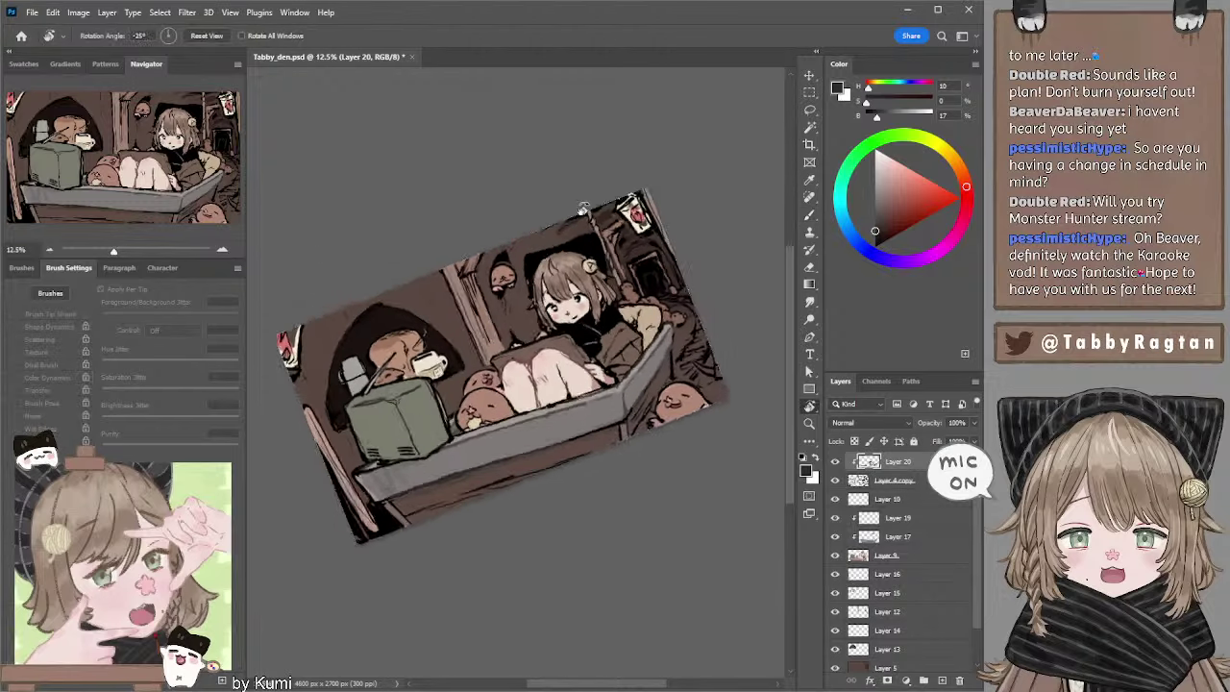
{"action": "key", "text": "b"}
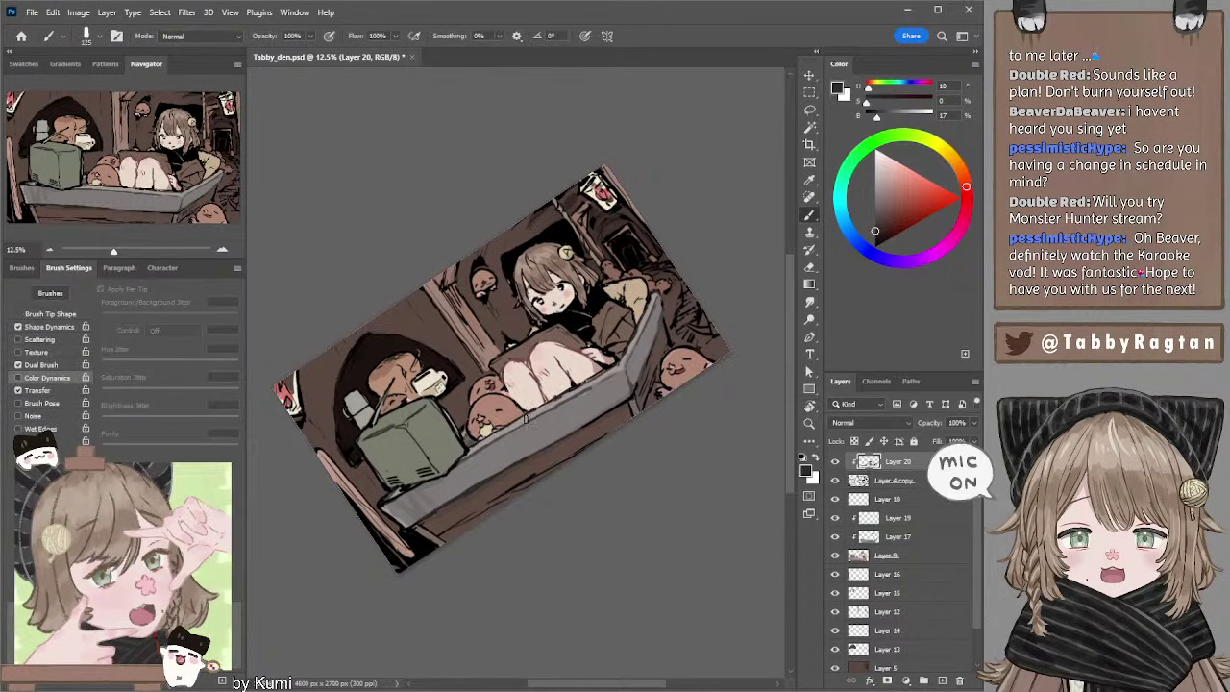
{"action": "left_click", "coordinate": [566, 389], "text": "alt"}
{"action": "key", "text": "r"}
{"action": "mouse_move", "coordinate": [654, 235]}
{"action": "left_mouse_down"}
{"action": "mouse_move", "coordinate": [686, 253]}
{"action": "mouse_move", "coordinate": [699, 370]}
{"action": "mouse_move", "coordinate": [708, 327]}
{"action": "left_mouse_up"}
{"action": "key", "text": "b"}
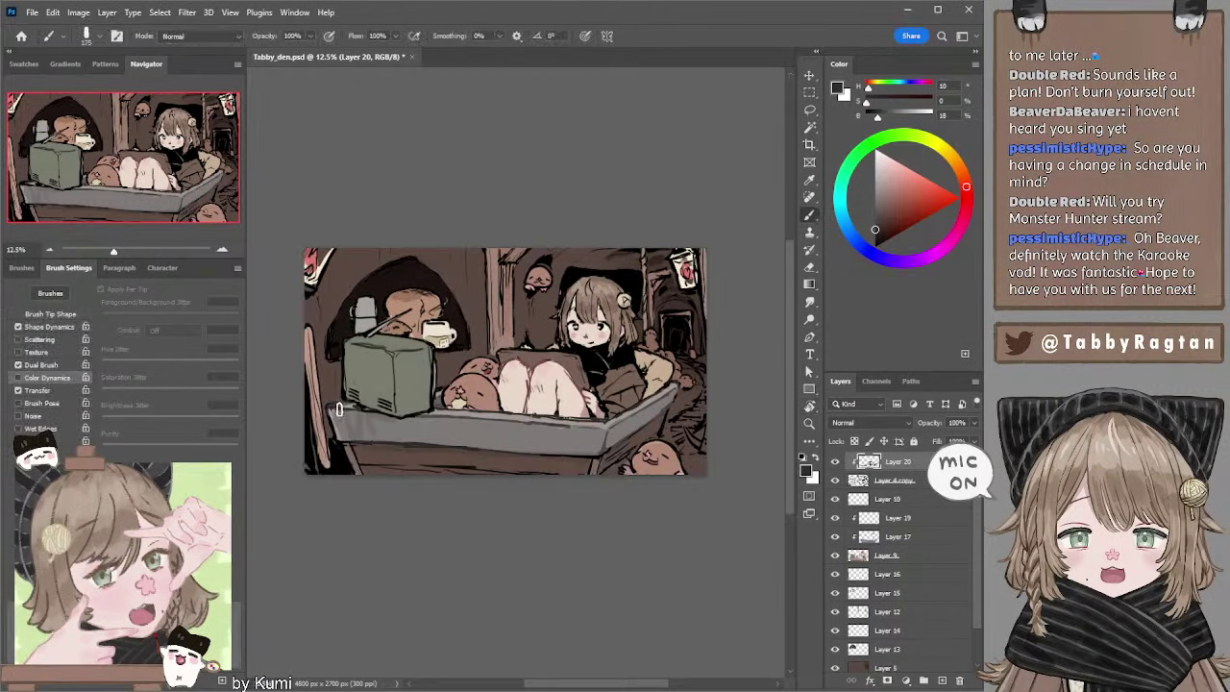
{"action": "mouse_move", "coordinate": [332, 408]}
{"action": "left_mouse_down"}
{"action": "mouse_move", "coordinate": [341, 430]}
{"action": "mouse_move", "coordinate": [365, 437]}
{"action": "left_mouse_up"}
Mix a darker, greyer brown, set the brush to 175, and sample the girl's pink skin.
{"action": "left_click", "coordinate": [625, 379], "text": "alt"}
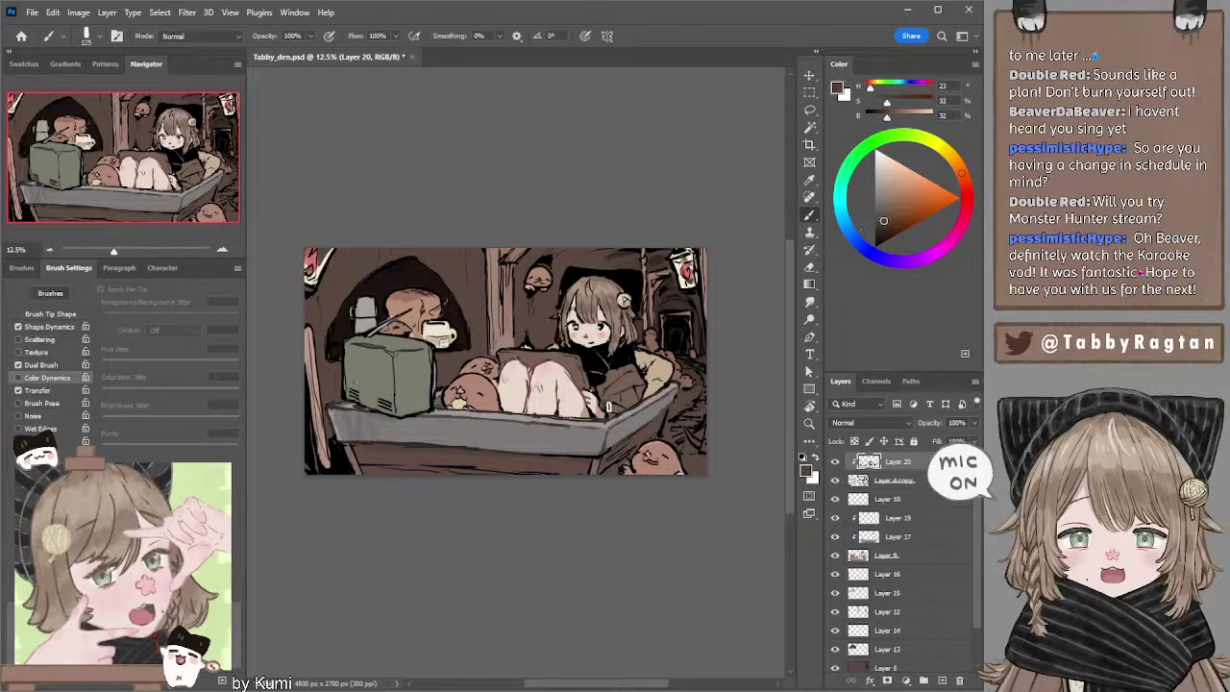
{"action": "left_click_drag", "start_coordinate": [873, 228], "coordinate": [876, 227]}
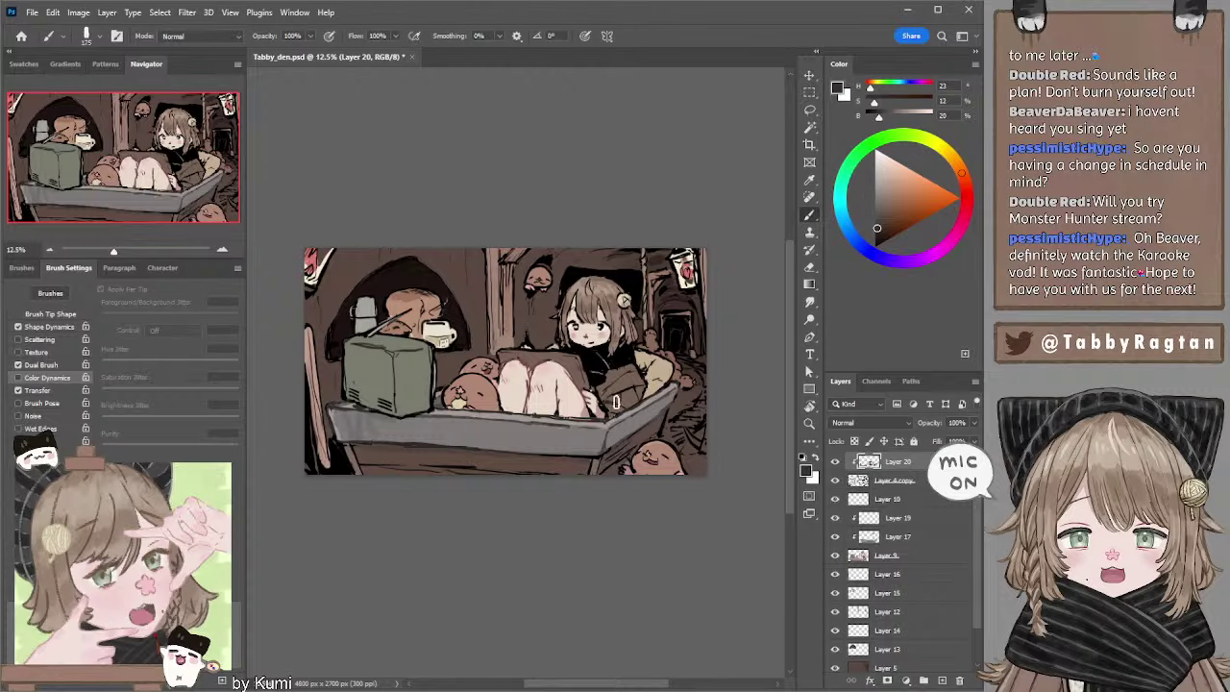
{"action": "key", "text": "bracketleft"}
{"action": "key", "text": "bracketright"}
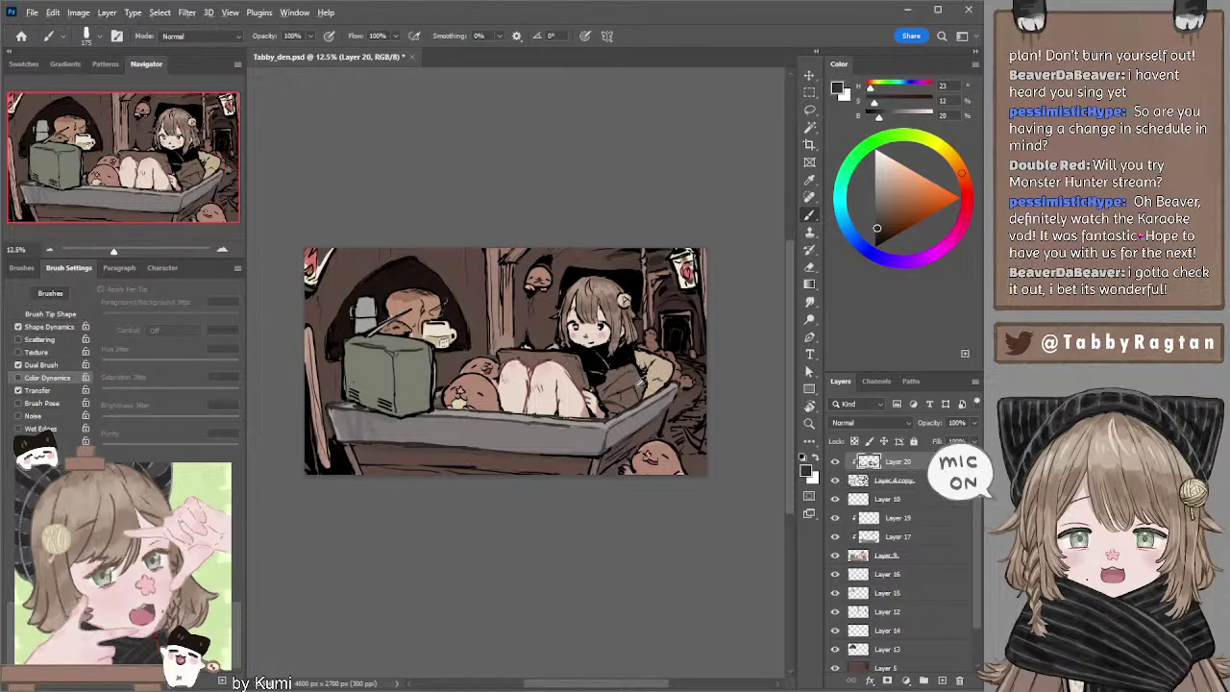
{"action": "left_click_drag", "start_coordinate": [628, 347], "coordinate": [630, 363]}
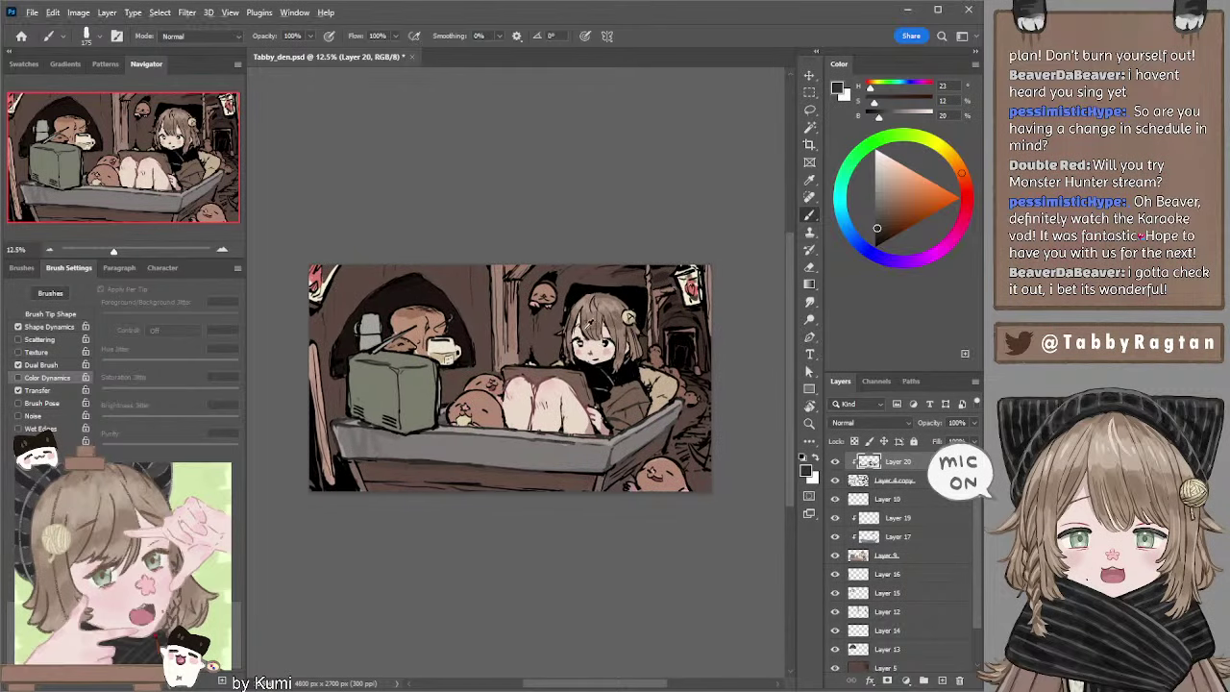
{"action": "left_click", "coordinate": [606, 353], "text": "alt"}
Mix a darker, redder mauve at brush size 90 and paint a small stroke near the hand.
{"action": "left_click", "coordinate": [885, 199]}
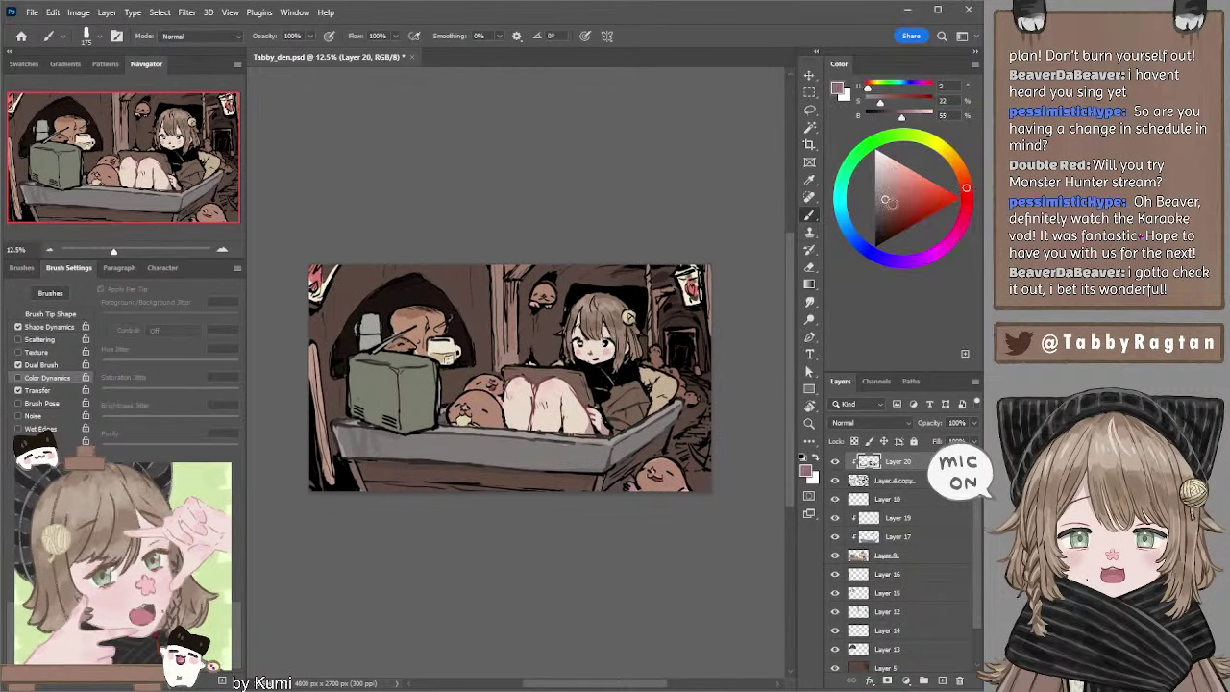
{"action": "key", "text": "bracketleft"}
{"action": "key", "text": "bracketleft"}
{"action": "left_click_drag", "start_coordinate": [886, 200], "coordinate": [892, 220]}
{"action": "left_click_drag", "start_coordinate": [968, 193], "coordinate": [962, 179]}
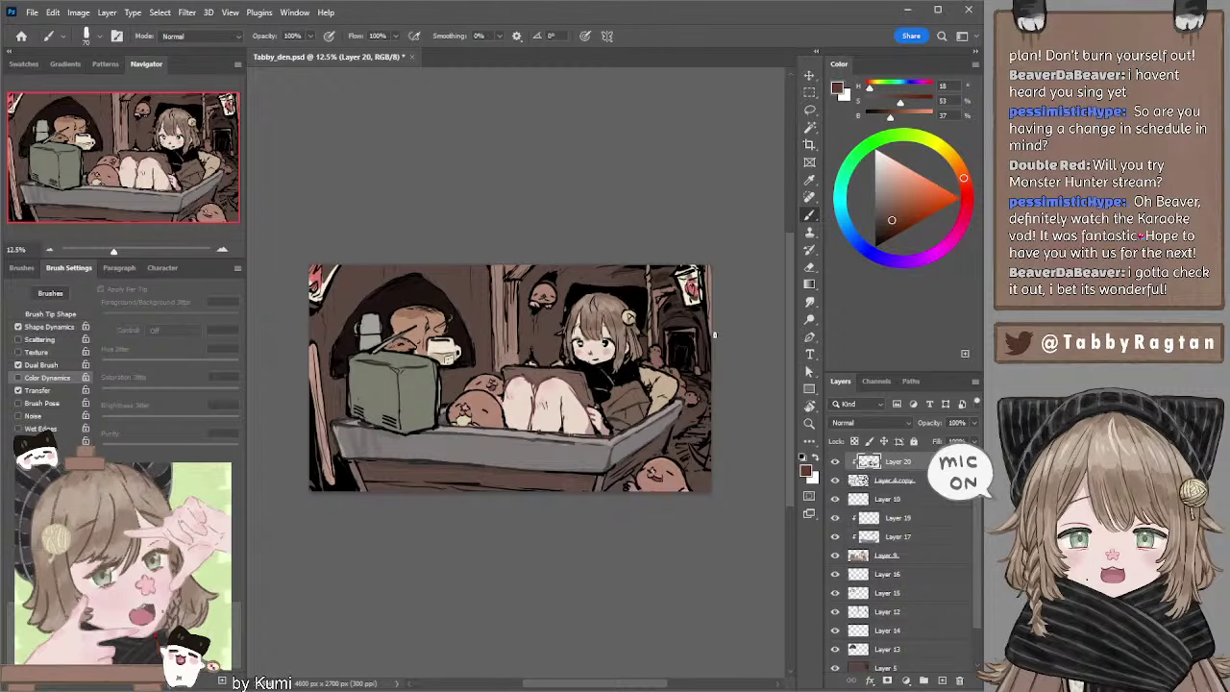
{"action": "left_click_drag", "start_coordinate": [596, 412], "coordinate": [609, 427]}
Paint a warm dark brown along the bottom of the box.
{"action": "left_click", "coordinate": [610, 404], "text": "alt"}
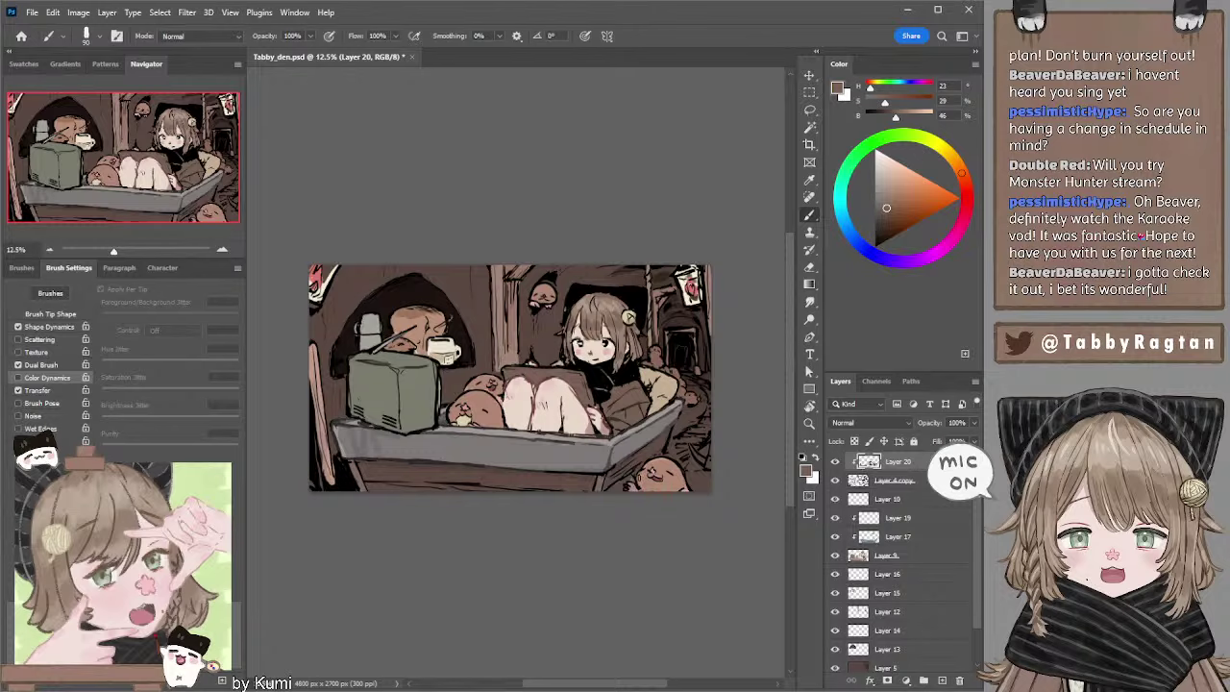
{"action": "left_click", "coordinate": [588, 478], "text": "alt"}
{"action": "left_click", "coordinate": [881, 224]}
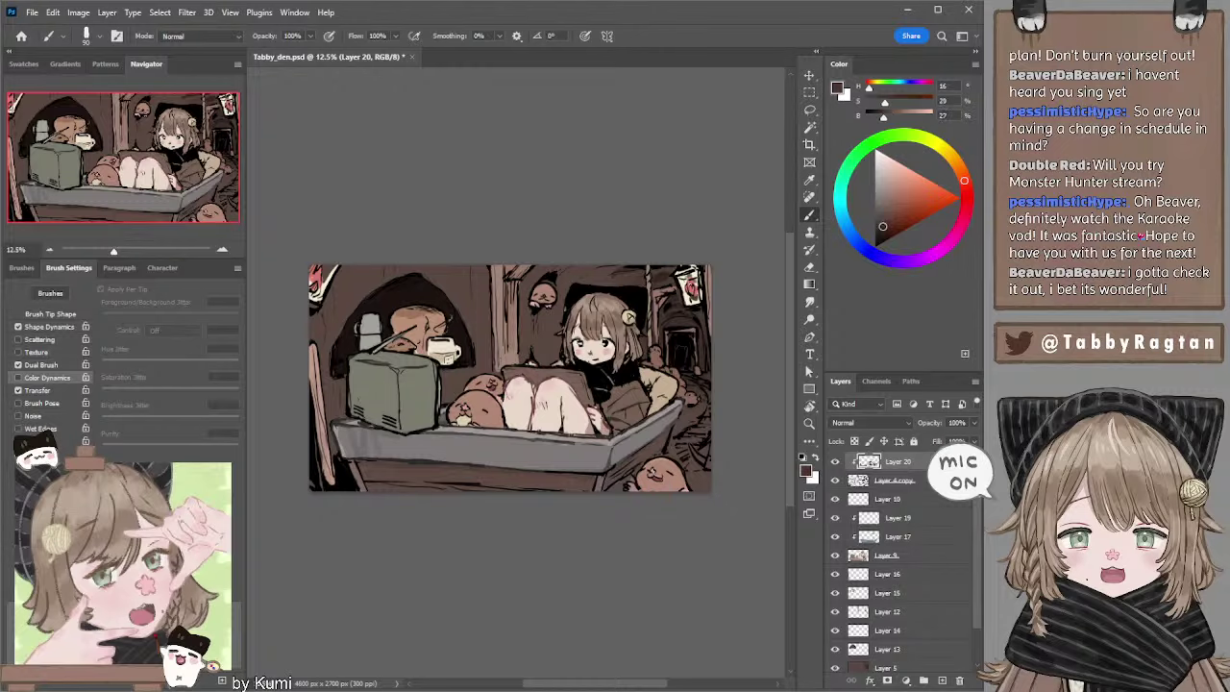
{"action": "left_click_drag", "start_coordinate": [365, 480], "coordinate": [580, 504]}
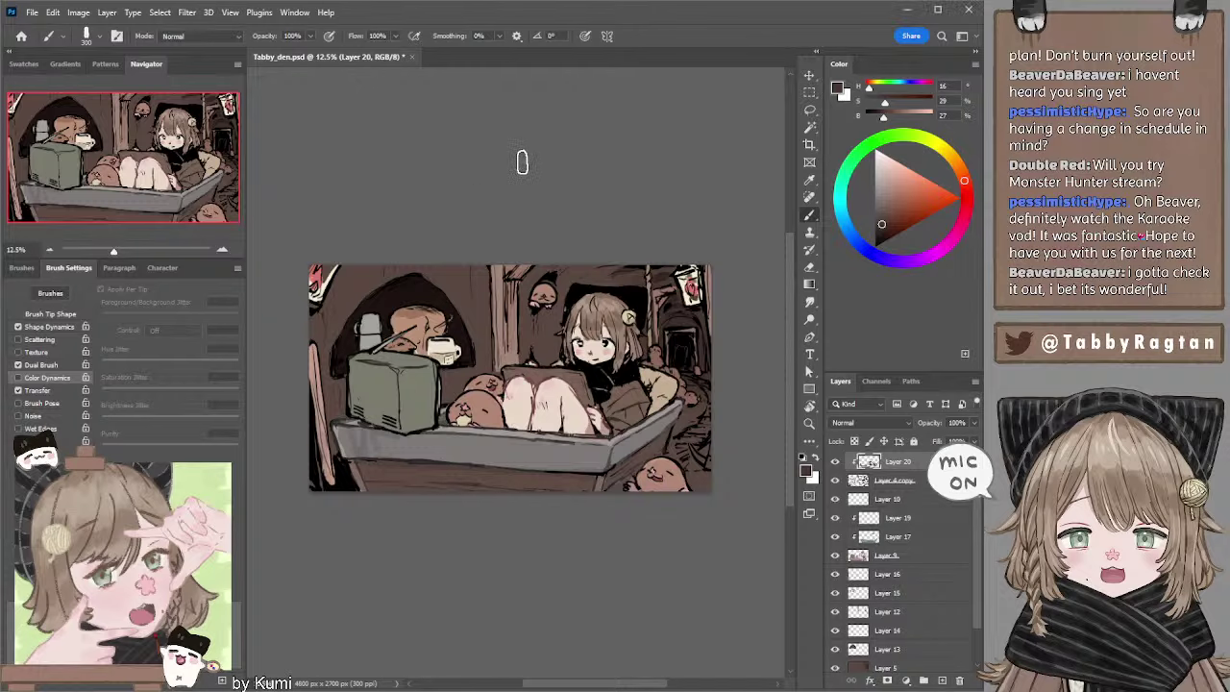
{"action": "left_click_drag", "start_coordinate": [553, 171], "coordinate": [545, 163]}
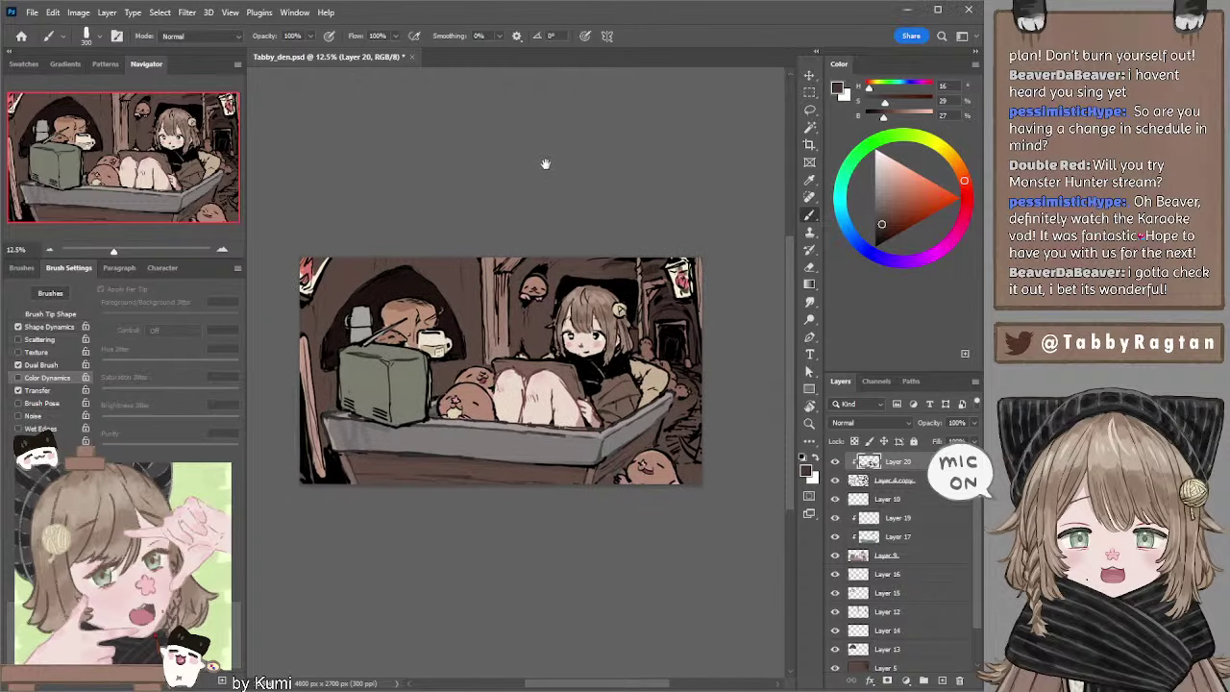
On Layer 12, darken the wooden pillar's edge with several dark pinkish-brown strokes.
{"action": "left_click", "coordinate": [505, 331], "text": "ctrl"}
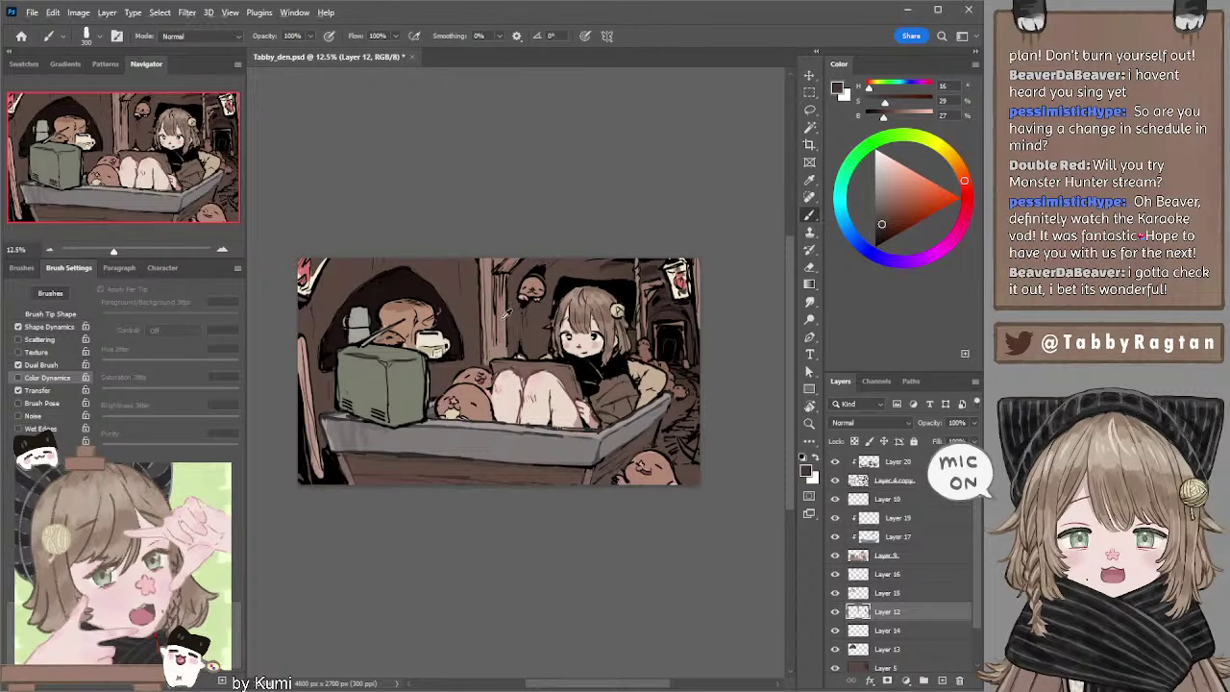
{"action": "left_click", "coordinate": [501, 327], "text": "alt"}
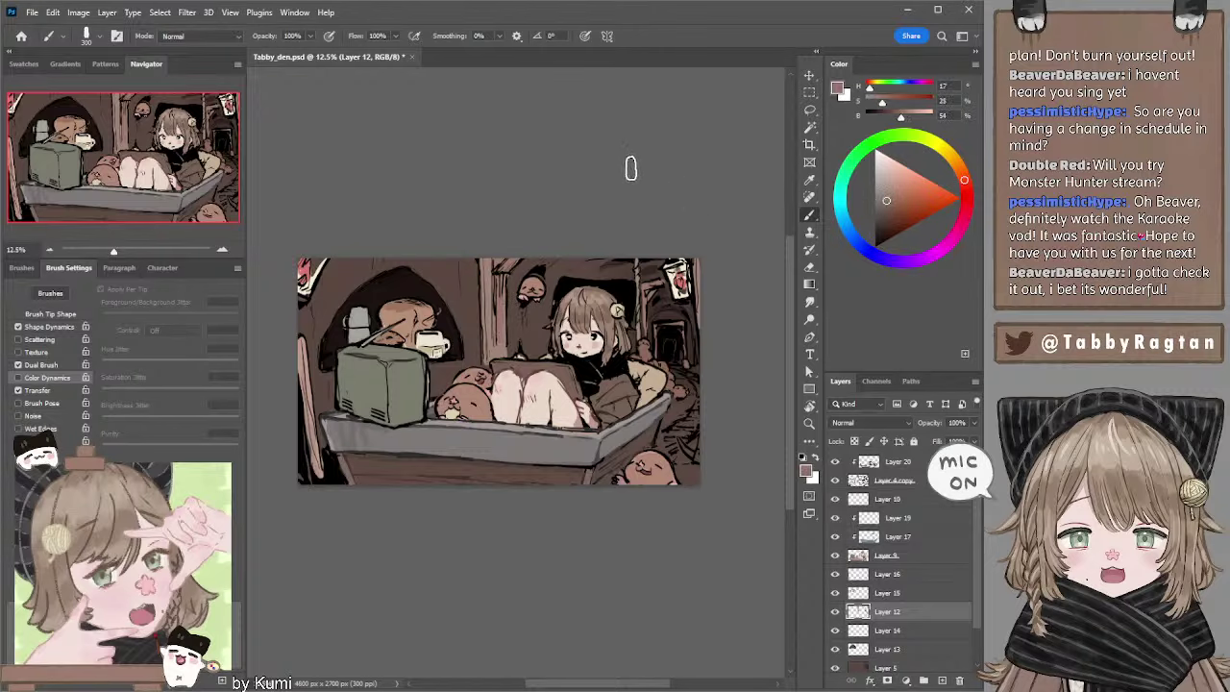
{"action": "left_click", "coordinate": [884, 213]}
{"action": "key", "text": "bracketleft"}
{"action": "left_click_drag", "start_coordinate": [502, 269], "coordinate": [500, 344]}
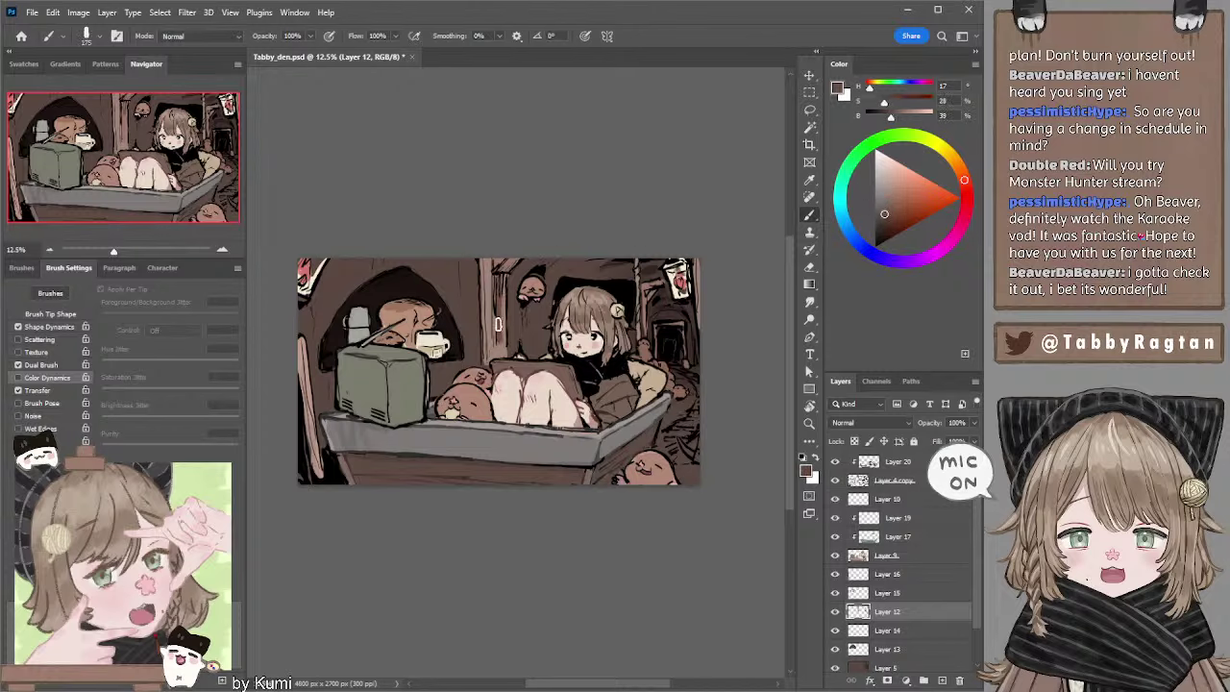
{"action": "left_click_drag", "start_coordinate": [509, 266], "coordinate": [498, 357]}
{"action": "key", "text": "bracketleft"}
{"action": "left_click_drag", "start_coordinate": [499, 313], "coordinate": [504, 357]}
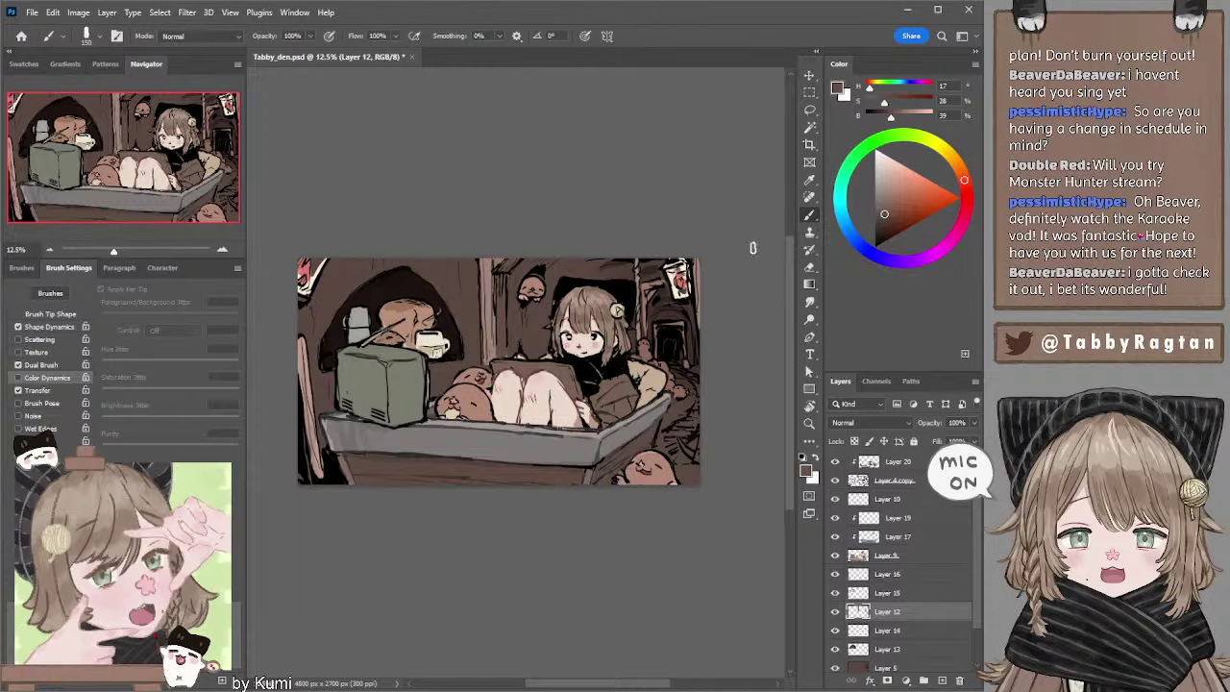
Highlight the tablet's top edge on Layer 9, then shade the creature's head behind the TV on Layer 15.
{"action": "left_click", "coordinate": [528, 376], "text": "ctrl"}
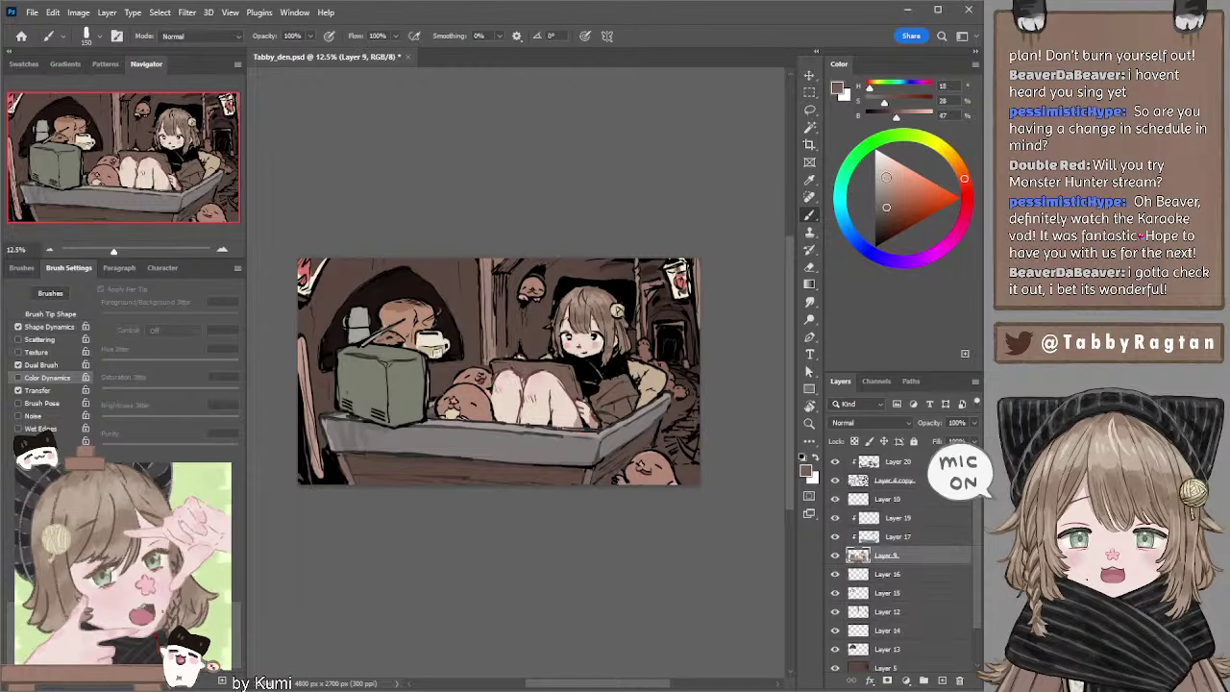
{"action": "left_click", "coordinate": [885, 185]}
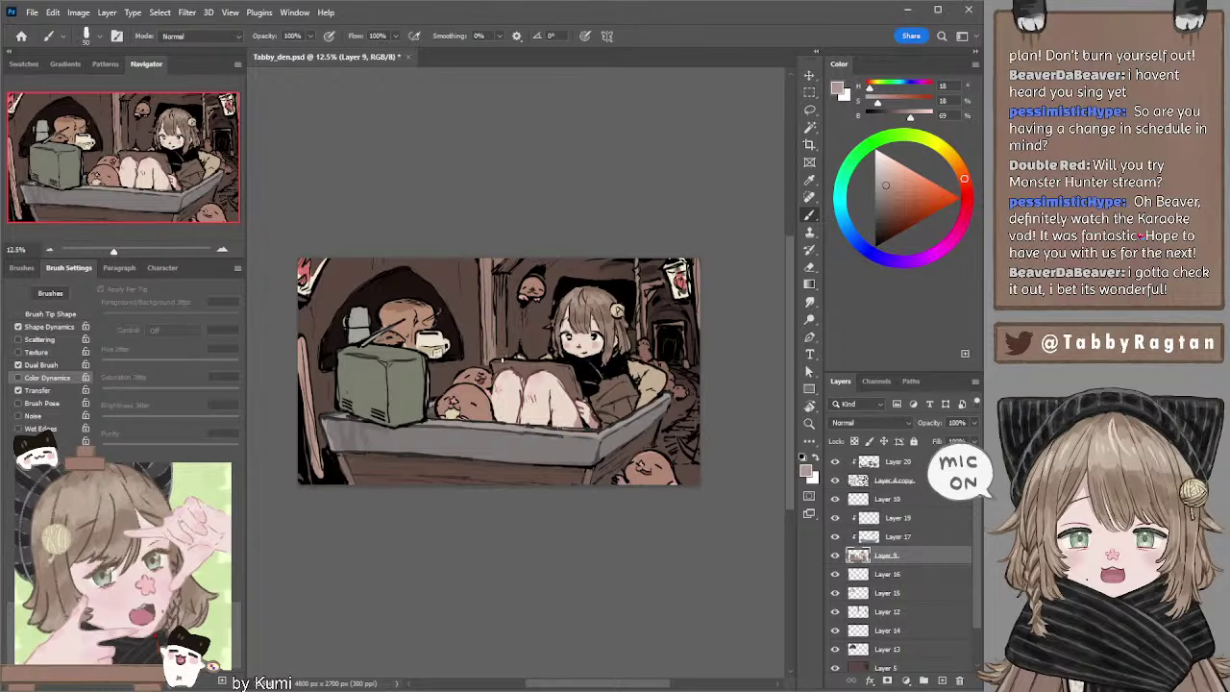
{"action": "mouse_move", "coordinate": [494, 361]}
{"action": "left_mouse_down"}
{"action": "mouse_move", "coordinate": [538, 363]}
{"action": "mouse_move", "coordinate": [494, 365]}
{"action": "left_mouse_up"}
{"action": "key", "text": "alt+bracketleft"}
{"action": "key", "text": "alt+bracketleft"}
{"action": "left_click", "coordinate": [401, 315], "text": "alt"}
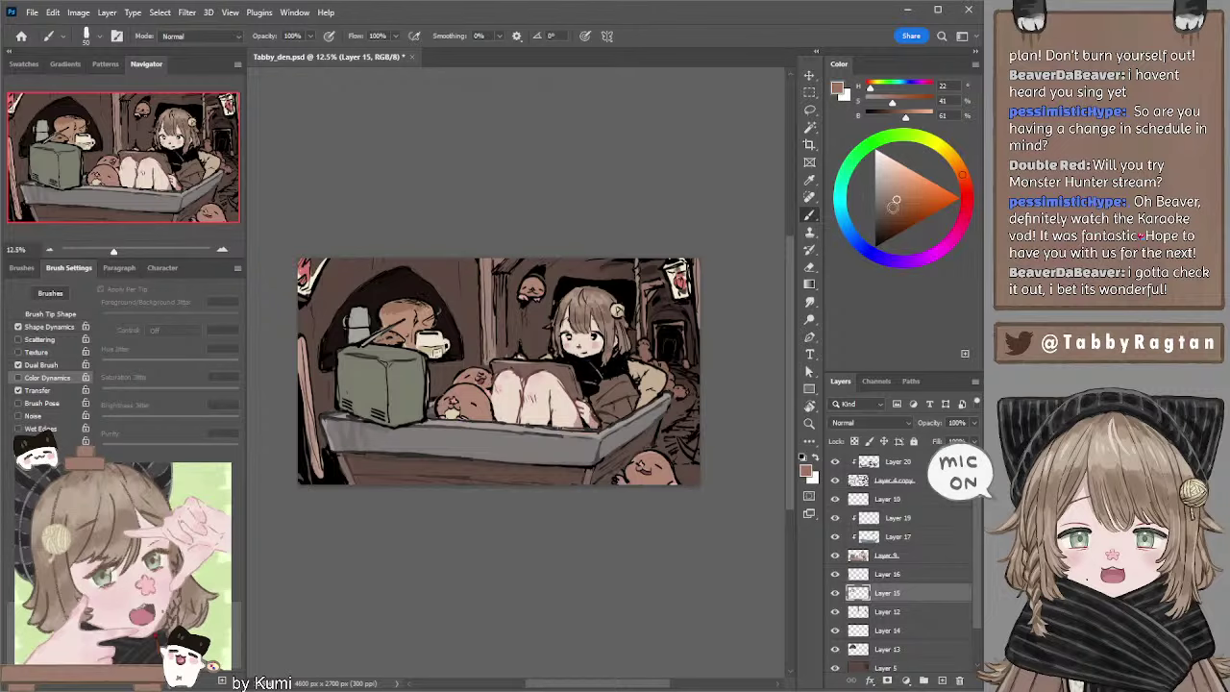
{"action": "left_click", "coordinate": [888, 215]}
{"action": "mouse_move", "coordinate": [403, 354]}
{"action": "left_mouse_down"}
{"action": "mouse_move", "coordinate": [387, 336]}
{"action": "mouse_move", "coordinate": [413, 357]}
{"action": "left_mouse_up"}
Pick a light grey on Layer 17, then make Layer 5 active.
{"action": "left_click", "coordinate": [657, 412], "text": "ctrl"}
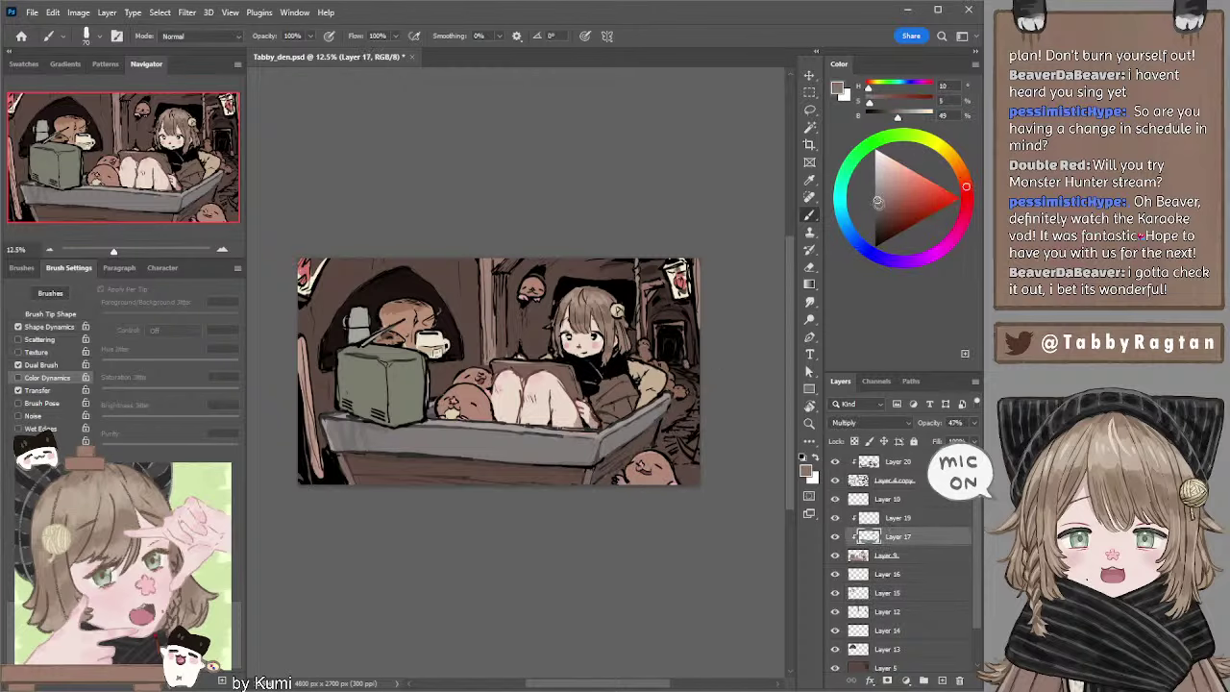
{"action": "left_click_drag", "start_coordinate": [877, 202], "coordinate": [875, 183]}
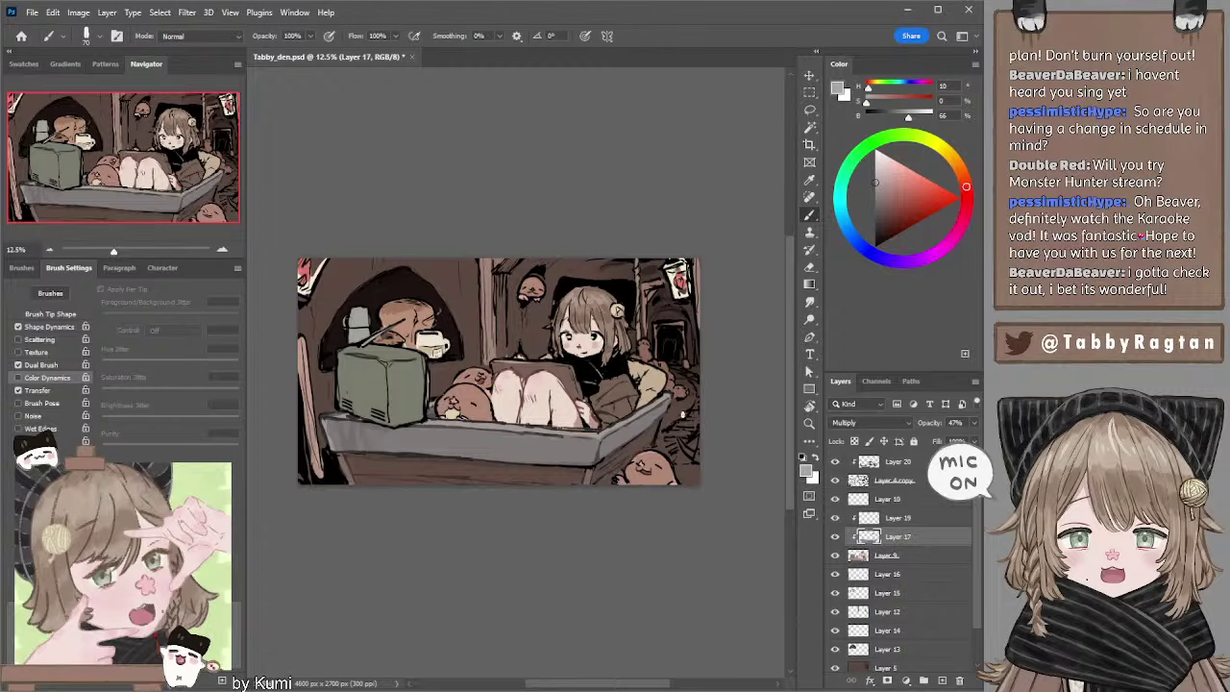
{"action": "left_click", "coordinate": [673, 423], "text": "ctrl"}
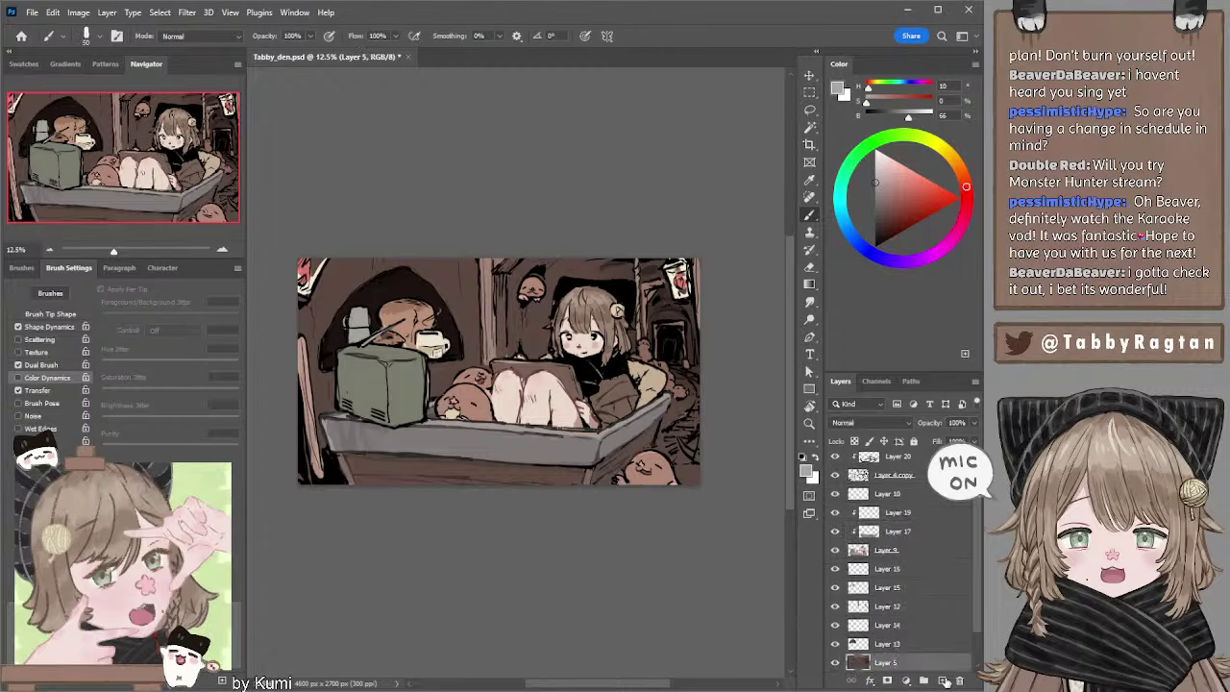
Add Layer 21 above Layer 5, adjust the paint colour and brush size, then select Layer 9.
{"action": "left_click", "coordinate": [944, 681]}
{"action": "left_click_drag", "start_coordinate": [875, 182], "coordinate": [874, 194]}
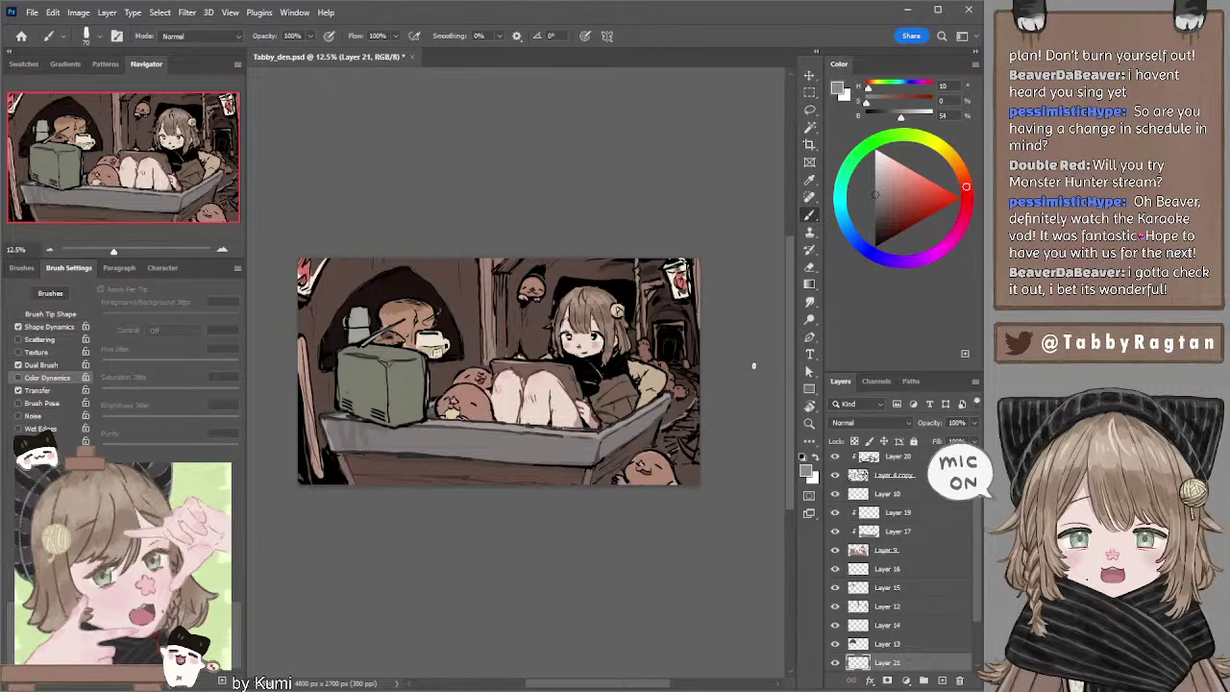
{"action": "left_click", "coordinate": [693, 373], "text": "alt"}
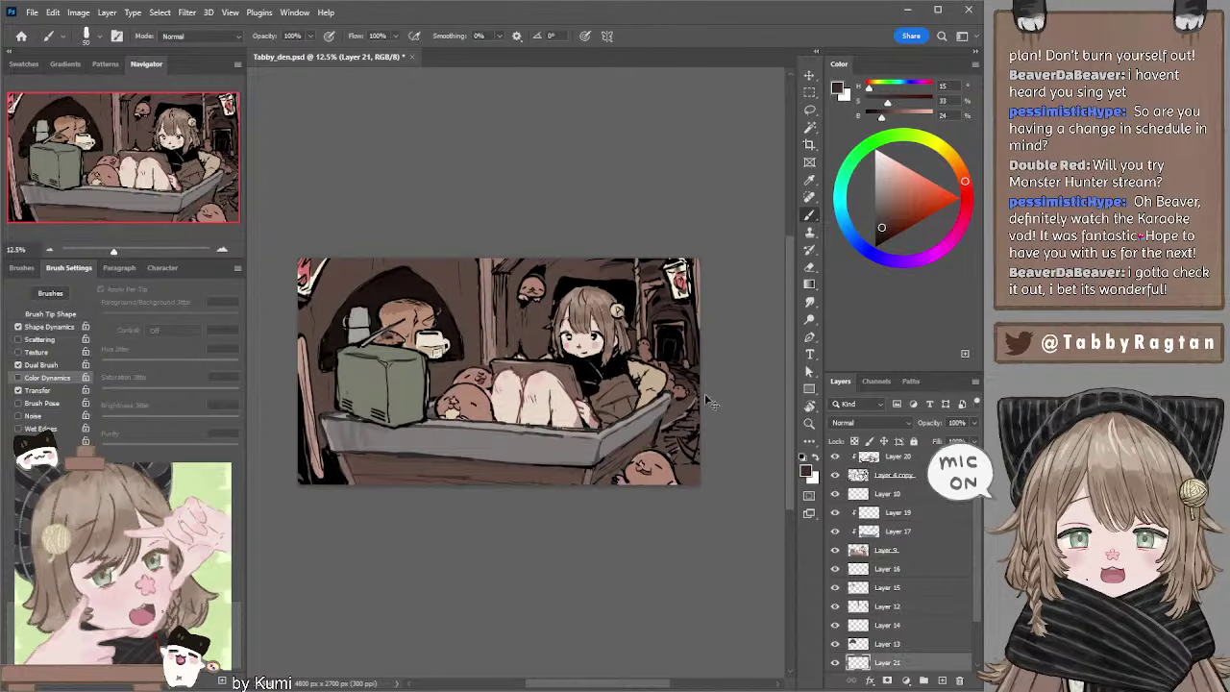
{"action": "left_click", "coordinate": [880, 233]}
{"action": "key", "text": "bracketright"}
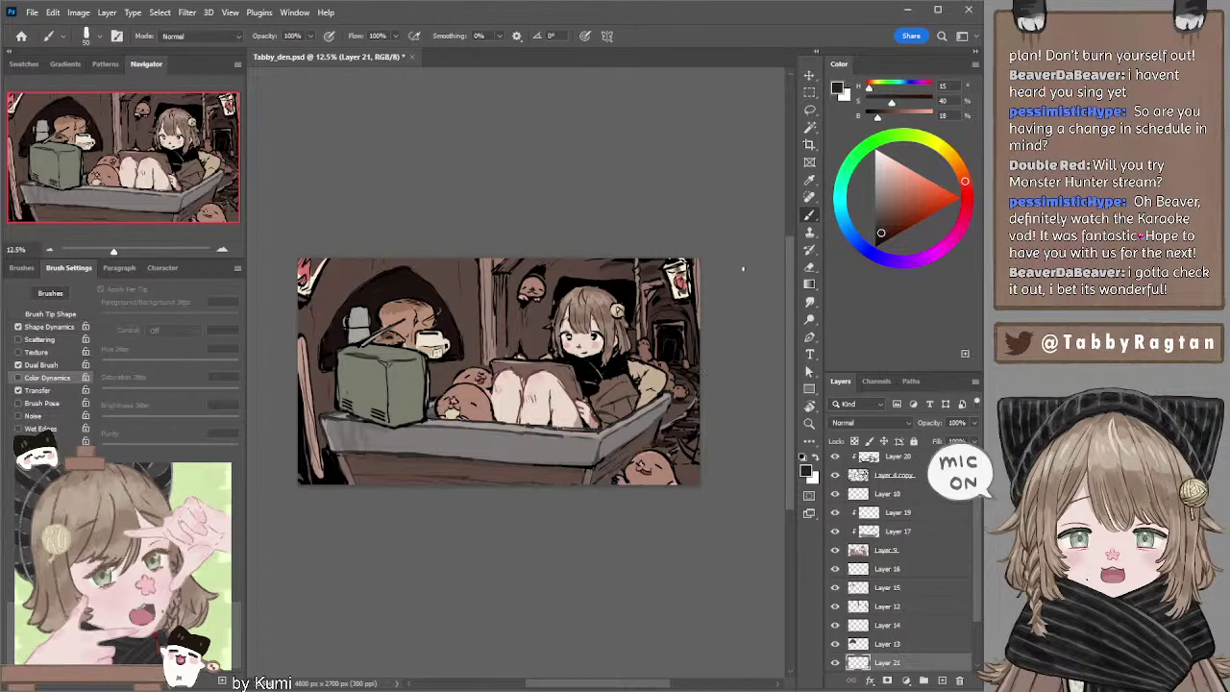
{"action": "left_click", "coordinate": [544, 384], "text": "ctrl"}
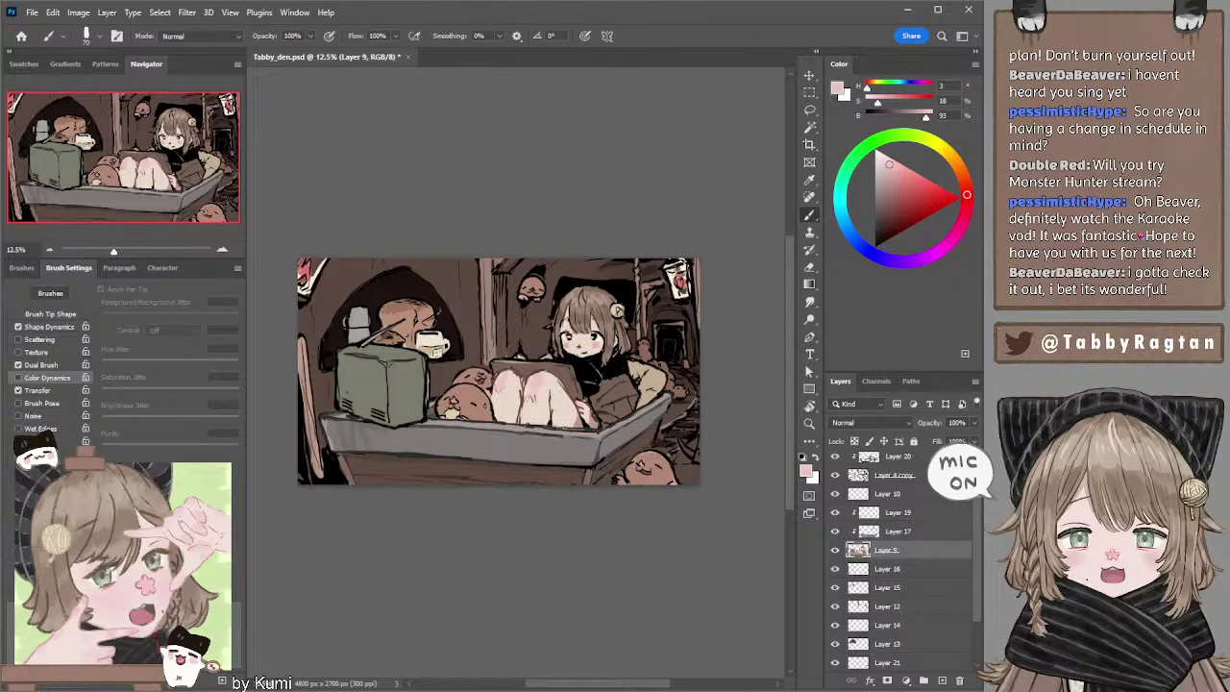
Add a new layer clipped to Layer 19 and set its blend mode to Overlay.
{"action": "left_click", "coordinate": [882, 514]}
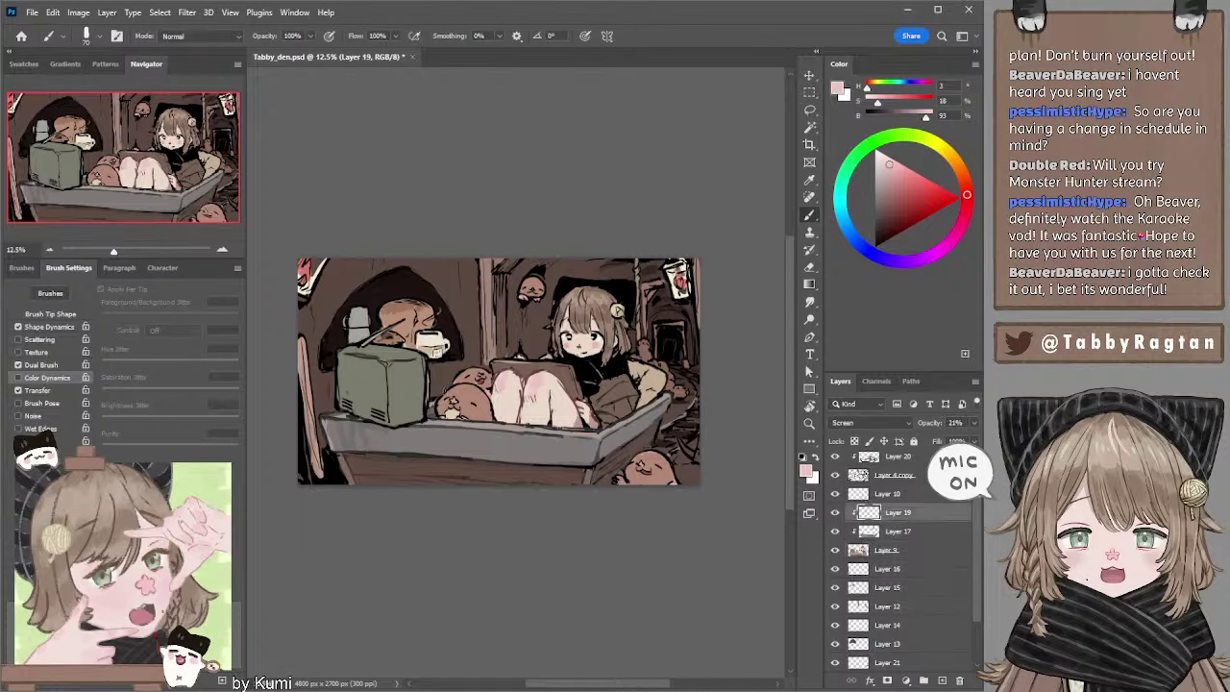
{"action": "scroll", "coordinate": [894, 523], "scroll_direction": "up", "scroll_amount": 1}
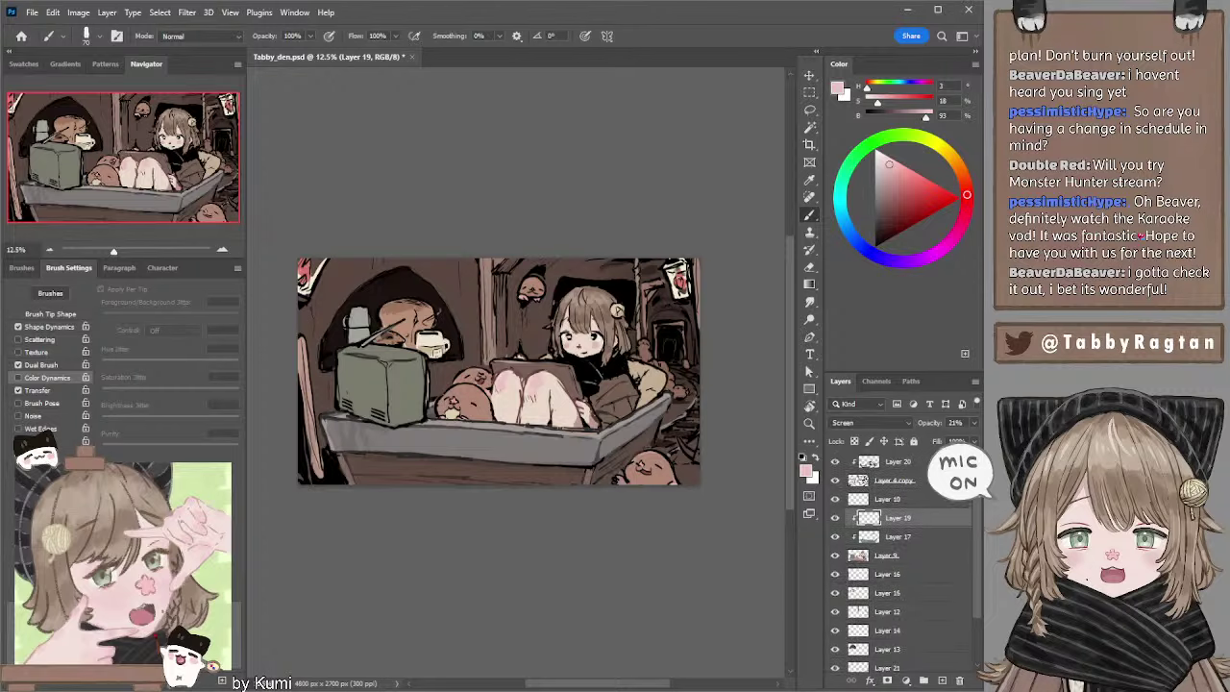
{"action": "left_click", "coordinate": [834, 556]}
{"action": "left_click", "coordinate": [834, 556]}
{"action": "left_click", "coordinate": [941, 679]}
{"action": "left_click", "coordinate": [872, 525], "text": "alt"}
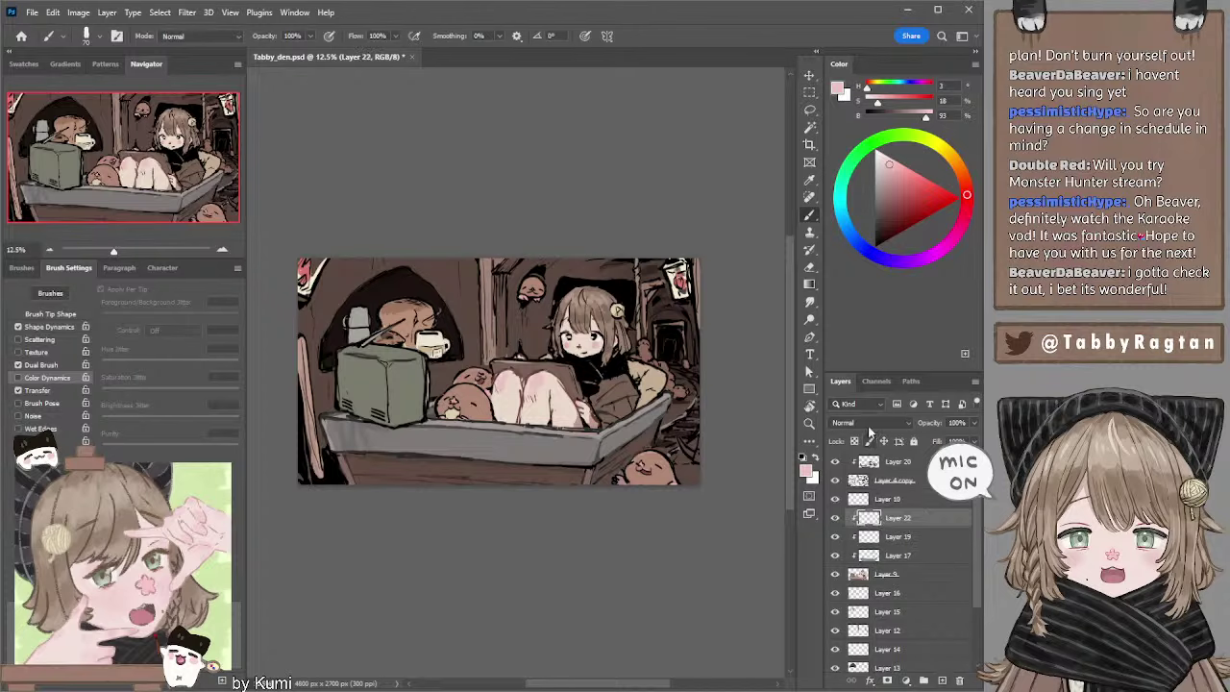
{"action": "scroll", "coordinate": [869, 425], "scroll_direction": "down", "scroll_amount": 6}
{"action": "key", "text": "Down"}
{"action": "key", "text": "Down"}
{"action": "key", "text": "Down"}
{"action": "key", "text": "Down"}
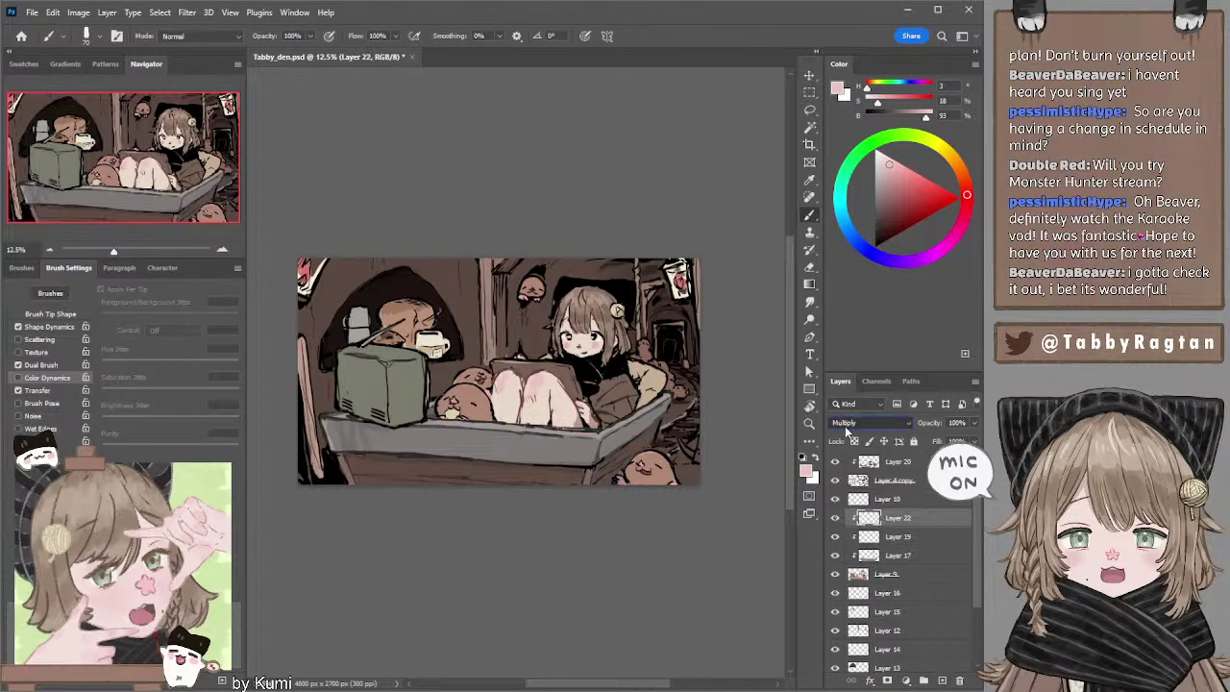
{"action": "key", "text": "Down"}
{"action": "key", "text": "Down"}
{"action": "key", "text": "Down"}
{"action": "key", "text": "Up"}
{"action": "key", "text": "Return"}
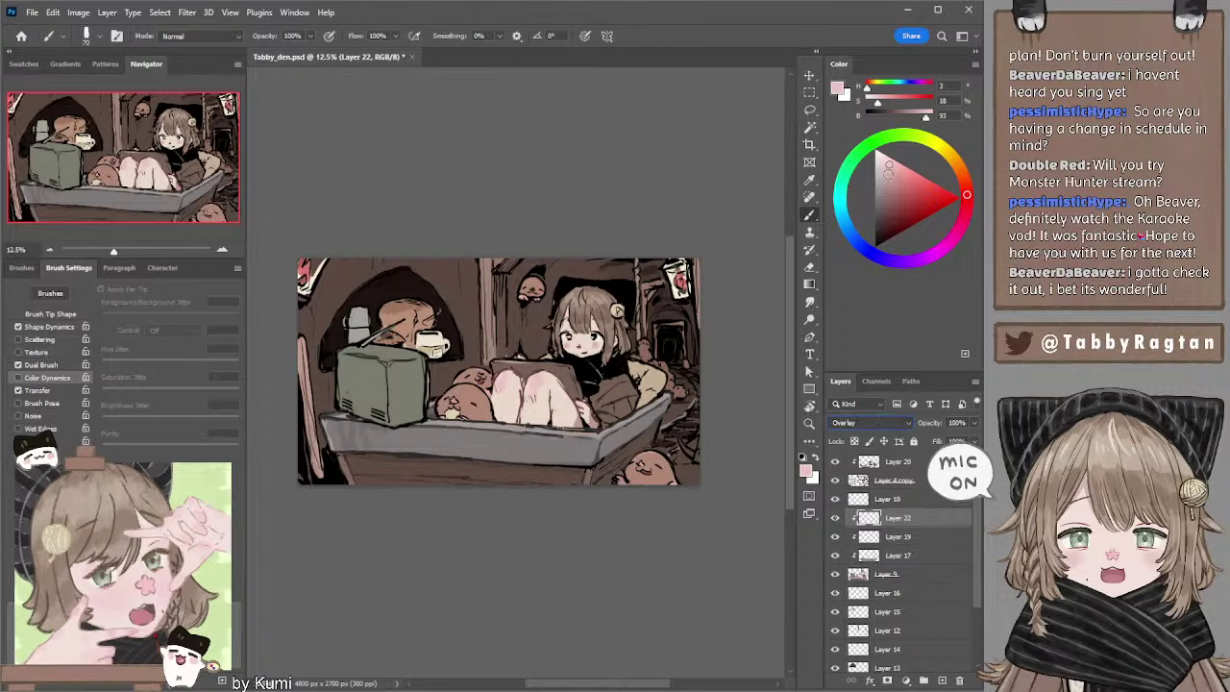
Set the layer to 50% opacity and brighten the creature beside the TV with pale blue.
{"action": "left_click", "coordinate": [840, 187]}
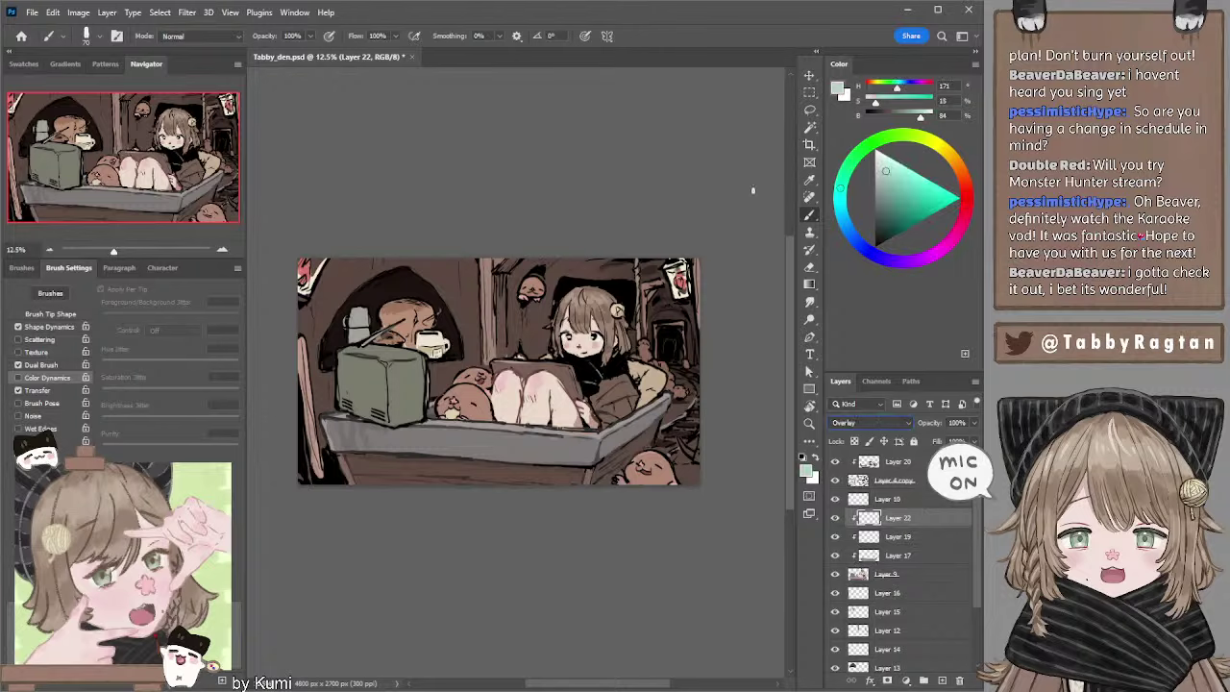
{"action": "left_click", "coordinate": [838, 205]}
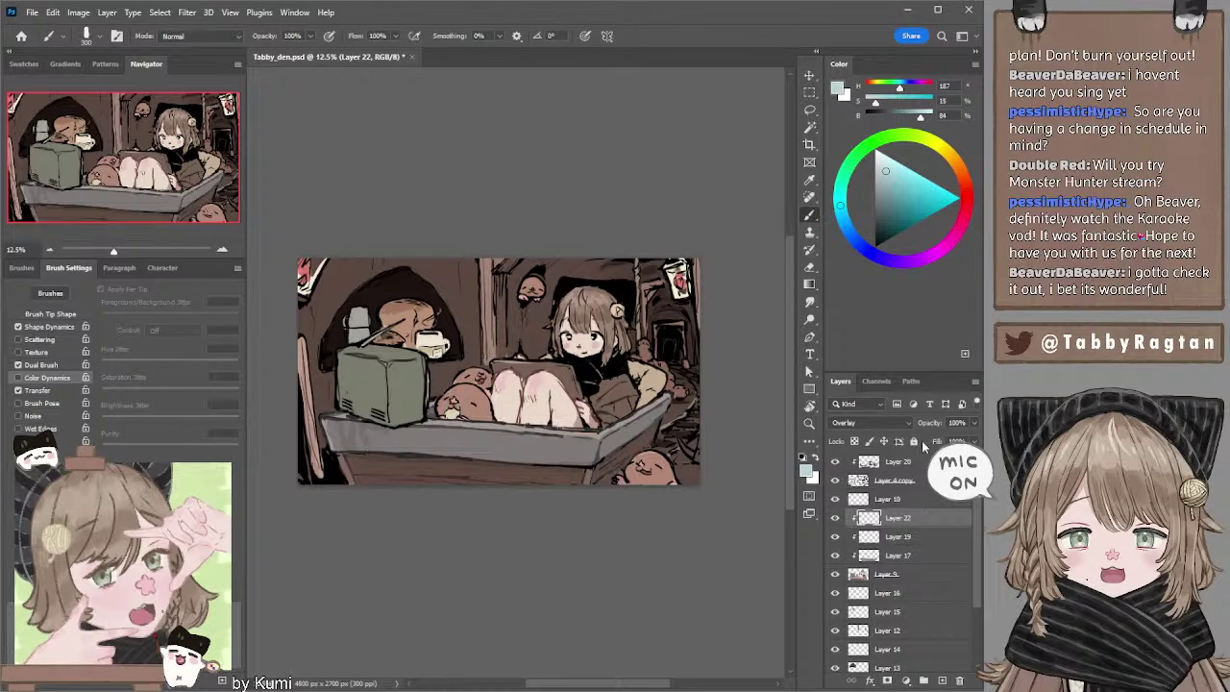
{"action": "left_click_drag", "start_coordinate": [975, 422], "coordinate": [930, 442]}
{"action": "left_click", "coordinate": [849, 233]}
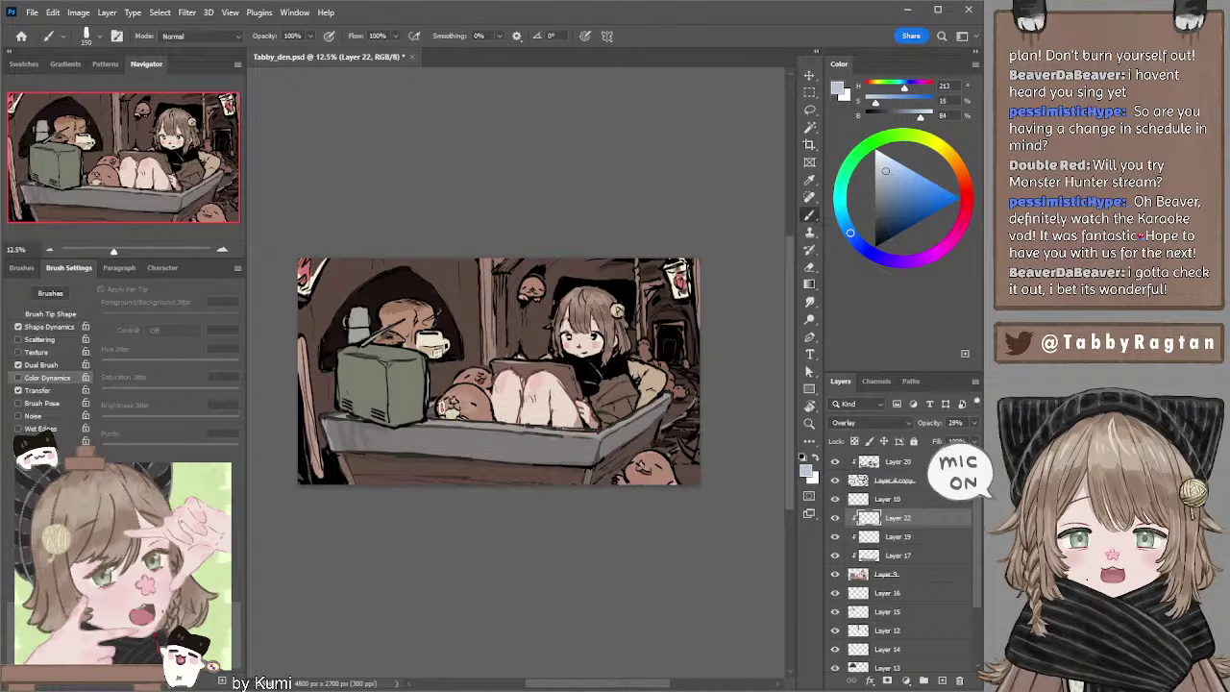
{"action": "key", "text": "bracketleft"}
{"action": "key", "text": "bracketleft"}
{"action": "left_click_drag", "start_coordinate": [973, 422], "coordinate": [946, 440]}
{"action": "mouse_move", "coordinate": [466, 403]}
{"action": "left_mouse_down"}
{"action": "mouse_move", "coordinate": [447, 409]}
{"action": "mouse_move", "coordinate": [458, 396]}
{"action": "left_mouse_up"}
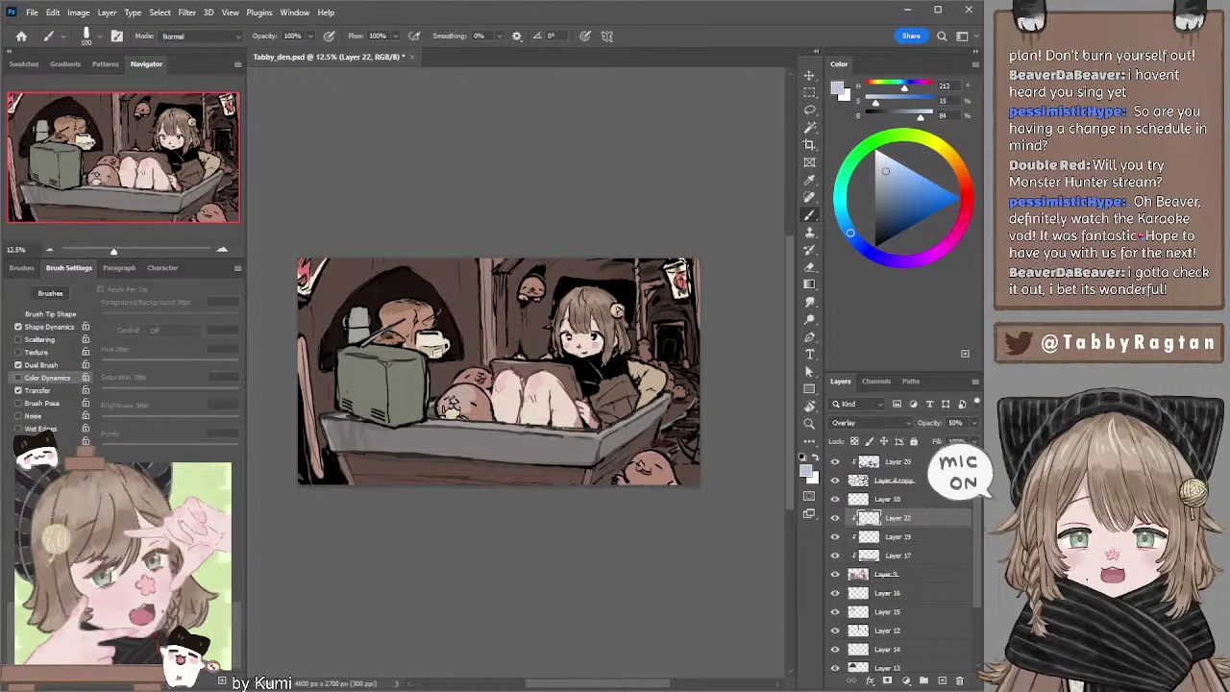
{"action": "key", "text": "e"}
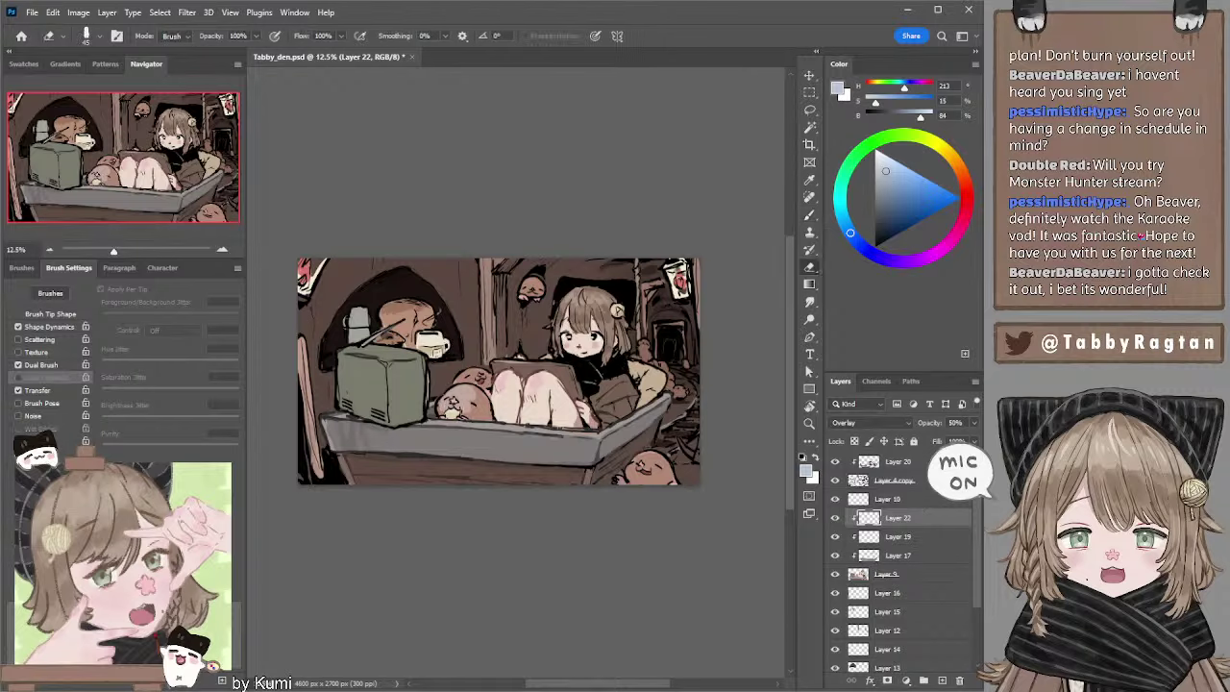
Paint a light overlay stroke along the girl's knees with a size-100 brush.
{"action": "key", "text": "b"}
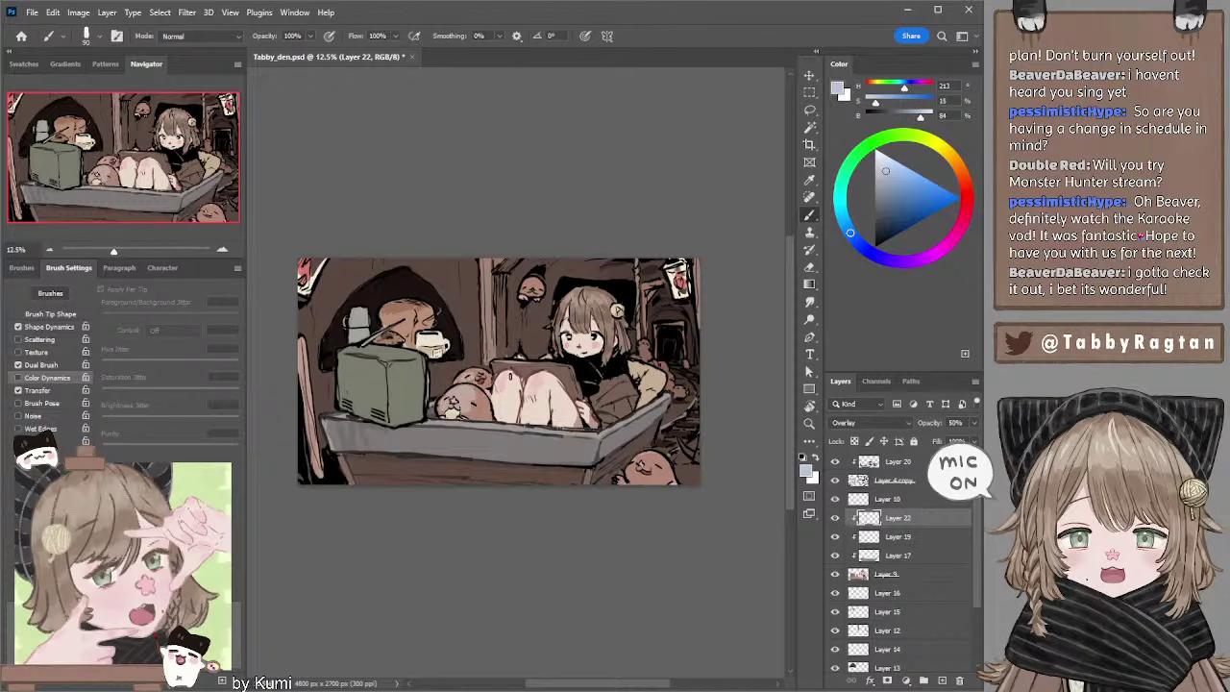
{"action": "key", "text": "bracketright"}
{"action": "key", "text": "bracketright"}
{"action": "key", "text": "bracketleft"}
{"action": "mouse_move", "coordinate": [494, 368]}
{"action": "left_mouse_down"}
{"action": "mouse_move", "coordinate": [546, 367]}
{"action": "mouse_move", "coordinate": [573, 384]}
{"action": "left_mouse_up"}
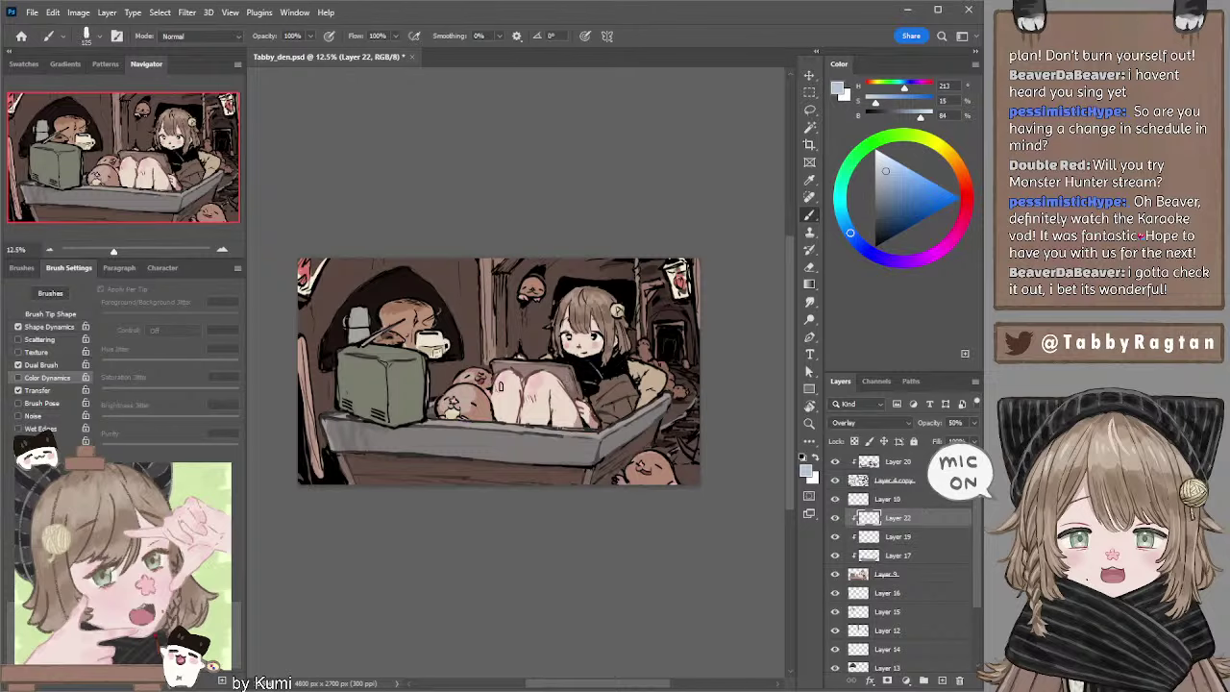
Paint light overlay strokes over the girl's lap at brush size 150, then select Layer 9.
{"action": "key", "text": "bracketright"}
{"action": "key", "text": "bracketright"}
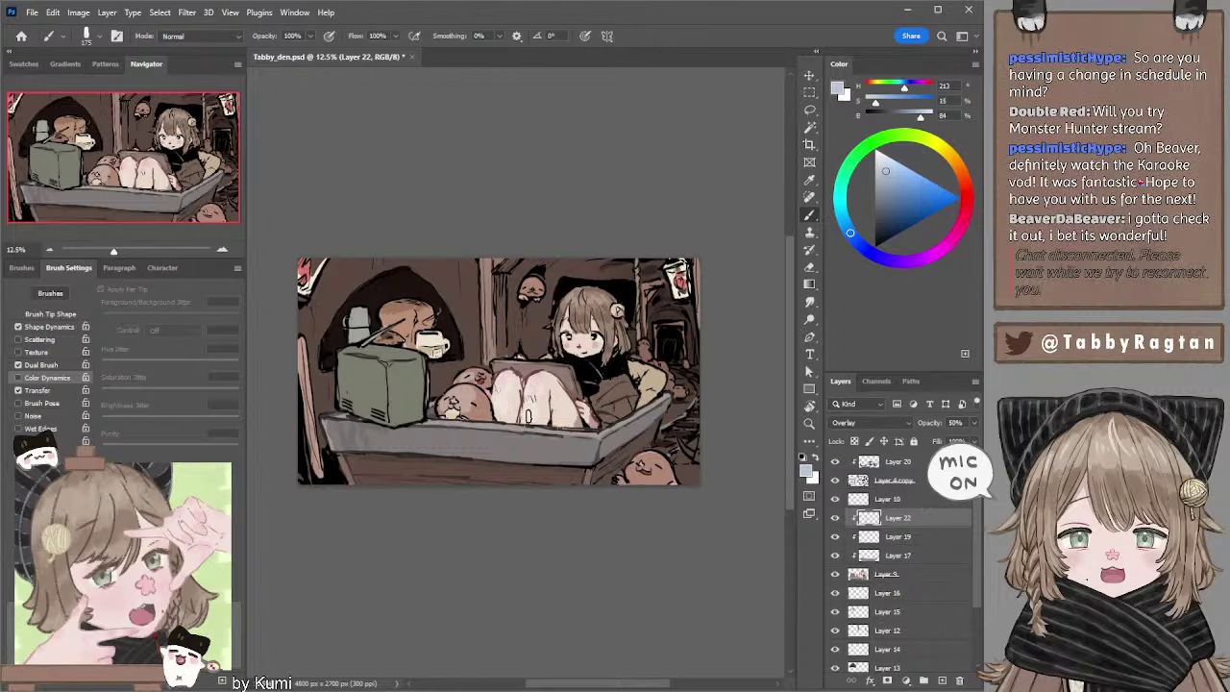
{"action": "key", "text": "bracketleft"}
{"action": "key", "text": "bracketleft"}
{"action": "key", "text": "bracketright"}
{"action": "key", "text": "bracketright"}
{"action": "key", "text": "bracketleft"}
{"action": "key", "text": "bracketleft"}
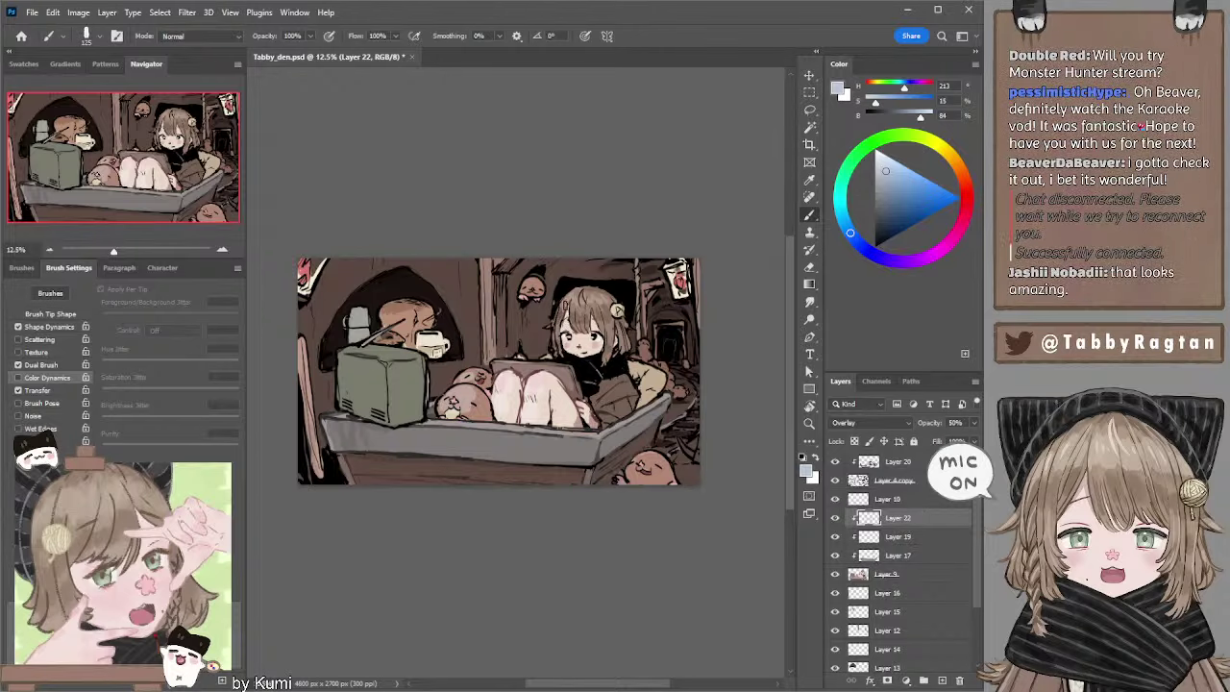
{"action": "key", "text": "bracketright"}
{"action": "key", "text": "bracketright"}
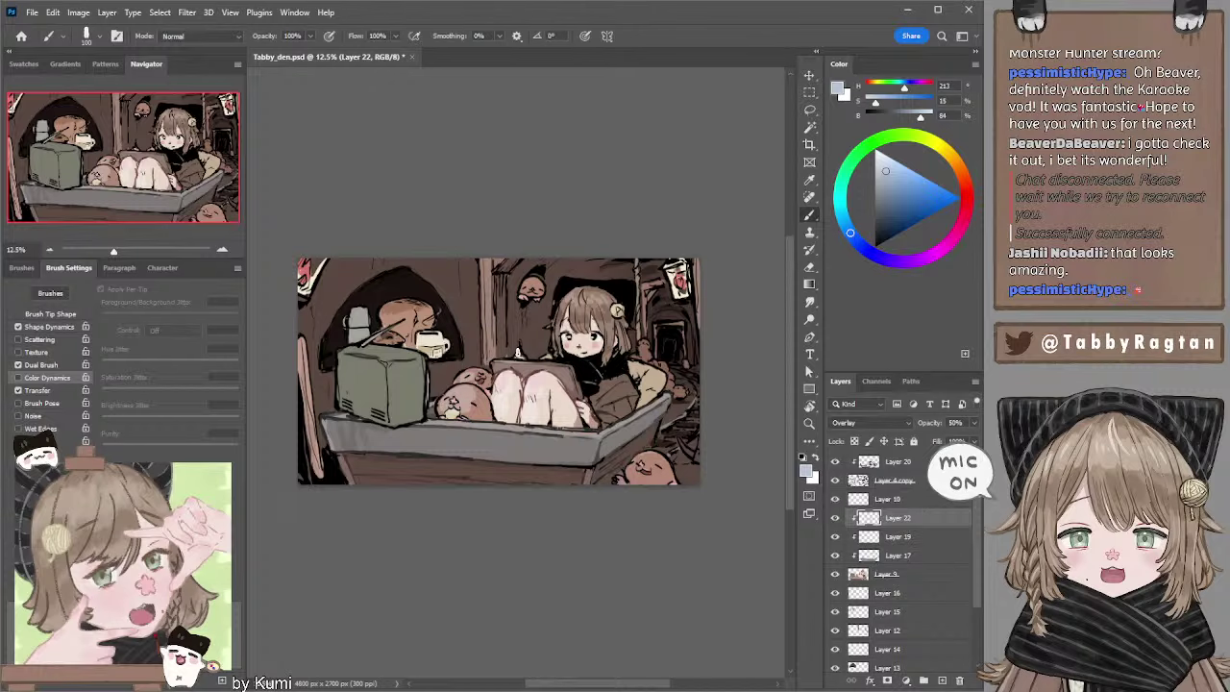
{"action": "key", "text": "bracketleft"}
{"action": "key", "text": "bracketright"}
{"action": "key", "text": "bracketright"}
{"action": "key", "text": "bracketright"}
{"action": "key", "text": "bracketleft"}
{"action": "left_click_drag", "start_coordinate": [609, 387], "coordinate": [621, 403]}
{"action": "key", "text": "bracketleft"}
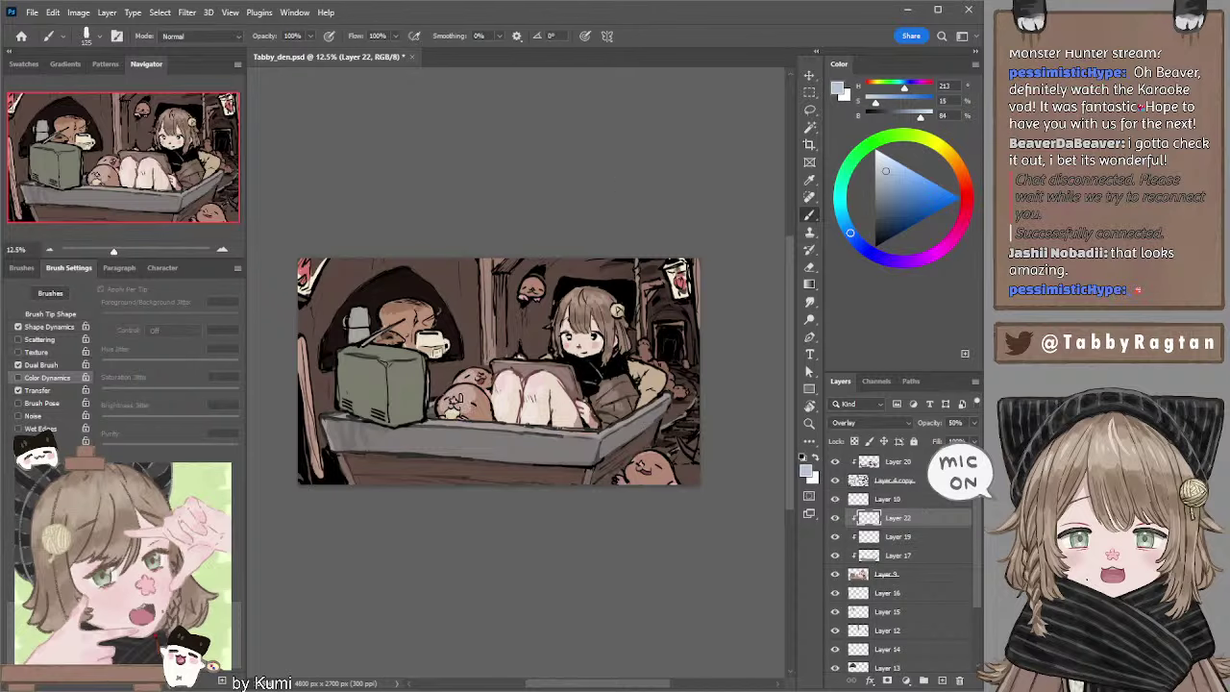
{"action": "key", "text": "e"}
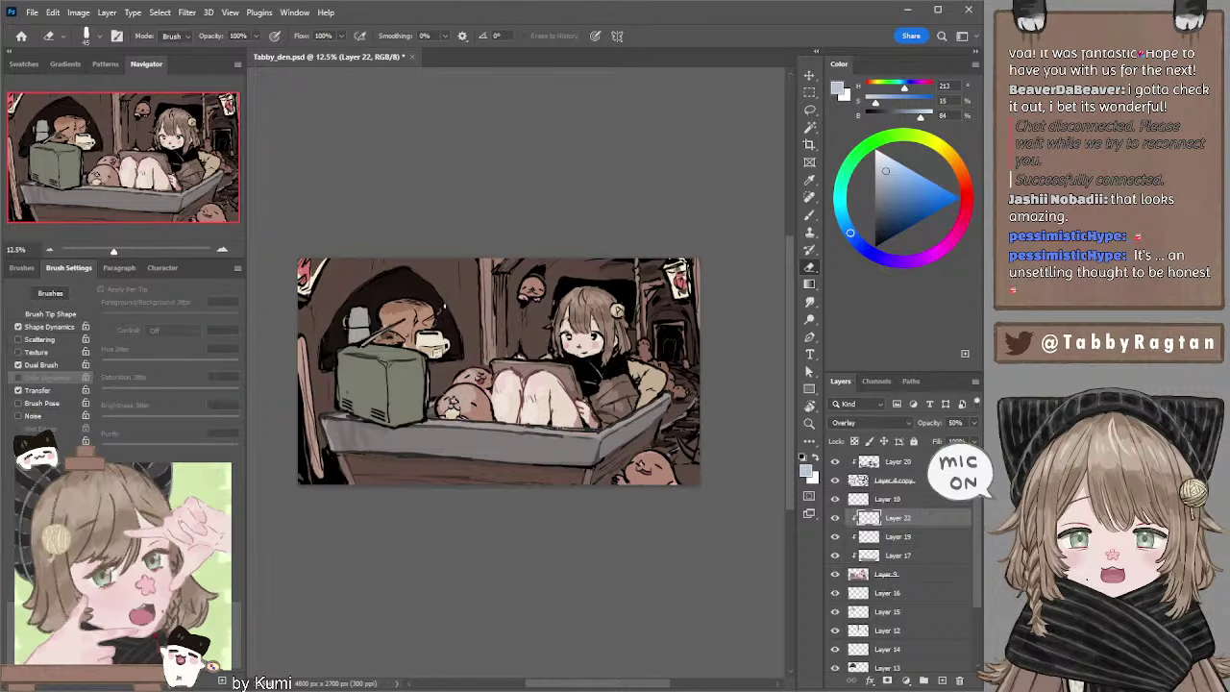
{"action": "left_click", "coordinate": [431, 393], "text": "ctrl"}
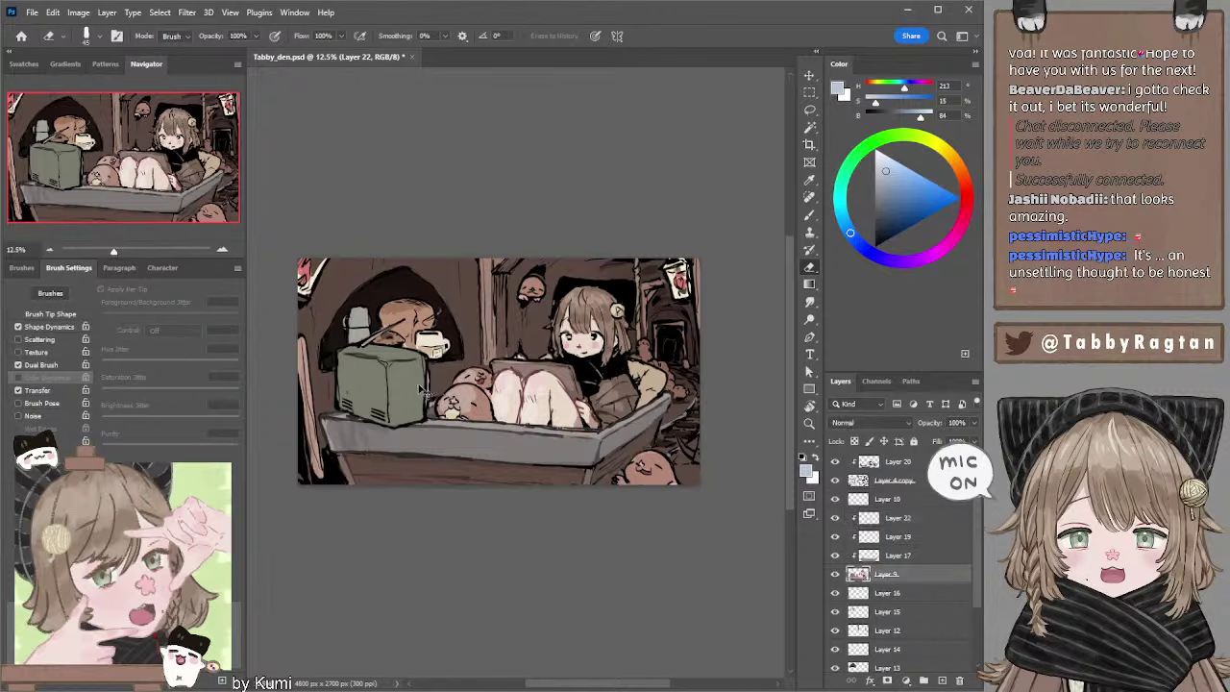
Compare Layers 9 and 16 by toggling visibility, then add a new Layer 23 above Layer 22.
{"action": "left_click", "coordinate": [835, 575]}
{"action": "left_click", "coordinate": [834, 593]}
{"action": "left_click", "coordinate": [835, 593]}
{"action": "left_click", "coordinate": [857, 595]}
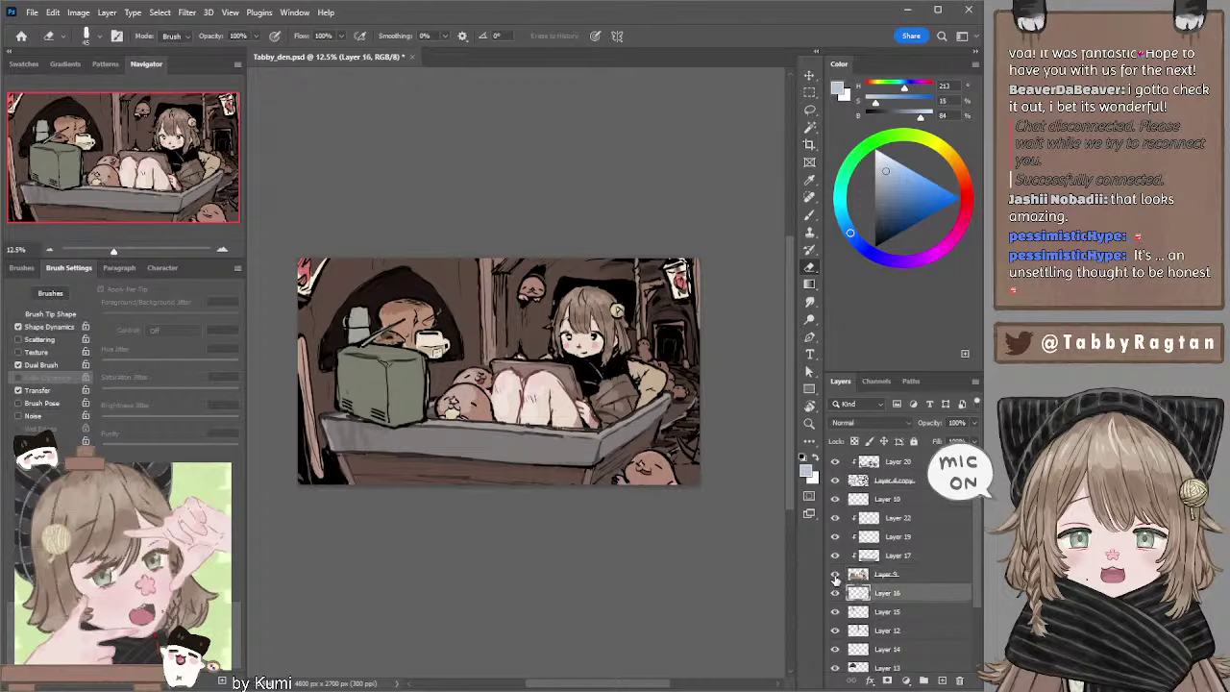
{"action": "left_click", "coordinate": [835, 574]}
{"action": "key", "text": "alt+bracketright"}
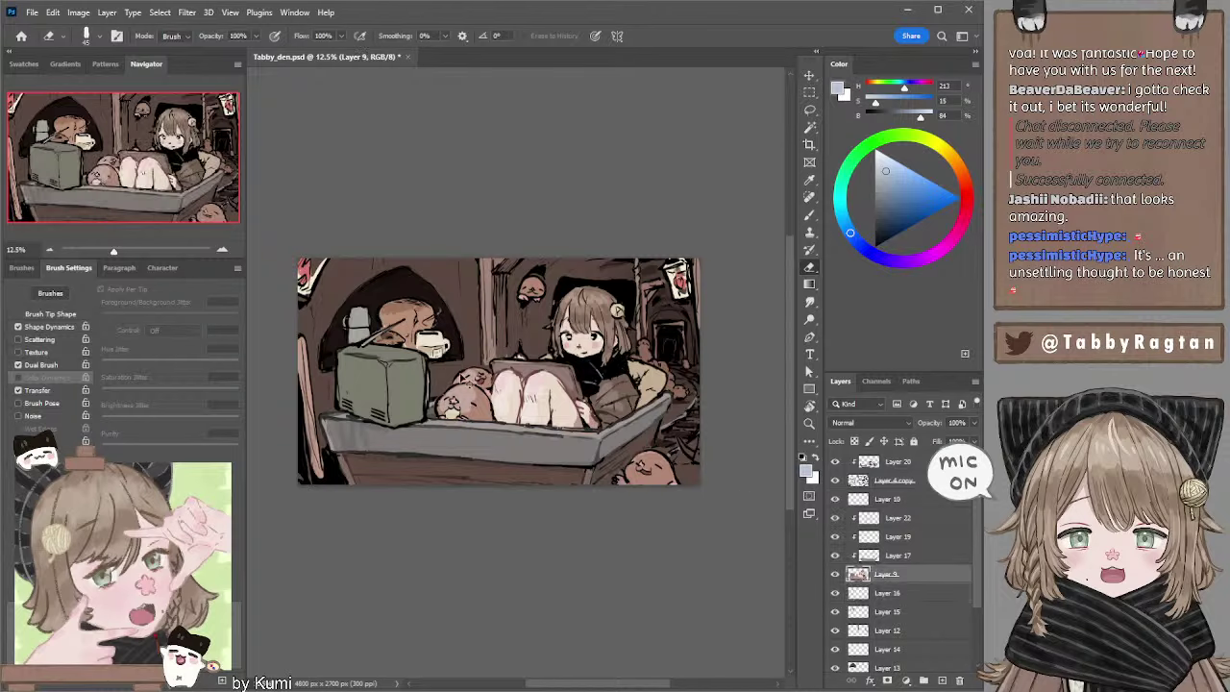
{"action": "left_click", "coordinate": [877, 521]}
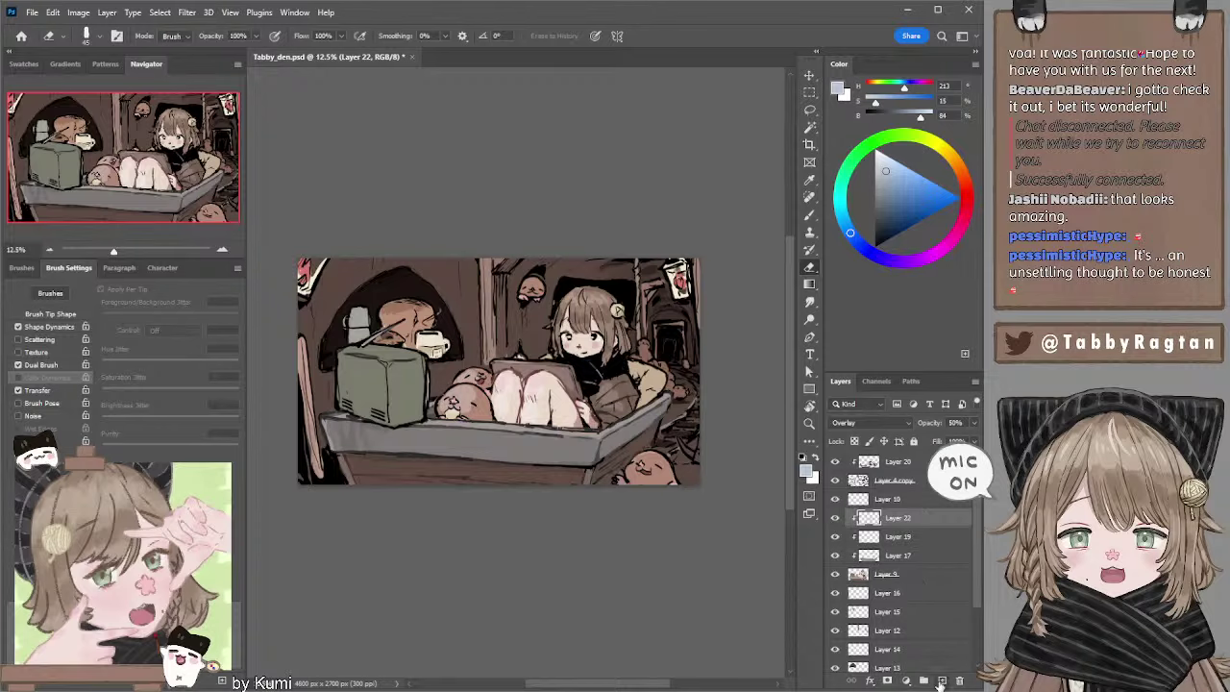
{"action": "left_click", "coordinate": [941, 680]}
{"action": "left_click", "coordinate": [810, 112]}
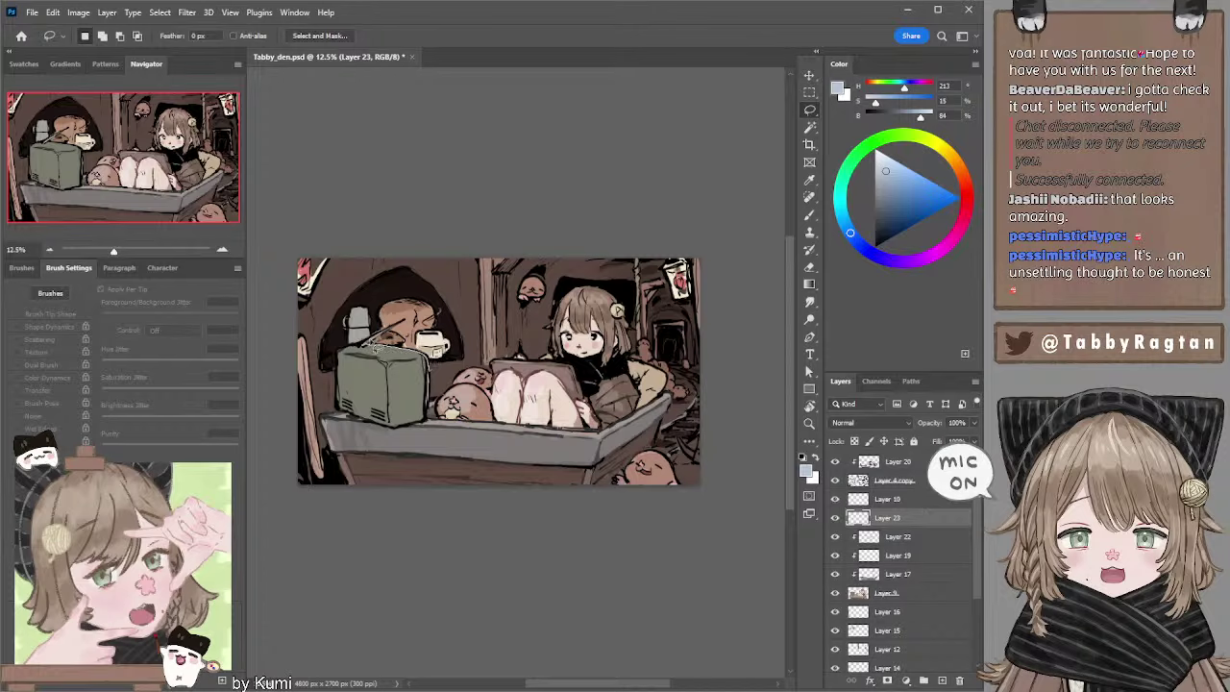
{"action": "mouse_move", "coordinate": [374, 348]}
{"action": "left_mouse_down"}
{"action": "mouse_move", "coordinate": [459, 437]}
{"action": "mouse_move", "coordinate": [439, 359]}
{"action": "mouse_move", "coordinate": [382, 346]}
{"action": "left_mouse_up"}
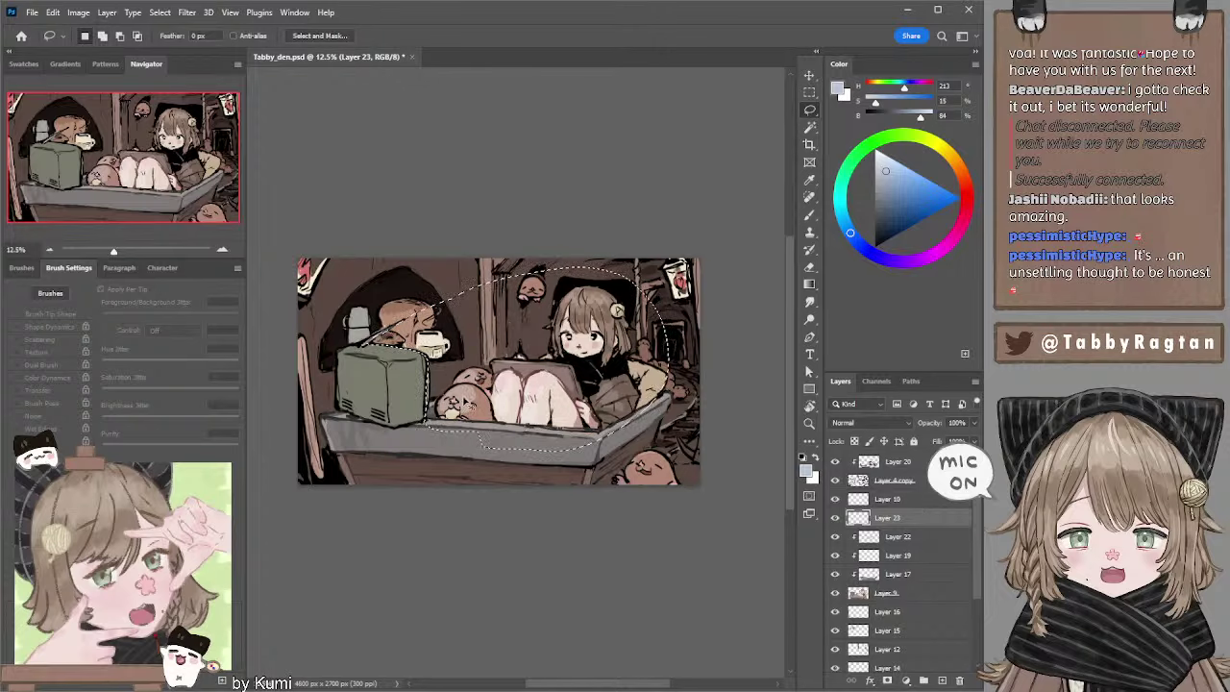
{"action": "mouse_move", "coordinate": [464, 402]}
{"action": "left_mouse_down"}
{"action": "mouse_move", "coordinate": [446, 314]}
{"action": "mouse_move", "coordinate": [582, 437]}
{"action": "mouse_move", "coordinate": [510, 437]}
{"action": "left_mouse_up"}
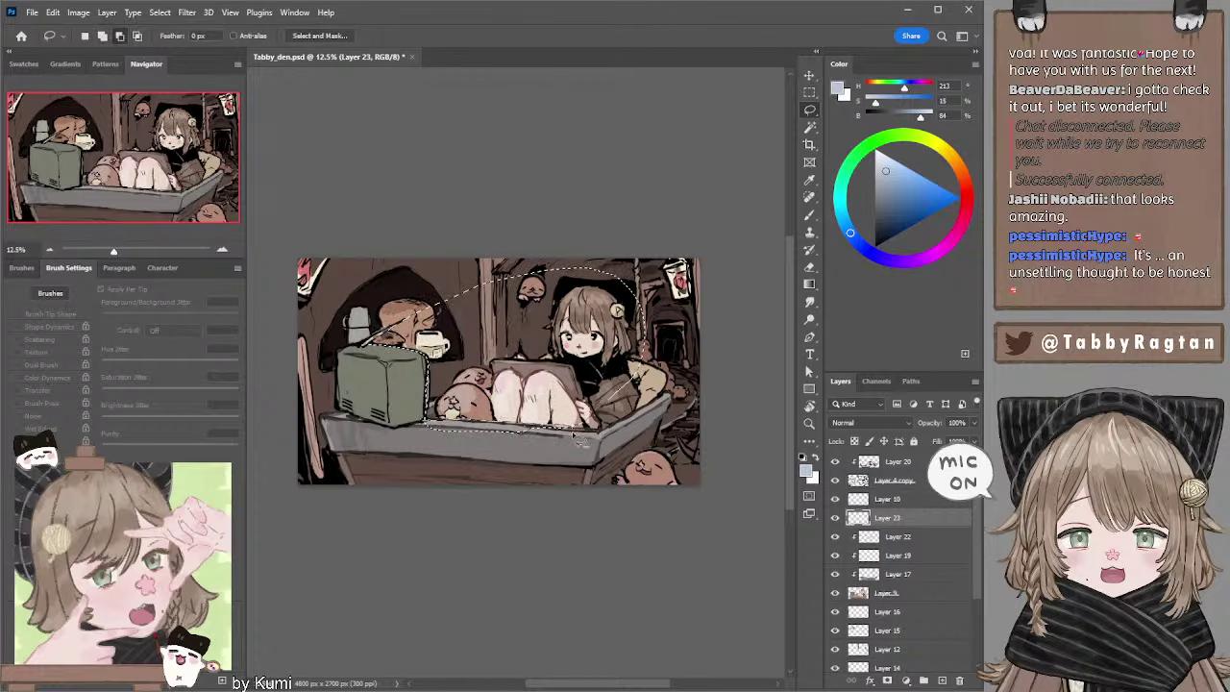
{"action": "mouse_move", "coordinate": [422, 424]}
{"action": "left_mouse_down"}
{"action": "mouse_move", "coordinate": [544, 433]}
{"action": "mouse_move", "coordinate": [452, 432]}
{"action": "left_mouse_up"}
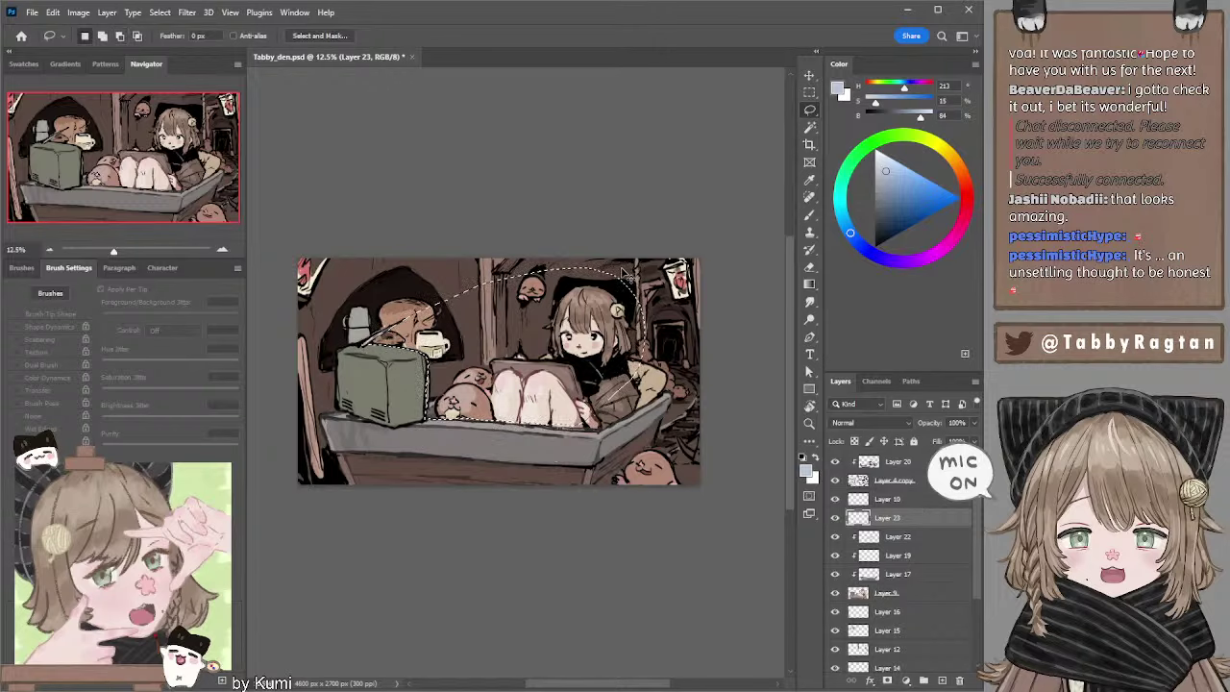
{"action": "key", "text": "ctrl+d"}
{"action": "key", "text": "b"}
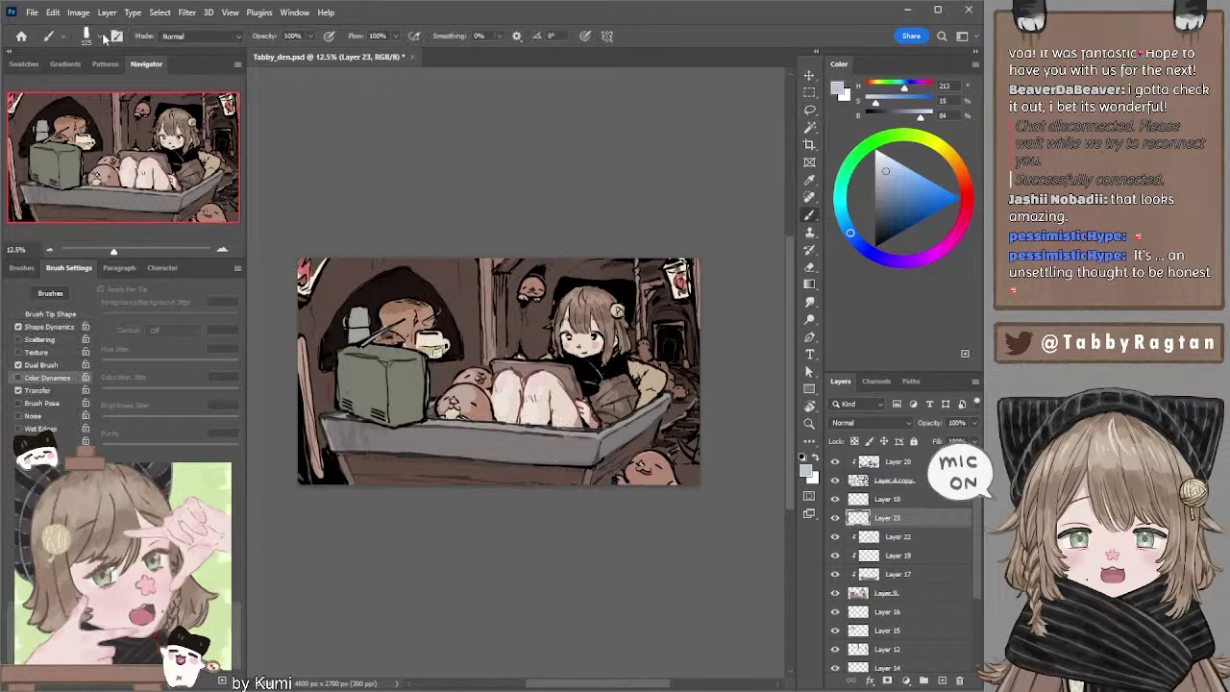
Choose a different brush preset, darken the colour, and dab a large soft spot on the creature.
{"action": "key", "text": "period"}
{"action": "scroll", "coordinate": [861, 423], "scroll_direction": "down", "scroll_amount": 7}
{"action": "scroll", "coordinate": [852, 429], "scroll_direction": "down", "scroll_amount": 2}
{"action": "scroll", "coordinate": [851, 429], "scroll_direction": "down", "scroll_amount": 1}
{"action": "scroll", "coordinate": [851, 429], "scroll_direction": "down", "scroll_amount": 1}
{"action": "left_click", "coordinate": [884, 174]}
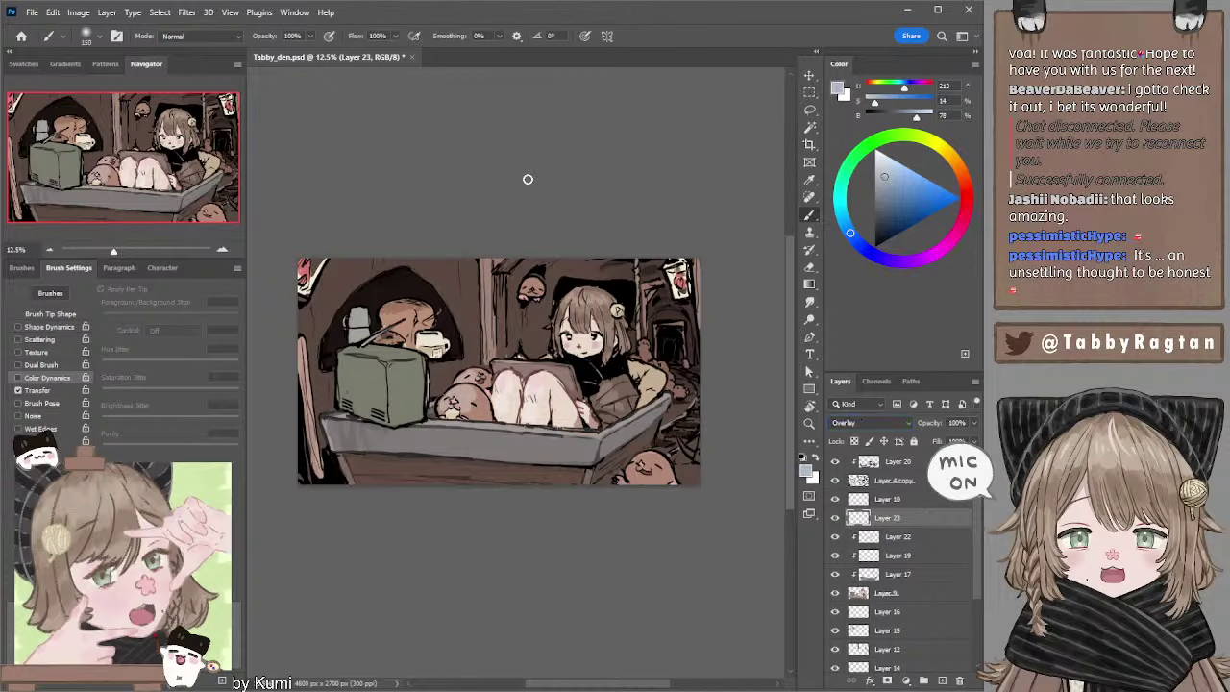
{"action": "key", "text": "bracketright"}
{"action": "key", "text": "bracketright"}
{"action": "key", "text": "bracketright"}
{"action": "left_click", "coordinate": [451, 407]}
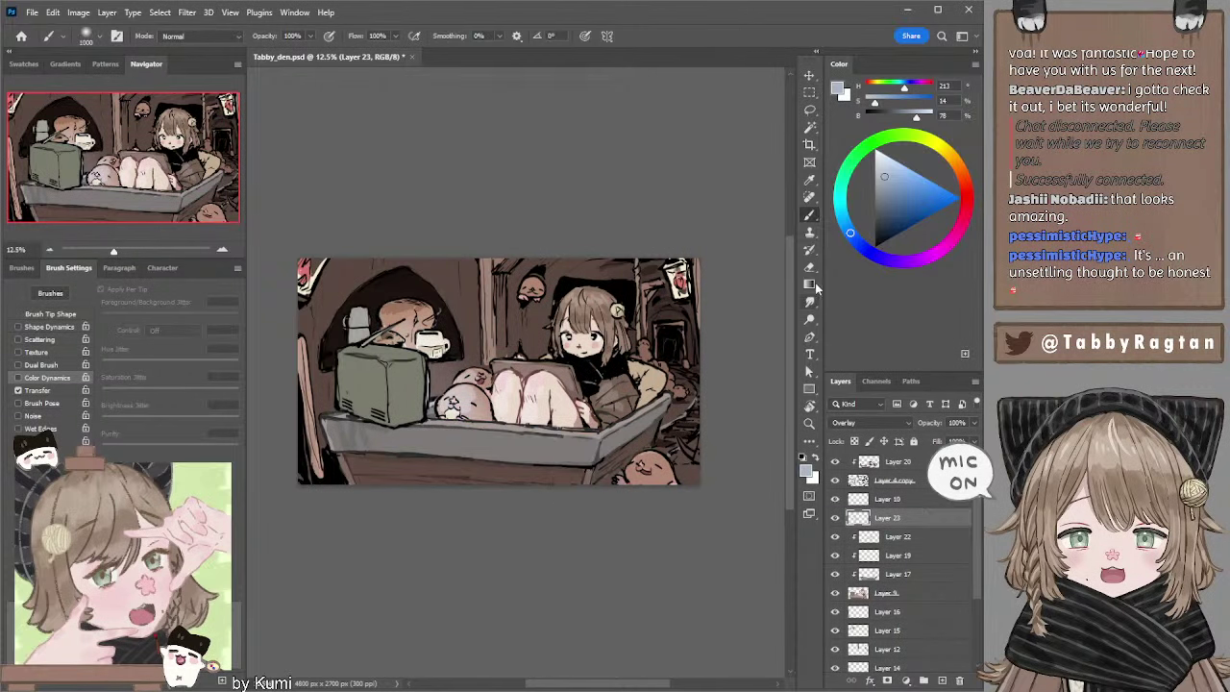
{"action": "key", "text": "bracketleft"}
{"action": "key", "text": "bracketleft"}
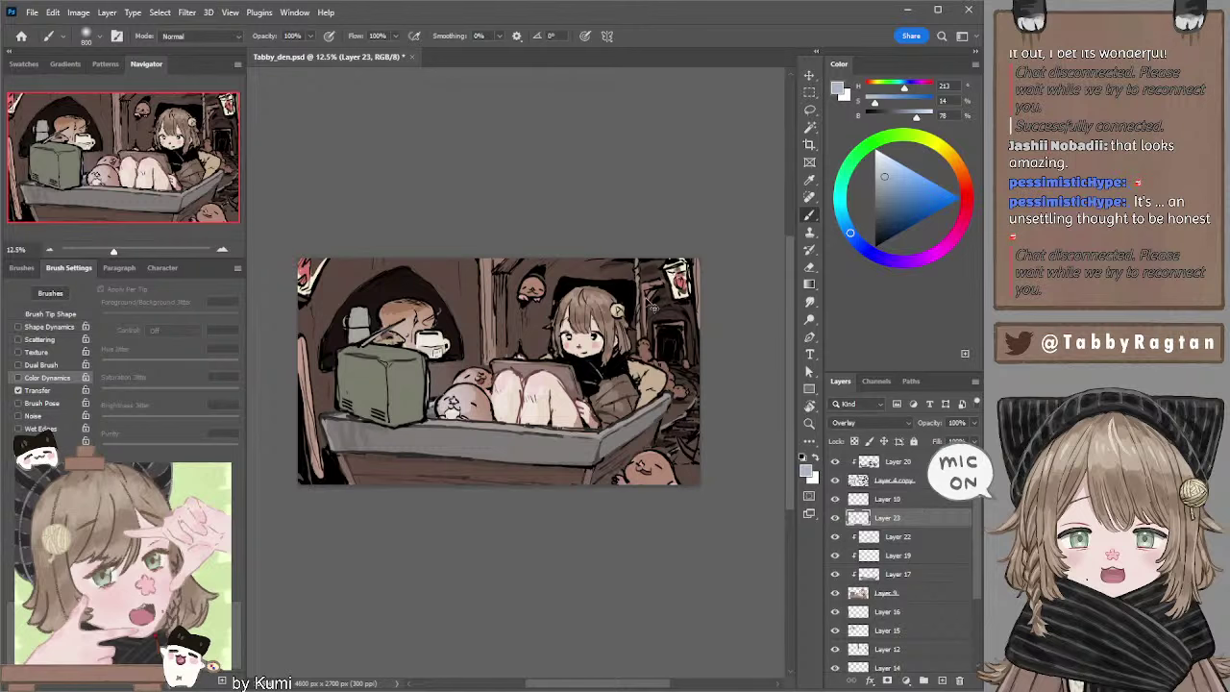
{"action": "key", "text": "bracketleft"}
{"action": "key", "text": "bracketleft"}
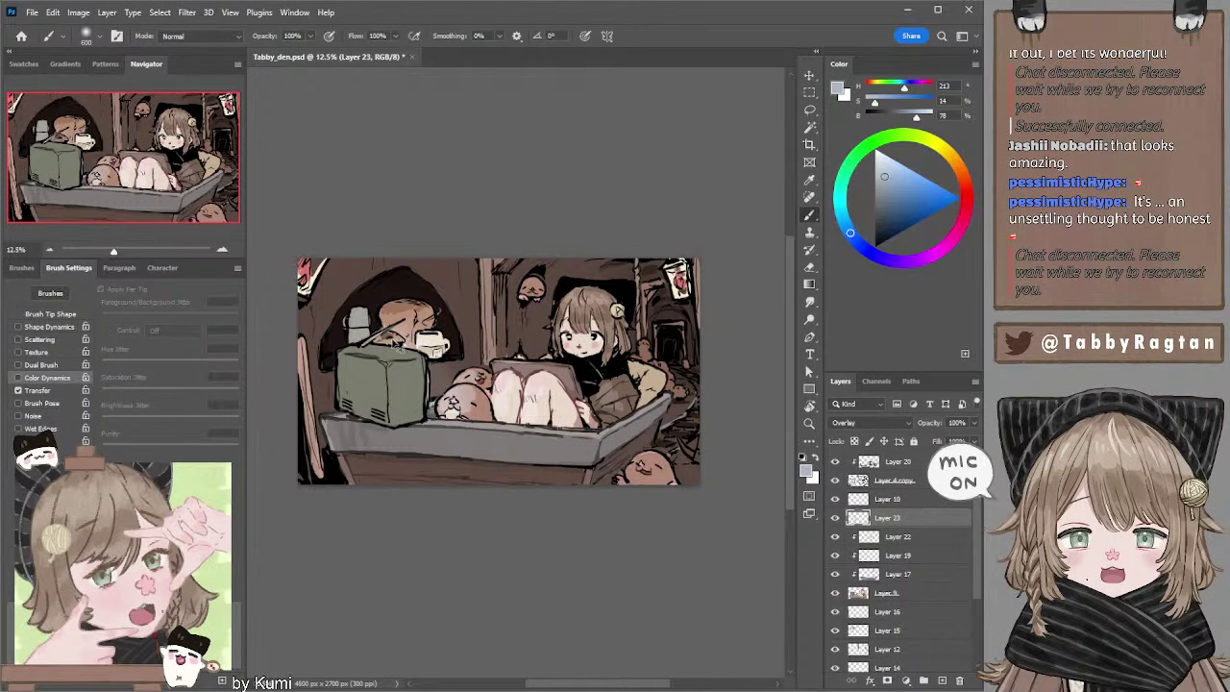
Darken the area behind the TV and around the creature with broad strokes.
{"action": "key", "text": "bracketright"}
{"action": "key", "text": "bracketright"}
{"action": "key", "text": "bracketright"}
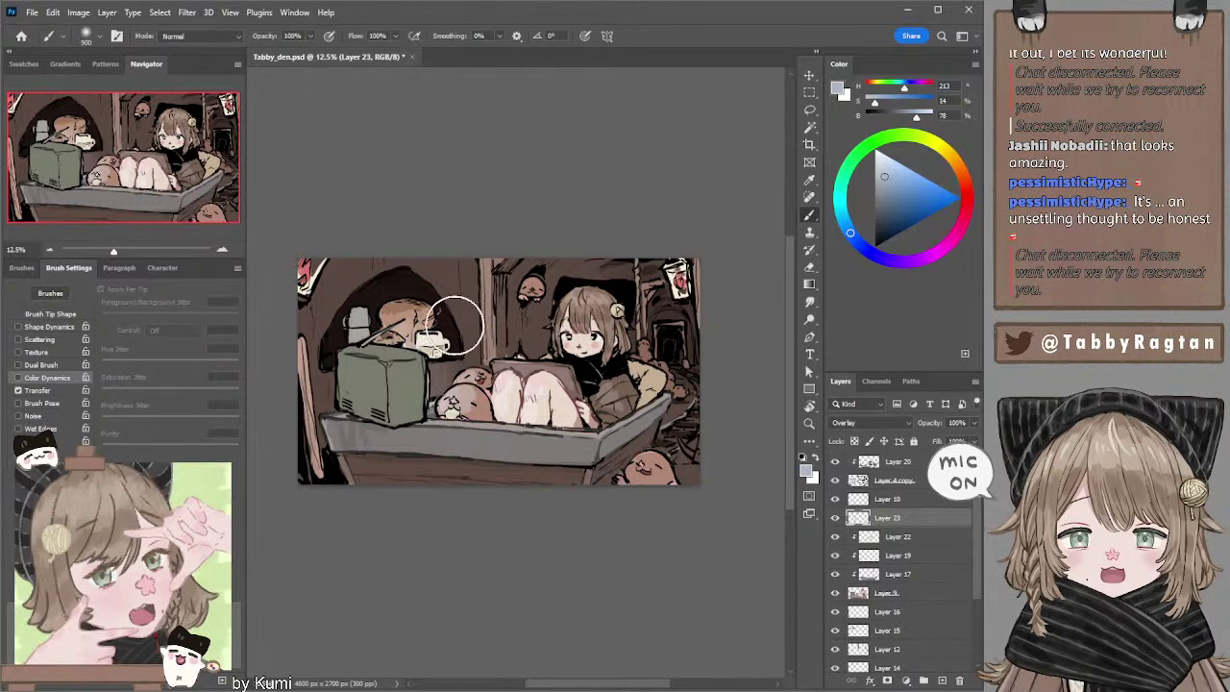
{"action": "left_click_drag", "start_coordinate": [455, 325], "coordinate": [413, 336]}
{"action": "key", "text": "bracketright"}
{"action": "key", "text": "bracketright"}
{"action": "key", "text": "bracketright"}
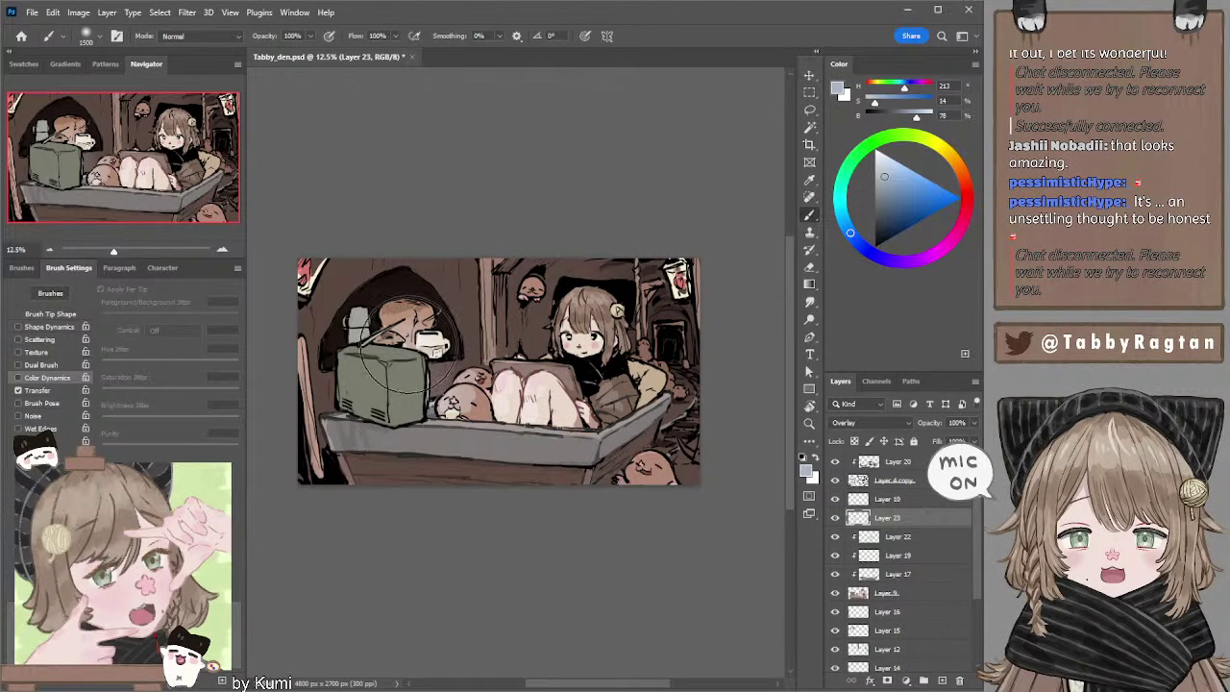
{"action": "key", "text": "bracketleft"}
{"action": "left_click_drag", "start_coordinate": [384, 357], "coordinate": [480, 350]}
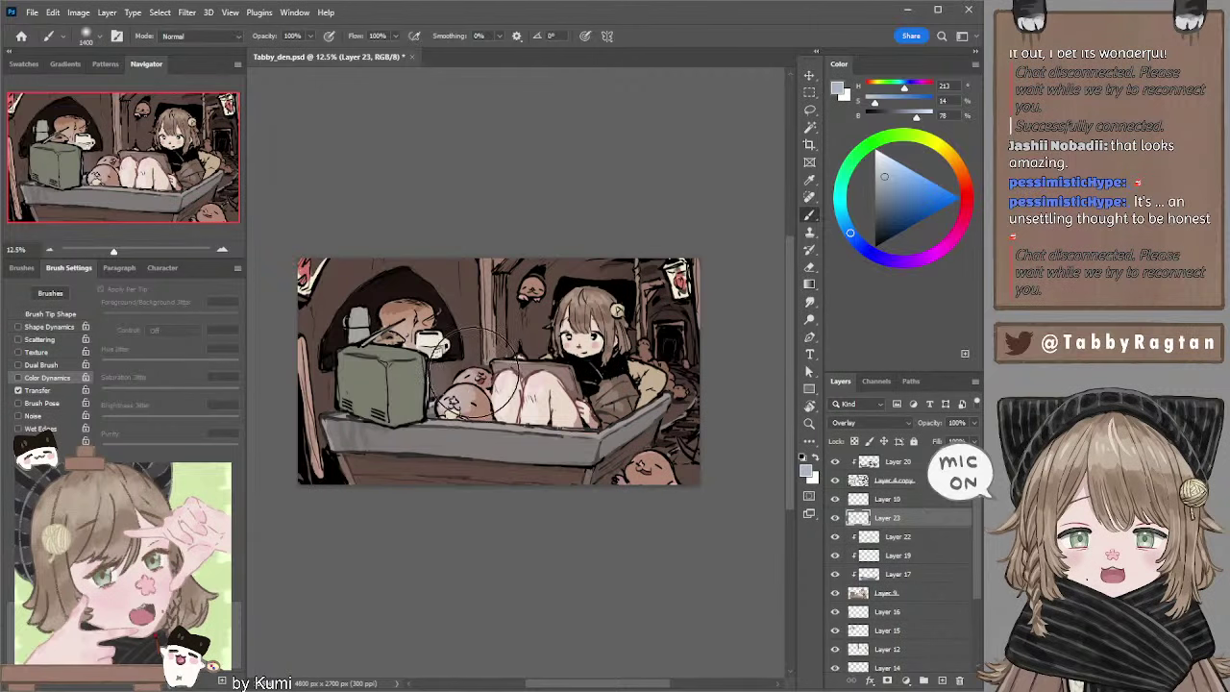
{"action": "key", "text": "bracketleft"}
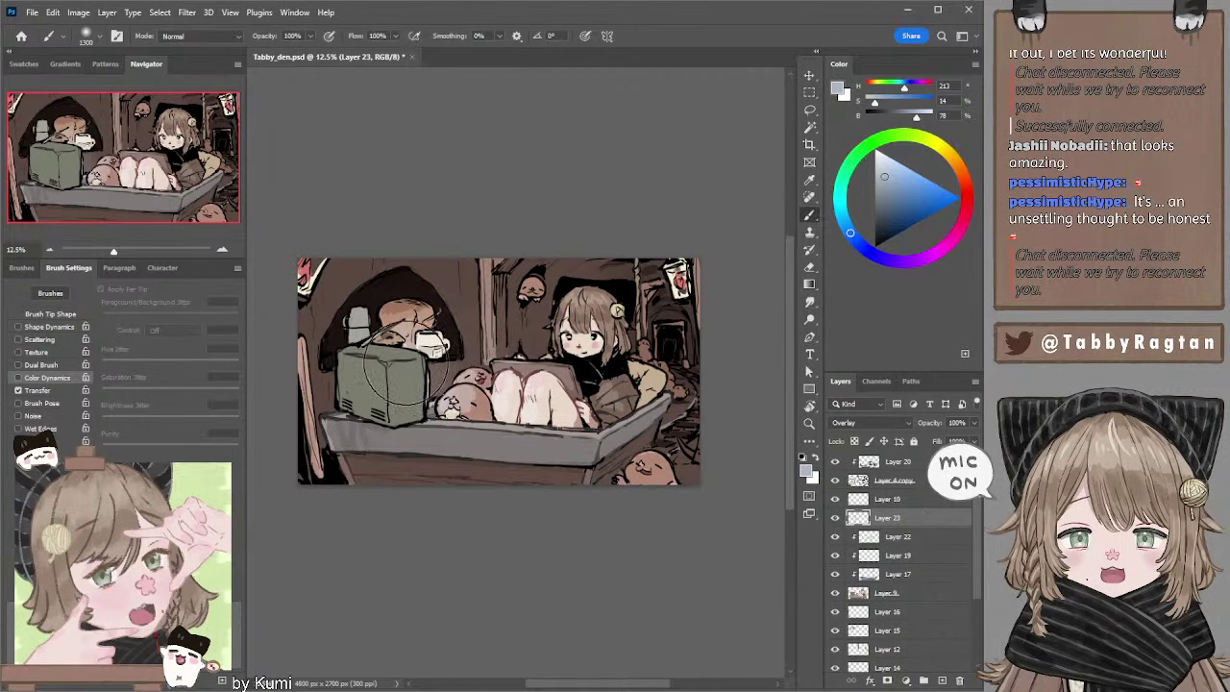
{"action": "key", "text": "bracketleft"}
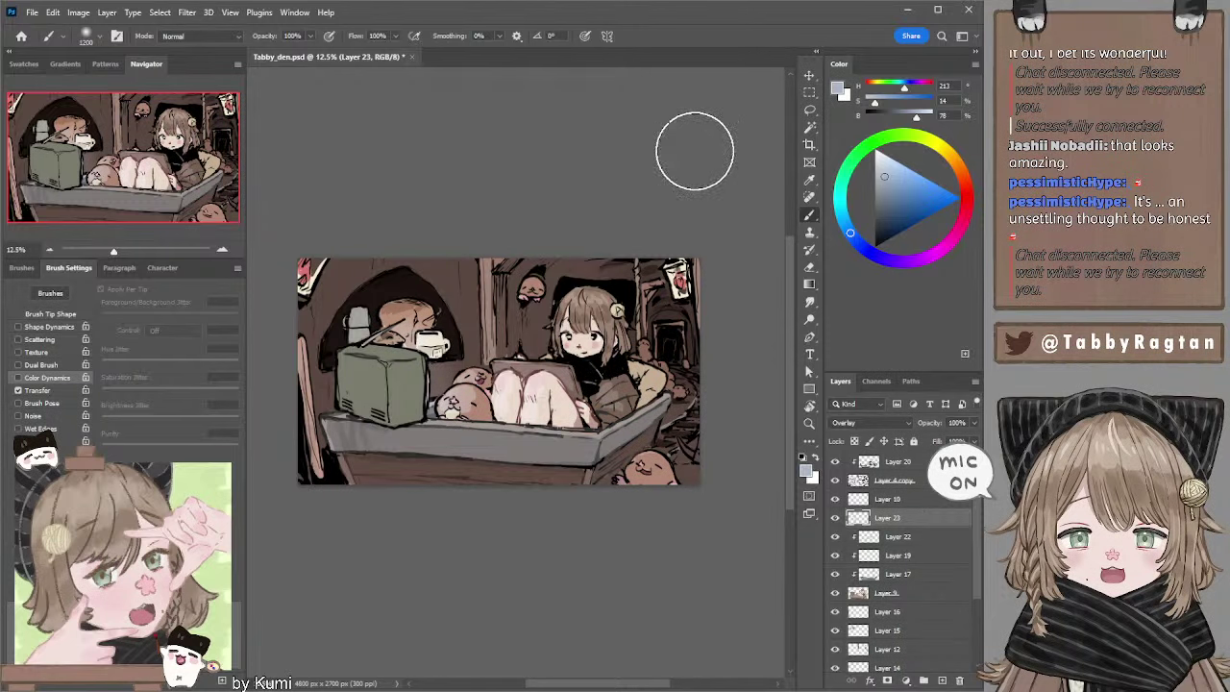
{"action": "key", "text": "bracketleft"}
{"action": "key", "text": "bracketleft"}
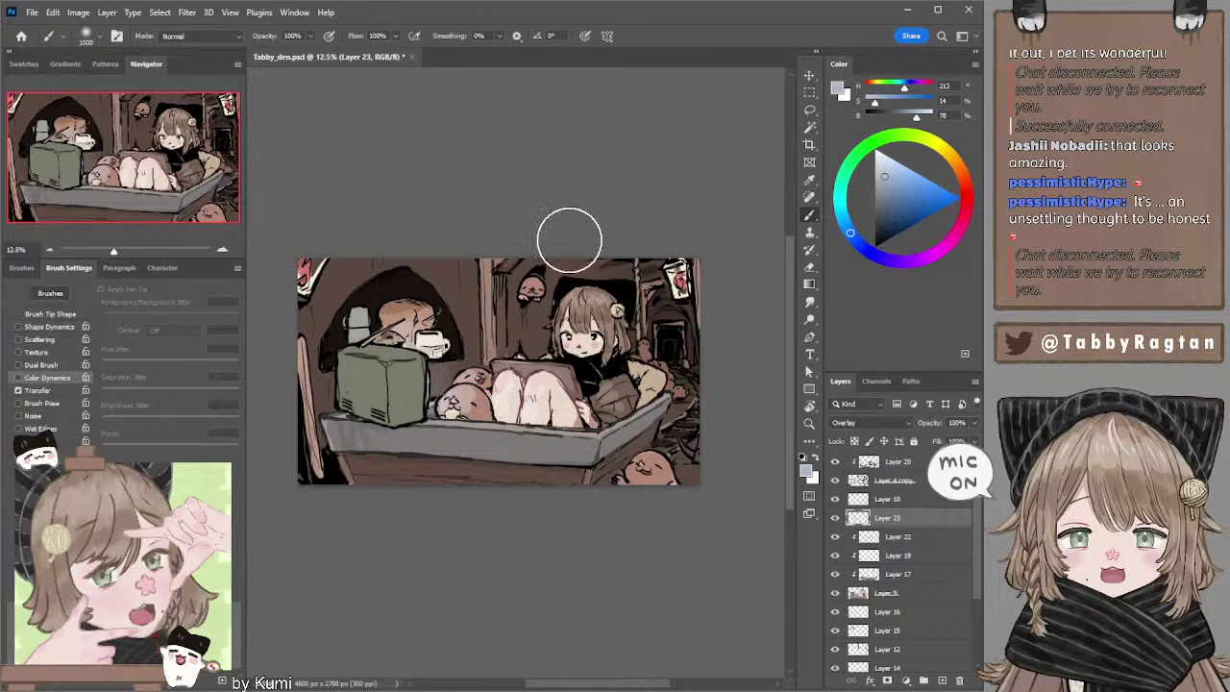
{"action": "key", "text": "l"}
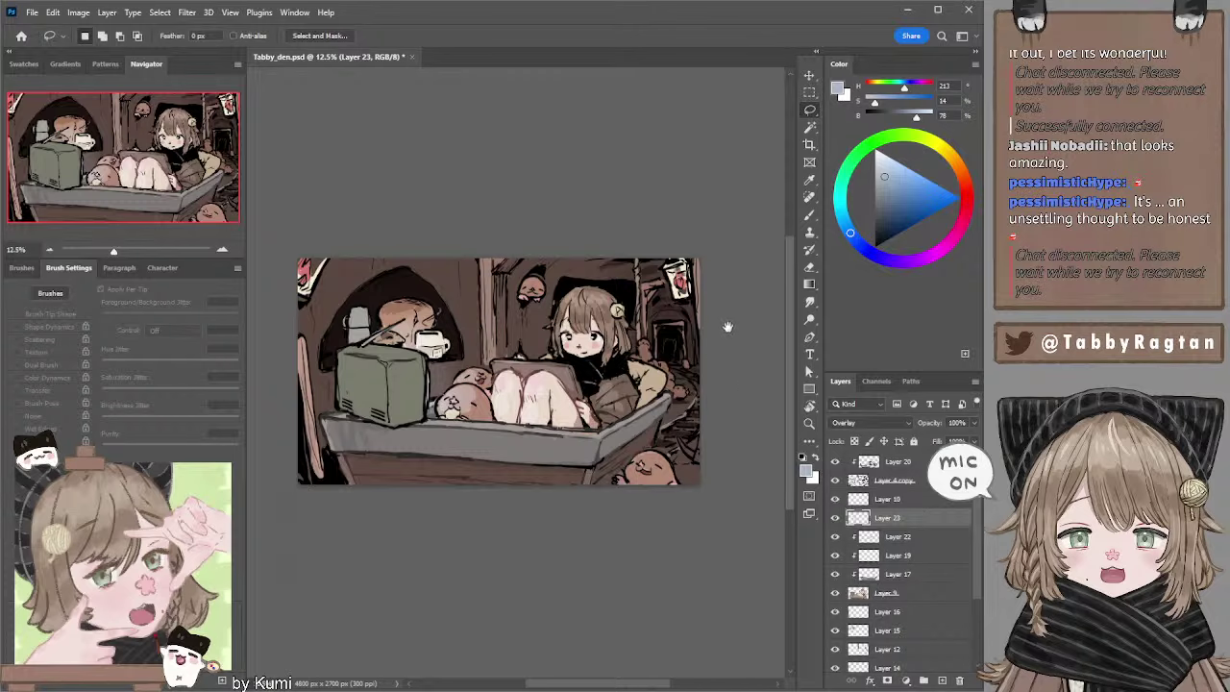
After a visibility check, merge Layers 19, 17 and 9 into Layer 22, and Layer 4 copy into Layer 20.
{"action": "left_click_drag", "start_coordinate": [727, 326], "coordinate": [736, 324]}
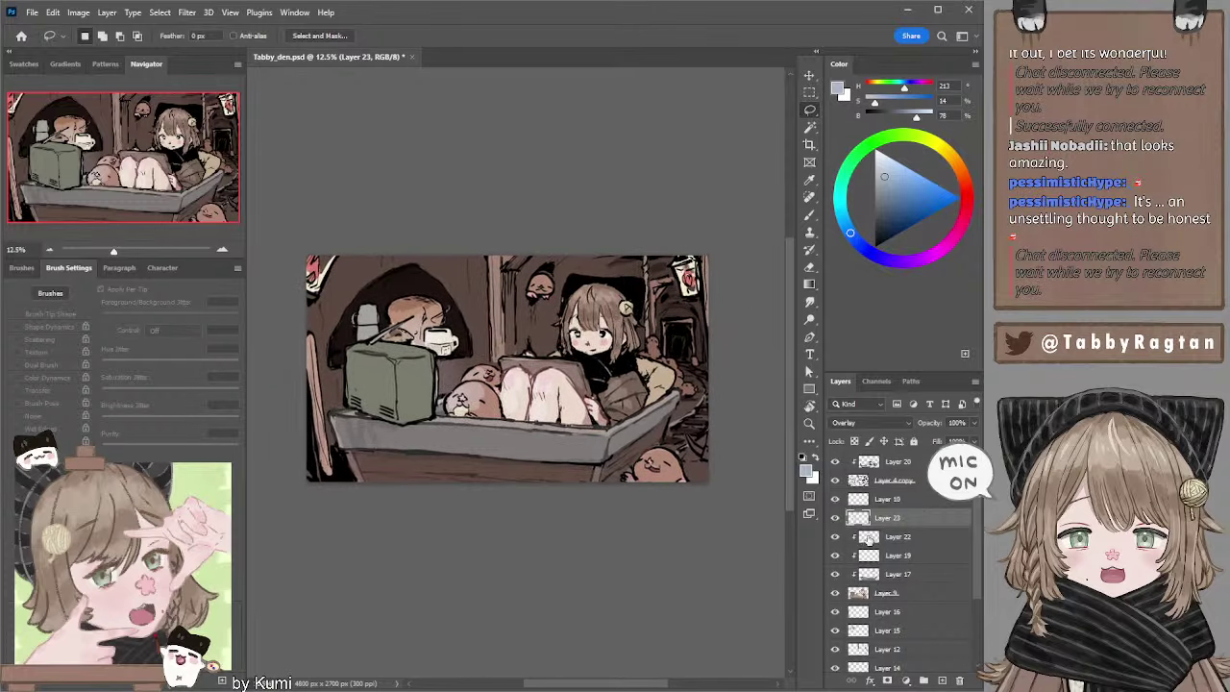
{"action": "left_click", "coordinate": [835, 499]}
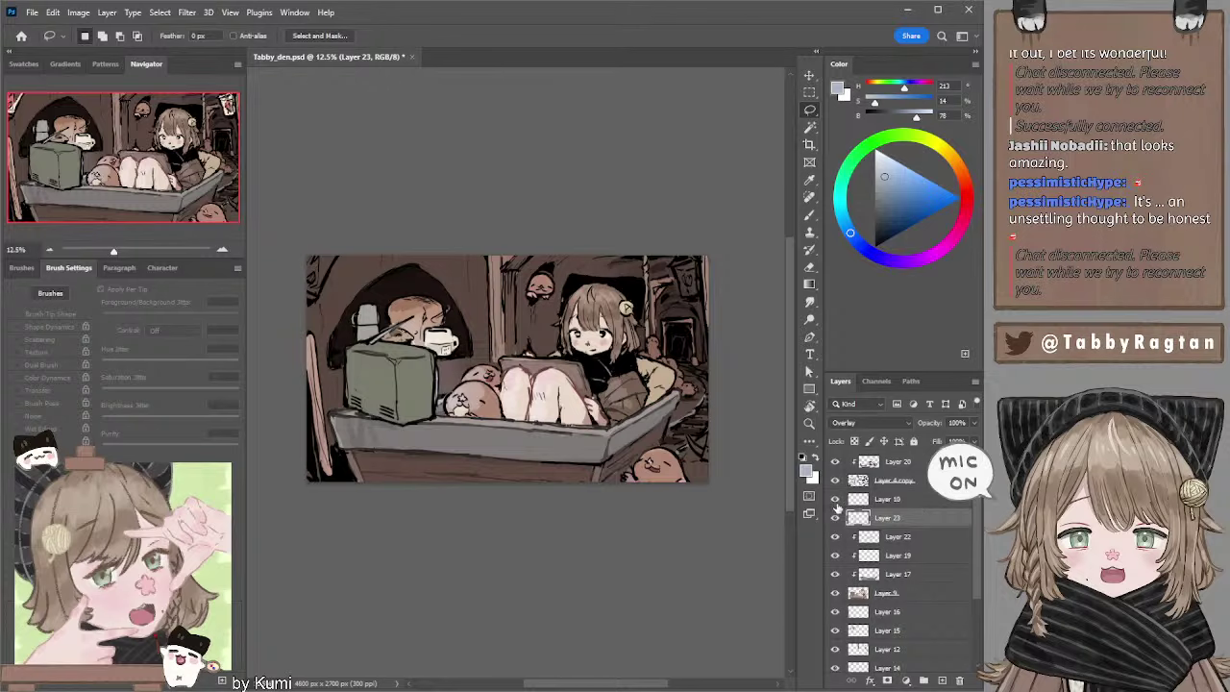
{"action": "left_click", "coordinate": [835, 519]}
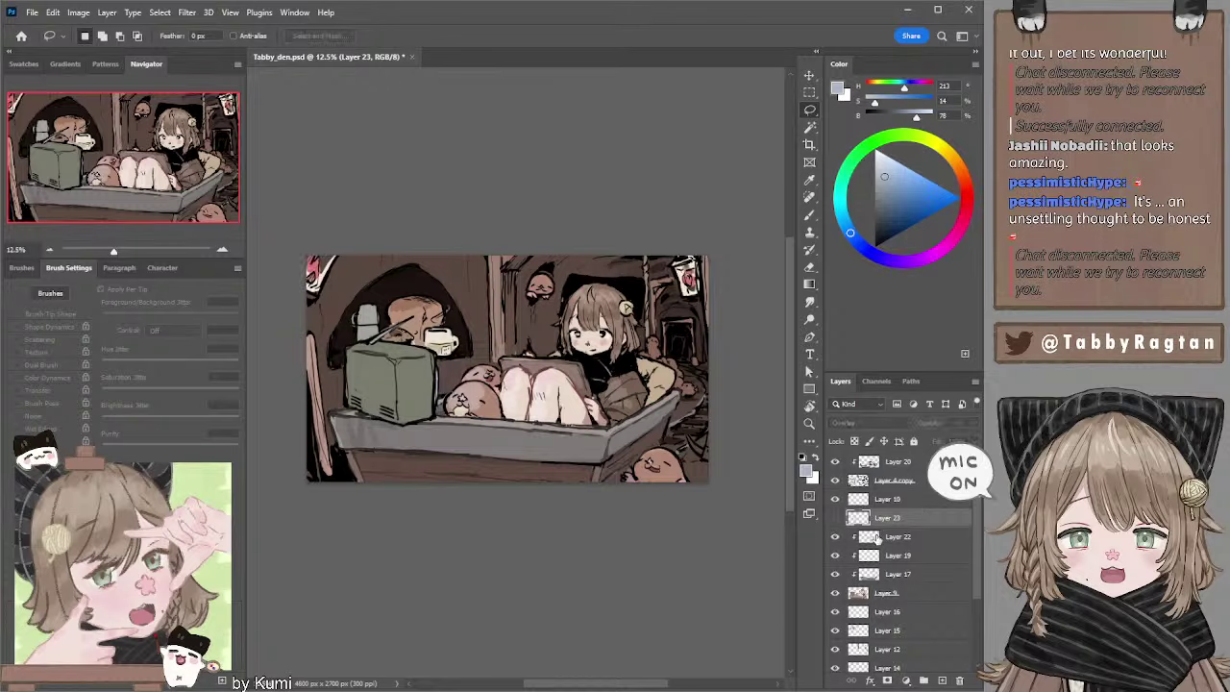
{"action": "left_click", "coordinate": [876, 539]}
{"action": "left_click", "coordinate": [870, 593], "text": "shift"}
{"action": "key", "text": "ctrl+e"}
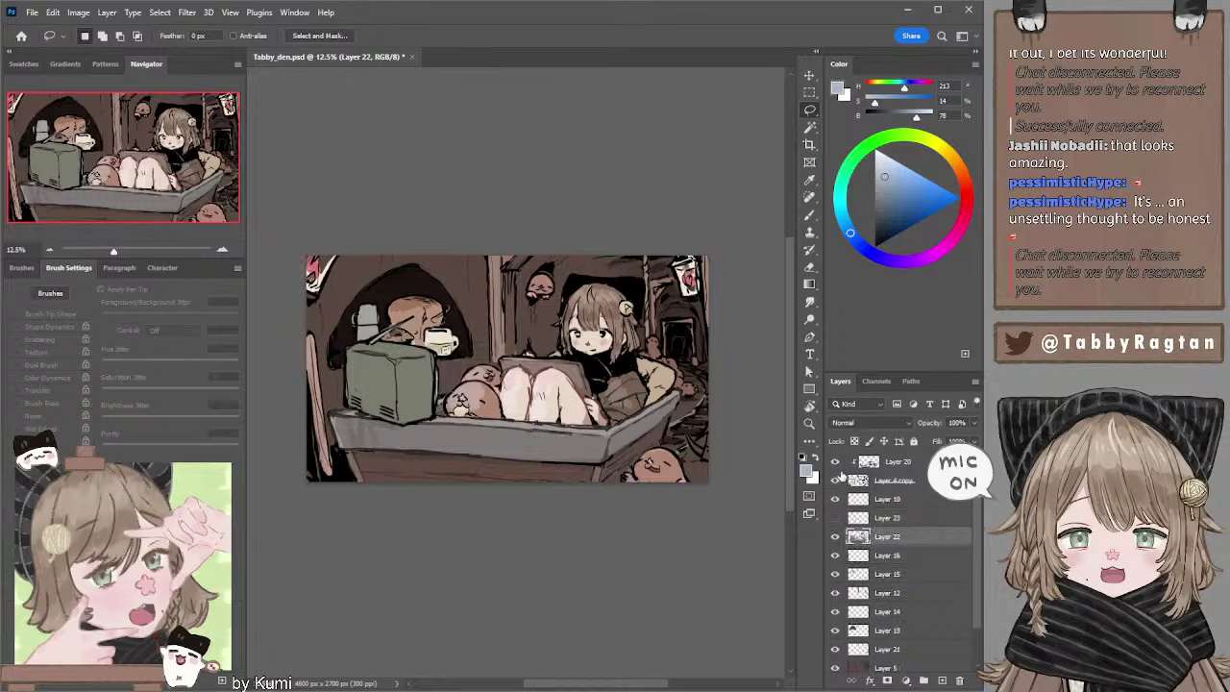
{"action": "left_click", "coordinate": [858, 481]}
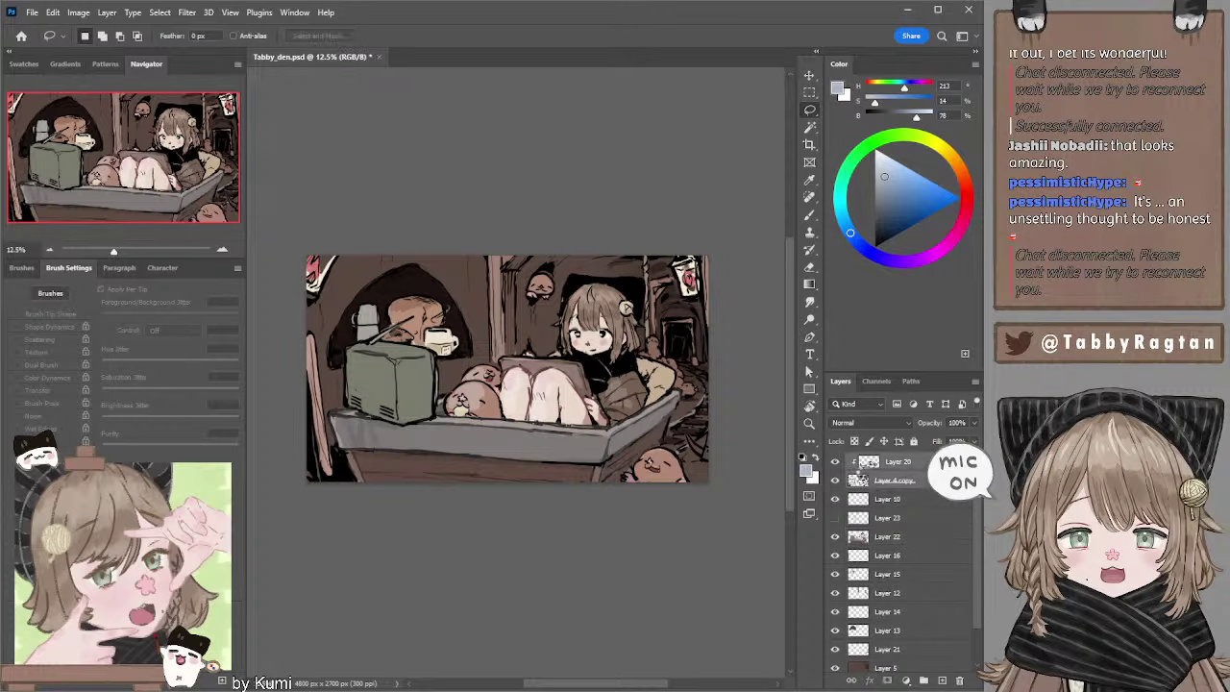
{"action": "key", "text": "ctrl+e"}
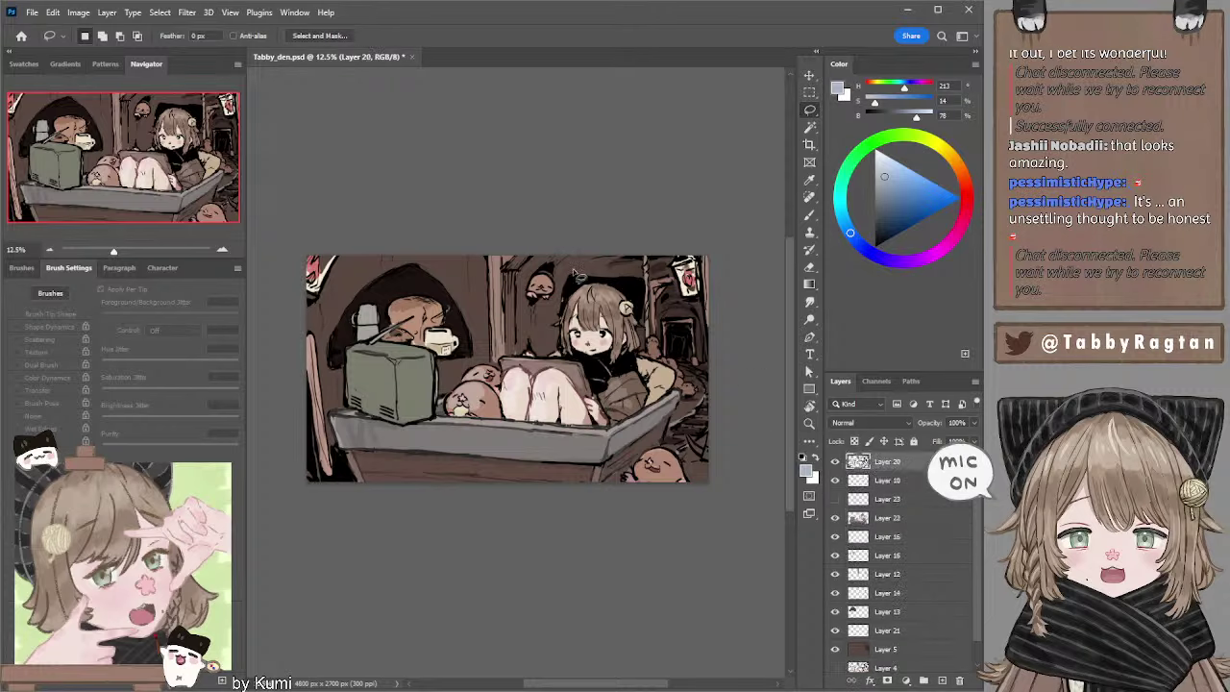
Lasso the girl, TV edge and tub, trimming beside the girl, and duplicate them as Layer 24.
{"action": "mouse_move", "coordinate": [575, 270]}
{"action": "left_mouse_down"}
{"action": "mouse_move", "coordinate": [546, 348]}
{"action": "mouse_move", "coordinate": [498, 369]}
{"action": "mouse_move", "coordinate": [453, 373]}
{"action": "mouse_move", "coordinate": [439, 351]}
{"action": "mouse_move", "coordinate": [388, 342]}
{"action": "mouse_move", "coordinate": [404, 318]}
{"action": "left_mouse_up"}
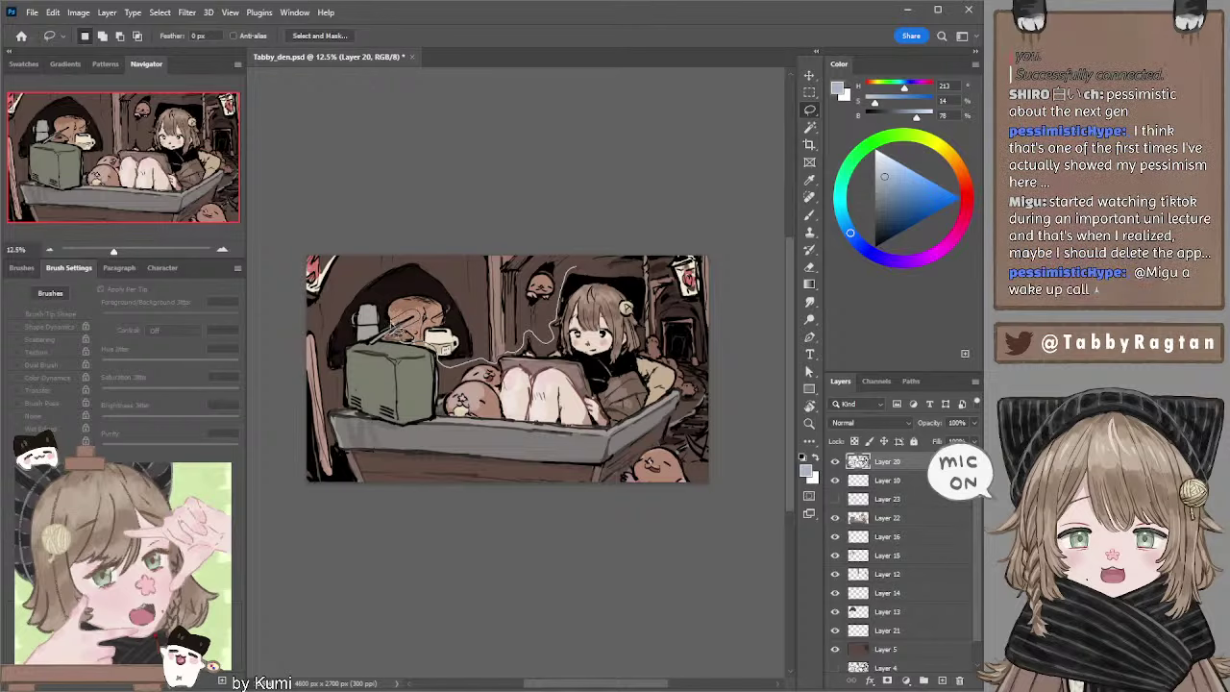
{"action": "mouse_move", "coordinate": [380, 341]}
{"action": "left_mouse_down"}
{"action": "mouse_move", "coordinate": [354, 352]}
{"action": "mouse_move", "coordinate": [348, 408]}
{"action": "mouse_move", "coordinate": [330, 412]}
{"action": "mouse_move", "coordinate": [422, 475]}
{"action": "mouse_move", "coordinate": [639, 370]}
{"action": "mouse_move", "coordinate": [620, 283]}
{"action": "mouse_move", "coordinate": [569, 273]}
{"action": "left_mouse_up"}
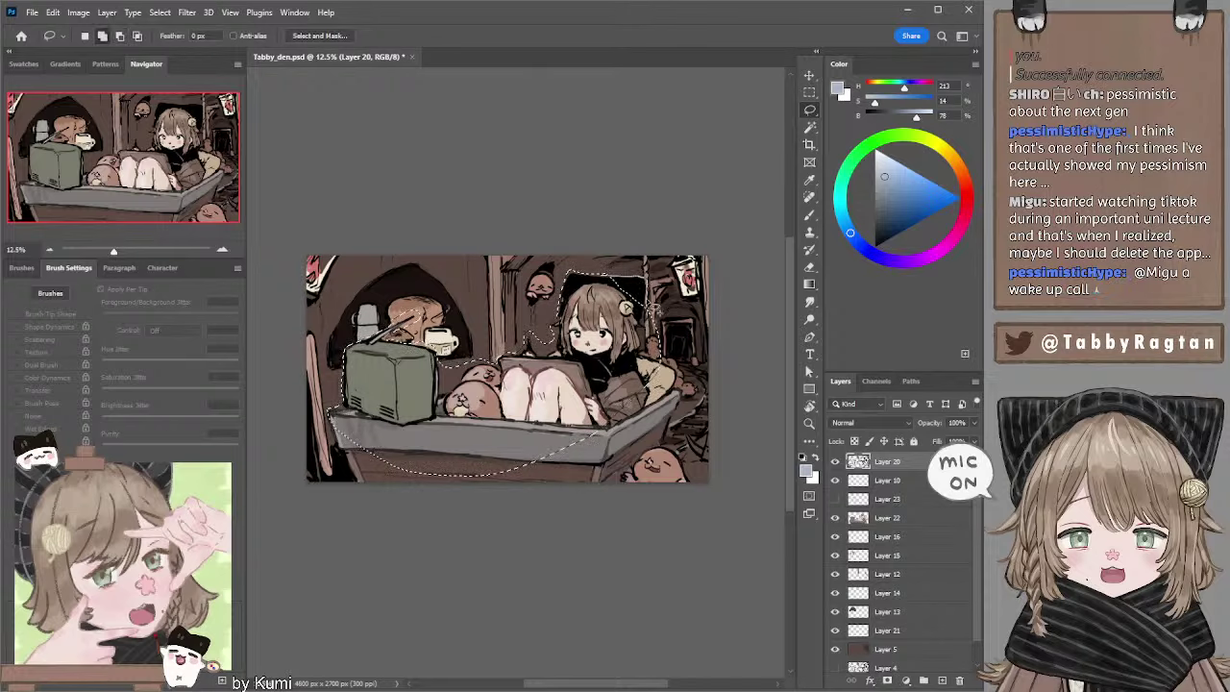
{"action": "left_click_drag", "start_coordinate": [665, 320], "coordinate": [652, 313]}
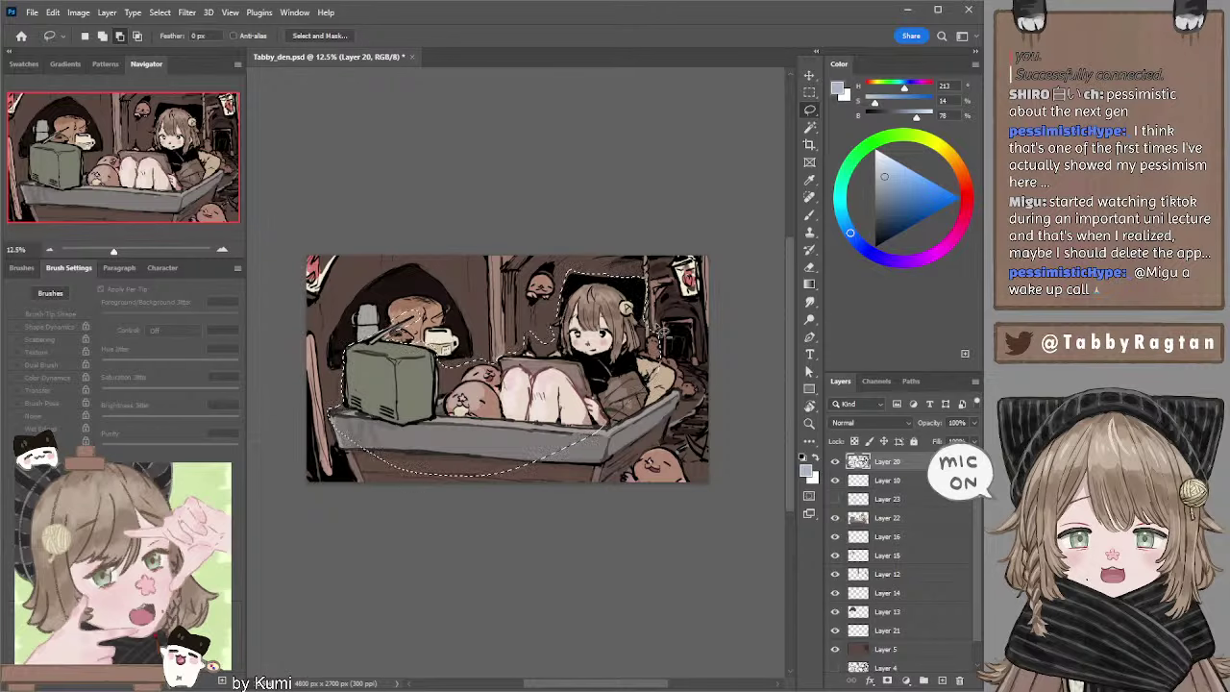
{"action": "left_click_drag", "start_coordinate": [652, 314], "coordinate": [644, 338]}
{"action": "left_click_drag", "start_coordinate": [661, 342], "coordinate": [642, 360]}
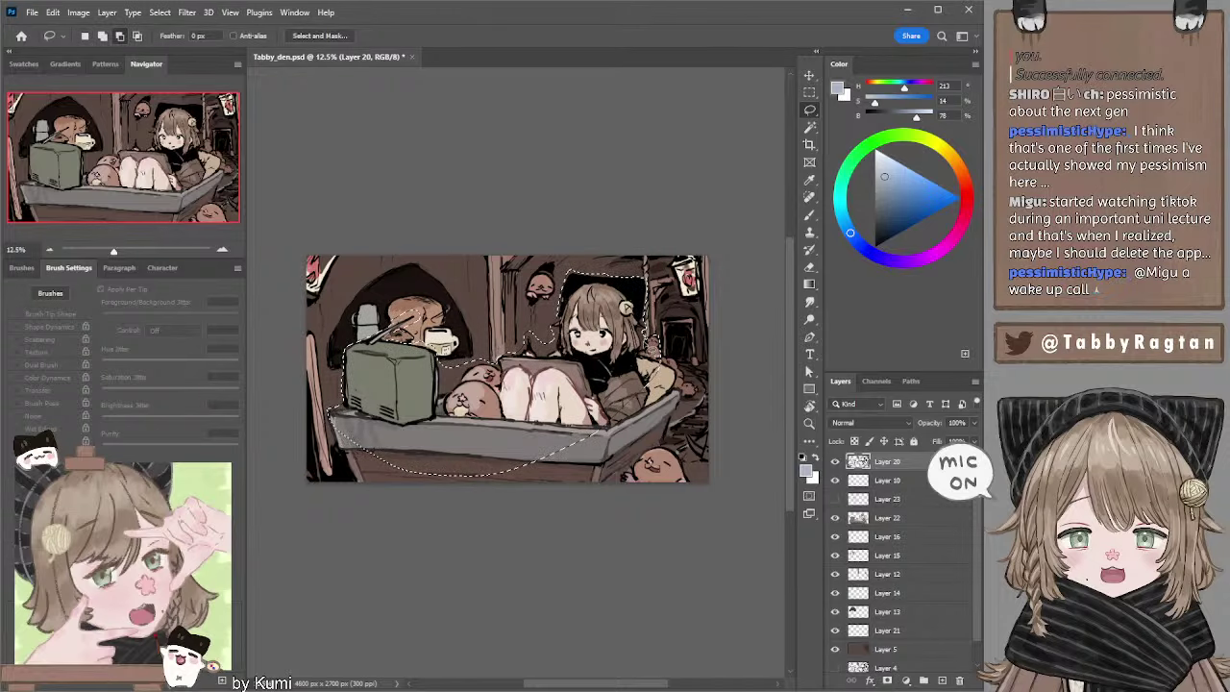
{"action": "key", "text": "shift"}
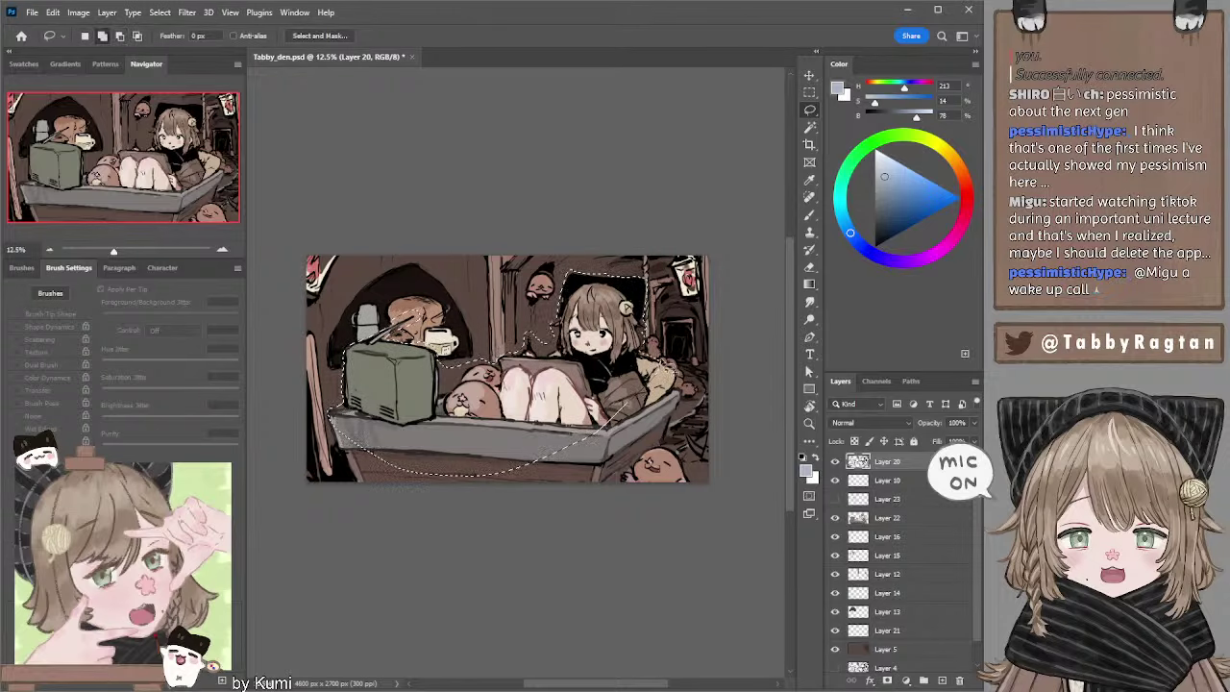
{"action": "mouse_move", "coordinate": [601, 422]}
{"action": "left_mouse_down"}
{"action": "mouse_move", "coordinate": [684, 384]}
{"action": "mouse_move", "coordinate": [665, 368]}
{"action": "mouse_move", "coordinate": [706, 500]}
{"action": "mouse_move", "coordinate": [393, 511]}
{"action": "mouse_move", "coordinate": [360, 496]}
{"action": "mouse_move", "coordinate": [326, 407]}
{"action": "left_mouse_up"}
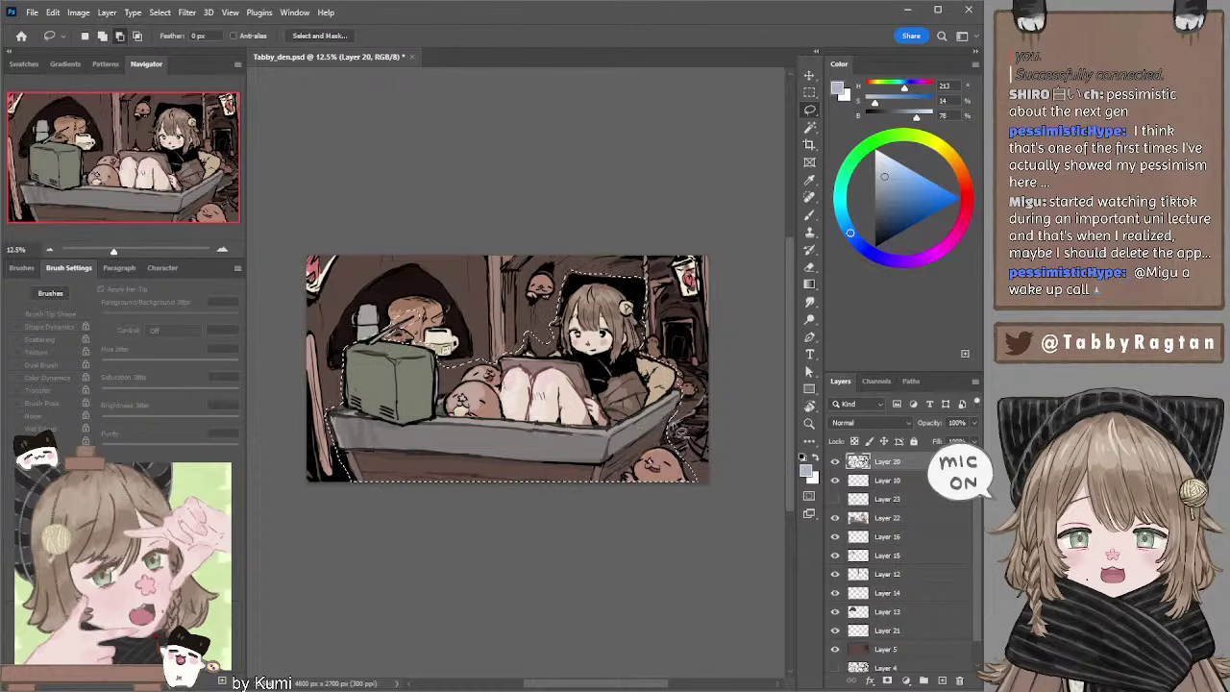
{"action": "key", "text": "shift"}
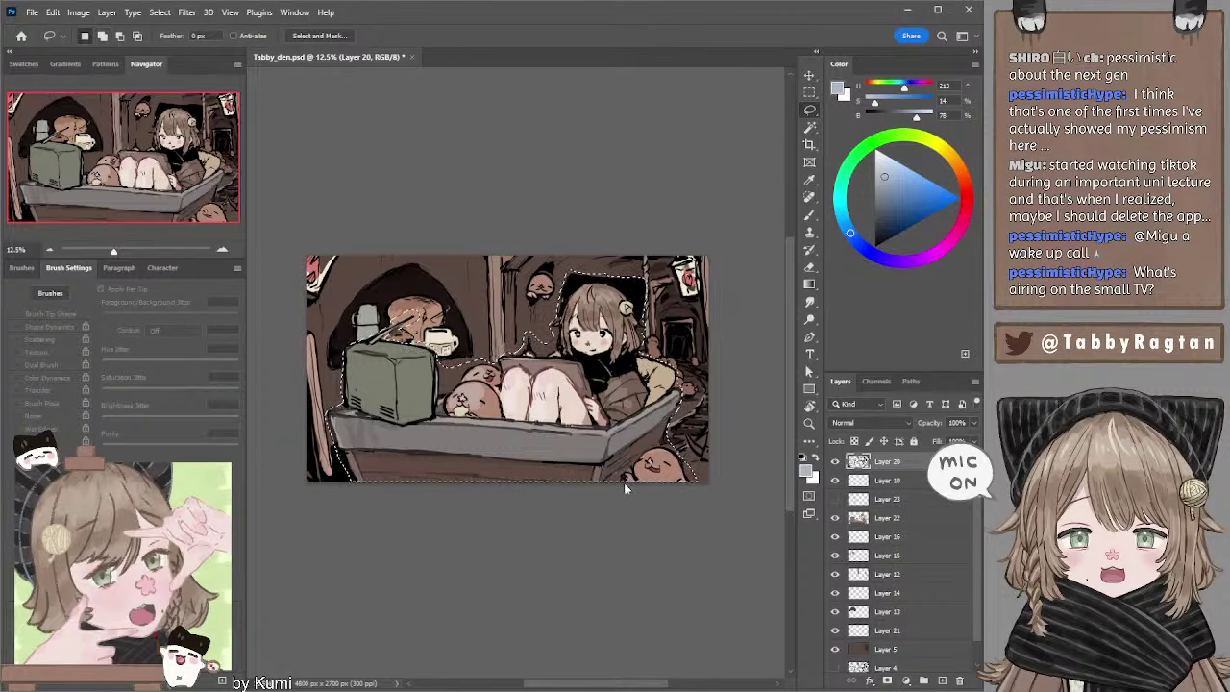
{"action": "key", "text": "ctrl+j"}
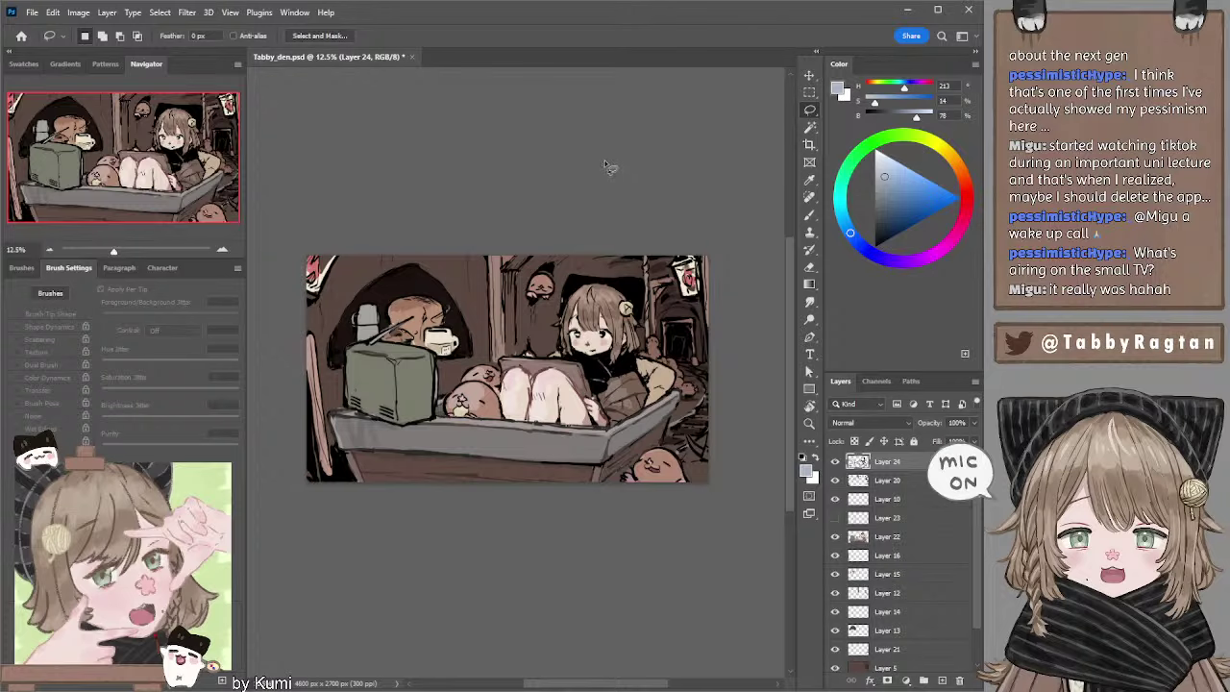
Recreate the copied Layer 24 and move it down between Layer 23 and Layer 22.
{"action": "key", "text": "ctrl+z"}
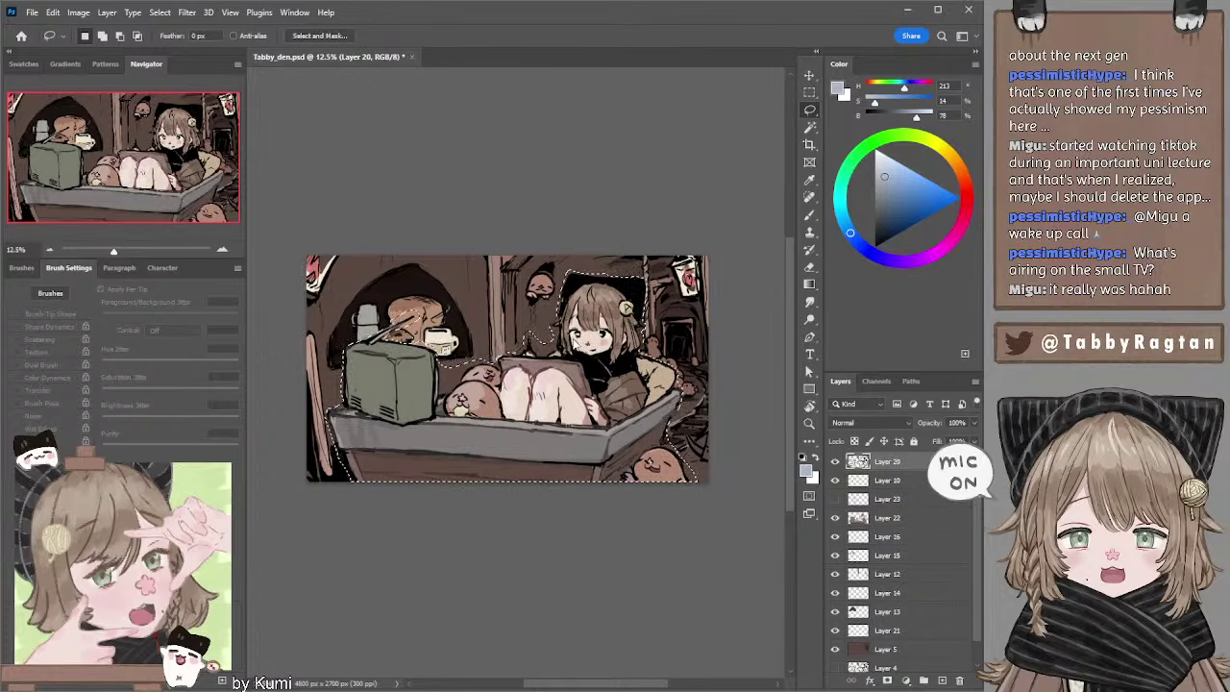
{"action": "key", "text": "ctrl+j"}
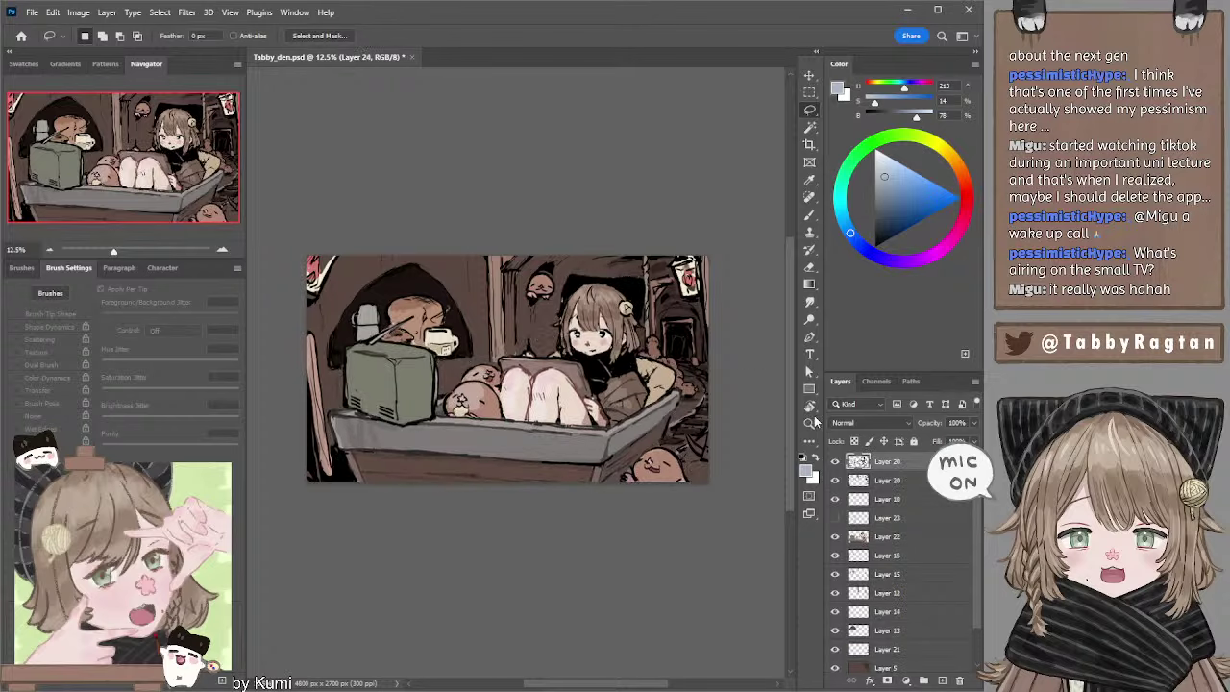
{"action": "left_click_drag", "start_coordinate": [878, 466], "coordinate": [882, 528]}
{"action": "left_click", "coordinate": [873, 536], "text": "ctrl"}
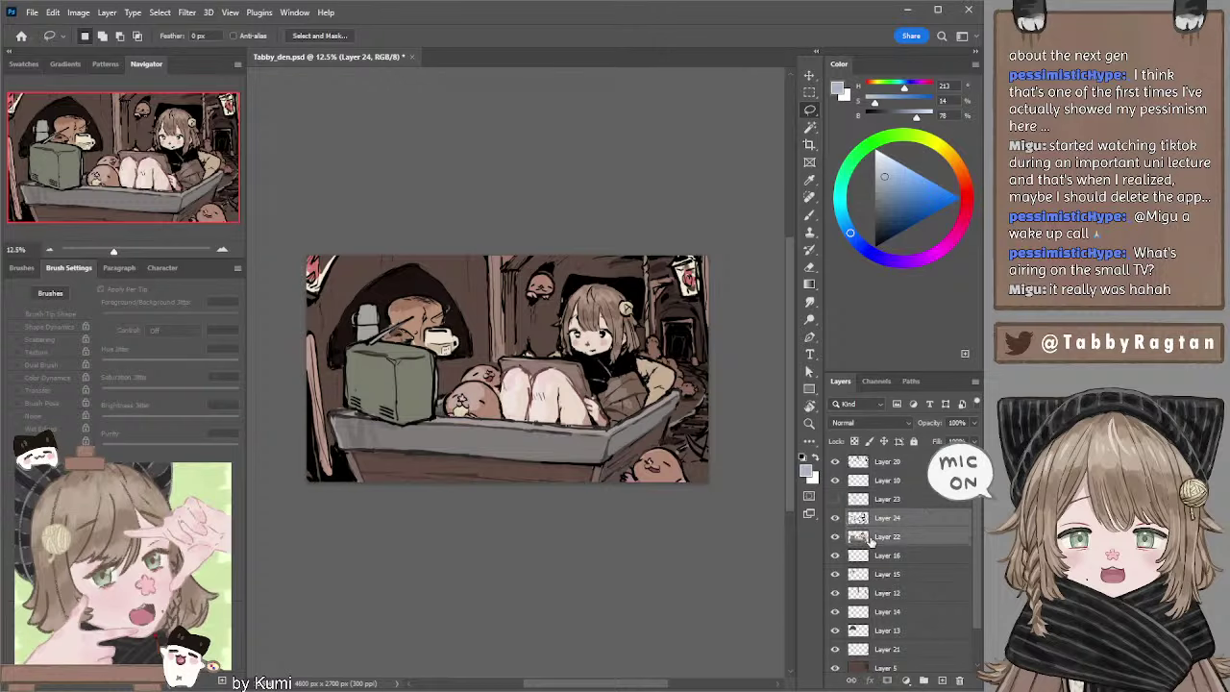
{"action": "left_click", "coordinate": [872, 537], "text": "ctrl"}
Add Layer 25 above Layer 24 and brush a darkened olive-grey stroke along the TV's edge.
{"action": "left_click", "coordinate": [873, 520]}
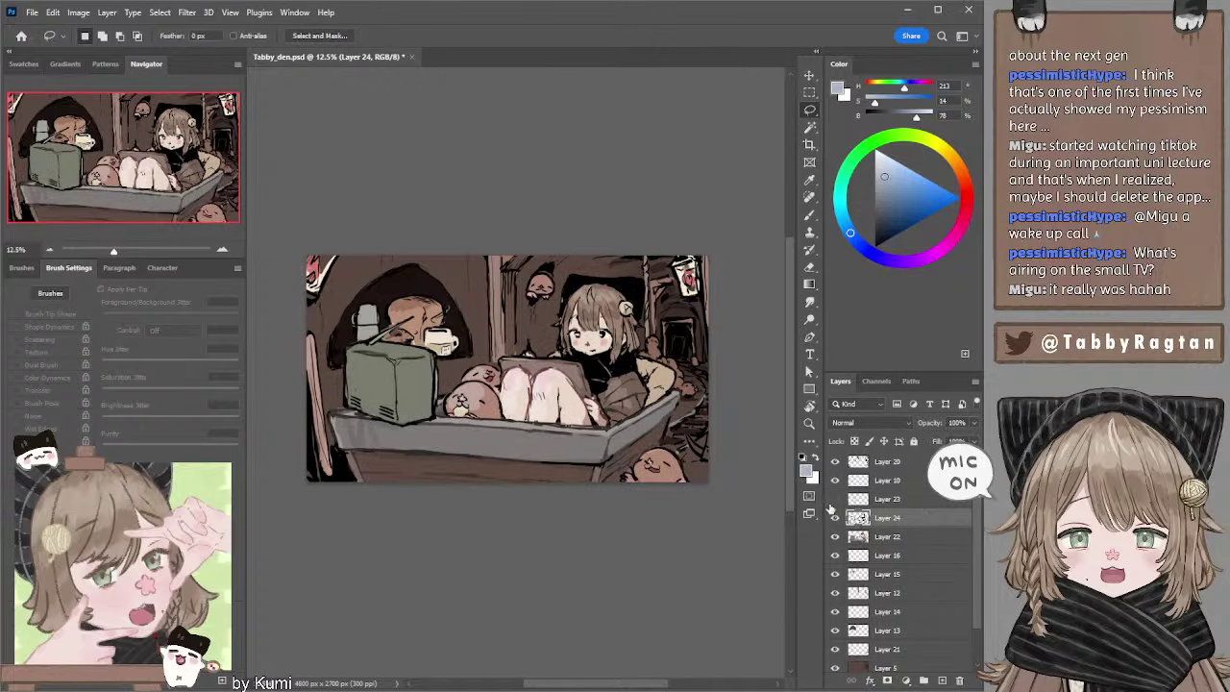
{"action": "left_click", "coordinate": [943, 680]}
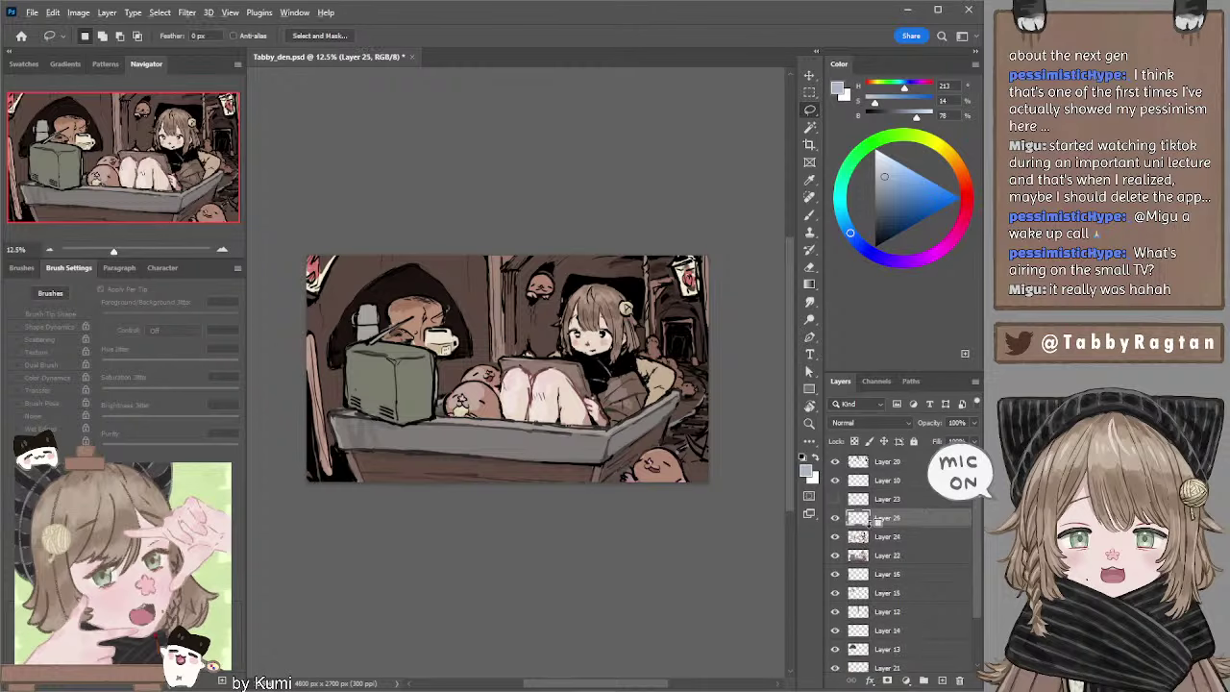
{"action": "key", "text": "b"}
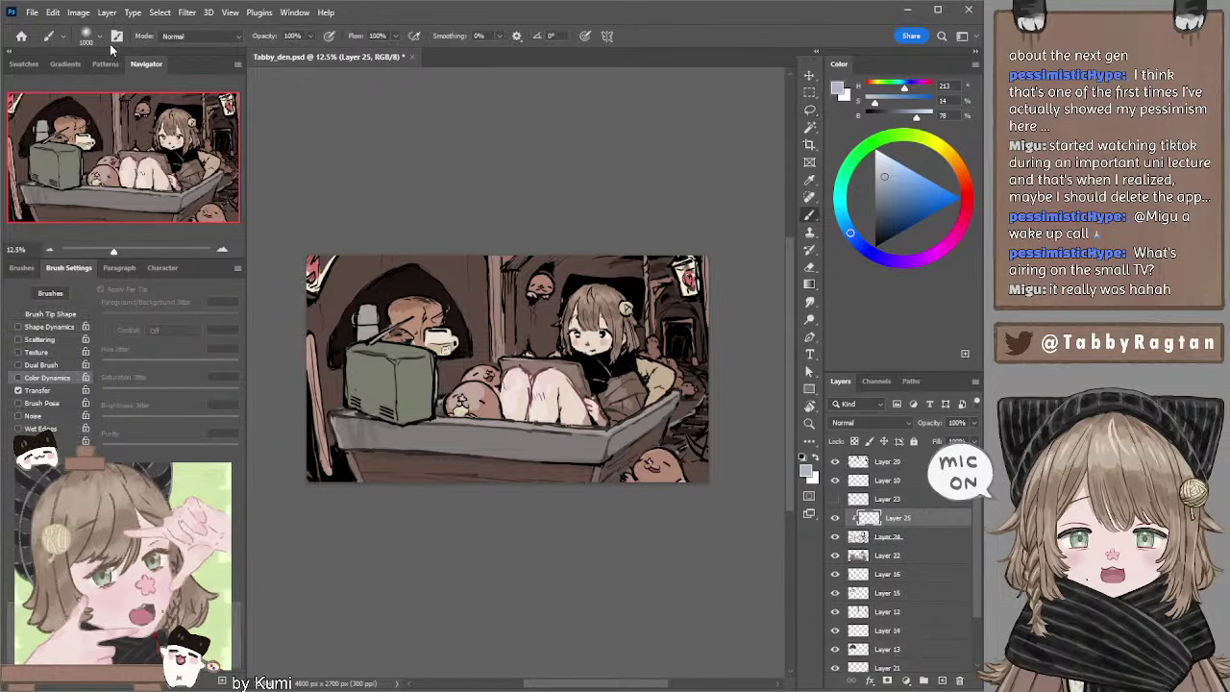
{"action": "left_click_drag", "start_coordinate": [381, 104], "coordinate": [371, 173]}
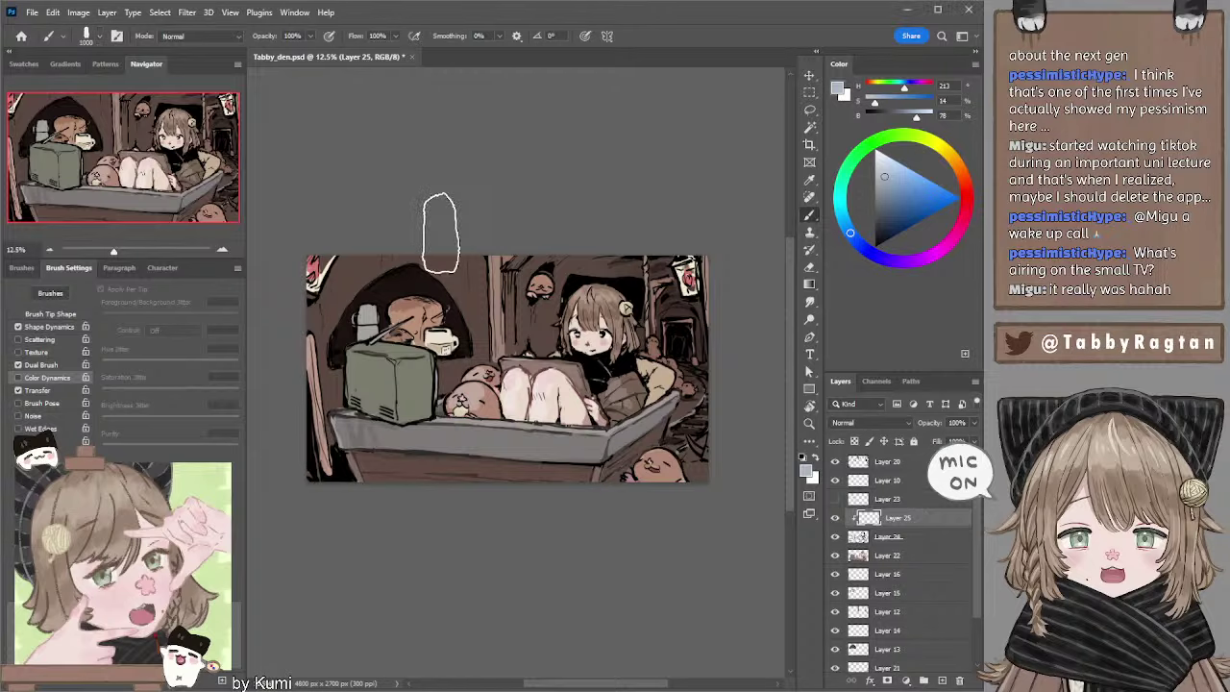
{"action": "left_click", "coordinate": [428, 368], "text": "alt"}
{"action": "left_click_drag", "start_coordinate": [881, 217], "coordinate": [879, 223]}
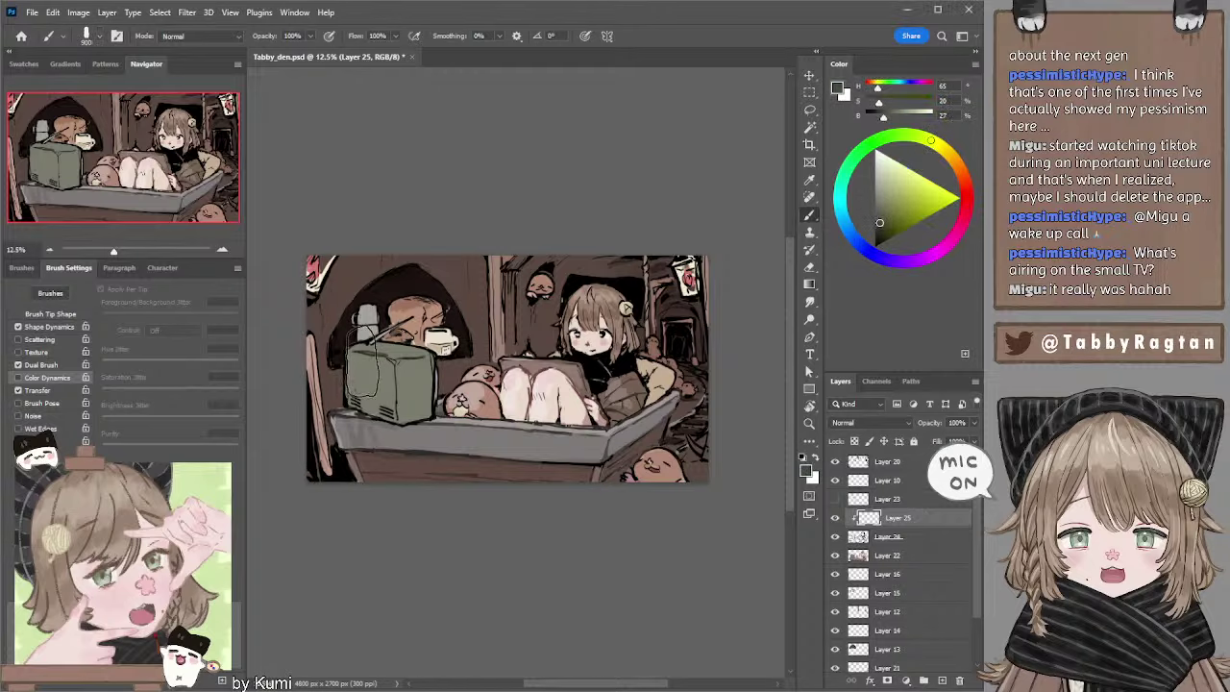
{"action": "key", "text": "bracketleft"}
{"action": "key", "text": "bracketleft"}
{"action": "key", "text": "bracketleft"}
{"action": "left_click_drag", "start_coordinate": [348, 389], "coordinate": [353, 411]}
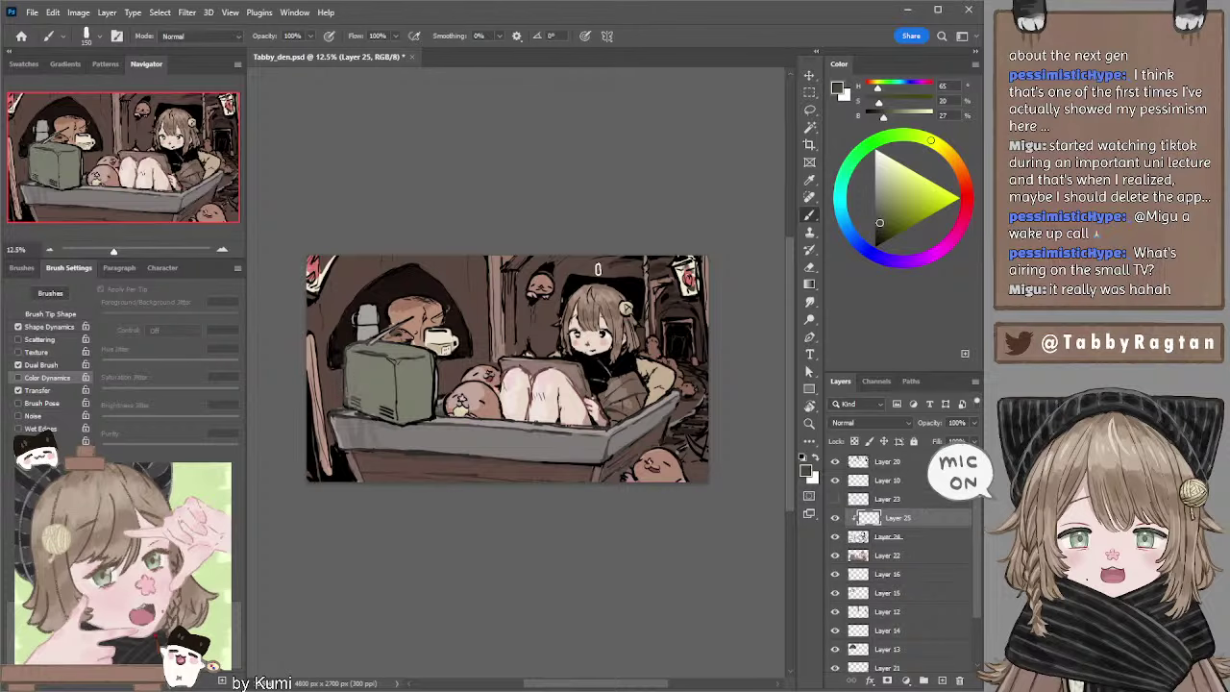
Repaint the toaster with fresh green strokes.
{"action": "left_click", "coordinate": [896, 131]}
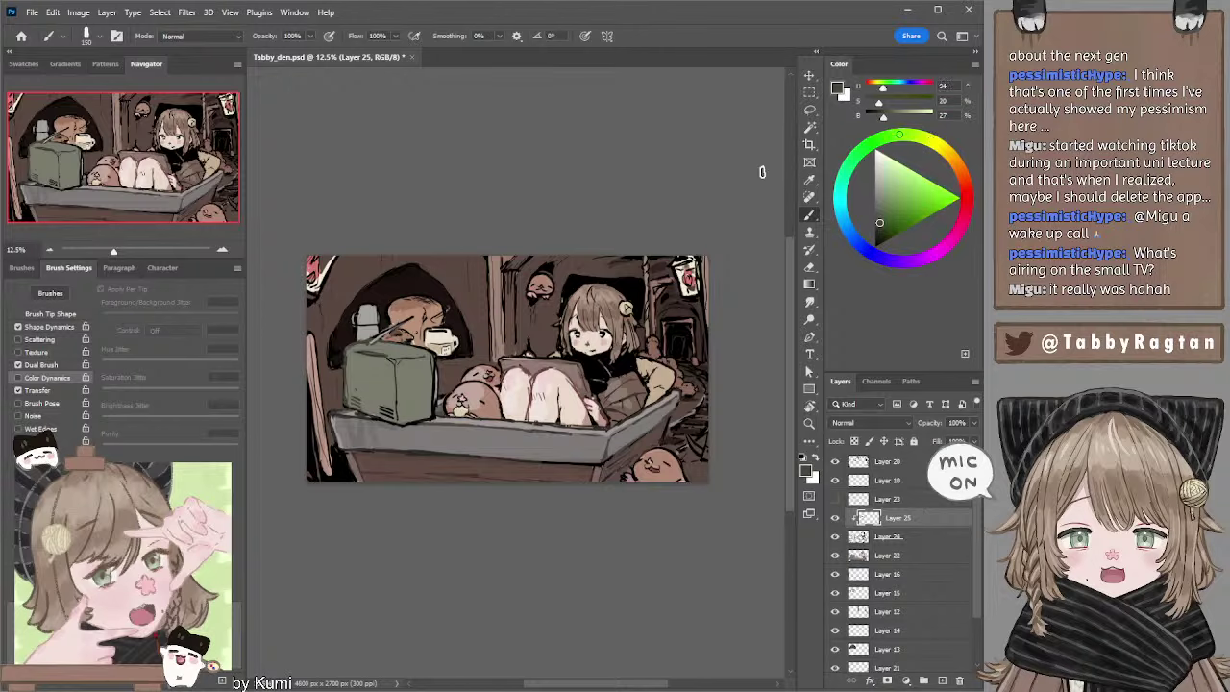
{"action": "key", "text": "bracketright"}
{"action": "key", "text": "bracketright"}
{"action": "left_click", "coordinate": [877, 223]}
{"action": "left_click", "coordinate": [872, 143]}
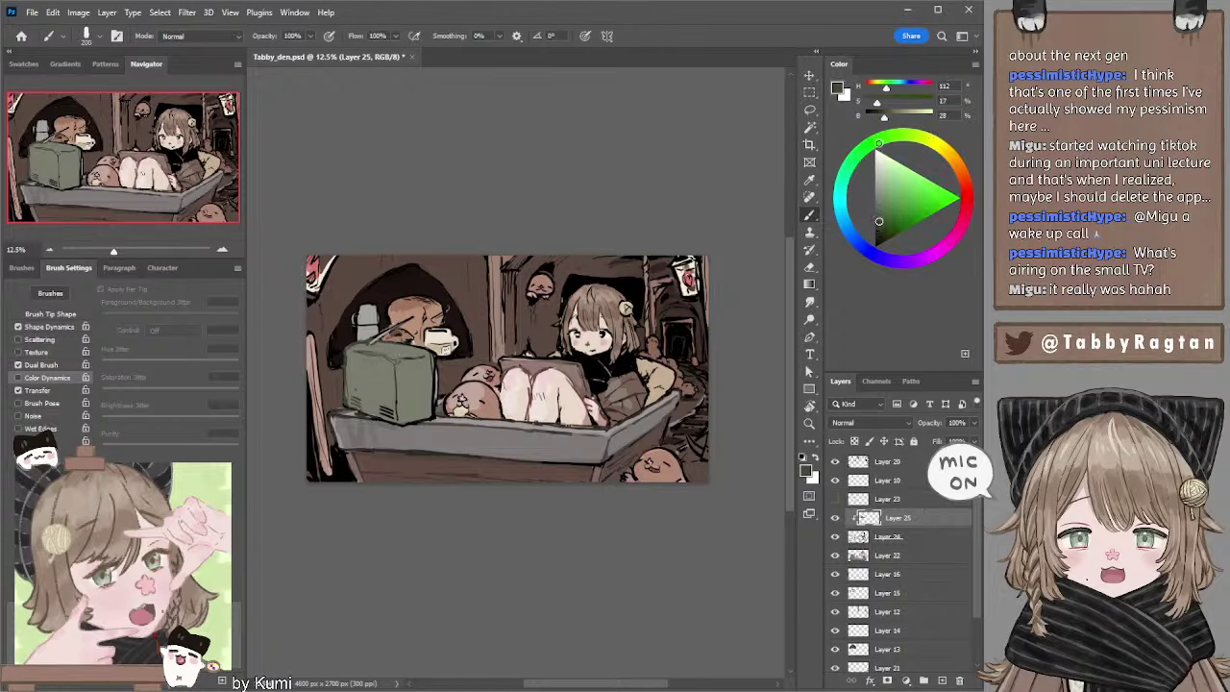
{"action": "key", "text": "bracketleft"}
{"action": "key", "text": "bracketleft"}
{"action": "key", "text": "bracketright"}
{"action": "key", "text": "bracketright"}
{"action": "mouse_move", "coordinate": [389, 408]}
{"action": "left_mouse_down"}
{"action": "mouse_move", "coordinate": [351, 404]}
{"action": "mouse_move", "coordinate": [432, 413]}
{"action": "mouse_move", "coordinate": [435, 385]}
{"action": "left_mouse_up"}
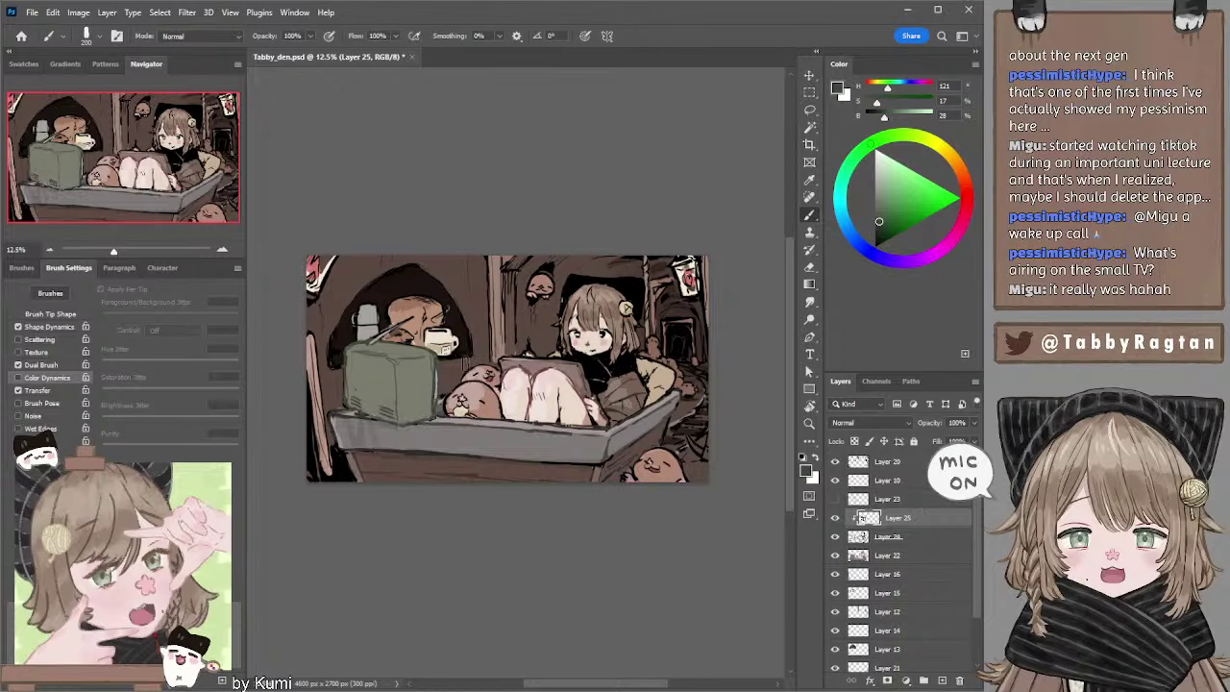
Paint a dark right edge and vent lines on the toaster's lower-left side.
{"action": "left_click", "coordinate": [879, 236]}
{"action": "key", "text": "bracketleft"}
{"action": "key", "text": "bracketleft"}
{"action": "key", "text": "bracketleft"}
{"action": "mouse_move", "coordinate": [434, 354]}
{"action": "left_mouse_down"}
{"action": "mouse_move", "coordinate": [429, 413]}
{"action": "mouse_move", "coordinate": [426, 393]}
{"action": "left_mouse_up"}
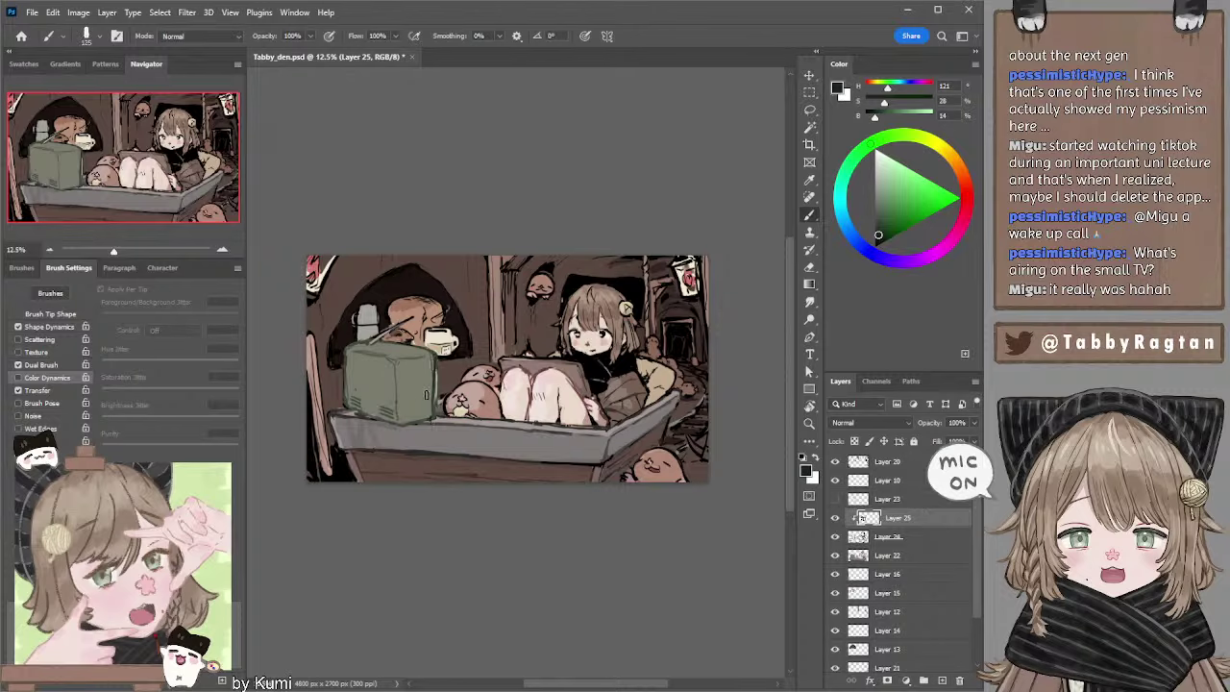
{"action": "key", "text": "bracketright"}
{"action": "left_click_drag", "start_coordinate": [346, 394], "coordinate": [430, 417]}
{"action": "key", "text": "bracketleft"}
{"action": "key", "text": "bracketleft"}
{"action": "key", "text": "bracketleft"}
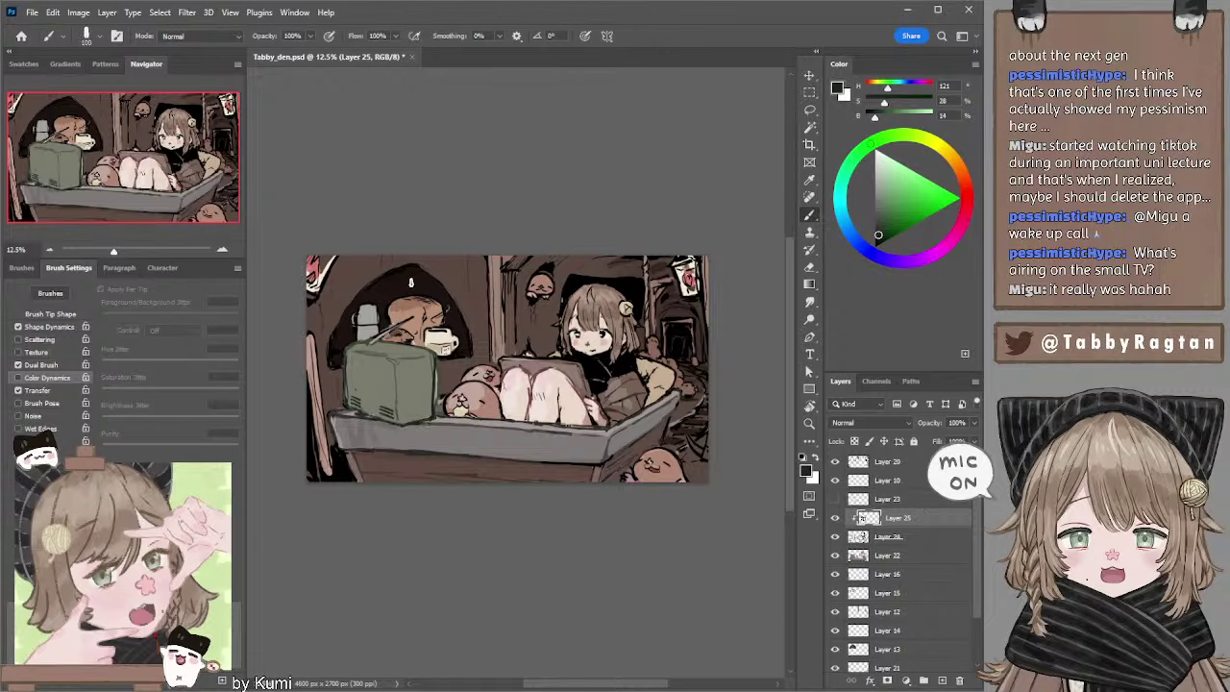
{"action": "key", "text": "bracketleft"}
{"action": "left_click_drag", "start_coordinate": [672, 179], "coordinate": [664, 176]}
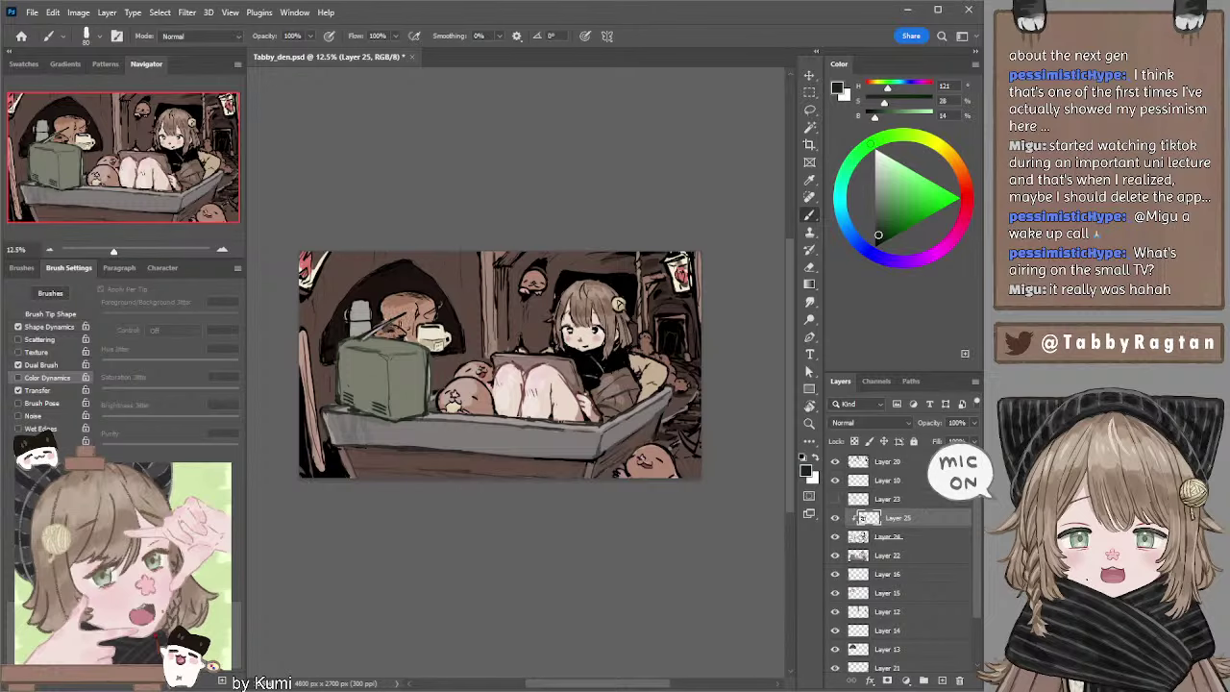
{"action": "left_click_drag", "start_coordinate": [607, 195], "coordinate": [611, 202]}
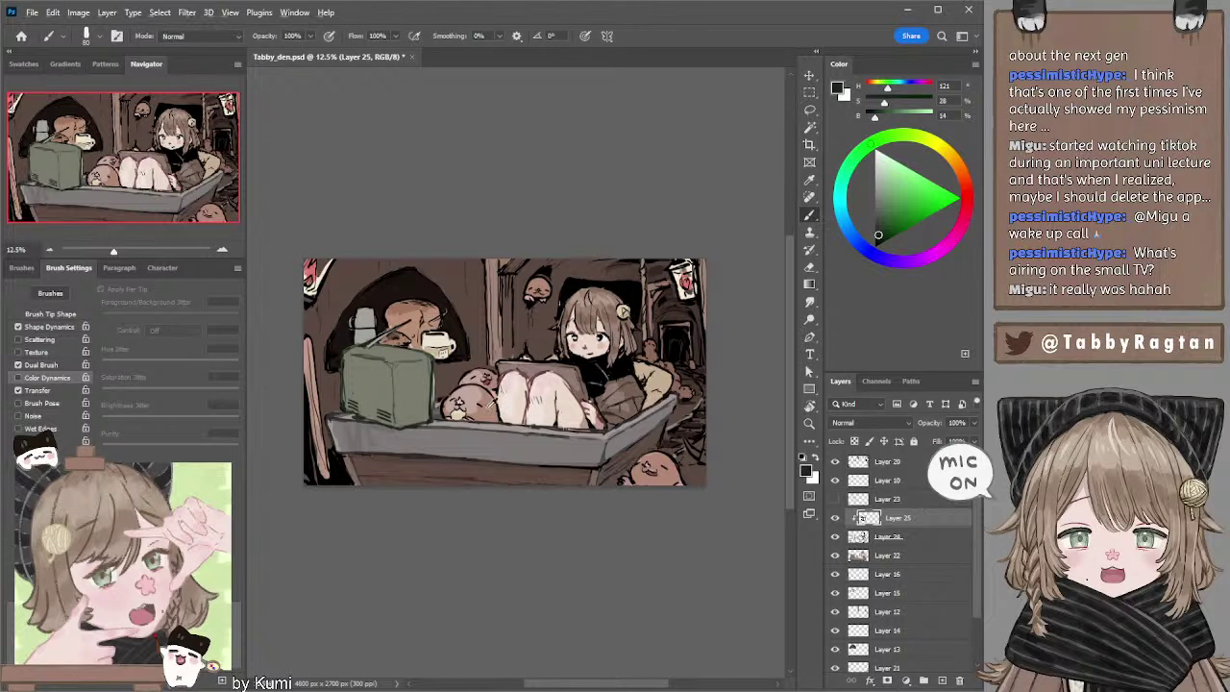
Sample a reddish brown from the painting, make it darker and more saturated, and resize the brush.
{"action": "left_click", "coordinate": [496, 404], "text": "alt"}
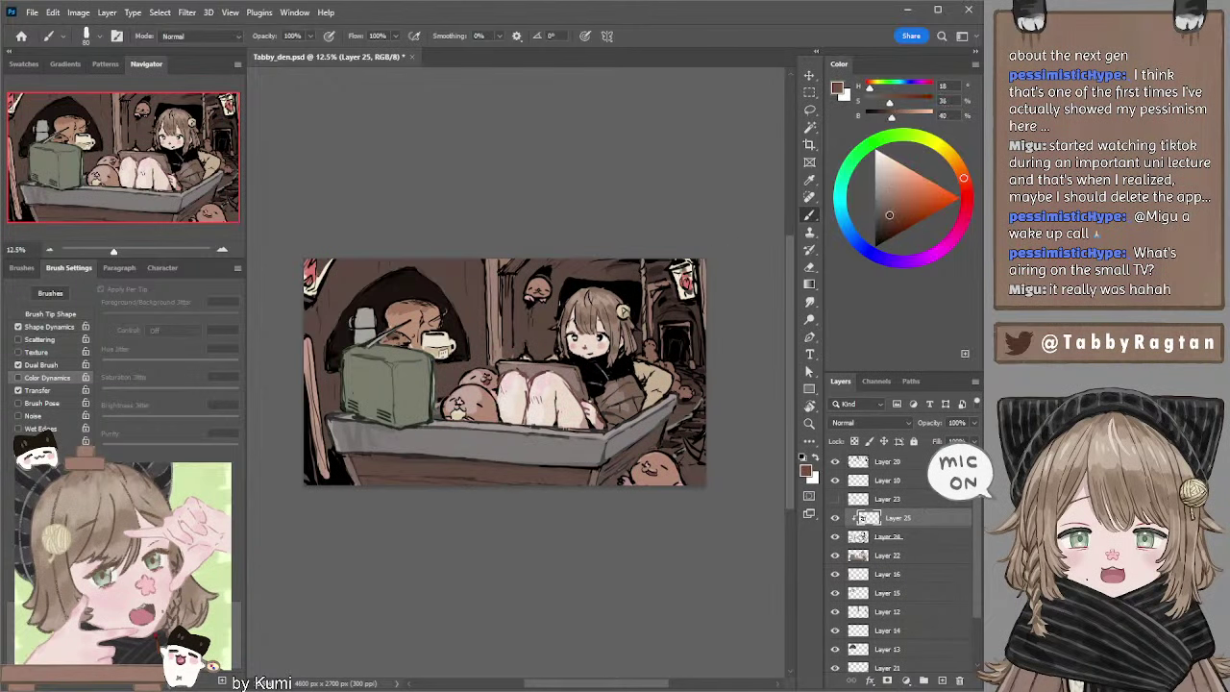
{"action": "left_click_drag", "start_coordinate": [892, 215], "coordinate": [889, 221]}
{"action": "key", "text": "bracketright"}
{"action": "key", "text": "bracketright"}
{"action": "key", "text": "bracketright"}
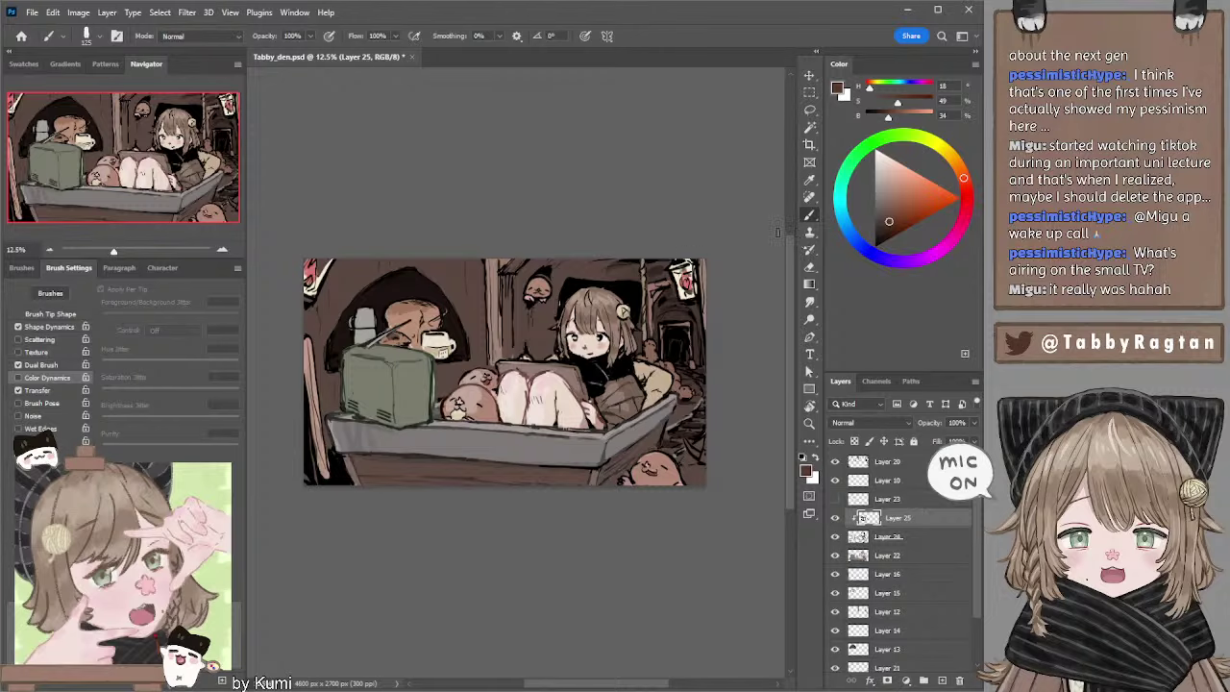
{"action": "left_click", "coordinate": [450, 401], "text": "alt"}
{"action": "key", "text": "bracketleft"}
{"action": "key", "text": "bracketright"}
{"action": "key", "text": "bracketleft"}
Sample and mute a greyish brown, then settle on a light brown from near the girl's shoulder.
{"action": "left_click_drag", "start_coordinate": [616, 276], "coordinate": [599, 281]}
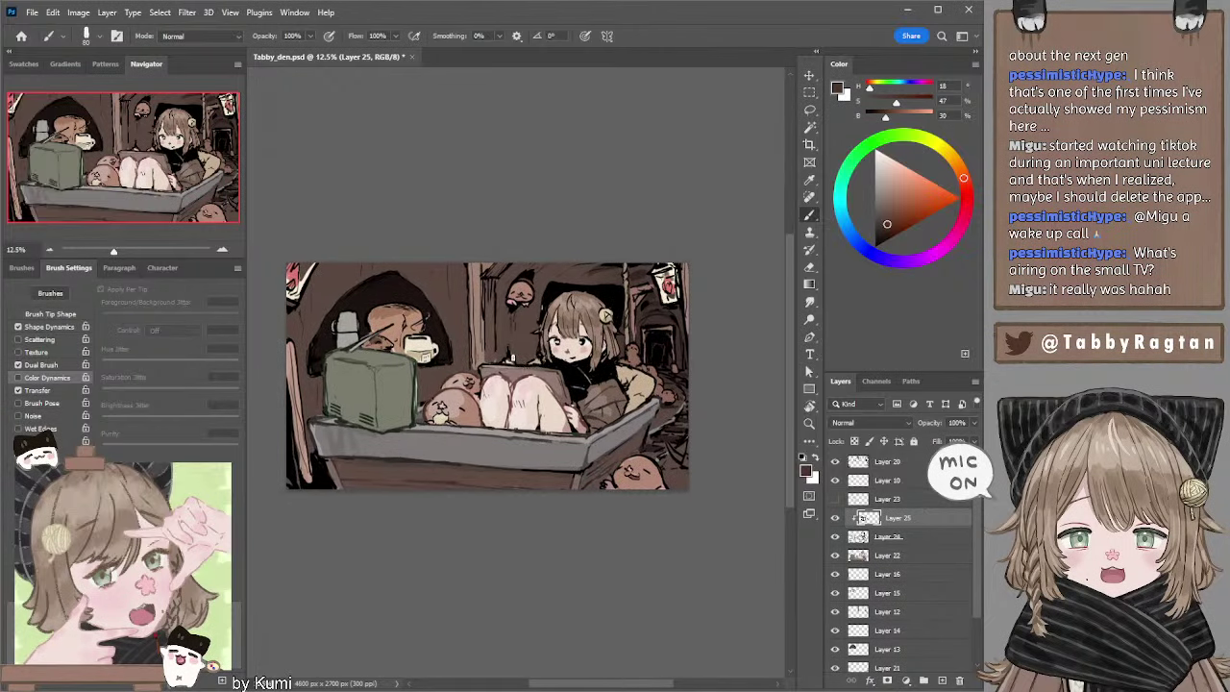
{"action": "left_click_drag", "start_coordinate": [550, 372], "coordinate": [540, 371]}
{"action": "left_click", "coordinate": [541, 375], "text": "alt"}
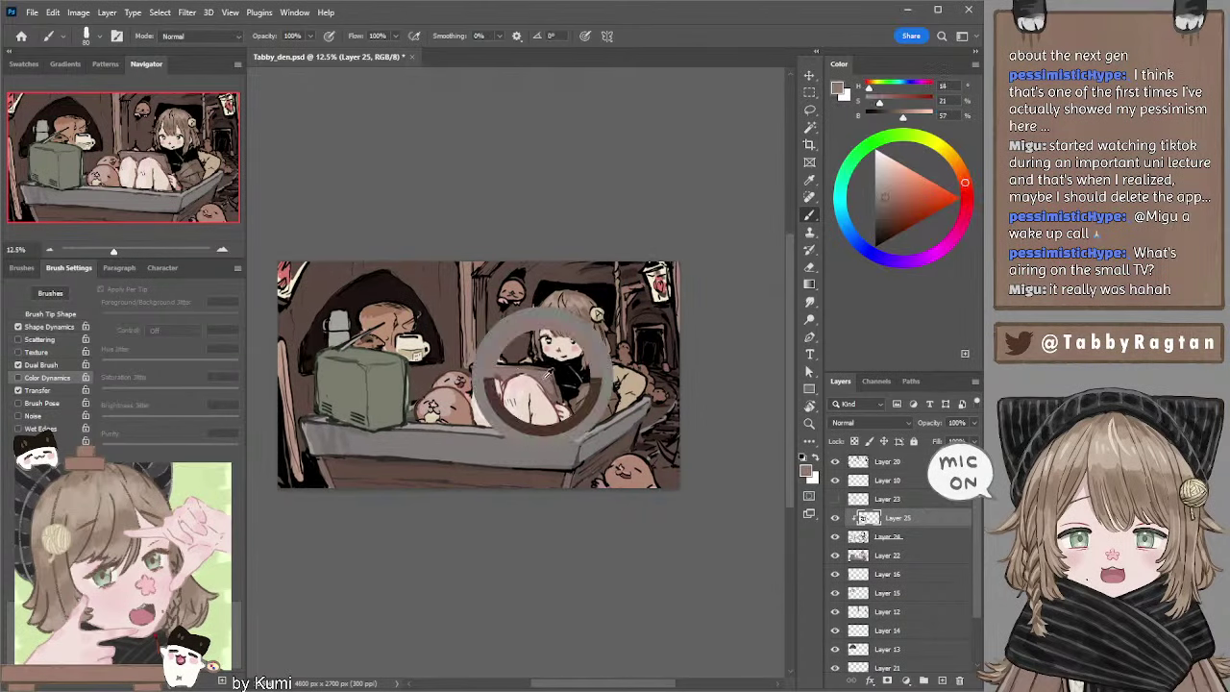
{"action": "left_click_drag", "start_coordinate": [884, 213], "coordinate": [880, 210]}
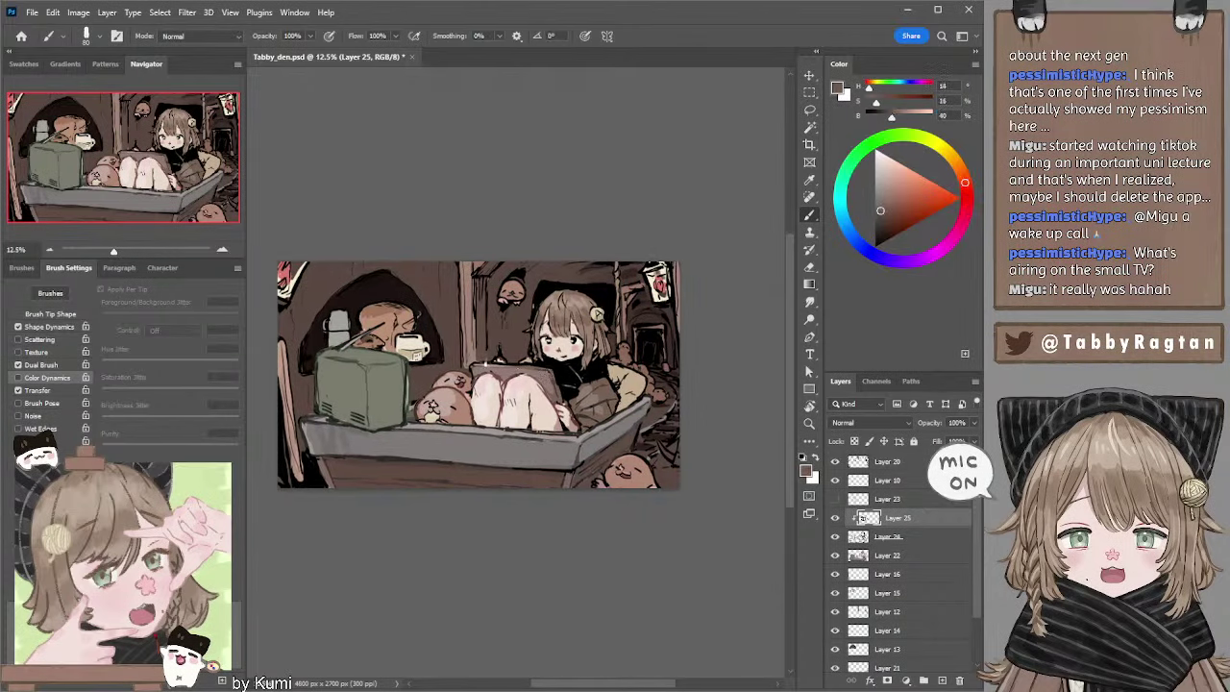
{"action": "left_click", "coordinate": [880, 226]}
{"action": "left_click_drag", "start_coordinate": [880, 225], "coordinate": [877, 225]}
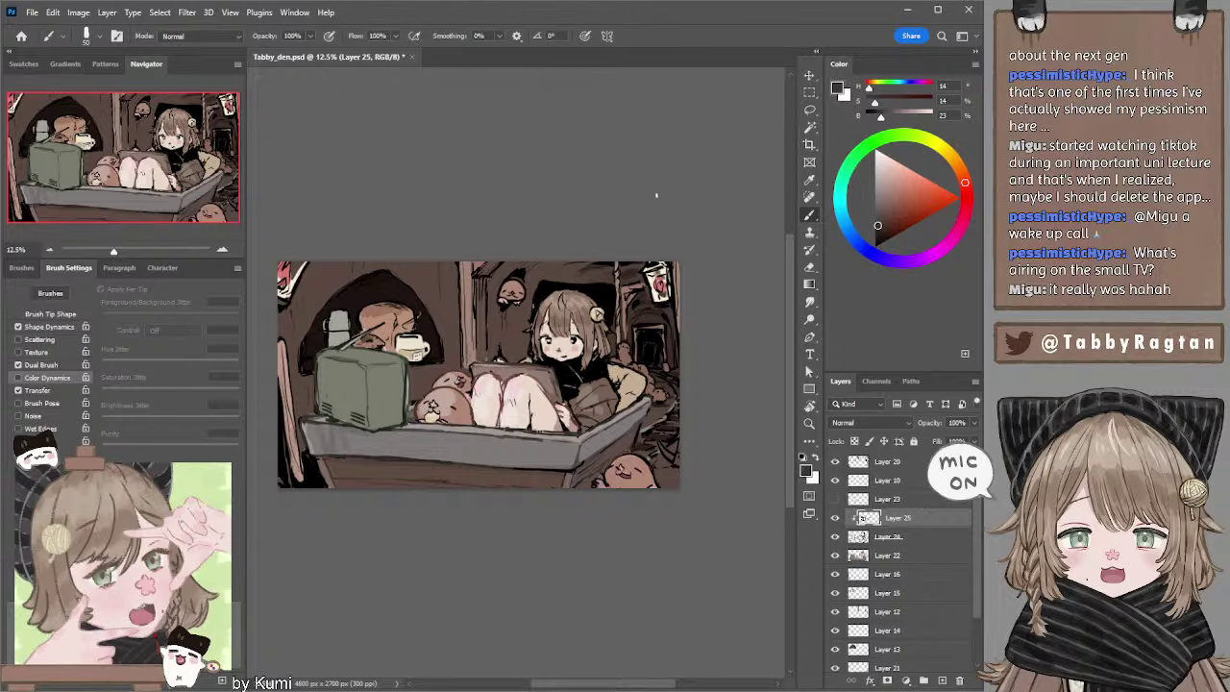
{"action": "left_click", "coordinate": [591, 320], "text": "alt"}
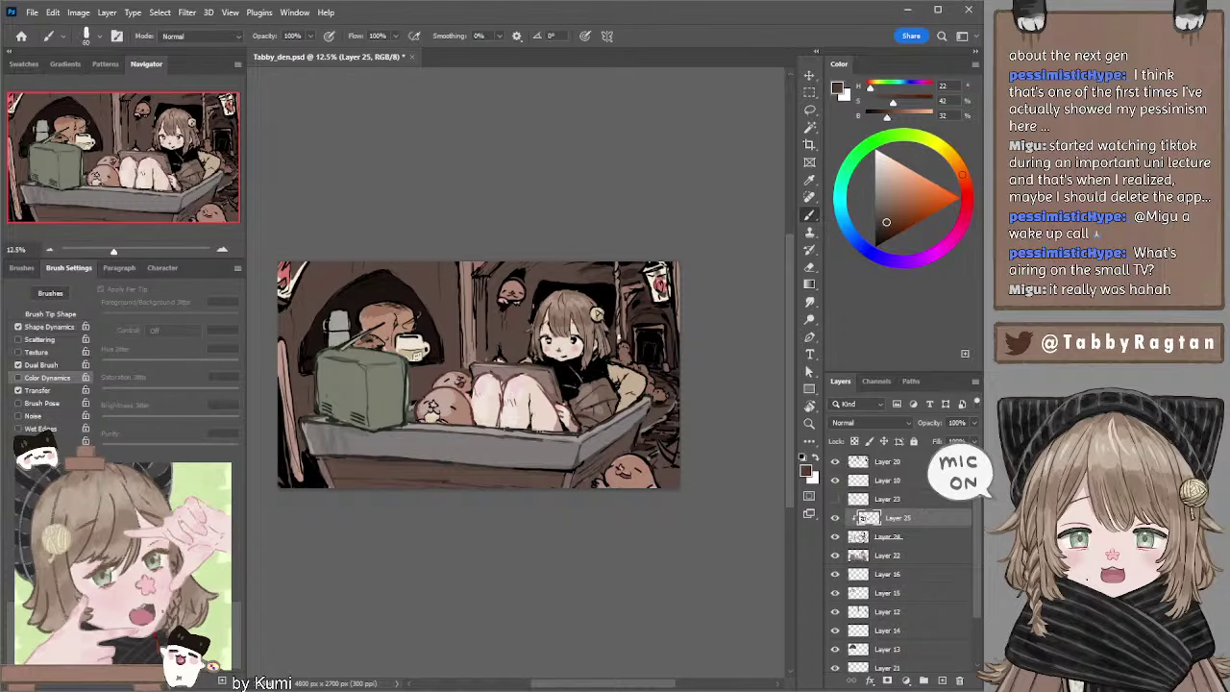
{"action": "left_click", "coordinate": [604, 327], "text": "alt"}
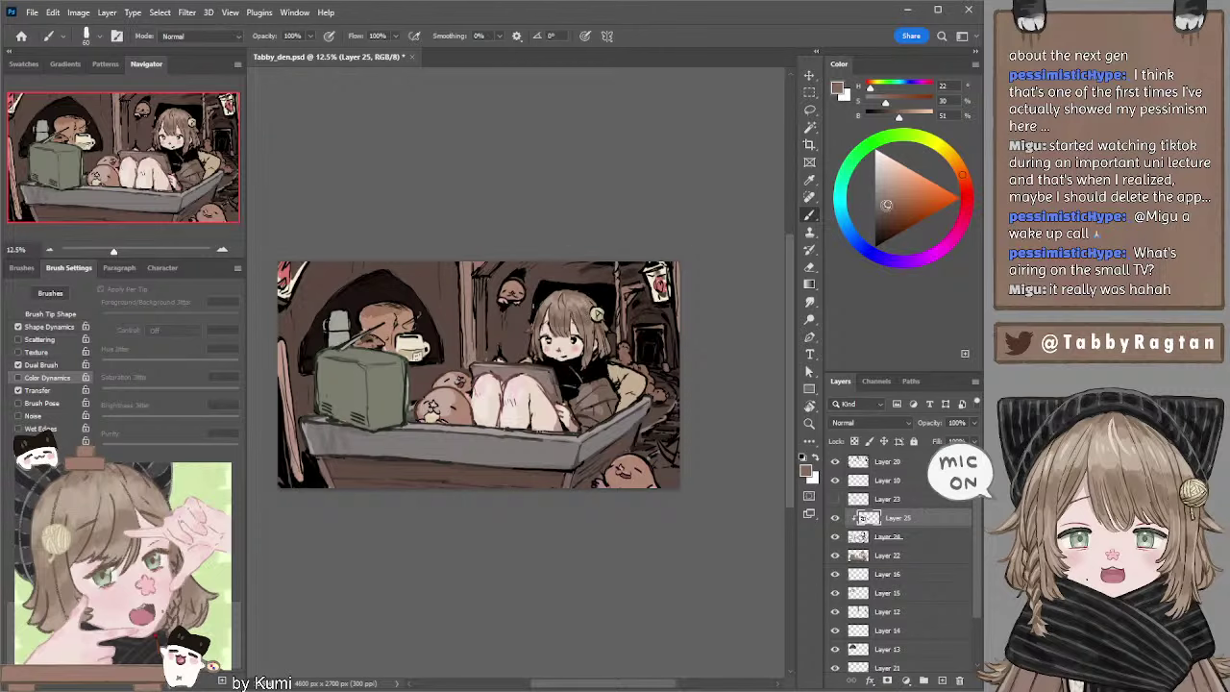
Brush a short dark-brown stroke between the girl's eyes, then make Layer 22 active.
{"action": "left_click", "coordinate": [883, 220]}
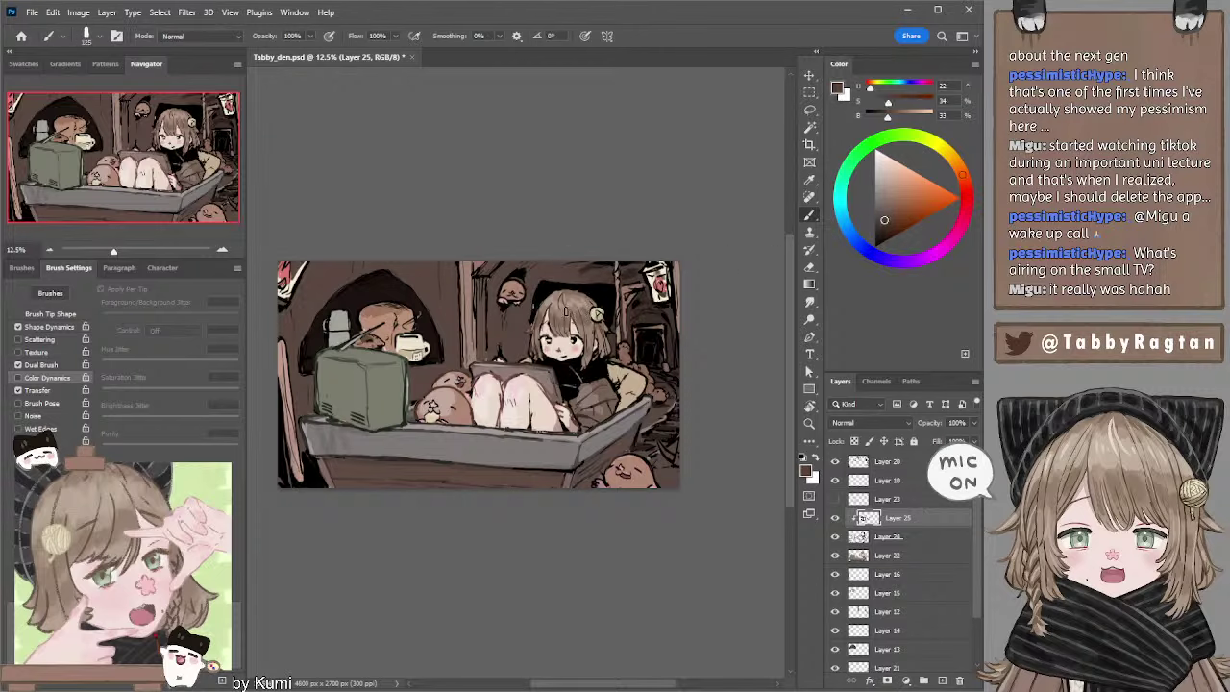
{"action": "left_click_drag", "start_coordinate": [565, 314], "coordinate": [561, 334]}
{"action": "left_click_drag", "start_coordinate": [869, 223], "coordinate": [880, 231]}
{"action": "left_click_drag", "start_coordinate": [598, 294], "coordinate": [482, 397]}
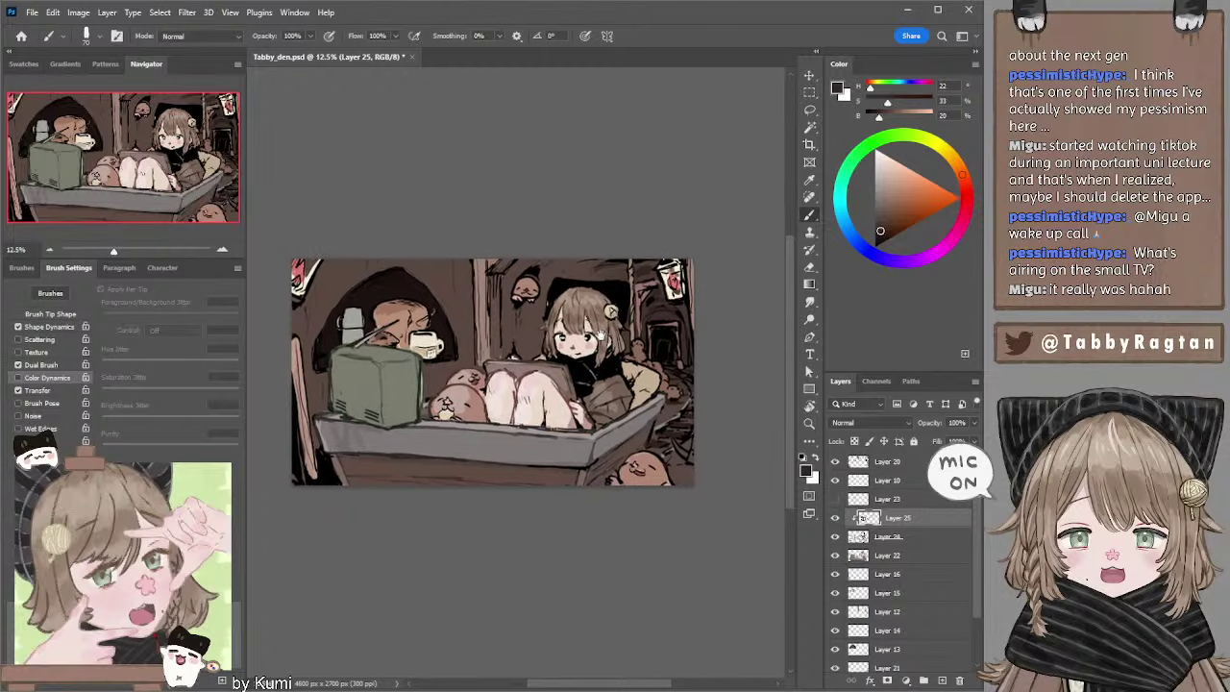
{"action": "left_click_drag", "start_coordinate": [597, 344], "coordinate": [607, 338]}
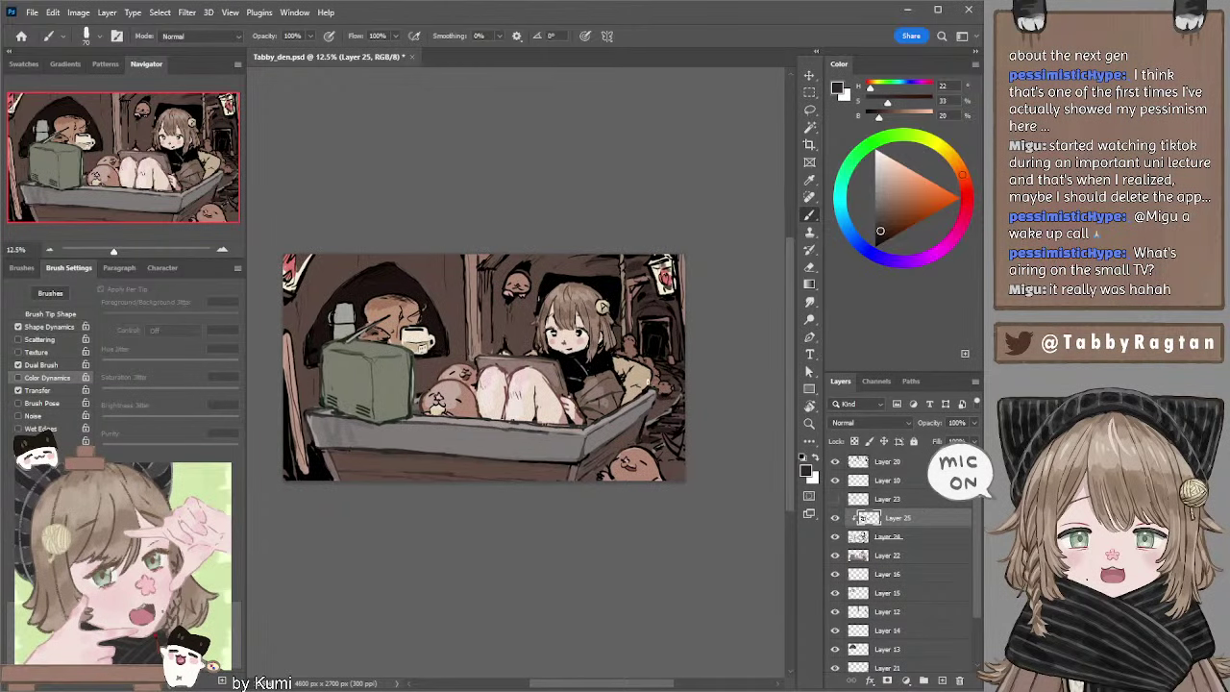
{"action": "left_click", "coordinate": [643, 387], "text": "ctrl"}
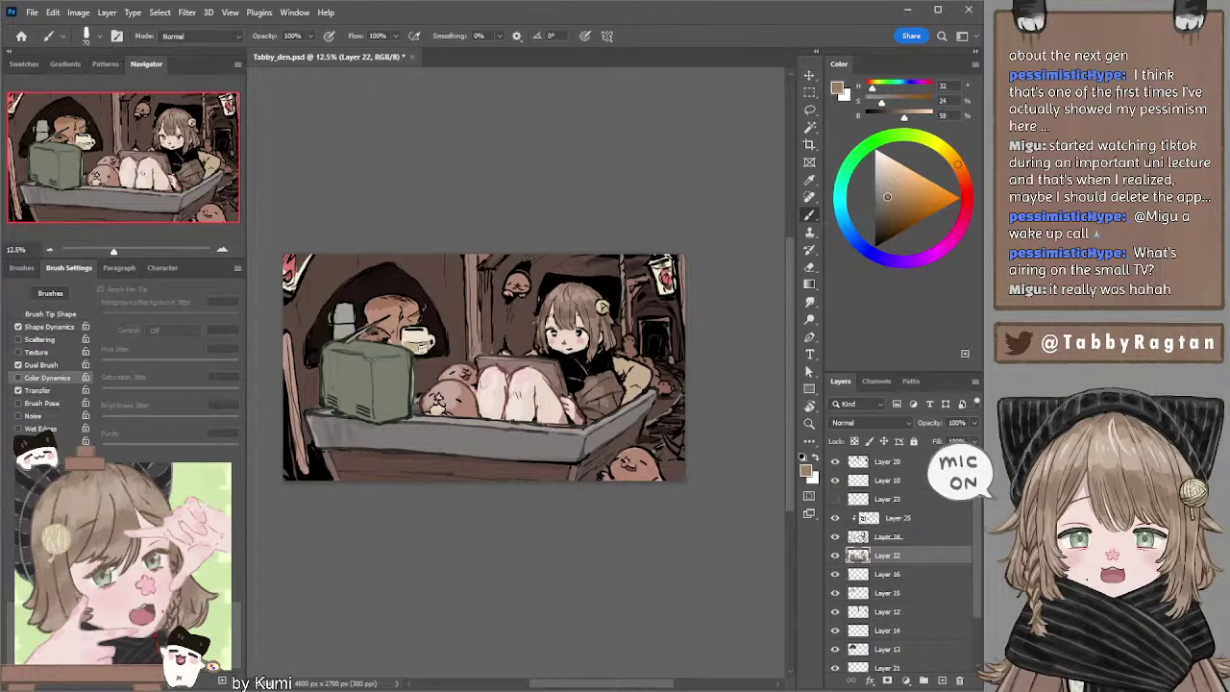
Sample the girl's shoulder beige and shift it to a muted, slightly reddish warm tone.
{"action": "left_click_drag", "start_coordinate": [891, 181], "coordinate": [887, 195]}
{"action": "left_click", "coordinate": [963, 174]}
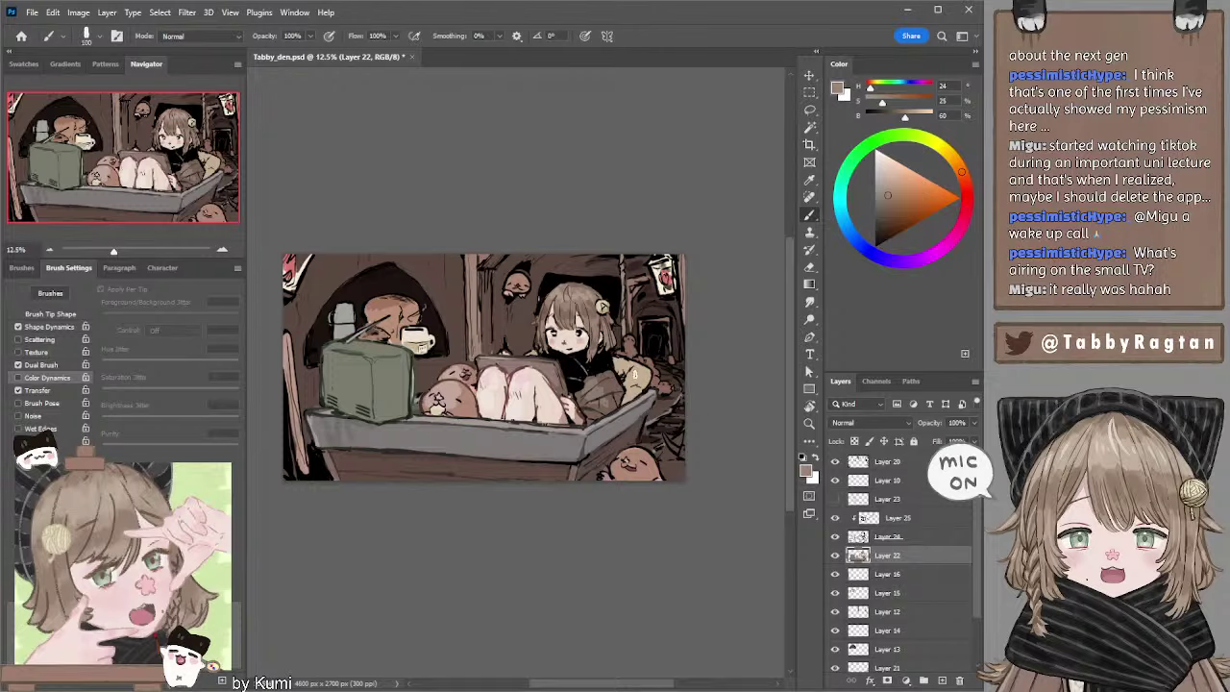
{"action": "left_click", "coordinate": [634, 374], "text": "alt"}
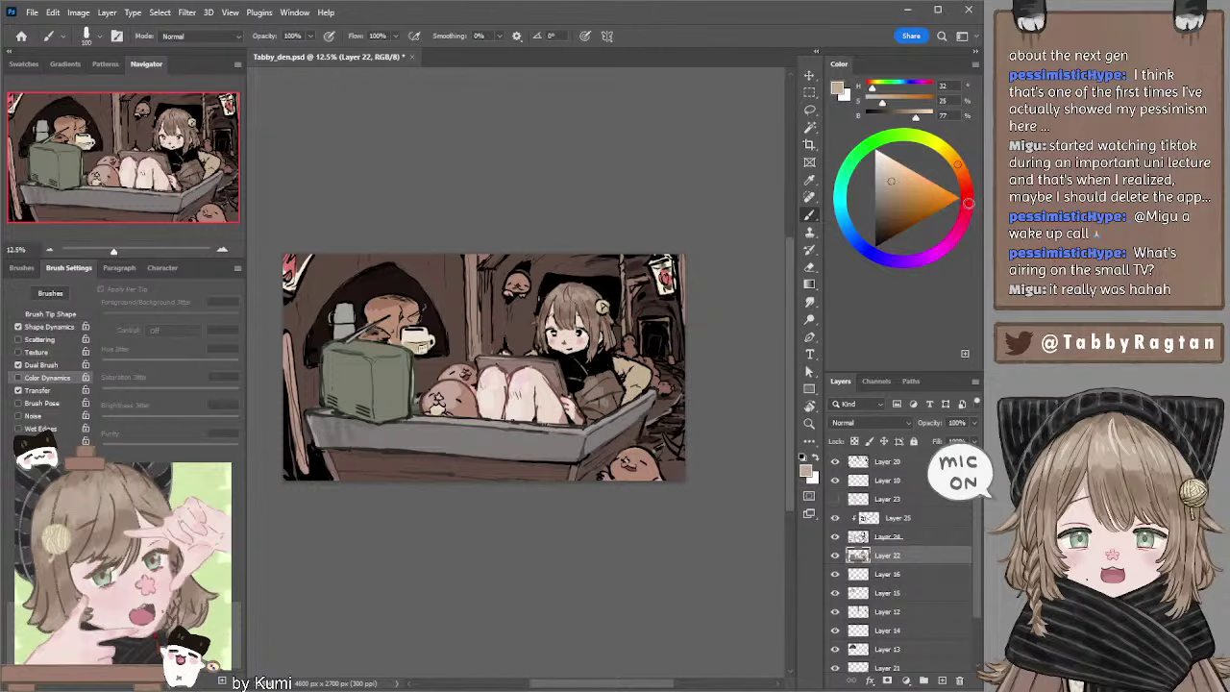
{"action": "left_click", "coordinate": [968, 203]}
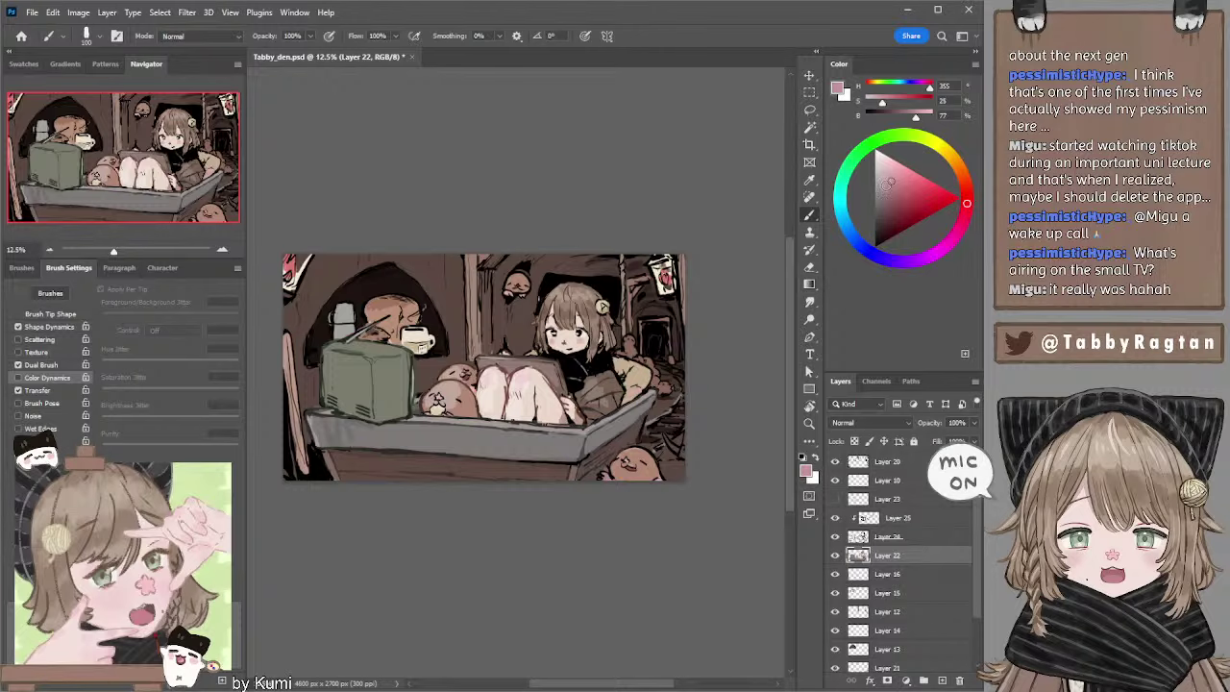
{"action": "left_click", "coordinate": [649, 365], "text": "alt"}
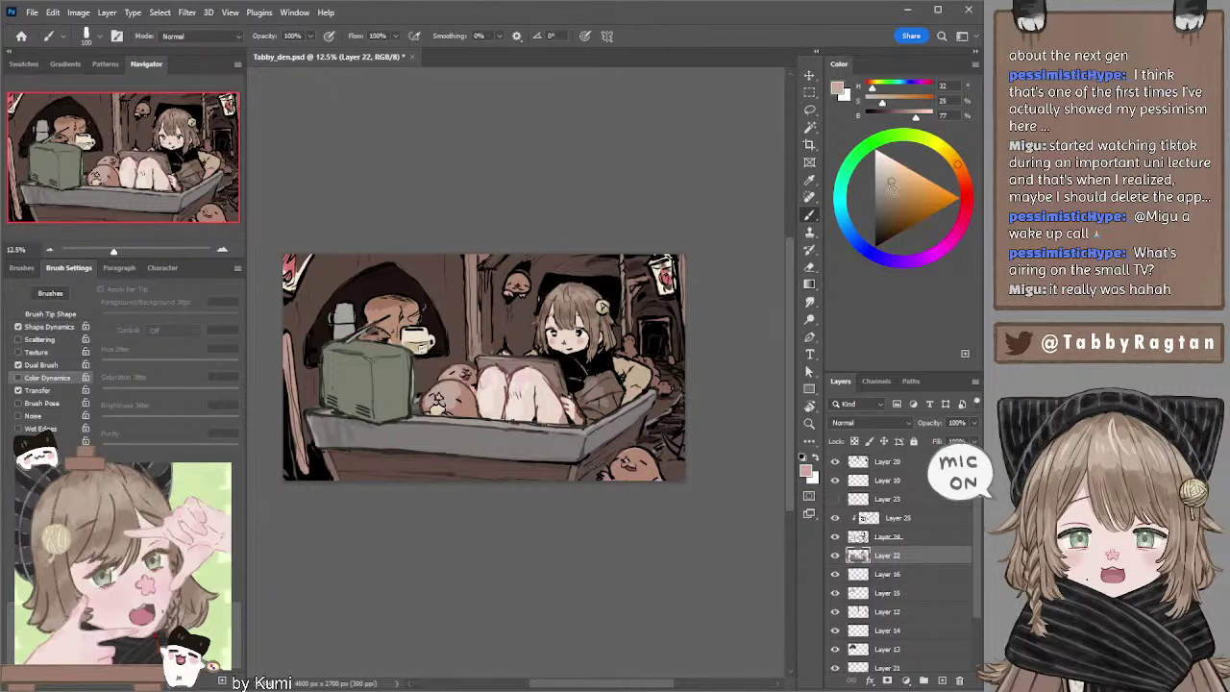
{"action": "left_click", "coordinate": [887, 192]}
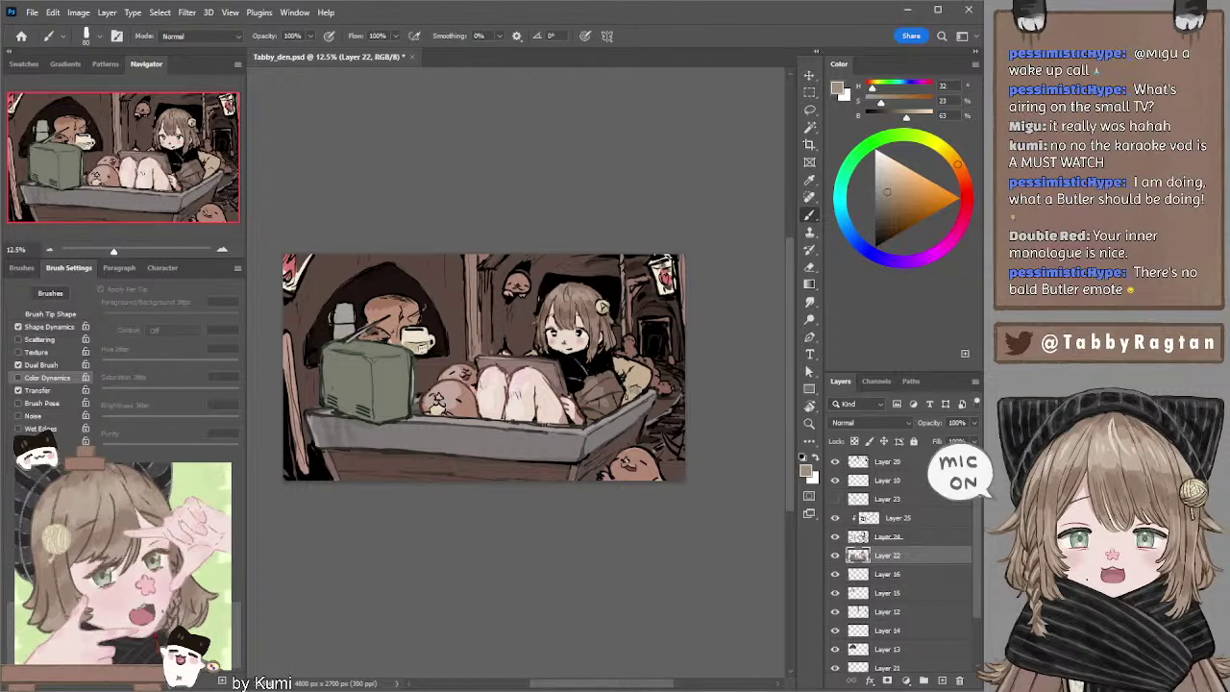
{"action": "left_click", "coordinate": [886, 195]}
{"action": "left_click", "coordinate": [963, 180]}
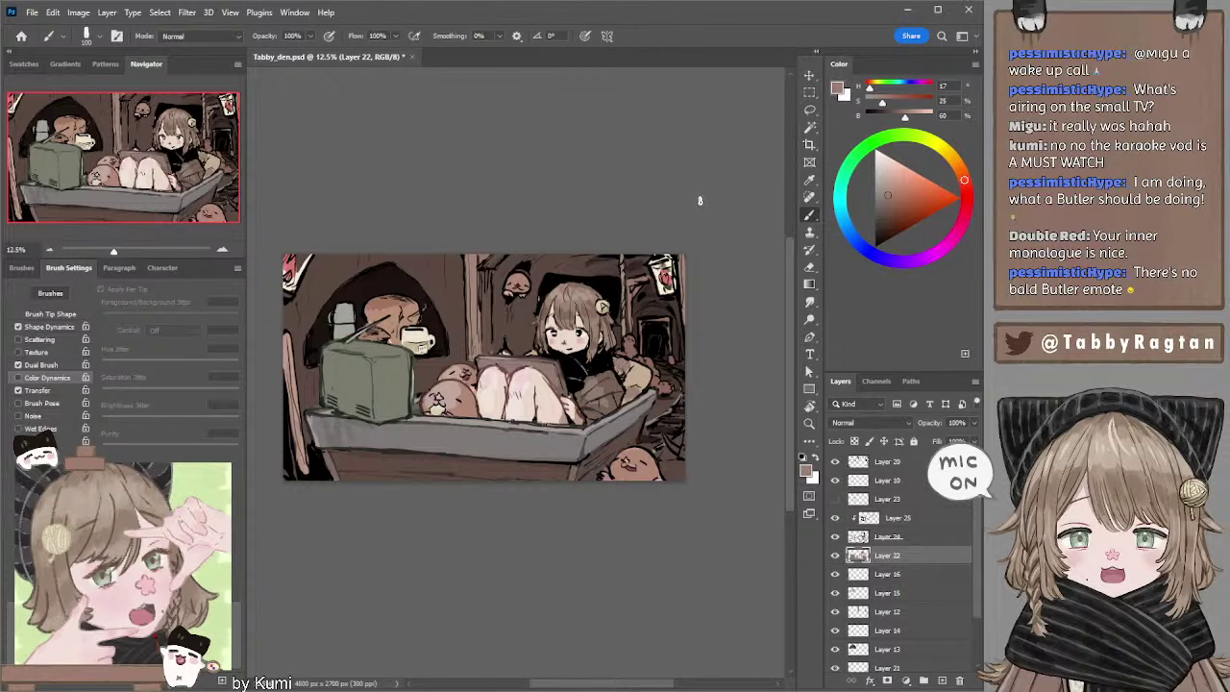
On Layer 25, sample the painting's light beige and deepen it into a darker muted brown.
{"action": "left_click", "coordinate": [876, 517]}
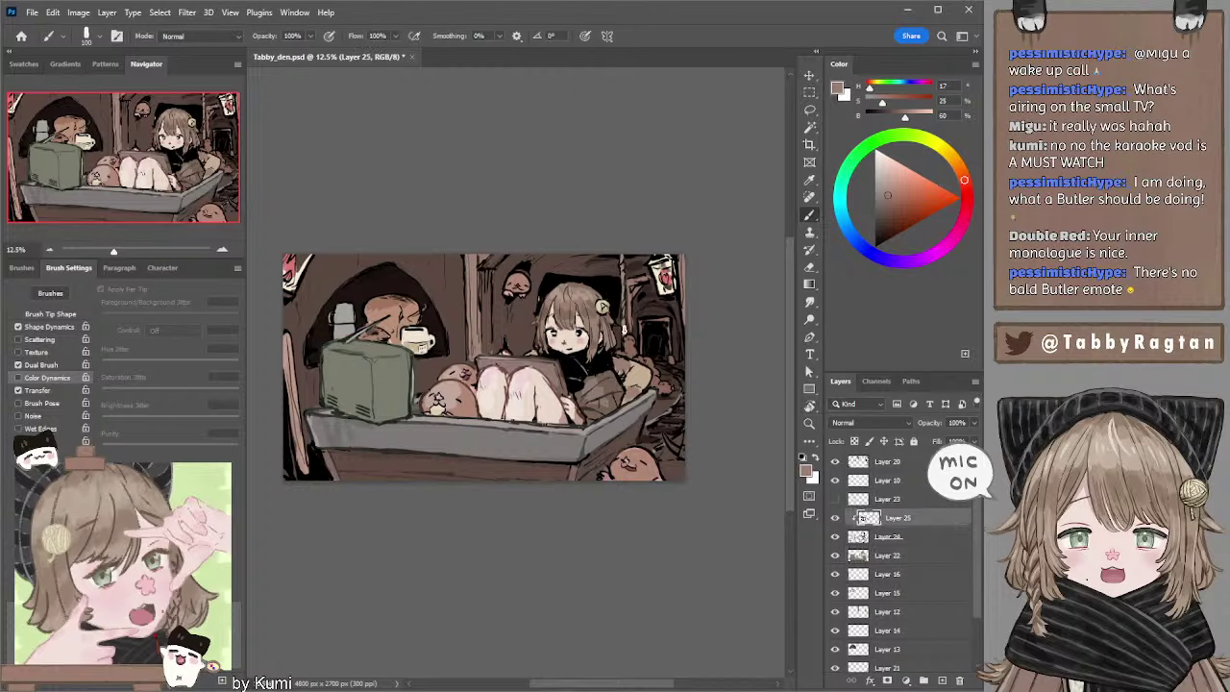
{"action": "left_click", "coordinate": [637, 374], "text": "alt"}
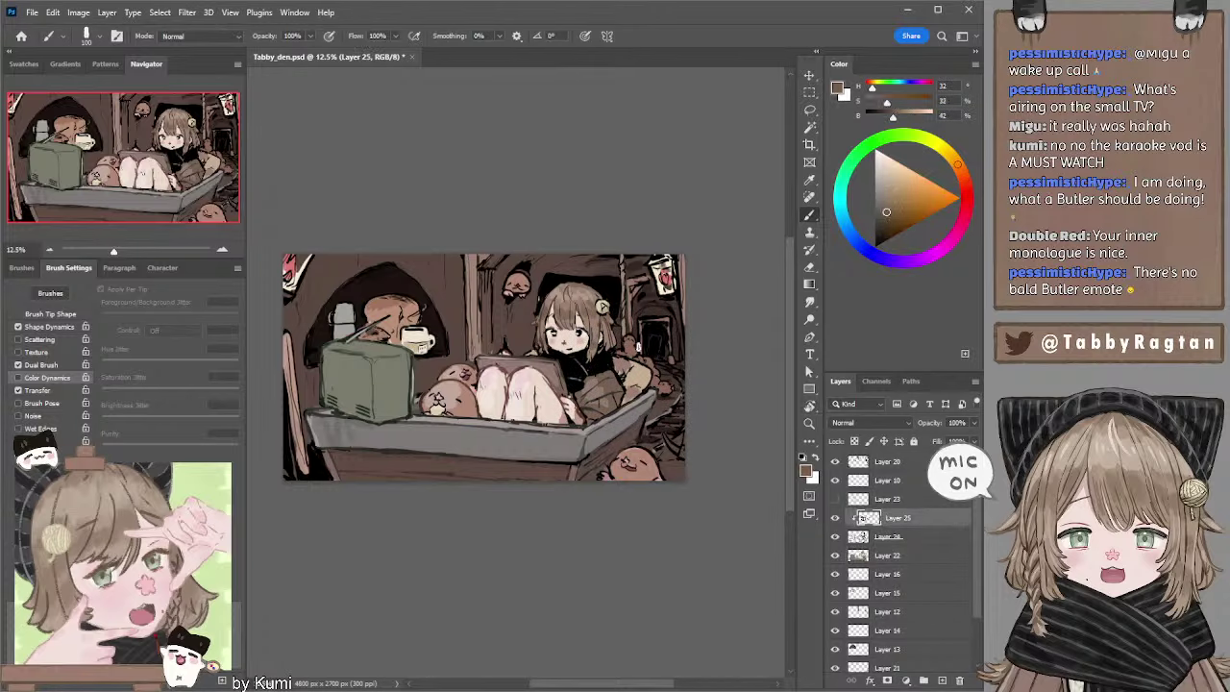
{"action": "left_click", "coordinate": [890, 211]}
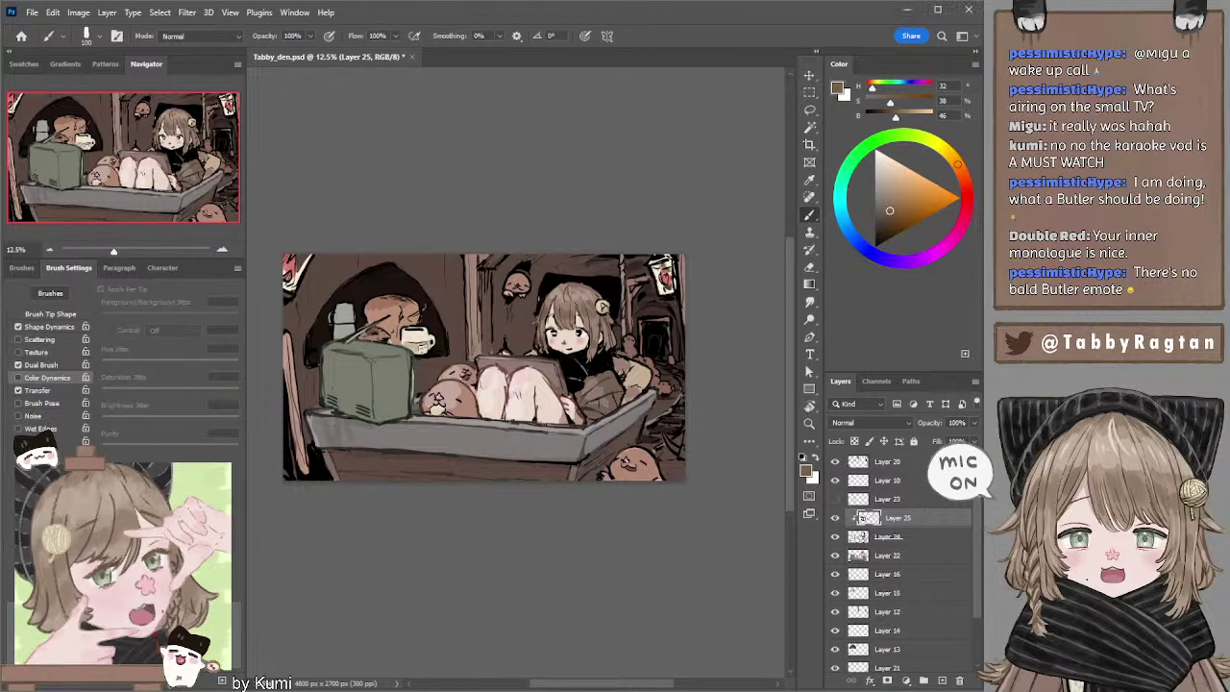
Reset the colours, sample a light pink and shift it darker toward orange, with brush size 250.
{"action": "left_click_drag", "start_coordinate": [581, 182], "coordinate": [569, 171]}
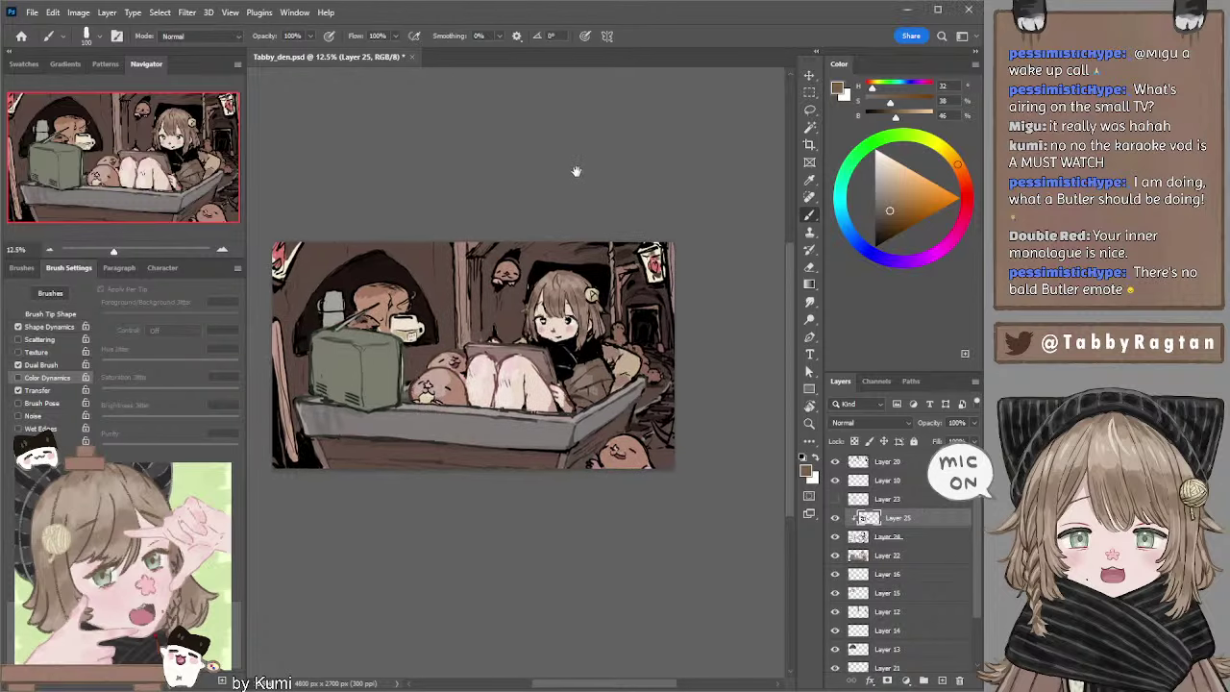
{"action": "key", "text": "alt+bracketleft"}
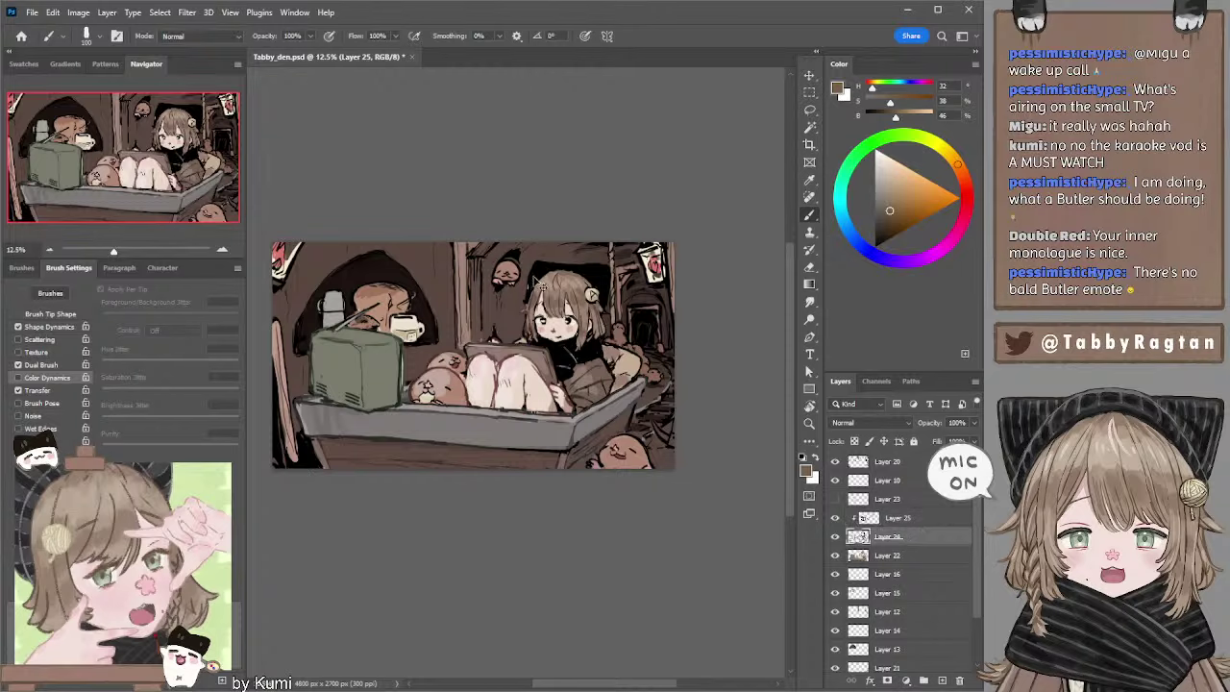
{"action": "key", "text": "d"}
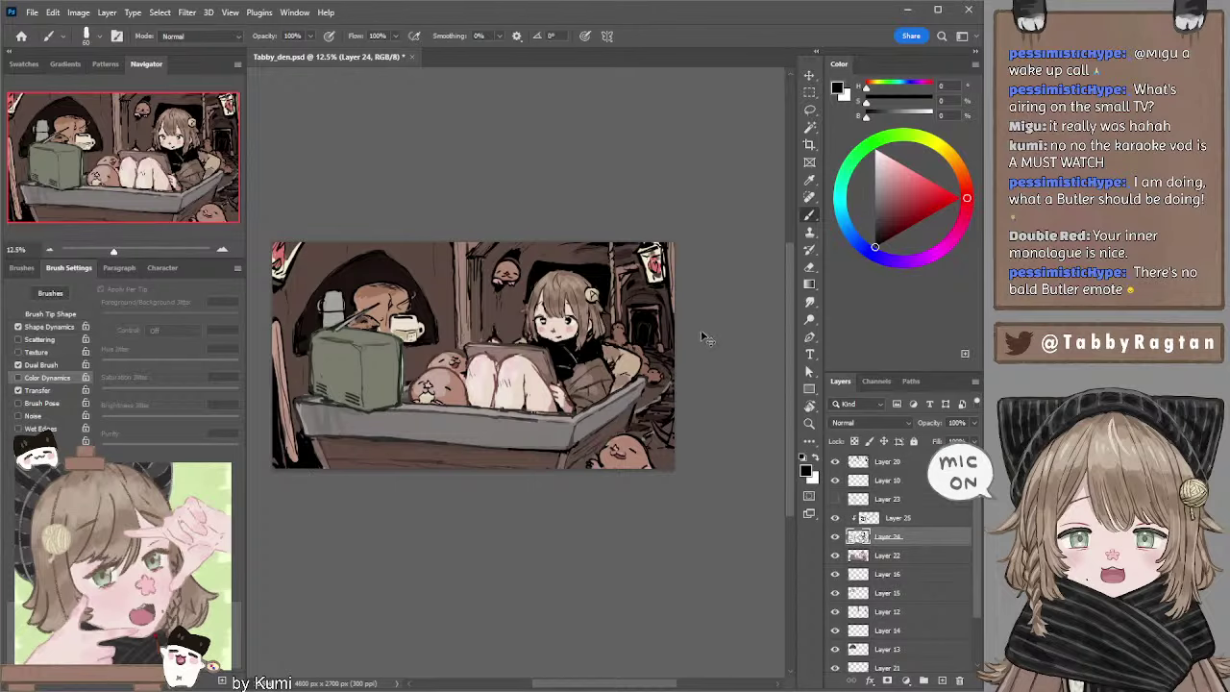
{"action": "left_click", "coordinate": [279, 351], "text": "ctrl"}
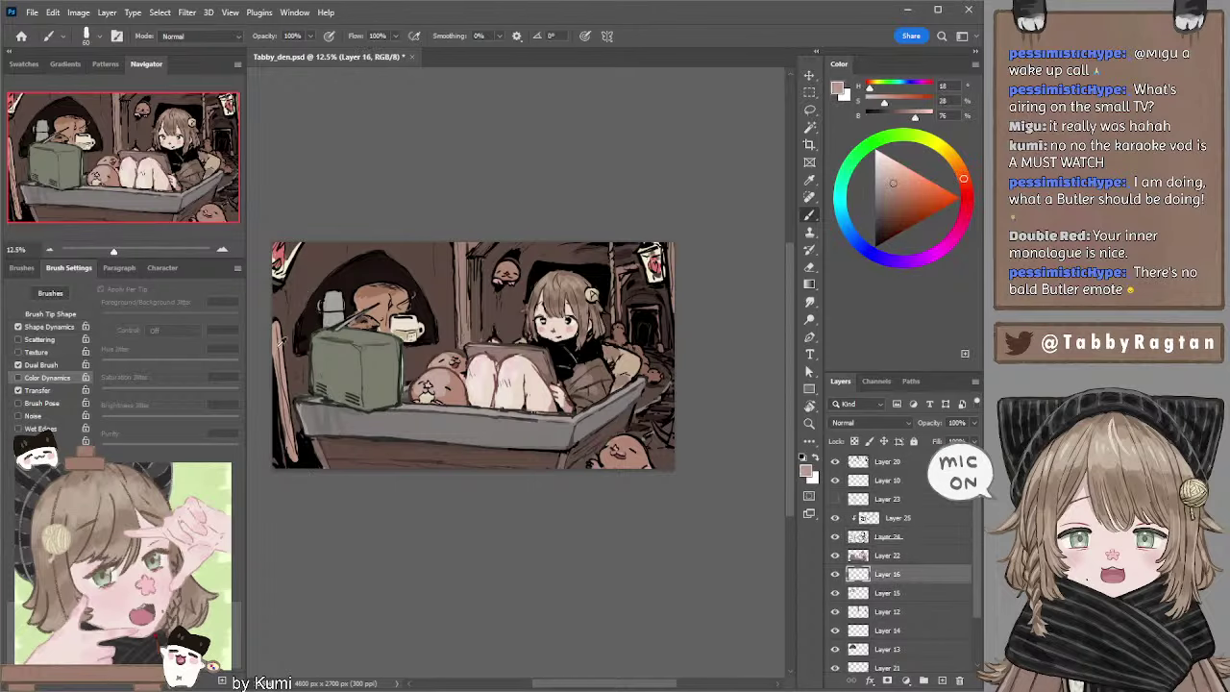
{"action": "left_click", "coordinate": [892, 198]}
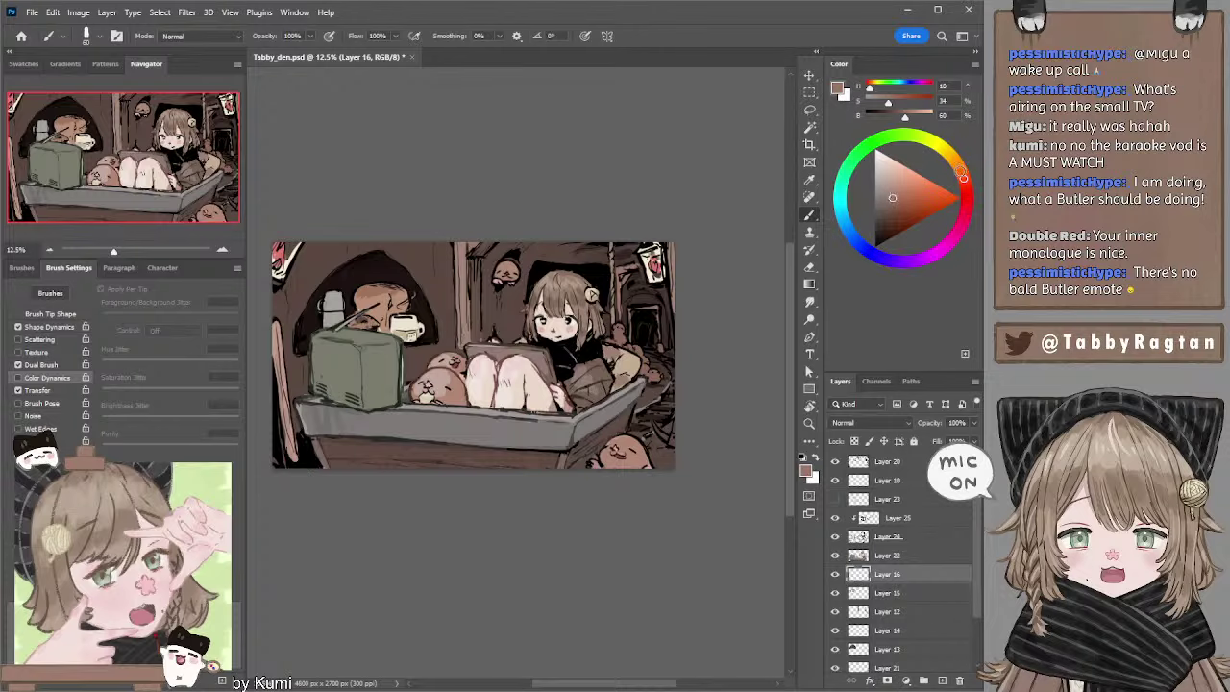
{"action": "left_click_drag", "start_coordinate": [962, 176], "coordinate": [959, 170]}
{"action": "key", "text": "bracketright"}
{"action": "key", "text": "bracketright"}
{"action": "key", "text": "bracketright"}
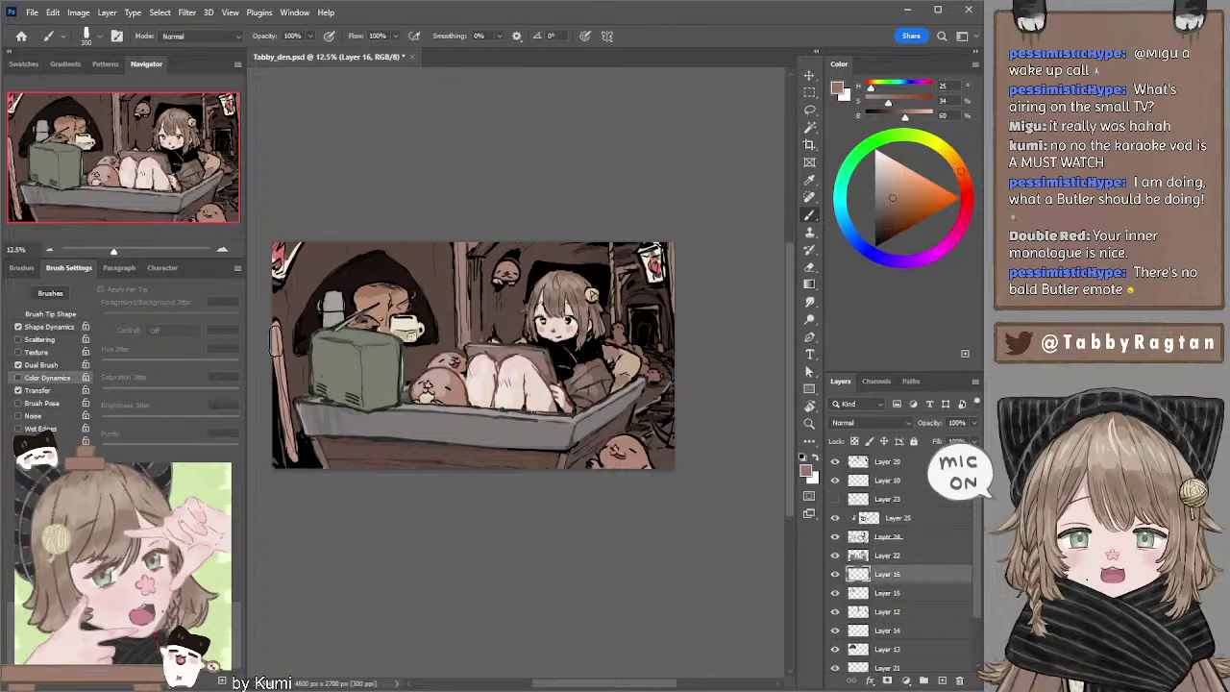
{"action": "key", "text": "bracketleft"}
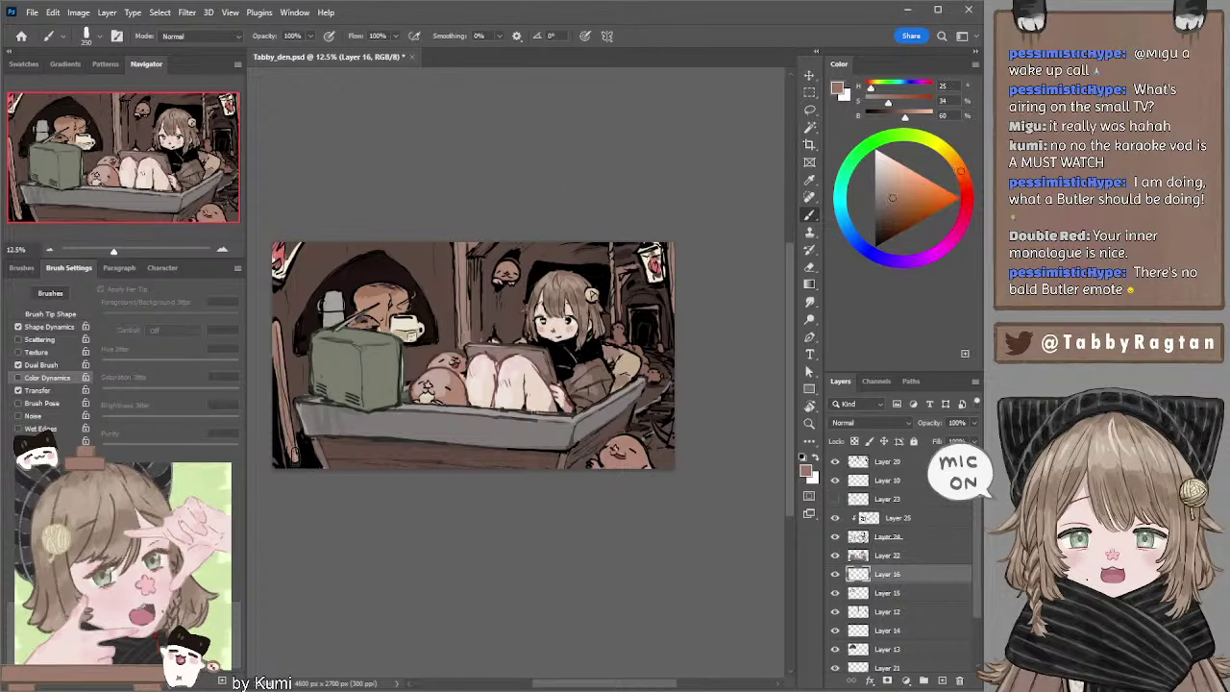
Switch between Layers 22 and 25, sampling a dark brown then a desaturated dark grey at brush 125.
{"action": "left_click", "coordinate": [519, 430], "text": "ctrl"}
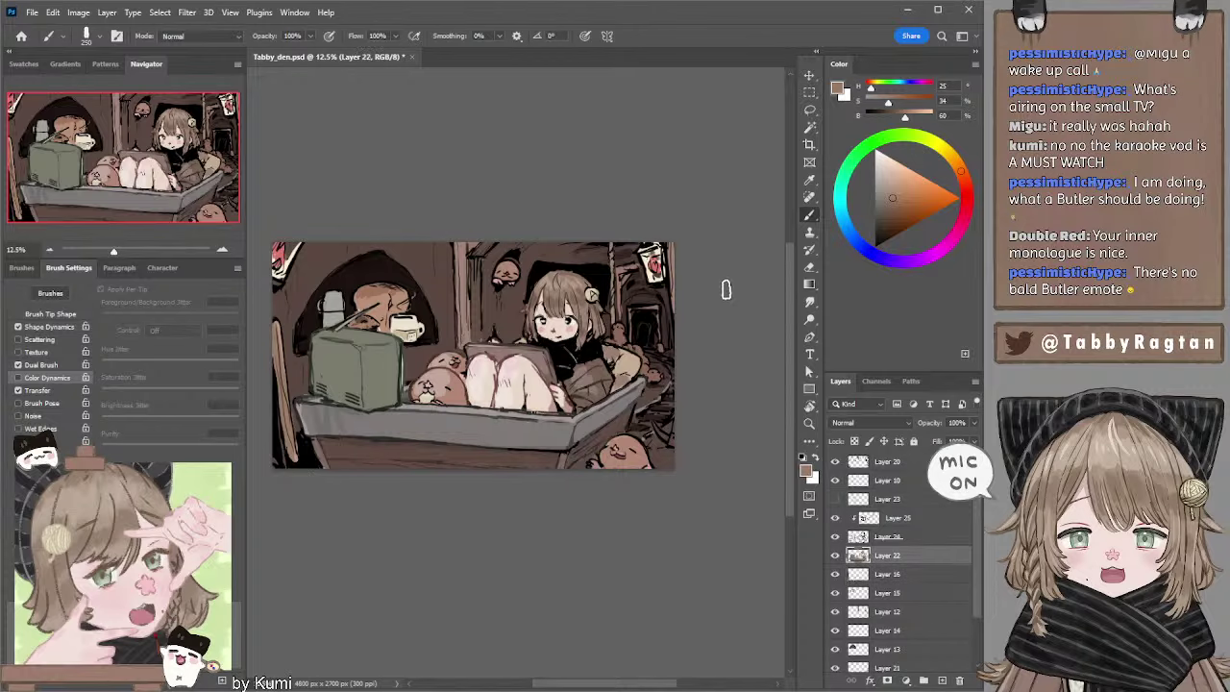
{"action": "left_click_drag", "start_coordinate": [721, 274], "coordinate": [705, 252]}
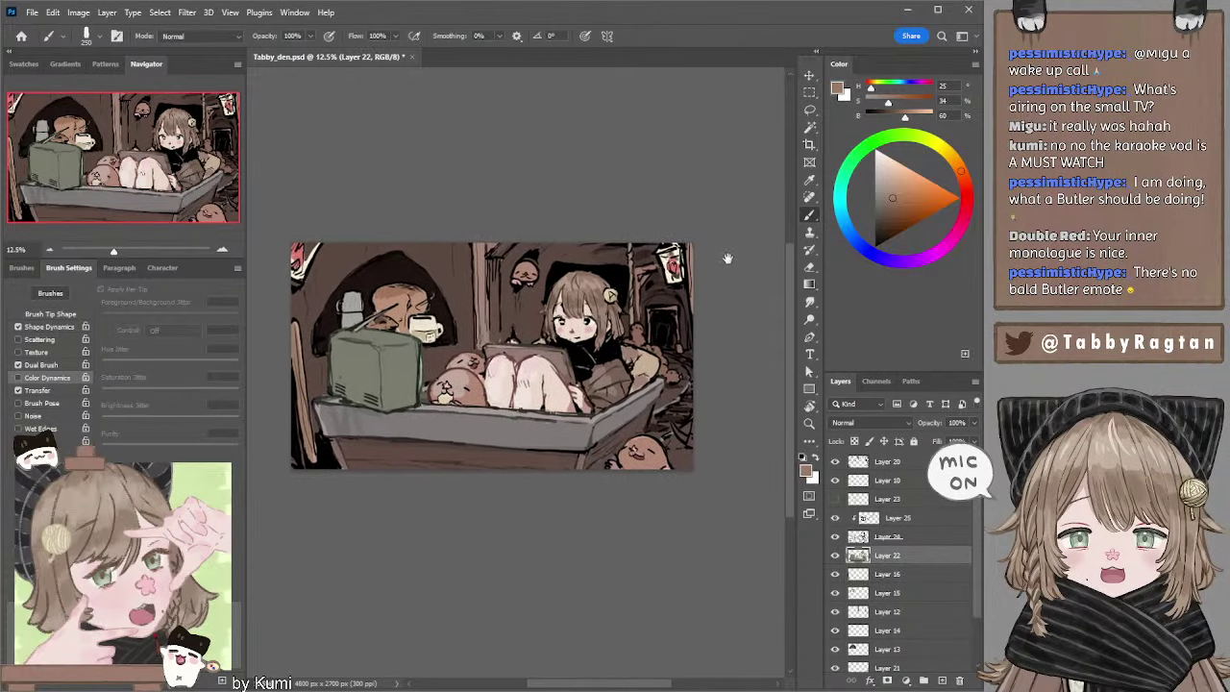
{"action": "left_click", "coordinate": [872, 522]}
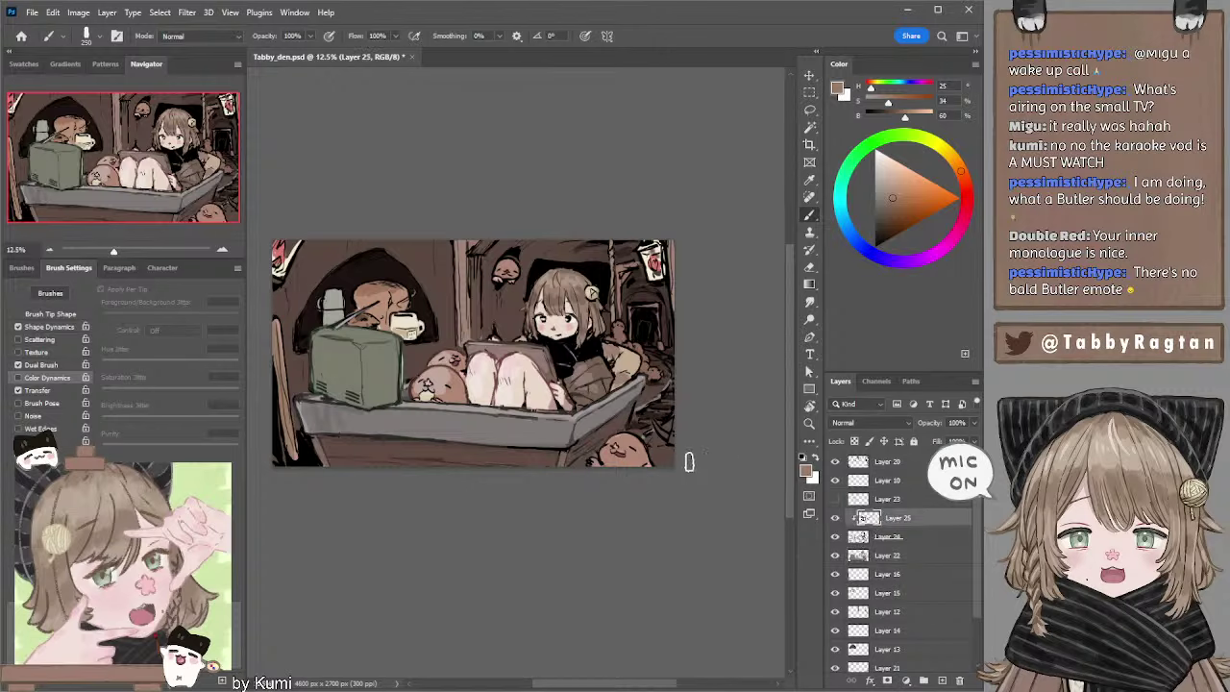
{"action": "left_click", "coordinate": [650, 450], "text": "alt"}
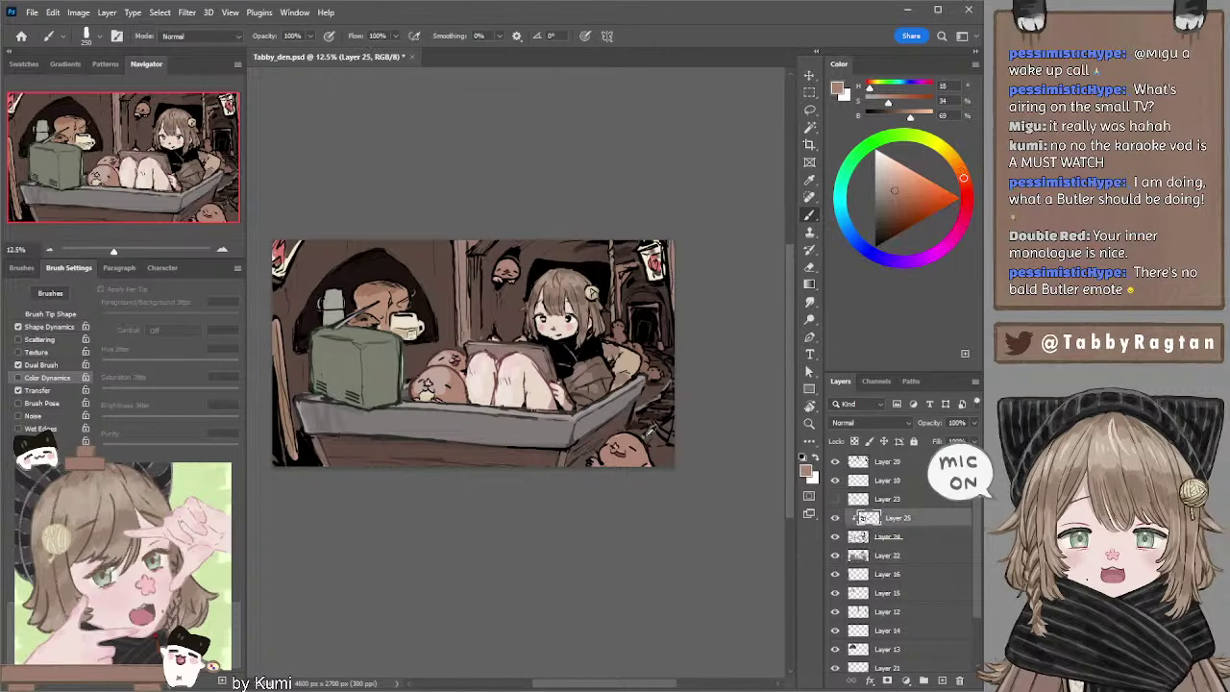
{"action": "left_click", "coordinate": [637, 440], "text": "alt"}
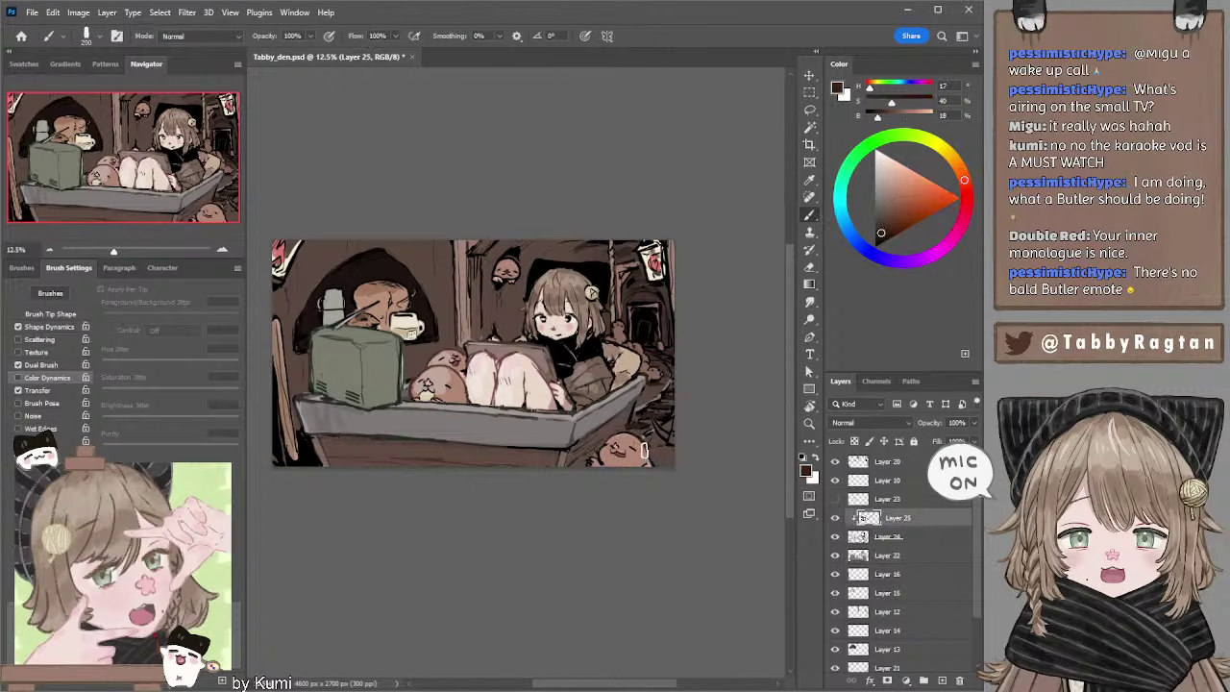
{"action": "left_click_drag", "start_coordinate": [657, 358], "coordinate": [677, 359]}
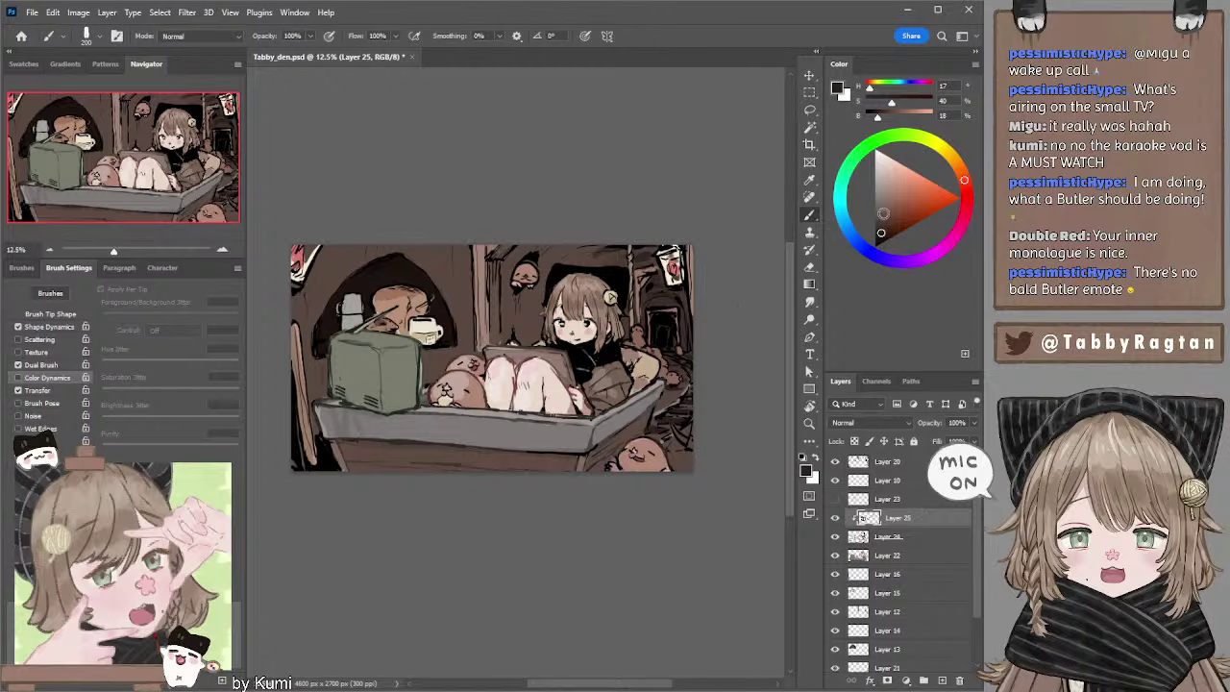
{"action": "left_click", "coordinate": [693, 426], "text": "alt"}
{"action": "key", "text": "bracketleft"}
{"action": "key", "text": "bracketleft"}
{"action": "key", "text": "bracketleft"}
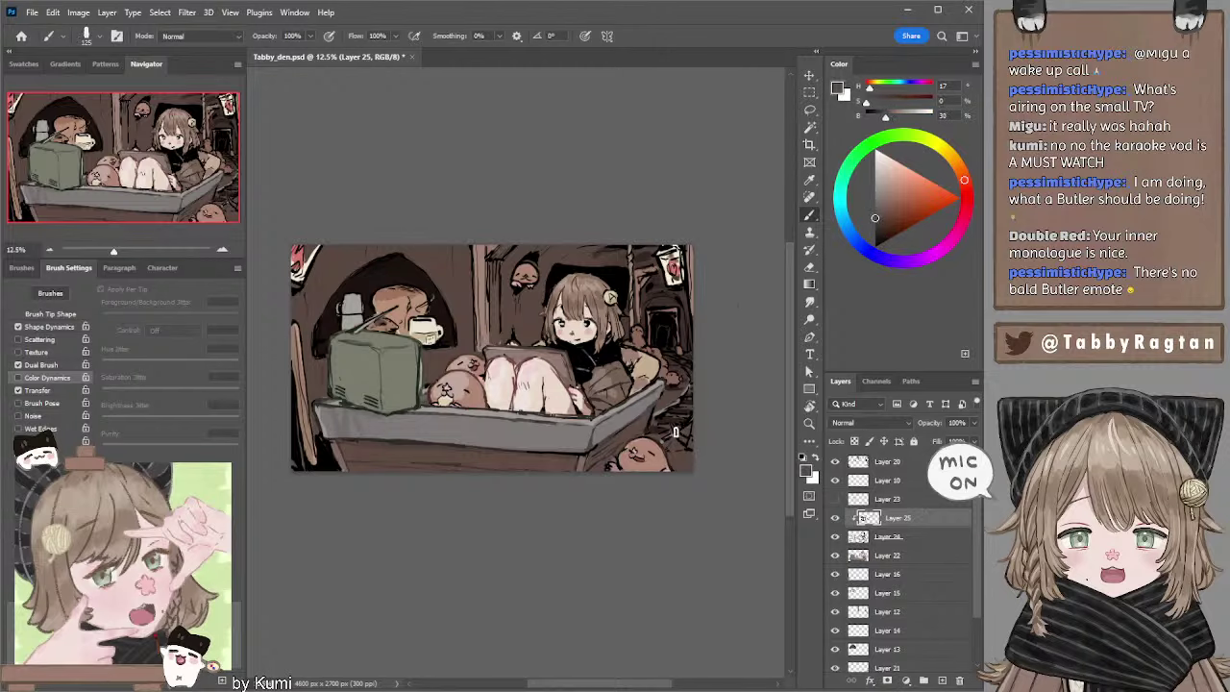
Try Layers 21, 5 and 13, lightening the grey and brown colours with brush size 90.
{"action": "left_click", "coordinate": [670, 418], "text": "ctrl"}
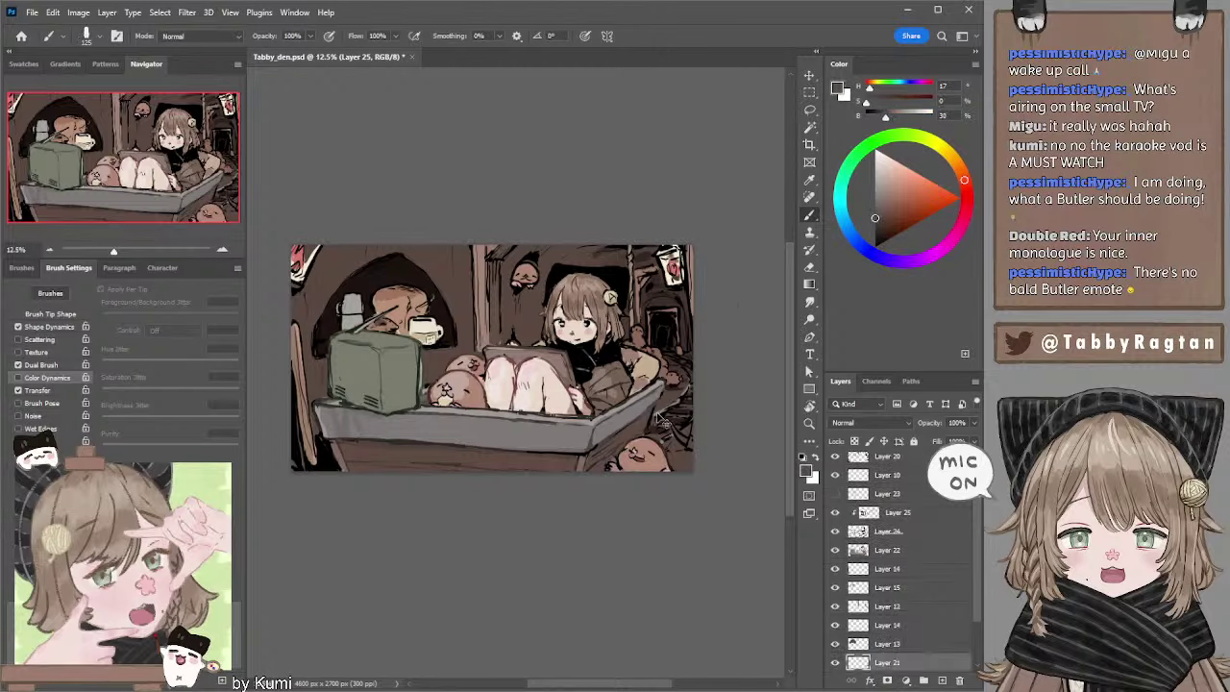
{"action": "left_click", "coordinate": [874, 206]}
{"action": "key", "text": "bracketleft"}
{"action": "key", "text": "bracketleft"}
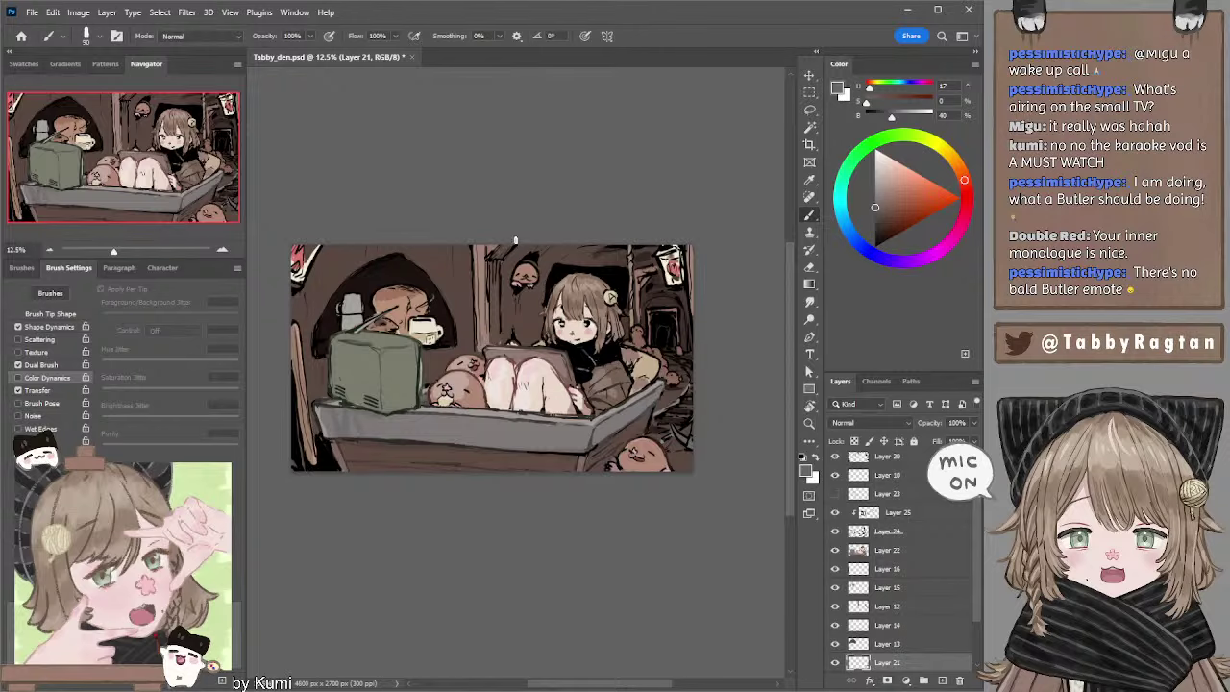
{"action": "left_click", "coordinate": [316, 317], "text": "ctrl"}
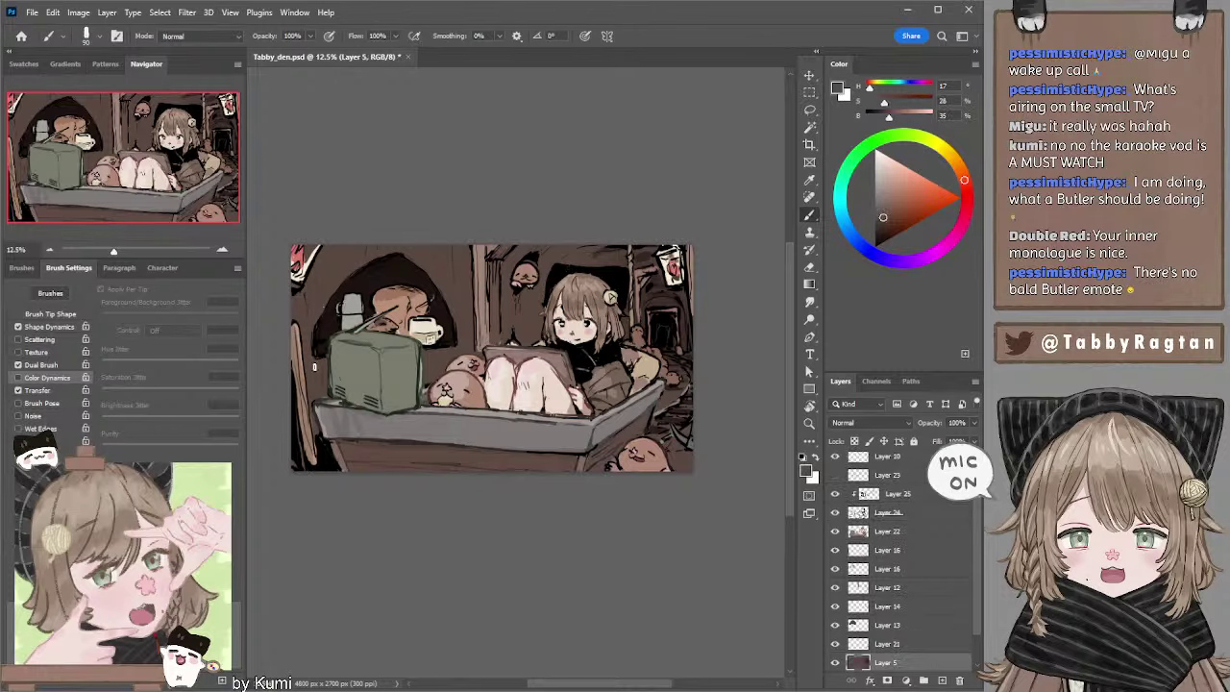
{"action": "left_click", "coordinate": [325, 358], "text": "alt"}
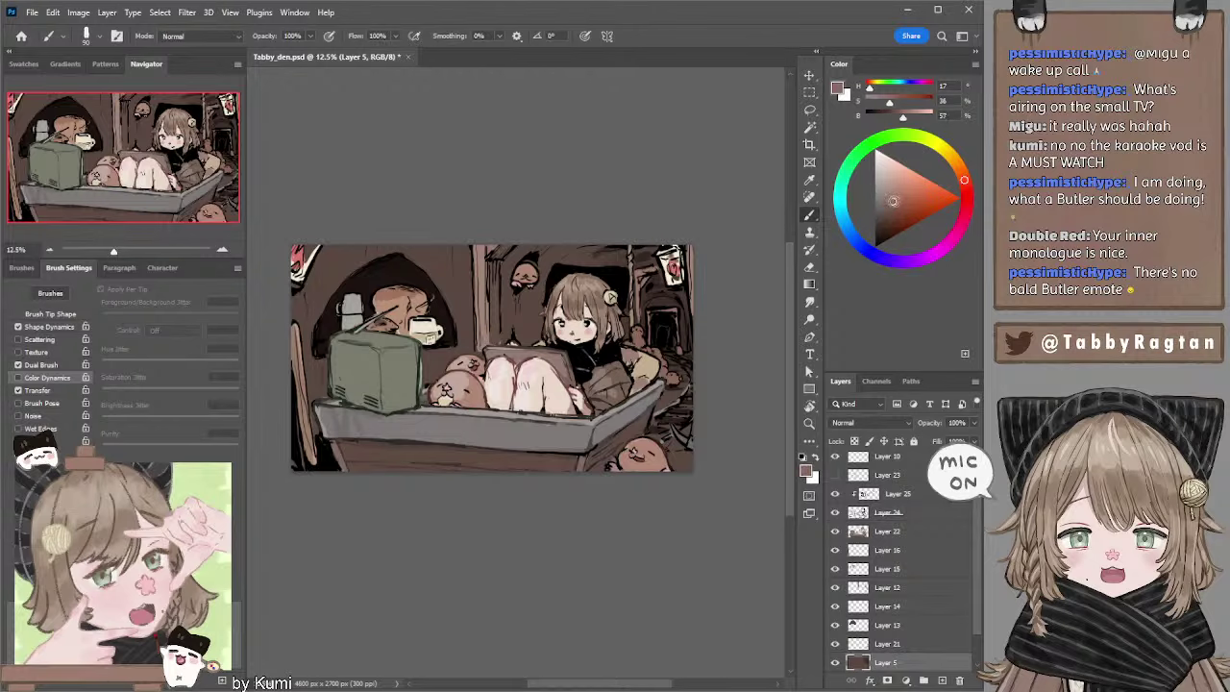
{"action": "left_click", "coordinate": [327, 349], "text": "ctrl"}
{"action": "left_click", "coordinate": [891, 190]}
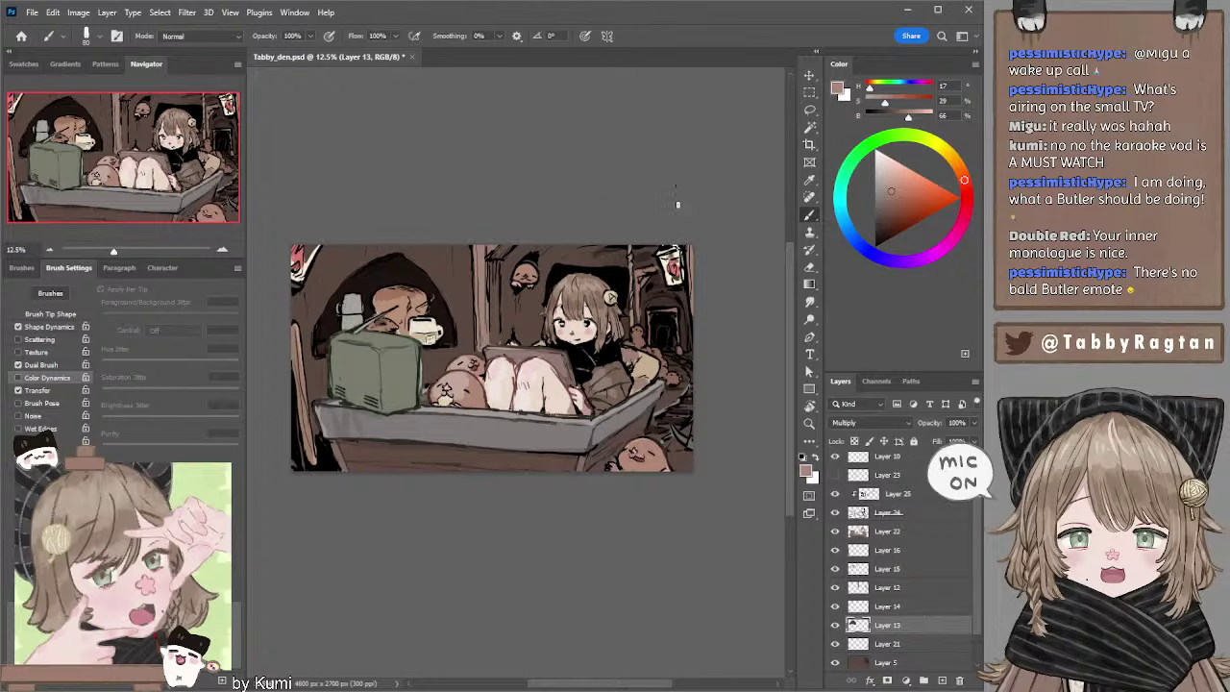
On Layer 25, sample a near-black and paint a small dark mark near the girl's hand.
{"action": "left_click", "coordinate": [617, 409], "text": "ctrl"}
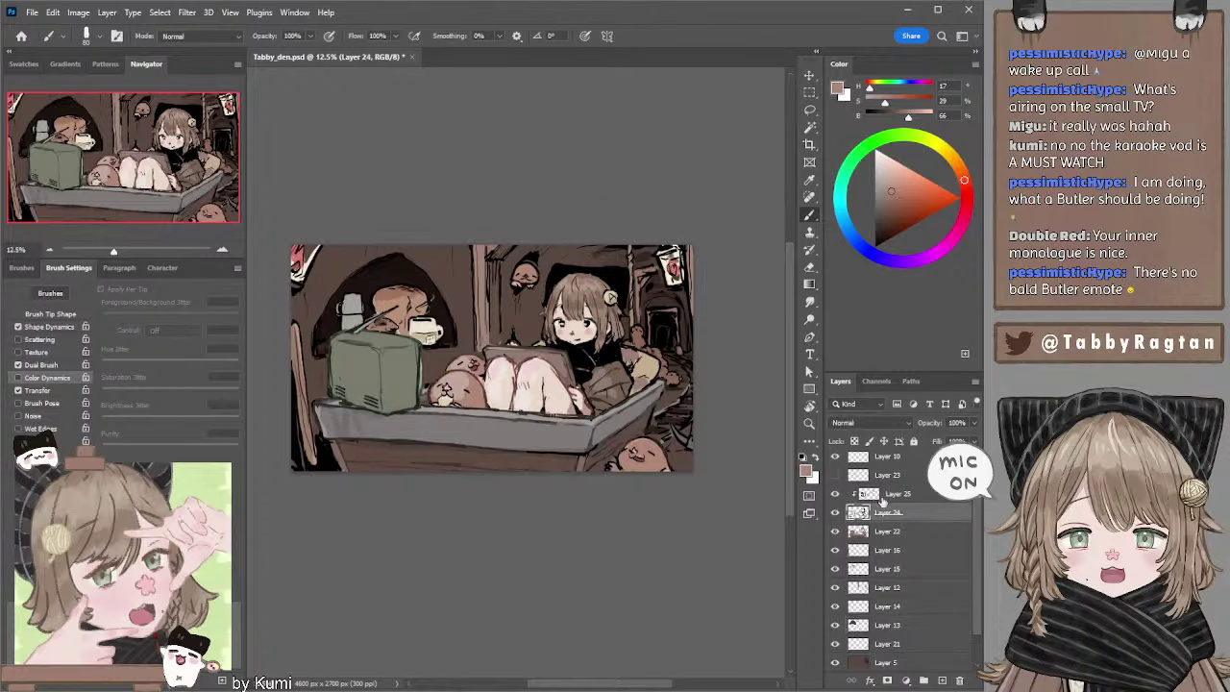
{"action": "left_click", "coordinate": [870, 495]}
{"action": "left_click", "coordinate": [582, 346], "text": "alt"}
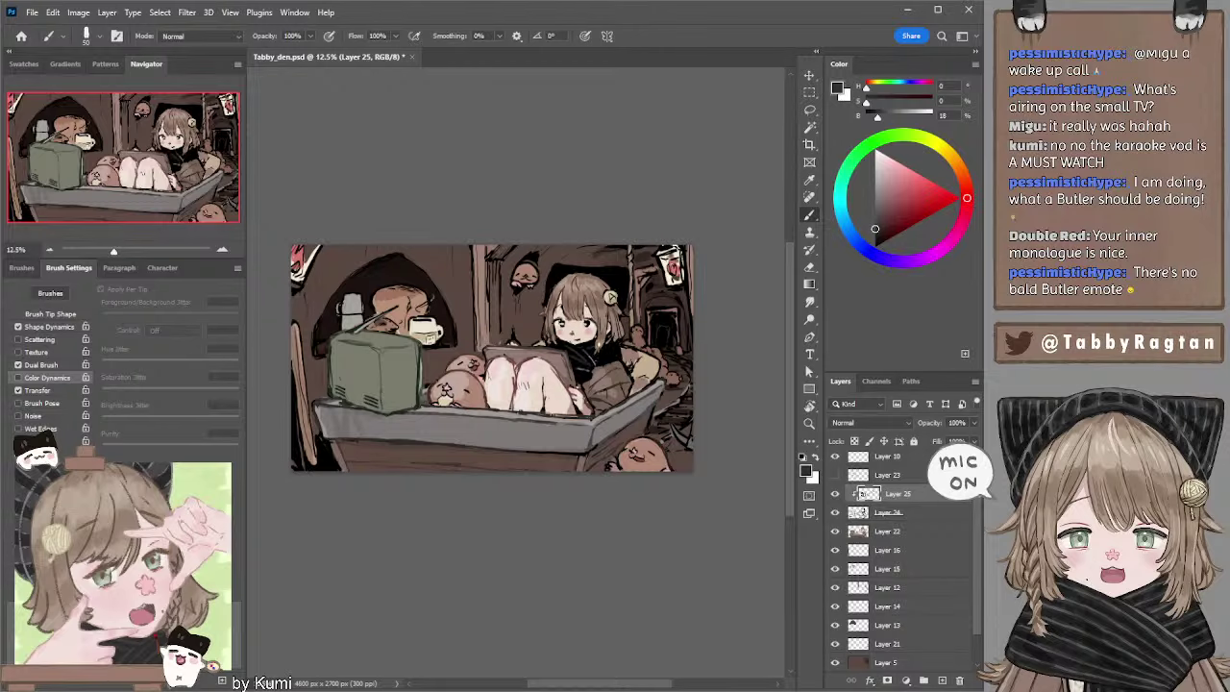
{"action": "left_click_drag", "start_coordinate": [588, 344], "coordinate": [595, 347]}
On Layer 22, sample and darken a brown, then brush short strokes by the laptop and knees.
{"action": "left_click", "coordinate": [564, 365], "text": "ctrl"}
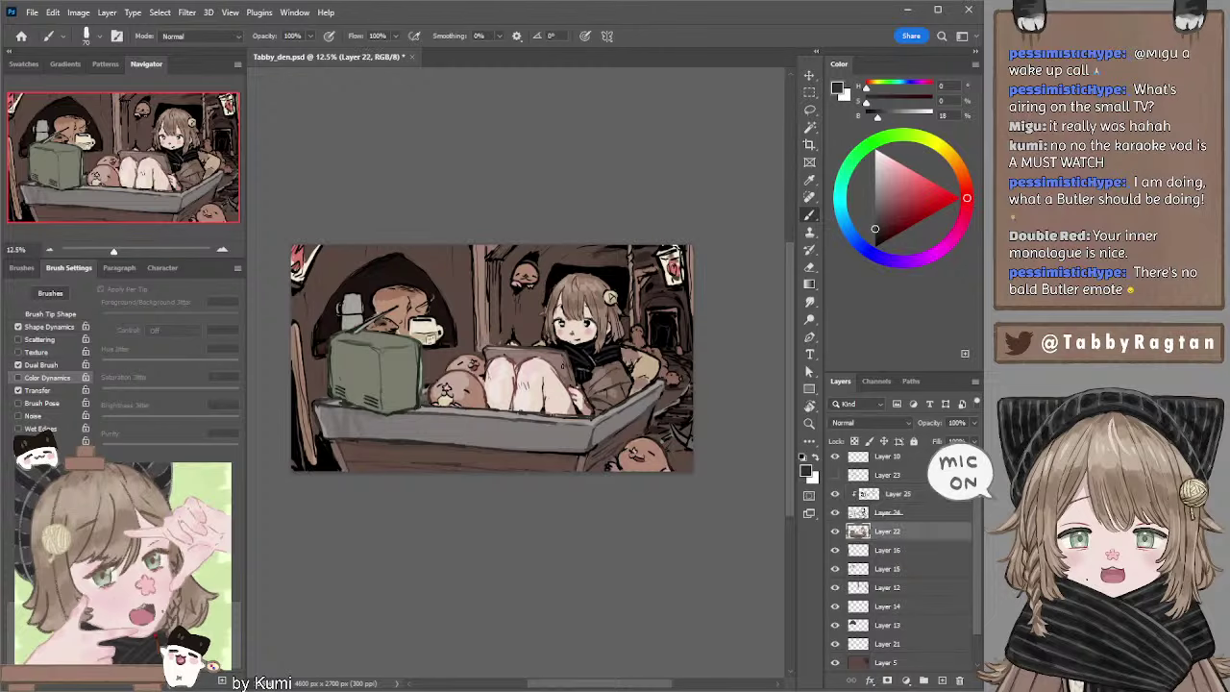
{"action": "left_click_drag", "start_coordinate": [562, 361], "coordinate": [571, 362]}
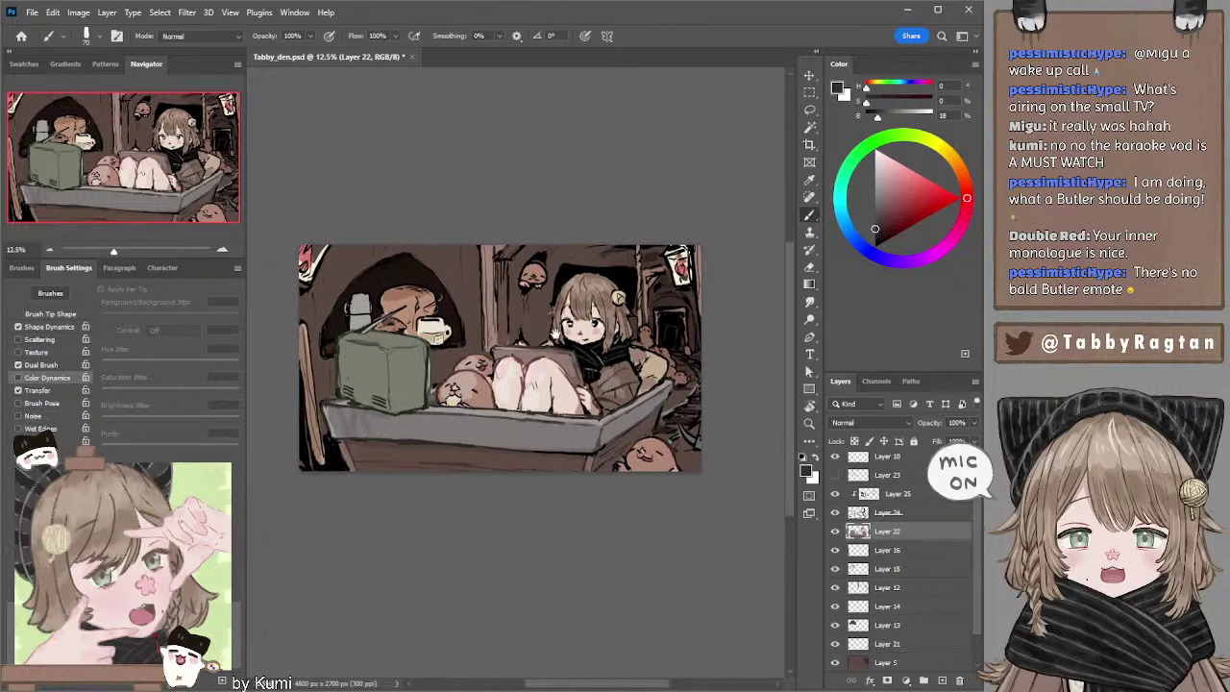
{"action": "left_click", "coordinate": [570, 361], "text": "alt"}
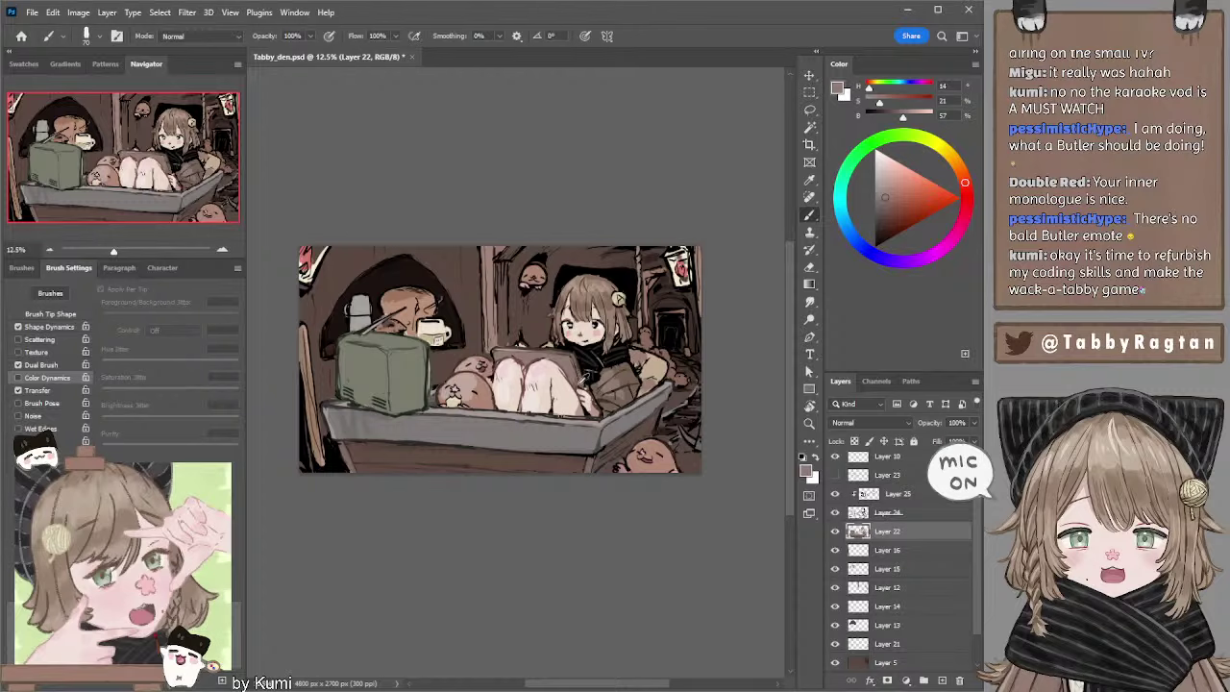
{"action": "left_click", "coordinate": [558, 364], "text": "alt"}
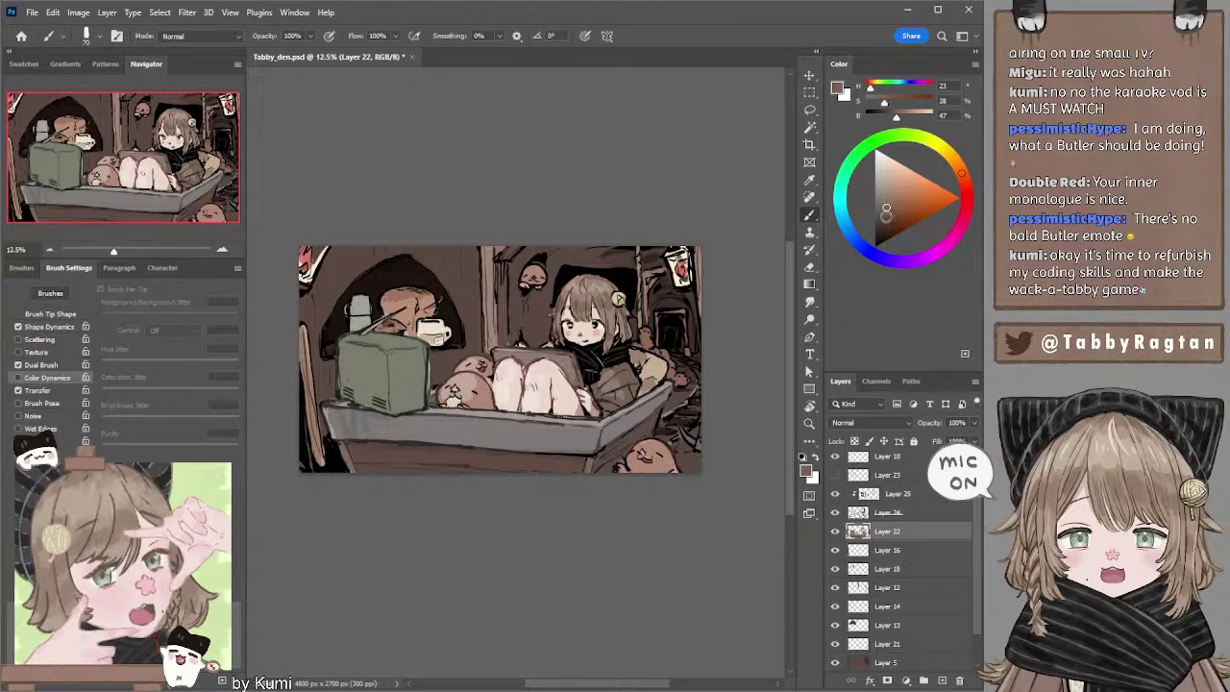
{"action": "left_click", "coordinate": [885, 215]}
{"action": "left_click_drag", "start_coordinate": [565, 370], "coordinate": [572, 381]}
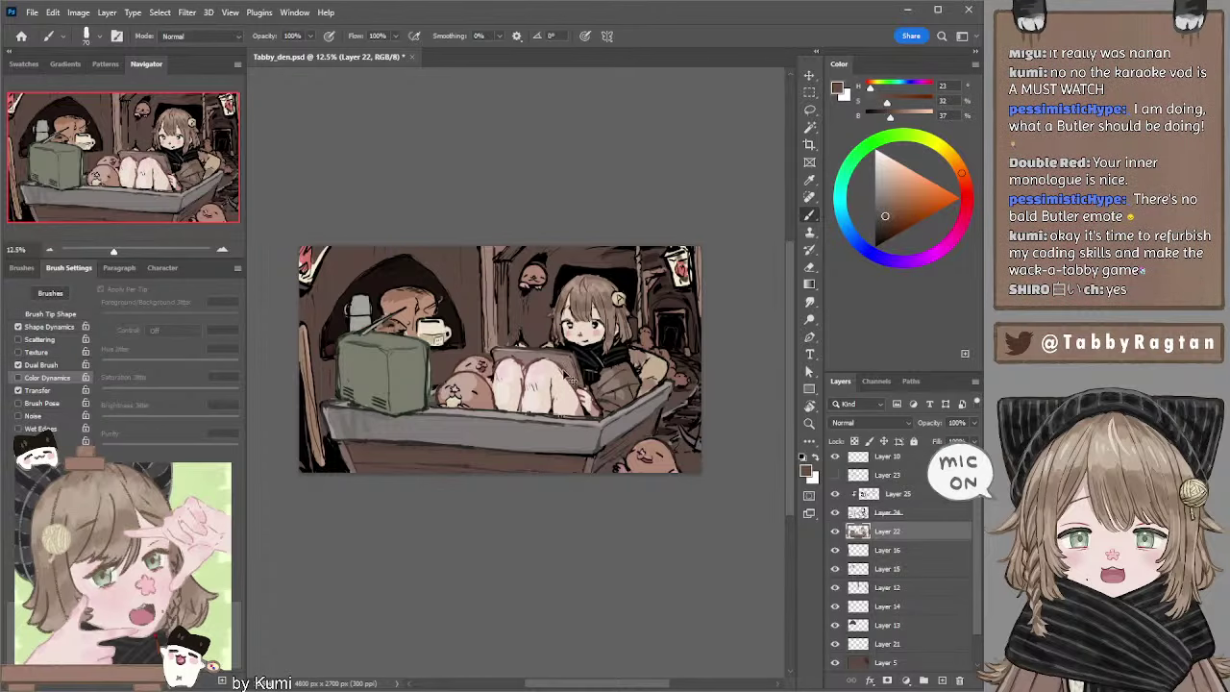
{"action": "key", "text": "ctrl+z"}
{"action": "left_click_drag", "start_coordinate": [562, 370], "coordinate": [572, 382]}
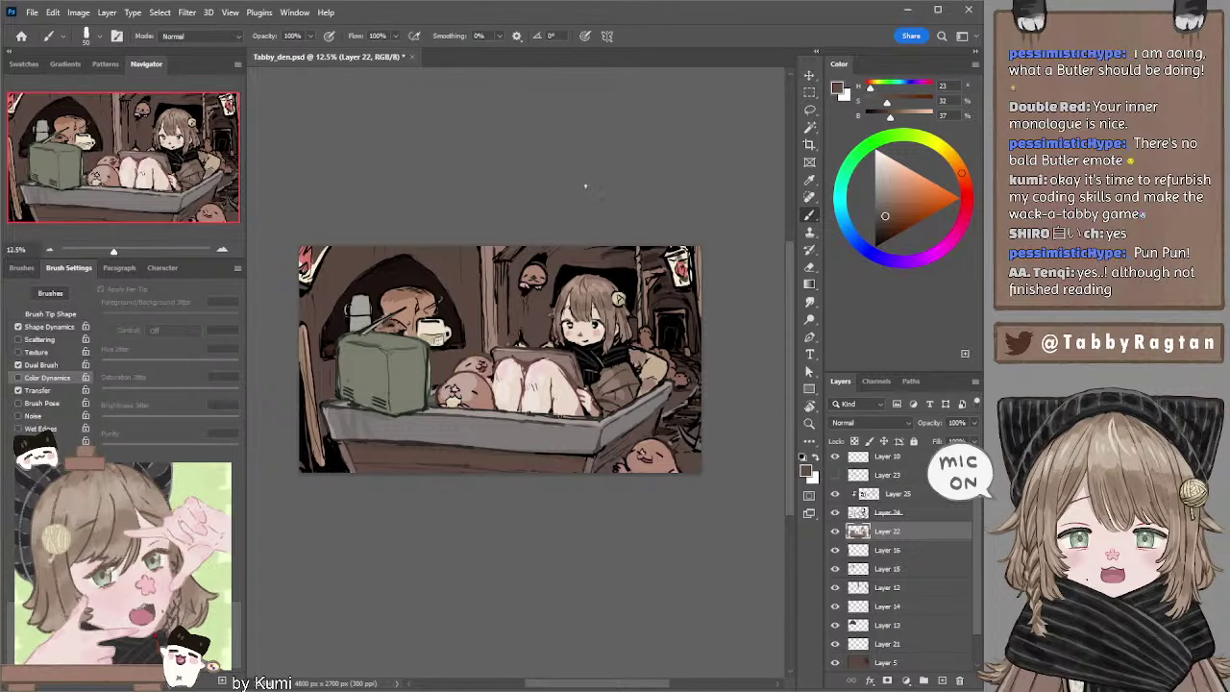
{"action": "mouse_move", "coordinate": [570, 198]}
{"action": "left_mouse_down"}
{"action": "mouse_move", "coordinate": [558, 206]}
{"action": "mouse_move", "coordinate": [541, 195]}
{"action": "left_mouse_up"}
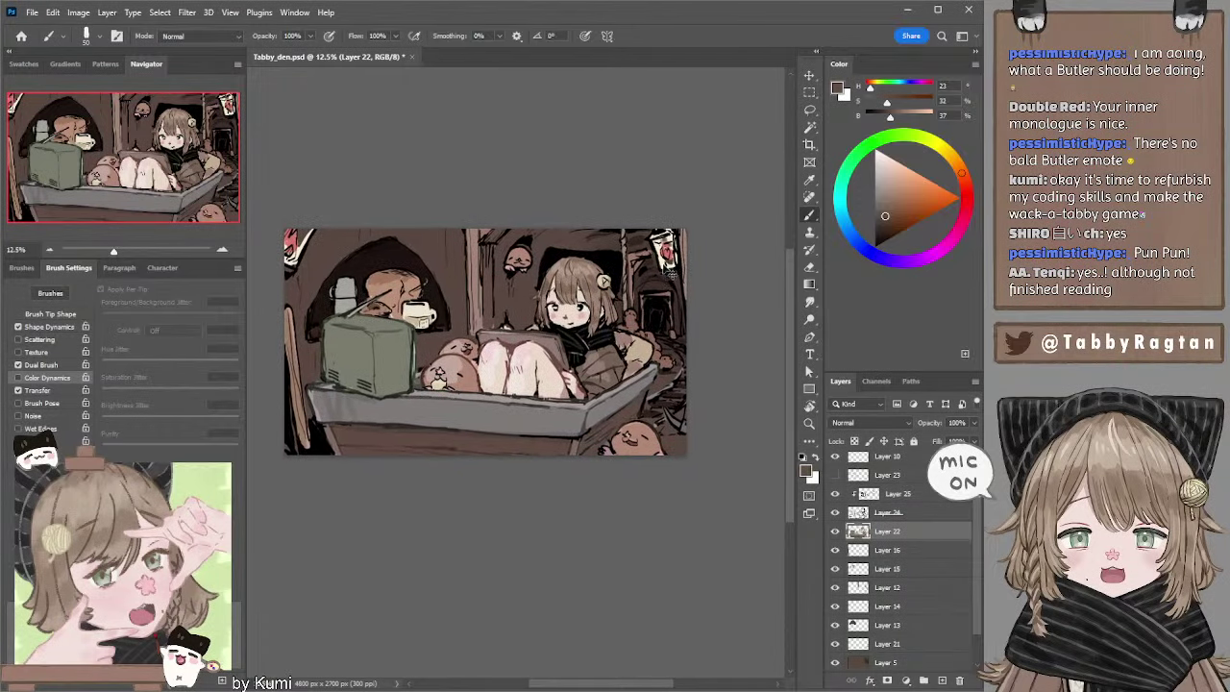
Shrink the eraser on Layer 10, then return to the brush on Layer 25.
{"action": "left_click", "coordinate": [671, 275], "text": "ctrl"}
{"action": "key", "text": "e"}
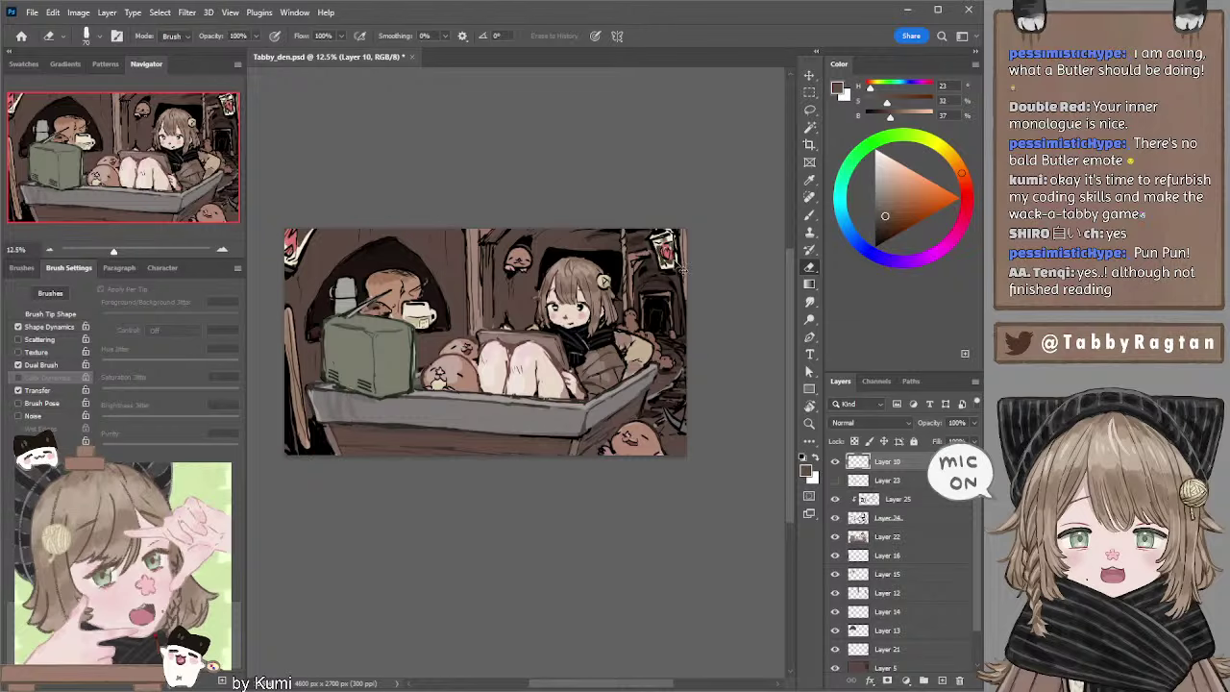
{"action": "key", "text": "bracketleft"}
{"action": "key", "text": "bracketleft"}
{"action": "left_click", "coordinate": [904, 536]}
{"action": "left_click", "coordinate": [894, 499]}
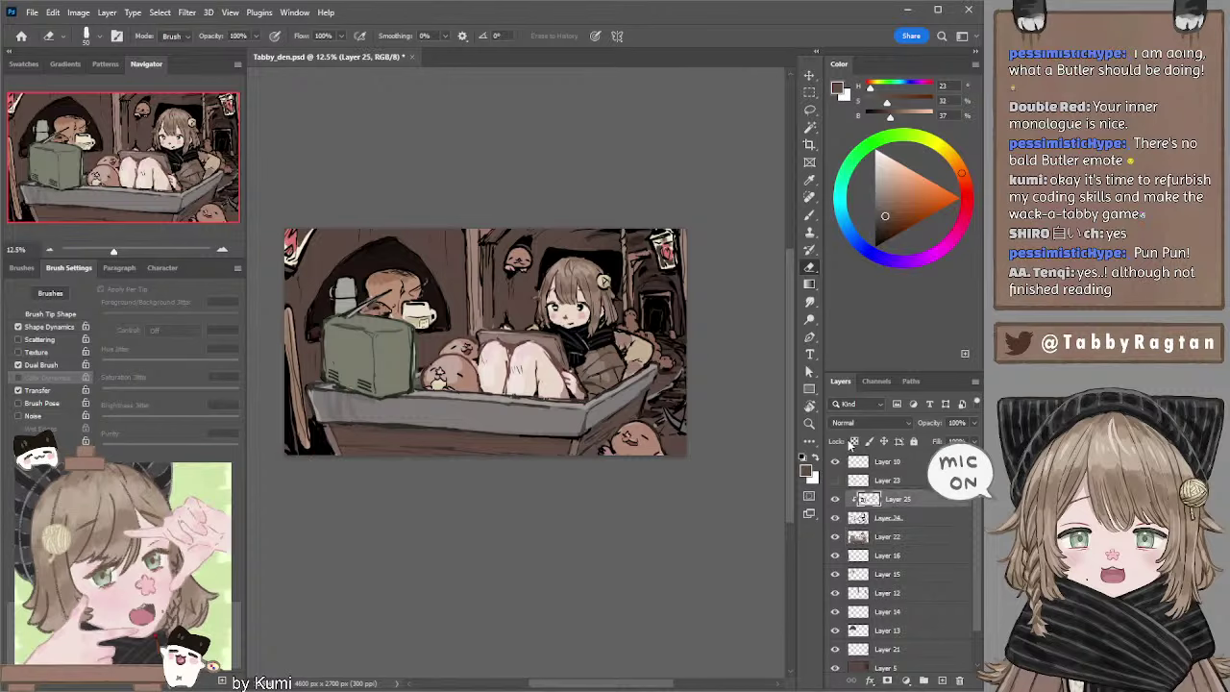
{"action": "key", "text": "b"}
Try colours from a lighter brown to a pale cream, reducing the brush to 100.
{"action": "left_click", "coordinate": [572, 280], "text": "alt"}
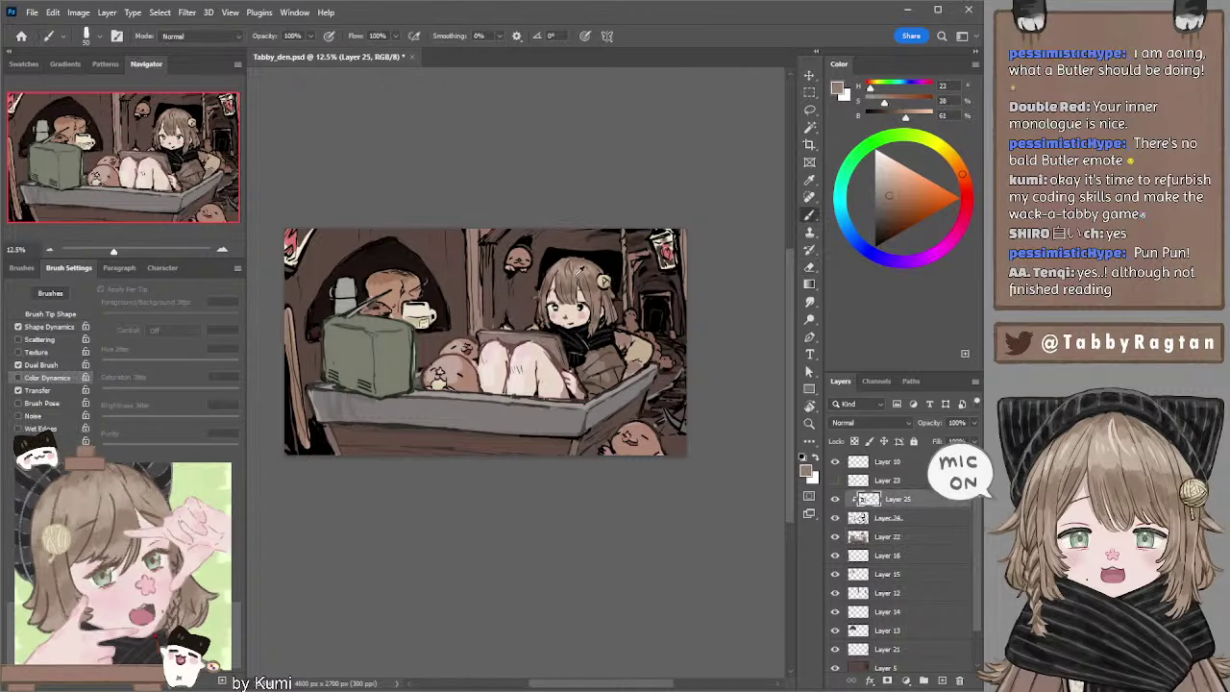
{"action": "left_click", "coordinate": [882, 210]}
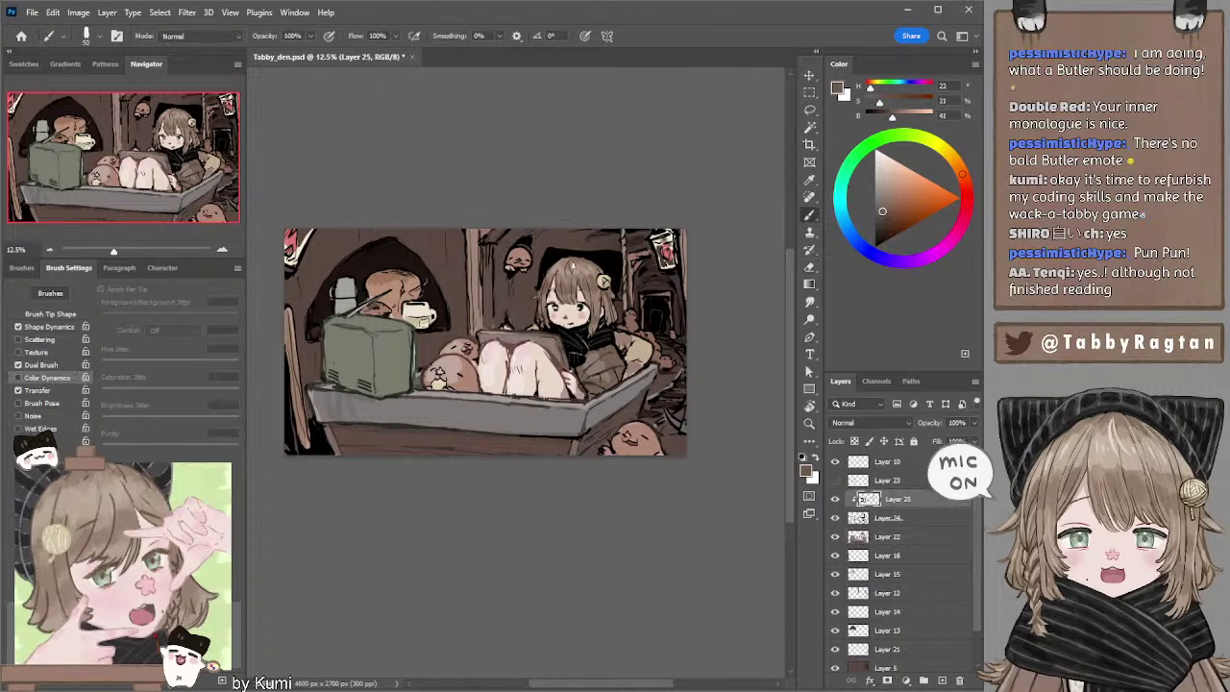
{"action": "left_click", "coordinate": [890, 163]}
{"action": "left_click_drag", "start_coordinate": [962, 174], "coordinate": [950, 154]}
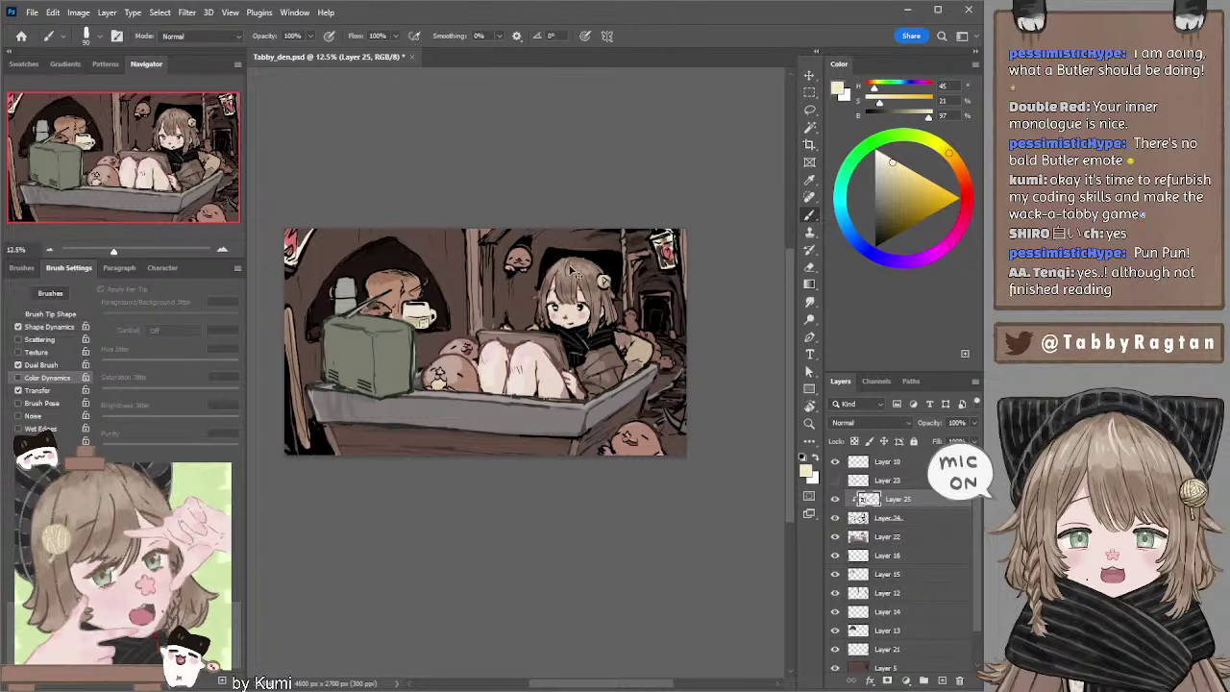
{"action": "left_click", "coordinate": [880, 165]}
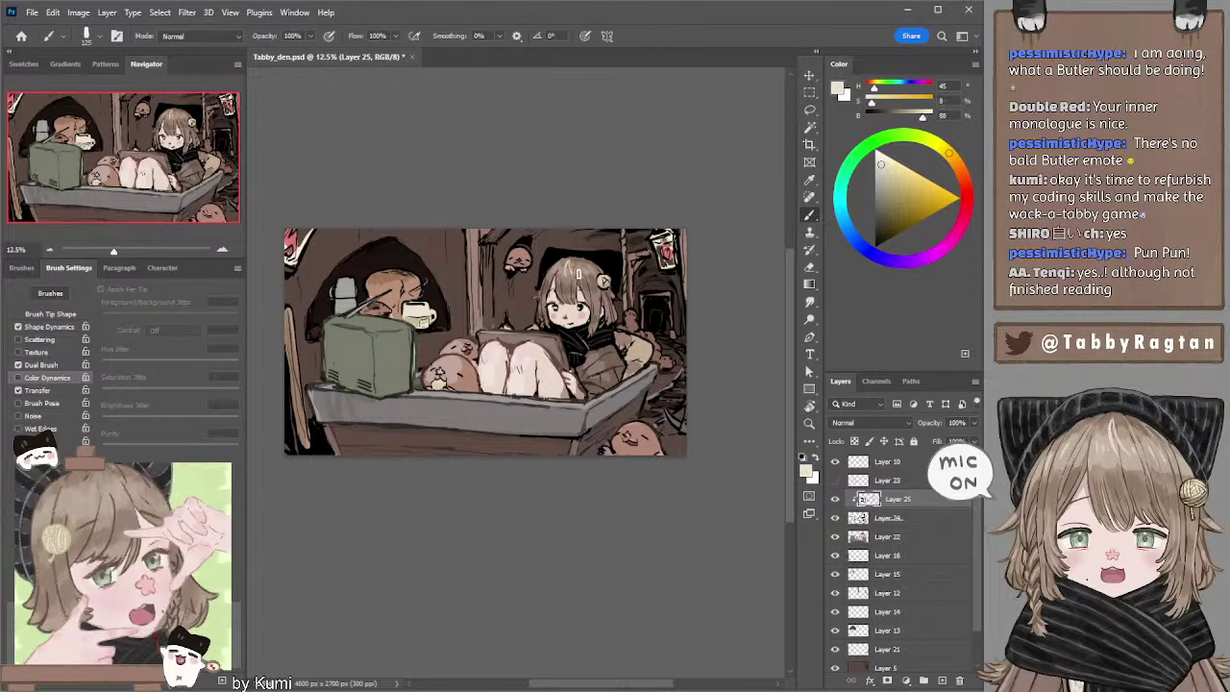
{"action": "key", "text": "bracketleft"}
{"action": "key", "text": "bracketleft"}
{"action": "left_click_drag", "start_coordinate": [651, 171], "coordinate": [671, 169]}
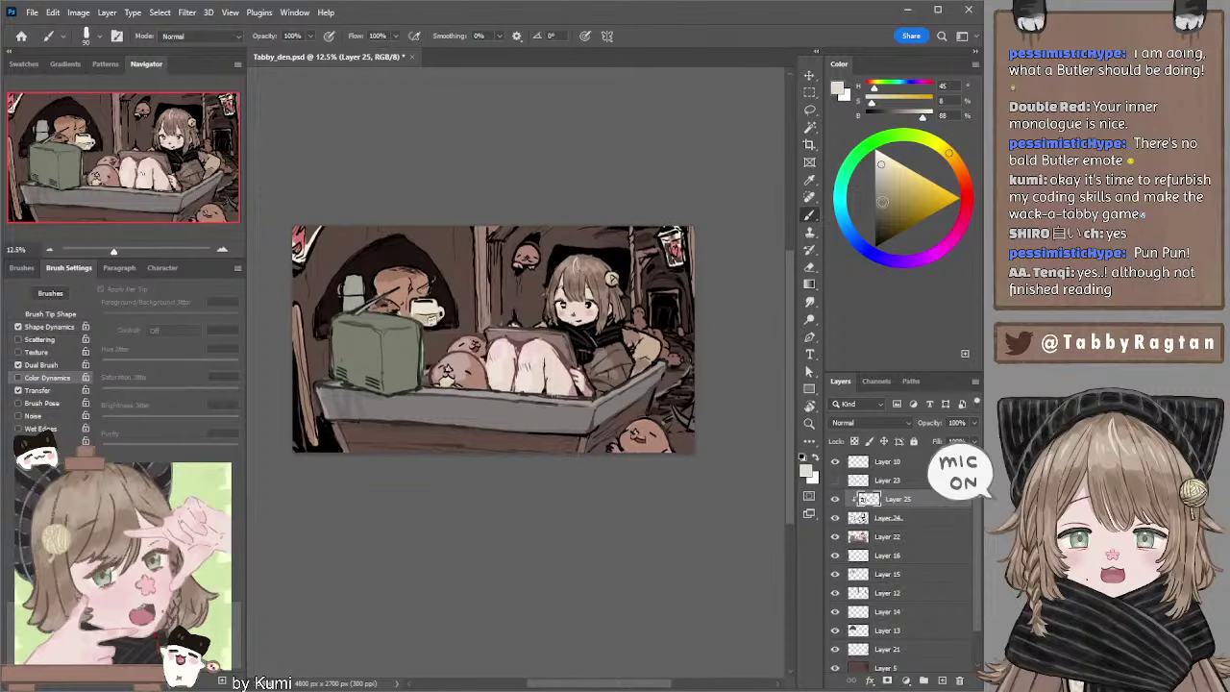
Pick a dark green at brush size 150 and paint touches around the girl's mouth and chin.
{"action": "left_click", "coordinate": [877, 203]}
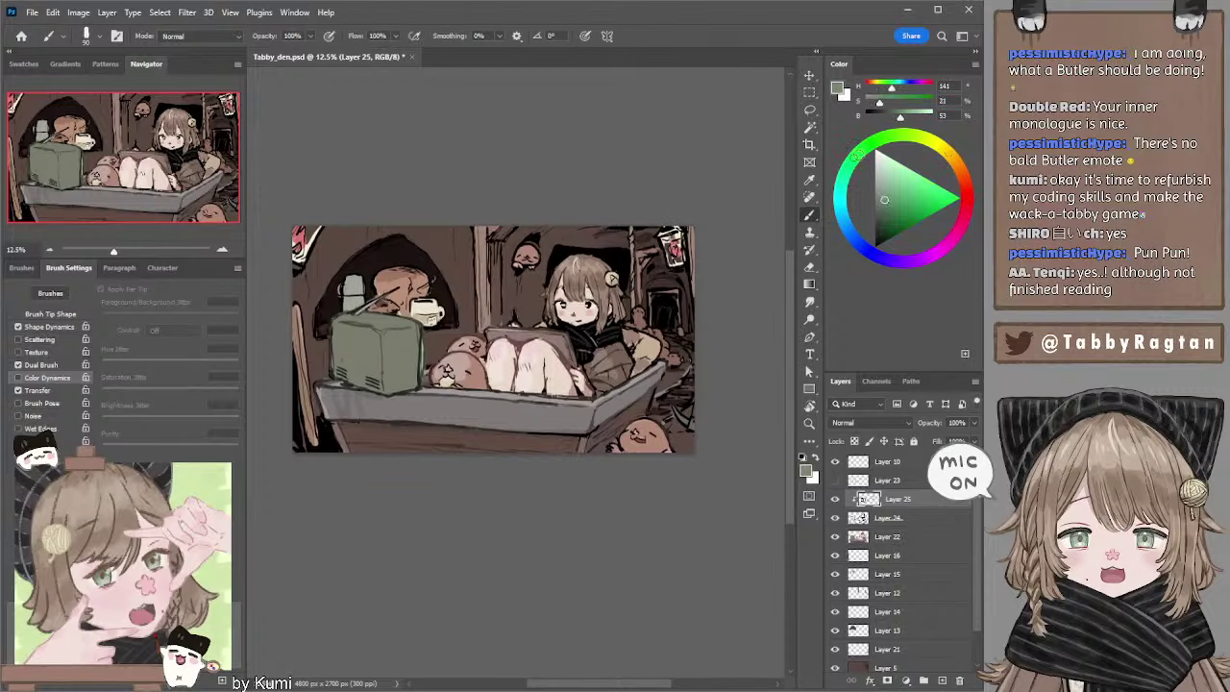
{"action": "left_click", "coordinate": [859, 149]}
{"action": "key", "text": "bracketright"}
{"action": "key", "text": "bracketright"}
{"action": "key", "text": "bracketright"}
{"action": "left_click_drag", "start_coordinate": [571, 306], "coordinate": [572, 321]}
{"action": "left_click", "coordinate": [885, 205]}
{"action": "key", "text": "bracketleft"}
{"action": "key", "text": "bracketleft"}
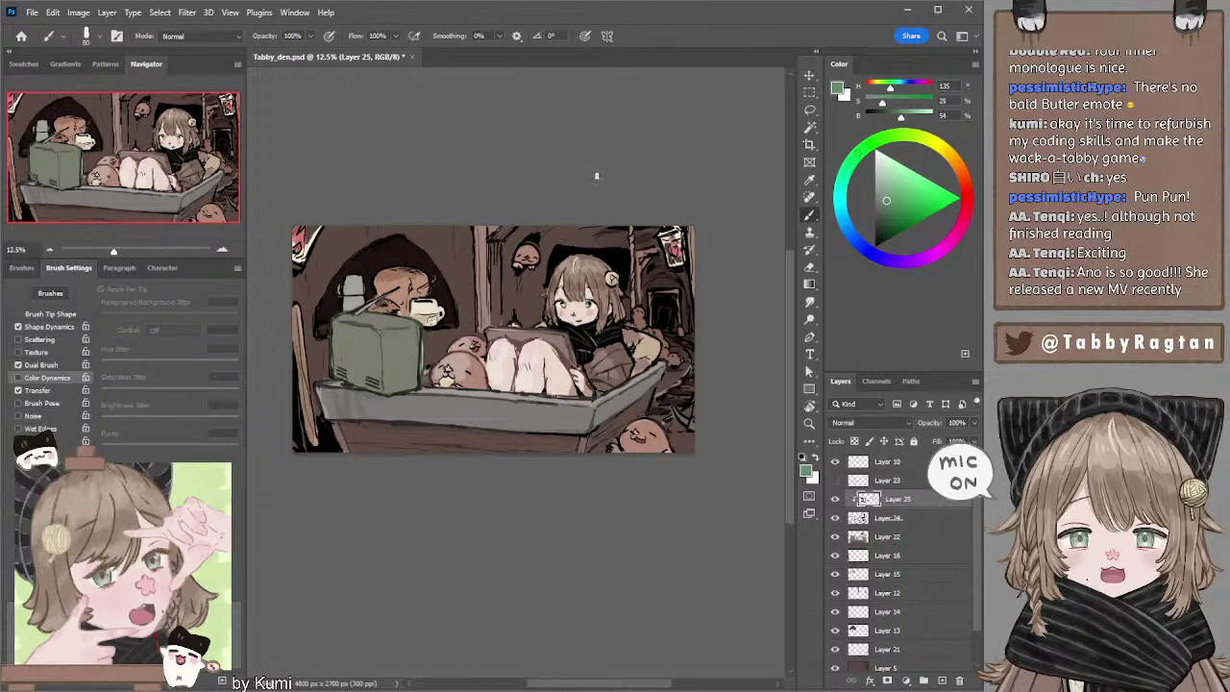
Eyedrop a brown, then a dark red from the artwork, ending with brush size 125.
{"action": "left_click", "coordinate": [575, 285], "text": "alt"}
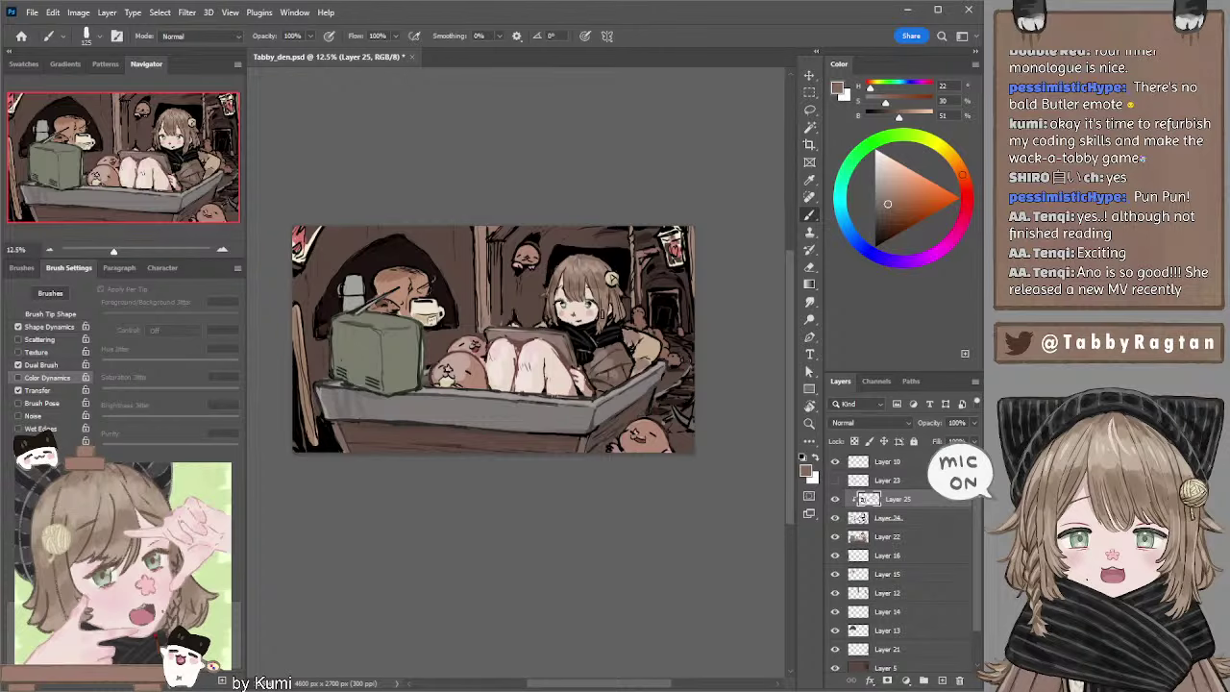
{"action": "left_click", "coordinate": [881, 221]}
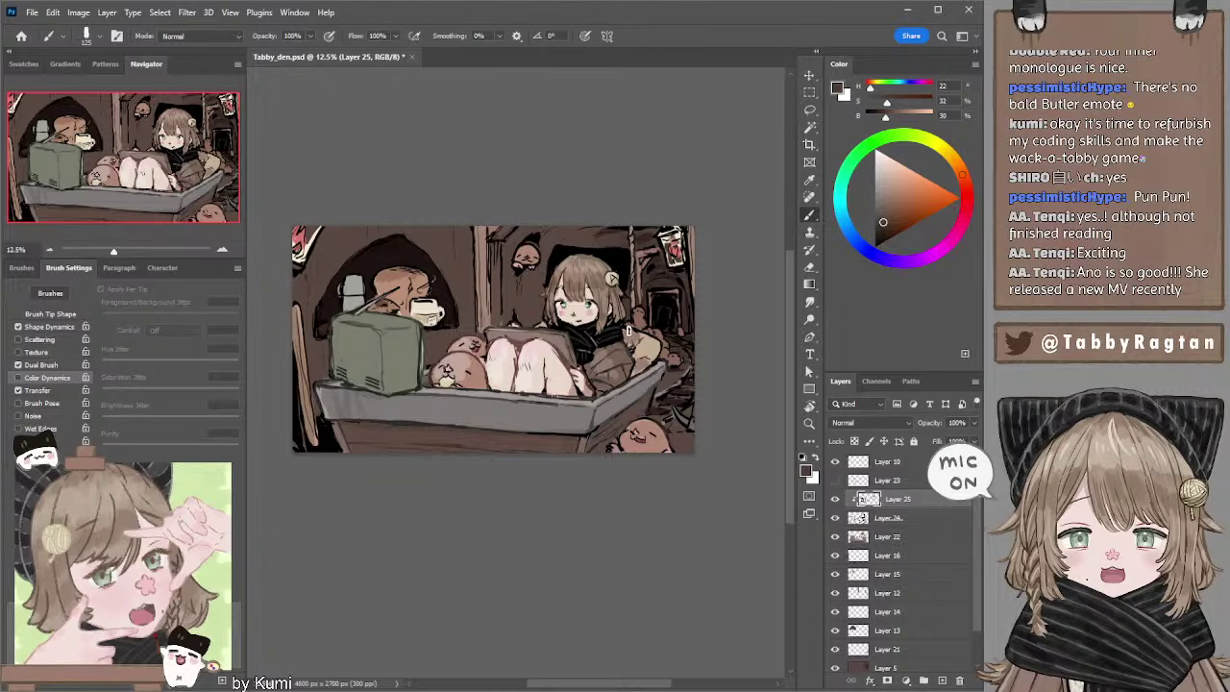
{"action": "key", "text": "bracketleft"}
{"action": "left_click", "coordinate": [562, 352], "text": "alt"}
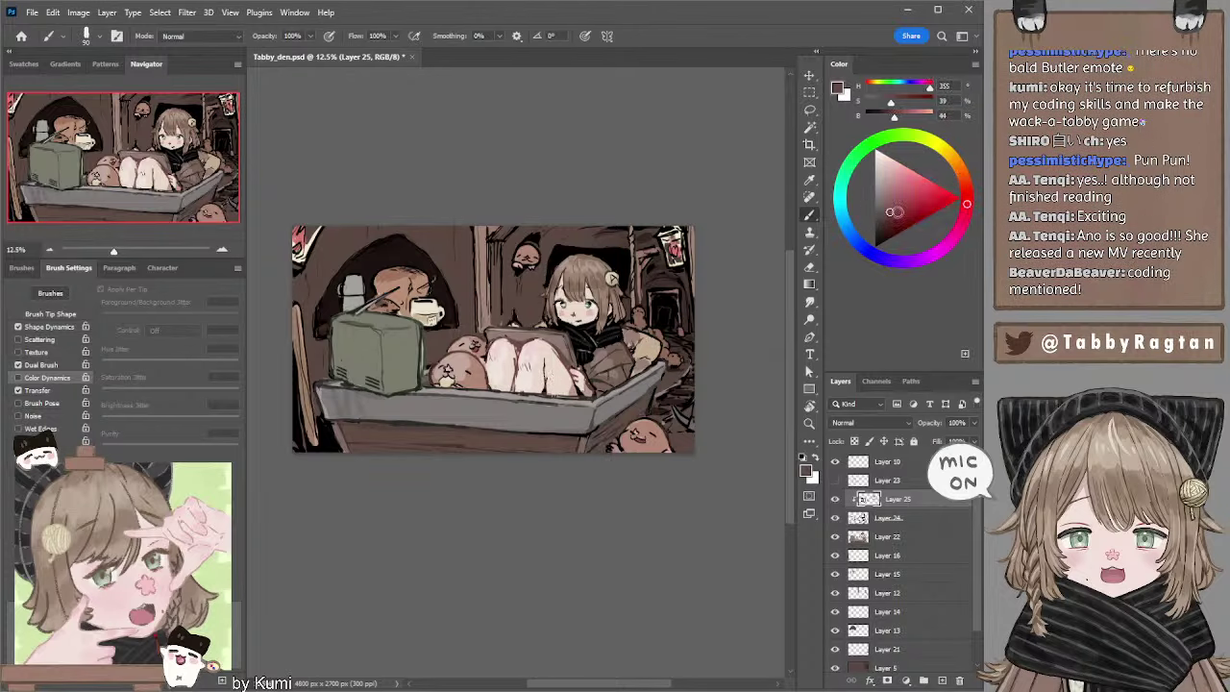
{"action": "left_click", "coordinate": [888, 222]}
{"action": "key", "text": "bracketright"}
{"action": "key", "text": "bracketright"}
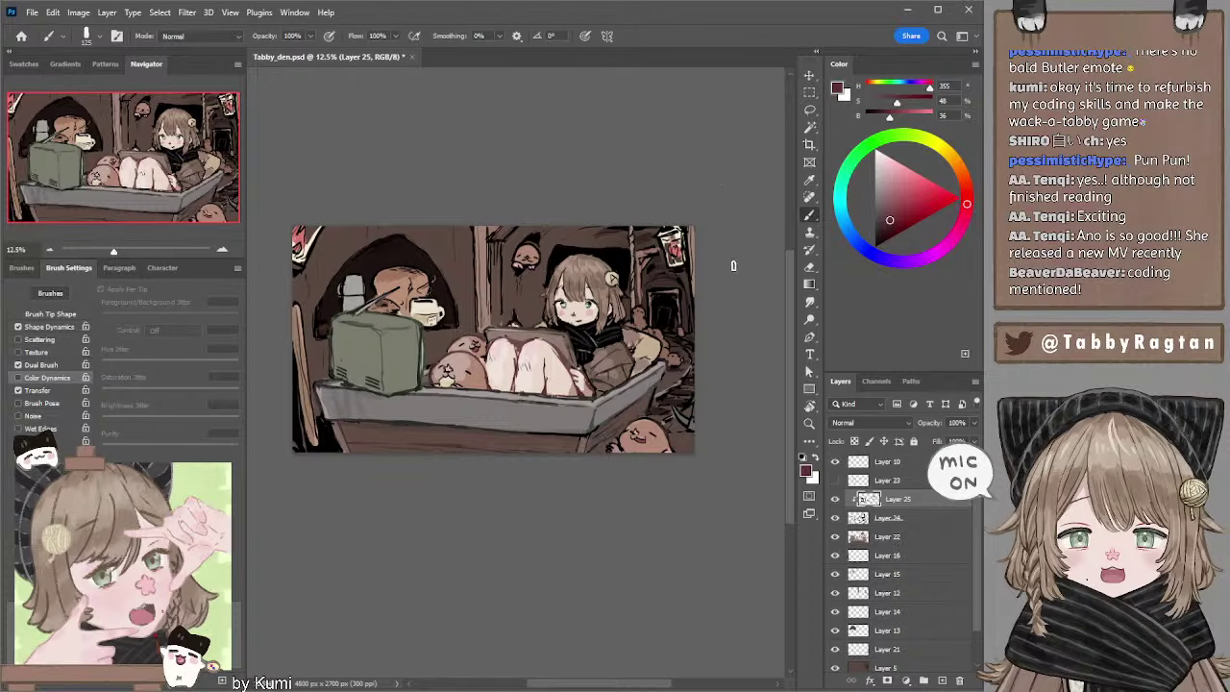
Stamp a merged copy of visible layers as Layer 26 above Layer 10 and hide it.
{"action": "left_click_drag", "start_coordinate": [861, 498], "coordinate": [865, 518]}
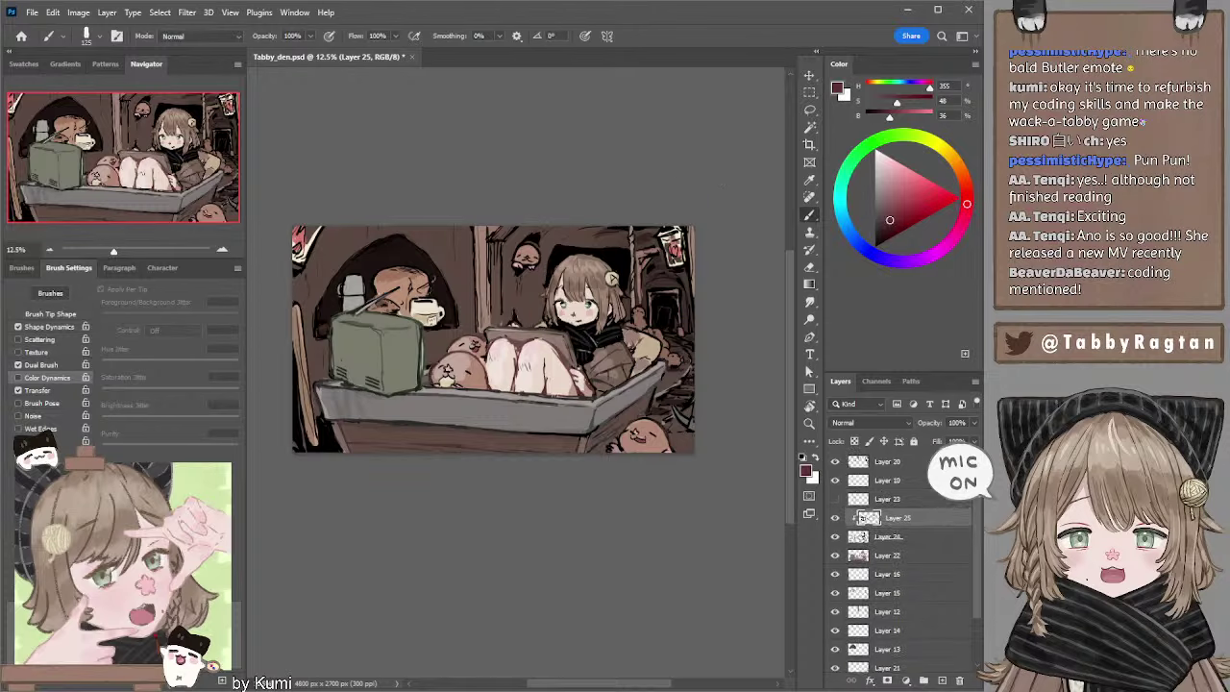
{"action": "left_click", "coordinate": [894, 480]}
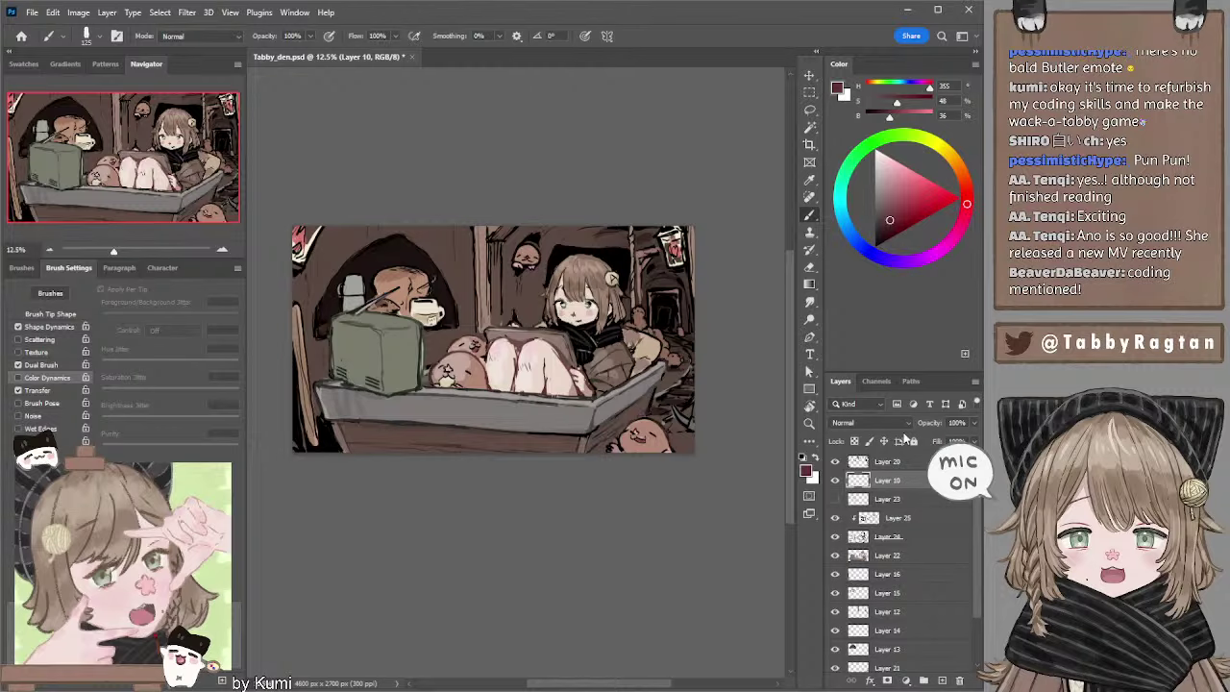
{"action": "key", "text": "ctrl+shift+alt+e"}
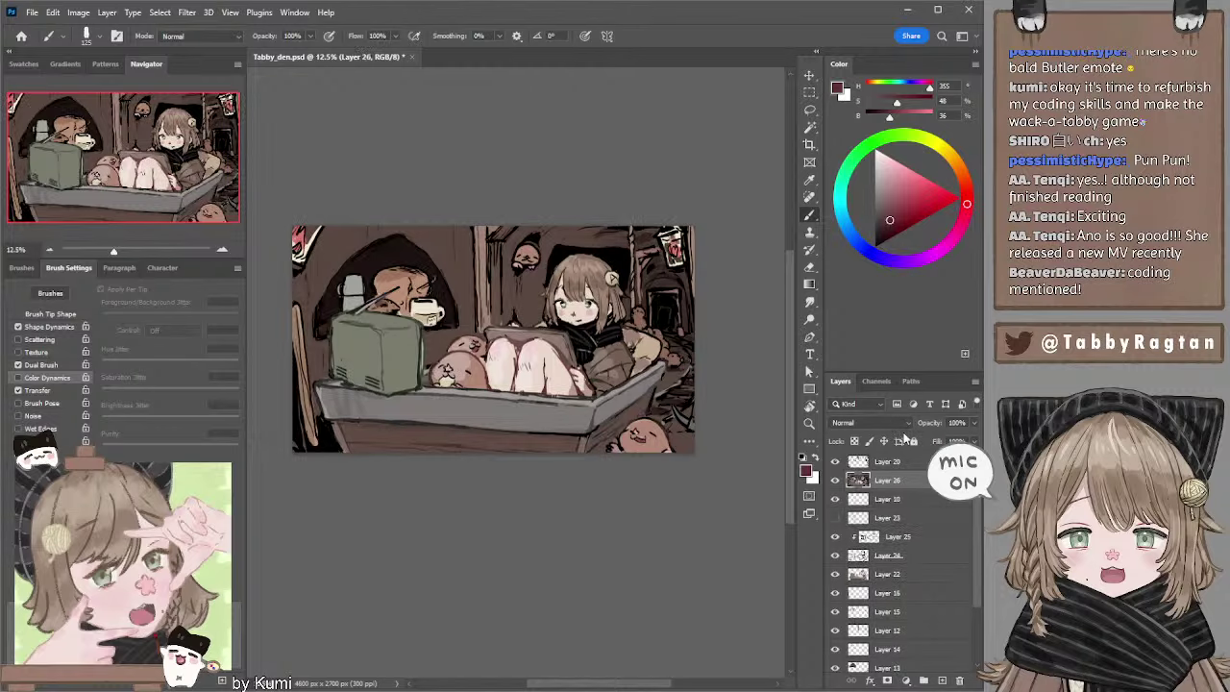
{"action": "left_click", "coordinate": [835, 480]}
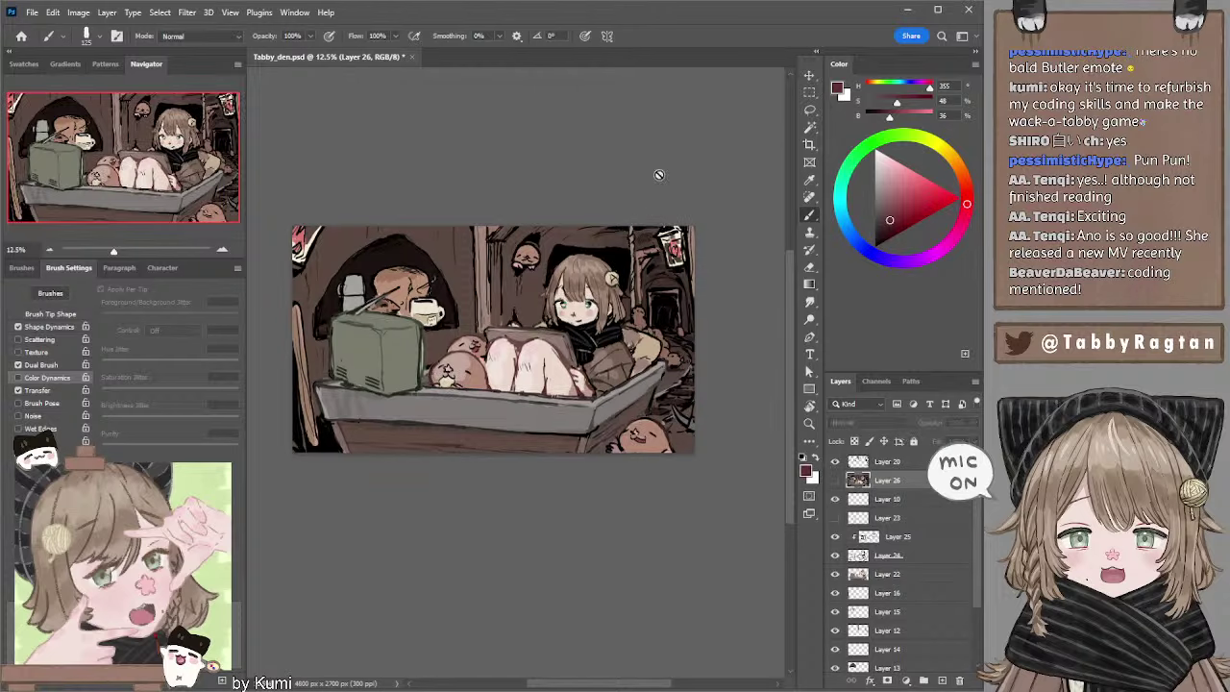
{"action": "left_click_drag", "start_coordinate": [606, 154], "coordinate": [634, 191]}
Sample and lighten the TV's grey-green at brush 50, then merge Layers 25, 24 and 22.
{"action": "left_click", "coordinate": [395, 375], "text": "ctrl"}
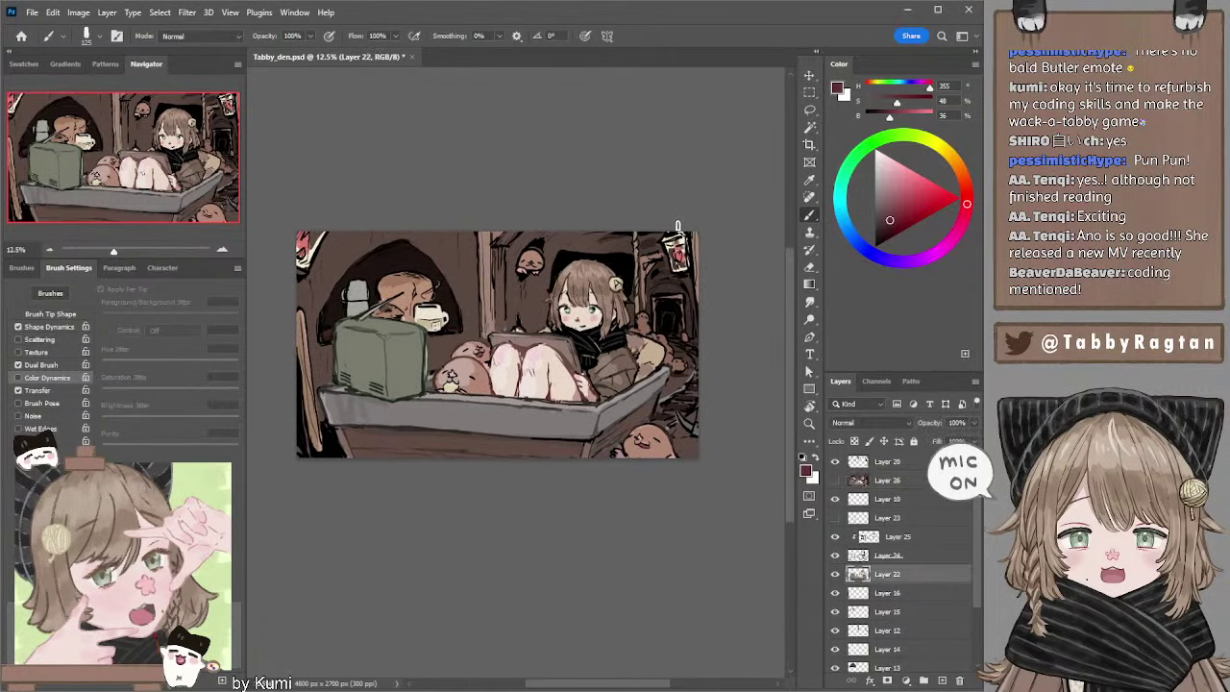
{"action": "left_click", "coordinate": [399, 341], "text": "alt"}
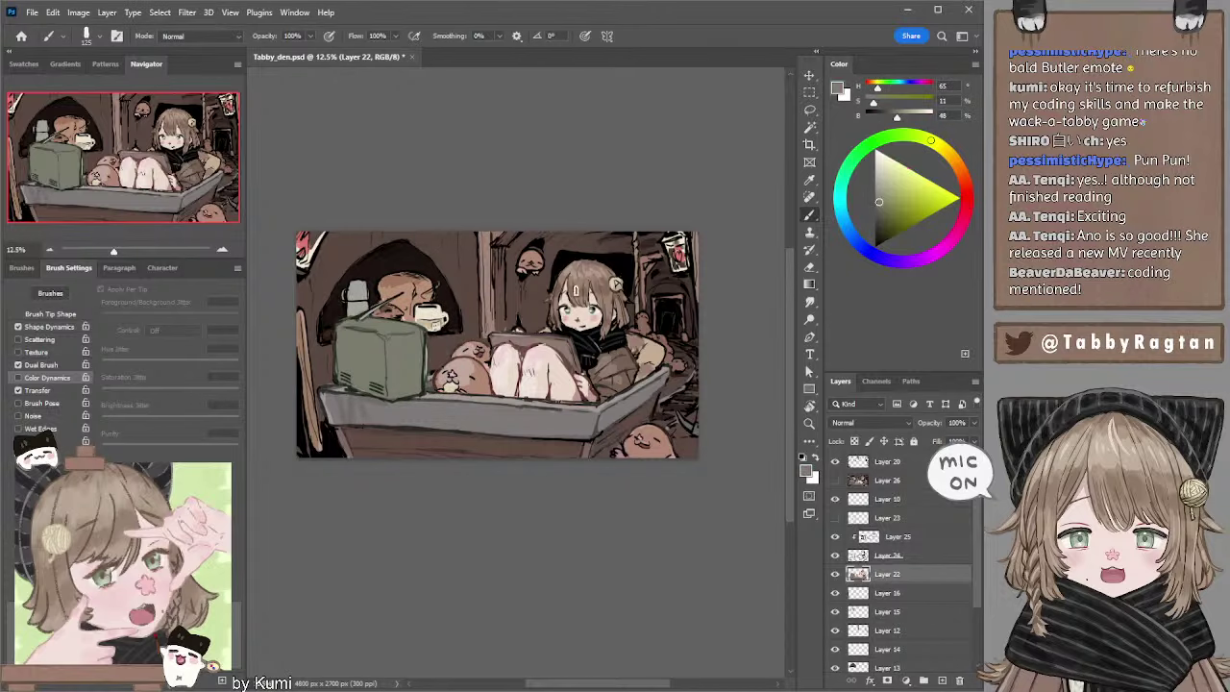
{"action": "left_click", "coordinate": [877, 179]}
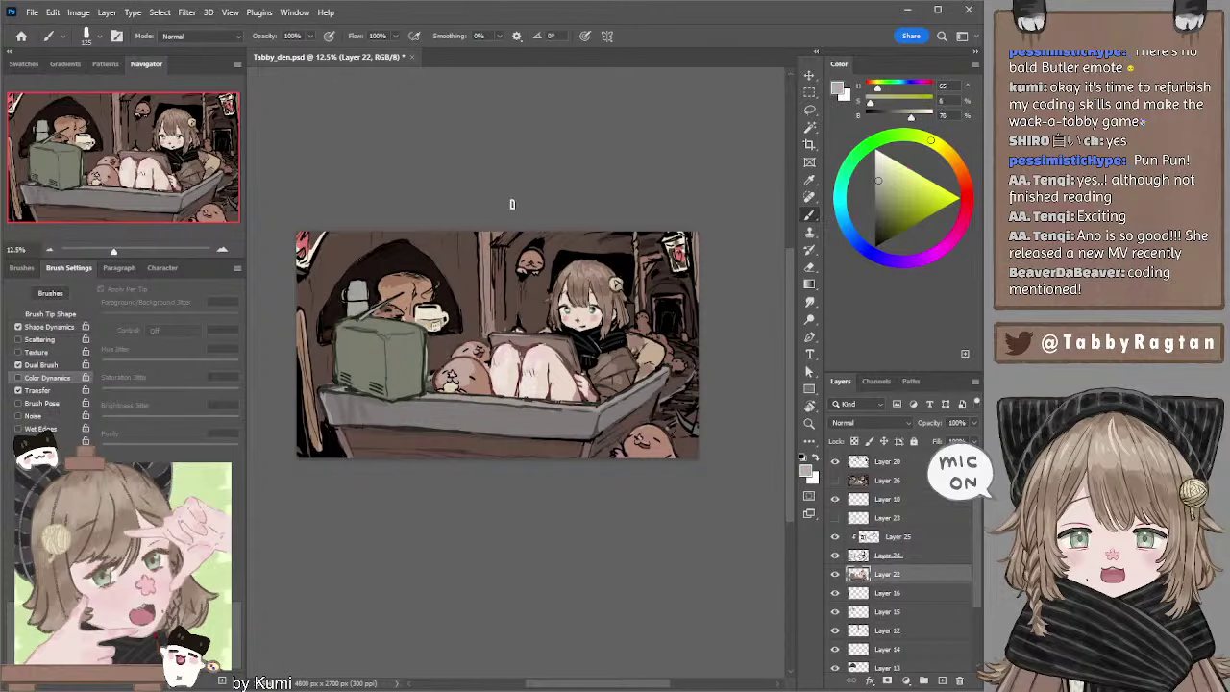
{"action": "key", "text": "bracketleft"}
{"action": "key", "text": "bracketleft"}
{"action": "key", "text": "bracketleft"}
{"action": "left_click", "coordinate": [878, 536], "text": "shift"}
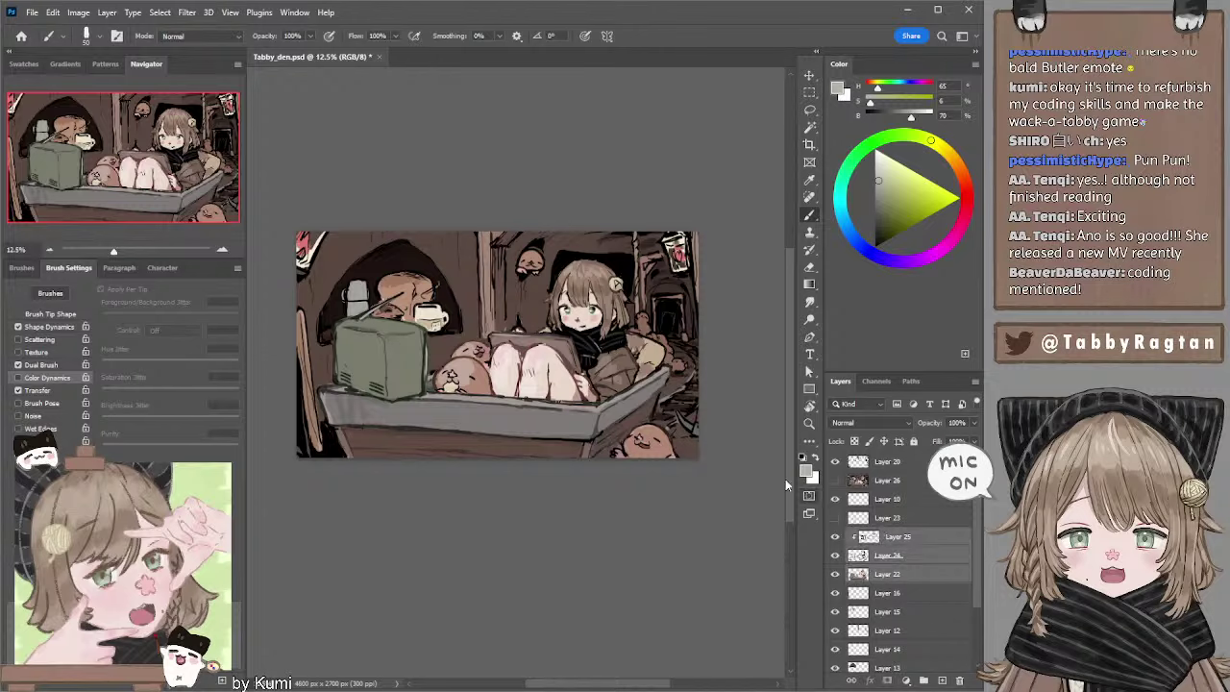
{"action": "key", "text": "ctrl+e"}
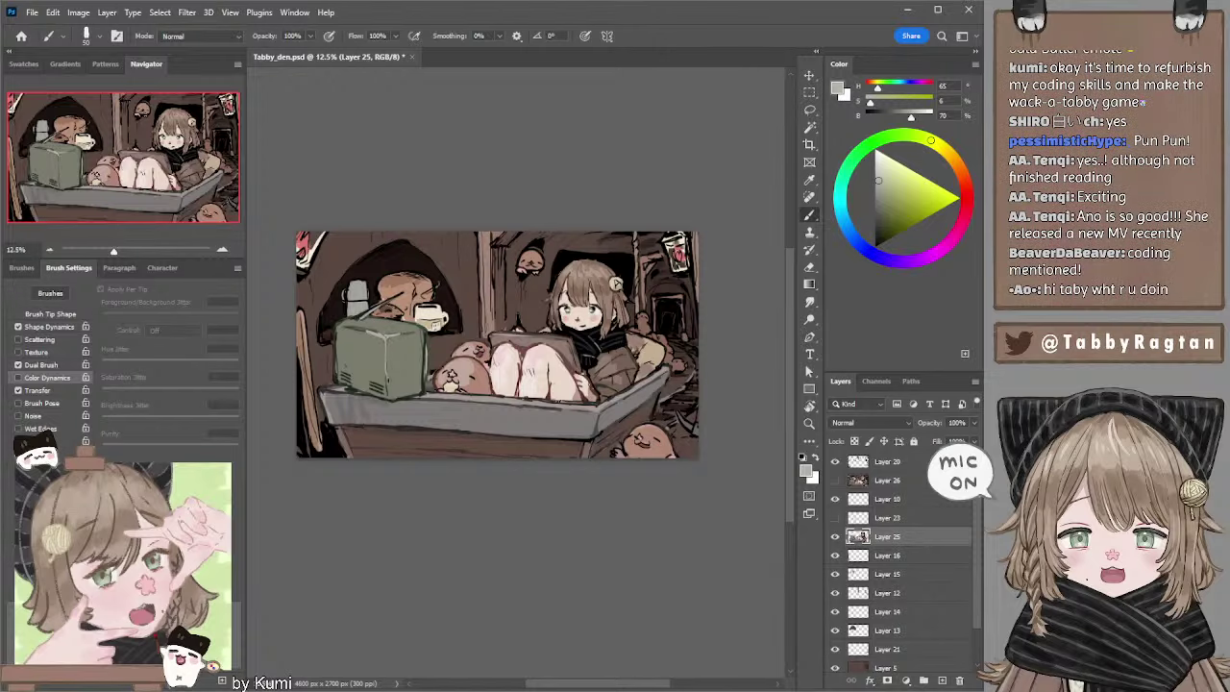
Paint light highlights along the TV's top and top-left edges, then sample a dark shade.
{"action": "left_click_drag", "start_coordinate": [387, 342], "coordinate": [388, 381]}
{"action": "left_click_drag", "start_coordinate": [389, 333], "coordinate": [423, 328]}
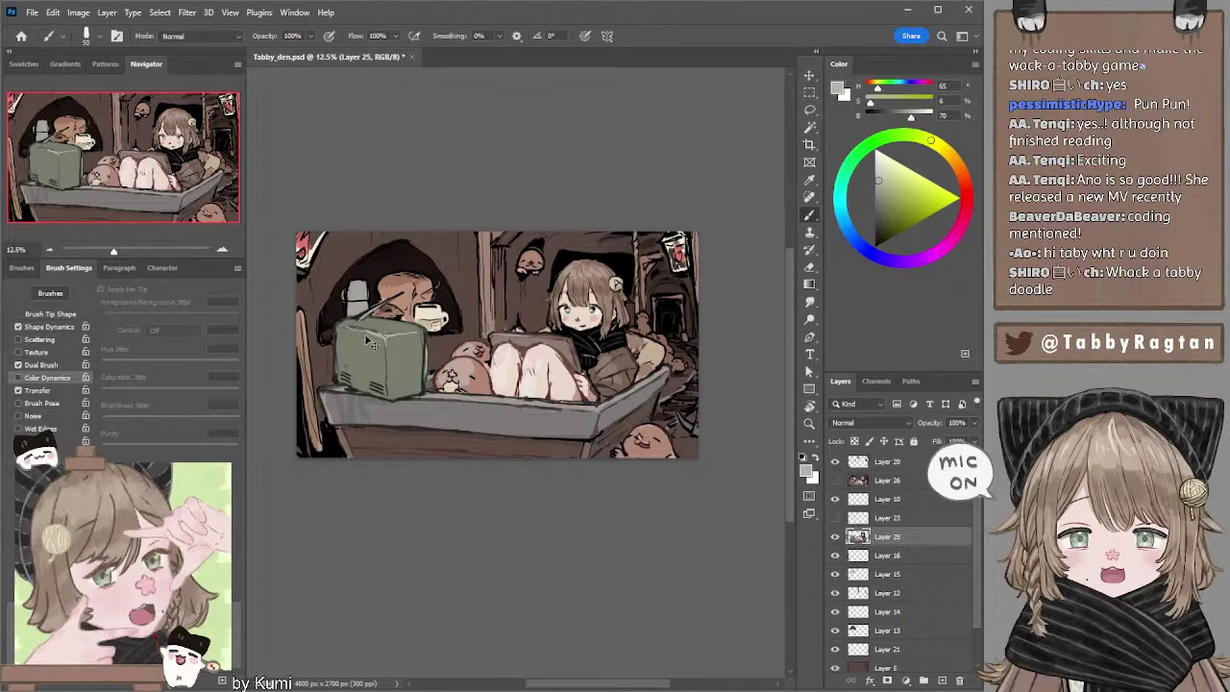
{"action": "mouse_move", "coordinate": [341, 327]}
{"action": "left_mouse_down"}
{"action": "mouse_move", "coordinate": [362, 331]}
{"action": "mouse_move", "coordinate": [388, 375]}
{"action": "left_mouse_up"}
{"action": "key", "text": "e"}
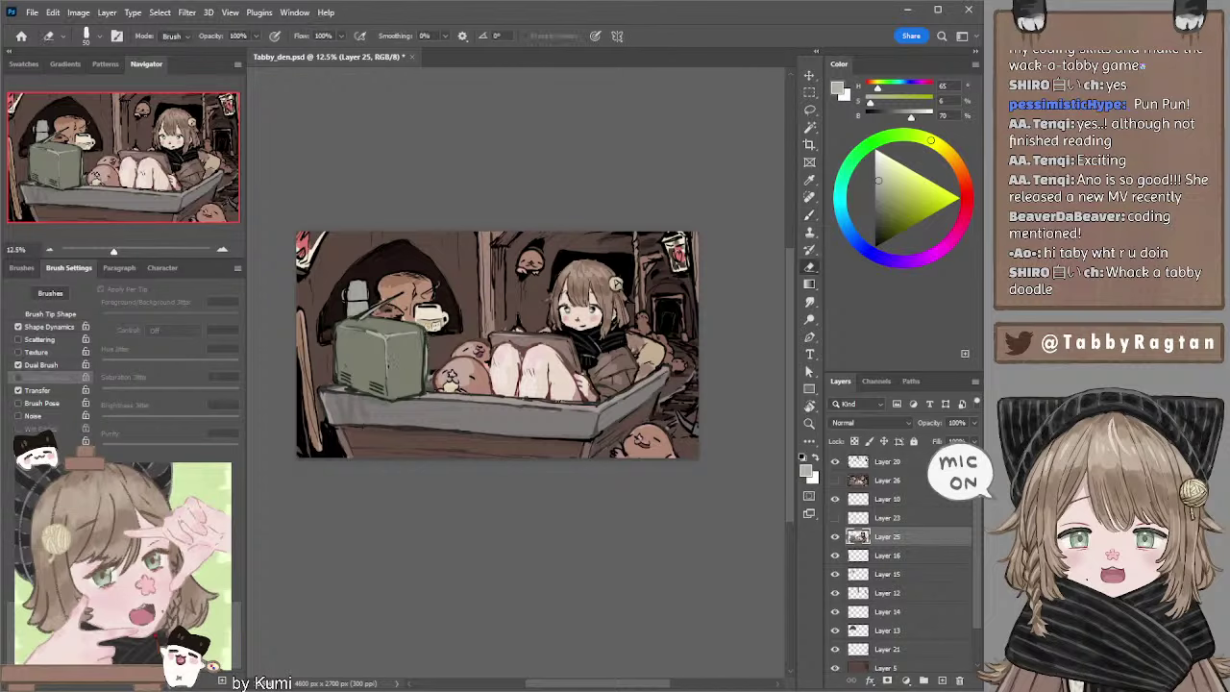
{"action": "key", "text": "b"}
{"action": "left_click", "coordinate": [341, 338], "text": "alt"}
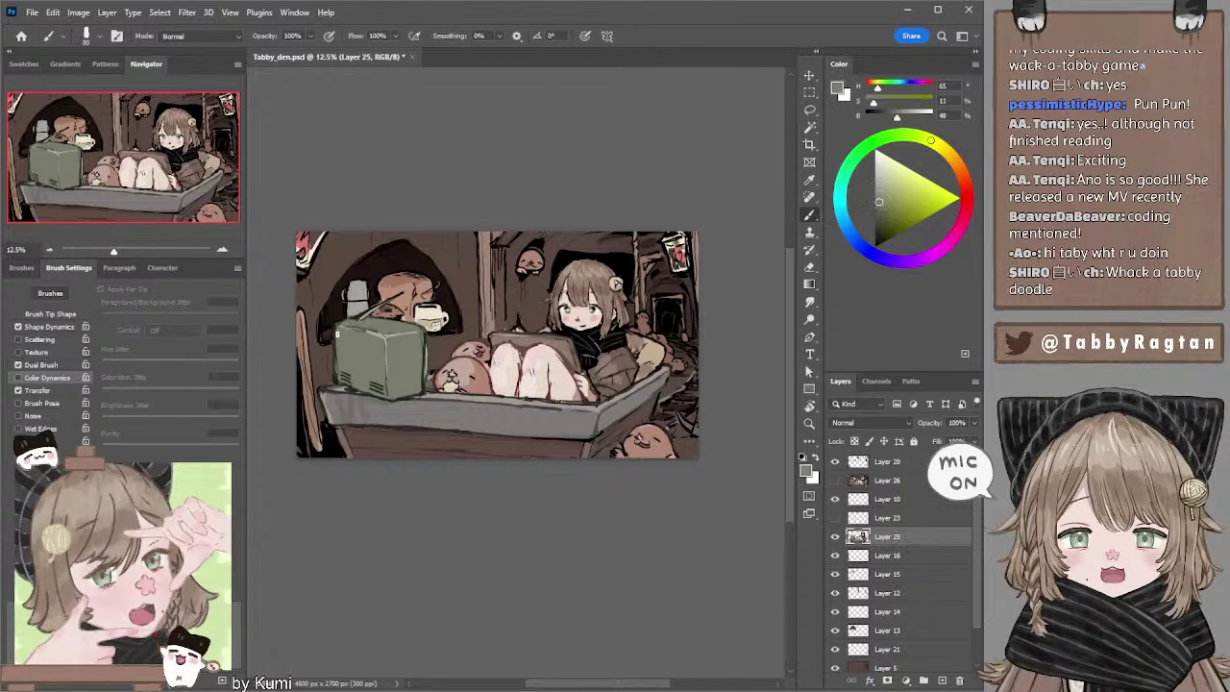
{"action": "left_click", "coordinate": [428, 334], "text": "alt"}
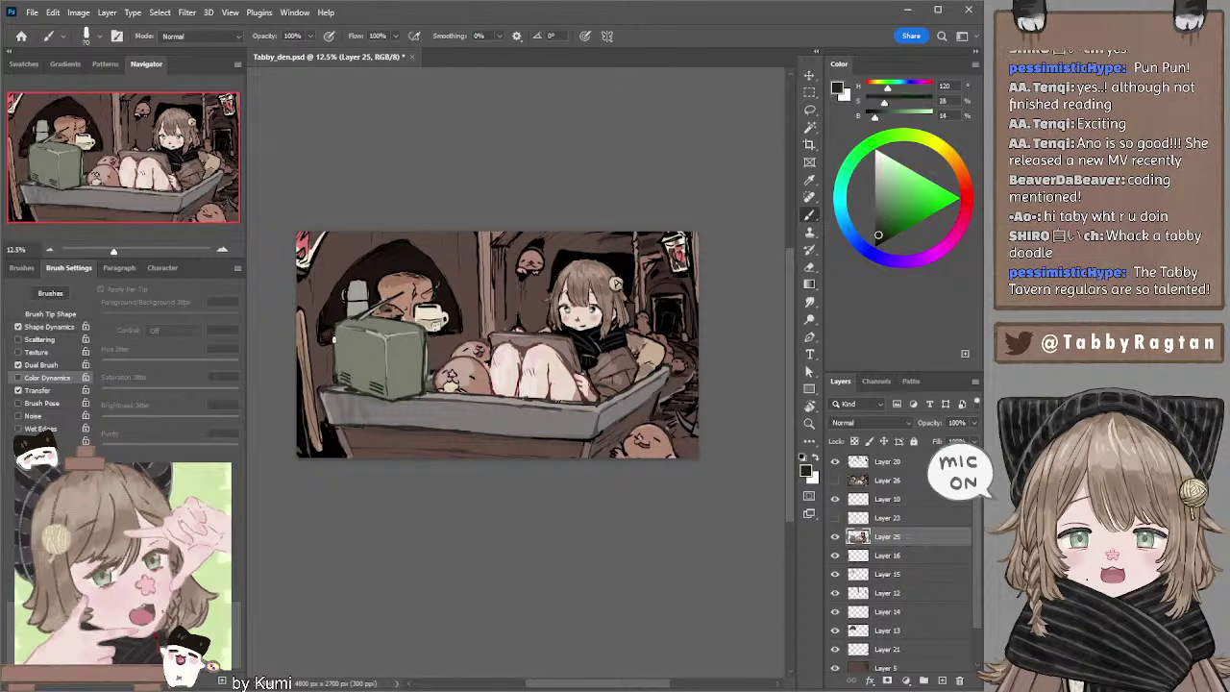
Draw a dark outline down the TV's left edge, then make Layer 10 active.
{"action": "left_click_drag", "start_coordinate": [334, 338], "coordinate": [334, 382]}
{"action": "key", "text": "e"}
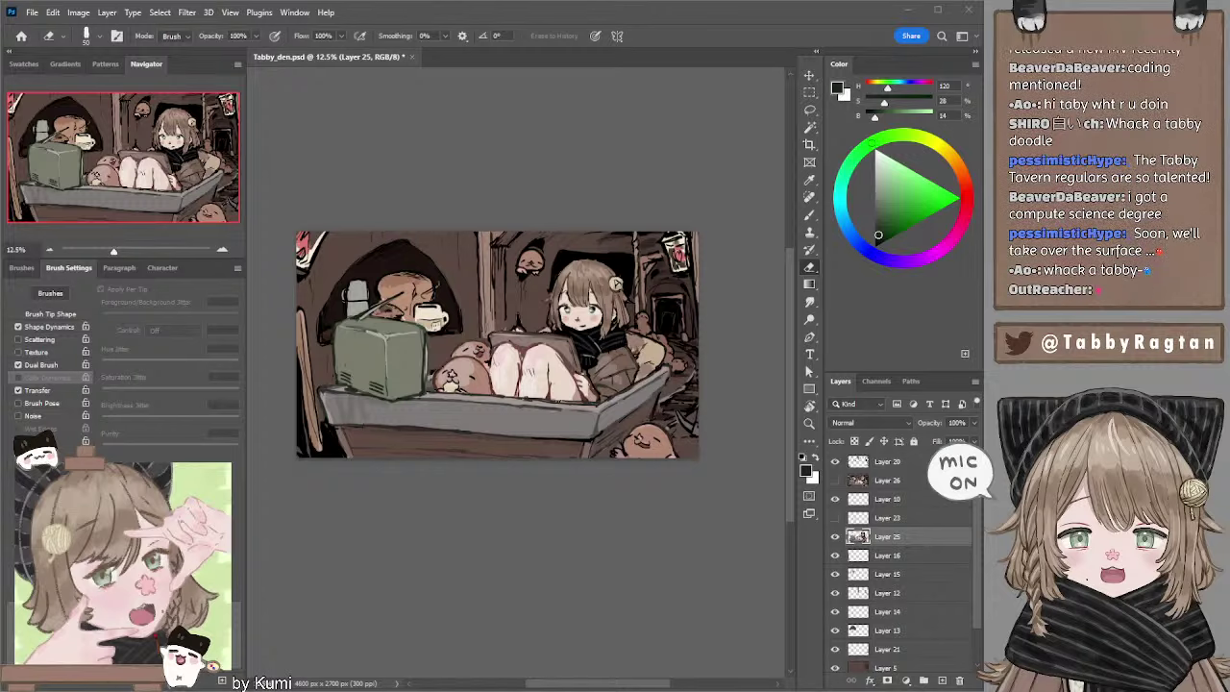
{"action": "left_click", "coordinate": [432, 147]}
{"action": "left_click_drag", "start_coordinate": [468, 137], "coordinate": [493, 139]}
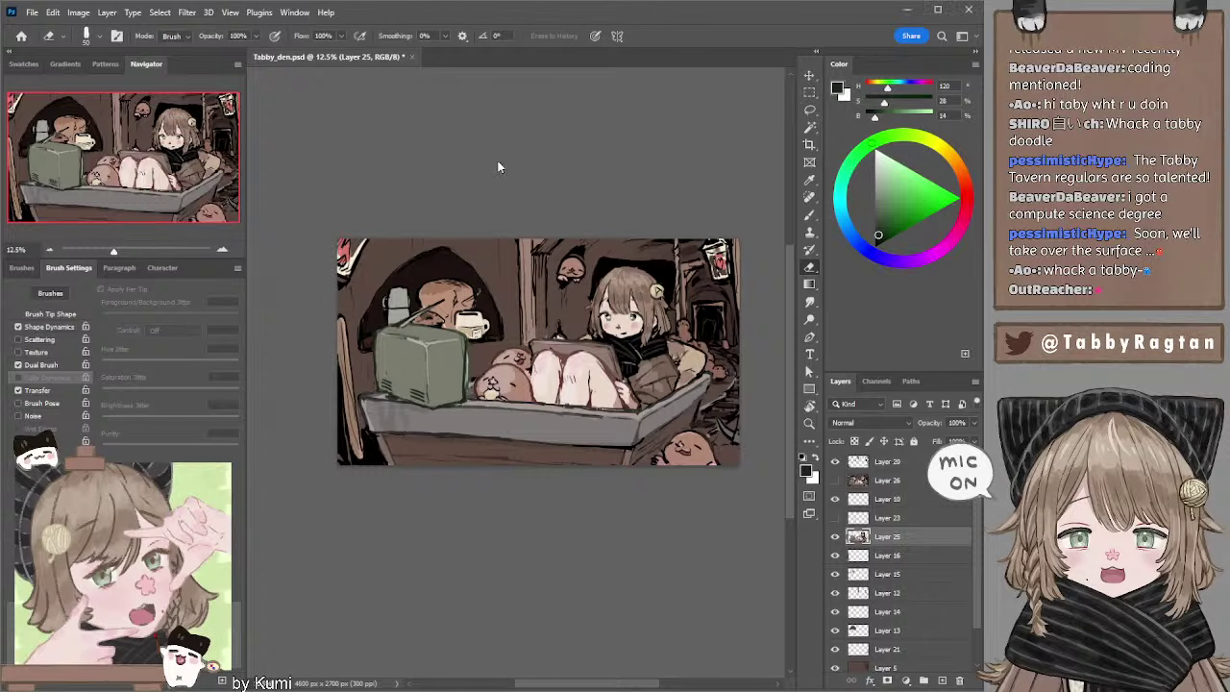
{"action": "left_click", "coordinate": [886, 500]}
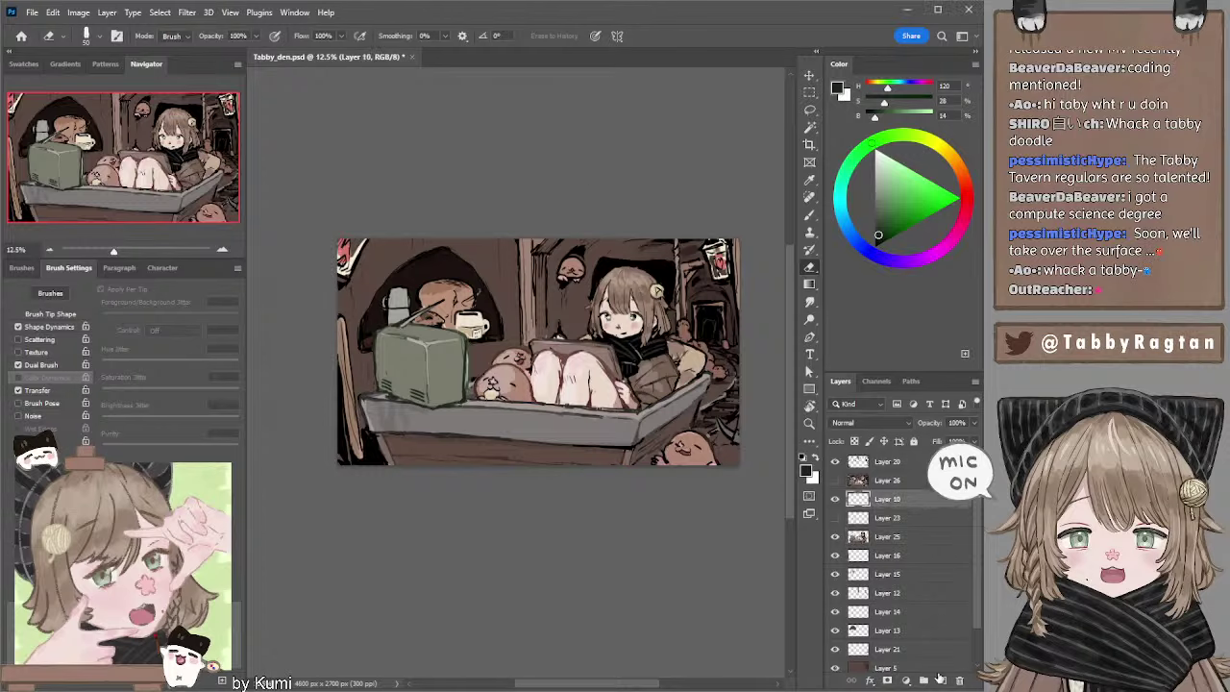
Add new Layer 27, swap to a white background, and marquee-select the canvas's left portion.
{"action": "left_click", "coordinate": [939, 679]}
{"action": "key", "text": "x"}
{"action": "left_click", "coordinate": [808, 96]}
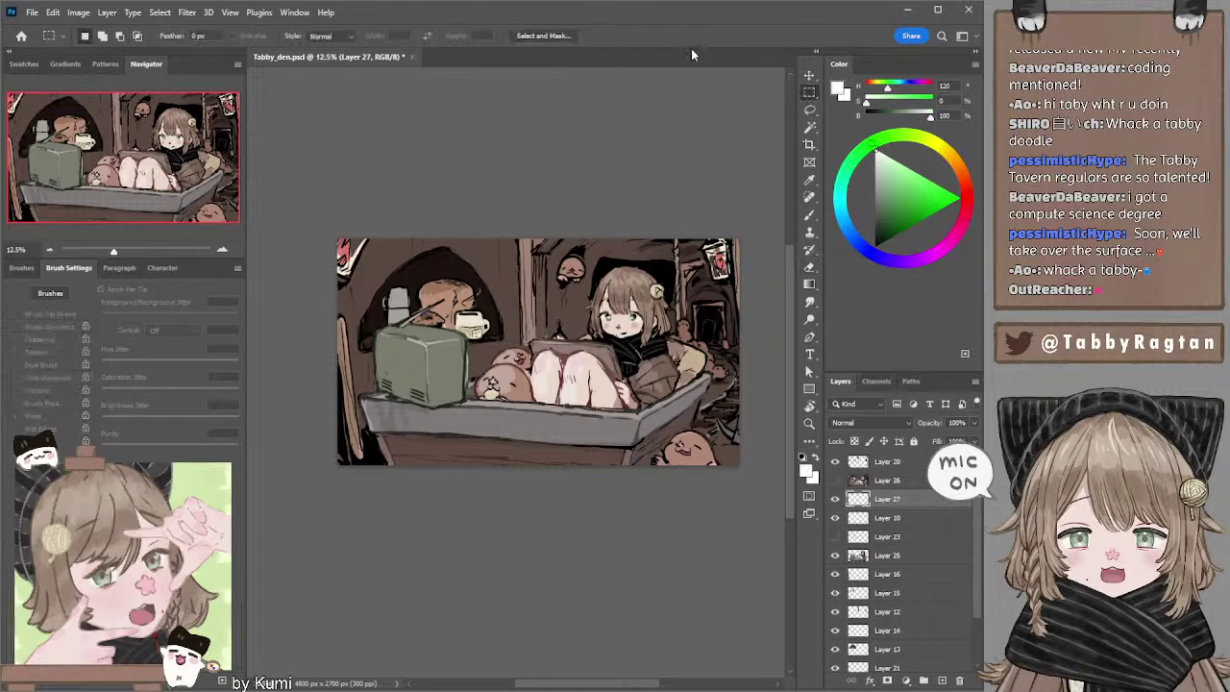
{"action": "left_click_drag", "start_coordinate": [529, 221], "coordinate": [334, 497]}
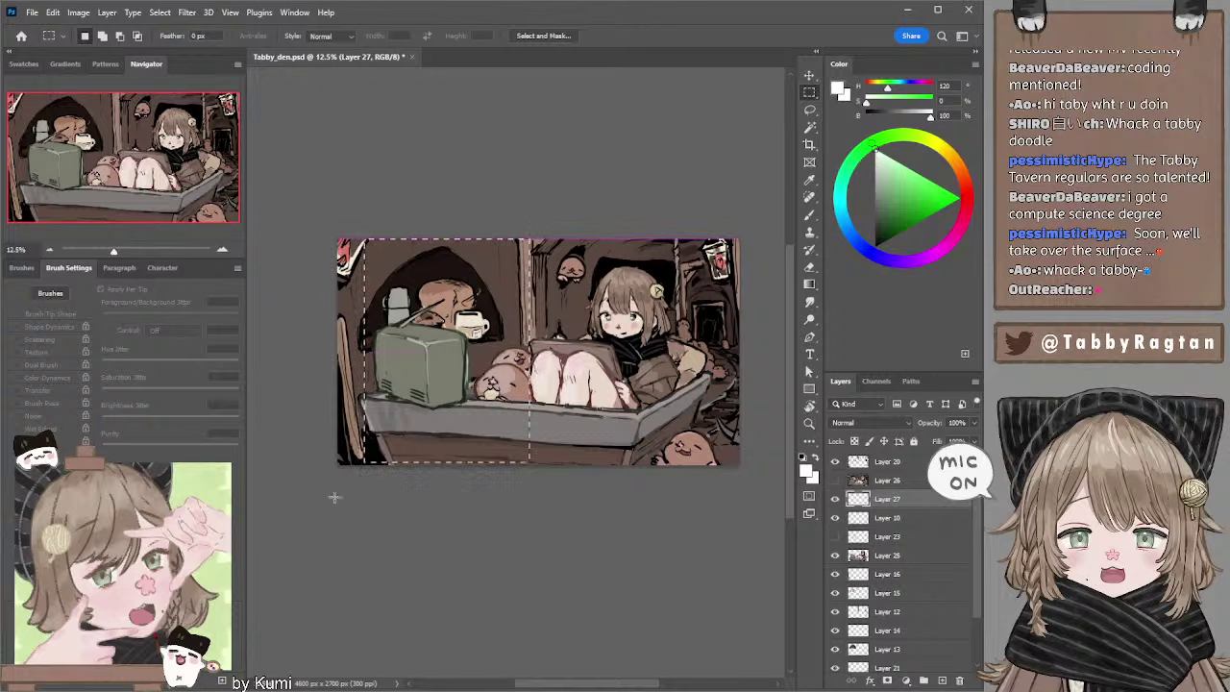
{"action": "left_click_drag", "start_coordinate": [518, 208], "coordinate": [270, 522]}
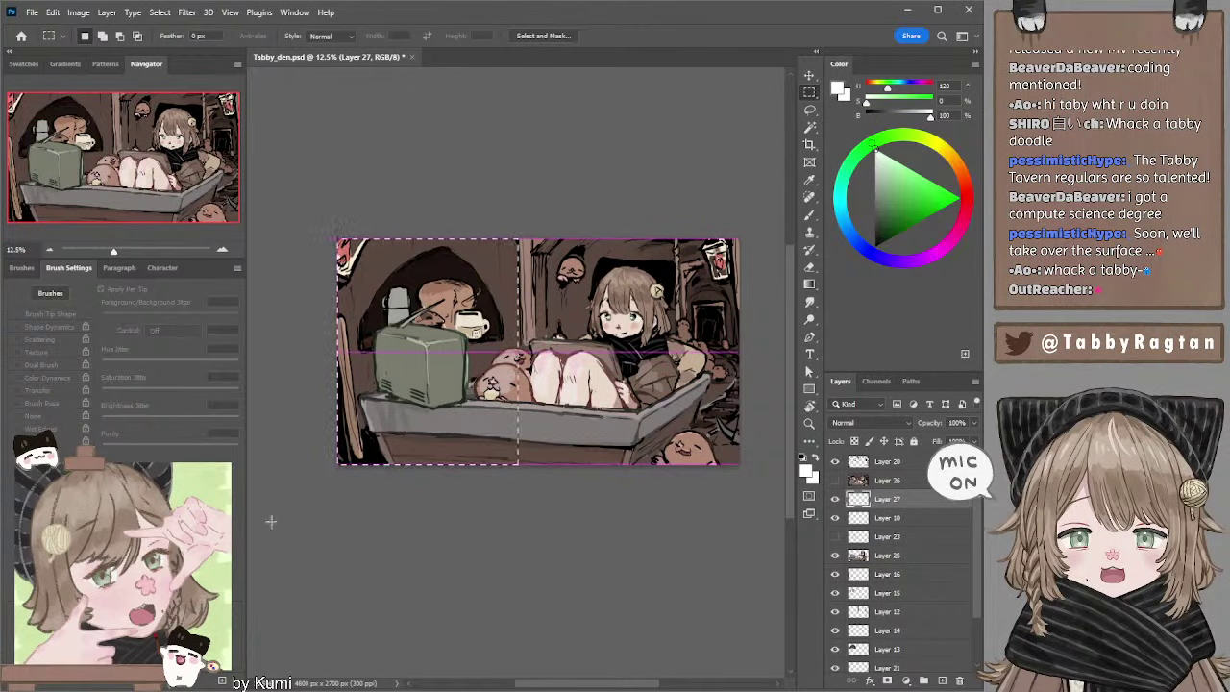
{"action": "left_click_drag", "start_coordinate": [481, 178], "coordinate": [434, 170]}
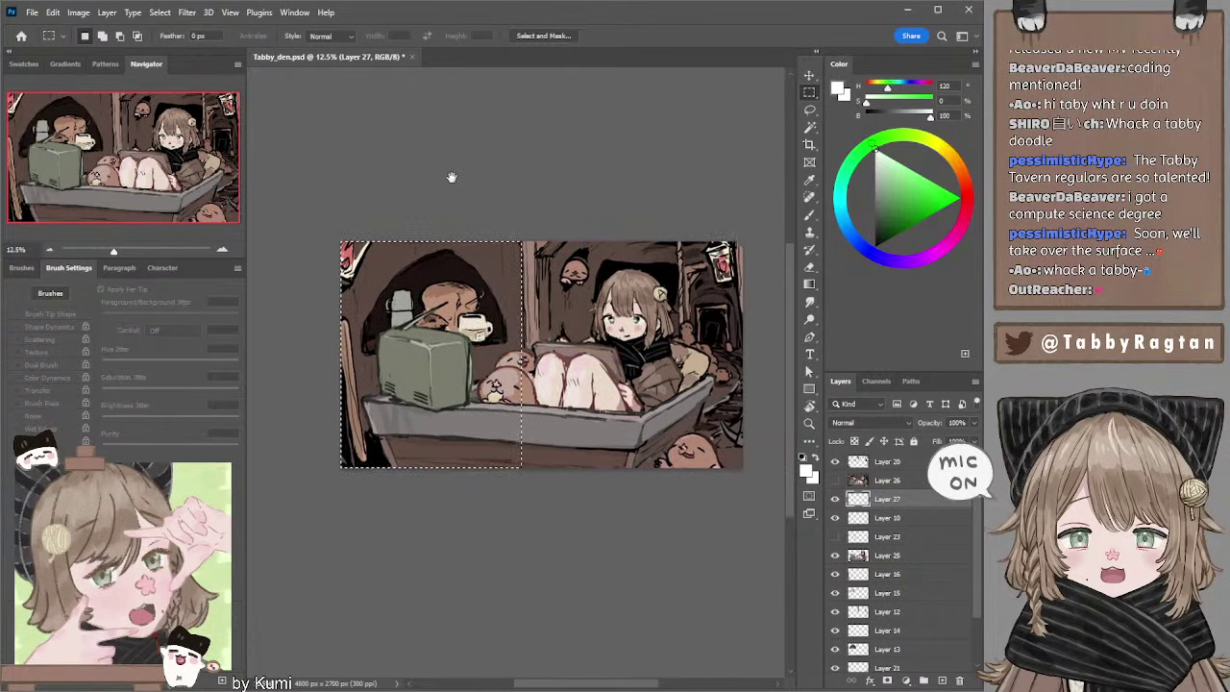
{"action": "key", "text": "Delete"}
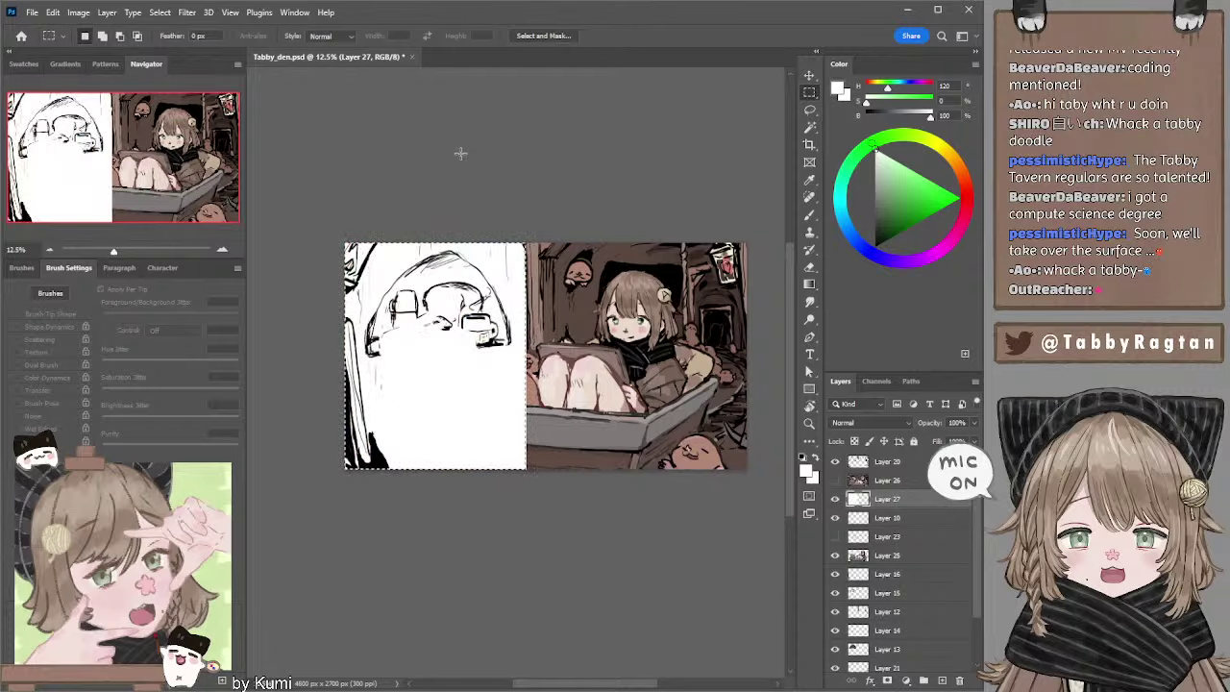
{"action": "key", "text": "ctrl+z"}
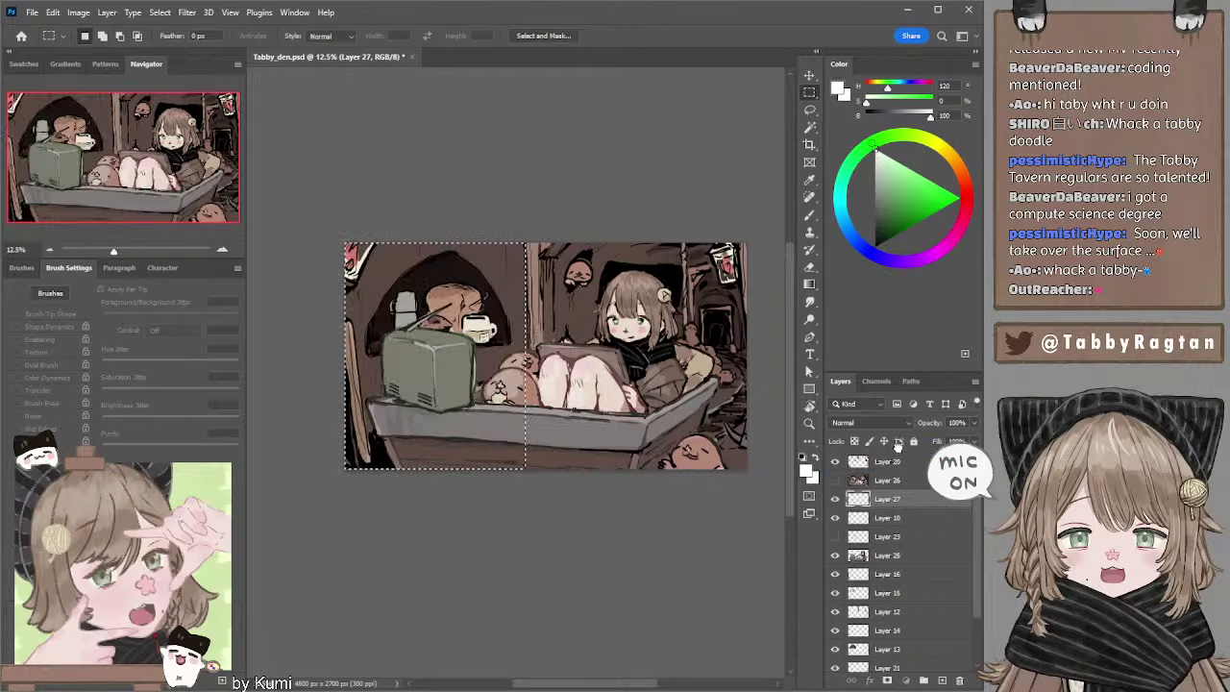
Move white Layer 27 to the top, zoom in, and add empty Layer 28 with a black brush.
{"action": "left_click_drag", "start_coordinate": [898, 443], "coordinate": [901, 444]}
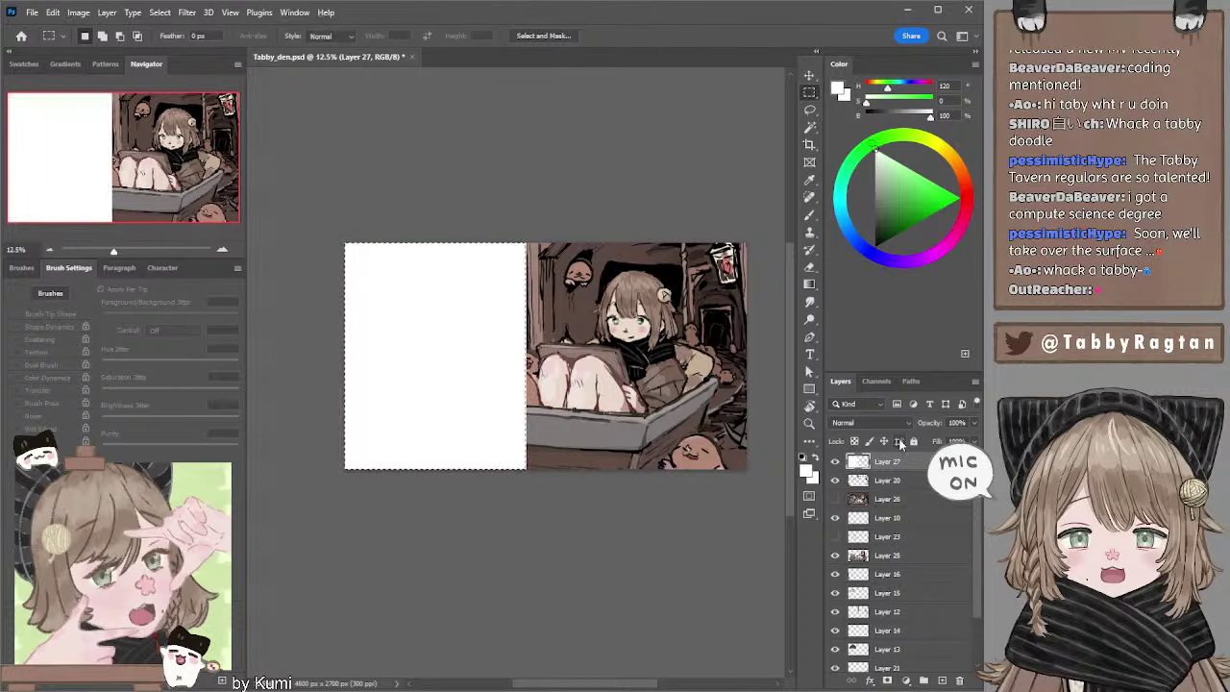
{"action": "key", "text": "l"}
{"action": "key", "text": "ctrl+plus"}
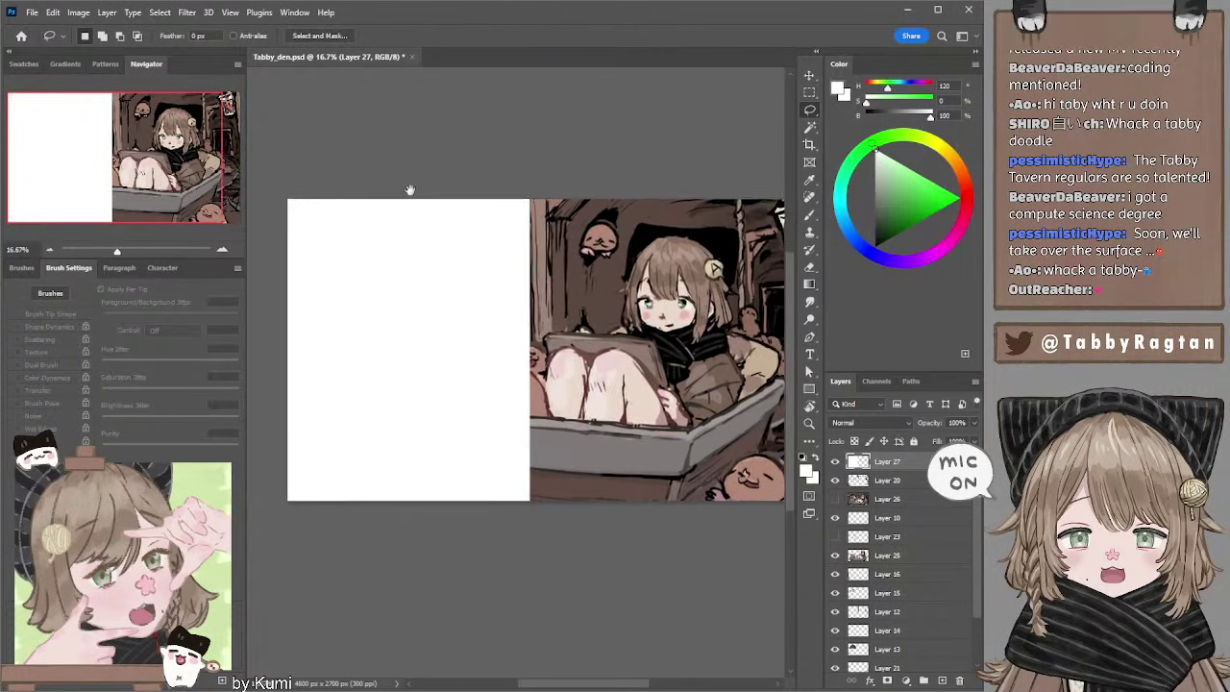
{"action": "left_click_drag", "start_coordinate": [409, 189], "coordinate": [453, 240]}
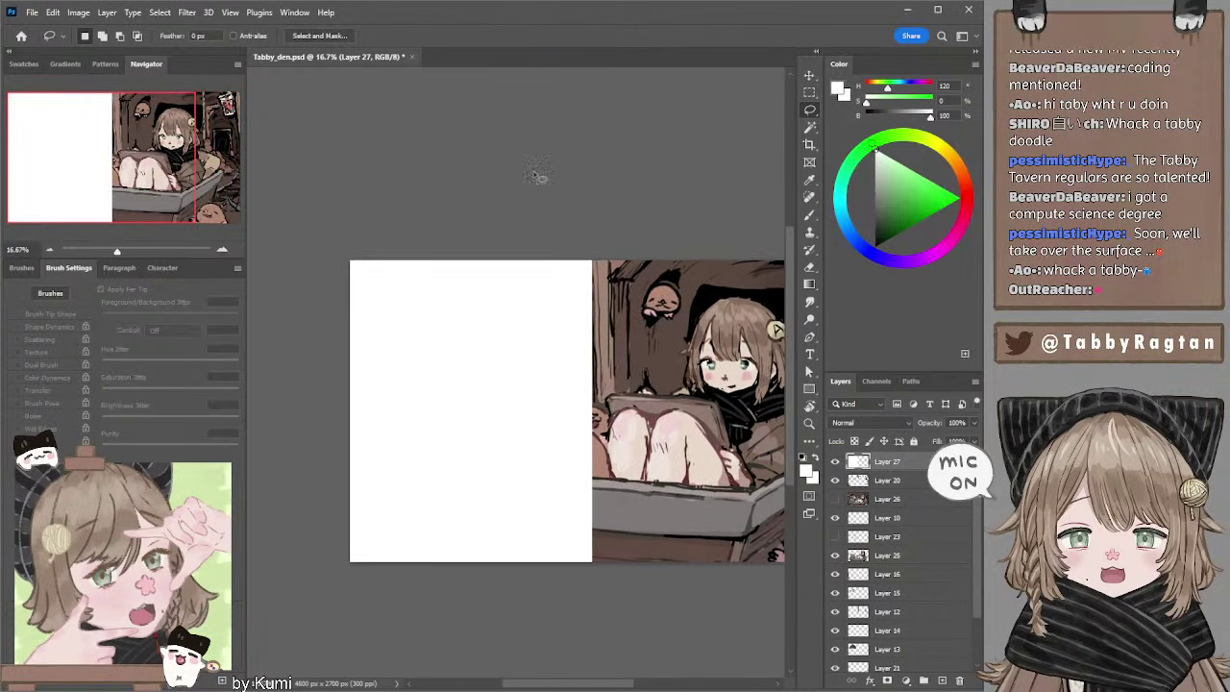
{"action": "left_click", "coordinate": [941, 680]}
{"action": "key", "text": "b"}
{"action": "left_click", "coordinate": [875, 247]}
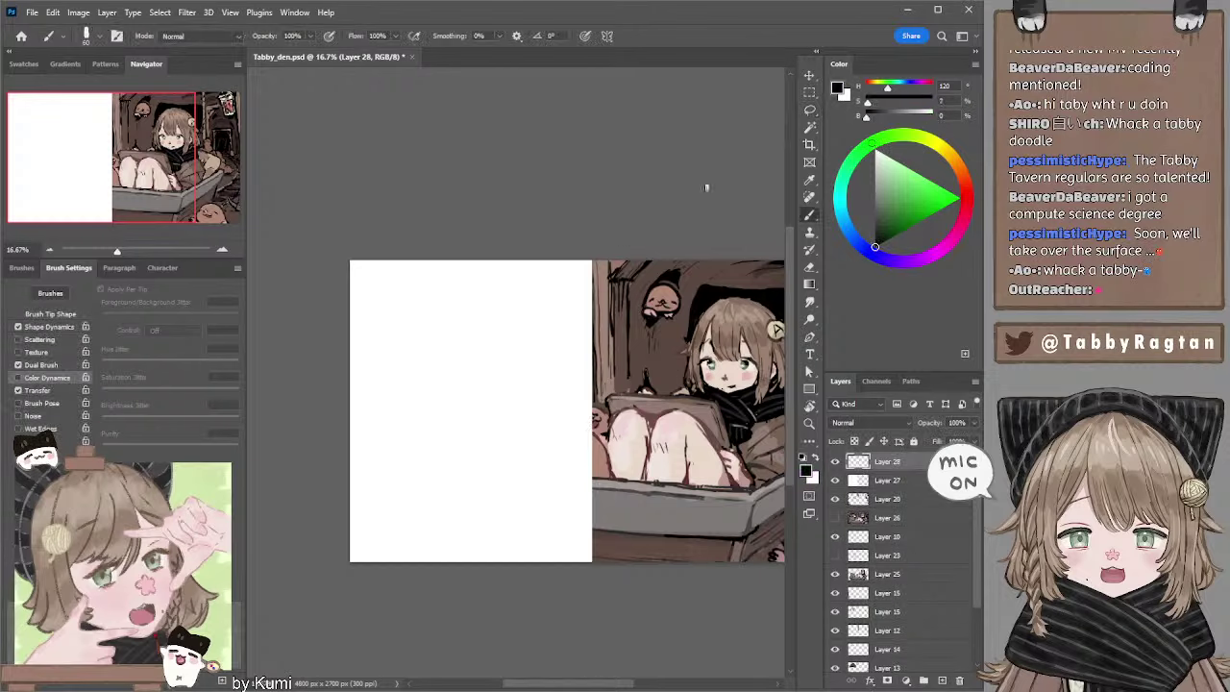
{"action": "mouse_move", "coordinate": [502, 290]}
{"action": "left_mouse_down"}
{"action": "mouse_move", "coordinate": [467, 337]}
{"action": "mouse_move", "coordinate": [519, 362]}
{"action": "left_mouse_up"}
Undo the test stroke, recentre the view, and start sketching the head's side curve.
{"action": "key", "text": "ctrl+z"}
{"action": "key", "text": "ctrl+plus"}
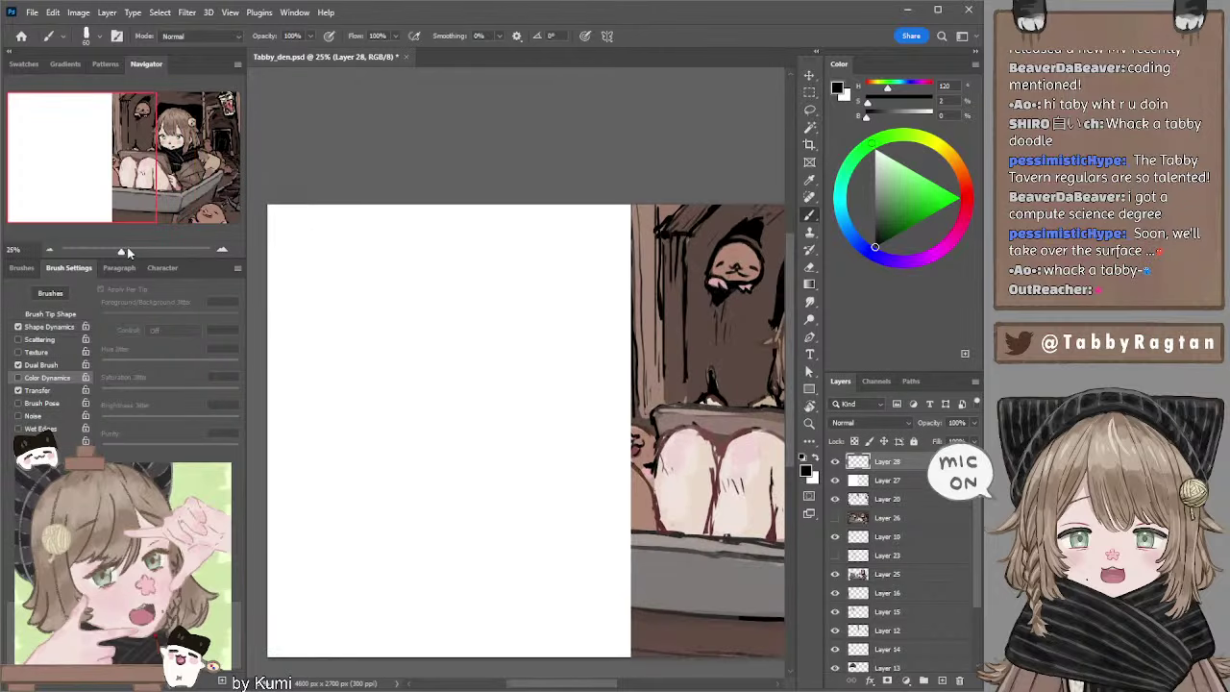
{"action": "left_click", "coordinate": [49, 249]}
{"action": "mouse_move", "coordinate": [556, 208]}
{"action": "left_mouse_down"}
{"action": "mouse_move", "coordinate": [515, 206]}
{"action": "mouse_move", "coordinate": [535, 202]}
{"action": "left_mouse_up"}
{"action": "left_click_drag", "start_coordinate": [440, 318], "coordinate": [438, 350]}
{"action": "key", "text": "ctrl+z"}
{"action": "key", "text": "ctrl+z"}
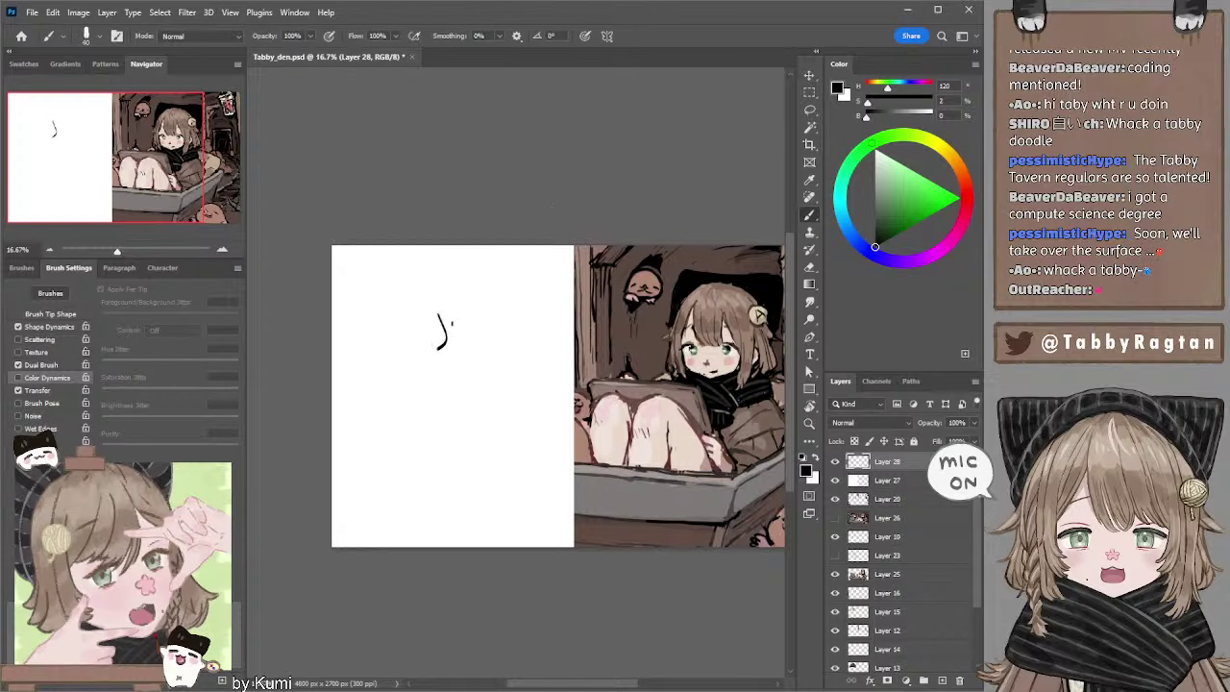
{"action": "key", "text": "ctrl+z"}
{"action": "left_click_drag", "start_coordinate": [450, 307], "coordinate": [451, 356]}
{"action": "left_click_drag", "start_coordinate": [465, 331], "coordinate": [452, 355]}
Redraw the curved sides and top of the chibi head, undoing misplaced strokes.
{"action": "key", "text": "ctrl+z"}
{"action": "key", "text": "ctrl+z"}
{"action": "key", "text": "ctrl+z"}
{"action": "left_click_drag", "start_coordinate": [420, 289], "coordinate": [452, 327]}
{"action": "key", "text": "ctrl+z"}
{"action": "left_click_drag", "start_coordinate": [376, 321], "coordinate": [423, 287]}
{"action": "key", "text": "ctrl+z"}
{"action": "key", "text": "ctrl+z"}
{"action": "key", "text": "ctrl+z"}
Draw the head's top curve, lower left side and pointed fringe line, removing stray strokes.
{"action": "key", "text": "ctrl+z"}
{"action": "left_click_drag", "start_coordinate": [435, 310], "coordinate": [428, 361]}
{"action": "key", "text": "ctrl+z"}
{"action": "key", "text": "ctrl+z"}
{"action": "mouse_move", "coordinate": [437, 314]}
{"action": "left_mouse_down"}
{"action": "mouse_move", "coordinate": [425, 352]}
{"action": "mouse_move", "coordinate": [451, 358]}
{"action": "left_mouse_up"}
{"action": "key", "text": "ctrl+z"}
{"action": "key", "text": "ctrl+z"}
{"action": "mouse_move", "coordinate": [423, 293]}
{"action": "left_mouse_down"}
{"action": "mouse_move", "coordinate": [444, 312]}
{"action": "mouse_move", "coordinate": [380, 294]}
{"action": "mouse_move", "coordinate": [437, 303]}
{"action": "left_mouse_up"}
{"action": "key", "text": "ctrl+z"}
{"action": "key", "text": "ctrl+z"}
{"action": "key", "text": "ctrl+z"}
{"action": "key", "text": "ctrl+z"}
{"action": "left_click_drag", "start_coordinate": [371, 279], "coordinate": [442, 306]}
{"action": "key", "text": "ctrl+z"}
{"action": "key", "text": "ctrl+z"}
{"action": "mouse_move", "coordinate": [392, 272]}
{"action": "left_mouse_down"}
{"action": "mouse_move", "coordinate": [444, 303]}
{"action": "mouse_move", "coordinate": [369, 278]}
{"action": "mouse_move", "coordinate": [348, 336]}
{"action": "mouse_move", "coordinate": [356, 310]}
{"action": "mouse_move", "coordinate": [348, 337]}
{"action": "mouse_move", "coordinate": [363, 372]}
{"action": "left_mouse_up"}
{"action": "key", "text": "ctrl+z"}
{"action": "key", "text": "ctrl+z"}
{"action": "key", "text": "ctrl+z"}
{"action": "key", "text": "ctrl+z"}
{"action": "left_click_drag", "start_coordinate": [351, 331], "coordinate": [365, 361]}
{"action": "key", "text": "ctrl+z"}
{"action": "key", "text": "ctrl+z"}
{"action": "key", "text": "ctrl+z"}
{"action": "key", "text": "ctrl+z"}
{"action": "mouse_move", "coordinate": [369, 312]}
{"action": "left_mouse_down"}
{"action": "mouse_move", "coordinate": [376, 363]}
{"action": "mouse_move", "coordinate": [363, 369]}
{"action": "mouse_move", "coordinate": [369, 336]}
{"action": "mouse_move", "coordinate": [435, 312]}
{"action": "left_mouse_up"}
{"action": "key", "text": "ctrl+z"}
{"action": "key", "text": "ctrl+z"}
{"action": "key", "text": "ctrl+z"}
{"action": "key", "text": "ctrl+z"}
{"action": "key", "text": "ctrl+z"}
{"action": "key", "text": "ctrl+z"}
{"action": "key", "text": "ctrl+z"}
{"action": "key", "text": "ctrl+z"}
{"action": "key", "text": "ctrl+z"}
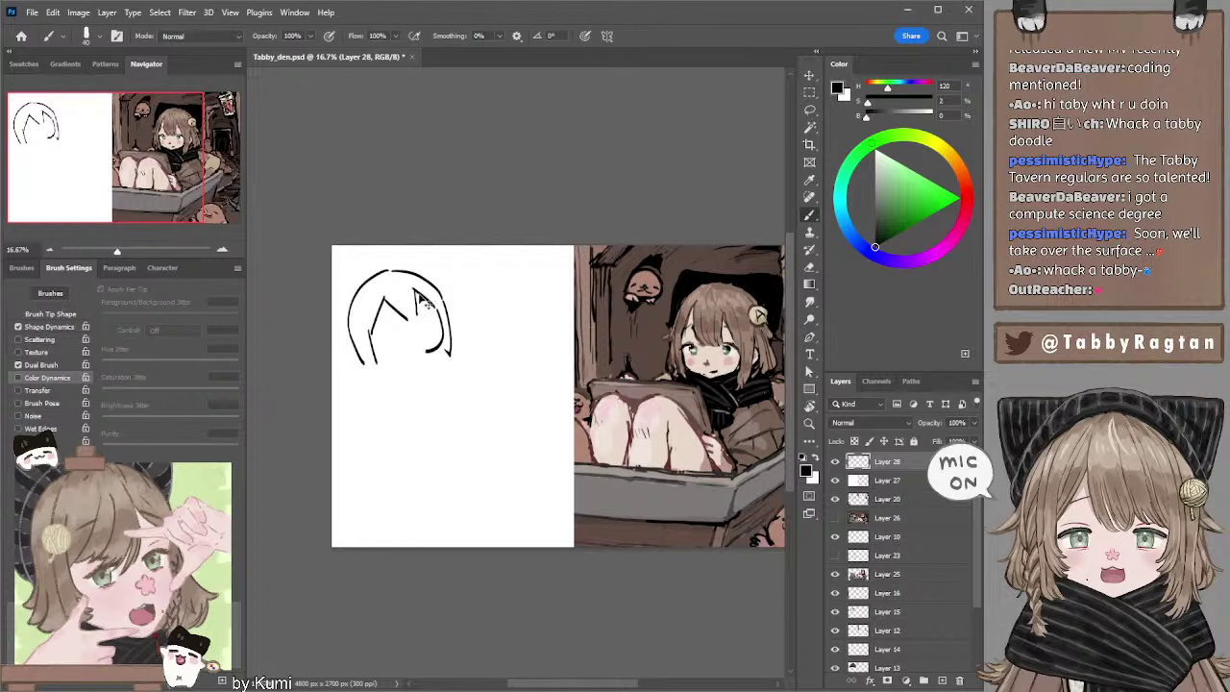
{"action": "key", "text": "ctrl+z"}
Lasso the head sketch and move it down and to the right.
{"action": "key", "text": "l"}
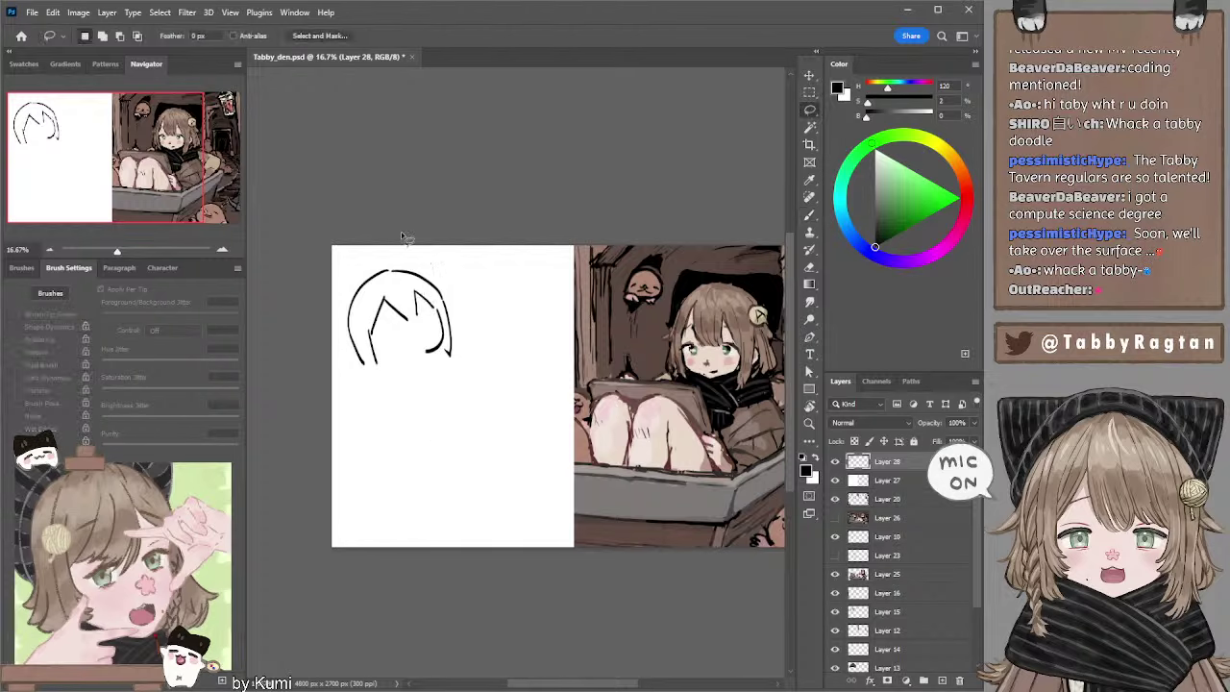
{"action": "left_click_drag", "start_coordinate": [403, 236], "coordinate": [499, 321]}
{"action": "left_click_drag", "start_coordinate": [418, 291], "coordinate": [447, 364]}
{"action": "key", "text": "ctrl+d"}
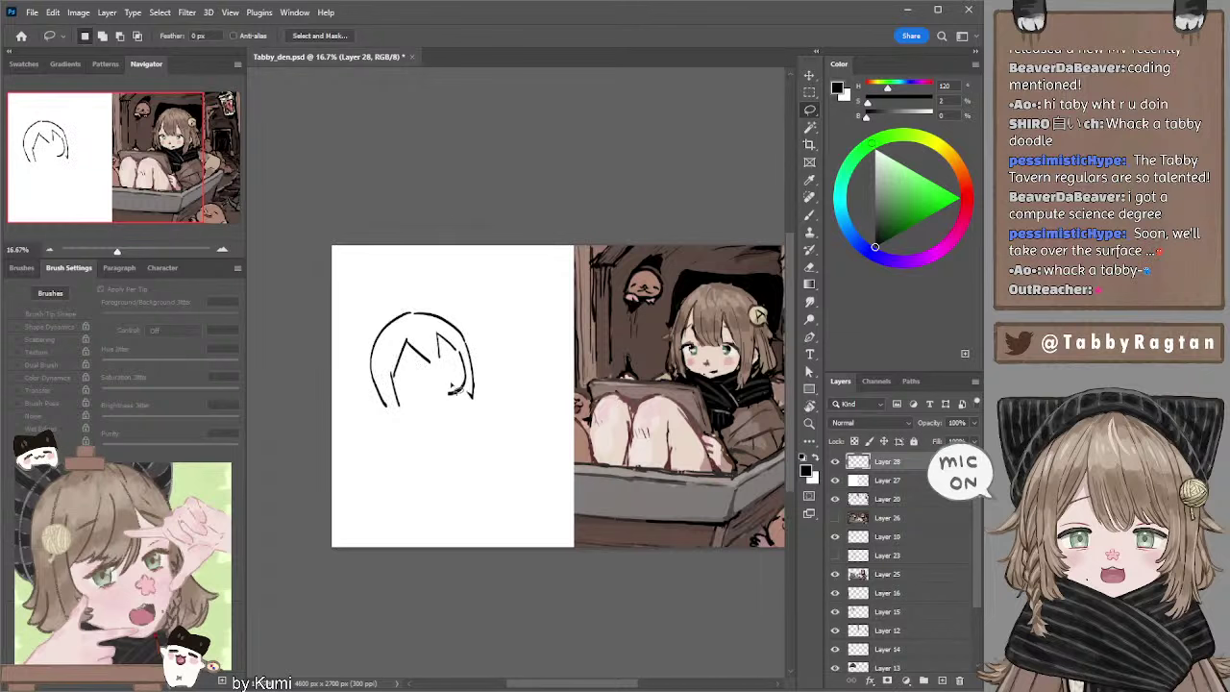
Brush a thick black chin band under the head and thicken the lower-left outline.
{"action": "key", "text": "b"}
{"action": "mouse_move", "coordinate": [398, 405]}
{"action": "left_mouse_down"}
{"action": "mouse_move", "coordinate": [466, 388]}
{"action": "mouse_move", "coordinate": [388, 423]}
{"action": "mouse_move", "coordinate": [508, 394]}
{"action": "left_mouse_up"}
{"action": "key", "text": "ctrl+z"}
{"action": "key", "text": "z"}
{"action": "key", "text": "b"}
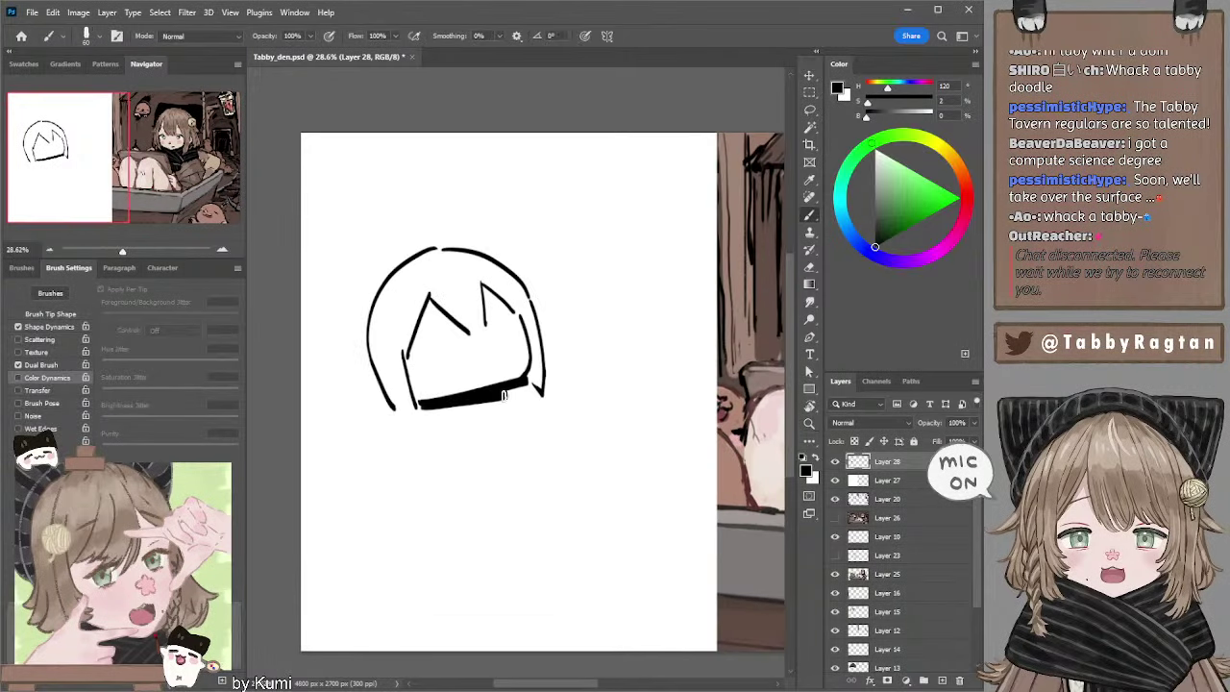
{"action": "left_click_drag", "start_coordinate": [415, 411], "coordinate": [529, 392]}
{"action": "mouse_move", "coordinate": [398, 408]}
{"action": "left_mouse_down"}
{"action": "mouse_move", "coordinate": [380, 384]}
{"action": "mouse_move", "coordinate": [400, 411]}
{"action": "left_mouse_up"}
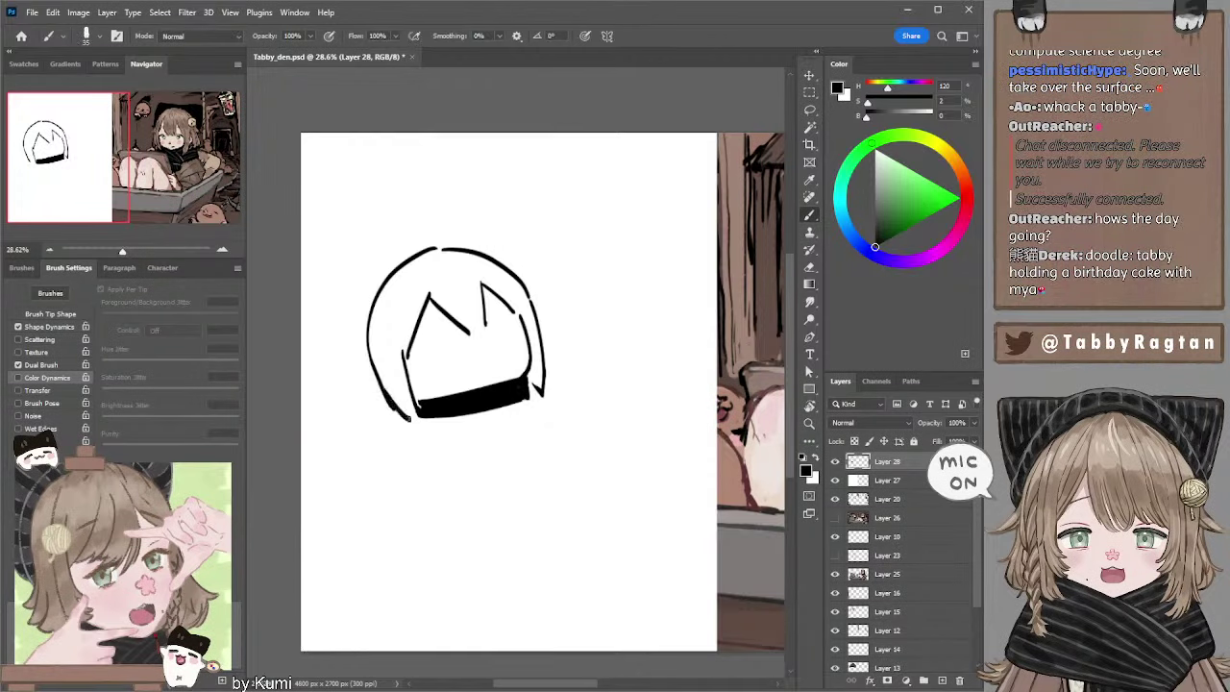
Try a hair tuft and an arc left of the head, then undo both.
{"action": "left_click_drag", "start_coordinate": [368, 331], "coordinate": [334, 361]}
{"action": "key", "text": "ctrl+z"}
{"action": "left_click_drag", "start_coordinate": [335, 361], "coordinate": [364, 365]}
{"action": "key", "text": "ctrl+z"}
{"action": "mouse_move", "coordinate": [331, 302]}
{"action": "left_mouse_down"}
{"action": "mouse_move", "coordinate": [330, 260]}
{"action": "mouse_move", "coordinate": [390, 238]}
{"action": "left_mouse_up"}
{"action": "key", "text": "ctrl+z"}
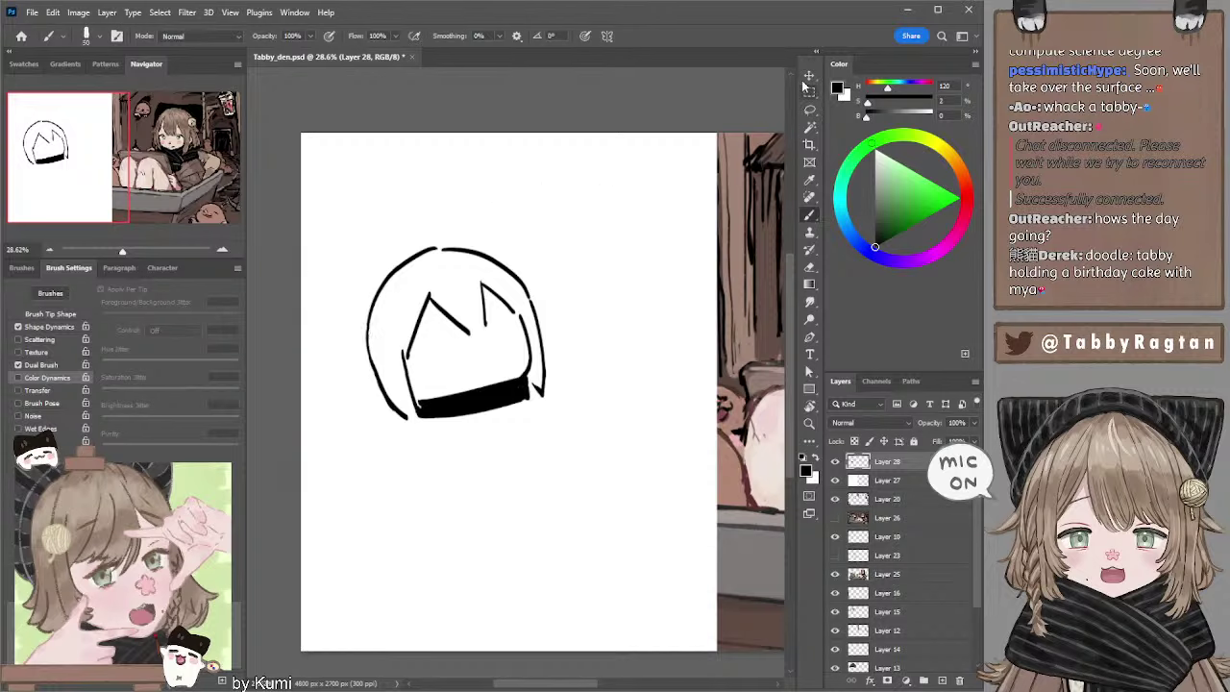
Scale the head drawing on Layer 28 down to about 65%.
{"action": "key", "text": "v"}
{"action": "key", "text": "ctrl+t"}
{"action": "mouse_move", "coordinate": [545, 420]}
{"action": "left_mouse_down"}
{"action": "mouse_move", "coordinate": [480, 365]}
{"action": "mouse_move", "coordinate": [471, 382]}
{"action": "left_mouse_up"}
{"action": "key", "text": "Return"}
Sketch the left ear outline with its hooked tip above the head.
{"action": "key", "text": "b"}
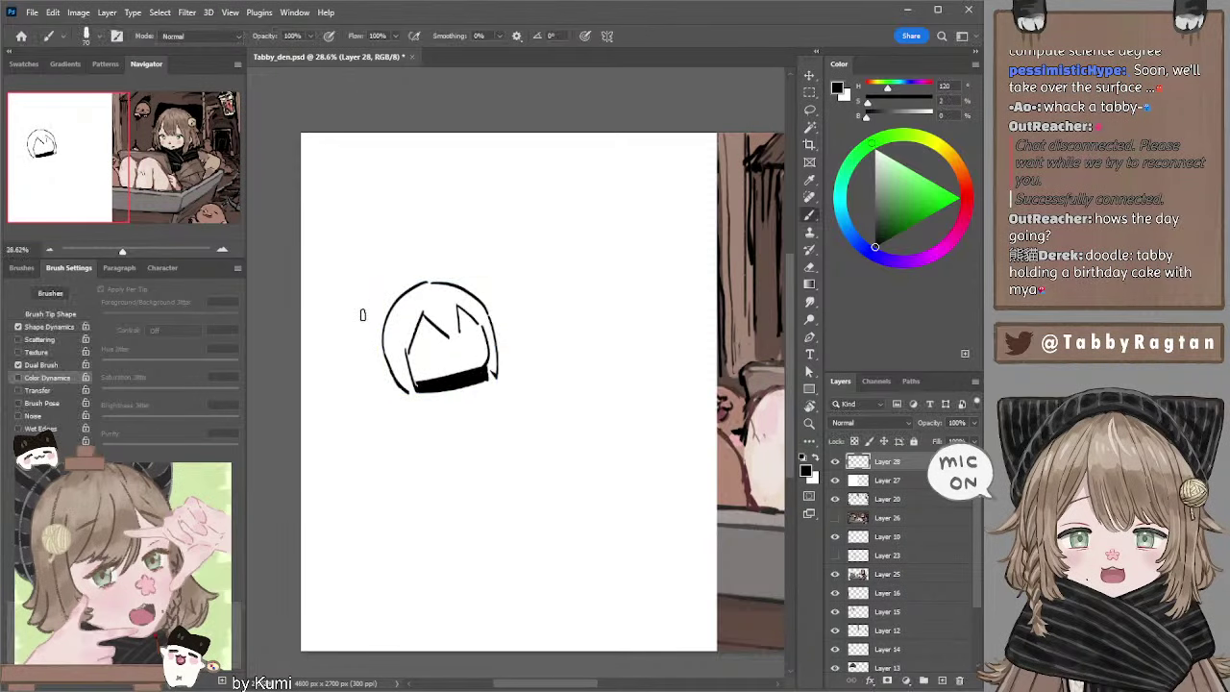
{"action": "left_click_drag", "start_coordinate": [361, 326], "coordinate": [372, 280]}
{"action": "key", "text": "ctrl+z"}
{"action": "mouse_move", "coordinate": [353, 334]}
{"action": "left_mouse_down"}
{"action": "mouse_move", "coordinate": [404, 278]}
{"action": "mouse_move", "coordinate": [460, 278]}
{"action": "mouse_move", "coordinate": [478, 298]}
{"action": "left_mouse_up"}
{"action": "key", "text": "ctrl+z"}
{"action": "key", "text": "ctrl+z"}
{"action": "key", "text": "ctrl+z"}
{"action": "key", "text": "ctrl+z"}
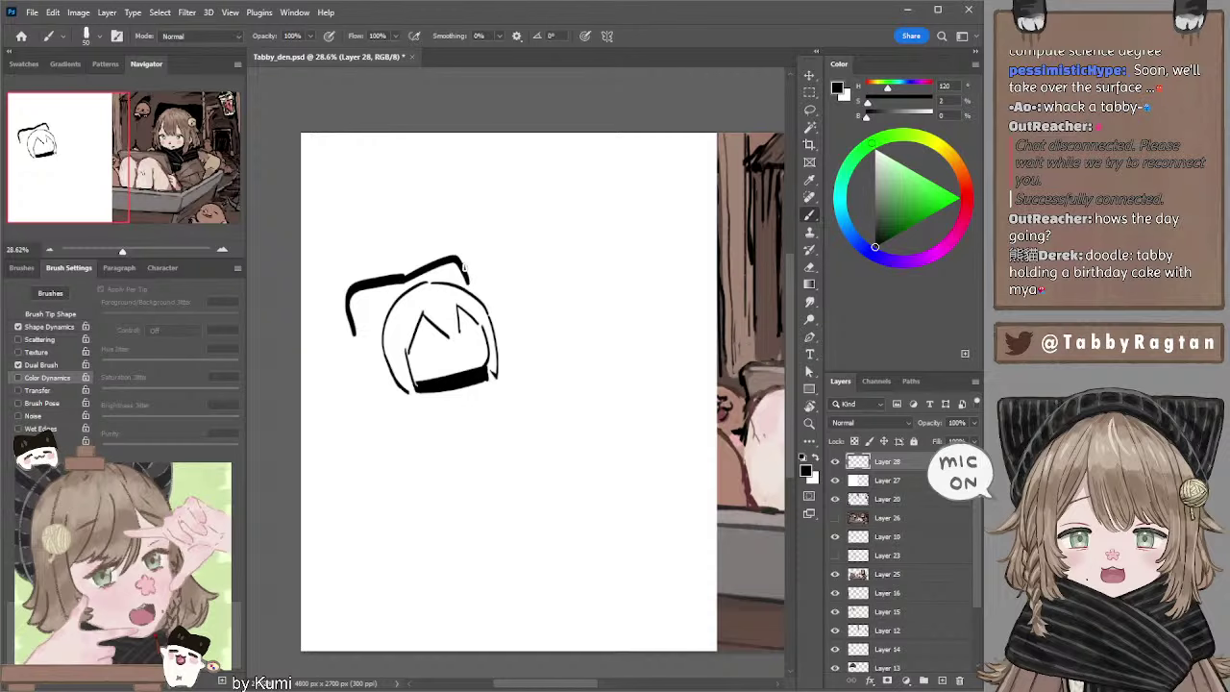
{"action": "left_click_drag", "start_coordinate": [458, 255], "coordinate": [473, 292]}
{"action": "left_click_drag", "start_coordinate": [347, 319], "coordinate": [369, 357]}
{"action": "key", "text": "ctrl+z"}
{"action": "left_click_drag", "start_coordinate": [369, 347], "coordinate": [379, 362]}
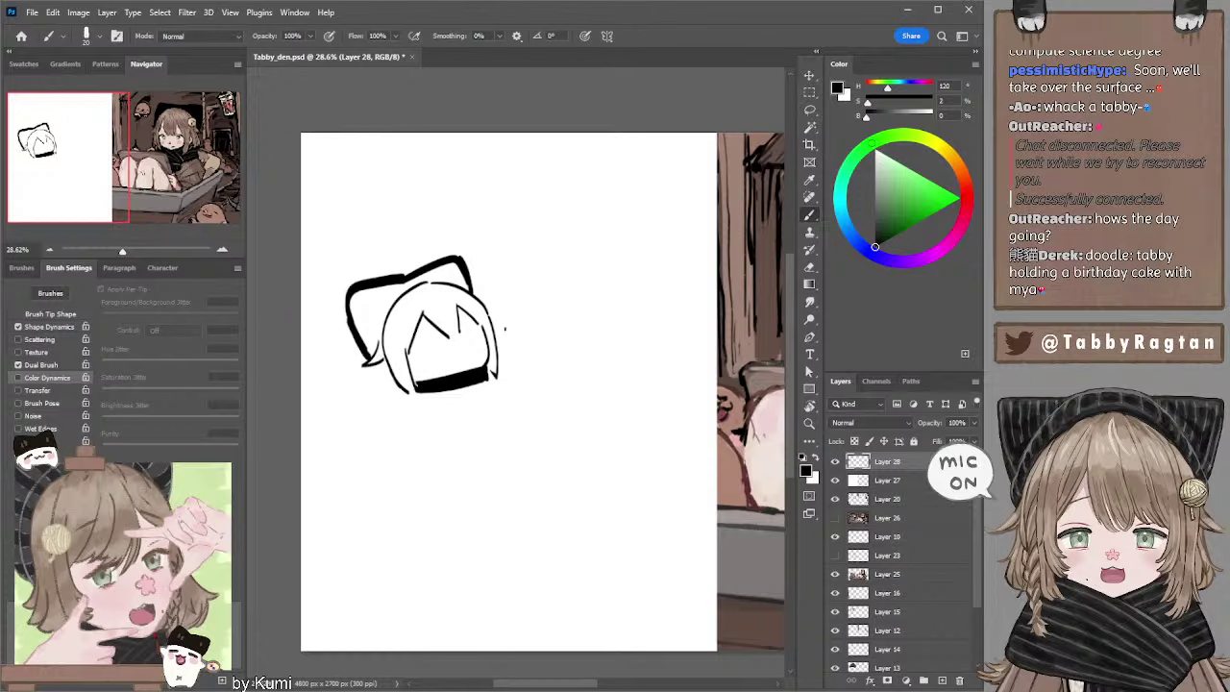
Add the right ear hook and left inner line, and fill both ear tops black.
{"action": "left_click_drag", "start_coordinate": [489, 317], "coordinate": [496, 336]}
{"action": "left_click_drag", "start_coordinate": [373, 321], "coordinate": [377, 355]}
{"action": "mouse_move", "coordinate": [365, 290]}
{"action": "left_mouse_down"}
{"action": "mouse_move", "coordinate": [369, 304]}
{"action": "mouse_move", "coordinate": [403, 283]}
{"action": "mouse_move", "coordinate": [361, 309]}
{"action": "mouse_move", "coordinate": [382, 344]}
{"action": "mouse_move", "coordinate": [397, 288]}
{"action": "mouse_move", "coordinate": [365, 329]}
{"action": "mouse_move", "coordinate": [369, 346]}
{"action": "left_mouse_up"}
{"action": "mouse_move", "coordinate": [403, 290]}
{"action": "left_mouse_down"}
{"action": "mouse_move", "coordinate": [467, 271]}
{"action": "mouse_move", "coordinate": [459, 263]}
{"action": "mouse_move", "coordinate": [454, 278]}
{"action": "left_mouse_up"}
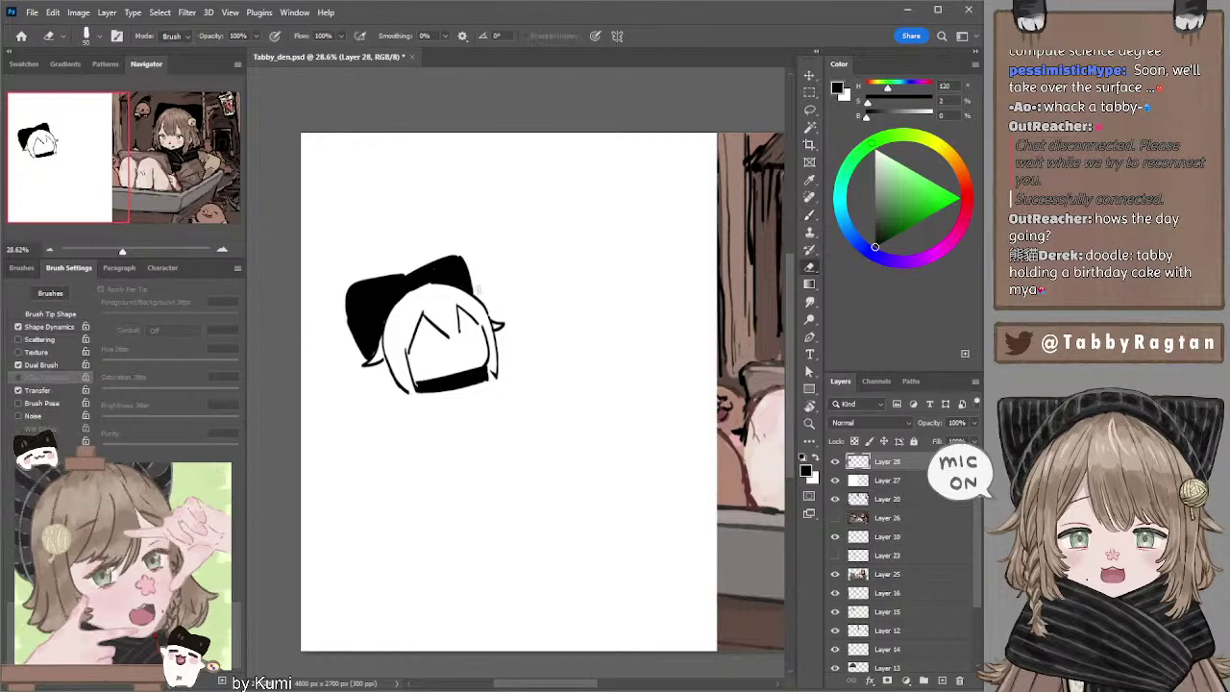
Erase the dark stroke atop the head with a size-50 eraser.
{"action": "left_click_drag", "start_coordinate": [465, 287], "coordinate": [484, 304]}
{"action": "key", "text": "ctrl+z"}
{"action": "key", "text": "e"}
{"action": "key", "text": "bracketright"}
{"action": "key", "text": "bracketright"}
{"action": "left_click_drag", "start_coordinate": [444, 284], "coordinate": [423, 275]}
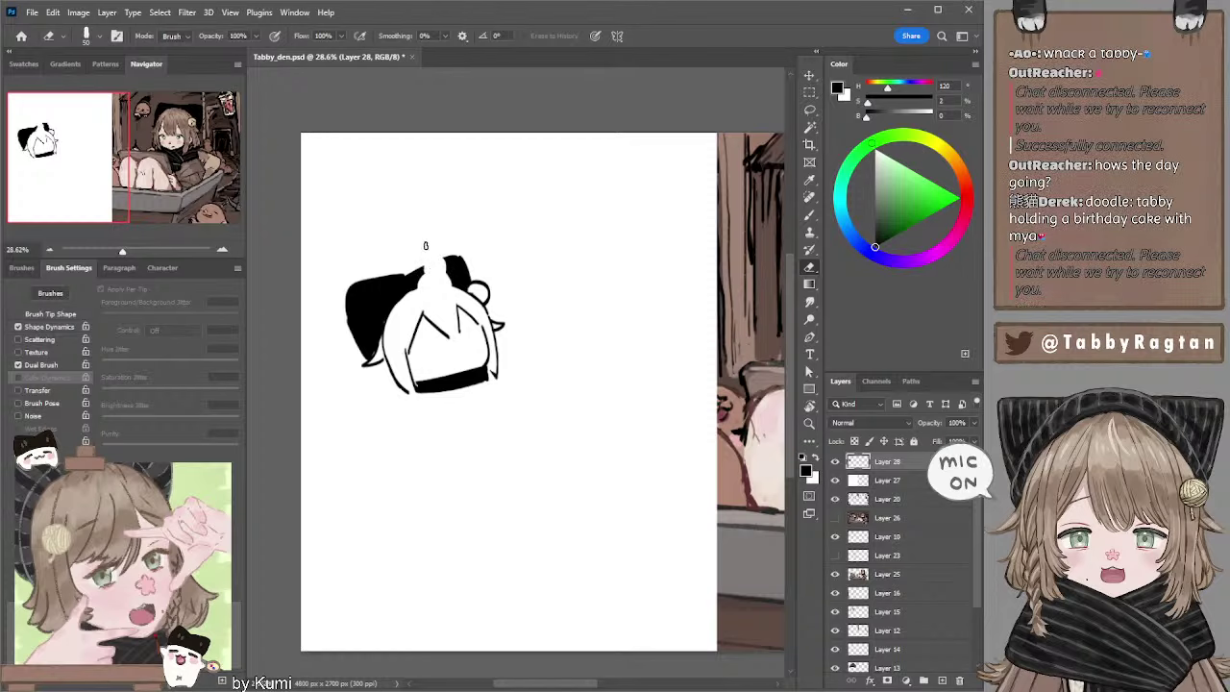
Draw spiral dizzy eyes on the right and left of the face.
{"action": "key", "text": "b"}
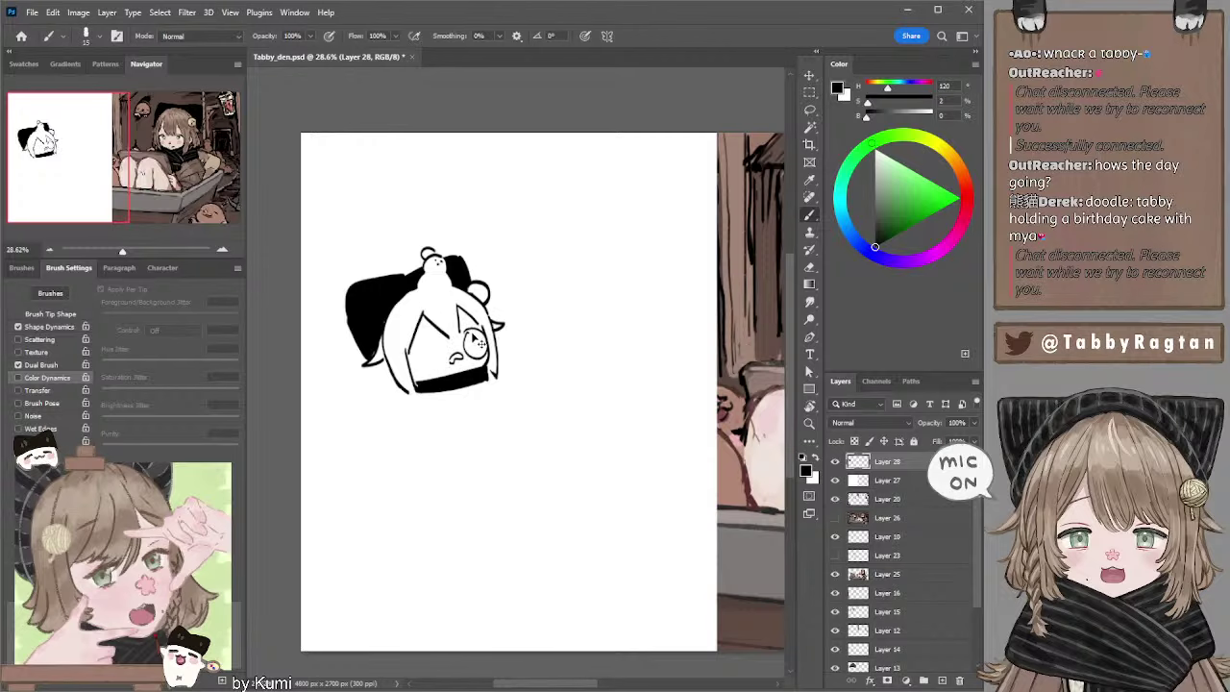
{"action": "left_click_drag", "start_coordinate": [470, 333], "coordinate": [477, 335]}
{"action": "left_click_drag", "start_coordinate": [422, 338], "coordinate": [428, 349]}
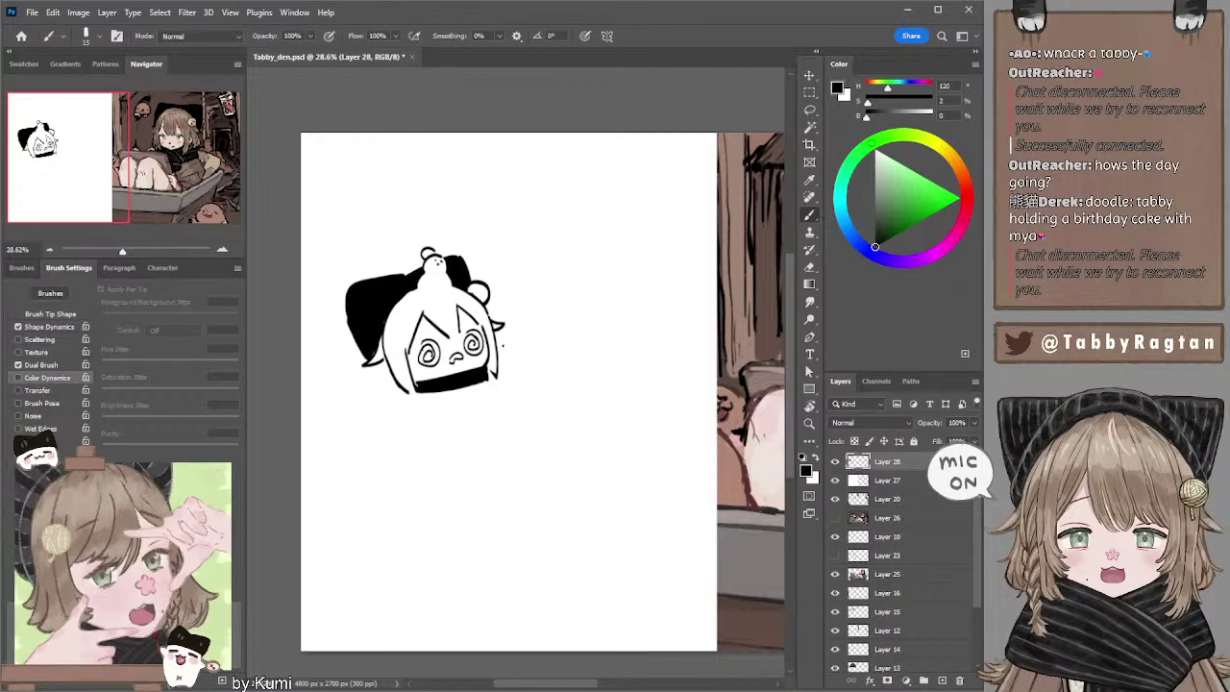
Rework the strokes along the face's edges with a size-15 brush, undoing failed attempts.
{"action": "key", "text": "e"}
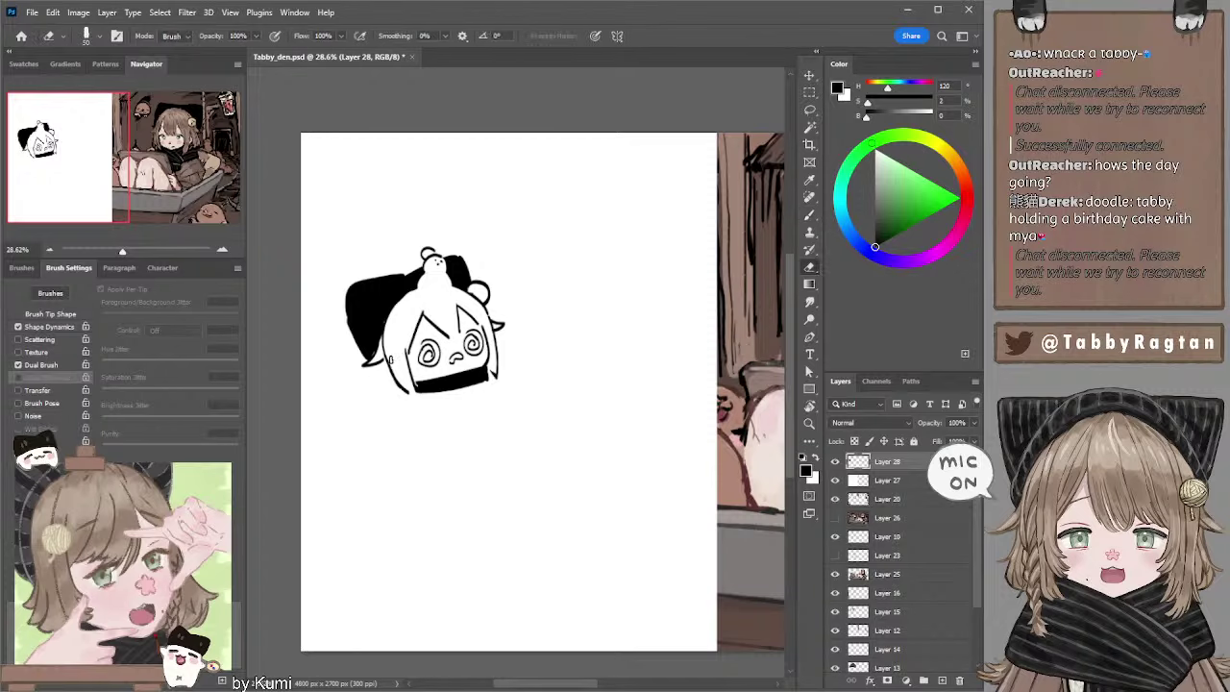
{"action": "key", "text": "b"}
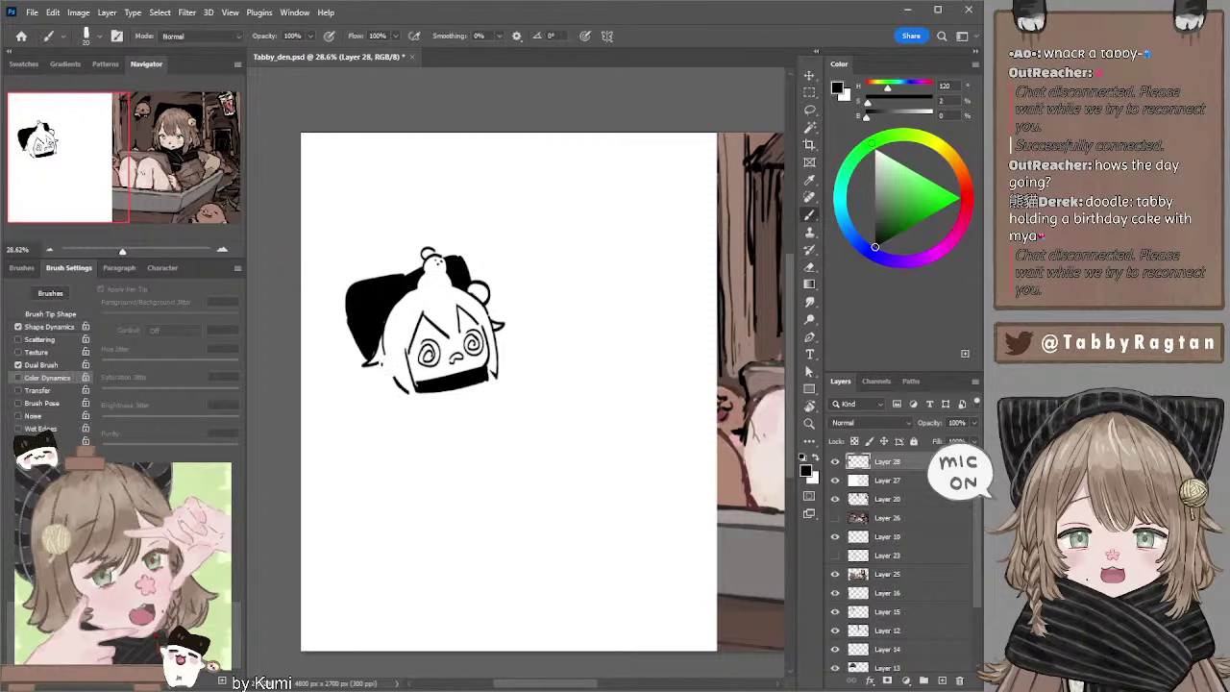
{"action": "mouse_move", "coordinate": [391, 355]}
{"action": "left_mouse_down"}
{"action": "mouse_move", "coordinate": [379, 388]}
{"action": "mouse_move", "coordinate": [391, 376]}
{"action": "left_mouse_up"}
{"action": "key", "text": "ctrl+z"}
{"action": "key", "text": "ctrl+z"}
{"action": "key", "text": "ctrl+z"}
{"action": "key", "text": "ctrl+z"}
{"action": "key", "text": "ctrl+z"}
{"action": "left_click_drag", "start_coordinate": [384, 379], "coordinate": [390, 403]}
{"action": "left_click_drag", "start_coordinate": [502, 346], "coordinate": [506, 390]}
{"action": "key", "text": "ctrl+z"}
{"action": "key", "text": "ctrl+z"}
{"action": "key", "text": "bracketleft"}
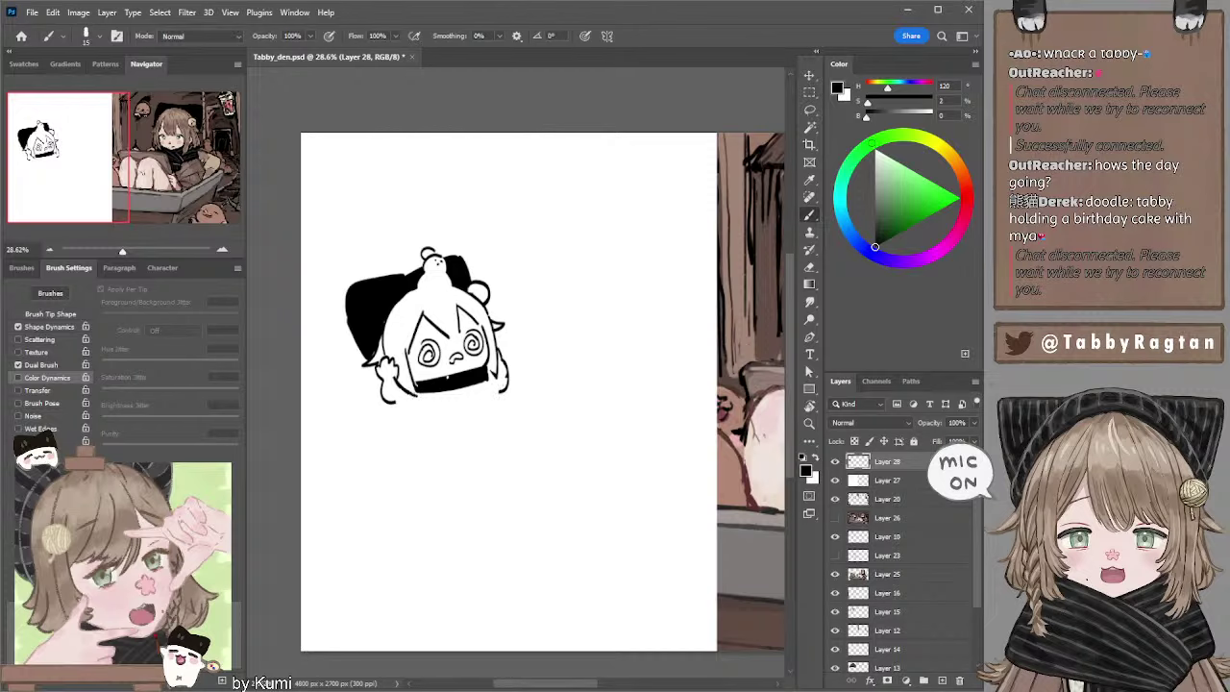
{"action": "key", "text": "ctrl+z"}
{"action": "left_click_drag", "start_coordinate": [498, 369], "coordinate": [506, 390]}
{"action": "key", "text": "ctrl+z"}
{"action": "left_click_drag", "start_coordinate": [419, 390], "coordinate": [486, 380]}
{"action": "key", "text": "ctrl+z"}
Add a stroke to the right hand and erase stray lines near the left hand.
{"action": "key", "text": "e"}
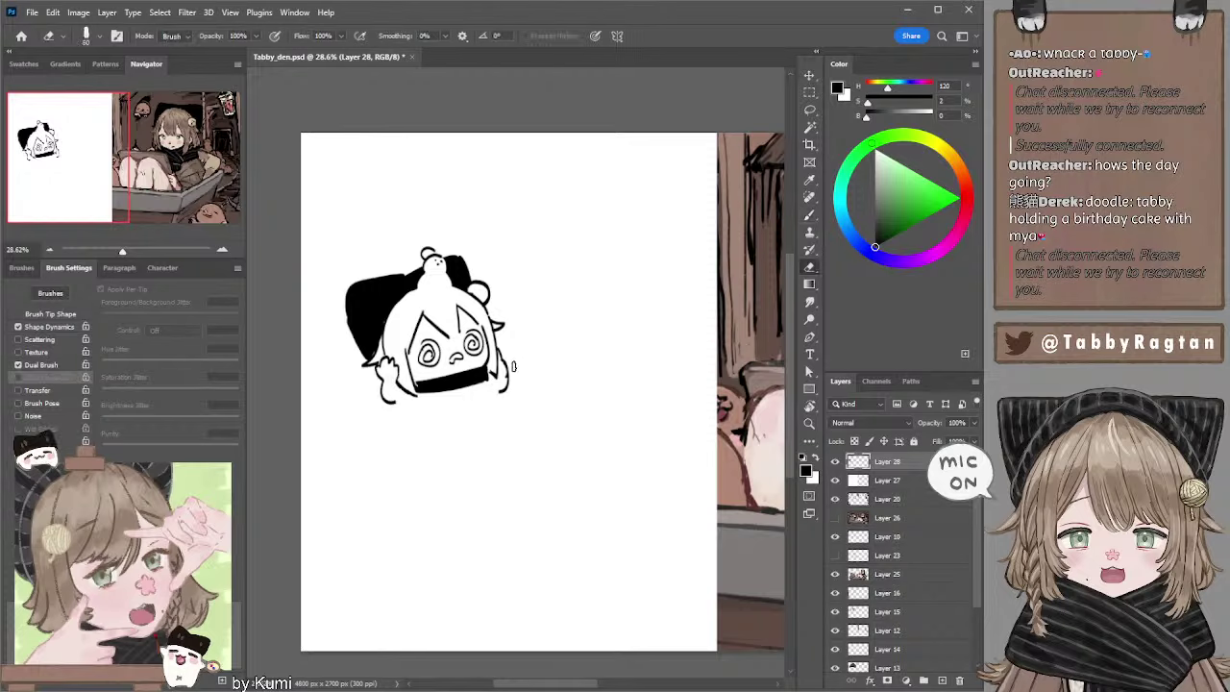
{"action": "key", "text": "b"}
{"action": "key", "text": "e"}
{"action": "key", "text": "b"}
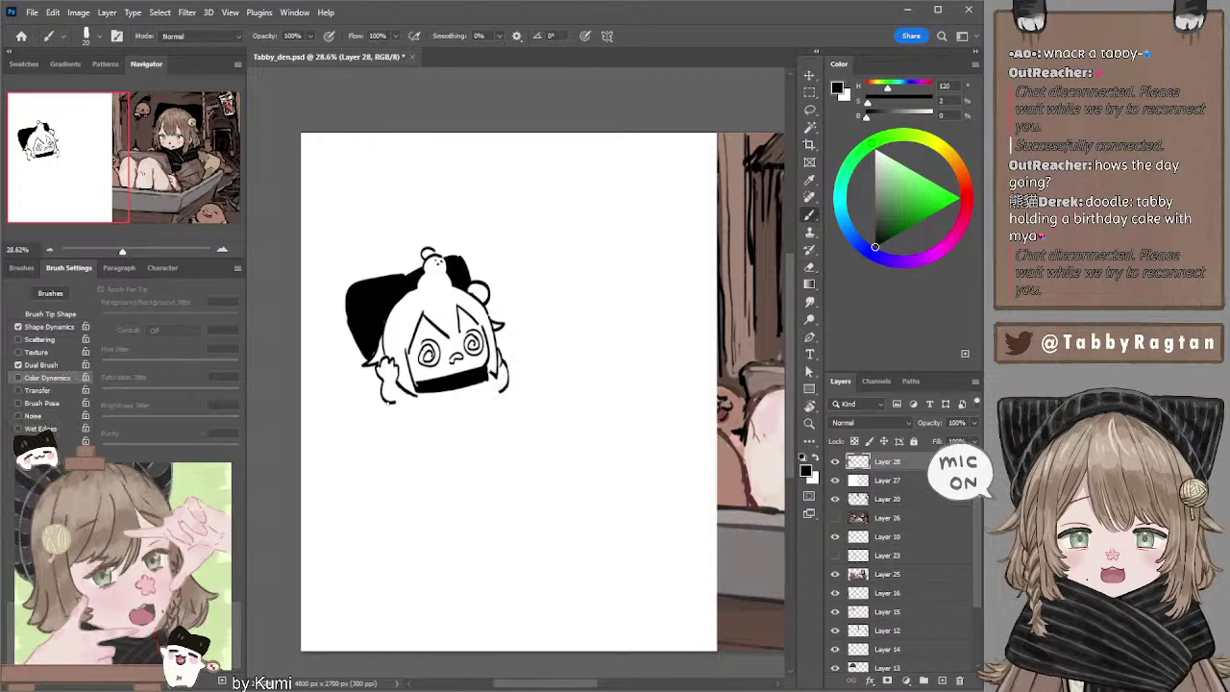
{"action": "mouse_move", "coordinate": [384, 395]}
{"action": "left_mouse_down"}
{"action": "mouse_move", "coordinate": [405, 409]}
{"action": "mouse_move", "coordinate": [401, 394]}
{"action": "mouse_move", "coordinate": [399, 405]}
{"action": "left_mouse_up"}
{"action": "key", "text": "ctrl+z"}
{"action": "key", "text": "ctrl+z"}
{"action": "key", "text": "ctrl+z"}
{"action": "key", "text": "ctrl+z"}
{"action": "left_click_drag", "start_coordinate": [496, 394], "coordinate": [443, 417]}
{"action": "key", "text": "e"}
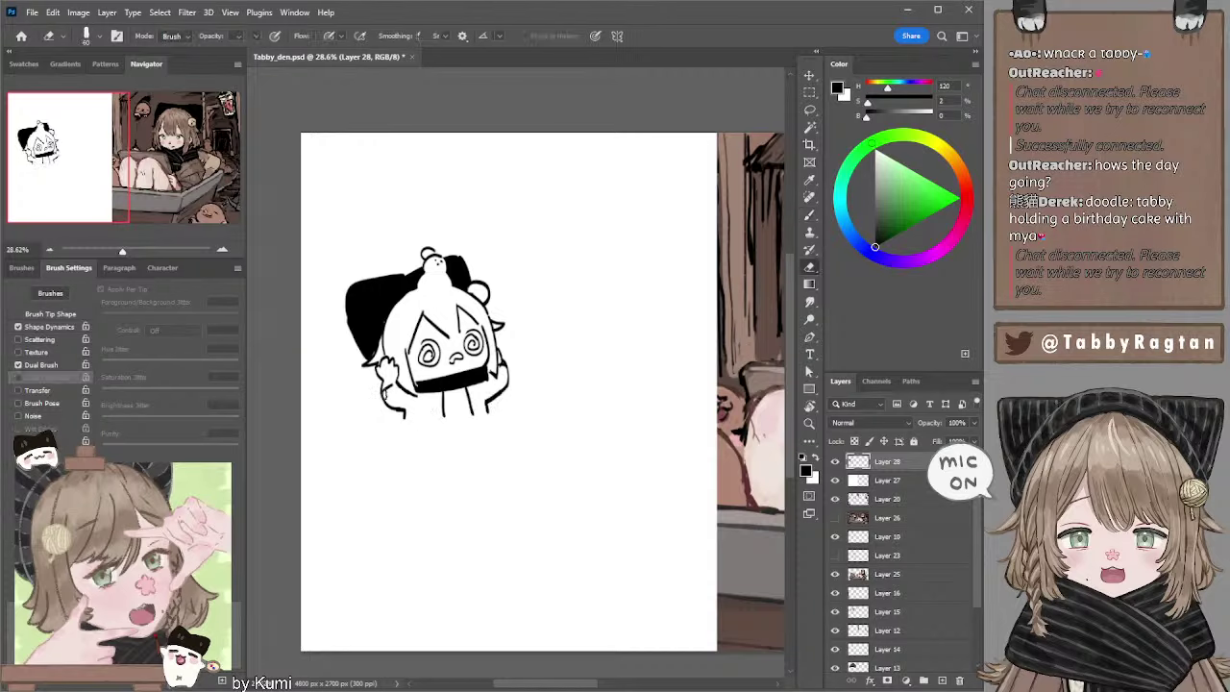
{"action": "left_click_drag", "start_coordinate": [385, 398], "coordinate": [407, 413]}
Erase the old right arm lines and redraw the girl's right arm.
{"action": "key", "text": "b"}
{"action": "key", "text": "e"}
{"action": "mouse_move", "coordinate": [507, 368]}
{"action": "left_mouse_down"}
{"action": "mouse_move", "coordinate": [492, 403]}
{"action": "mouse_move", "coordinate": [500, 384]}
{"action": "mouse_move", "coordinate": [509, 408]}
{"action": "left_mouse_up"}
{"action": "key", "text": "b"}
{"action": "key", "text": "e"}
{"action": "key", "text": "b"}
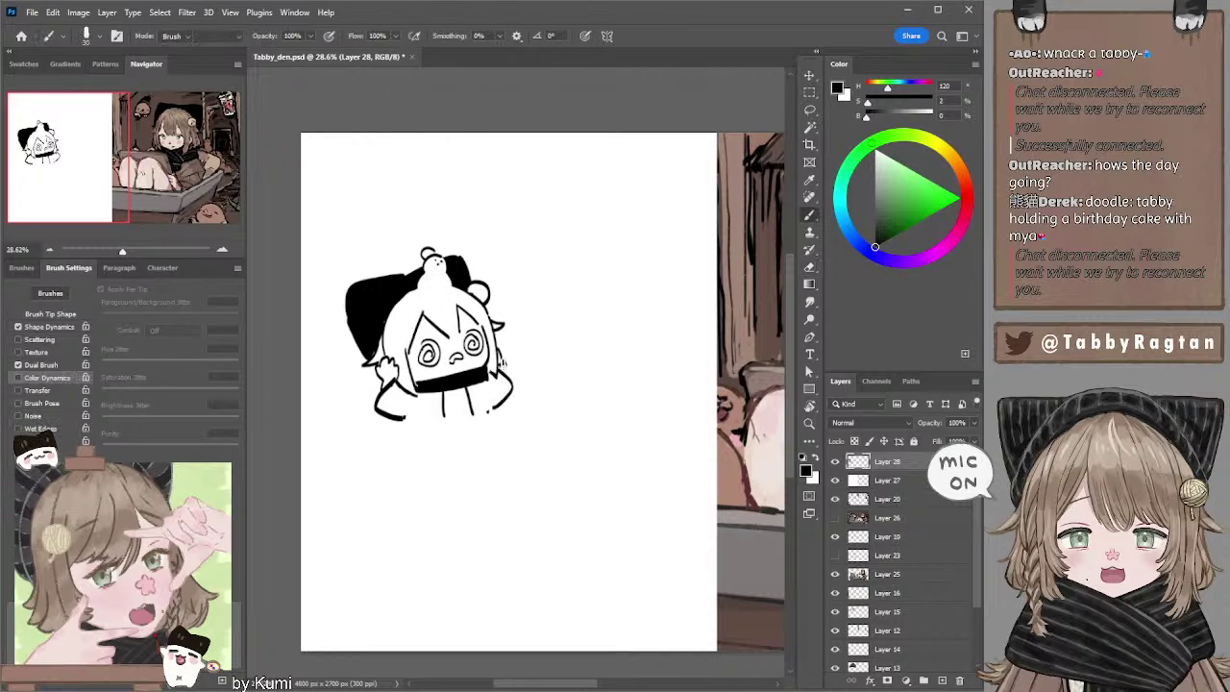
{"action": "key", "text": "e"}
{"action": "mouse_move", "coordinate": [503, 361]}
{"action": "left_mouse_down"}
{"action": "mouse_move", "coordinate": [504, 427]}
{"action": "mouse_move", "coordinate": [478, 421]}
{"action": "left_mouse_up"}
{"action": "key", "text": "b"}
{"action": "key", "text": "ctrl+z"}
Draw short marks under the girl's left hand.
{"action": "key", "text": "ctrl+z"}
{"action": "key", "text": "e"}
{"action": "key", "text": "b"}
{"action": "left_click_drag", "start_coordinate": [403, 417], "coordinate": [421, 436]}
{"action": "key", "text": "ctrl+z"}
{"action": "key", "text": "ctrl+z"}
{"action": "left_click_drag", "start_coordinate": [398, 419], "coordinate": [472, 431]}
{"action": "key", "text": "ctrl+z"}
Ink a thick ground line and lower-body marks, then begin the hammer stroke beside the head.
{"action": "left_click_drag", "start_coordinate": [388, 434], "coordinate": [496, 429]}
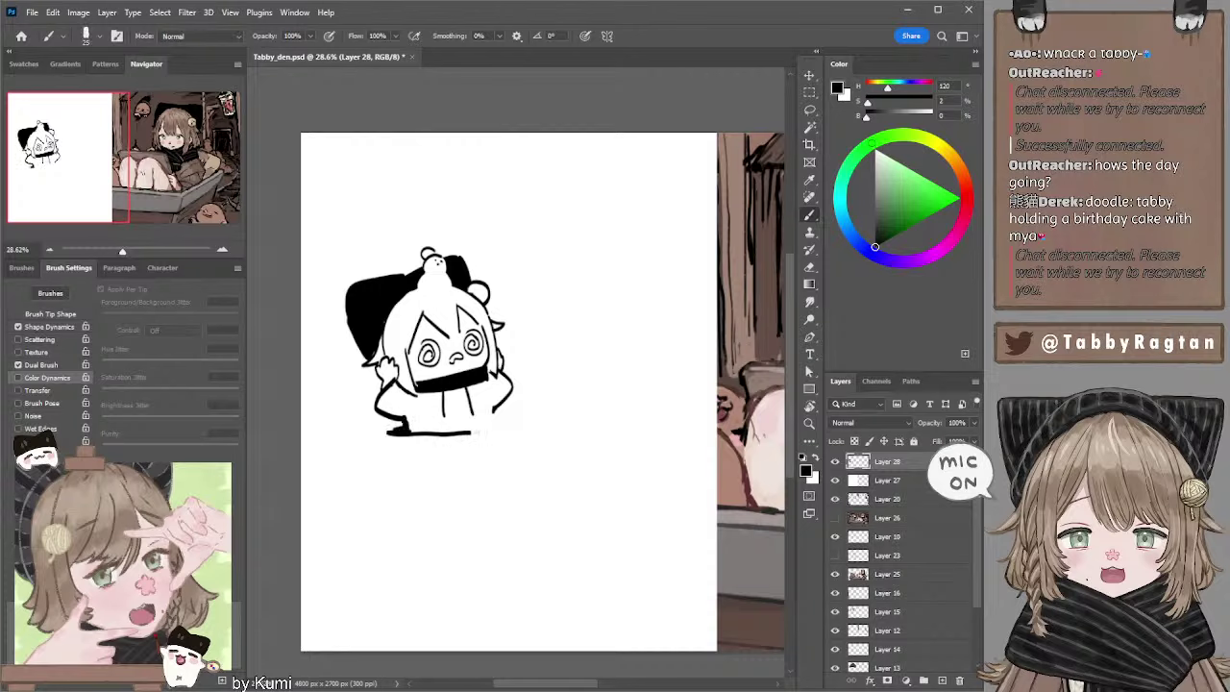
{"action": "left_click_drag", "start_coordinate": [404, 436], "coordinate": [507, 424]}
{"action": "left_click_drag", "start_coordinate": [445, 395], "coordinate": [444, 424]}
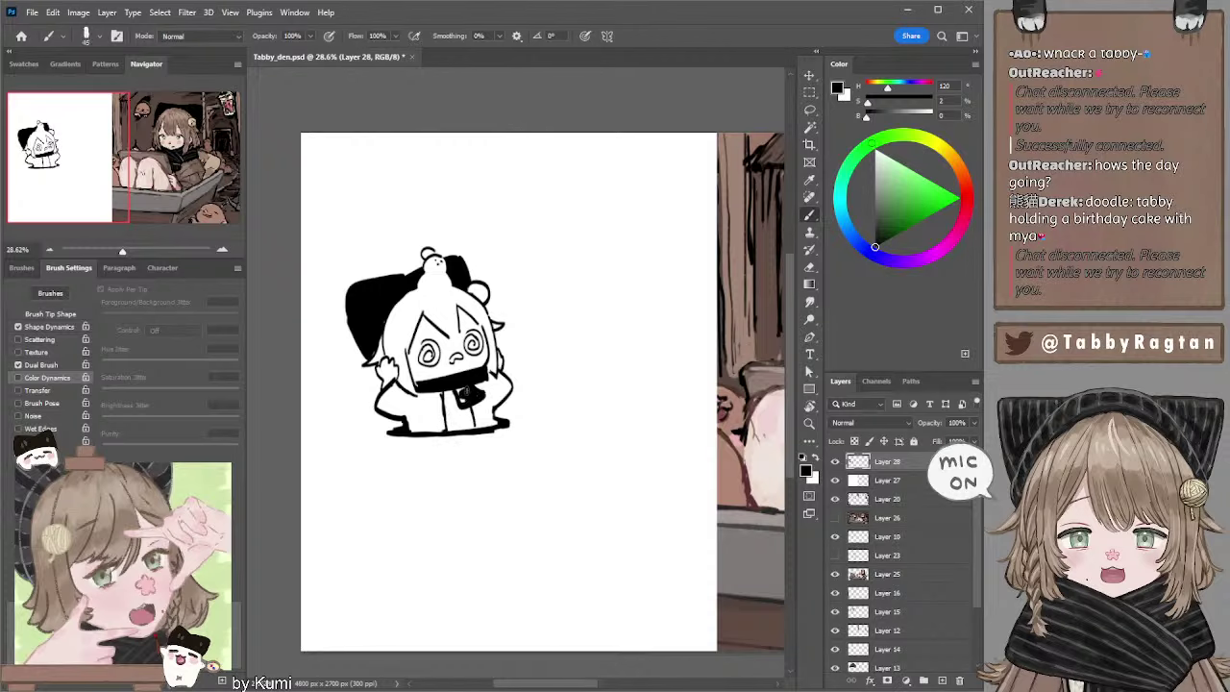
{"action": "mouse_move", "coordinate": [469, 388]}
{"action": "left_mouse_down"}
{"action": "mouse_move", "coordinate": [467, 409]}
{"action": "mouse_move", "coordinate": [459, 399]}
{"action": "left_mouse_up"}
{"action": "mouse_move", "coordinate": [514, 212]}
{"action": "left_mouse_down"}
{"action": "mouse_move", "coordinate": [486, 252]}
{"action": "mouse_move", "coordinate": [523, 279]}
{"action": "left_mouse_up"}
{"action": "key", "text": "ctrl+z"}
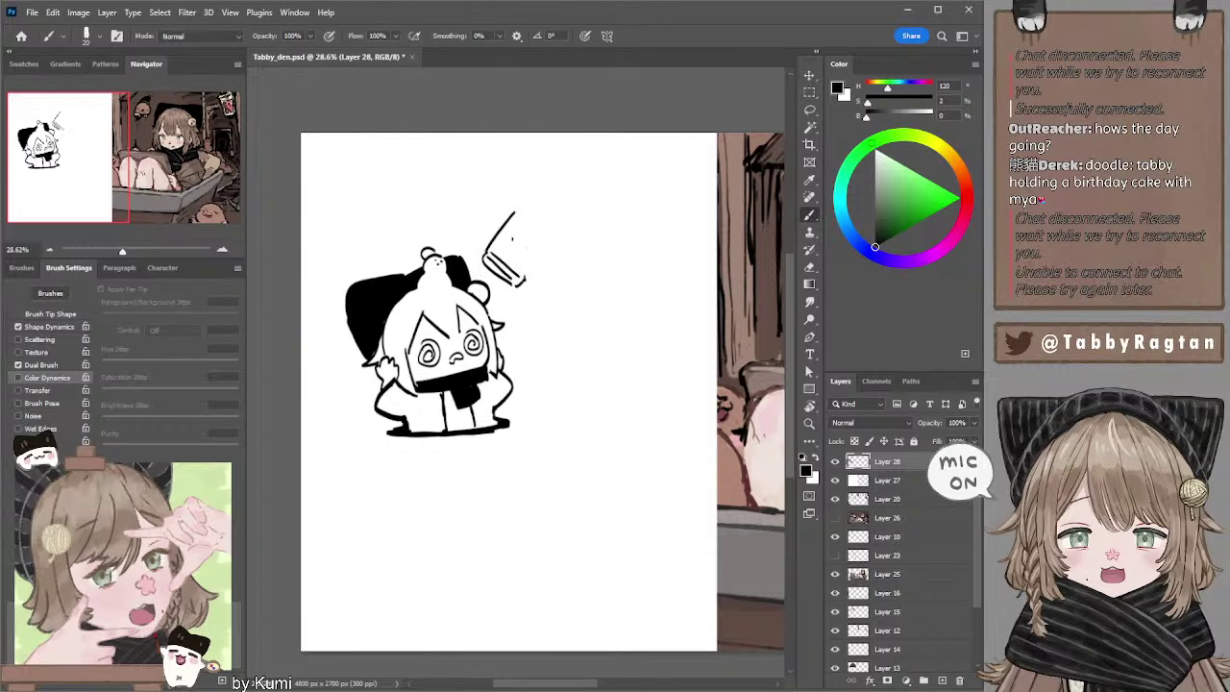
Draw the hammer head's top edge and hatching lines.
{"action": "left_click_drag", "start_coordinate": [510, 239], "coordinate": [531, 257]}
{"action": "key", "text": "ctrl+z"}
{"action": "mouse_move", "coordinate": [517, 240]}
{"action": "left_mouse_down"}
{"action": "mouse_move", "coordinate": [547, 280]}
{"action": "mouse_move", "coordinate": [538, 275]}
{"action": "left_mouse_up"}
{"action": "key", "text": "ctrl+z"}
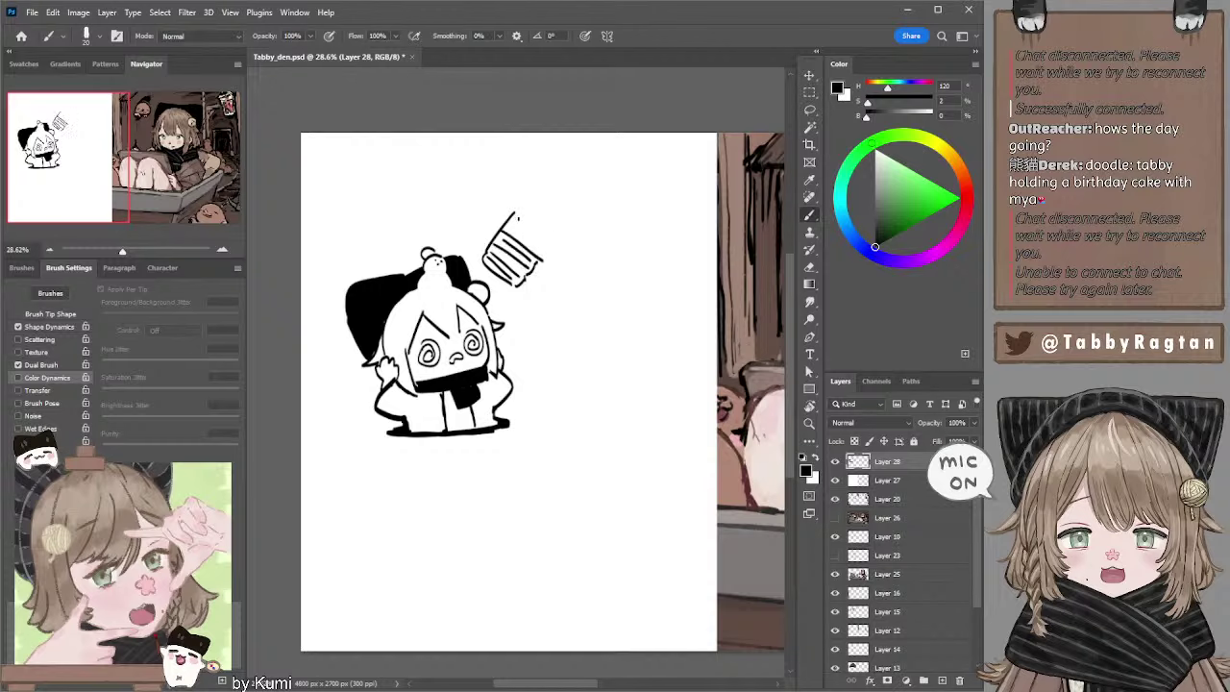
{"action": "left_click_drag", "start_coordinate": [514, 213], "coordinate": [626, 315]}
{"action": "key", "text": "ctrl+z"}
Draw the hammer's long diagonal handle with parallel edges and close its end.
{"action": "key", "text": "ctrl+z"}
{"action": "left_click_drag", "start_coordinate": [555, 248], "coordinate": [617, 296]}
{"action": "key", "text": "ctrl+z"}
{"action": "left_click_drag", "start_coordinate": [556, 248], "coordinate": [625, 314]}
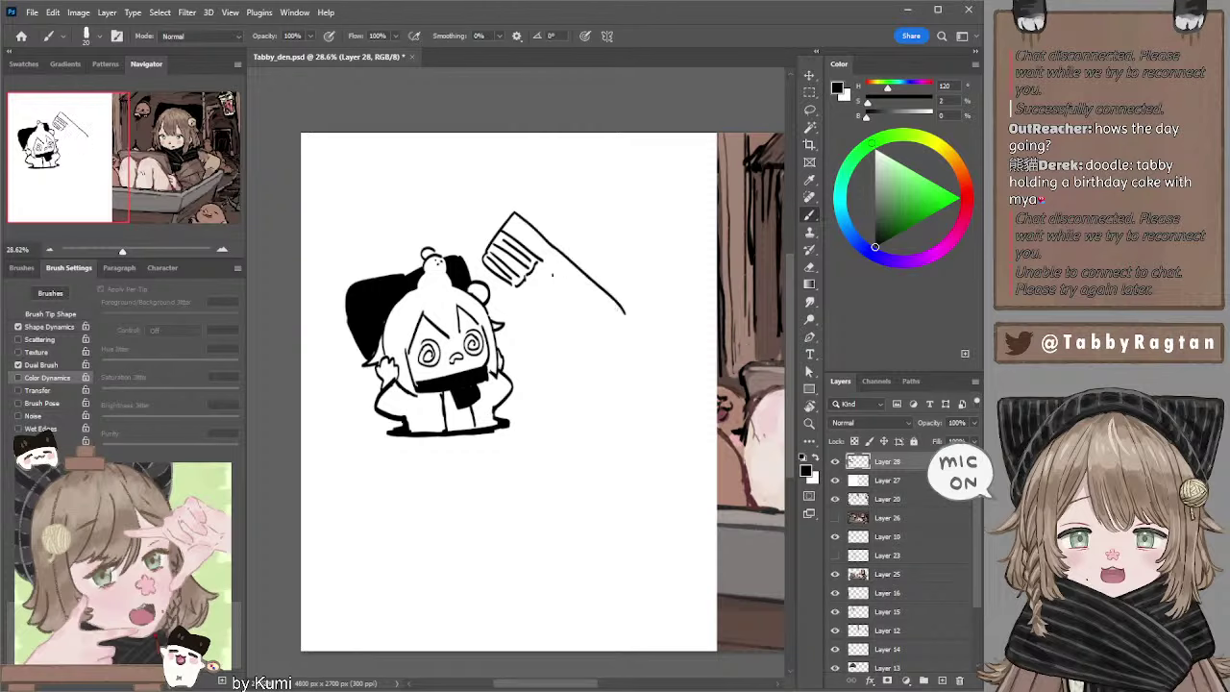
{"action": "left_click_drag", "start_coordinate": [540, 259], "coordinate": [586, 303]}
{"action": "key", "text": "ctrl+z"}
{"action": "mouse_move", "coordinate": [540, 257]}
{"action": "left_mouse_down"}
{"action": "mouse_move", "coordinate": [615, 331]}
{"action": "mouse_move", "coordinate": [586, 305]}
{"action": "mouse_move", "coordinate": [627, 325]}
{"action": "left_mouse_up"}
{"action": "key", "text": "ctrl+z"}
{"action": "mouse_move", "coordinate": [519, 217]}
{"action": "left_mouse_down"}
{"action": "mouse_move", "coordinate": [532, 193]}
{"action": "mouse_move", "coordinate": [567, 215]}
{"action": "mouse_move", "coordinate": [568, 235]}
{"action": "left_mouse_up"}
{"action": "key", "text": "ctrl+z"}
{"action": "key", "text": "ctrl+z"}
{"action": "key", "text": "ctrl+z"}
{"action": "key", "text": "ctrl+z"}
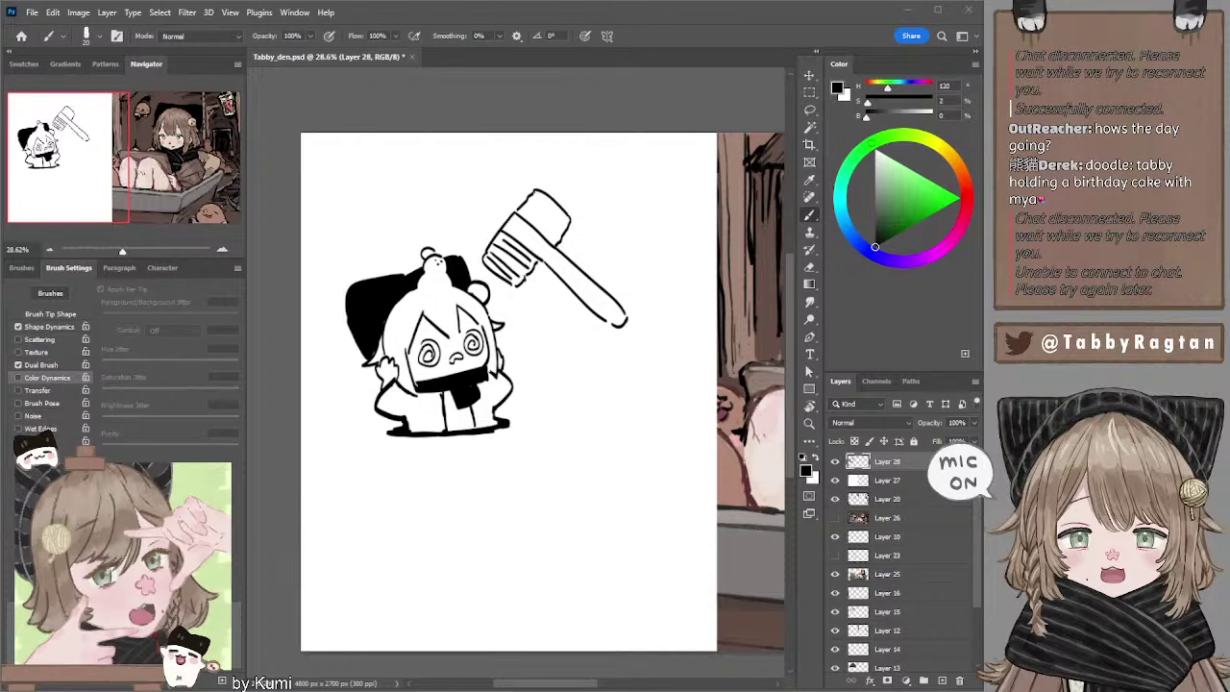
{"action": "left_click", "coordinate": [421, 134]}
Lasso the hammer and nudge it up and to the left.
{"action": "key", "text": "l"}
{"action": "mouse_move", "coordinate": [534, 168]}
{"action": "left_mouse_down"}
{"action": "mouse_move", "coordinate": [560, 332]}
{"action": "mouse_move", "coordinate": [536, 166]}
{"action": "left_mouse_up"}
{"action": "left_click_drag", "start_coordinate": [590, 267], "coordinate": [565, 239]}
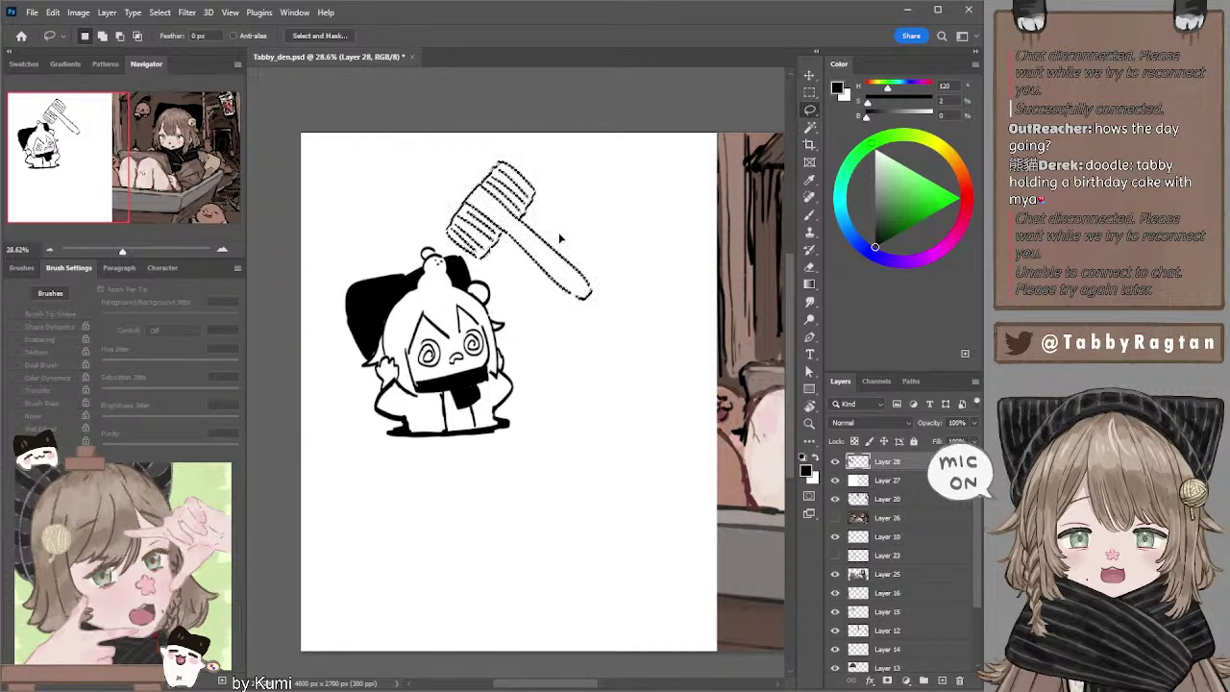
{"action": "key", "text": "ctrl+d"}
Erase the girl's left eye and mouth and set the brush to size 10.
{"action": "key", "text": "b"}
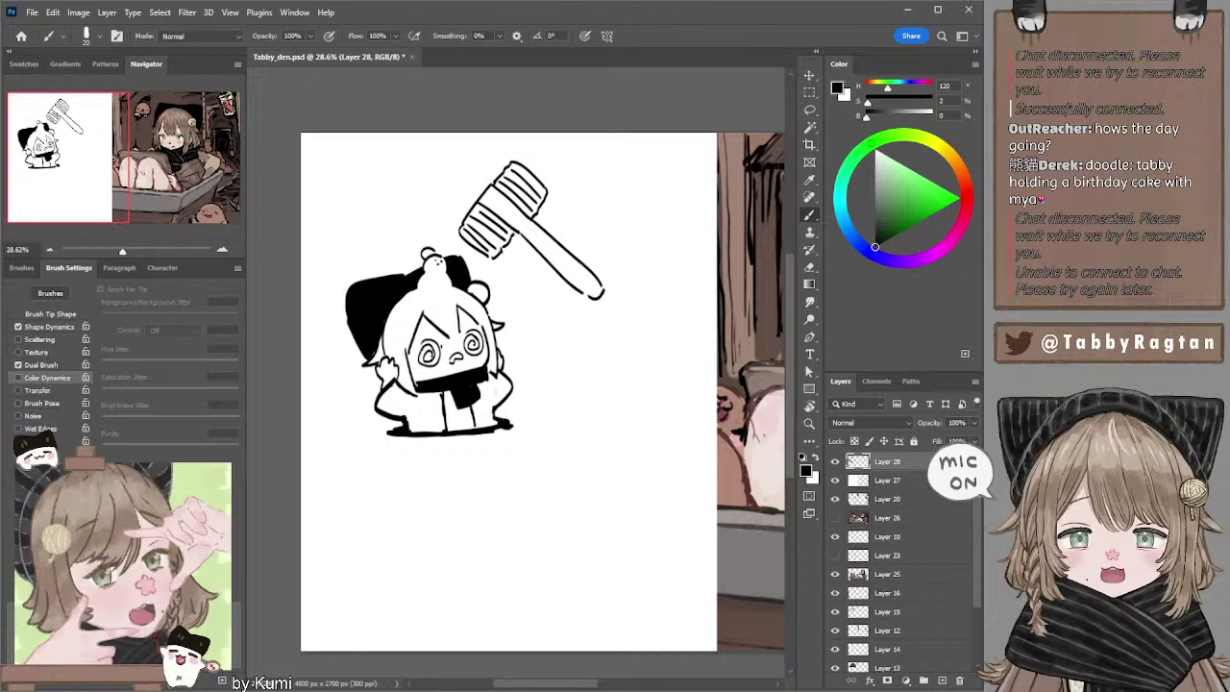
{"action": "key", "text": "e"}
{"action": "mouse_move", "coordinate": [423, 343]}
{"action": "left_mouse_down"}
{"action": "mouse_move", "coordinate": [430, 363]}
{"action": "mouse_move", "coordinate": [468, 358]}
{"action": "left_mouse_up"}
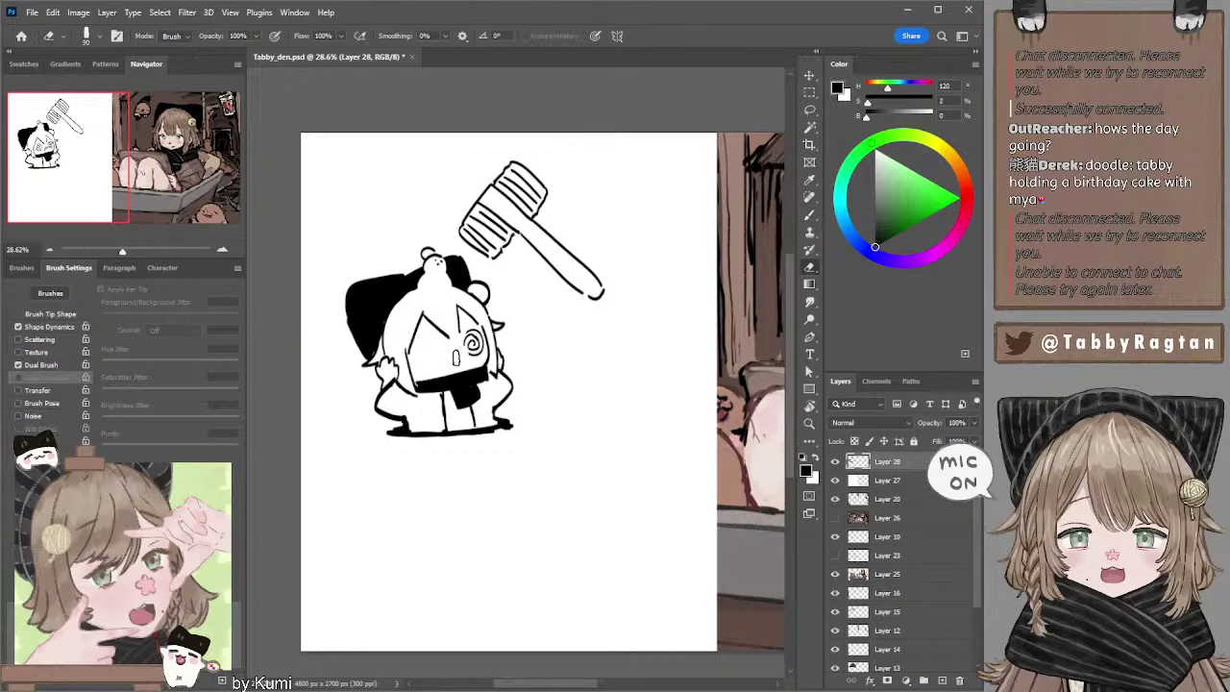
{"action": "key", "text": "b"}
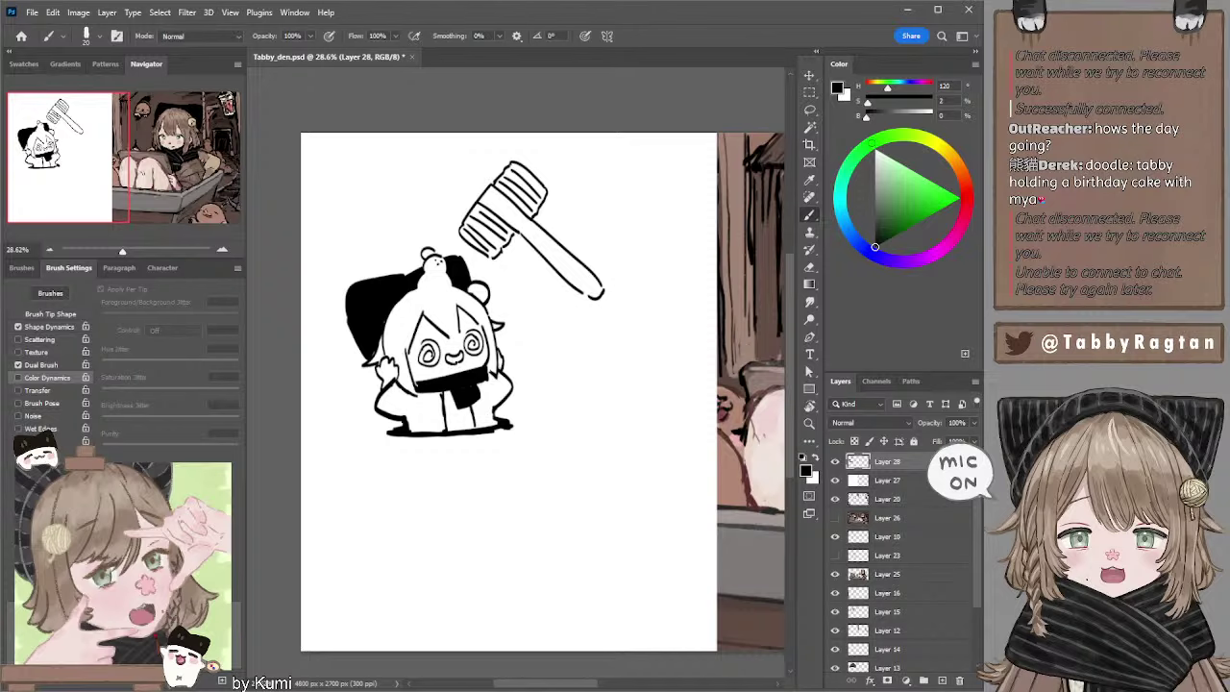
{"action": "key", "text": "bracketleft"}
{"action": "left_click_drag", "start_coordinate": [542, 96], "coordinate": [525, 66]}
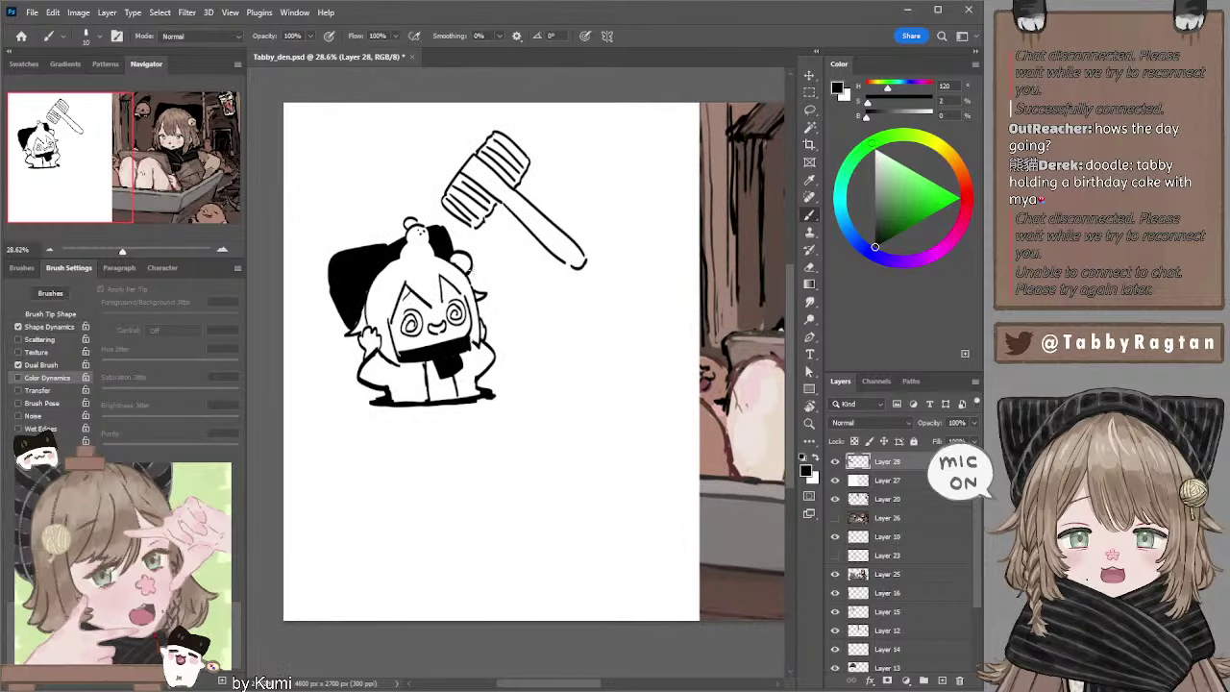
Scale the girl and hammer to about 69% and move them to the top-left corner.
{"action": "key", "text": "l"}
{"action": "left_click_drag", "start_coordinate": [418, 137], "coordinate": [423, 117]}
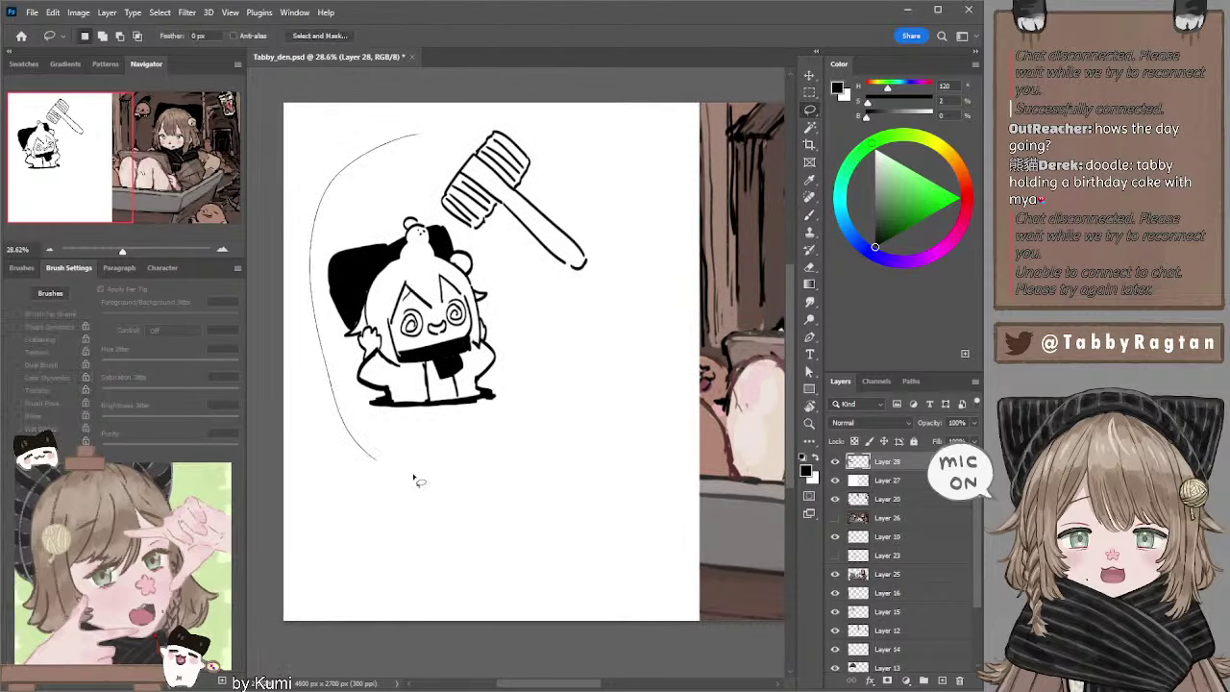
{"action": "left_click", "coordinate": [809, 74]}
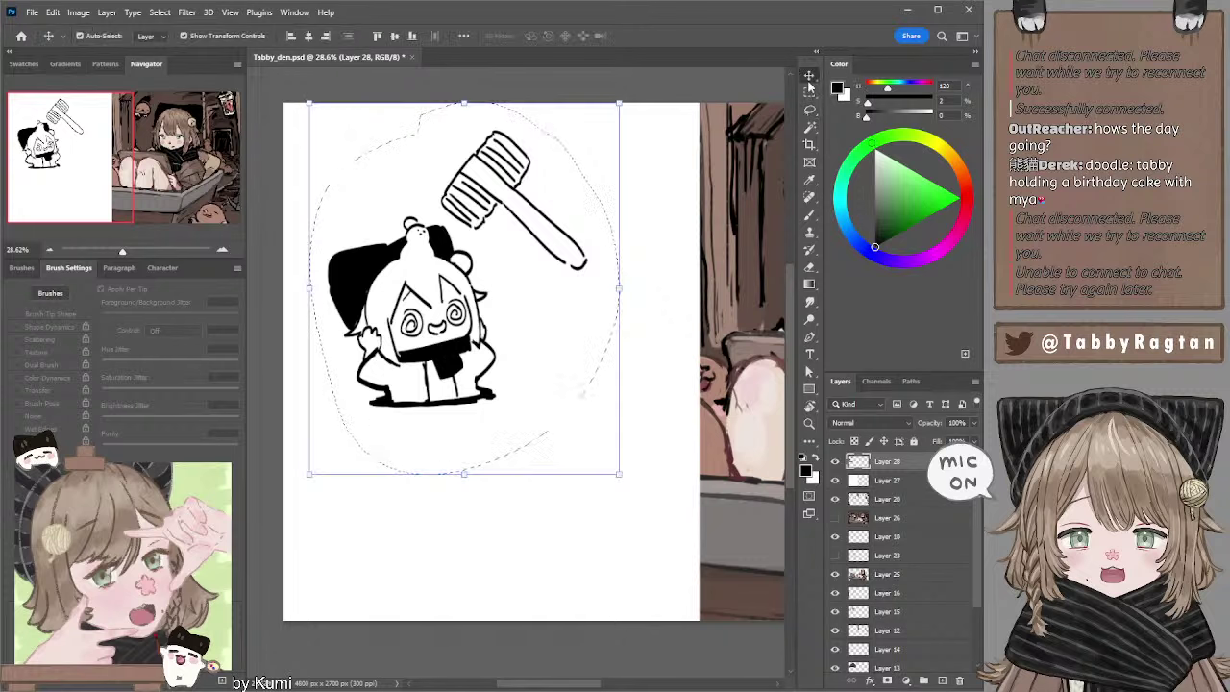
{"action": "left_click_drag", "start_coordinate": [620, 473], "coordinate": [529, 360]}
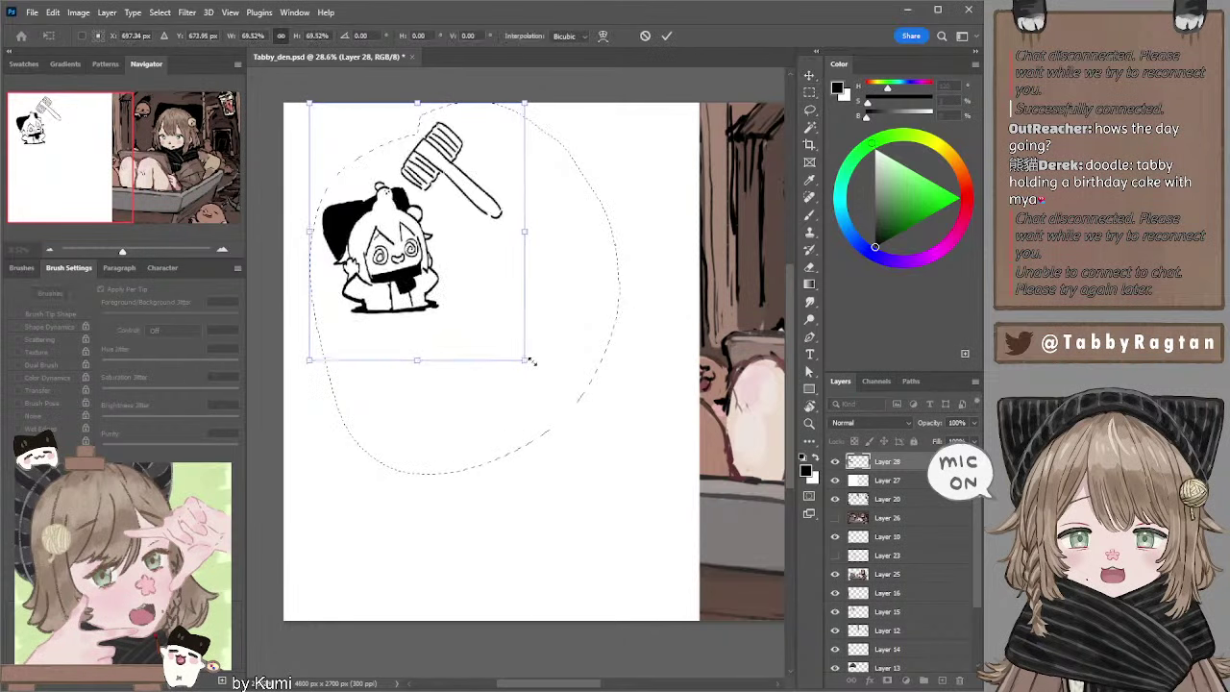
{"action": "left_click_drag", "start_coordinate": [404, 250], "coordinate": [380, 244]}
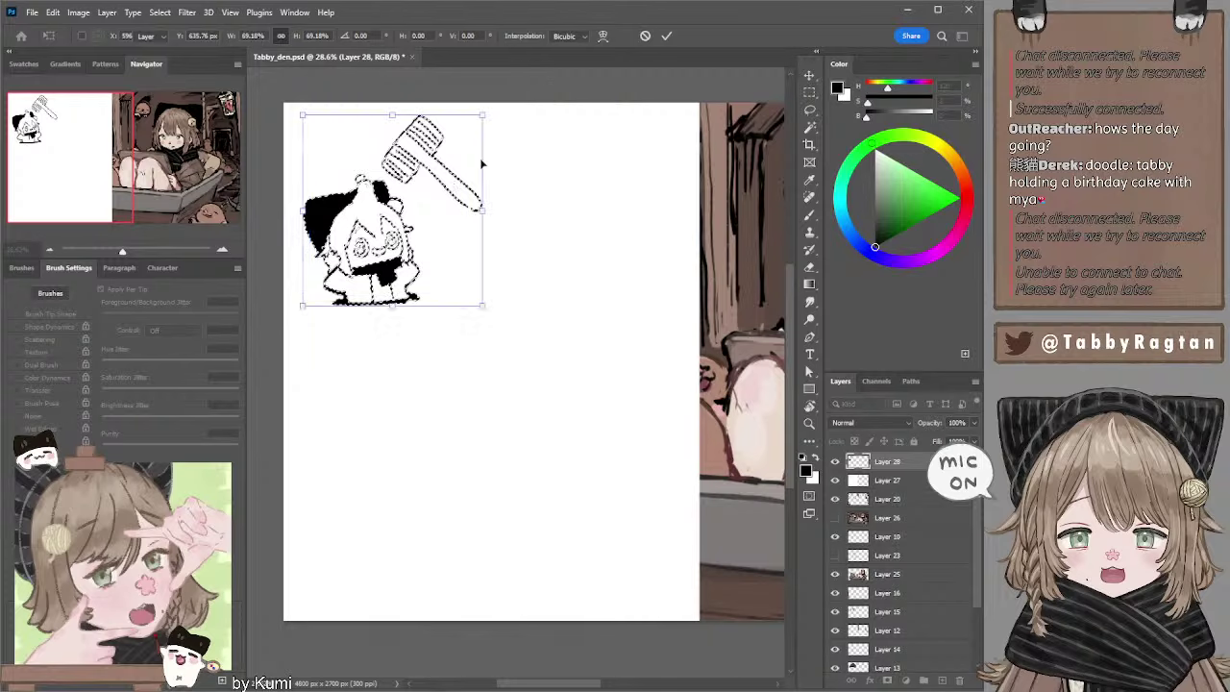
{"action": "key", "text": "Return"}
{"action": "key", "text": "l"}
{"action": "key", "text": "ctrl+d"}
Sketch the left side of a new head below-right of the first girl at brush size 15.
{"action": "key", "text": "b"}
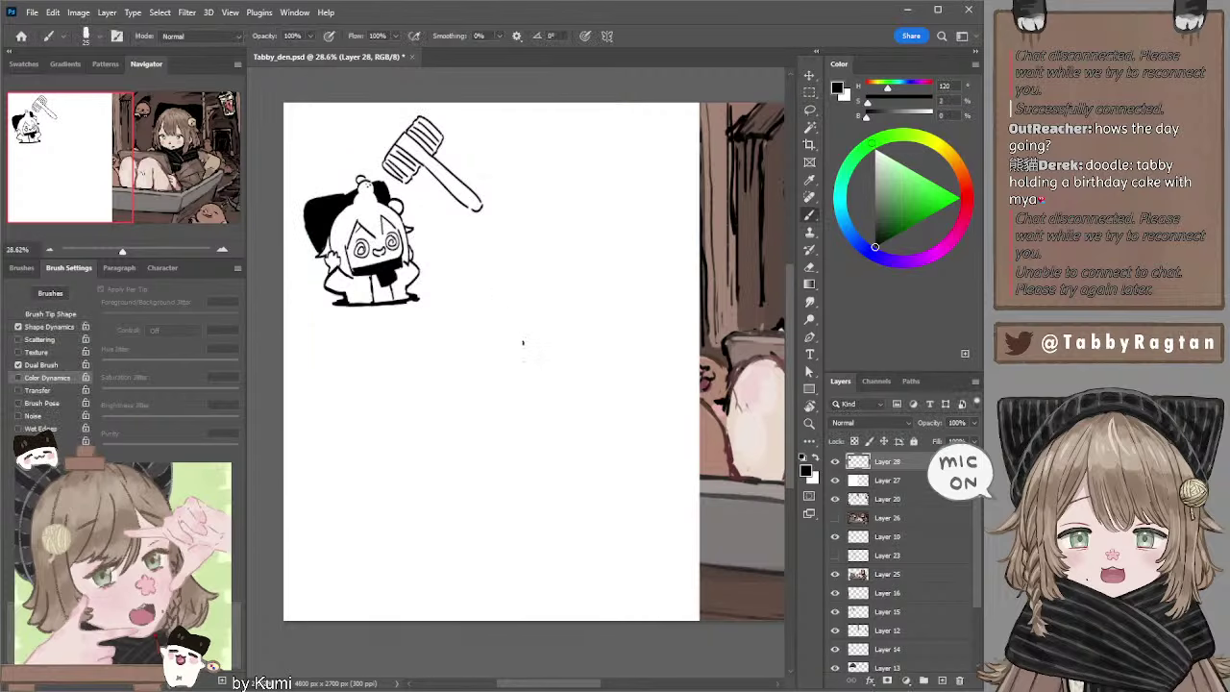
{"action": "key", "text": "bracketright"}
{"action": "key", "text": "bracketleft"}
{"action": "left_click_drag", "start_coordinate": [516, 361], "coordinate": [524, 411]}
{"action": "key", "text": "ctrl+z"}
{"action": "left_click_drag", "start_coordinate": [519, 367], "coordinate": [535, 413]}
{"action": "key", "text": "ctrl+z"}
{"action": "mouse_move", "coordinate": [517, 371]}
{"action": "left_mouse_down"}
{"action": "mouse_move", "coordinate": [533, 412]}
{"action": "mouse_move", "coordinate": [509, 419]}
{"action": "mouse_move", "coordinate": [565, 333]}
{"action": "mouse_move", "coordinate": [605, 375]}
{"action": "left_mouse_up"}
{"action": "key", "text": "ctrl+z"}
Draw the new head's dome with a hair strand and a peaked bang inside.
{"action": "key", "text": "ctrl+z"}
{"action": "key", "text": "ctrl+z"}
{"action": "key", "text": "ctrl+z"}
{"action": "key", "text": "ctrl+z"}
{"action": "mouse_move", "coordinate": [565, 334]}
{"action": "left_mouse_down"}
{"action": "mouse_move", "coordinate": [605, 380]}
{"action": "mouse_move", "coordinate": [598, 423]}
{"action": "left_mouse_up"}
{"action": "key", "text": "ctrl+z"}
{"action": "left_click_drag", "start_coordinate": [601, 380], "coordinate": [583, 430]}
{"action": "key", "text": "ctrl+z"}
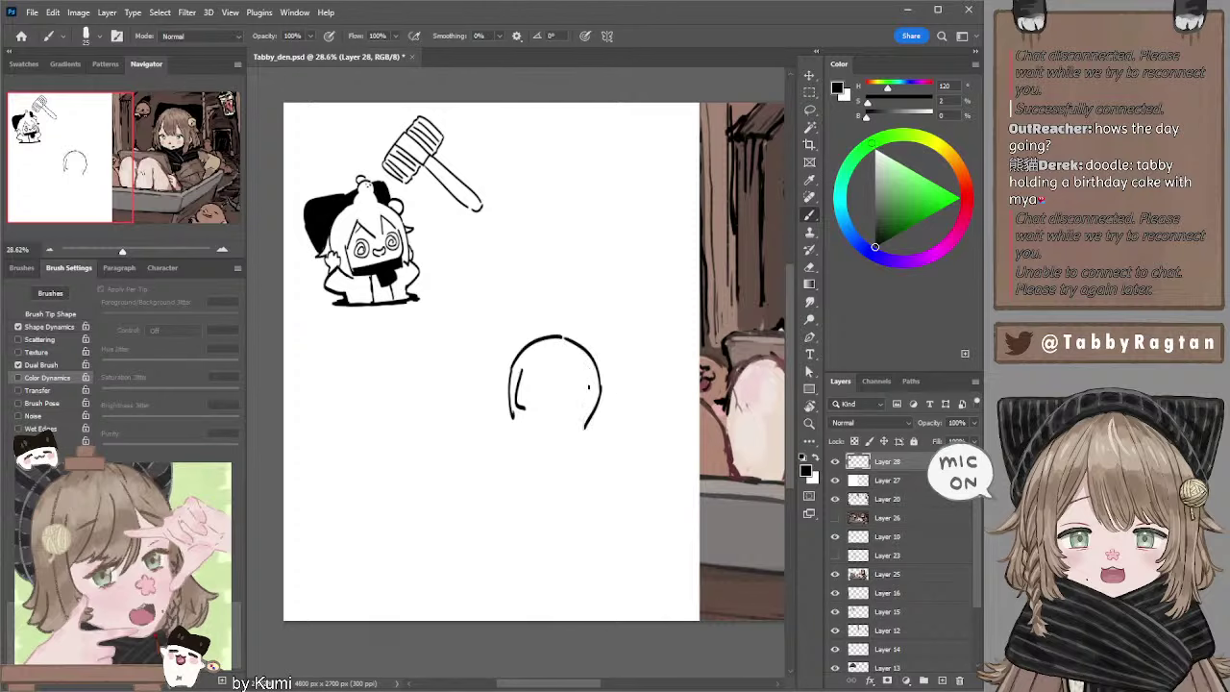
{"action": "left_click_drag", "start_coordinate": [589, 384], "coordinate": [584, 419]}
{"action": "mouse_move", "coordinate": [532, 379]}
{"action": "left_mouse_down"}
{"action": "mouse_move", "coordinate": [544, 350]}
{"action": "mouse_move", "coordinate": [559, 390]}
{"action": "mouse_move", "coordinate": [547, 378]}
{"action": "mouse_move", "coordinate": [608, 394]}
{"action": "left_mouse_up"}
{"action": "key", "text": "ctrl+z"}
{"action": "key", "text": "ctrl+z"}
{"action": "key", "text": "ctrl+z"}
{"action": "key", "text": "ctrl+z"}
Add cat ears on top of the head and start filling the hair black.
{"action": "key", "text": "bracketleft"}
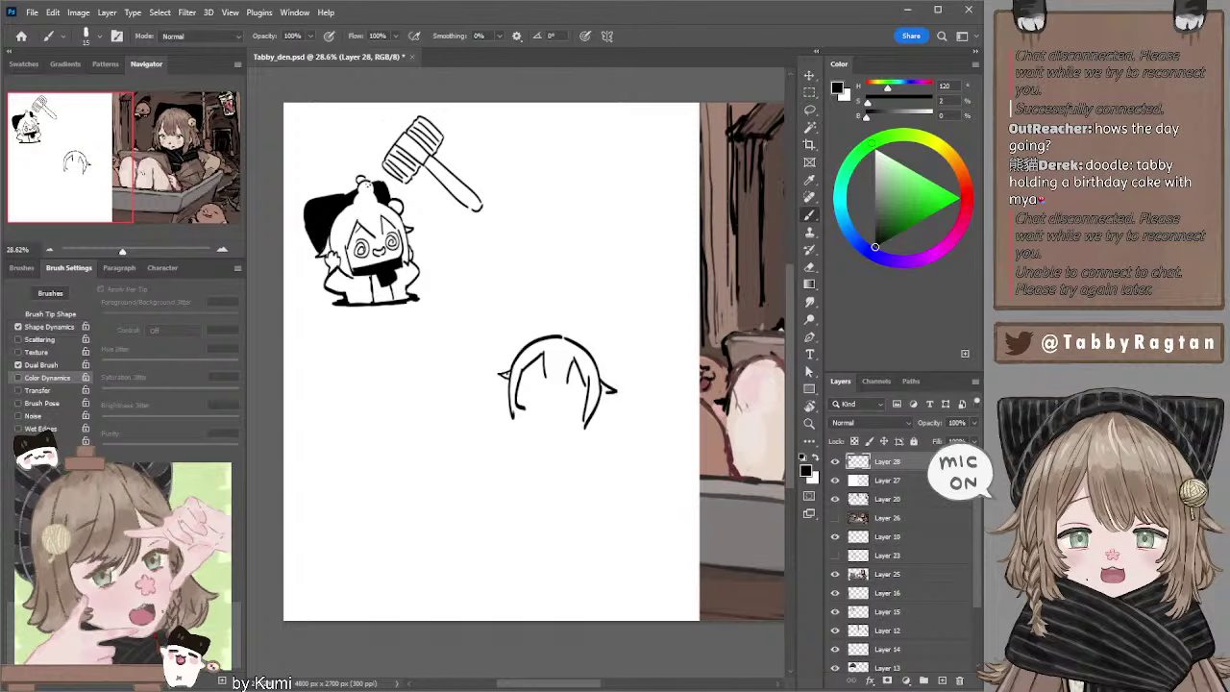
{"action": "key", "text": "ctrl+z"}
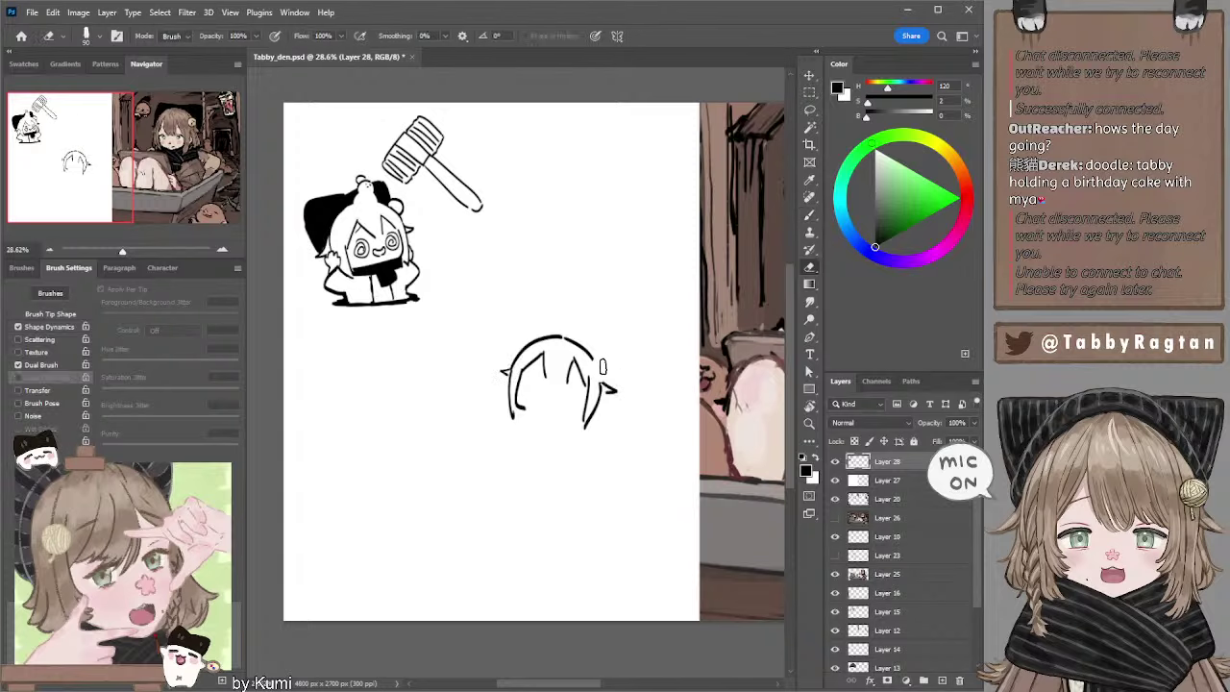
{"action": "left_click_drag", "start_coordinate": [594, 366], "coordinate": [602, 379]}
{"action": "key", "text": "ctrl+z"}
{"action": "key", "text": "ctrl+z"}
{"action": "key", "text": "ctrl+z"}
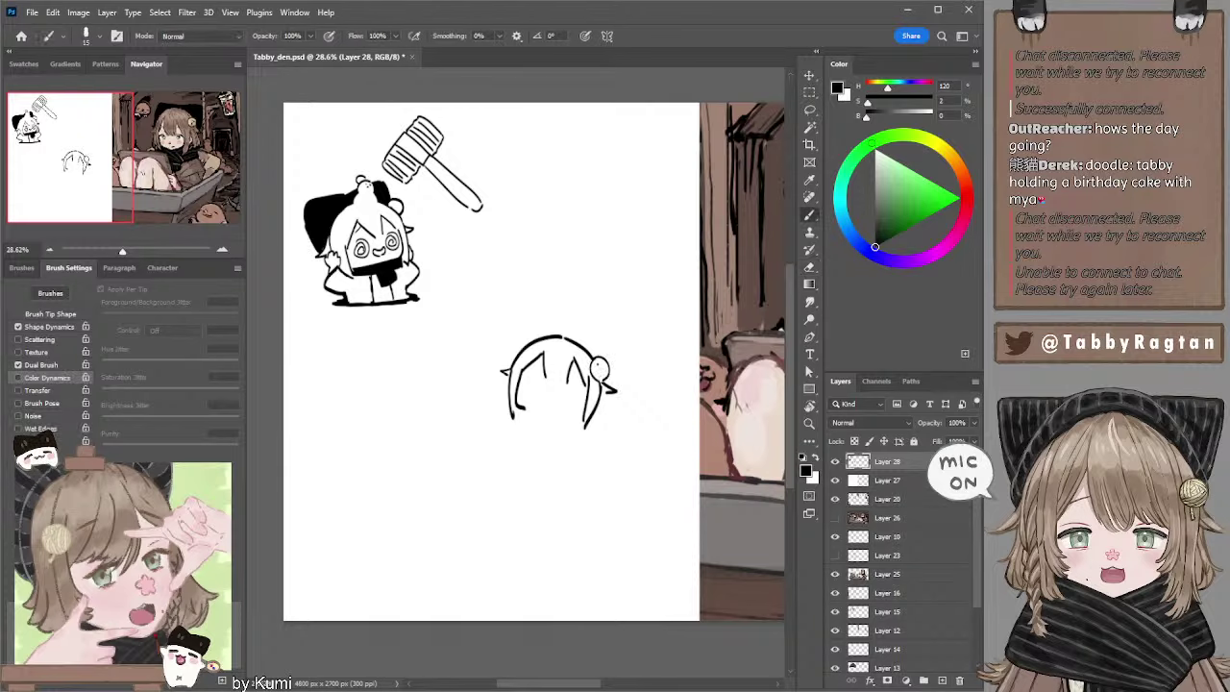
{"action": "mouse_move", "coordinate": [519, 344]}
{"action": "left_mouse_down"}
{"action": "mouse_move", "coordinate": [575, 336]}
{"action": "mouse_move", "coordinate": [619, 374]}
{"action": "left_mouse_up"}
{"action": "key", "text": "ctrl+z"}
{"action": "left_click_drag", "start_coordinate": [571, 332], "coordinate": [631, 348]}
{"action": "key", "text": "ctrl+z"}
{"action": "mouse_move", "coordinate": [567, 332]}
{"action": "left_mouse_down"}
{"action": "mouse_move", "coordinate": [615, 342]}
{"action": "mouse_move", "coordinate": [616, 368]}
{"action": "mouse_move", "coordinate": [589, 355]}
{"action": "mouse_move", "coordinate": [611, 340]}
{"action": "mouse_move", "coordinate": [623, 358]}
{"action": "left_mouse_up"}
{"action": "key", "text": "ctrl+z"}
{"action": "key", "text": "ctrl+z"}
{"action": "key", "text": "ctrl+z"}
{"action": "left_click_drag", "start_coordinate": [567, 326], "coordinate": [529, 328]}
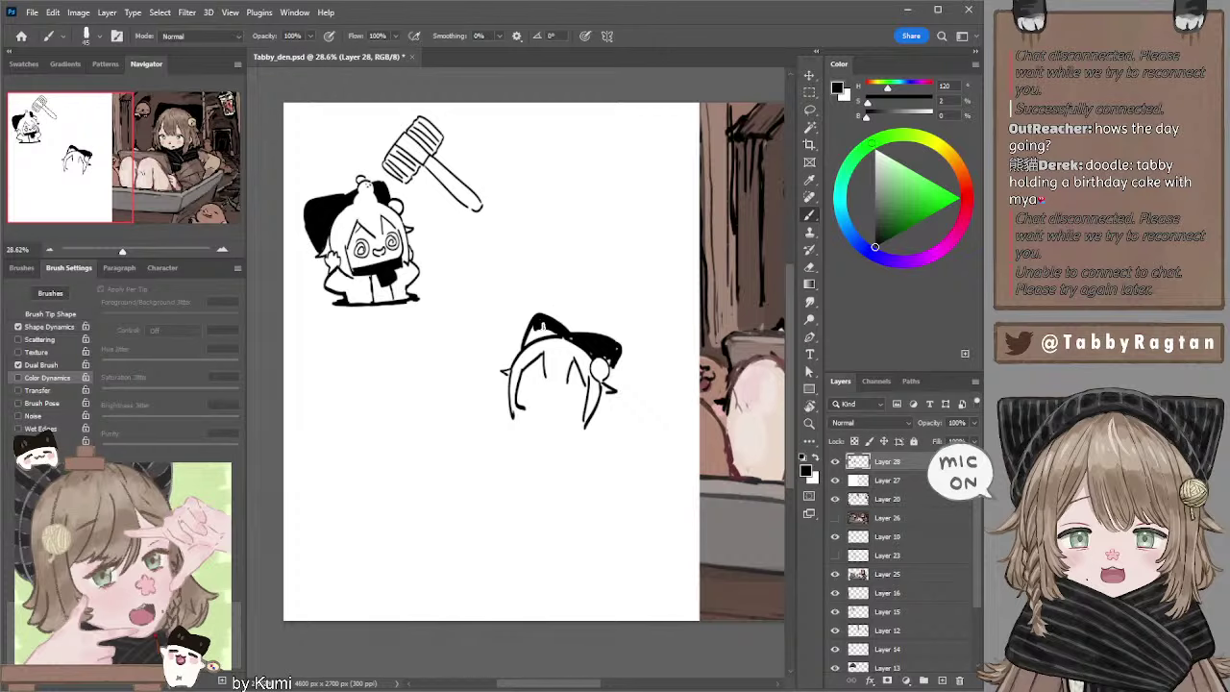
Fill the remaining hair gaps and the hair's right end solid black.
{"action": "mouse_move", "coordinate": [539, 329]}
{"action": "left_mouse_down"}
{"action": "mouse_move", "coordinate": [531, 336]}
{"action": "mouse_move", "coordinate": [568, 335]}
{"action": "left_mouse_up"}
{"action": "left_click_drag", "start_coordinate": [605, 358], "coordinate": [617, 370]}
{"action": "key", "text": "bracketright"}
{"action": "key", "text": "bracketleft"}
{"action": "key", "text": "bracketleft"}
{"action": "key", "text": "bracketleft"}
Draw eyes and a small mouth at size 15, then a thick black scarf at size 20.
{"action": "left_click_drag", "start_coordinate": [573, 388], "coordinate": [529, 377]}
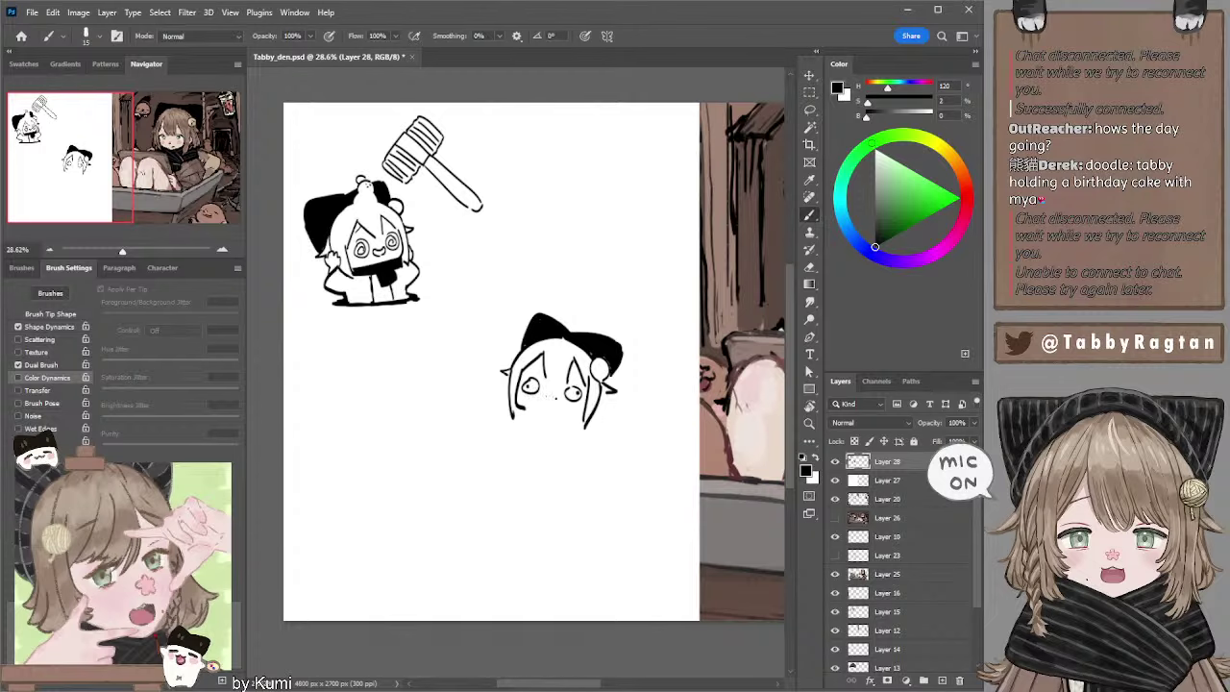
{"action": "left_click_drag", "start_coordinate": [547, 398], "coordinate": [547, 399]}
{"action": "key", "text": "bracketright"}
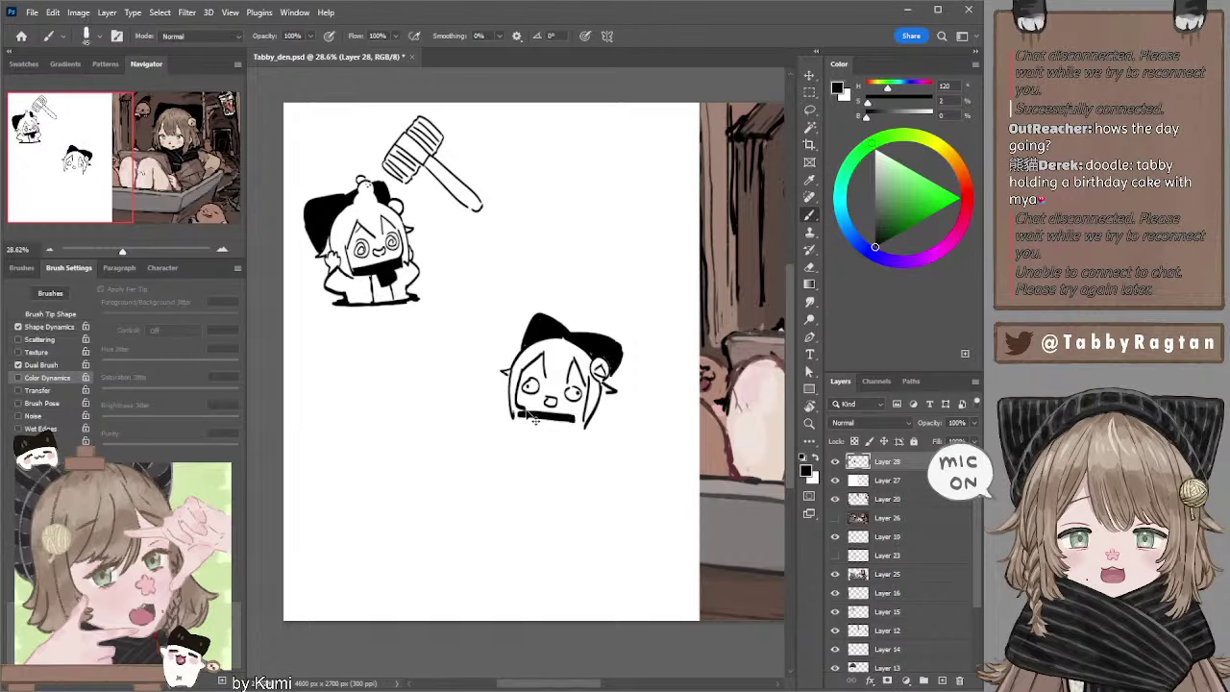
{"action": "mouse_move", "coordinate": [576, 413]}
{"action": "left_mouse_down"}
{"action": "mouse_move", "coordinate": [520, 416]}
{"action": "mouse_move", "coordinate": [581, 422]}
{"action": "mouse_move", "coordinate": [533, 432]}
{"action": "mouse_move", "coordinate": [544, 440]}
{"action": "left_mouse_up"}
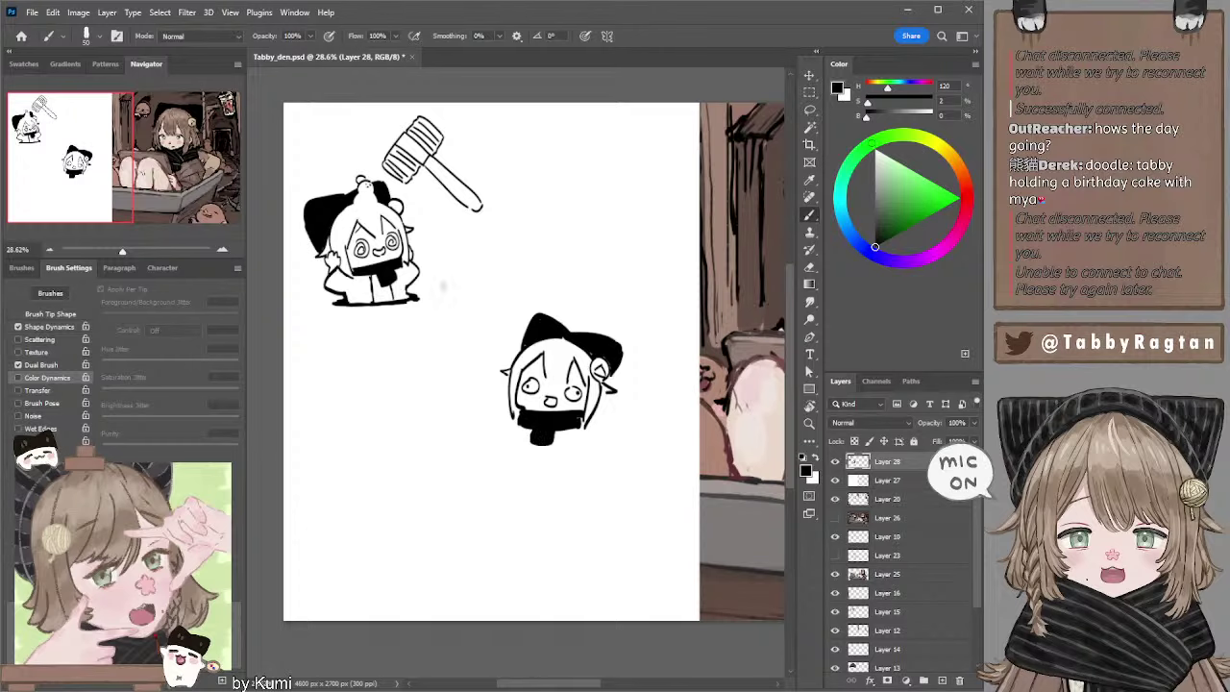
Erase the blob under the scarf and reshape the scarf's lower edge and right end.
{"action": "key", "text": "e"}
{"action": "left_click_drag", "start_coordinate": [528, 435], "coordinate": [551, 442]}
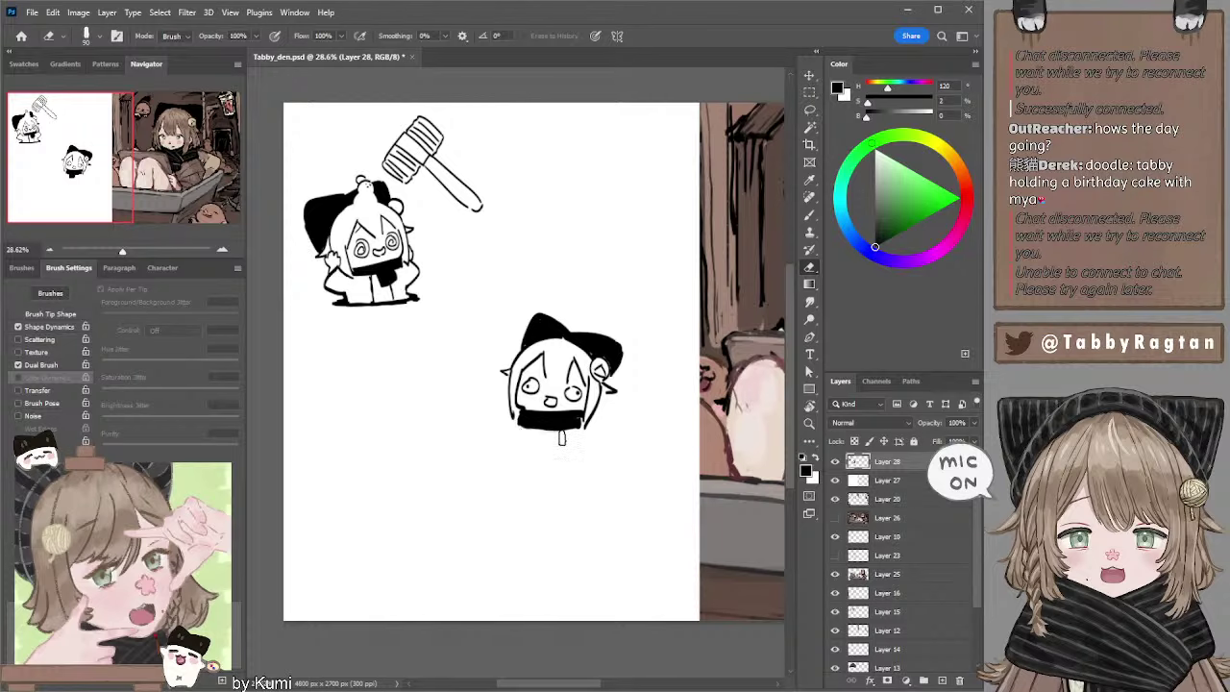
{"action": "key", "text": "b"}
{"action": "mouse_move", "coordinate": [519, 426]}
{"action": "left_mouse_down"}
{"action": "mouse_move", "coordinate": [563, 438]}
{"action": "mouse_move", "coordinate": [491, 441]}
{"action": "mouse_move", "coordinate": [567, 478]}
{"action": "mouse_move", "coordinate": [596, 478]}
{"action": "left_mouse_up"}
{"action": "key", "text": "ctrl+z"}
{"action": "mouse_move", "coordinate": [523, 448]}
{"action": "left_mouse_down"}
{"action": "mouse_move", "coordinate": [523, 467]}
{"action": "mouse_move", "coordinate": [592, 453]}
{"action": "left_mouse_up"}
{"action": "key", "text": "ctrl+z"}
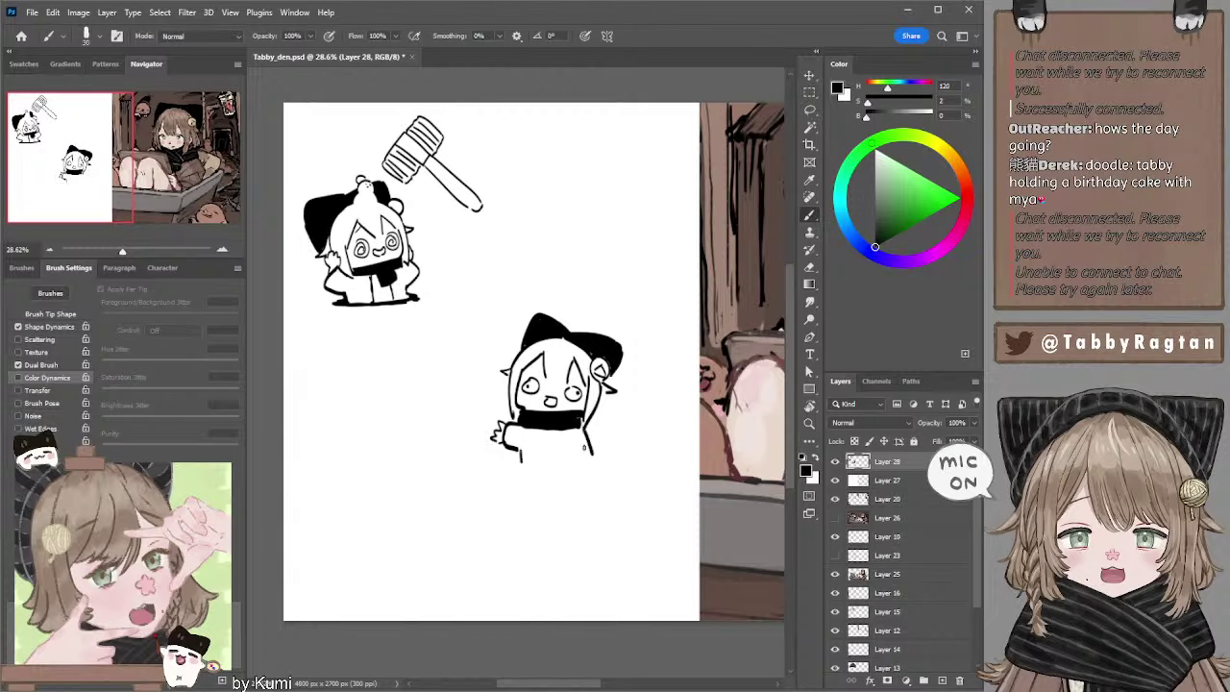
{"action": "key", "text": "ctrl+z"}
{"action": "left_click_drag", "start_coordinate": [588, 421], "coordinate": [598, 456]}
Hatch the keyboard under the girl's hands with crossing strokes.
{"action": "mouse_move", "coordinate": [500, 394]}
{"action": "left_mouse_down"}
{"action": "mouse_move", "coordinate": [453, 411]}
{"action": "mouse_move", "coordinate": [440, 432]}
{"action": "mouse_move", "coordinate": [467, 454]}
{"action": "mouse_move", "coordinate": [503, 449]}
{"action": "mouse_move", "coordinate": [469, 449]}
{"action": "mouse_move", "coordinate": [494, 419]}
{"action": "mouse_move", "coordinate": [477, 448]}
{"action": "left_mouse_up"}
{"action": "key", "text": "ctrl+z"}
{"action": "key", "text": "ctrl+z"}
{"action": "key", "text": "ctrl+z"}
Draw the monitor's left edge and top edge, redoing wobbly strokes.
{"action": "key", "text": "ctrl+z"}
{"action": "mouse_move", "coordinate": [465, 425]}
{"action": "left_mouse_down"}
{"action": "mouse_move", "coordinate": [484, 444]}
{"action": "mouse_move", "coordinate": [494, 423]}
{"action": "left_mouse_up"}
{"action": "key", "text": "ctrl+z"}
{"action": "mouse_move", "coordinate": [463, 442]}
{"action": "left_mouse_down"}
{"action": "mouse_move", "coordinate": [492, 432]}
{"action": "mouse_move", "coordinate": [492, 443]}
{"action": "left_mouse_up"}
{"action": "left_click_drag", "start_coordinate": [426, 346], "coordinate": [423, 397]}
{"action": "key", "text": "ctrl+z"}
{"action": "key", "text": "ctrl+z"}
{"action": "left_click_drag", "start_coordinate": [423, 346], "coordinate": [426, 405]}
{"action": "key", "text": "ctrl+z"}
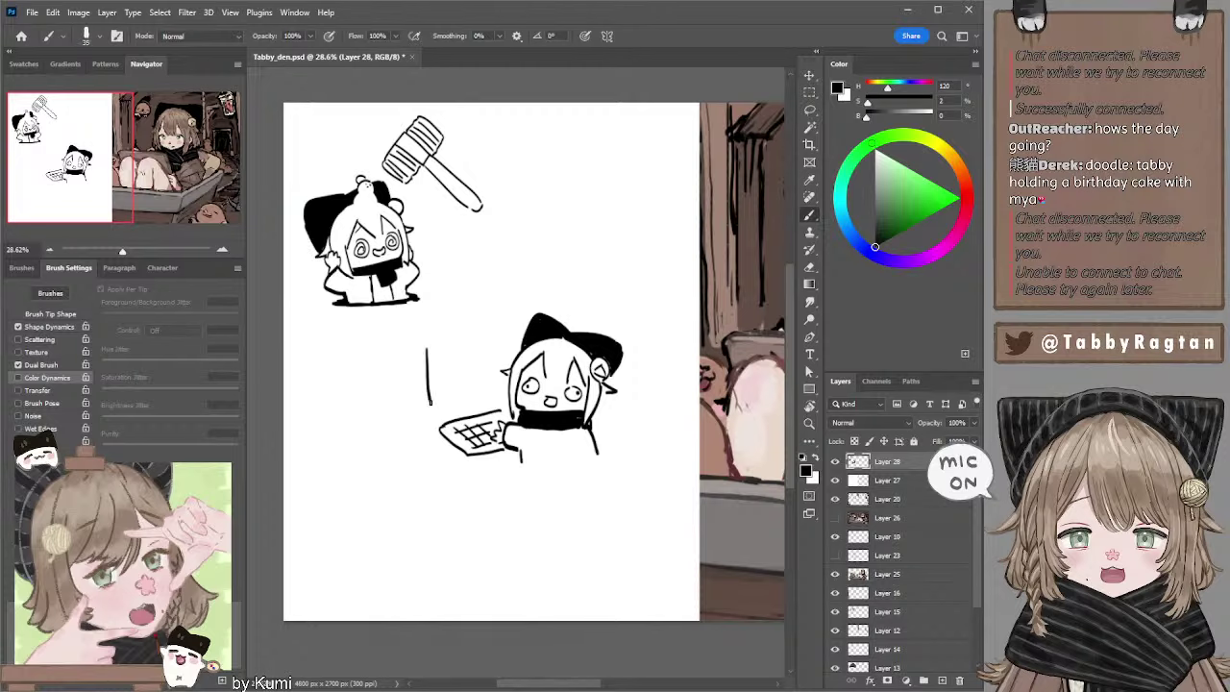
{"action": "key", "text": "ctrl+z"}
{"action": "left_click_drag", "start_coordinate": [424, 342], "coordinate": [425, 408]}
{"action": "key", "text": "ctrl+z"}
{"action": "left_click_drag", "start_coordinate": [419, 336], "coordinate": [418, 396]}
{"action": "key", "text": "ctrl+z"}
{"action": "left_click_drag", "start_coordinate": [417, 339], "coordinate": [494, 331]}
{"action": "key", "text": "ctrl+z"}
{"action": "key", "text": "ctrl+z"}
{"action": "mouse_move", "coordinate": [418, 334]}
{"action": "left_mouse_down"}
{"action": "mouse_move", "coordinate": [509, 327]}
{"action": "mouse_move", "coordinate": [518, 353]}
{"action": "mouse_move", "coordinate": [507, 356]}
{"action": "left_mouse_up"}
{"action": "key", "text": "ctrl+z"}
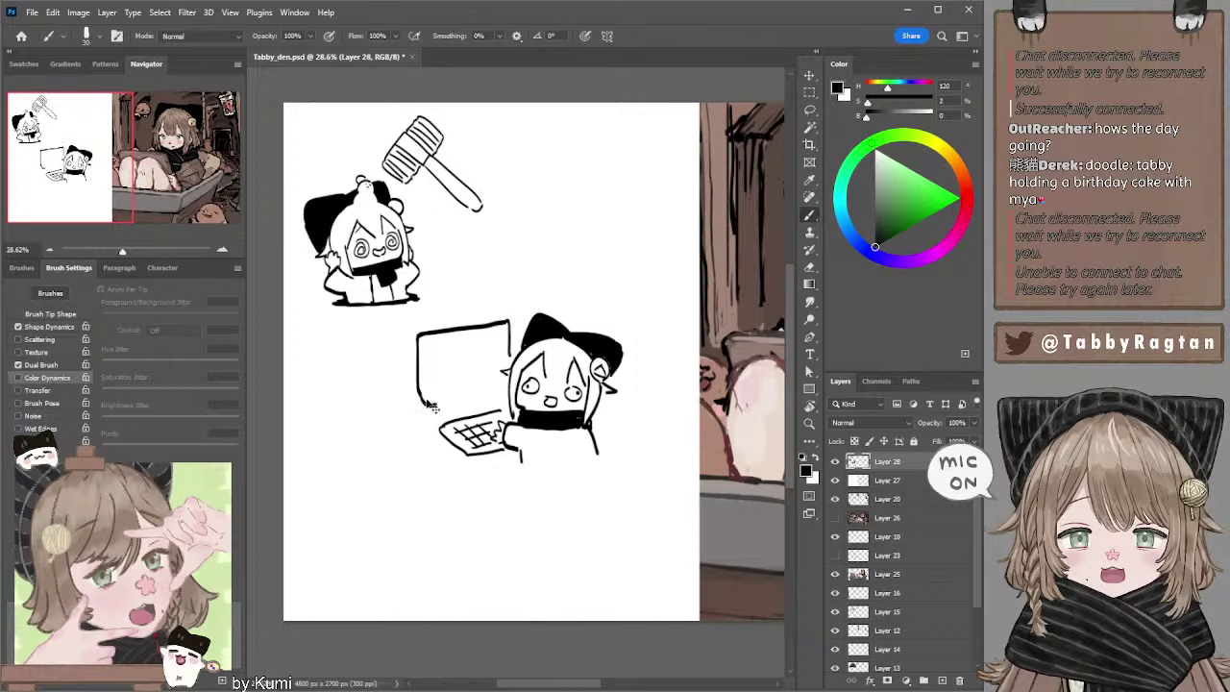
Close the monitor box with a bottom edge and start its stand.
{"action": "left_click_drag", "start_coordinate": [417, 390], "coordinate": [488, 387]}
{"action": "key", "text": "ctrl+z"}
{"action": "key", "text": "ctrl+z"}
{"action": "mouse_move", "coordinate": [417, 402]}
{"action": "left_mouse_down"}
{"action": "mouse_move", "coordinate": [494, 398]}
{"action": "mouse_move", "coordinate": [513, 384]}
{"action": "mouse_move", "coordinate": [469, 408]}
{"action": "mouse_move", "coordinate": [484, 408]}
{"action": "mouse_move", "coordinate": [481, 393]}
{"action": "left_mouse_up"}
{"action": "key", "text": "ctrl+z"}
{"action": "key", "text": "ctrl+z"}
{"action": "key", "text": "ctrl+z"}
{"action": "left_click", "coordinate": [456, 407]}
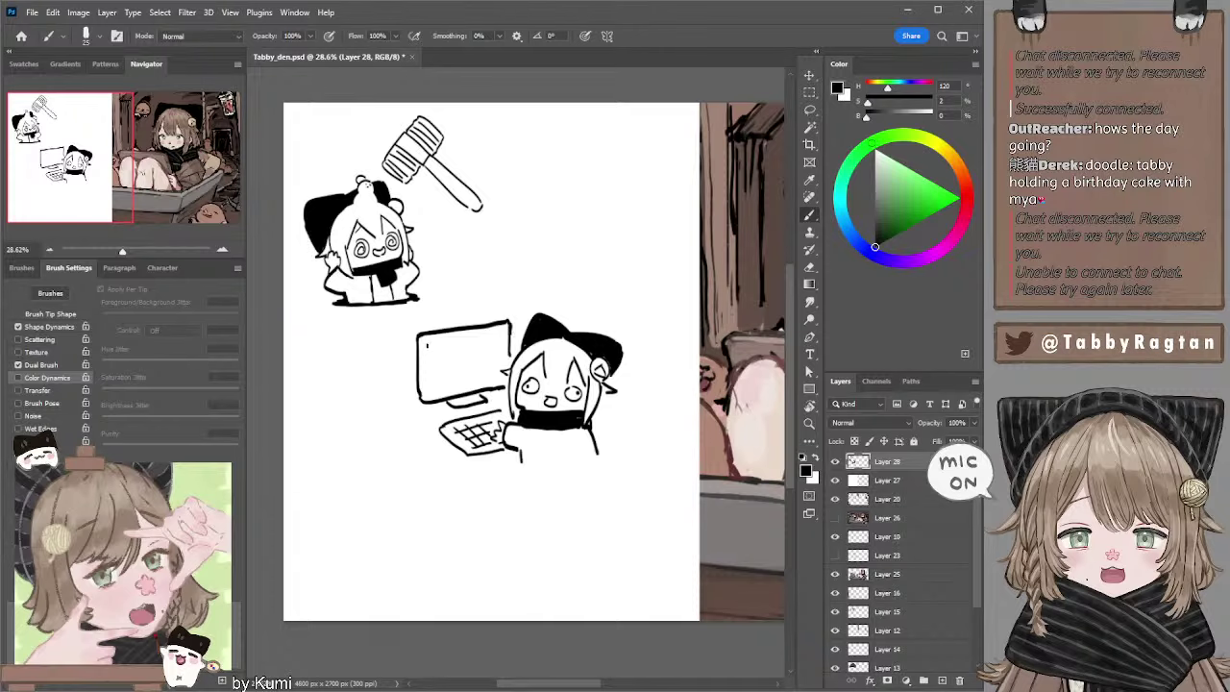
Line the monitor's inner screen edges and write rows of 0s and 1s on the screen.
{"action": "mouse_move", "coordinate": [428, 341]}
{"action": "left_mouse_down"}
{"action": "mouse_move", "coordinate": [498, 339]}
{"action": "mouse_move", "coordinate": [430, 379]}
{"action": "mouse_move", "coordinate": [429, 396]}
{"action": "left_mouse_up"}
{"action": "key", "text": "ctrl+z"}
{"action": "key", "text": "ctrl+z"}
{"action": "key", "text": "ctrl+z"}
{"action": "key", "text": "ctrl+z"}
{"action": "key", "text": "ctrl+z"}
{"action": "left_click_drag", "start_coordinate": [428, 344], "coordinate": [429, 390]}
{"action": "key", "text": "ctrl+z"}
{"action": "mouse_move", "coordinate": [428, 345]}
{"action": "left_mouse_down"}
{"action": "mouse_move", "coordinate": [428, 392]}
{"action": "mouse_move", "coordinate": [499, 374]}
{"action": "left_mouse_up"}
{"action": "key", "text": "ctrl+z"}
{"action": "key", "text": "ctrl+z"}
{"action": "key", "text": "ctrl+z"}
{"action": "key", "text": "ctrl+z"}
{"action": "key", "text": "ctrl+z"}
{"action": "key", "text": "ctrl+z"}
{"action": "mouse_move", "coordinate": [506, 330]}
{"action": "left_mouse_down"}
{"action": "mouse_move", "coordinate": [517, 365]}
{"action": "mouse_move", "coordinate": [447, 357]}
{"action": "mouse_move", "coordinate": [451, 369]}
{"action": "mouse_move", "coordinate": [440, 352]}
{"action": "mouse_move", "coordinate": [471, 364]}
{"action": "mouse_move", "coordinate": [440, 355]}
{"action": "mouse_move", "coordinate": [491, 349]}
{"action": "mouse_move", "coordinate": [456, 384]}
{"action": "mouse_move", "coordinate": [458, 364]}
{"action": "mouse_move", "coordinate": [473, 368]}
{"action": "left_mouse_up"}
{"action": "key", "text": "ctrl+z"}
{"action": "key", "text": "ctrl+z"}
{"action": "key", "text": "ctrl+z"}
{"action": "key", "text": "ctrl+z"}
{"action": "key", "text": "ctrl+z"}
{"action": "key", "text": "ctrl+z"}
{"action": "key", "text": "ctrl+z"}
{"action": "key", "text": "ctrl+z"}
{"action": "key", "text": "ctrl+z"}
{"action": "key", "text": "ctrl+z"}
{"action": "key", "text": "ctrl+z"}
{"action": "key", "text": "ctrl+z"}
{"action": "key", "text": "ctrl+z"}
{"action": "key", "text": "ctrl+z"}
{"action": "key", "text": "ctrl+z"}
{"action": "key", "text": "ctrl+z"}
{"action": "key", "text": "ctrl+z"}
{"action": "key", "text": "ctrl+z"}
{"action": "key", "text": "ctrl+z"}
{"action": "key", "text": "ctrl+z"}
{"action": "key", "text": "ctrl+z"}
{"action": "mouse_move", "coordinate": [475, 361]}
{"action": "left_mouse_down"}
{"action": "mouse_move", "coordinate": [498, 373]}
{"action": "mouse_move", "coordinate": [485, 364]}
{"action": "left_mouse_up"}
{"action": "key", "text": "ctrl+z"}
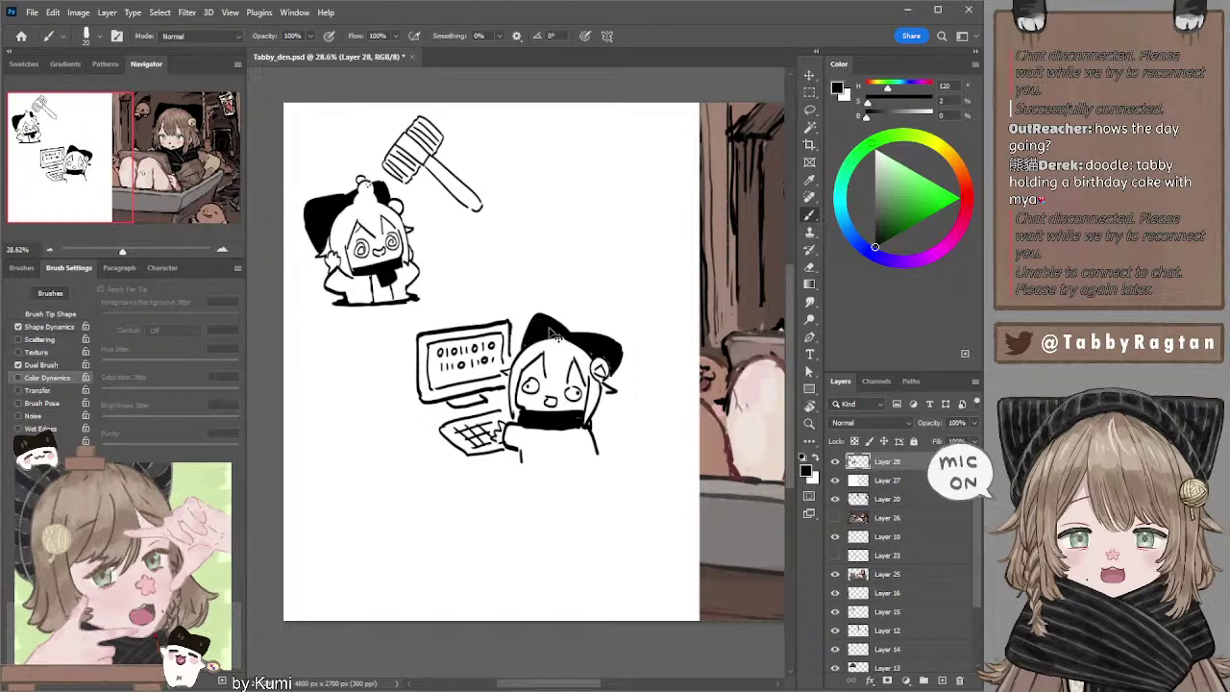
Lasso the girl-at-the-computer drawing, shift it up and right, and deselect.
{"action": "key", "text": "l"}
{"action": "mouse_move", "coordinate": [514, 289]}
{"action": "left_mouse_down"}
{"action": "mouse_move", "coordinate": [388, 363]}
{"action": "mouse_move", "coordinate": [614, 311]}
{"action": "mouse_move", "coordinate": [629, 267]}
{"action": "left_mouse_up"}
{"action": "key", "text": "ctrl+z"}
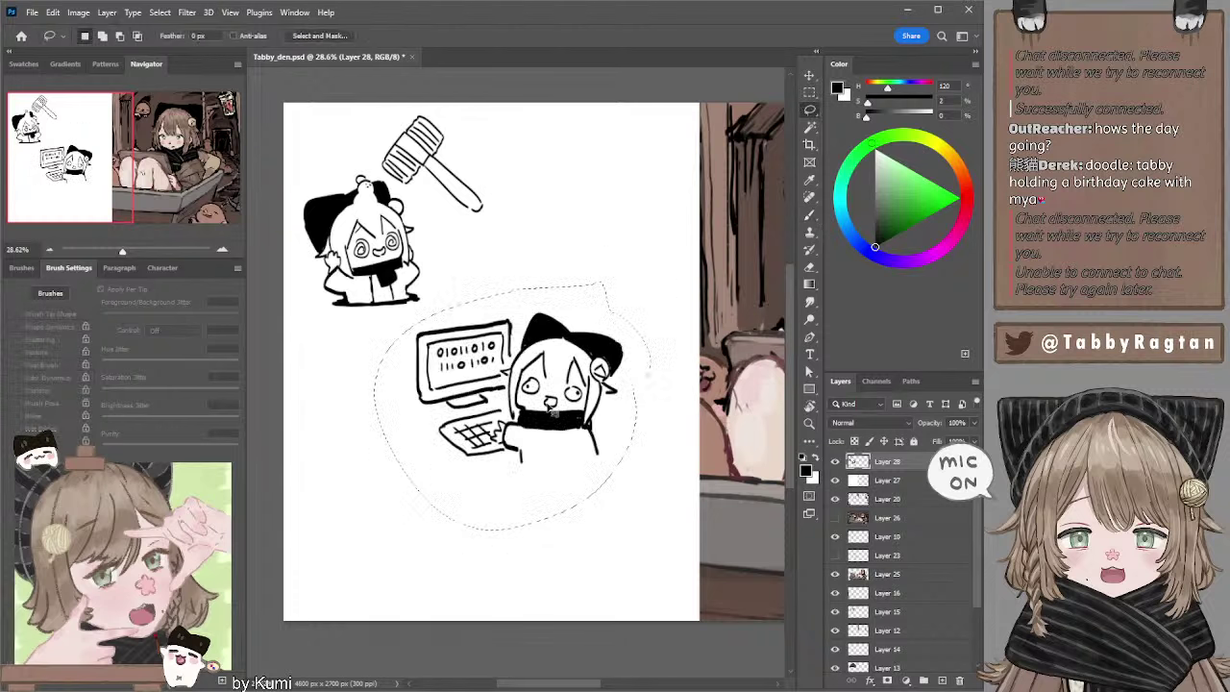
{"action": "left_click_drag", "start_coordinate": [581, 322], "coordinate": [634, 232]}
{"action": "key", "text": "ctrl+d"}
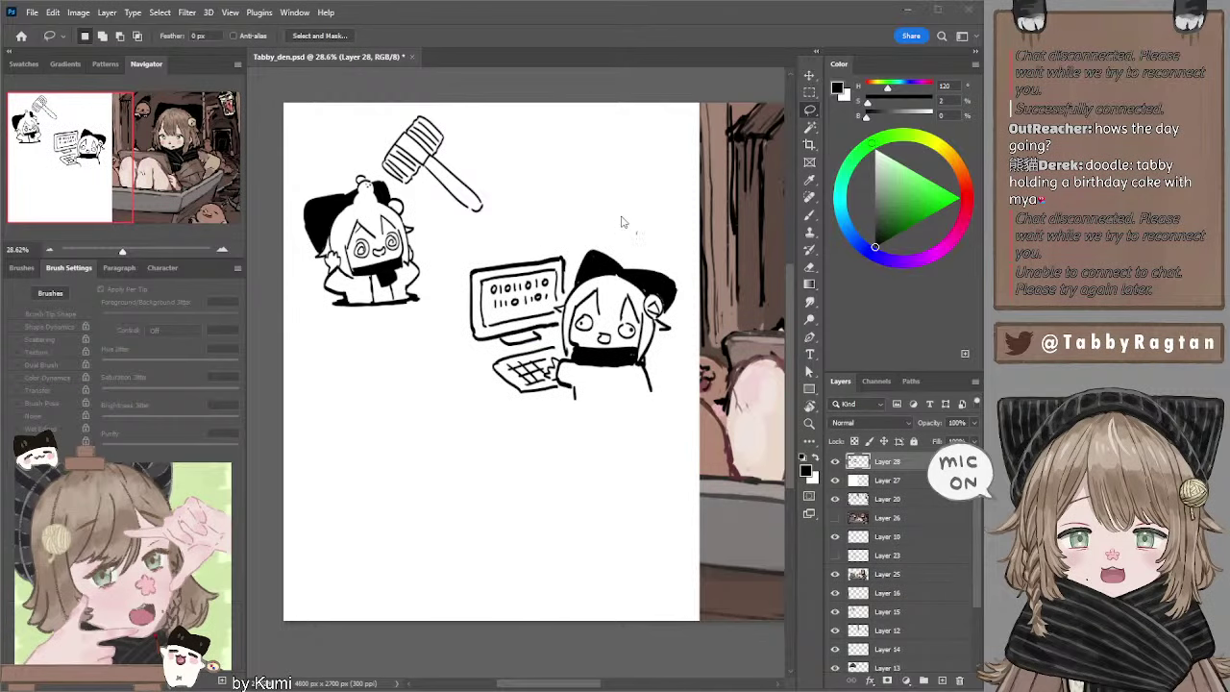
{"action": "key", "text": "b"}
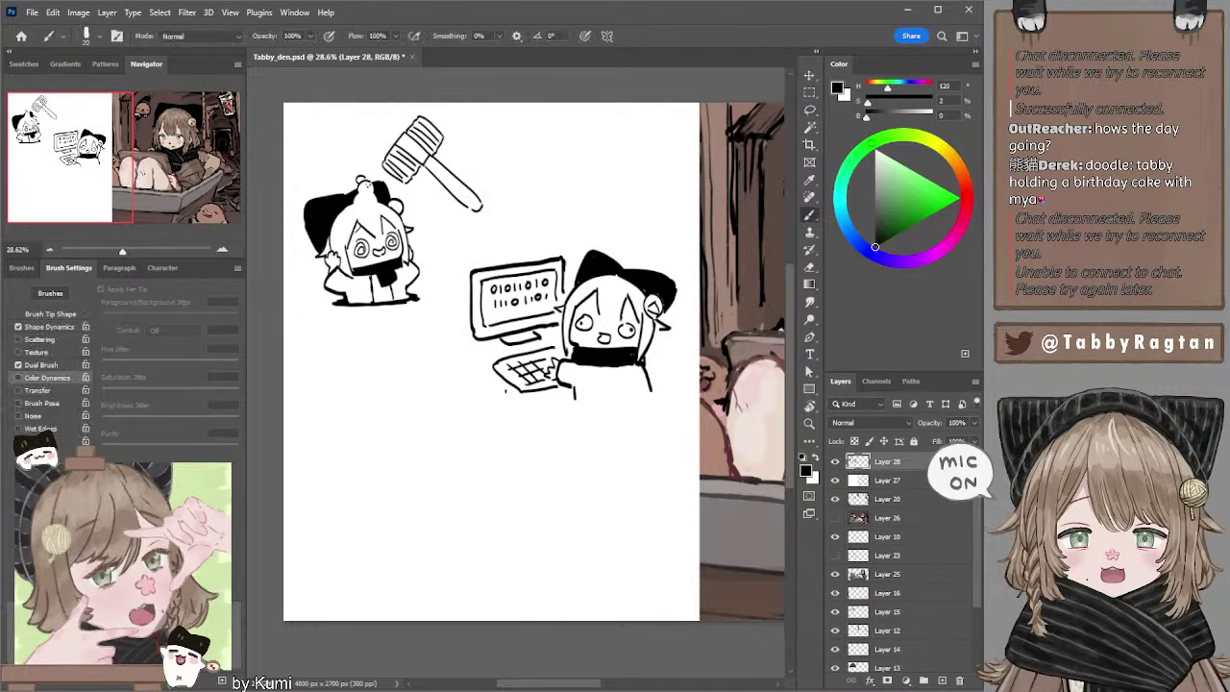
{"action": "left_click_drag", "start_coordinate": [461, 391], "coordinate": [478, 385]}
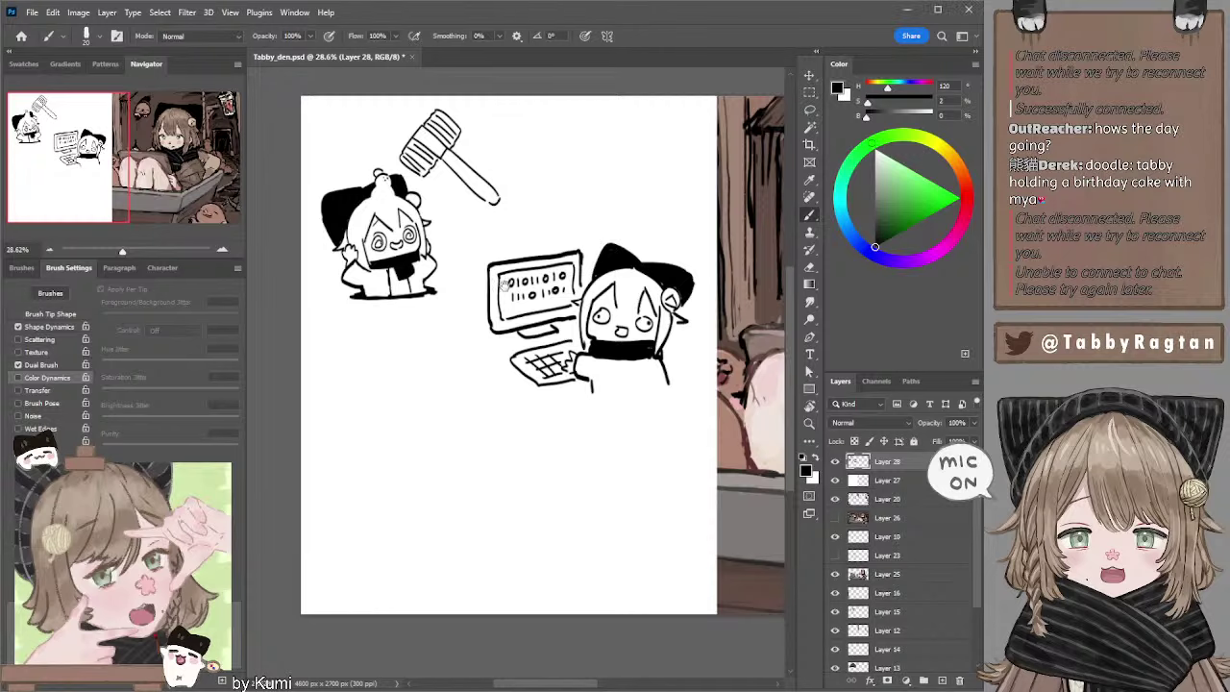
{"action": "mouse_move", "coordinate": [497, 280]}
{"action": "left_mouse_down"}
{"action": "mouse_move", "coordinate": [490, 255]}
{"action": "mouse_move", "coordinate": [482, 264]}
{"action": "left_mouse_up"}
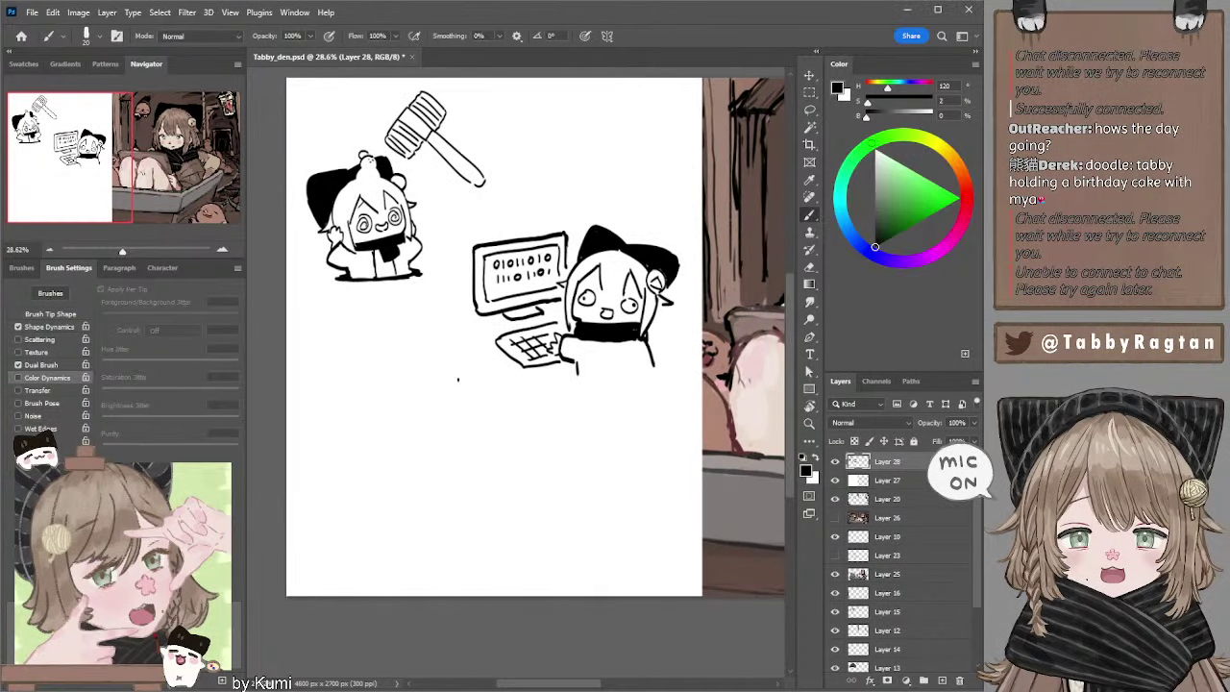
{"action": "left_click_drag", "start_coordinate": [457, 380], "coordinate": [434, 363]}
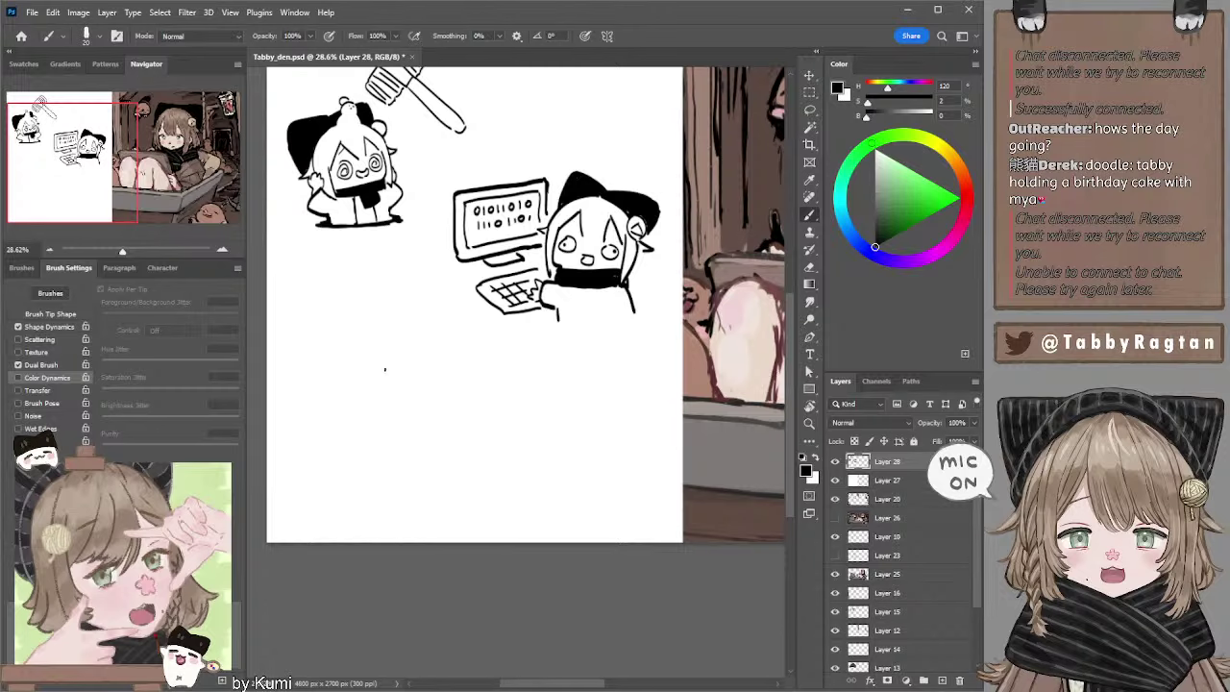
Draw a new head's left side and a right-hooking bang in the lower-left space.
{"action": "left_click_drag", "start_coordinate": [389, 372], "coordinate": [392, 422]}
{"action": "key", "text": "ctrl+z"}
{"action": "left_click_drag", "start_coordinate": [324, 404], "coordinate": [341, 449]}
{"action": "left_click_drag", "start_coordinate": [329, 376], "coordinate": [325, 421]}
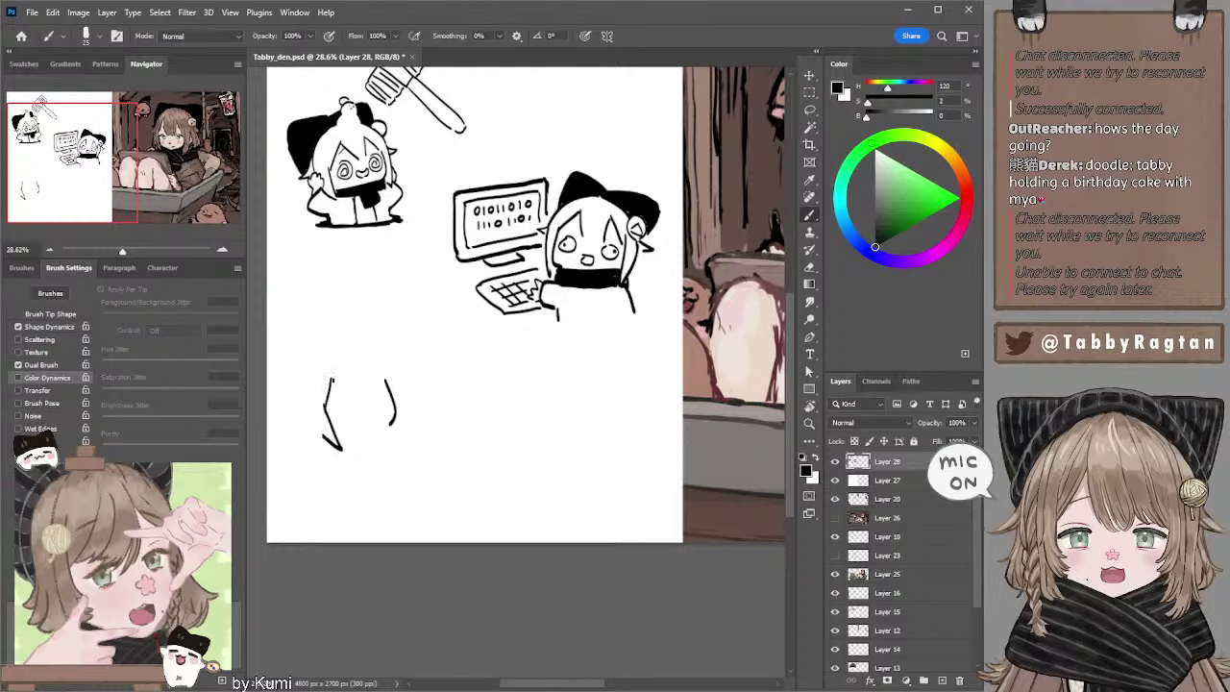
{"action": "mouse_move", "coordinate": [329, 377]}
{"action": "left_mouse_down"}
{"action": "mouse_move", "coordinate": [356, 394]}
{"action": "mouse_move", "coordinate": [394, 385]}
{"action": "mouse_move", "coordinate": [404, 432]}
{"action": "left_mouse_up"}
{"action": "mouse_move", "coordinate": [331, 347]}
{"action": "left_mouse_down"}
{"action": "mouse_move", "coordinate": [390, 363]}
{"action": "mouse_move", "coordinate": [295, 415]}
{"action": "left_mouse_up"}
Redraw the head's left curve down to the chin several times.
{"action": "key", "text": "ctrl+z"}
{"action": "left_click_drag", "start_coordinate": [332, 342], "coordinate": [299, 415]}
{"action": "key", "text": "ctrl+z"}
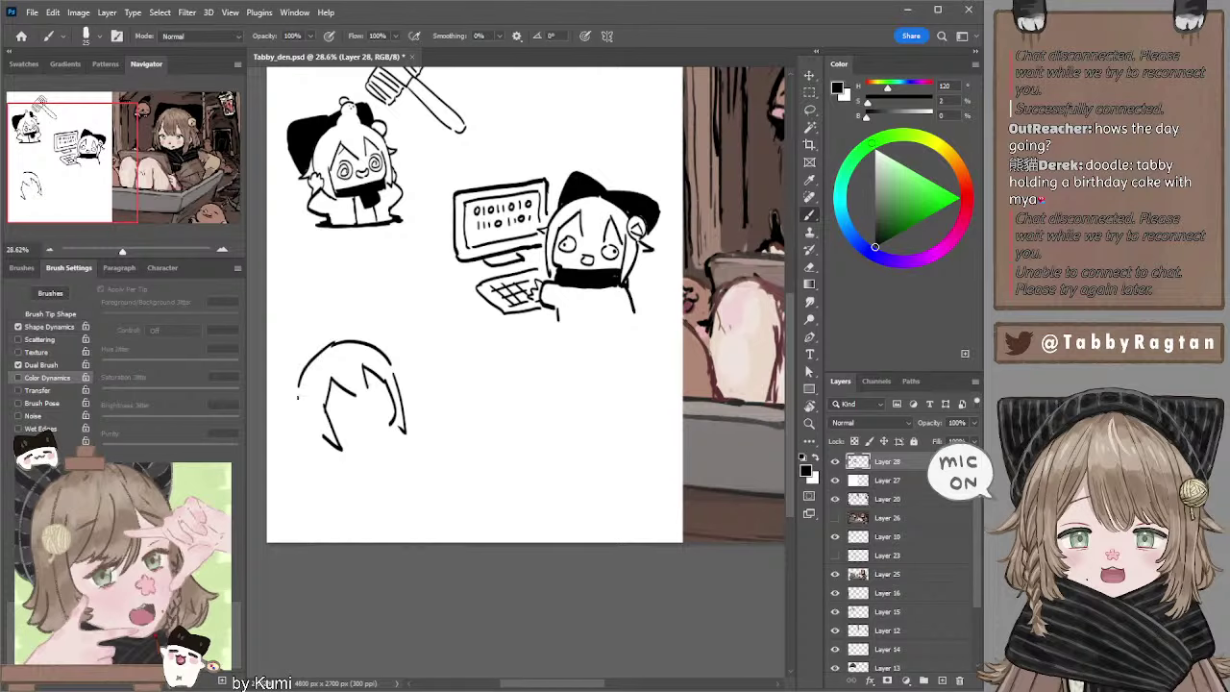
{"action": "key", "text": "ctrl+z"}
{"action": "left_click_drag", "start_coordinate": [332, 342], "coordinate": [298, 413]}
{"action": "key", "text": "ctrl+z"}
{"action": "left_click_drag", "start_coordinate": [332, 342], "coordinate": [296, 412]}
{"action": "key", "text": "ctrl+z"}
{"action": "mouse_move", "coordinate": [331, 343]}
{"action": "left_mouse_down"}
{"action": "mouse_move", "coordinate": [301, 414]}
{"action": "mouse_move", "coordinate": [311, 432]}
{"action": "left_mouse_up"}
{"action": "key", "text": "ctrl+z"}
Lasso the new head sketch to transform it.
{"action": "key", "text": "l"}
{"action": "mouse_move", "coordinate": [288, 343]}
{"action": "left_mouse_down"}
{"action": "mouse_move", "coordinate": [442, 296]}
{"action": "mouse_move", "coordinate": [478, 321]}
{"action": "left_mouse_up"}
{"action": "key", "text": "v"}
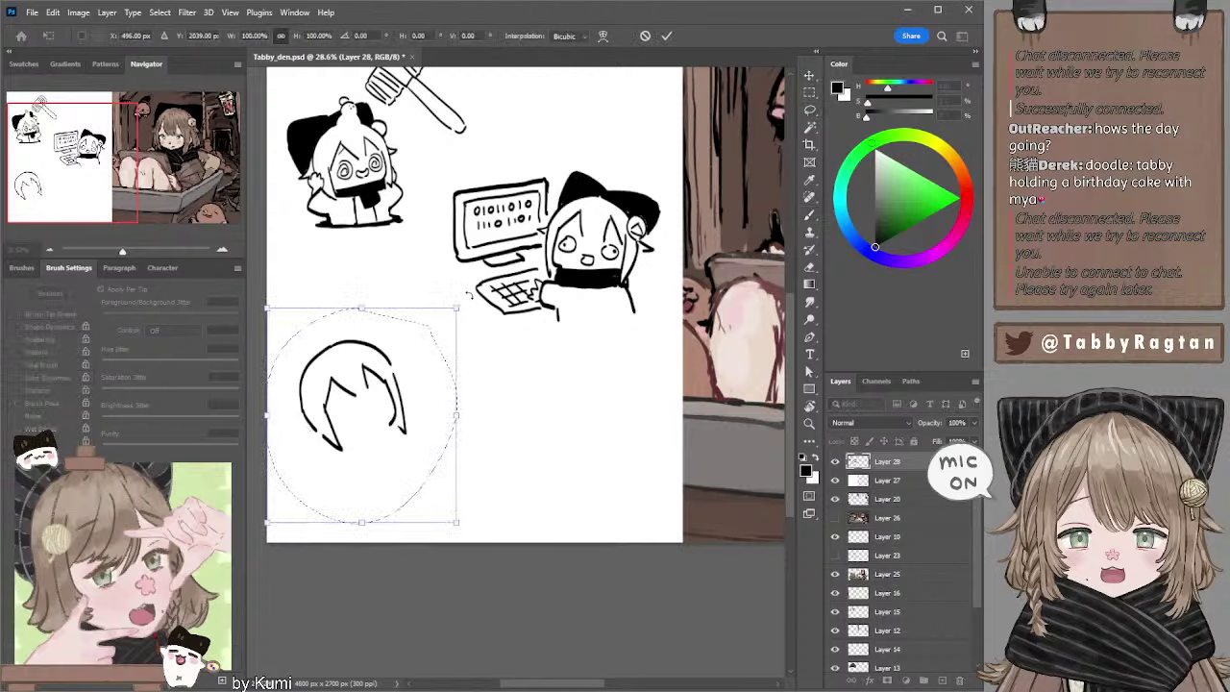
Apply the head's rotation and clear the selection.
{"action": "key", "text": "Return"}
{"action": "key", "text": "ctrl+d"}
{"action": "key", "text": "l"}
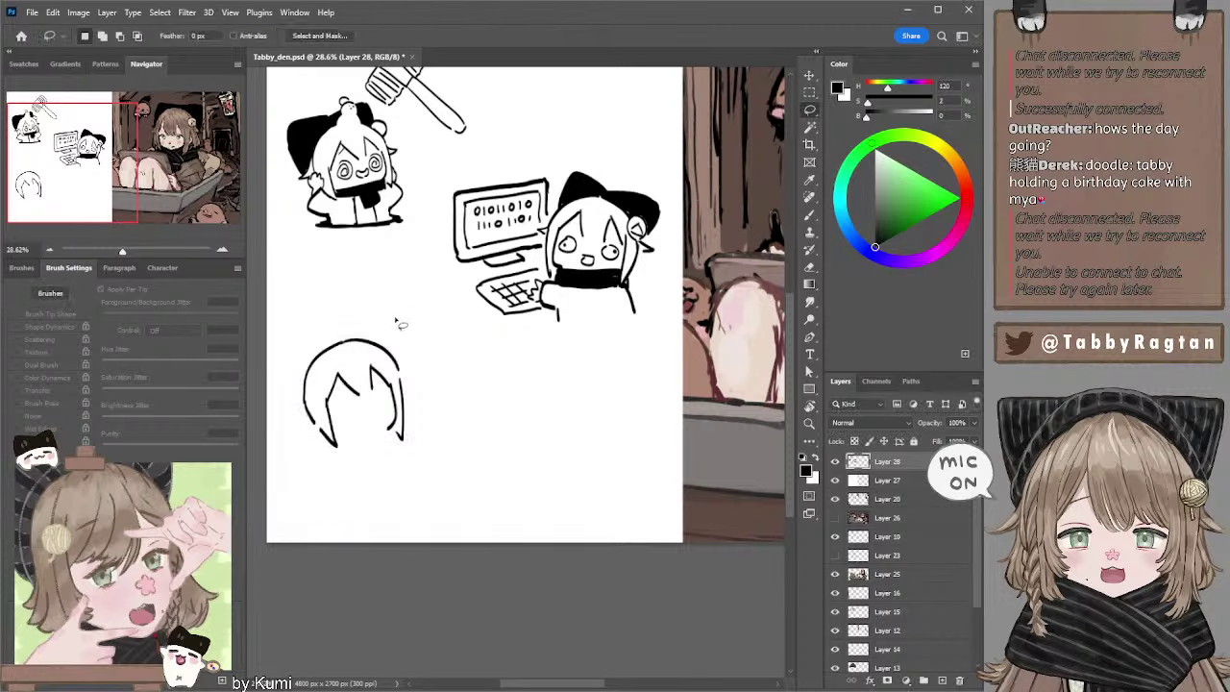
{"action": "mouse_move", "coordinate": [406, 377]}
{"action": "left_mouse_down"}
{"action": "mouse_move", "coordinate": [331, 437]}
{"action": "mouse_move", "coordinate": [407, 342]}
{"action": "left_mouse_up"}
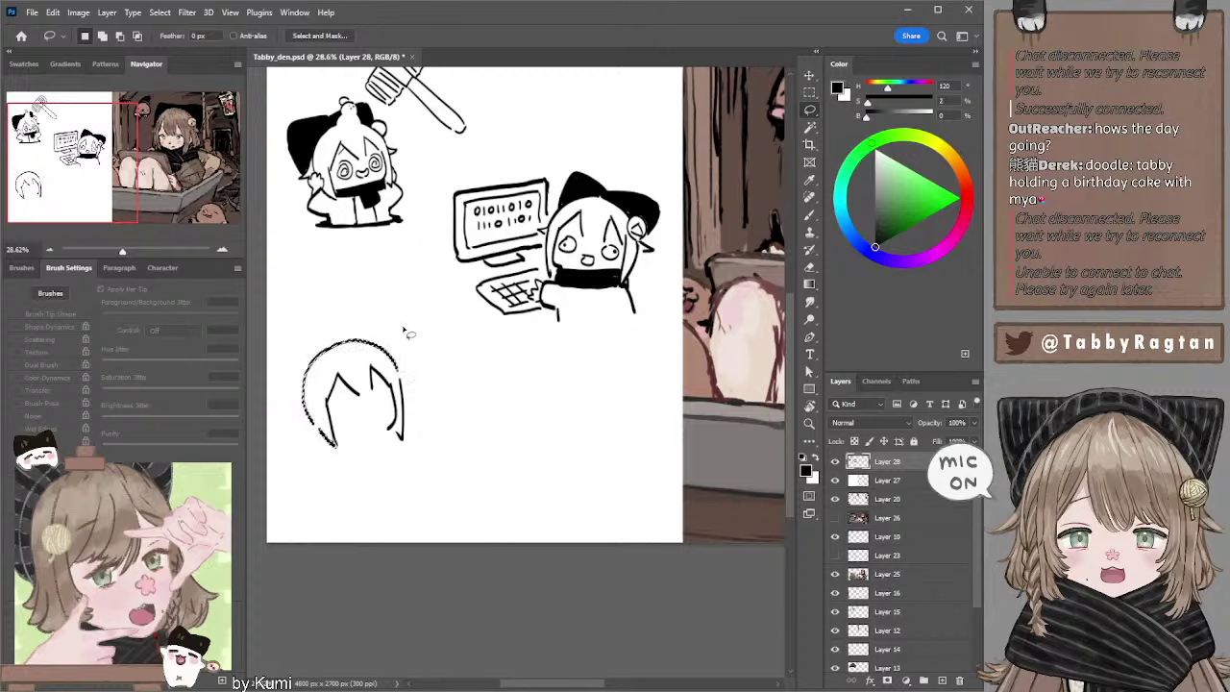
{"action": "key", "text": "ctrl+d"}
Extend the hair on both sides and add a solid black bow-shaped hat.
{"action": "key", "text": "b"}
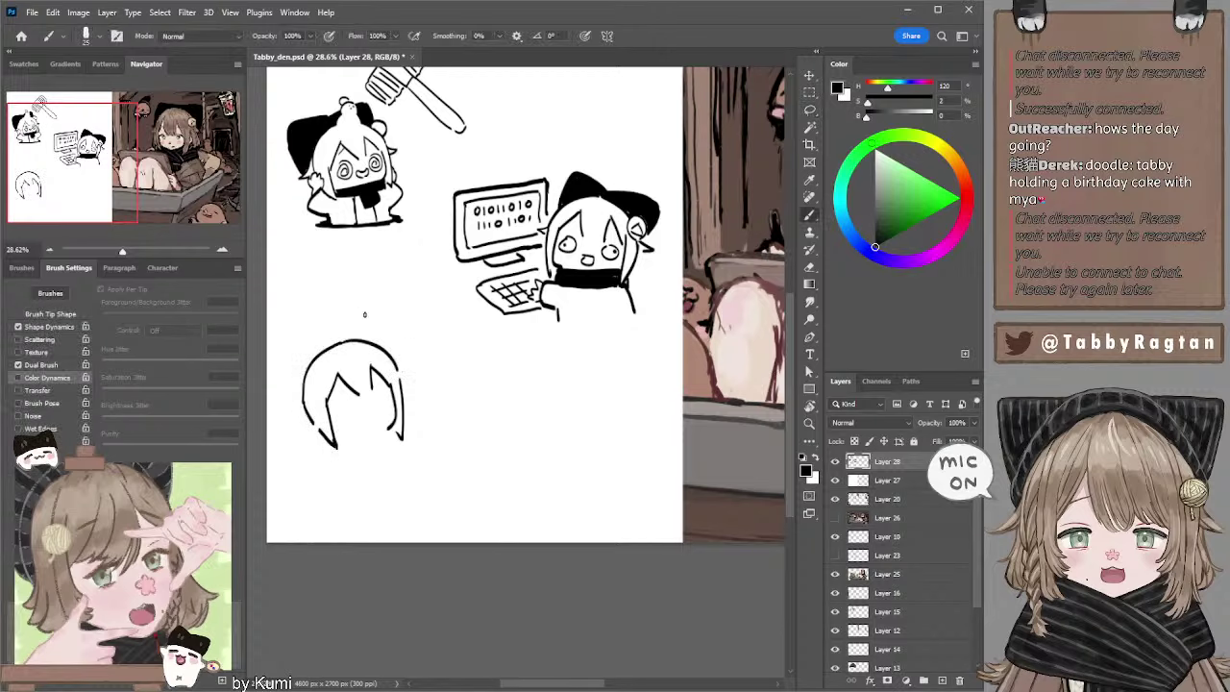
{"action": "left_click_drag", "start_coordinate": [300, 401], "coordinate": [308, 422]}
{"action": "mouse_move", "coordinate": [397, 372]}
{"action": "left_mouse_down"}
{"action": "mouse_move", "coordinate": [411, 378]}
{"action": "mouse_move", "coordinate": [404, 364]}
{"action": "mouse_move", "coordinate": [317, 343]}
{"action": "mouse_move", "coordinate": [276, 357]}
{"action": "mouse_move", "coordinate": [293, 400]}
{"action": "left_mouse_up"}
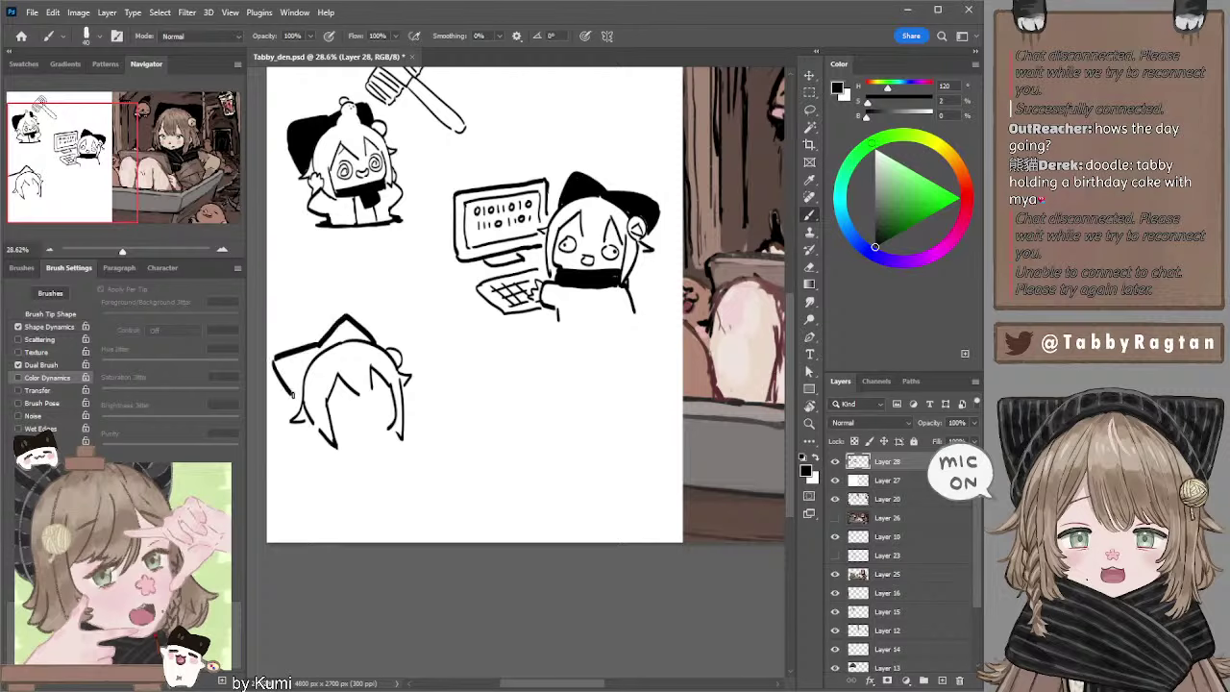
{"action": "key", "text": "ctrl+z"}
{"action": "mouse_move", "coordinate": [273, 355]}
{"action": "left_mouse_down"}
{"action": "mouse_move", "coordinate": [296, 403]}
{"action": "mouse_move", "coordinate": [283, 356]}
{"action": "mouse_move", "coordinate": [317, 346]}
{"action": "mouse_move", "coordinate": [292, 377]}
{"action": "mouse_move", "coordinate": [365, 327]}
{"action": "mouse_move", "coordinate": [346, 325]}
{"action": "mouse_move", "coordinate": [294, 390]}
{"action": "mouse_move", "coordinate": [302, 371]}
{"action": "mouse_move", "coordinate": [295, 405]}
{"action": "left_mouse_up"}
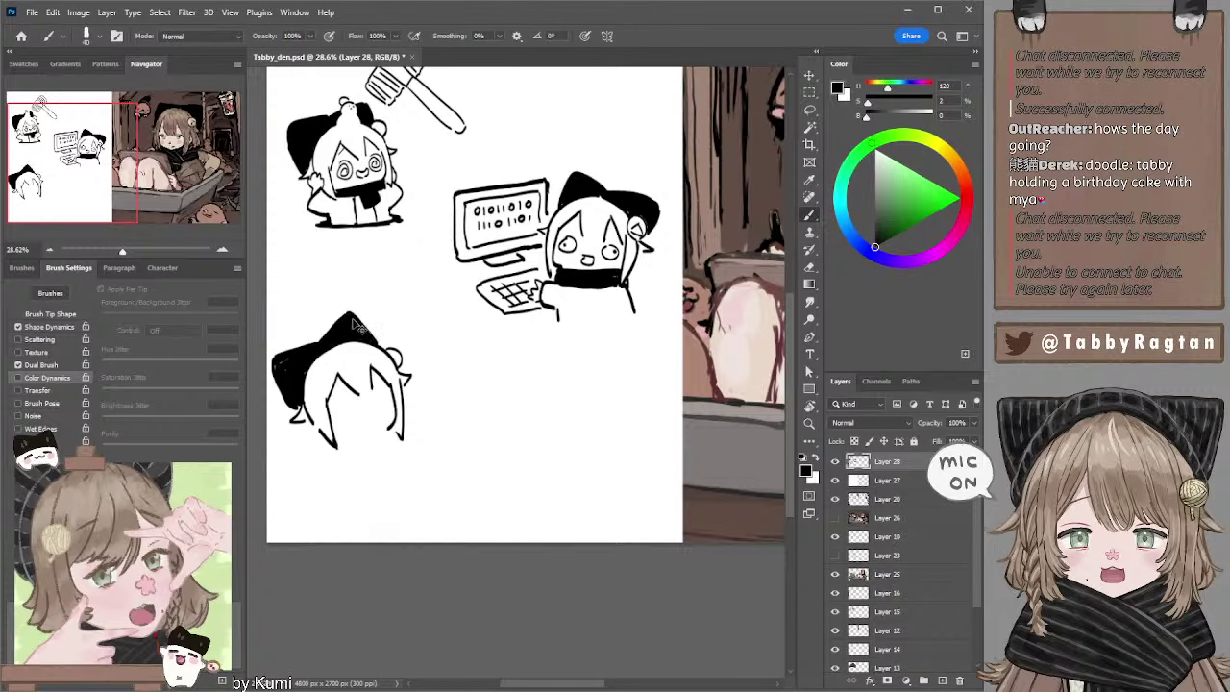
{"action": "left_click_drag", "start_coordinate": [358, 325], "coordinate": [378, 341]}
Lasso the lower sketch and move it down and slightly left.
{"action": "key", "text": "l"}
{"action": "mouse_move", "coordinate": [317, 297]}
{"action": "left_mouse_down"}
{"action": "mouse_move", "coordinate": [392, 303]}
{"action": "mouse_move", "coordinate": [440, 338]}
{"action": "left_mouse_up"}
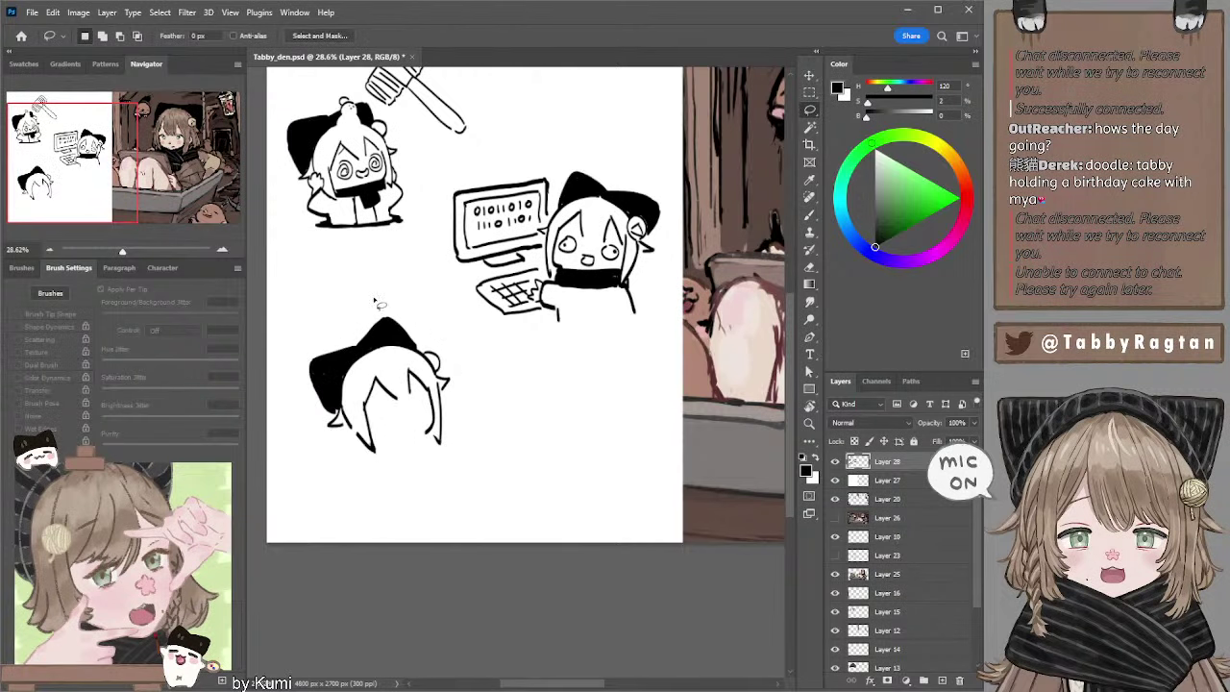
{"action": "mouse_move", "coordinate": [376, 299]}
{"action": "left_mouse_down"}
{"action": "mouse_move", "coordinate": [452, 502]}
{"action": "mouse_move", "coordinate": [375, 293]}
{"action": "left_mouse_up"}
{"action": "left_click_drag", "start_coordinate": [399, 348], "coordinate": [389, 391]}
{"action": "key", "text": "ctrl+d"}
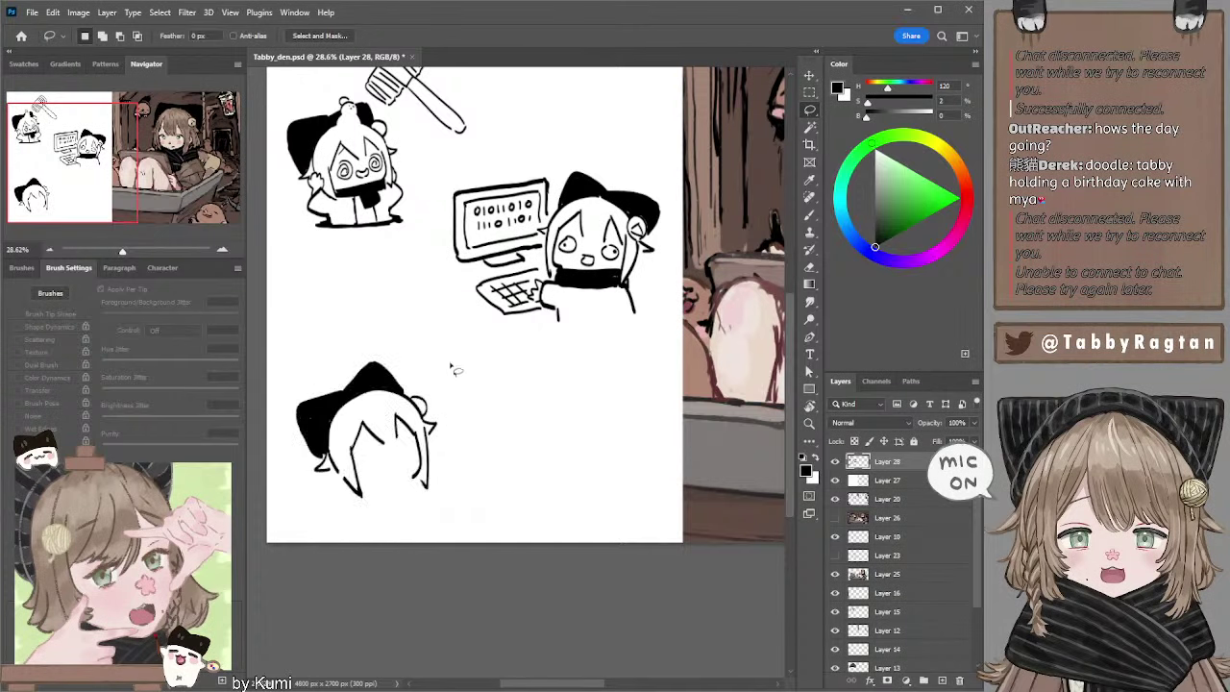
{"action": "key", "text": "b"}
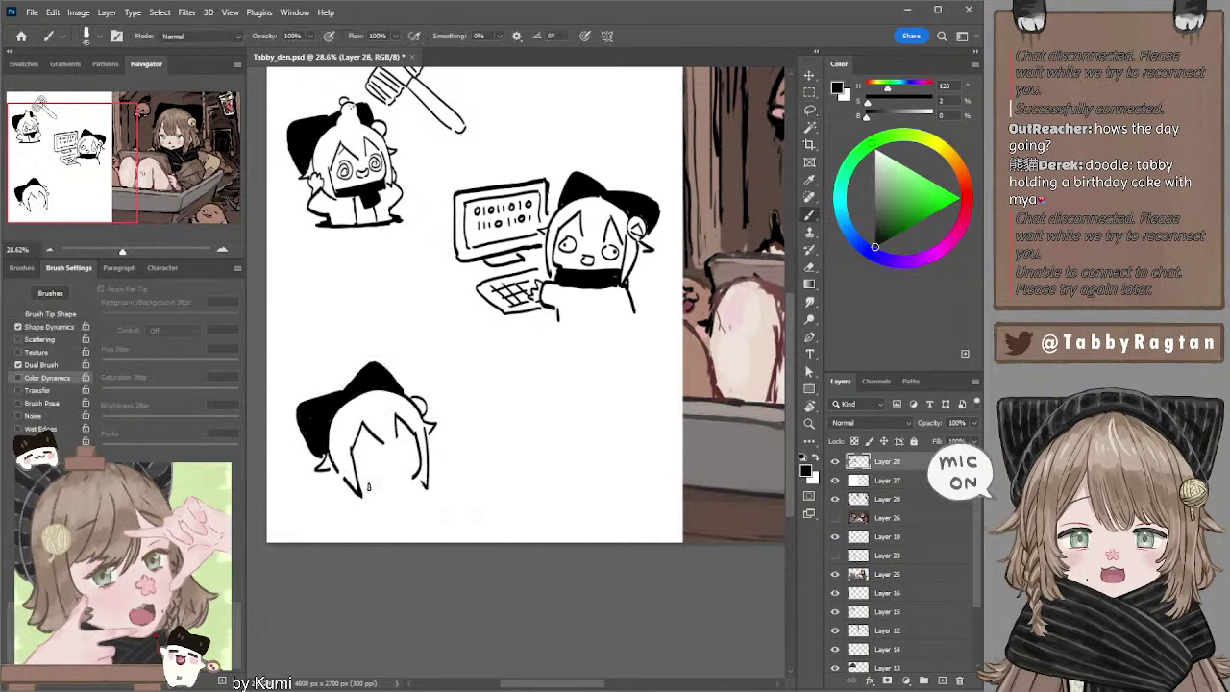
Ink a thick black collar under the lower character's head.
{"action": "left_click_drag", "start_coordinate": [363, 490], "coordinate": [423, 473]}
{"action": "key", "text": "ctrl+z"}
{"action": "key", "text": "ctrl+z"}
{"action": "key", "text": "ctrl+z"}
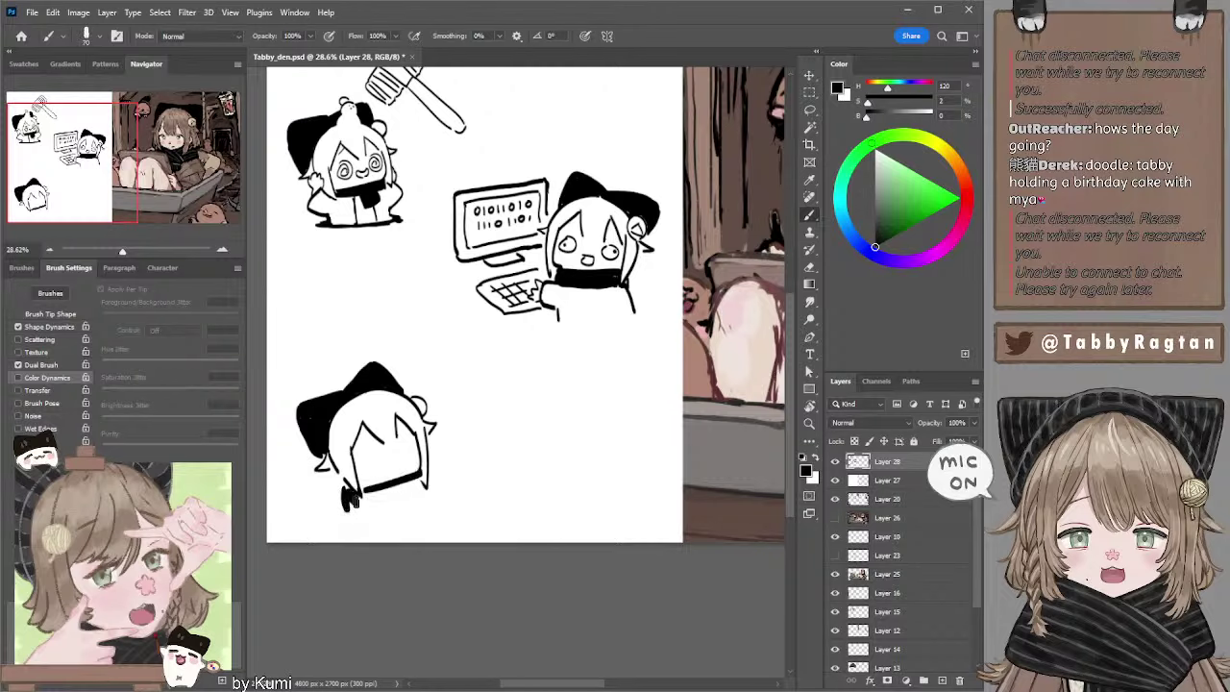
{"action": "mouse_move", "coordinate": [344, 492]}
{"action": "left_mouse_down"}
{"action": "mouse_move", "coordinate": [354, 505]}
{"action": "mouse_move", "coordinate": [407, 494]}
{"action": "mouse_move", "coordinate": [420, 471]}
{"action": "left_mouse_up"}
{"action": "key", "text": "ctrl+z"}
{"action": "key", "text": "ctrl+z"}
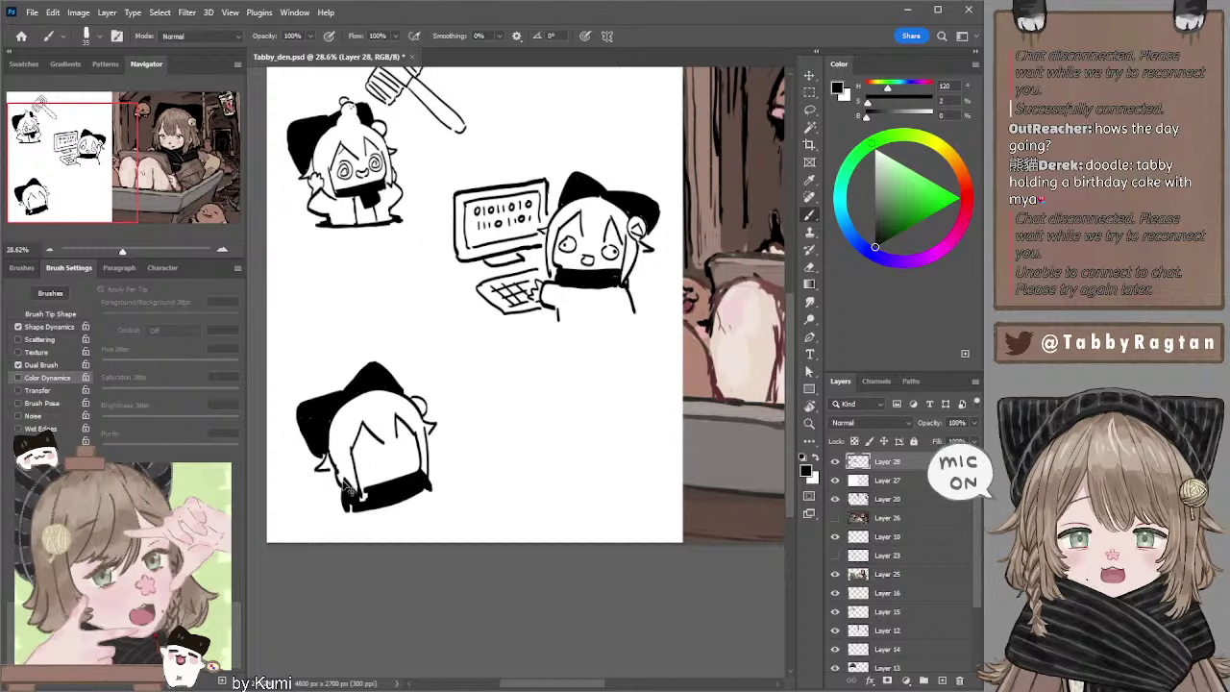
{"action": "mouse_move", "coordinate": [325, 467]}
{"action": "left_mouse_down"}
{"action": "mouse_move", "coordinate": [332, 486]}
{"action": "mouse_move", "coordinate": [346, 484]}
{"action": "left_mouse_up"}
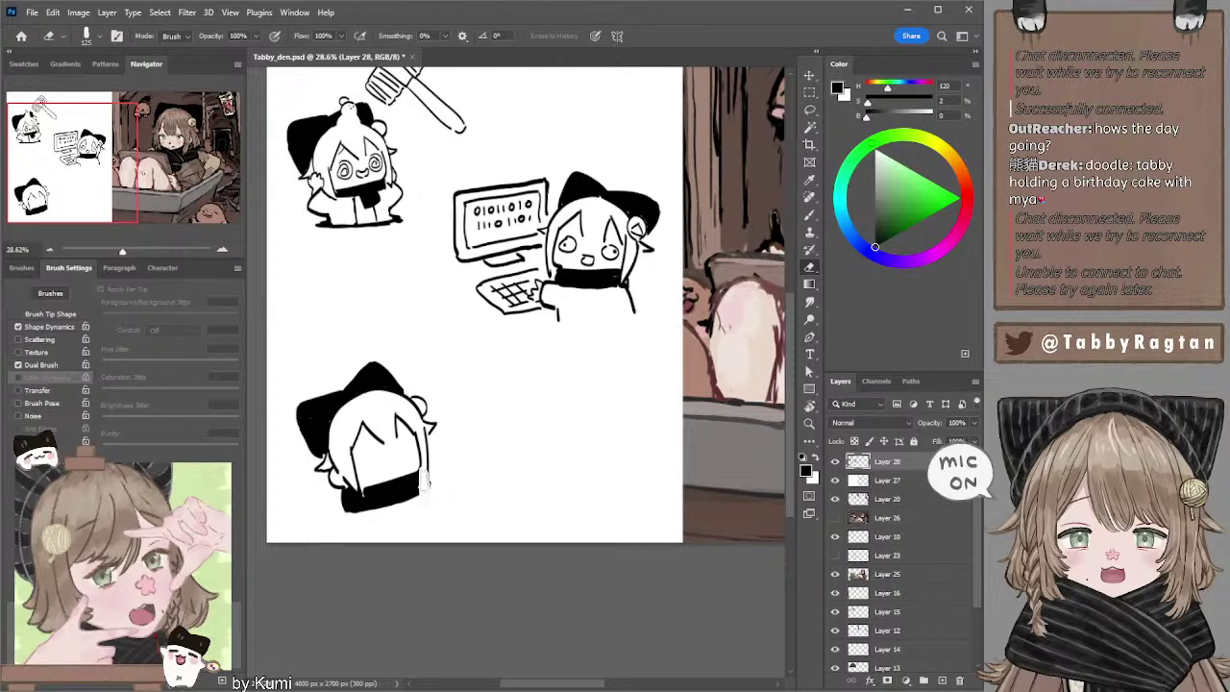
Lasso the lower character and nudge it up slightly.
{"action": "left_click_drag", "start_coordinate": [429, 452], "coordinate": [499, 452]}
{"action": "key", "text": "ctrl+z"}
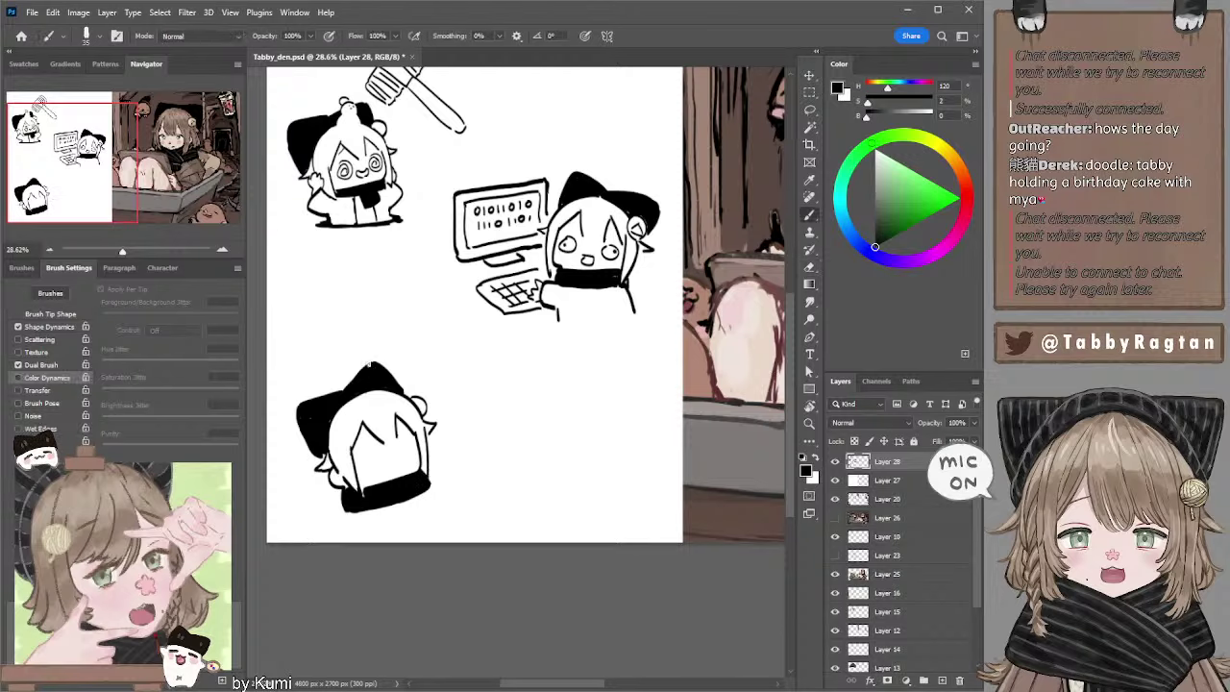
{"action": "key", "text": "l"}
{"action": "left_click_drag", "start_coordinate": [380, 327], "coordinate": [461, 351]}
{"action": "mouse_move", "coordinate": [409, 430]}
{"action": "left_mouse_down"}
{"action": "mouse_move", "coordinate": [405, 417]}
{"action": "mouse_move", "coordinate": [428, 455]}
{"action": "mouse_move", "coordinate": [417, 477]}
{"action": "mouse_move", "coordinate": [478, 456]}
{"action": "mouse_move", "coordinate": [503, 475]}
{"action": "mouse_move", "coordinate": [494, 465]}
{"action": "left_mouse_up"}
{"action": "key", "text": "ctrl+d"}
{"action": "key", "text": "b"}
Trim the right outline with the eraser and redo a collar stroke.
{"action": "key", "text": "e"}
{"action": "key", "text": "b"}
{"action": "key", "text": "ctrl+z"}
{"action": "key", "text": "ctrl+z"}
Ink the collar line and the round cake body's lower outline beside the third chibi.
{"action": "left_click_drag", "start_coordinate": [416, 479], "coordinate": [413, 497]}
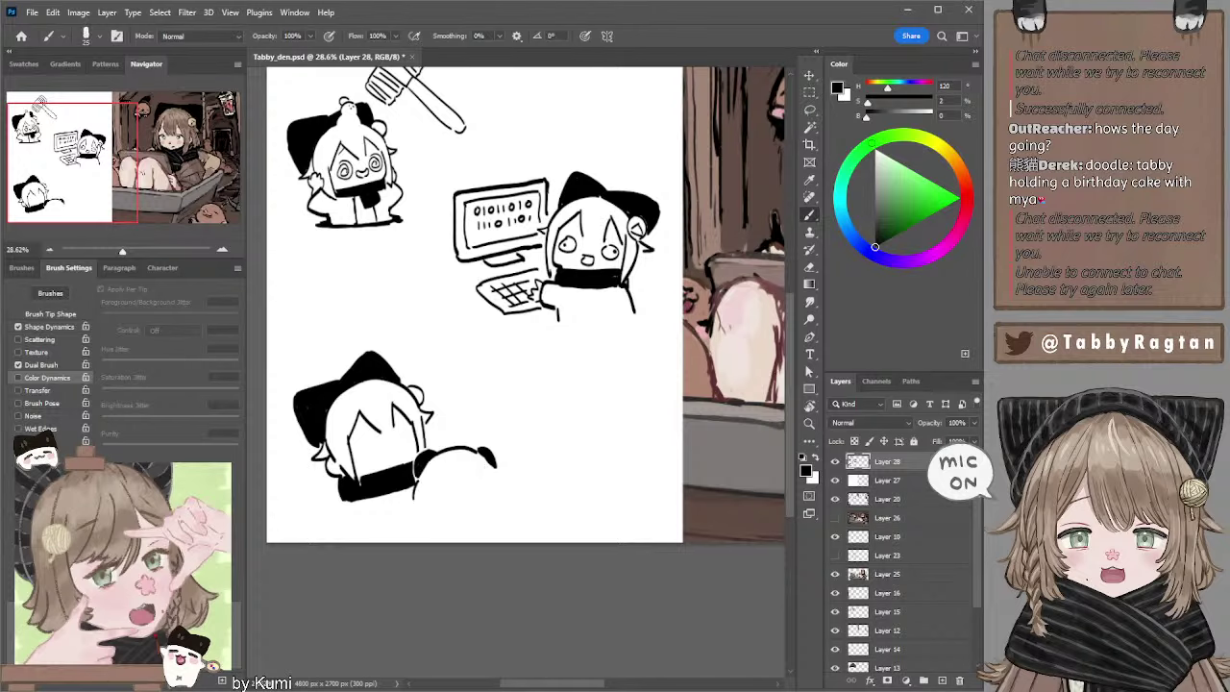
{"action": "left_click_drag", "start_coordinate": [494, 469], "coordinate": [501, 495]}
{"action": "mouse_move", "coordinate": [417, 486]}
{"action": "left_mouse_down"}
{"action": "mouse_move", "coordinate": [478, 480]}
{"action": "mouse_move", "coordinate": [504, 492]}
{"action": "left_mouse_up"}
{"action": "left_click_drag", "start_coordinate": [435, 499], "coordinate": [438, 505]}
{"action": "key", "text": "ctrl+z"}
{"action": "left_click_drag", "start_coordinate": [341, 495], "coordinate": [455, 515]}
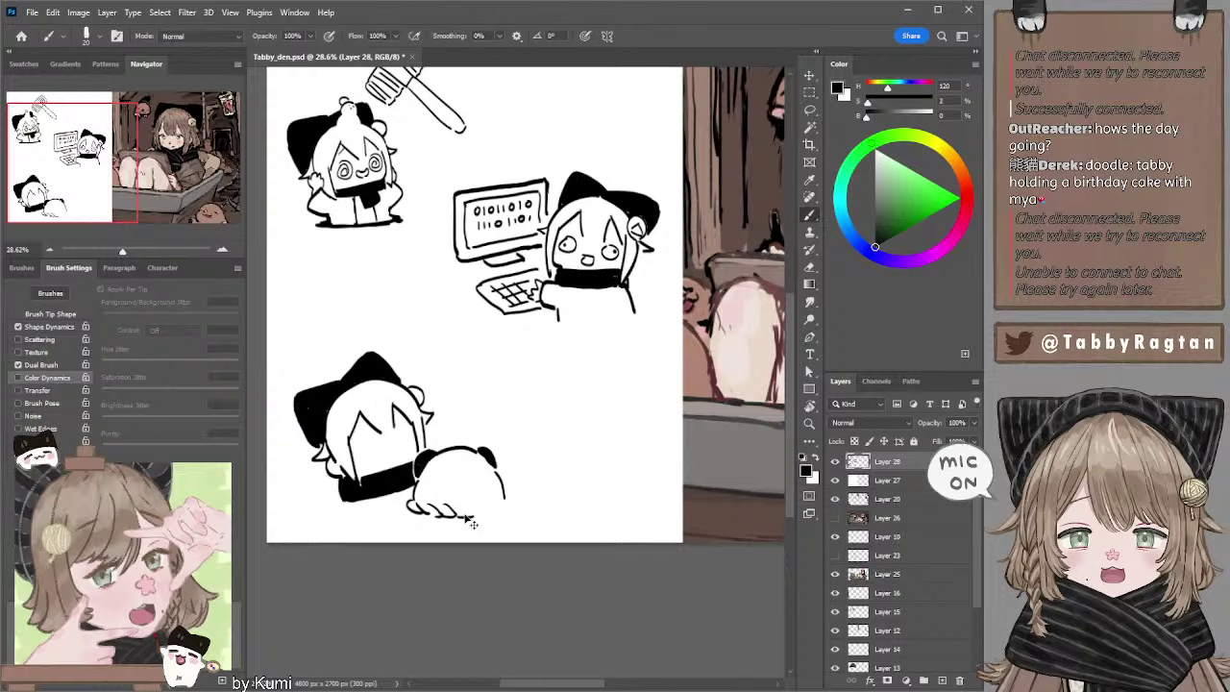
{"action": "left_click_drag", "start_coordinate": [459, 505], "coordinate": [488, 512]}
Extend the cake's right curve with a smaller brush and draw the plate line beneath it.
{"action": "key", "text": "bracketleft"}
{"action": "left_click_drag", "start_coordinate": [490, 505], "coordinate": [505, 512]}
{"action": "key", "text": "bracketright"}
{"action": "left_click_drag", "start_coordinate": [398, 519], "coordinate": [519, 511]}
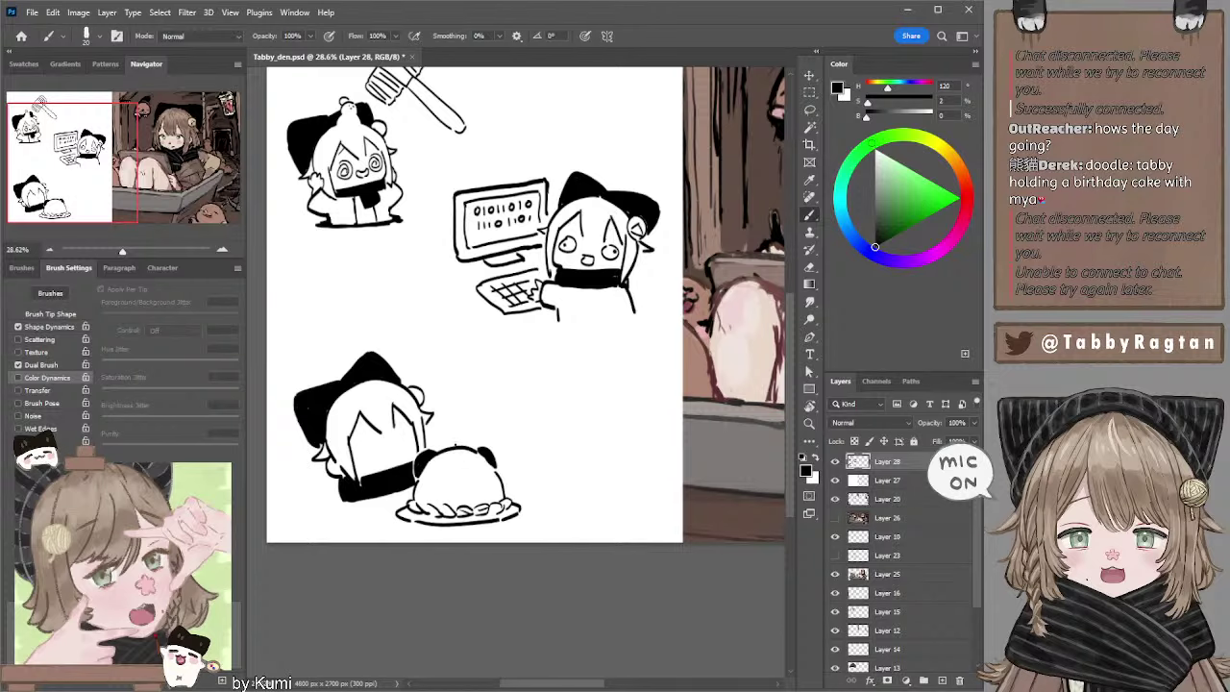
{"action": "key", "text": "e"}
{"action": "key", "text": "b"}
{"action": "key", "text": "e"}
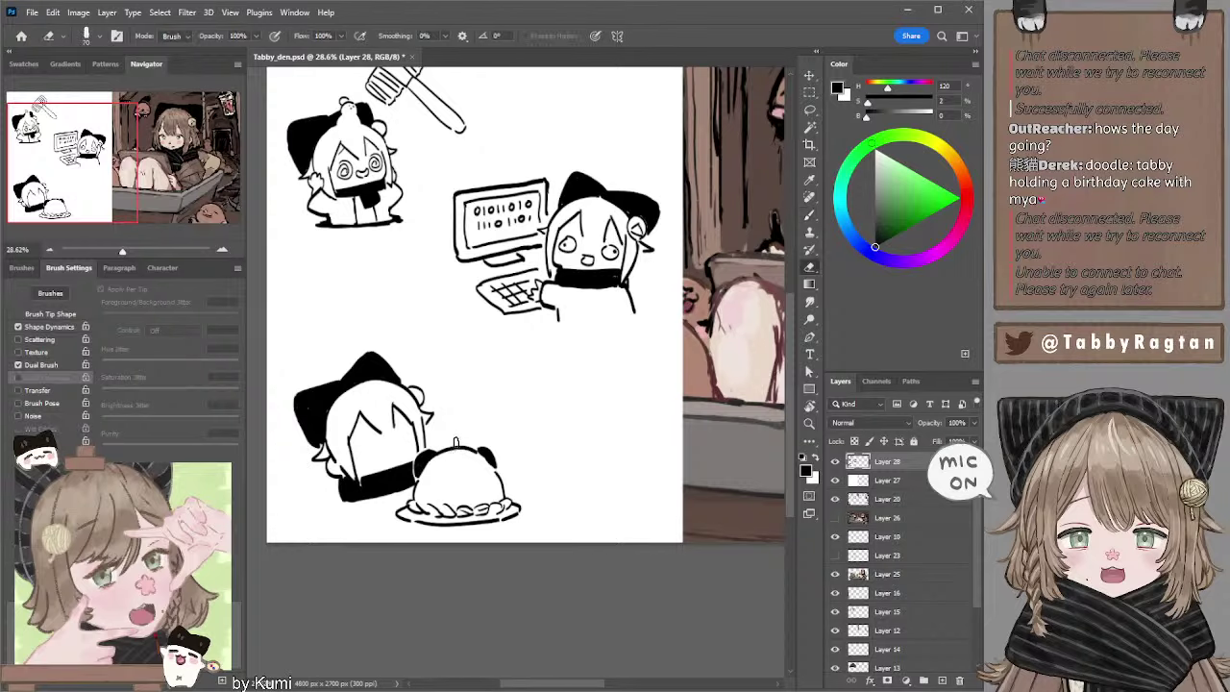
{"action": "key", "text": "b"}
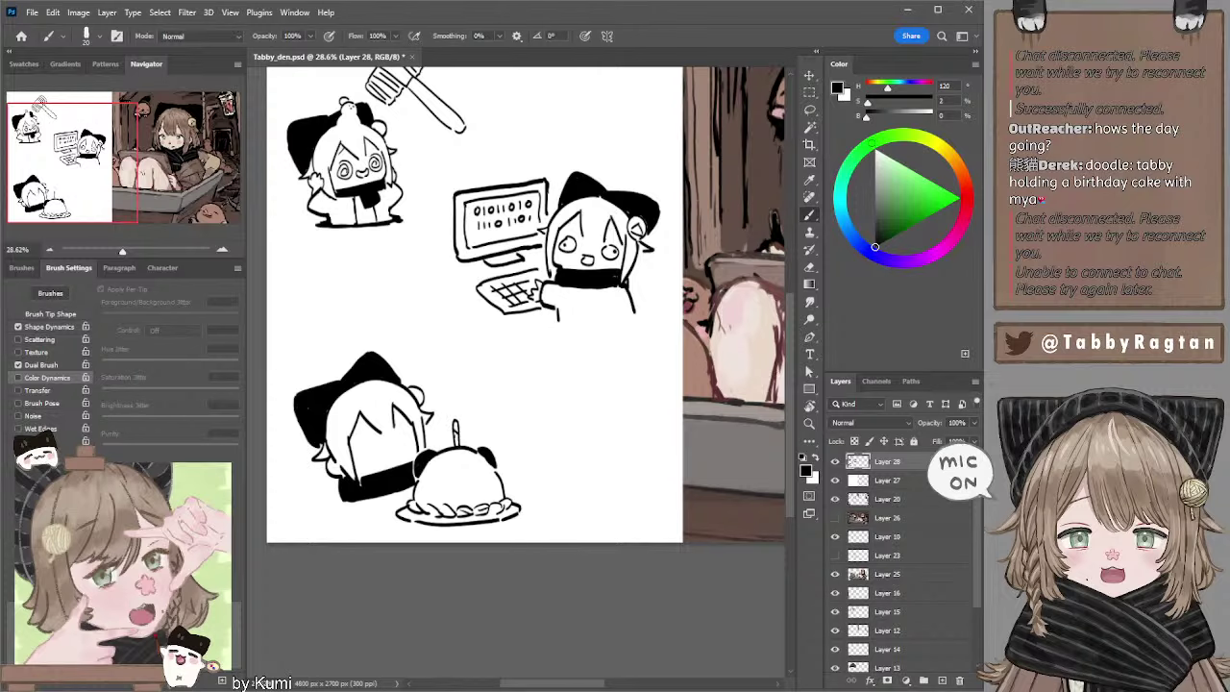
Remove the candle flame and paint dark panda eye patches on the cake.
{"action": "key", "text": "ctrl+z"}
{"action": "left_click_drag", "start_coordinate": [432, 487], "coordinate": [485, 490]}
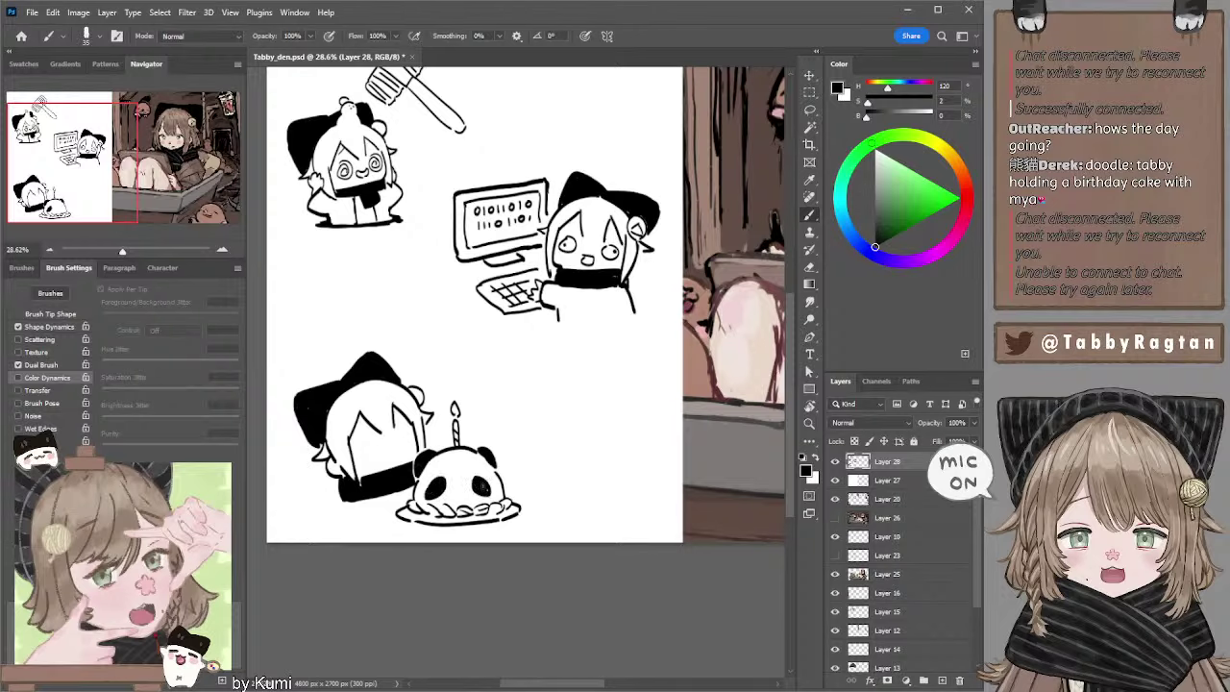
{"action": "key", "text": "e"}
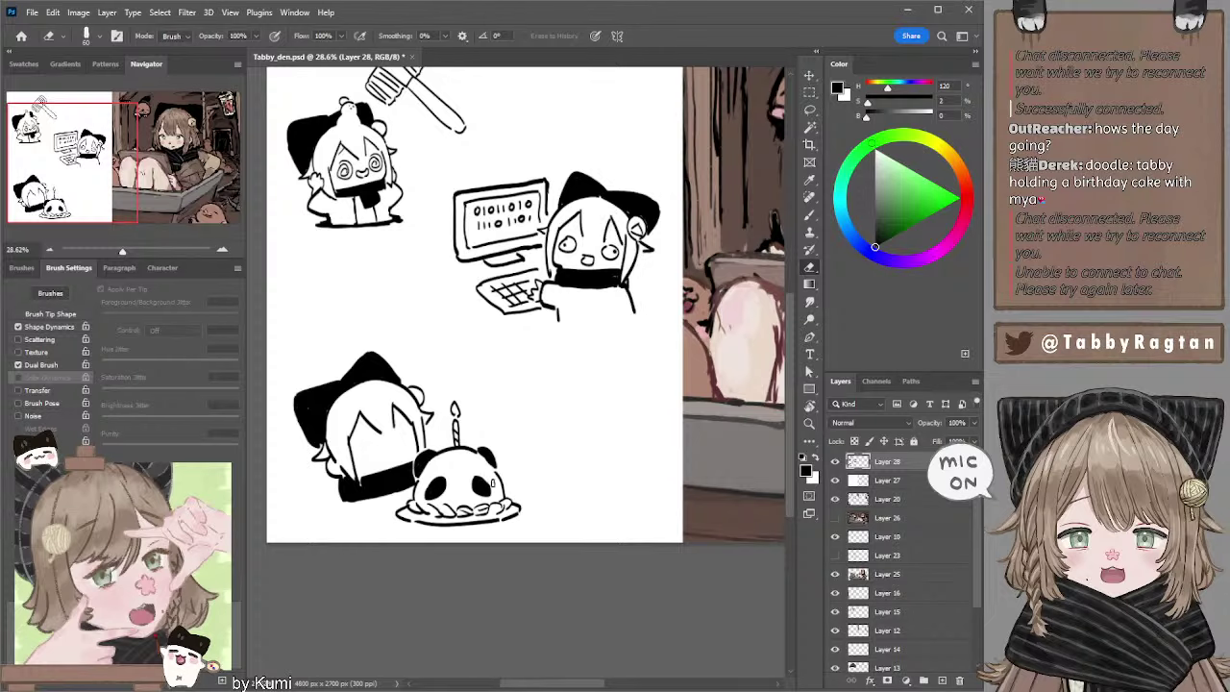
{"action": "key", "text": "b"}
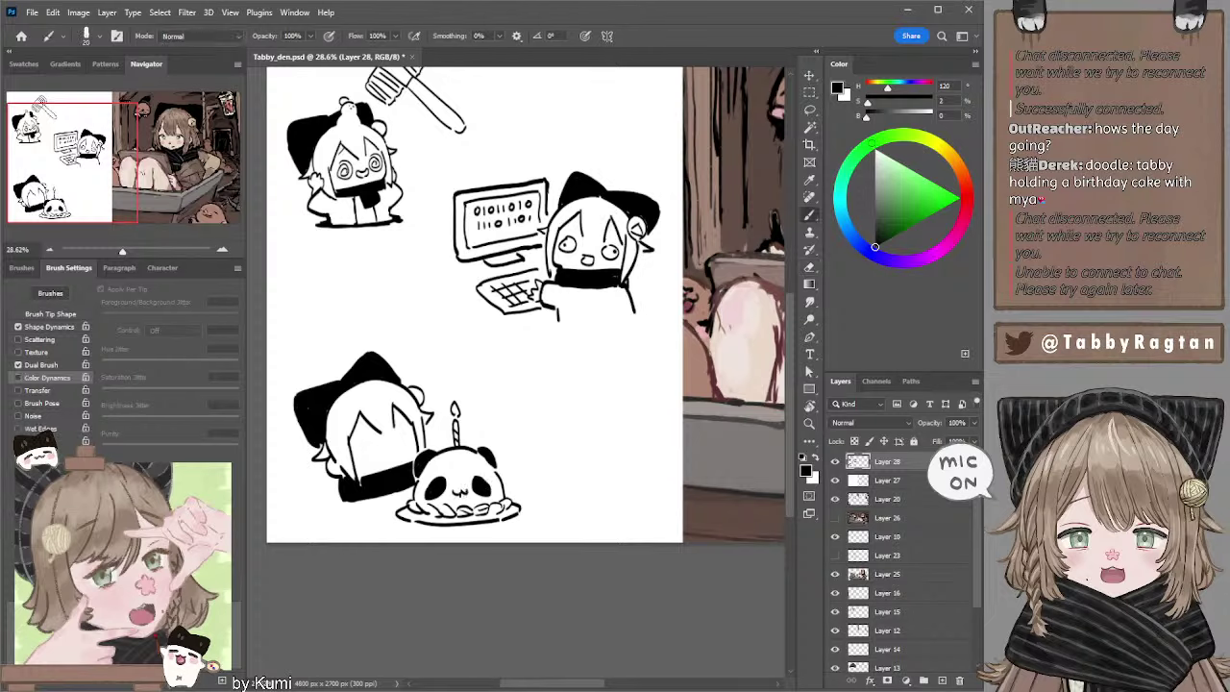
{"action": "key", "text": "ctrl+z"}
{"action": "key", "text": "ctrl+z"}
{"action": "key", "text": "e"}
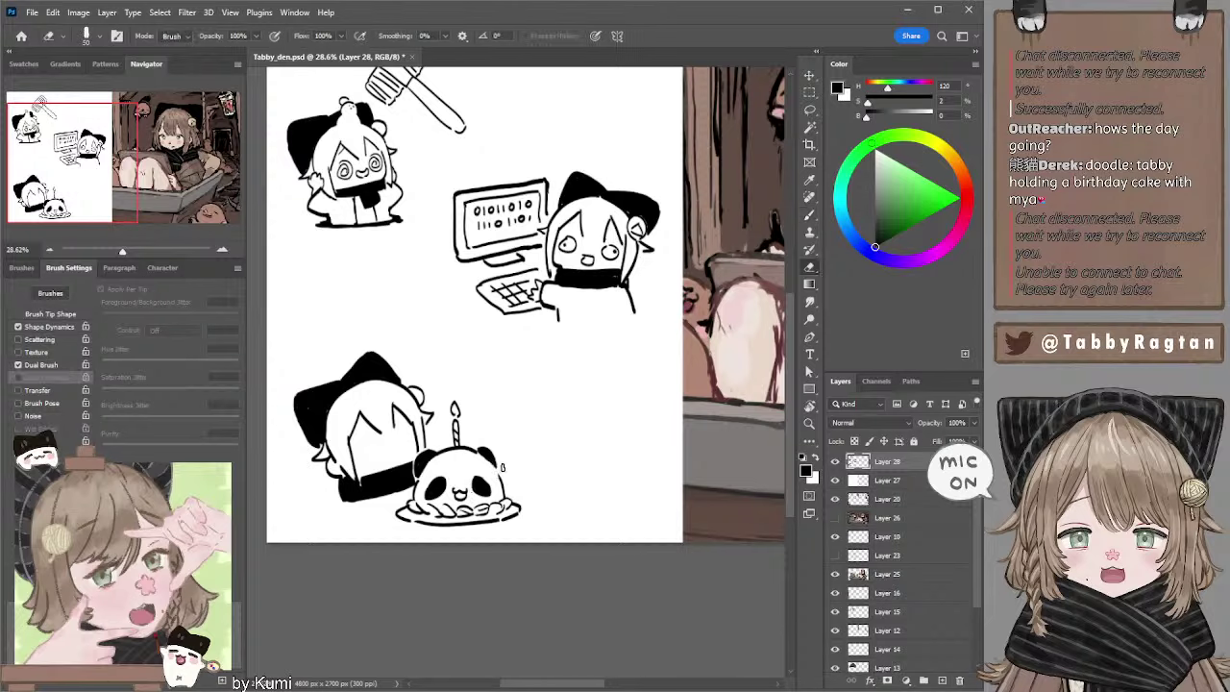
{"action": "key", "text": "b"}
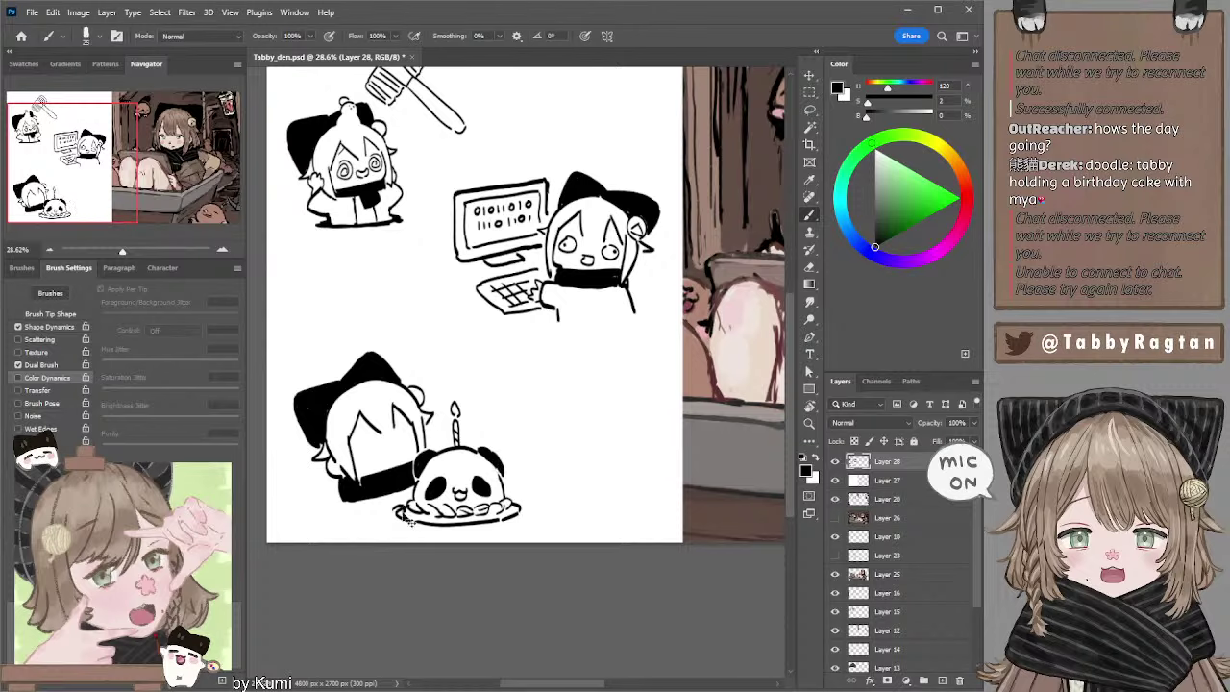
{"action": "key", "text": "e"}
{"action": "key", "text": "b"}
Join the figure's bottom to the cake plate and draw a small tongue at brush size 20.
{"action": "left_click_drag", "start_coordinate": [346, 501], "coordinate": [363, 528]}
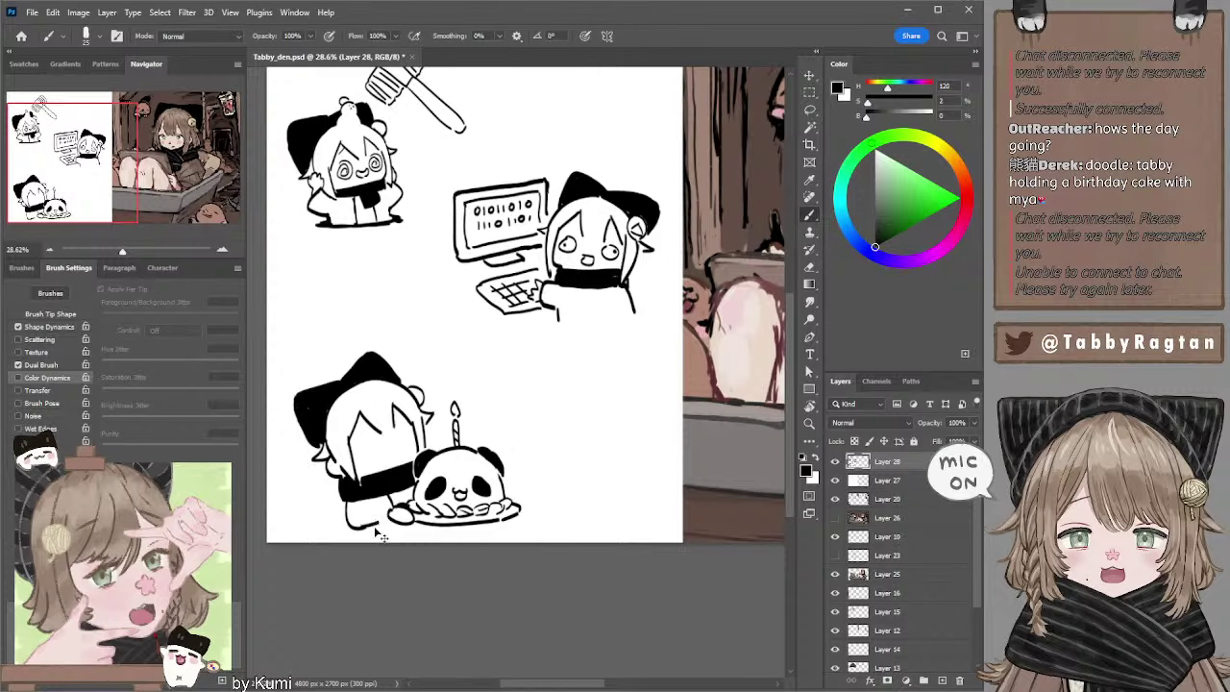
{"action": "left_click_drag", "start_coordinate": [361, 529], "coordinate": [388, 517]}
{"action": "key", "text": "ctrl+z"}
{"action": "key", "text": "e"}
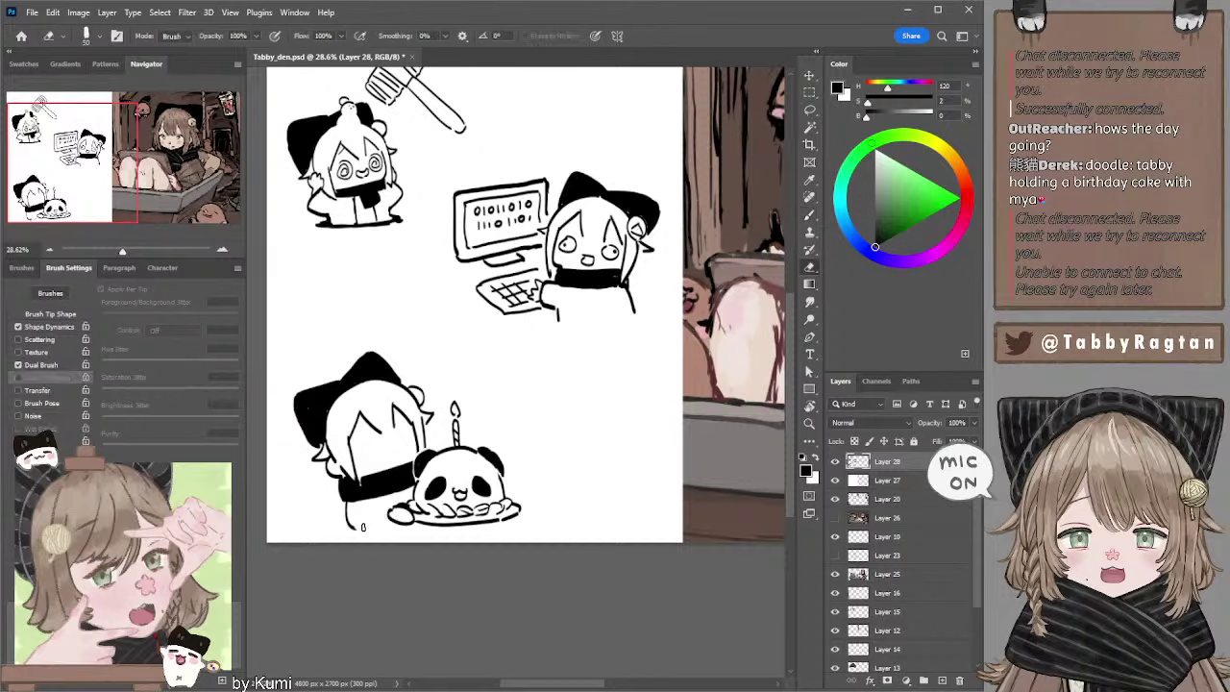
{"action": "key", "text": "b"}
{"action": "mouse_move", "coordinate": [350, 530]}
{"action": "left_mouse_down"}
{"action": "mouse_move", "coordinate": [394, 522]}
{"action": "mouse_move", "coordinate": [394, 507]}
{"action": "left_mouse_up"}
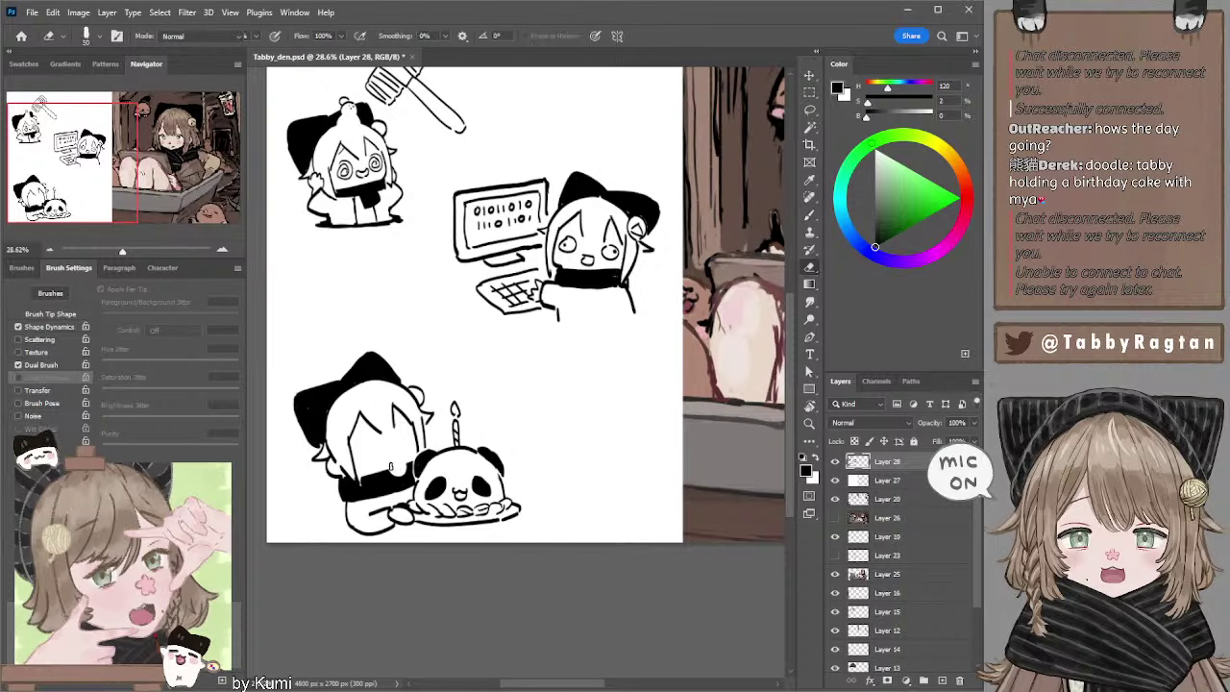
{"action": "key", "text": "bracketleft"}
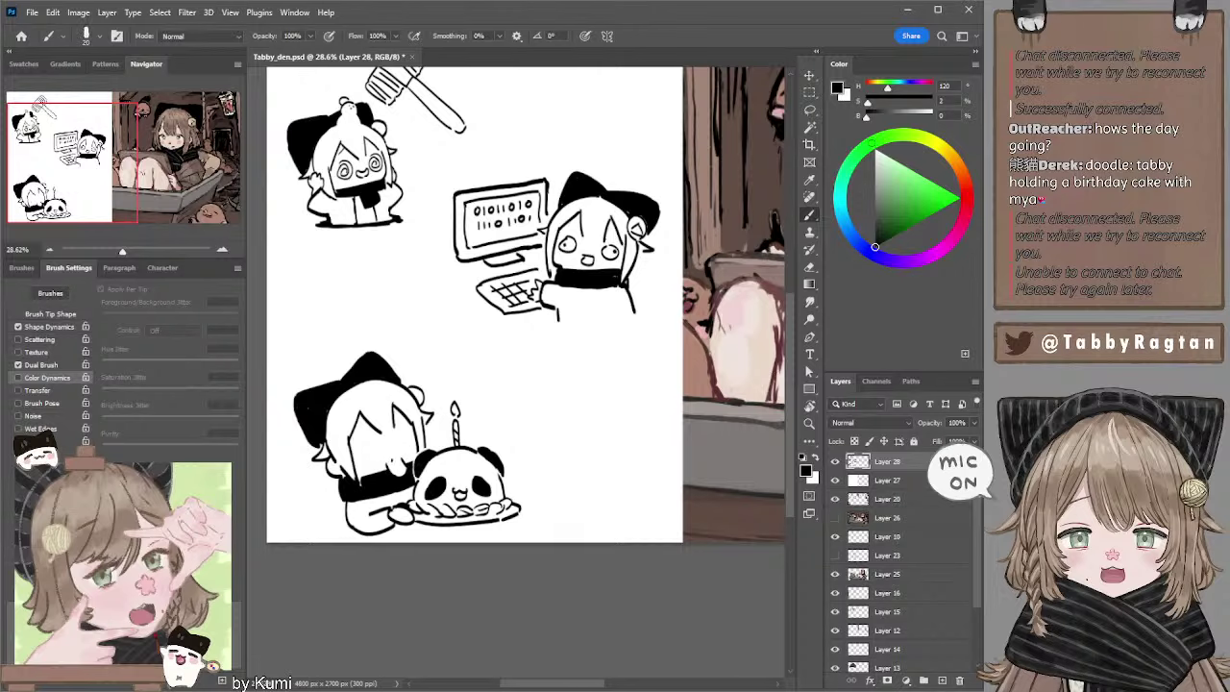
{"action": "left_click_drag", "start_coordinate": [383, 456], "coordinate": [398, 457]}
Lasso and delete the rough lines in the lower girl's face.
{"action": "key", "text": "l"}
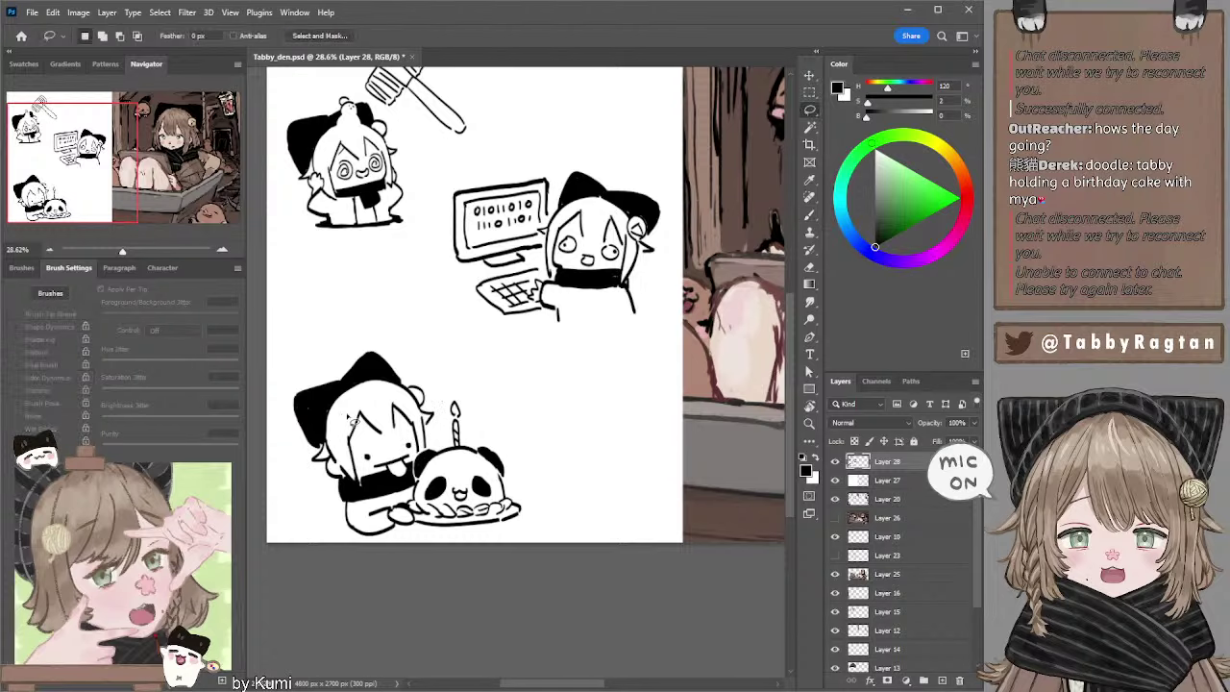
{"action": "mouse_move", "coordinate": [351, 404]}
{"action": "left_mouse_down"}
{"action": "mouse_move", "coordinate": [419, 424]}
{"action": "mouse_move", "coordinate": [373, 396]}
{"action": "left_mouse_up"}
{"action": "key", "text": "Delete"}
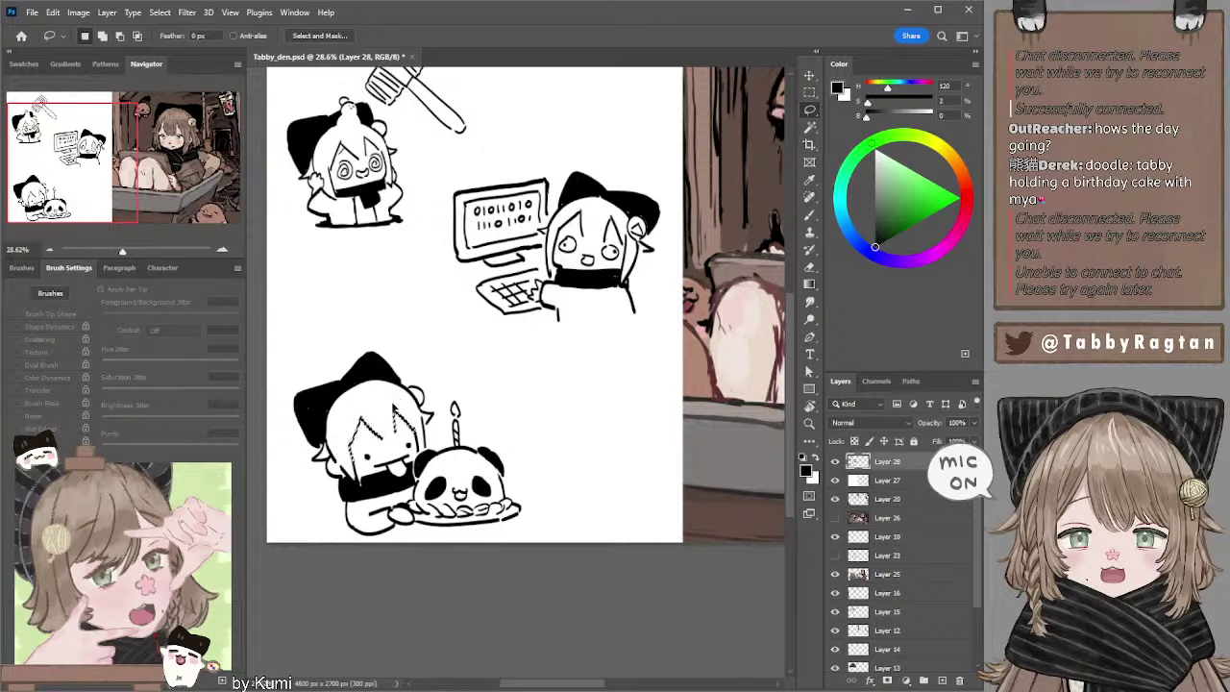
{"action": "key", "text": "ctrl+d"}
Add a short line beside the candle and paste in the pink-haired reference image.
{"action": "key", "text": "b"}
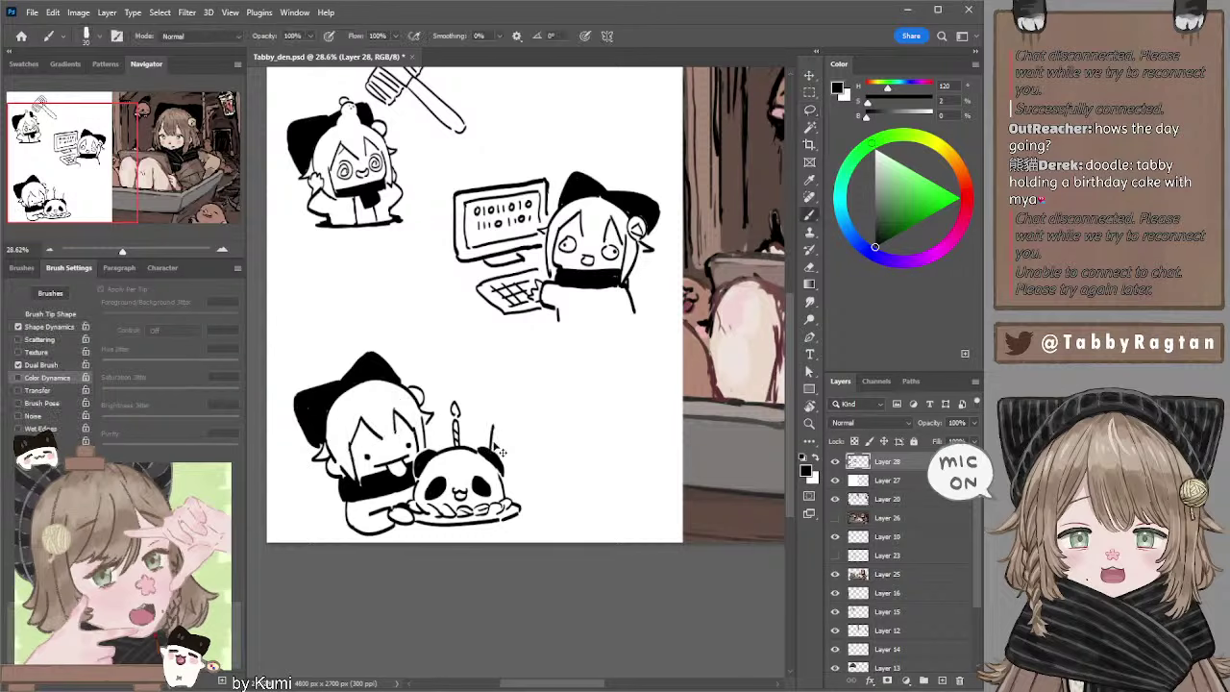
{"action": "left_click_drag", "start_coordinate": [496, 429], "coordinate": [492, 445]}
{"action": "key", "text": "ctrl+z"}
{"action": "key", "text": "ctrl+z"}
{"action": "key", "text": "ctrl+v"}
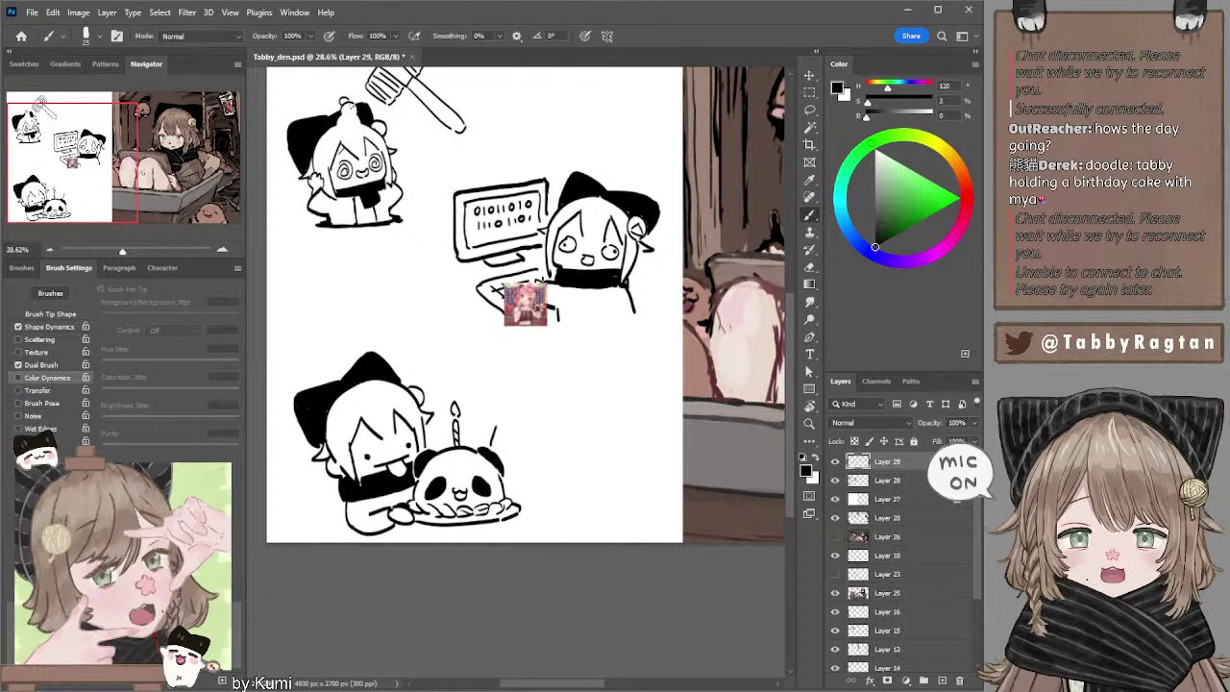
Scale the pink-haired reference to about 429% over the top-left, then reselect Layer 28.
{"action": "key", "text": "v"}
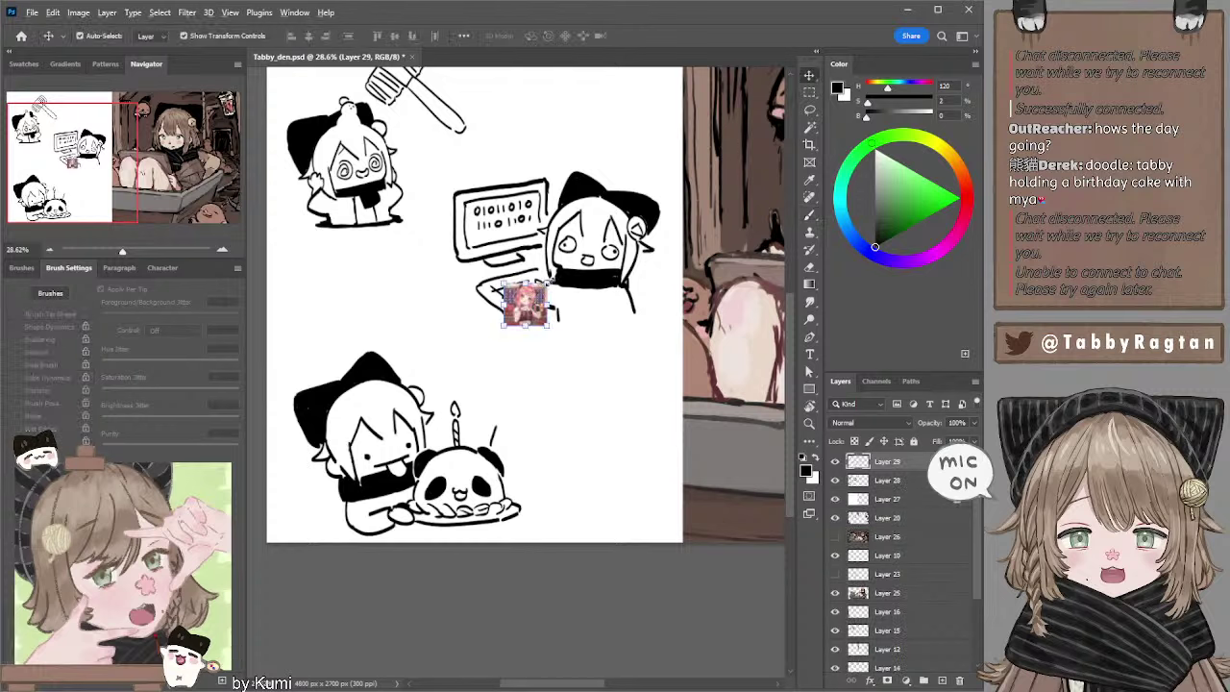
{"action": "left_click_drag", "start_coordinate": [548, 284], "coordinate": [622, 213]}
{"action": "left_click_drag", "start_coordinate": [538, 348], "coordinate": [405, 251]}
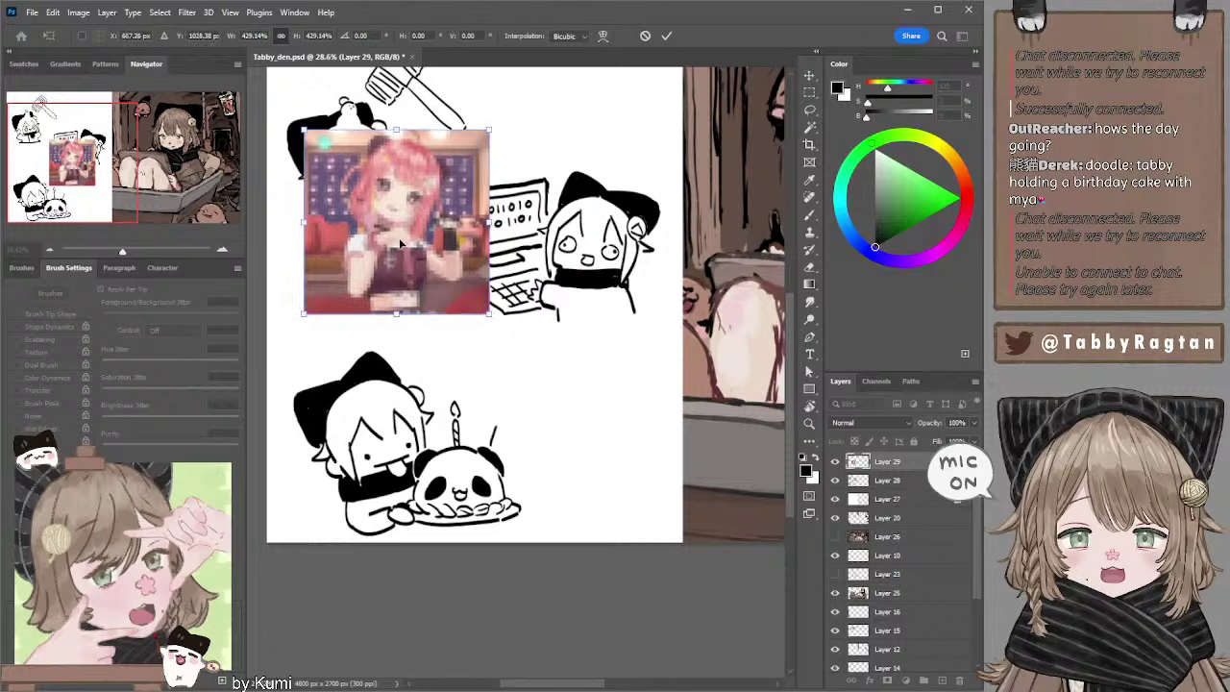
{"action": "key", "text": "Return"}
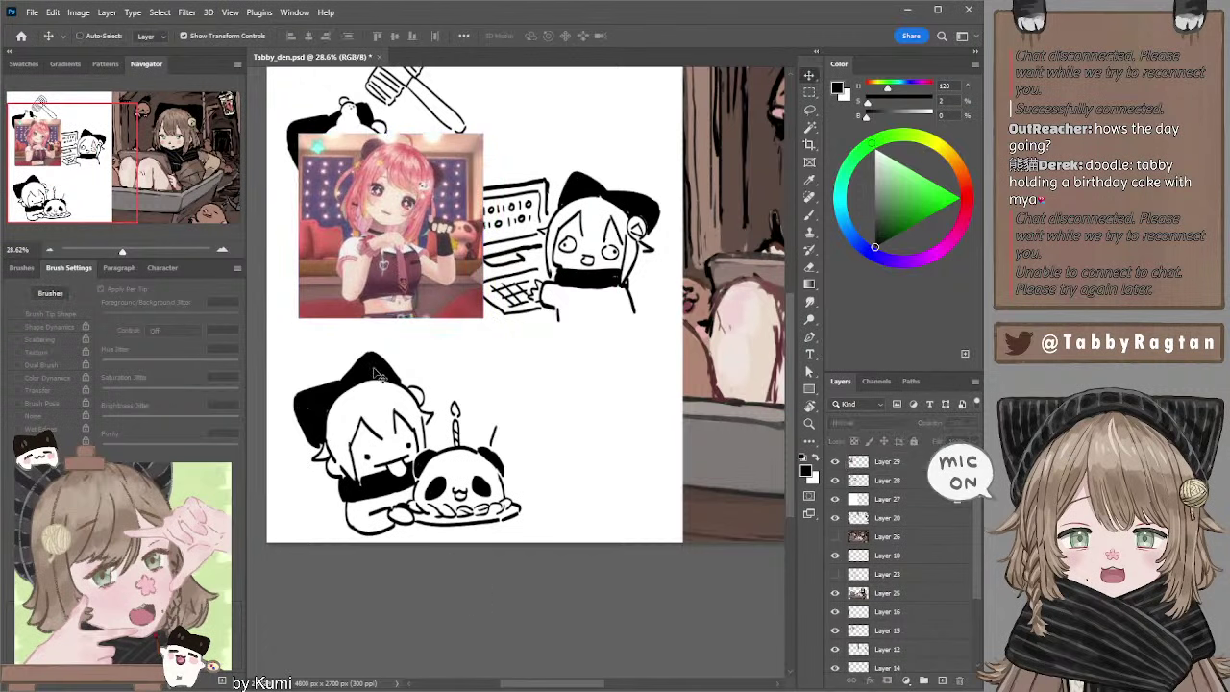
{"action": "left_click", "coordinate": [378, 373]}
Sketch the new girl's head arc above the panda cake, reworking its right side.
{"action": "key", "text": "b"}
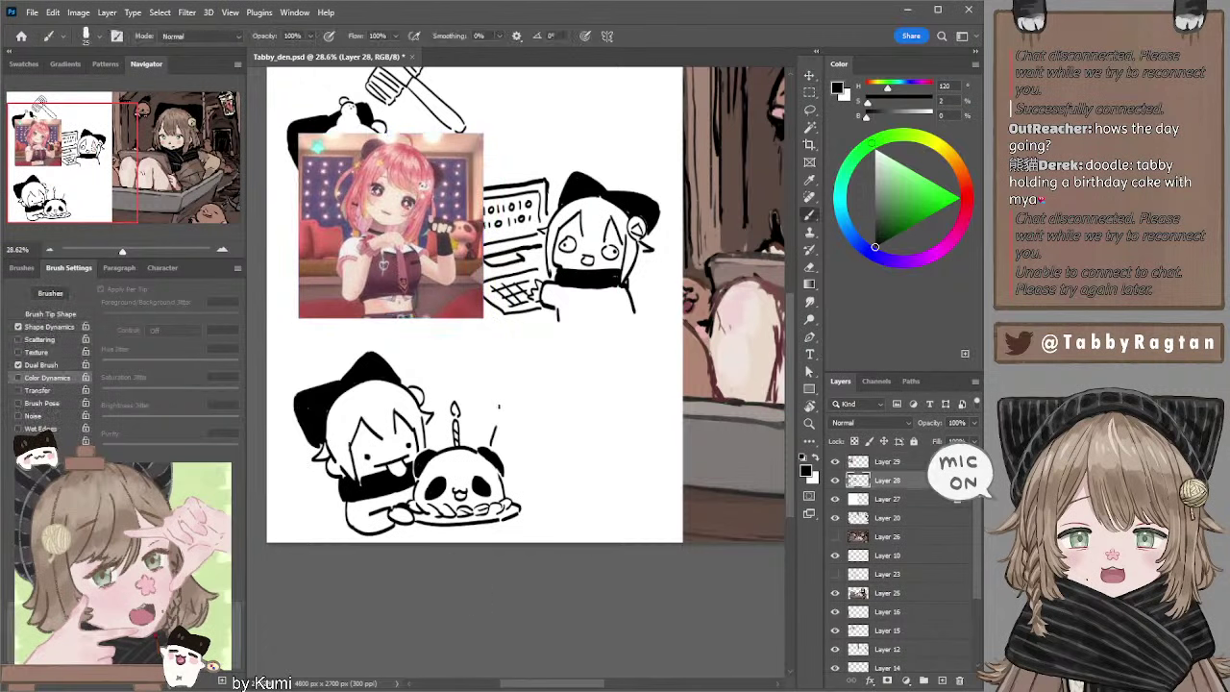
{"action": "mouse_move", "coordinate": [483, 411]}
{"action": "left_mouse_down"}
{"action": "mouse_move", "coordinate": [481, 444]}
{"action": "mouse_move", "coordinate": [494, 444]}
{"action": "mouse_move", "coordinate": [484, 441]}
{"action": "mouse_move", "coordinate": [555, 389]}
{"action": "mouse_move", "coordinate": [571, 484]}
{"action": "left_mouse_up"}
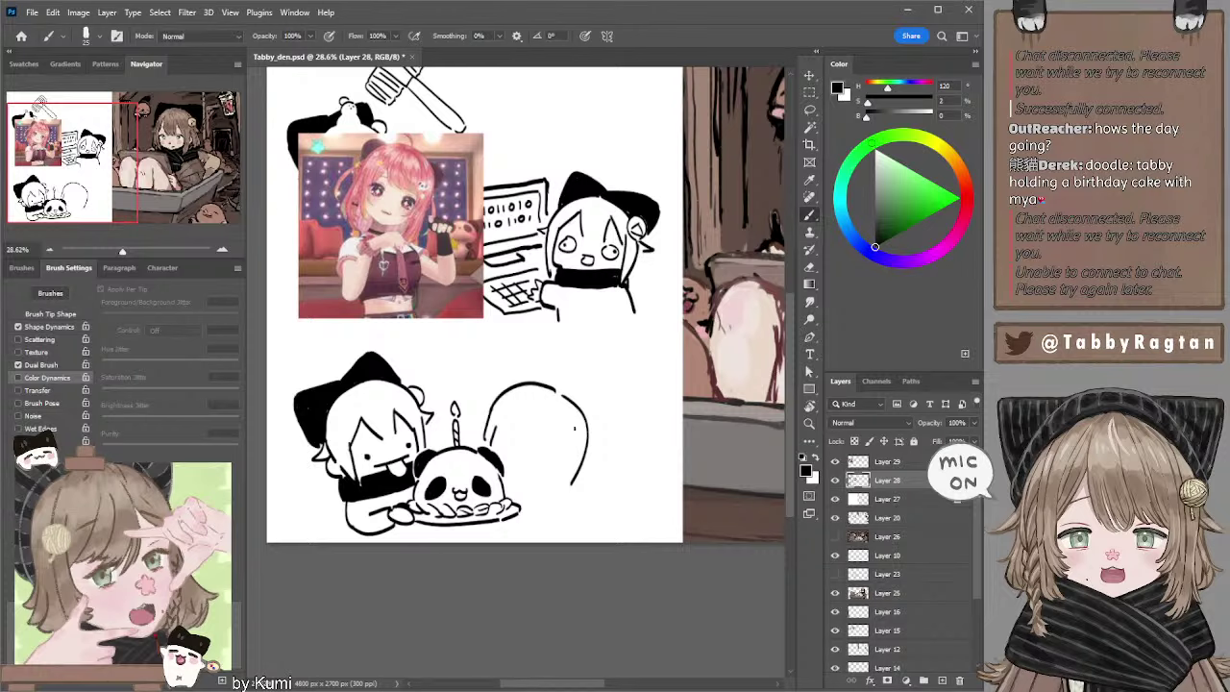
{"action": "key", "text": "ctrl+z"}
{"action": "key", "text": "ctrl+z"}
{"action": "key", "text": "e"}
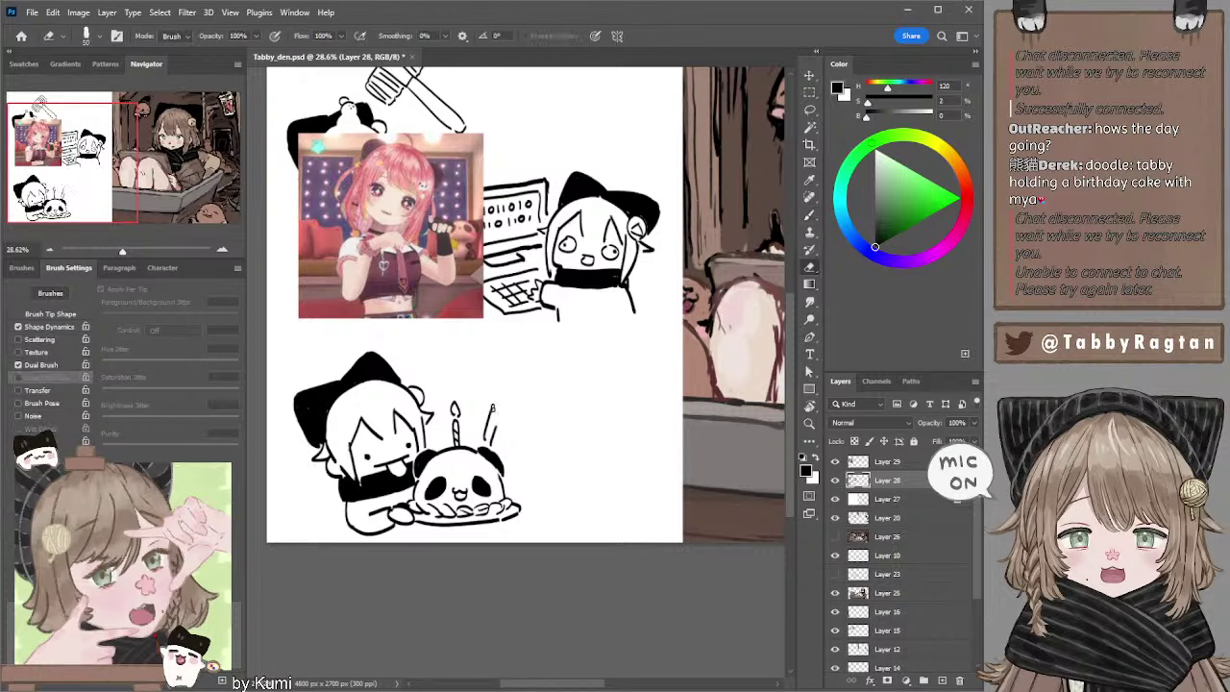
{"action": "key", "text": "b"}
{"action": "left_click_drag", "start_coordinate": [487, 440], "coordinate": [561, 382]}
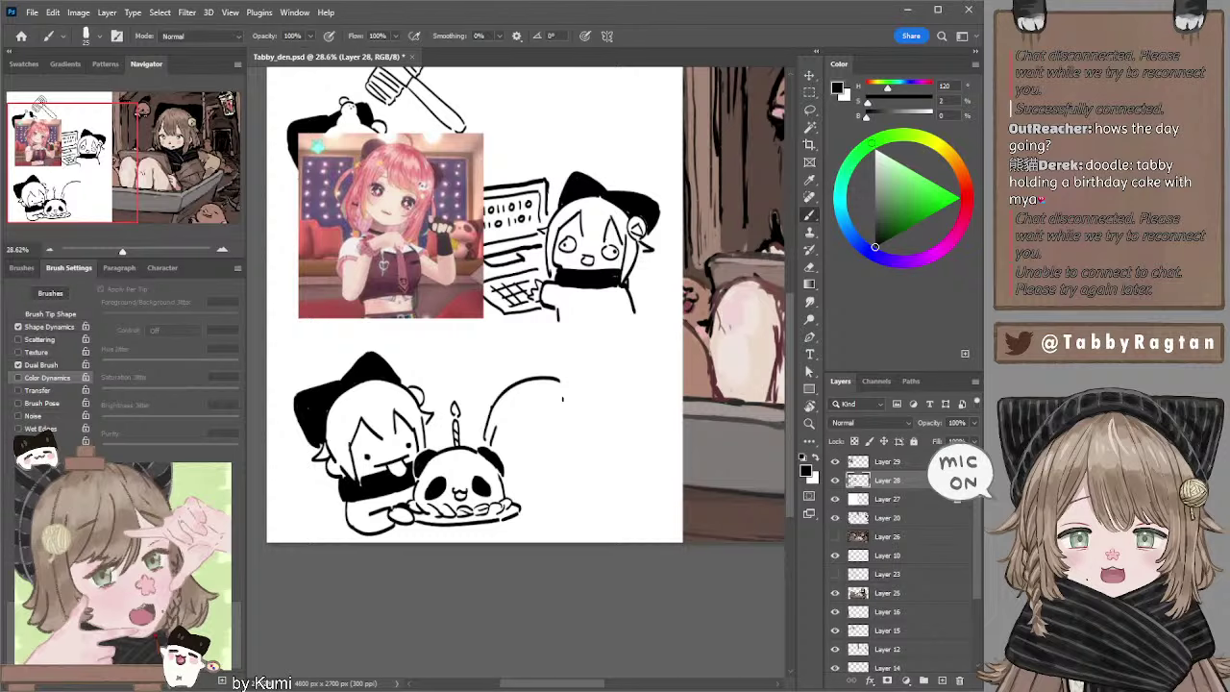
{"action": "key", "text": "ctrl+z"}
{"action": "mouse_move", "coordinate": [493, 408]}
{"action": "left_mouse_down"}
{"action": "mouse_move", "coordinate": [557, 386]}
{"action": "mouse_move", "coordinate": [572, 471]}
{"action": "left_mouse_up"}
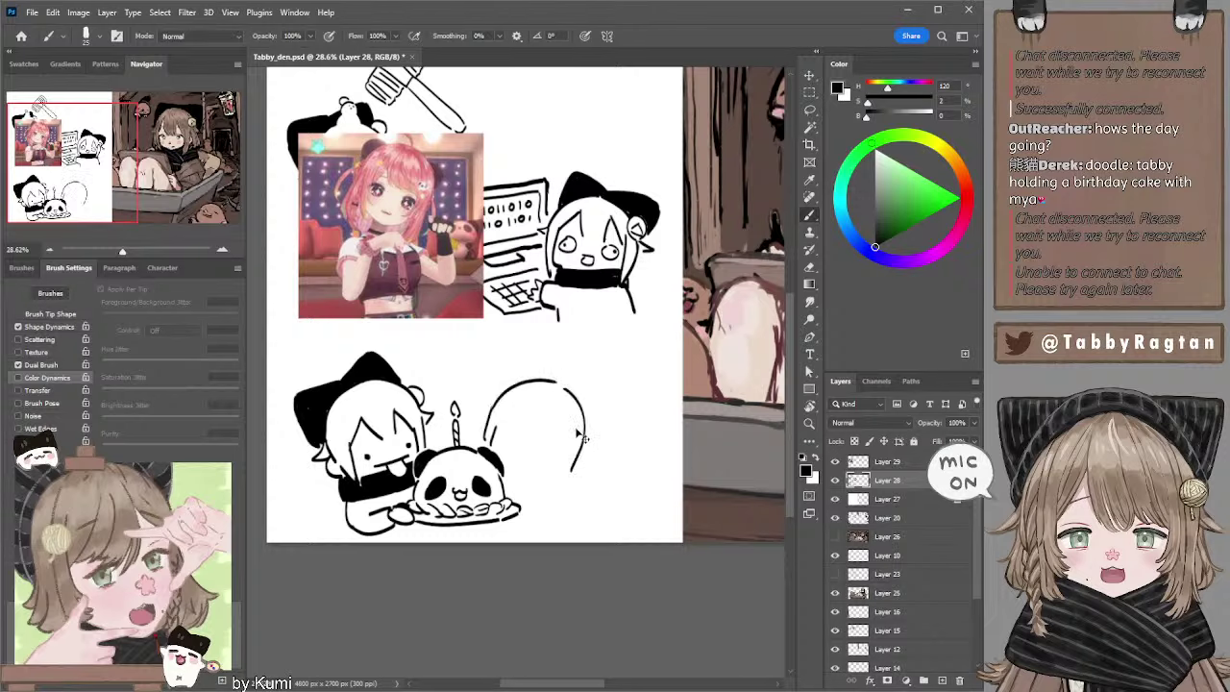
{"action": "key", "text": "ctrl+z"}
{"action": "left_click_drag", "start_coordinate": [560, 386], "coordinate": [572, 471]}
{"action": "key", "text": "ctrl+z"}
{"action": "left_click_drag", "start_coordinate": [561, 386], "coordinate": [566, 469]}
{"action": "key", "text": "ctrl+z"}
Draw the hair strands and the hooked right side of her hair.
{"action": "mouse_move", "coordinate": [529, 399]}
{"action": "left_mouse_down"}
{"action": "mouse_move", "coordinate": [531, 434]}
{"action": "mouse_move", "coordinate": [558, 455]}
{"action": "left_mouse_up"}
{"action": "key", "text": "ctrl+z"}
{"action": "key", "text": "ctrl+z"}
{"action": "key", "text": "ctrl+z"}
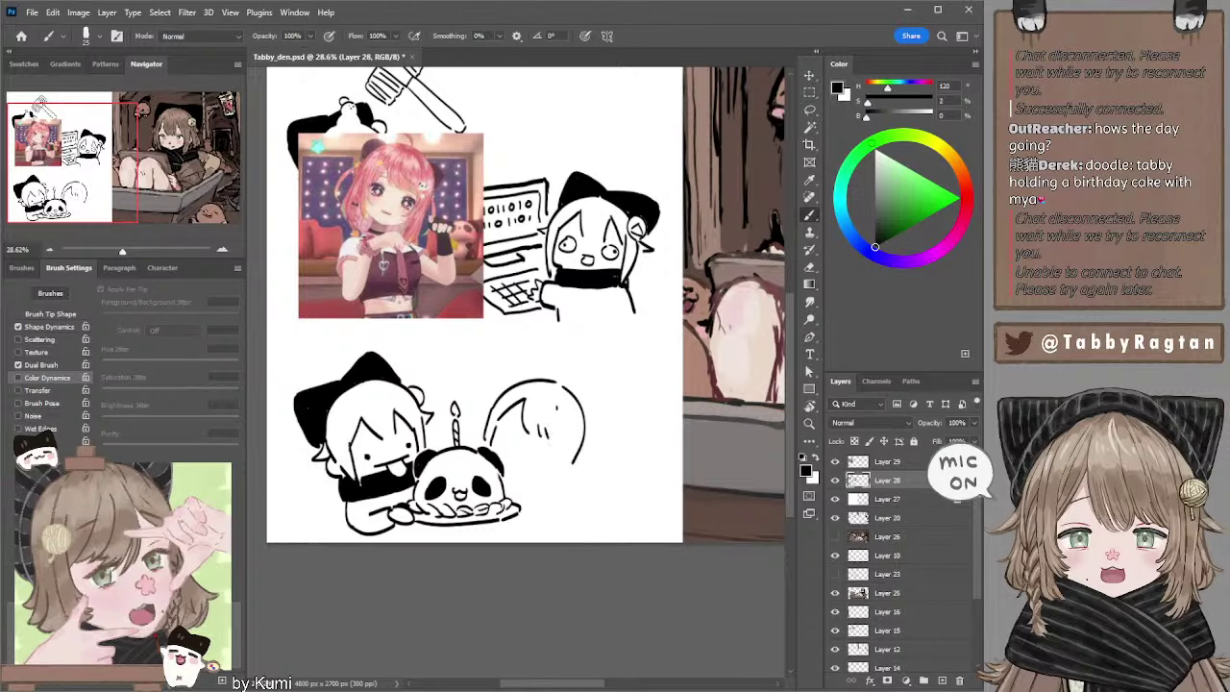
{"action": "key", "text": "ctrl+z"}
{"action": "left_click_drag", "start_coordinate": [579, 407], "coordinate": [559, 480]}
{"action": "key", "text": "ctrl+z"}
{"action": "key", "text": "ctrl+z"}
{"action": "mouse_move", "coordinate": [582, 394]}
{"action": "left_mouse_down"}
{"action": "mouse_move", "coordinate": [569, 475]}
{"action": "mouse_move", "coordinate": [579, 490]}
{"action": "left_mouse_up"}
{"action": "key", "text": "ctrl+z"}
{"action": "key", "text": "ctrl+z"}
{"action": "left_click_drag", "start_coordinate": [587, 424], "coordinate": [592, 494]}
{"action": "key", "text": "ctrl+z"}
{"action": "key", "text": "ctrl+z"}
{"action": "left_click_drag", "start_coordinate": [588, 446], "coordinate": [582, 476]}
{"action": "left_click_drag", "start_coordinate": [488, 411], "coordinate": [477, 440]}
{"action": "key", "text": "ctrl+z"}
{"action": "key", "text": "ctrl+z"}
{"action": "mouse_move", "coordinate": [577, 396]}
{"action": "left_mouse_down"}
{"action": "mouse_move", "coordinate": [594, 435]}
{"action": "mouse_move", "coordinate": [586, 490]}
{"action": "mouse_move", "coordinate": [575, 491]}
{"action": "left_mouse_up"}
{"action": "key", "text": "ctrl+z"}
{"action": "key", "text": "ctrl+z"}
{"action": "key", "text": "ctrl+z"}
{"action": "key", "text": "ctrl+z"}
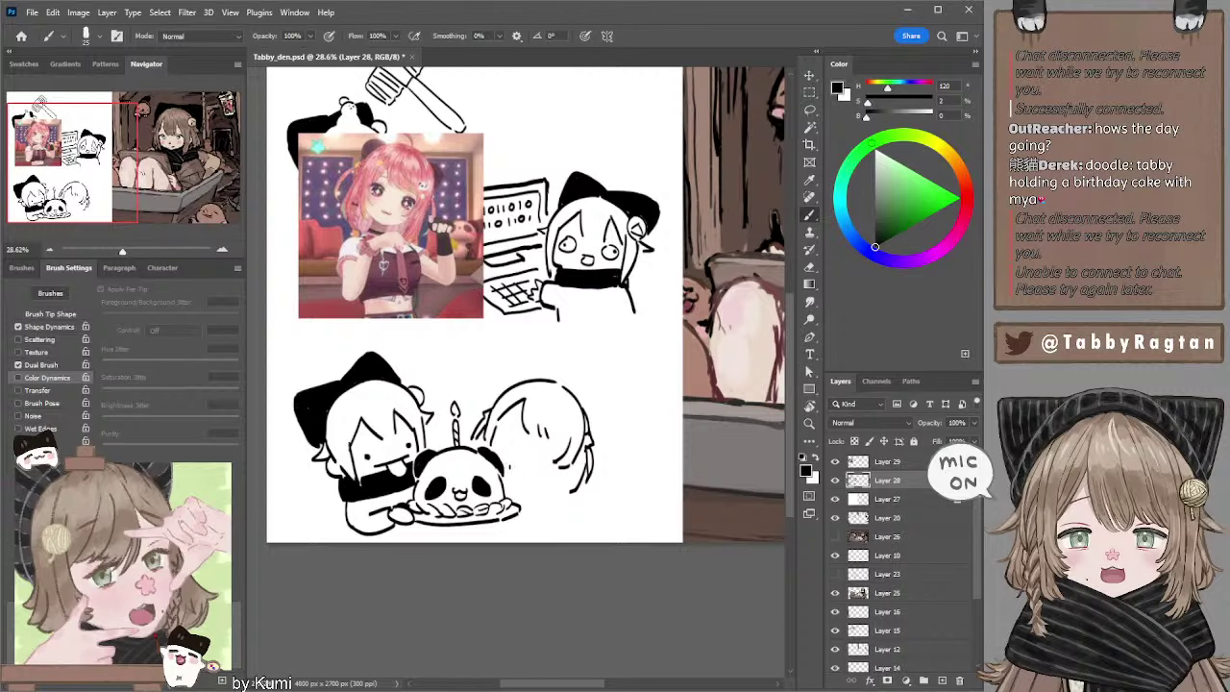
Add a line under the hair, a black top-left hair bun, and an eye curve.
{"action": "key", "text": "ctrl+z"}
{"action": "left_click_drag", "start_coordinate": [505, 469], "coordinate": [534, 474]}
{"action": "key", "text": "ctrl+z"}
{"action": "mouse_move", "coordinate": [583, 397]}
{"action": "left_mouse_down"}
{"action": "mouse_move", "coordinate": [592, 430]}
{"action": "mouse_move", "coordinate": [580, 402]}
{"action": "left_mouse_up"}
{"action": "mouse_move", "coordinate": [509, 386]}
{"action": "left_mouse_down"}
{"action": "mouse_move", "coordinate": [492, 404]}
{"action": "mouse_move", "coordinate": [513, 384]}
{"action": "left_mouse_up"}
{"action": "key", "text": "bracketleft"}
{"action": "key", "text": "ctrl+z"}
{"action": "mouse_move", "coordinate": [515, 430]}
{"action": "left_mouse_down"}
{"action": "mouse_move", "coordinate": [498, 438]}
{"action": "mouse_move", "coordinate": [504, 449]}
{"action": "mouse_move", "coordinate": [557, 456]}
{"action": "mouse_move", "coordinate": [511, 453]}
{"action": "left_mouse_up"}
{"action": "key", "text": "ctrl+z"}
{"action": "key", "text": "bracketright"}
{"action": "key", "text": "ctrl+z"}
{"action": "key", "text": "ctrl+z"}
{"action": "key", "text": "ctrl+z"}
{"action": "key", "text": "ctrl+z"}
Dot blush onto her cheek with a size-10 brush.
{"action": "key", "text": "e"}
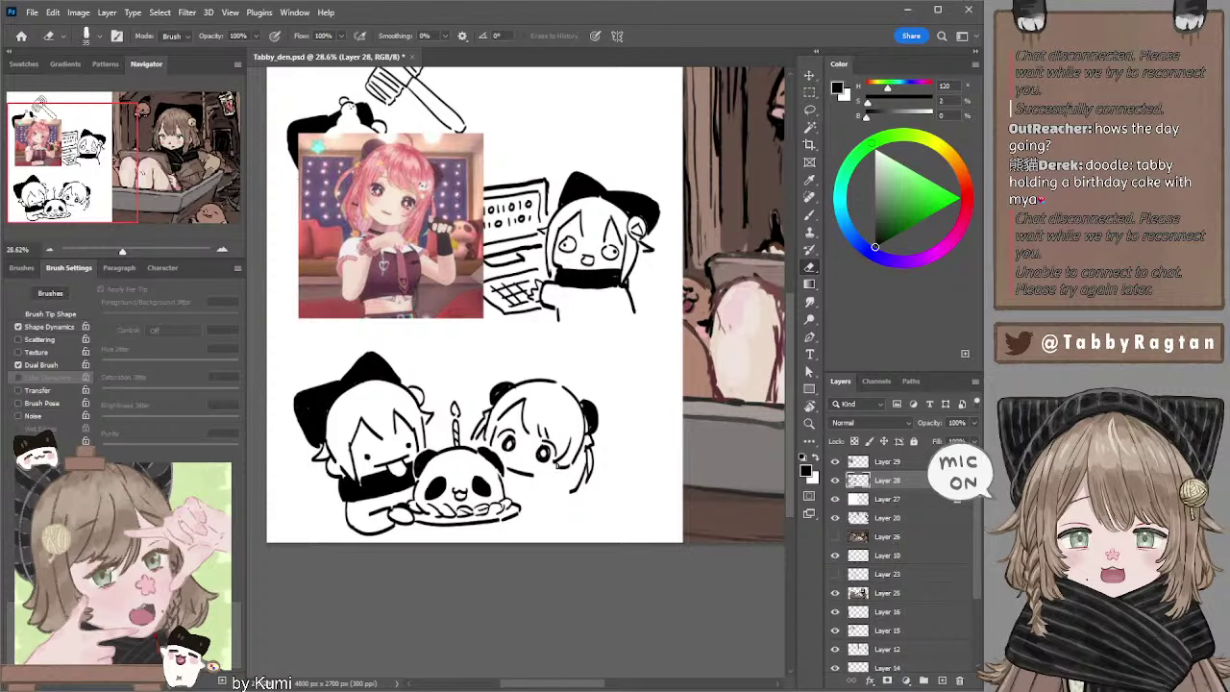
{"action": "key", "text": "b"}
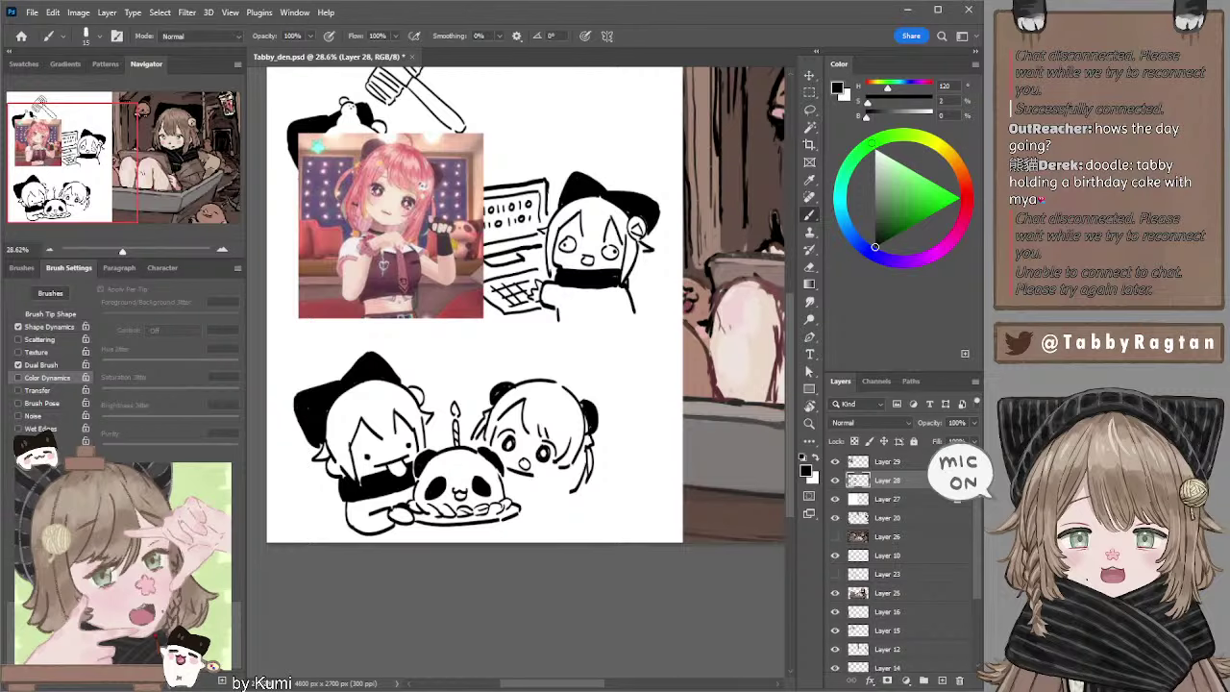
{"action": "left_click_drag", "start_coordinate": [529, 471], "coordinate": [524, 463]}
{"action": "key", "text": "ctrl+z"}
{"action": "key", "text": "bracketleft"}
{"action": "left_click", "coordinate": [505, 458]}
{"action": "left_click", "coordinate": [512, 459]}
Add right-side hair strands, an ear stroke, and a curved ahoge at brush size 15.
{"action": "mouse_move", "coordinate": [588, 449]}
{"action": "left_mouse_down"}
{"action": "mouse_move", "coordinate": [577, 485]}
{"action": "mouse_move", "coordinate": [552, 476]}
{"action": "left_mouse_up"}
{"action": "left_click_drag", "start_coordinate": [562, 477], "coordinate": [574, 494]}
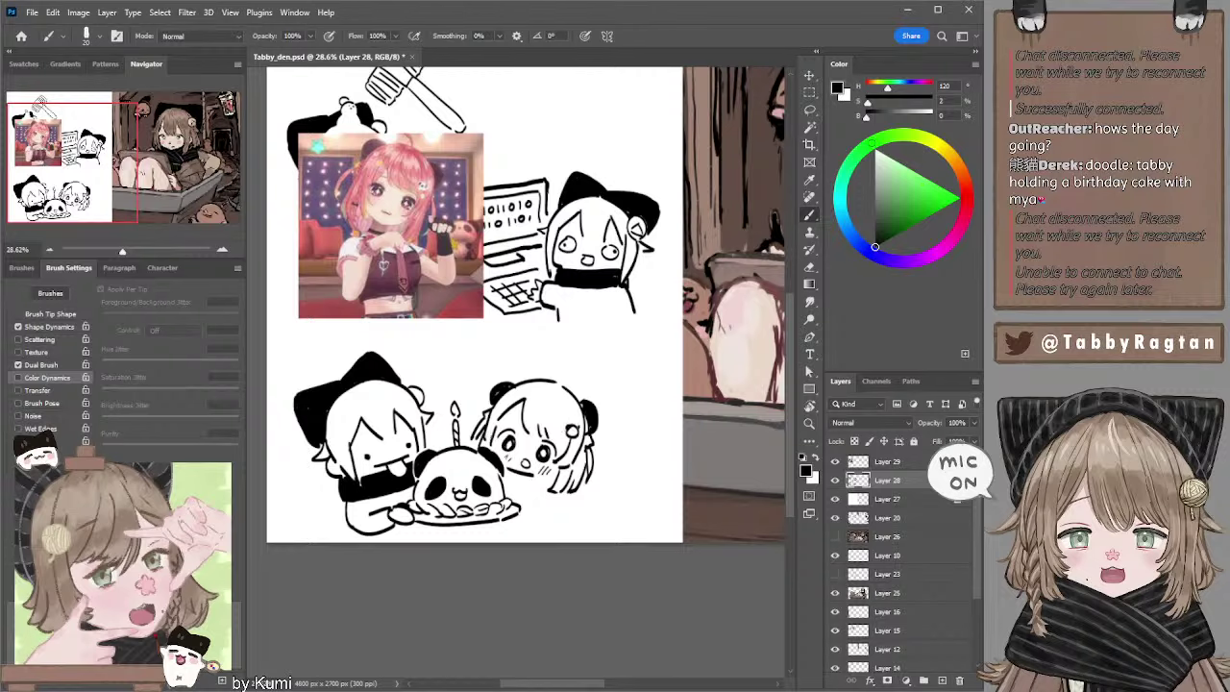
{"action": "left_click_drag", "start_coordinate": [555, 435], "coordinate": [571, 431]}
{"action": "key", "text": "bracketleft"}
{"action": "mouse_move", "coordinate": [549, 361]}
{"action": "left_mouse_down"}
{"action": "mouse_move", "coordinate": [571, 392]}
{"action": "mouse_move", "coordinate": [557, 370]}
{"action": "mouse_move", "coordinate": [563, 384]}
{"action": "left_mouse_up"}
{"action": "key", "text": "ctrl+z"}
{"action": "key", "text": "ctrl+z"}
{"action": "key", "text": "ctrl+z"}
Erase stray marks on the girl's bangs and hatch blush strokes on her cheek.
{"action": "left_click_drag", "start_coordinate": [398, 594], "coordinate": [405, 598]}
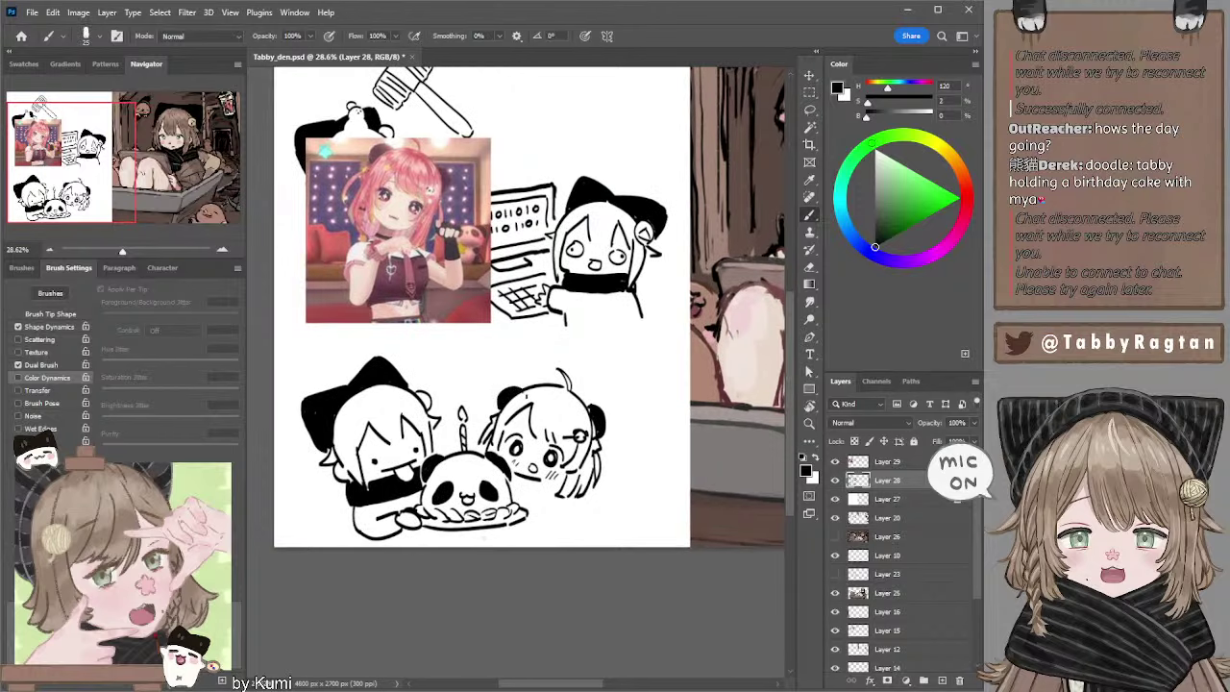
{"action": "key", "text": "e"}
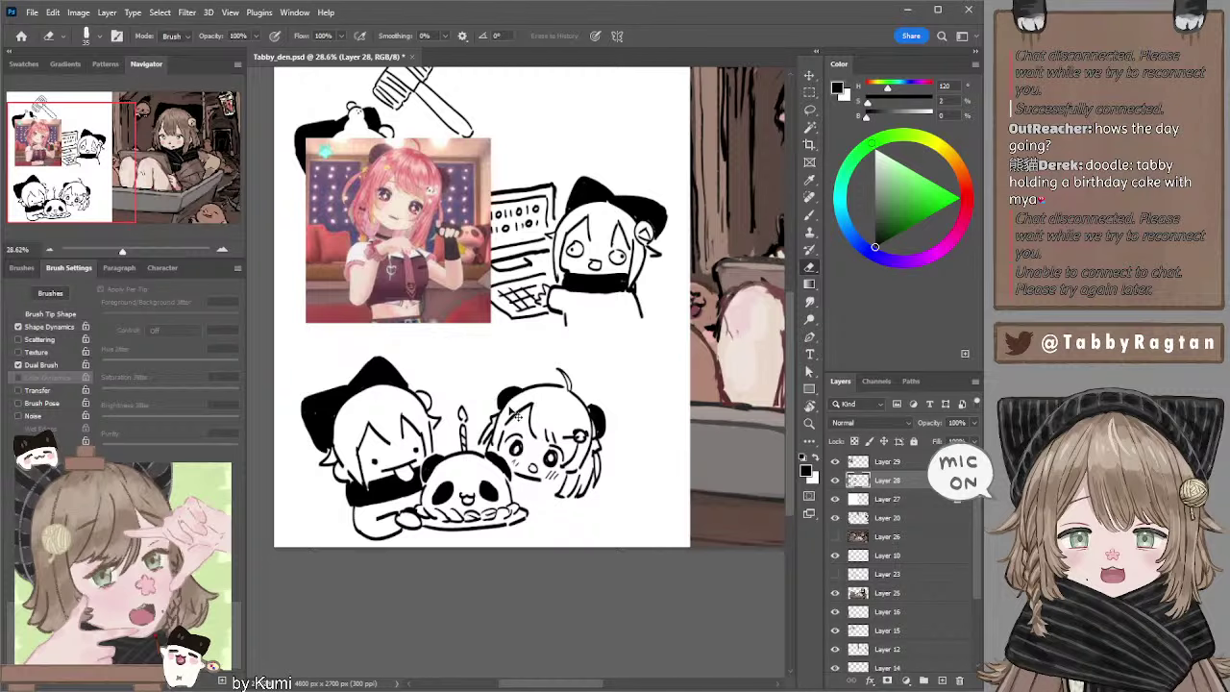
{"action": "left_click_drag", "start_coordinate": [515, 413], "coordinate": [529, 393]}
{"action": "key", "text": "b"}
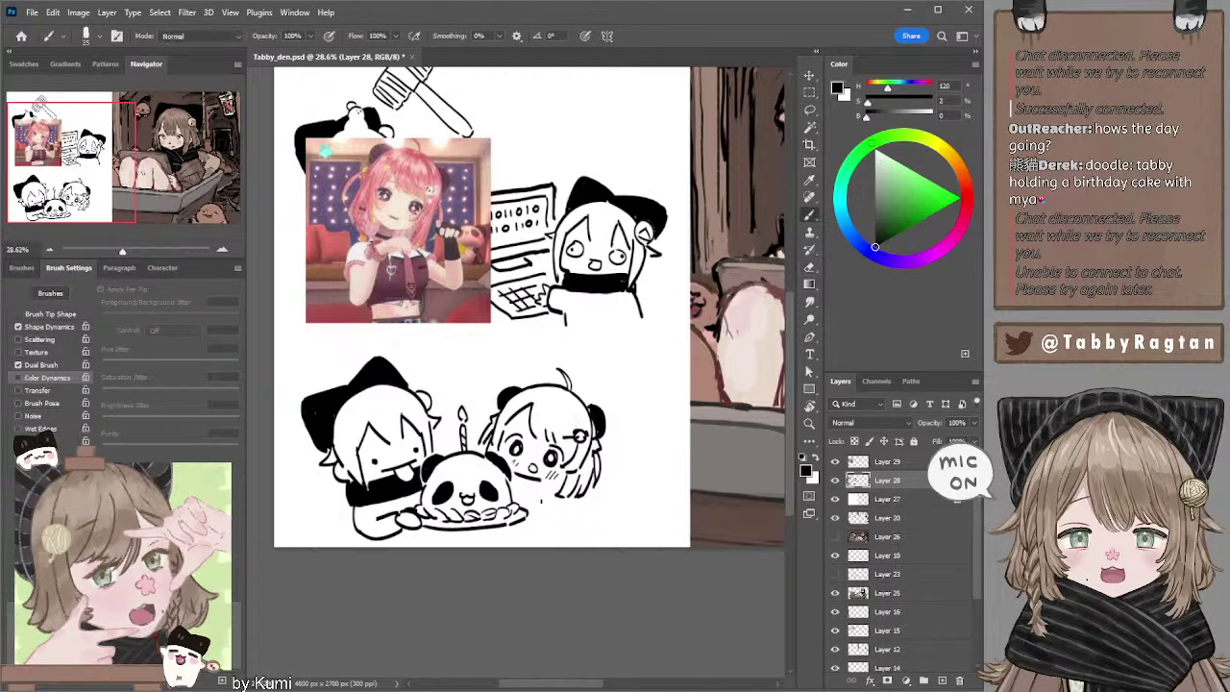
{"action": "mouse_move", "coordinate": [538, 478]}
{"action": "left_mouse_down"}
{"action": "mouse_move", "coordinate": [549, 488]}
{"action": "mouse_move", "coordinate": [557, 478]}
{"action": "left_mouse_up"}
{"action": "key", "text": "e"}
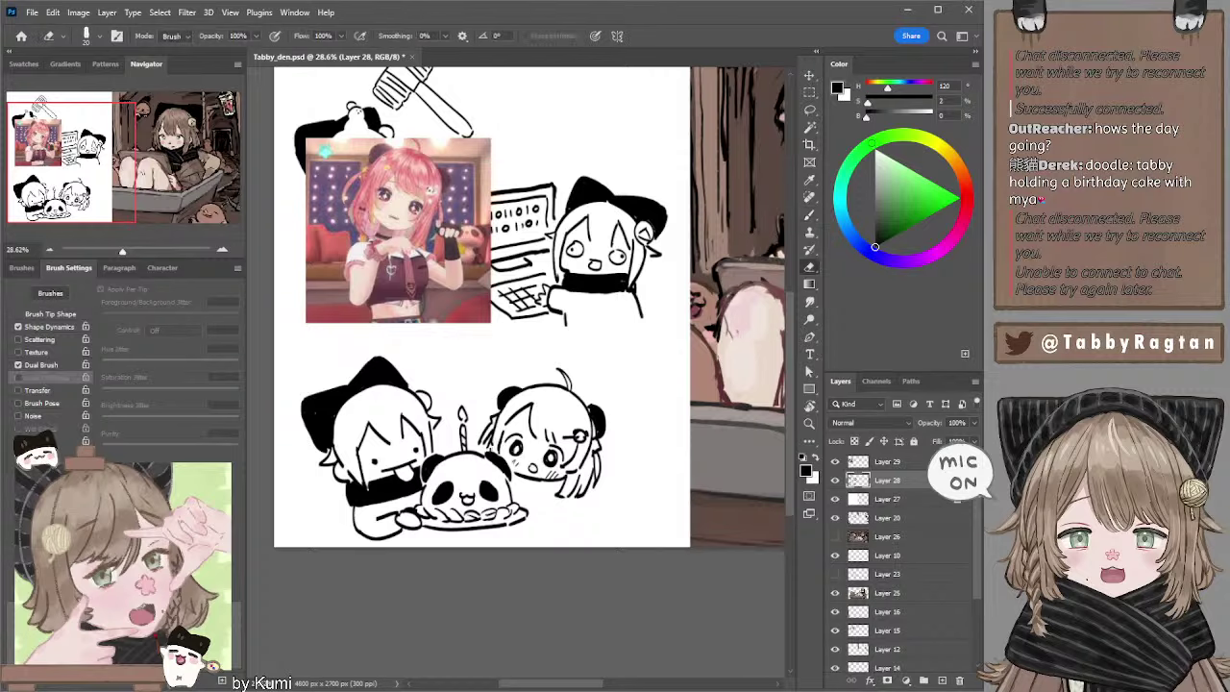
{"action": "key", "text": "b"}
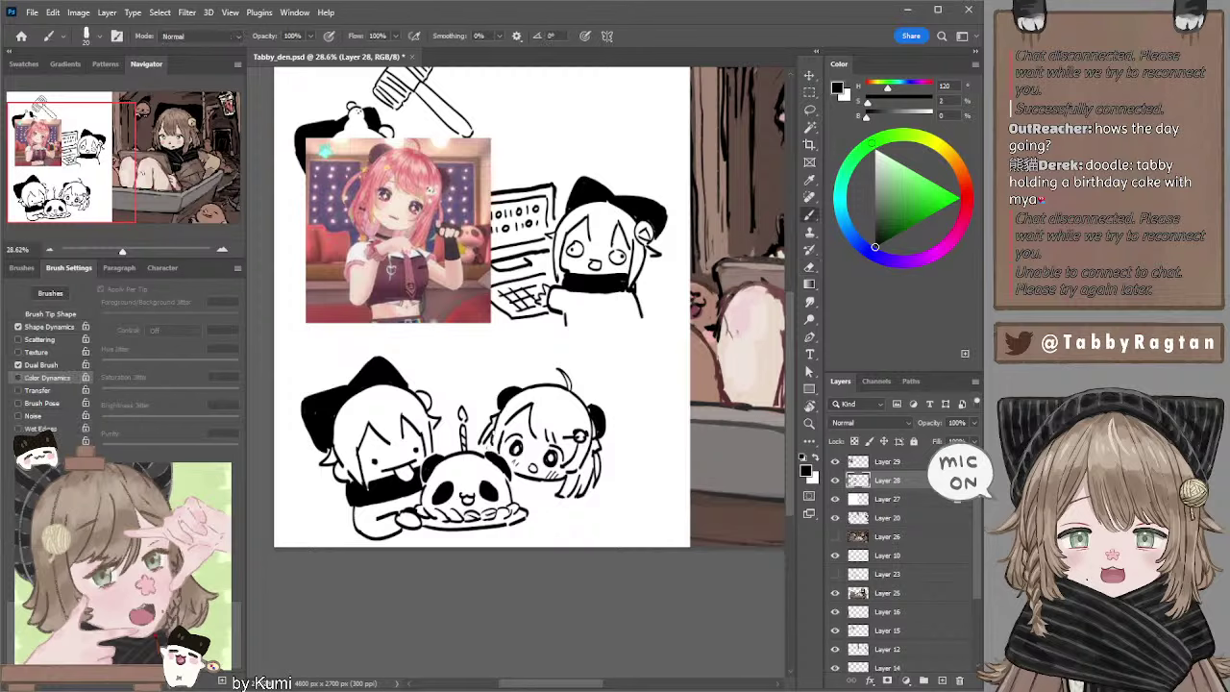
{"action": "key", "text": "e"}
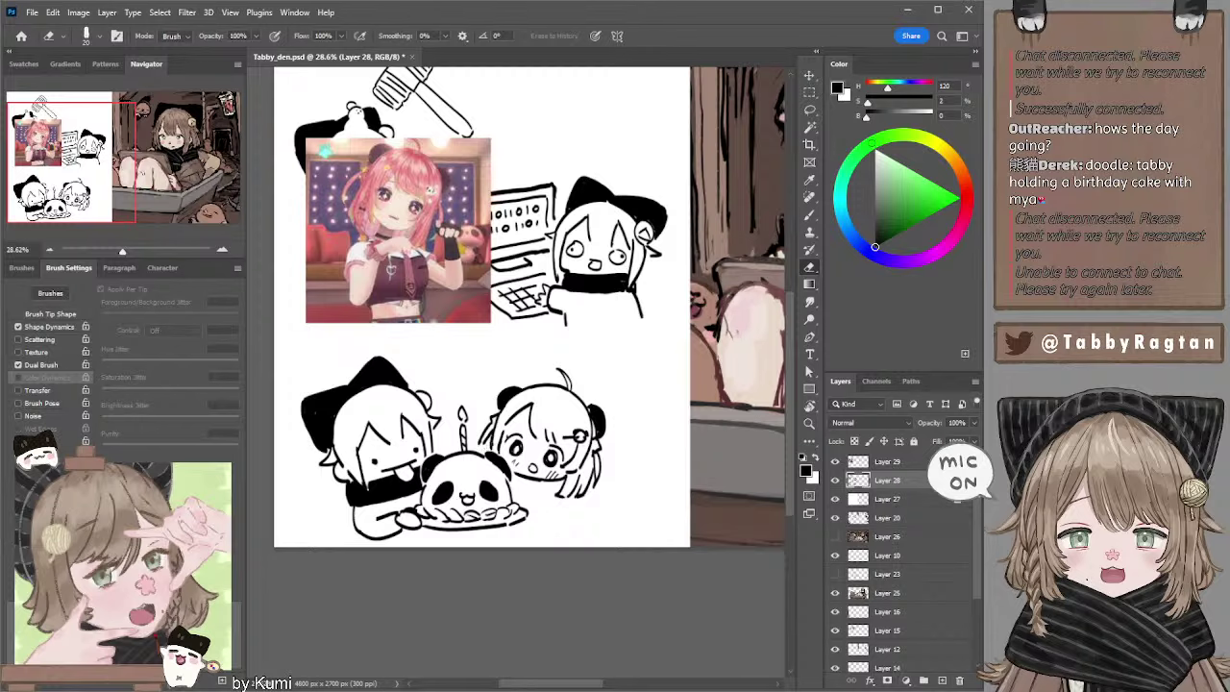
{"action": "key", "text": "b"}
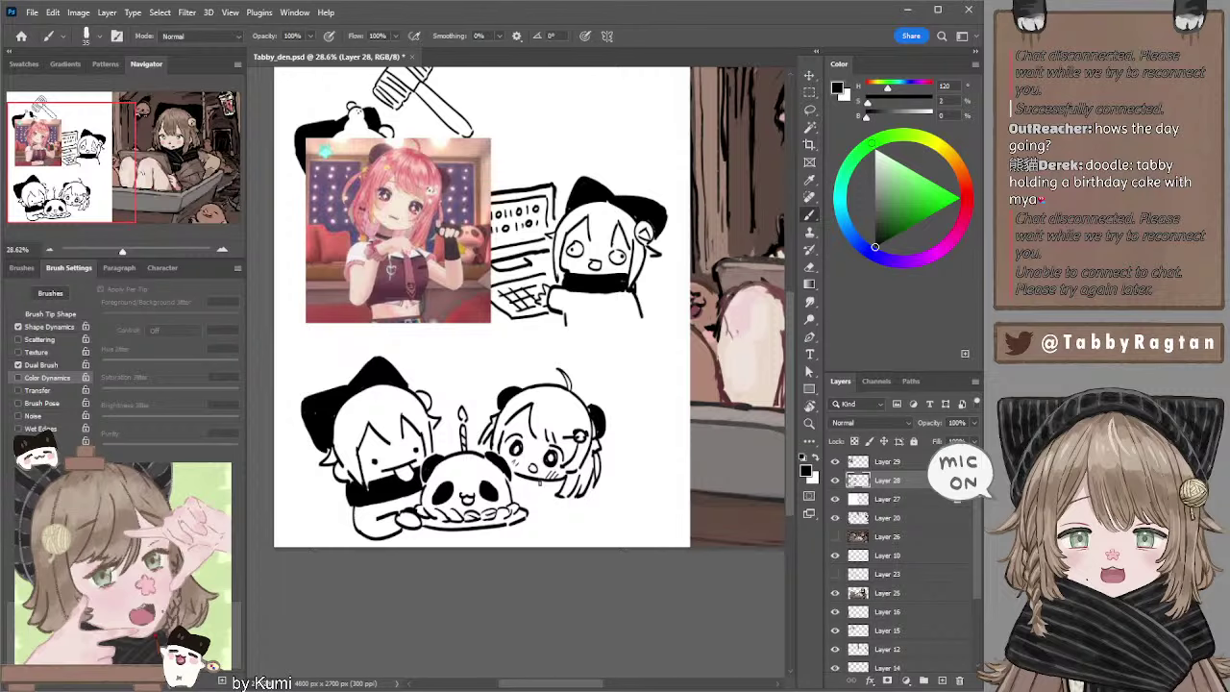
Shade the panda cake's right edge near her arm with a size-20 brush.
{"action": "key", "text": "bracketleft"}
{"action": "mouse_move", "coordinate": [516, 489]}
{"action": "left_mouse_down"}
{"action": "mouse_move", "coordinate": [536, 507]}
{"action": "mouse_move", "coordinate": [554, 496]}
{"action": "left_mouse_up"}
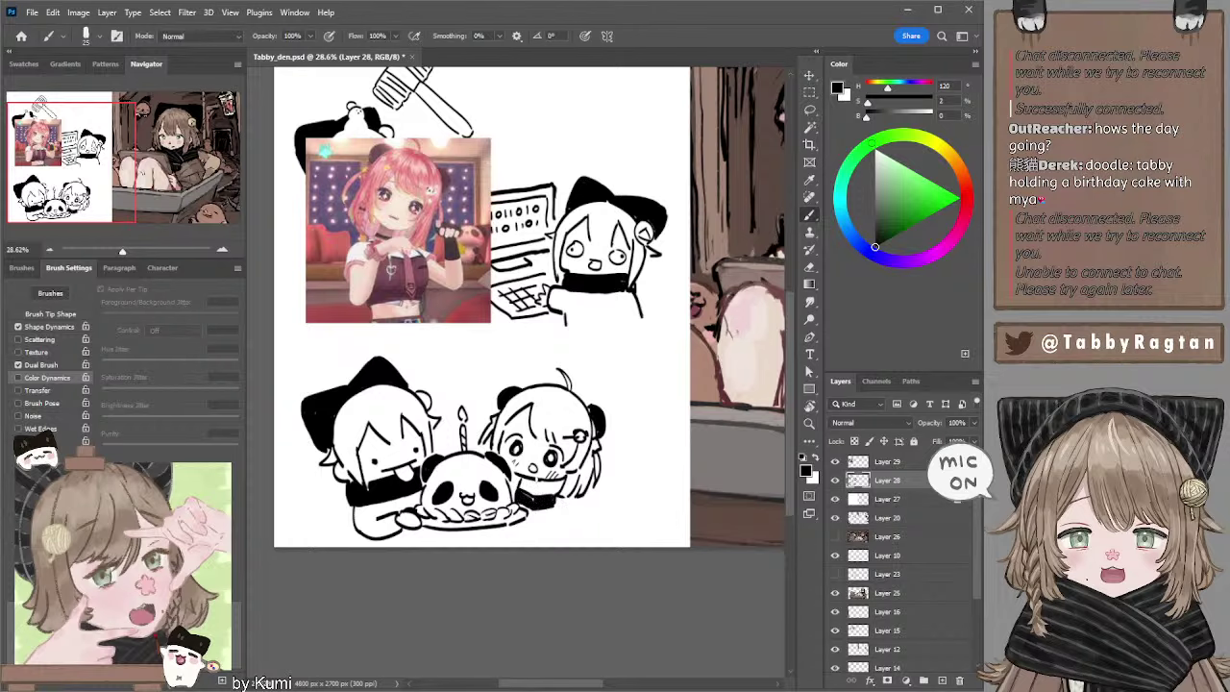
{"action": "key", "text": "bracketleft"}
{"action": "key", "text": "bracketleft"}
{"action": "key", "text": "bracketleft"}
{"action": "key", "text": "e"}
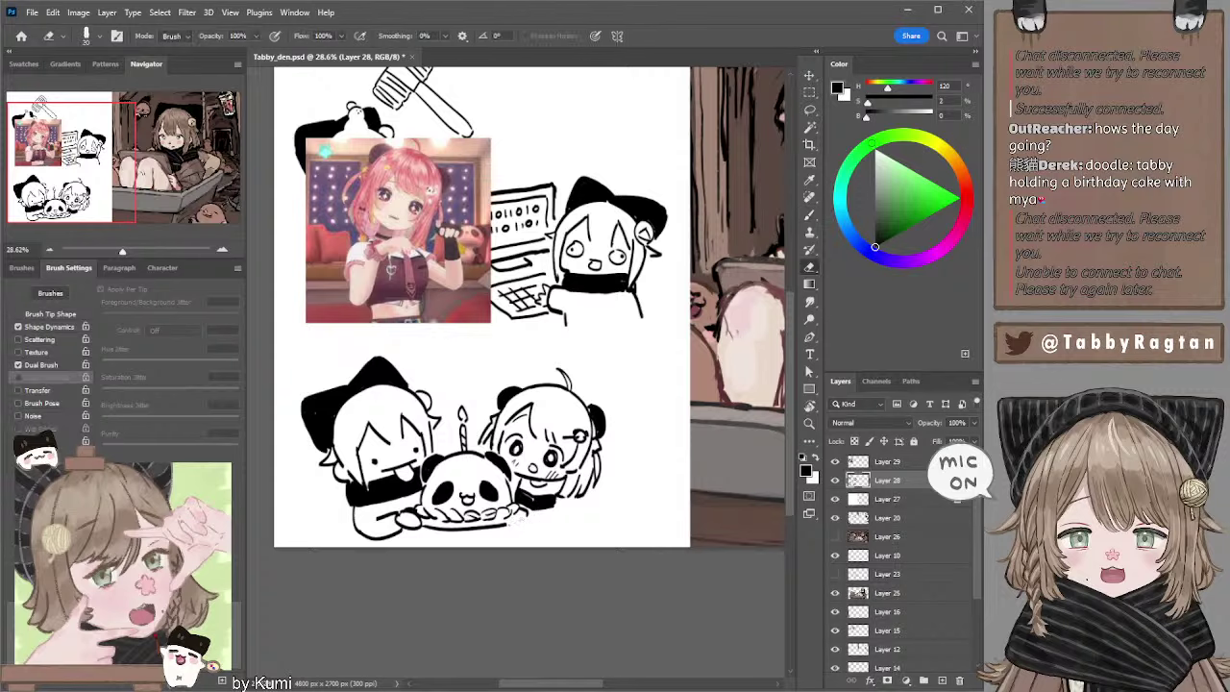
{"action": "key", "text": "b"}
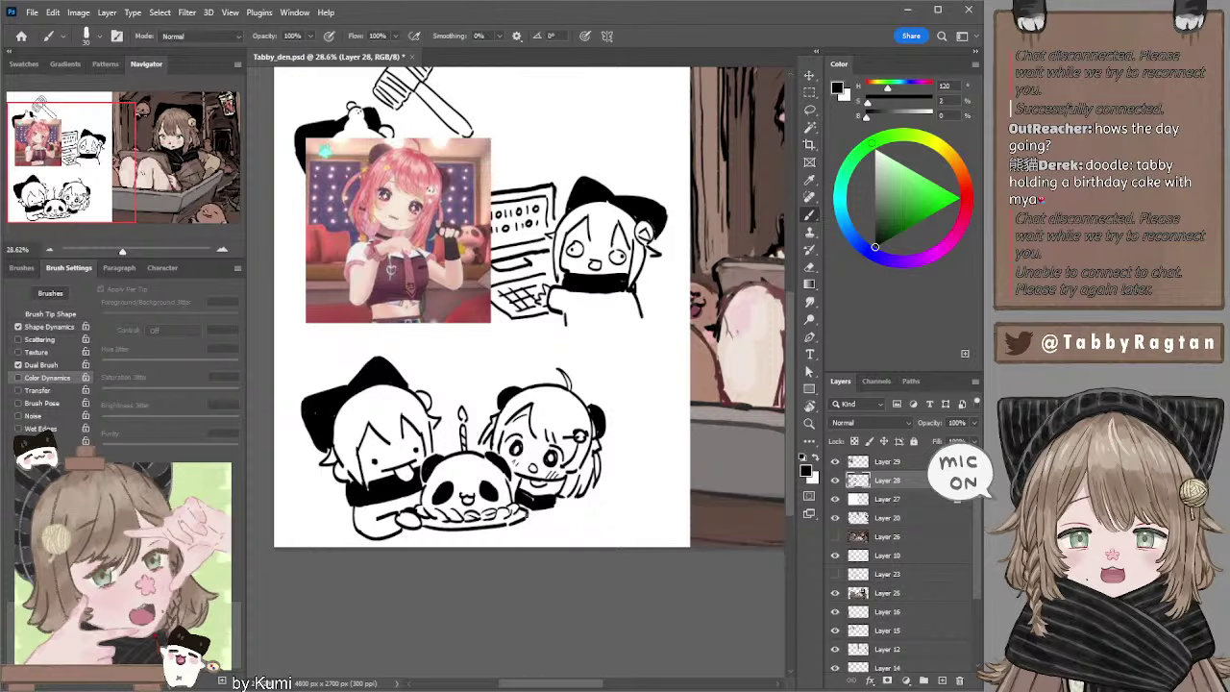
Extend the cake outline rightward, then touch up the girl's face at brush size 15.
{"action": "key", "text": "e"}
{"action": "key", "text": "b"}
{"action": "left_click_drag", "start_coordinate": [531, 521], "coordinate": [568, 514]}
{"action": "key", "text": "bracketleft"}
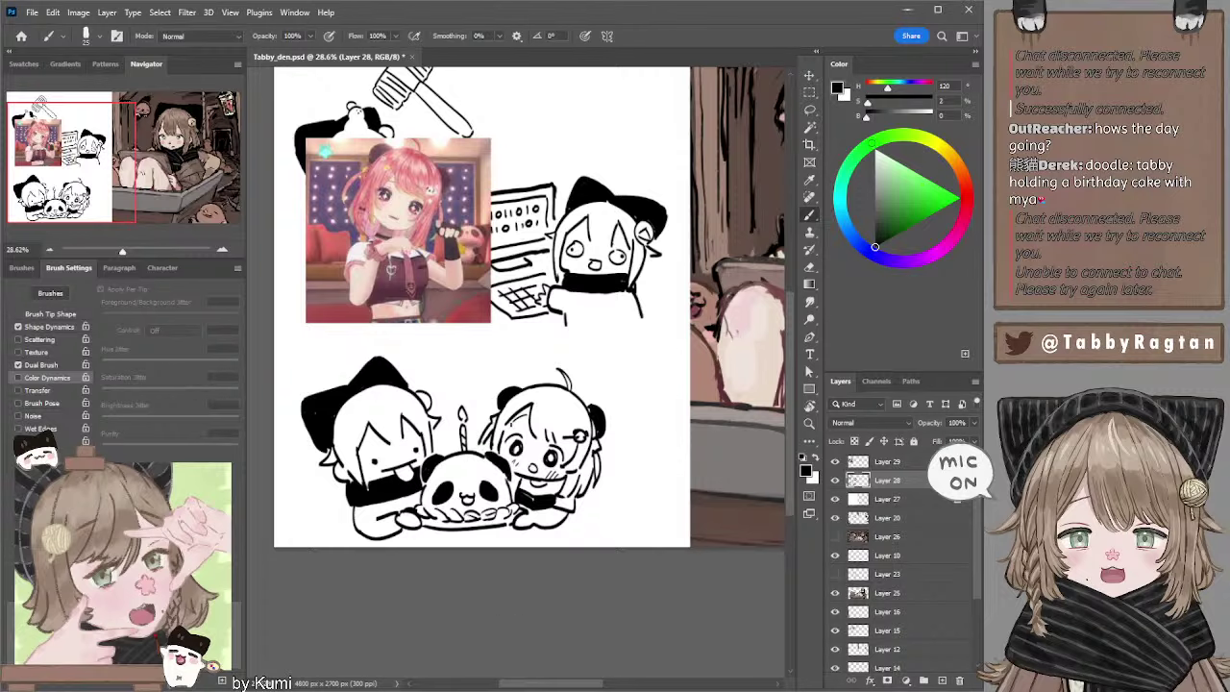
{"action": "key", "text": "bracketleft"}
{"action": "key", "text": "e"}
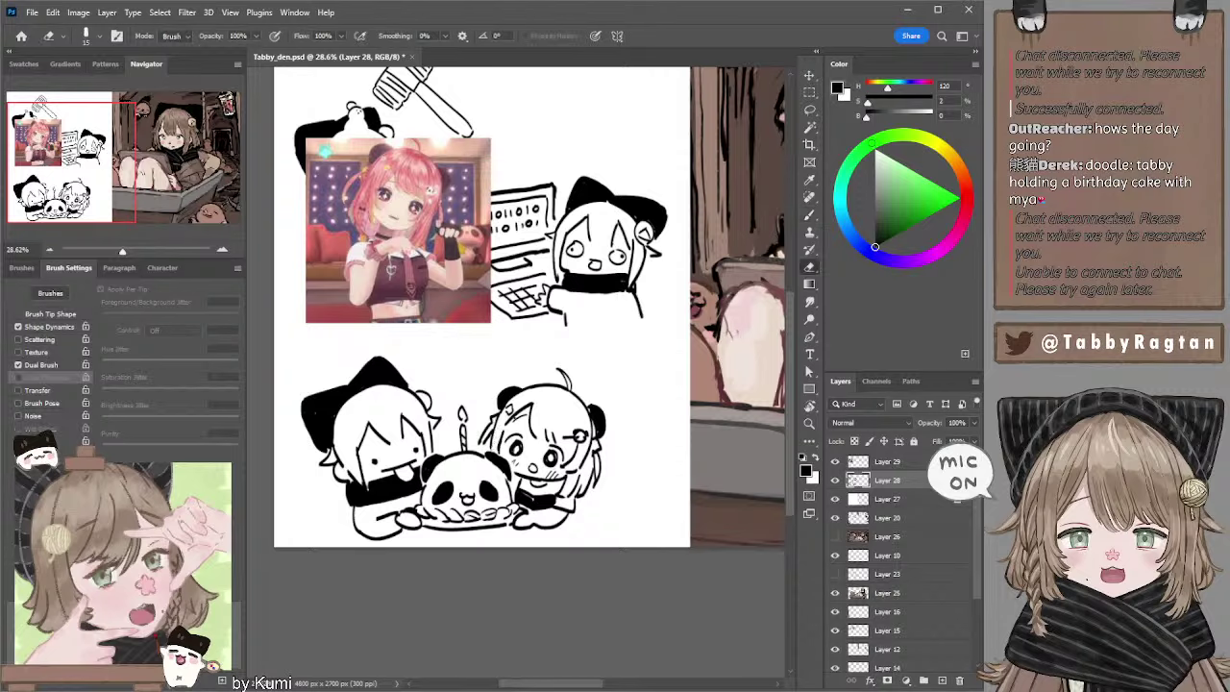
{"action": "key", "text": "b"}
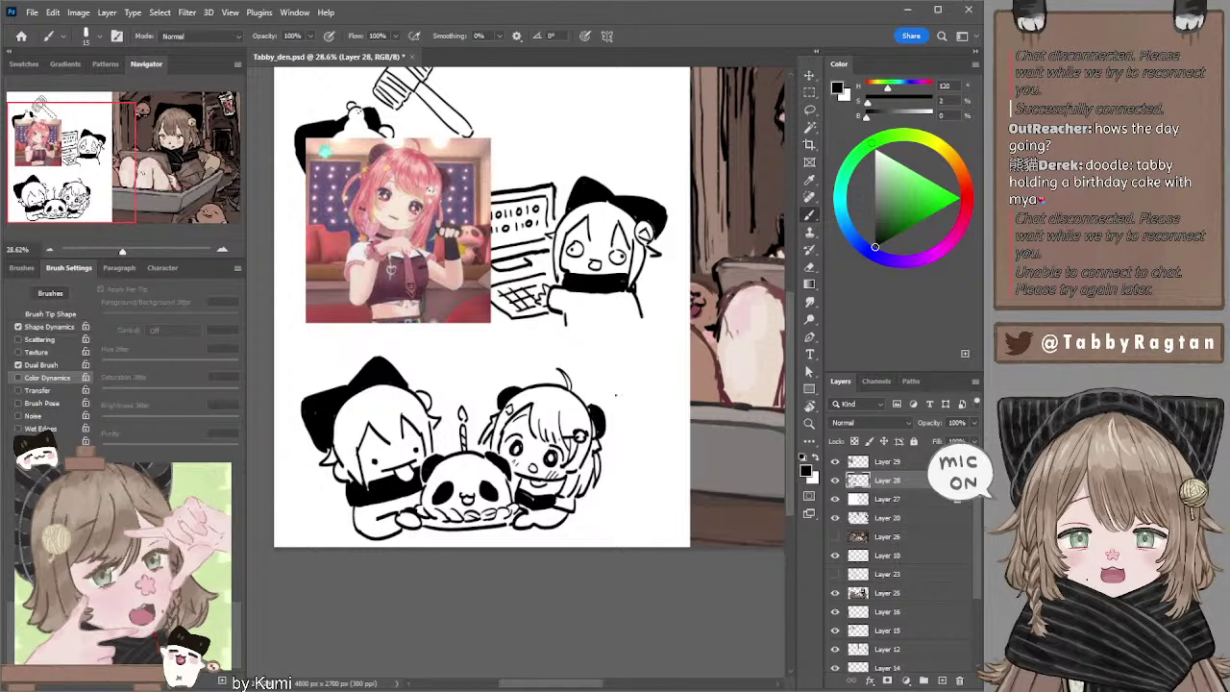
{"action": "key", "text": "e"}
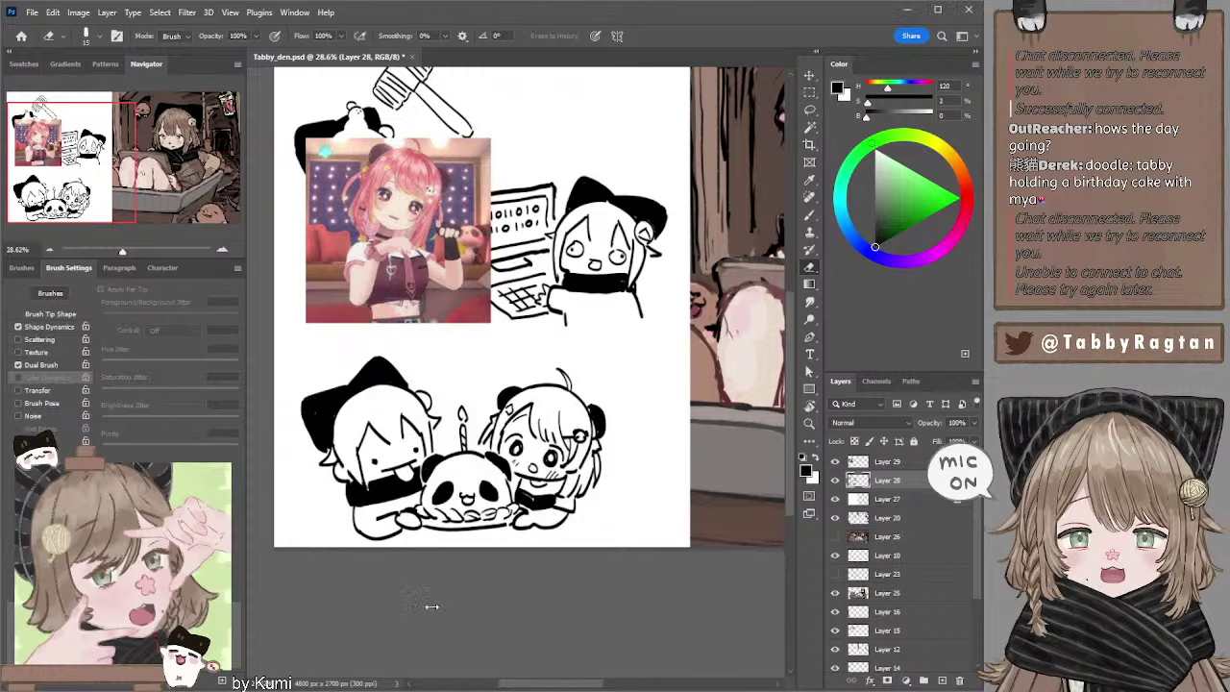
Hide the Layer 29 reference photo and enlarge the hammer girl and mallet to about 116%.
{"action": "left_click_drag", "start_coordinate": [490, 296], "coordinate": [517, 343]}
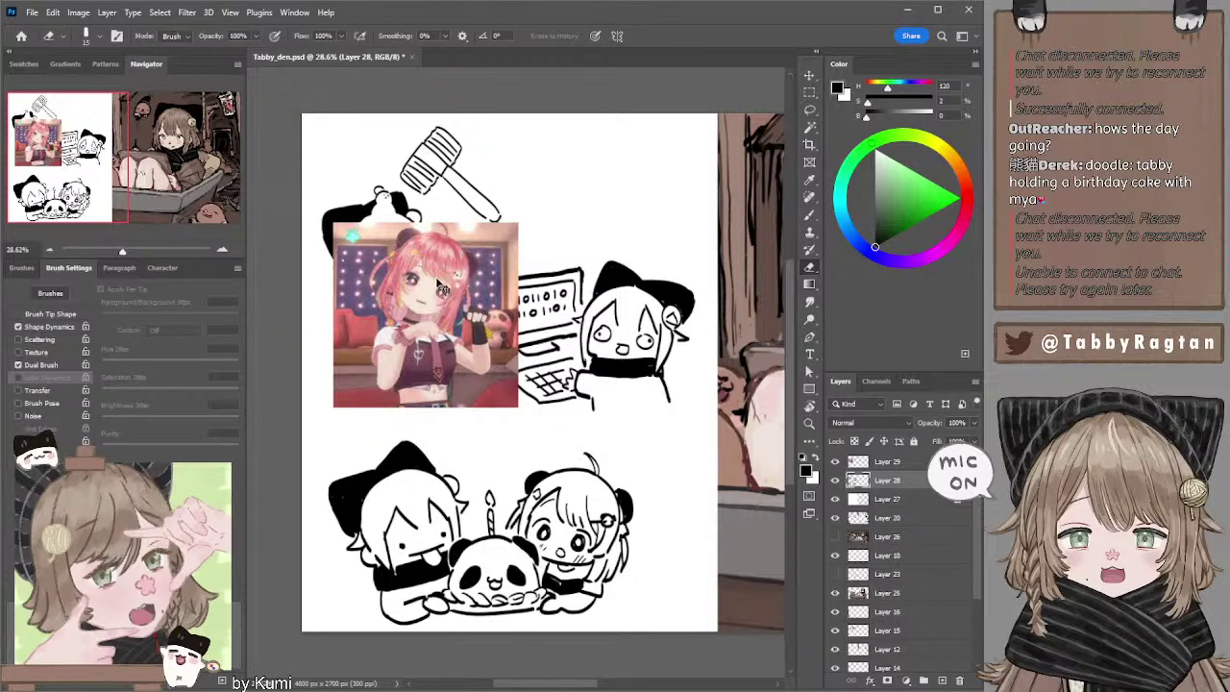
{"action": "left_click", "coordinate": [834, 462]}
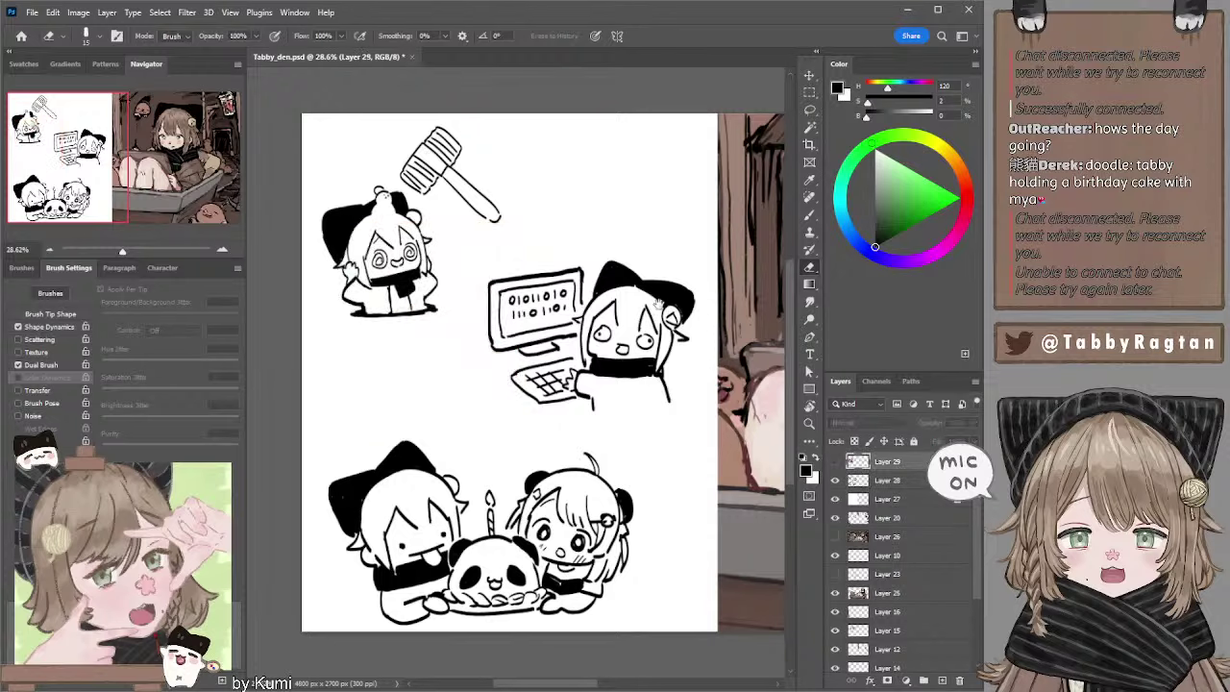
{"action": "left_click_drag", "start_coordinate": [656, 307], "coordinate": [630, 306]}
{"action": "key", "text": "l"}
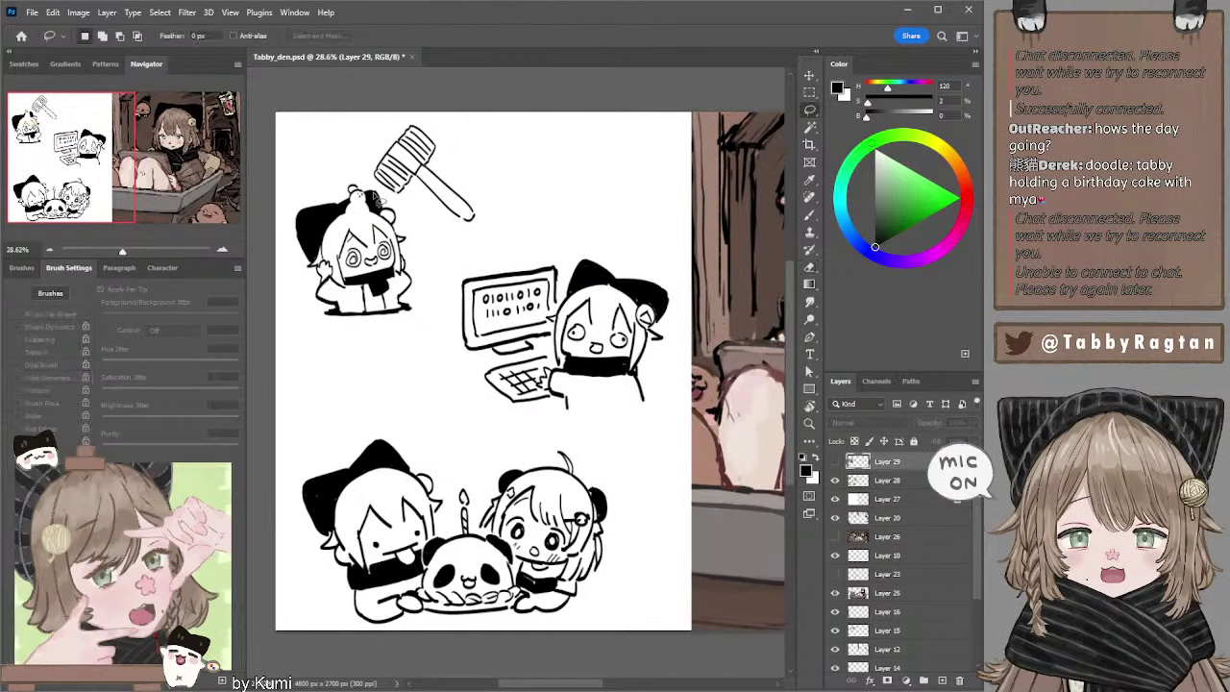
{"action": "key", "text": "alt+bracketleft"}
{"action": "mouse_move", "coordinate": [420, 113]}
{"action": "left_mouse_down"}
{"action": "mouse_move", "coordinate": [452, 281]}
{"action": "mouse_move", "coordinate": [280, 112]}
{"action": "left_mouse_up"}
{"action": "key", "text": "v"}
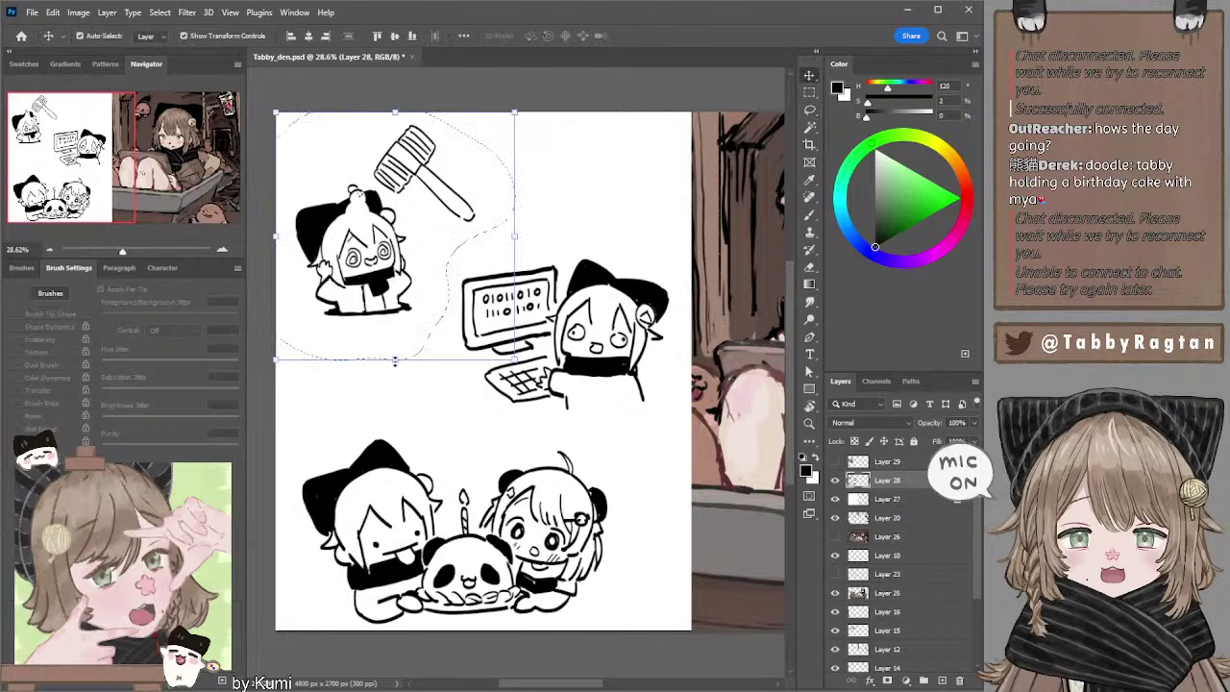
{"action": "left_click_drag", "start_coordinate": [515, 358], "coordinate": [559, 393]}
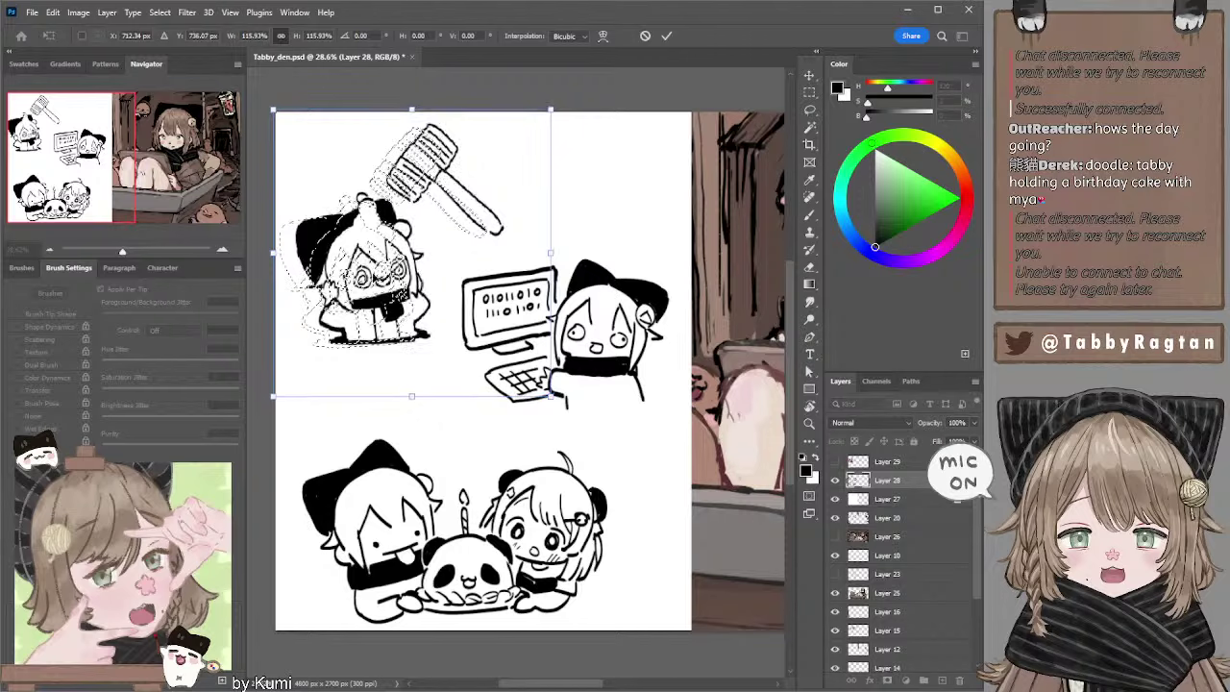
{"action": "key", "text": "Return"}
{"action": "key", "text": "ctrl+d"}
Lasso the computer girl and nudge her slightly down.
{"action": "key", "text": "l"}
{"action": "left_click_drag", "start_coordinate": [536, 198], "coordinate": [483, 217]}
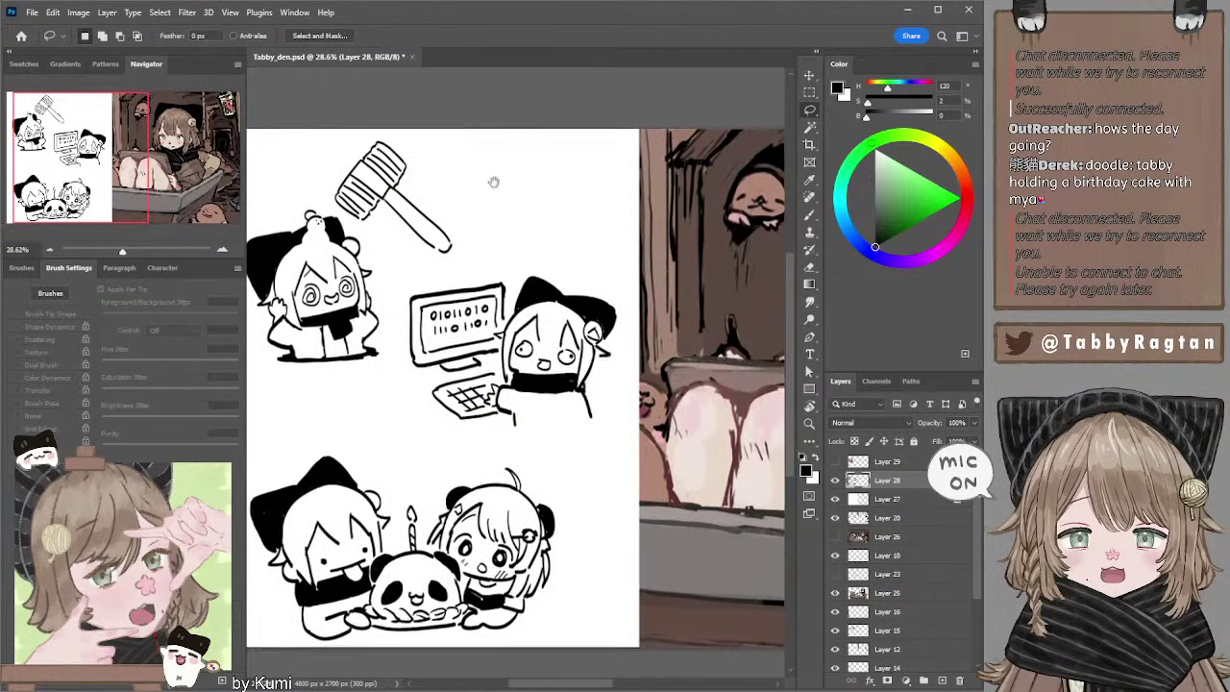
{"action": "mouse_move", "coordinate": [488, 267]}
{"action": "left_mouse_down"}
{"action": "mouse_move", "coordinate": [649, 329]}
{"action": "mouse_move", "coordinate": [615, 414]}
{"action": "left_mouse_up"}
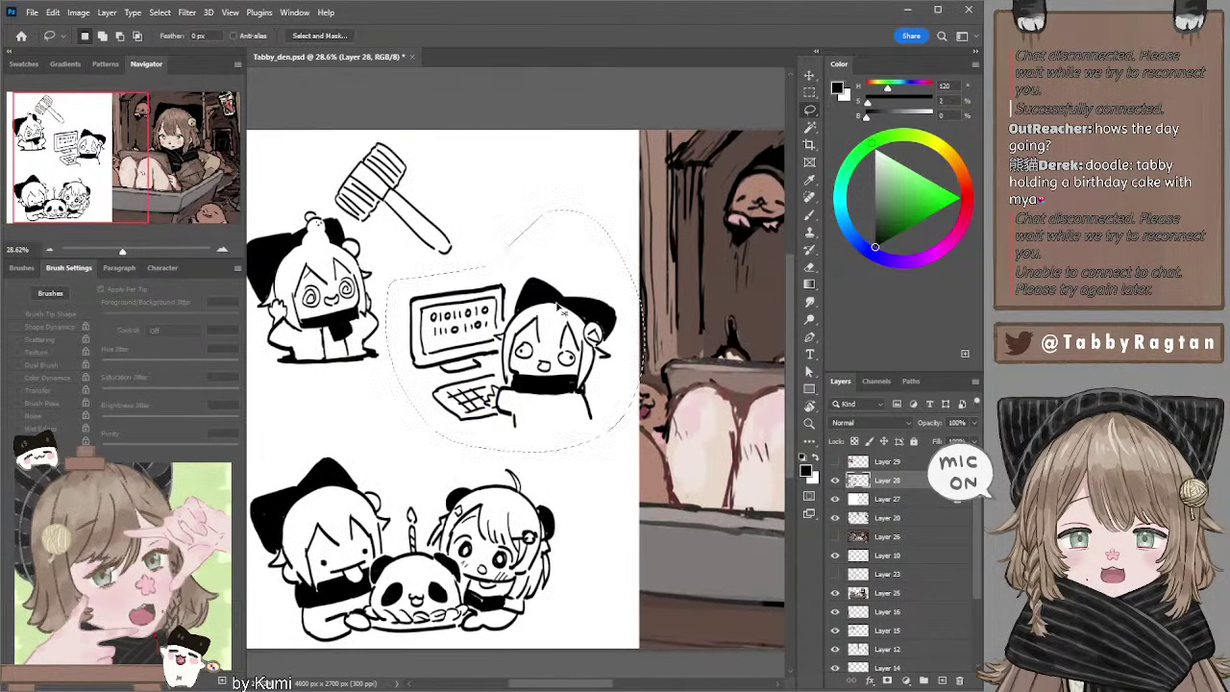
{"action": "left_click_drag", "start_coordinate": [538, 346], "coordinate": [540, 352]}
{"action": "key", "text": "ctrl+d"}
{"action": "scroll", "coordinate": [581, 238], "scroll_direction": "left", "scroll_amount": 1}
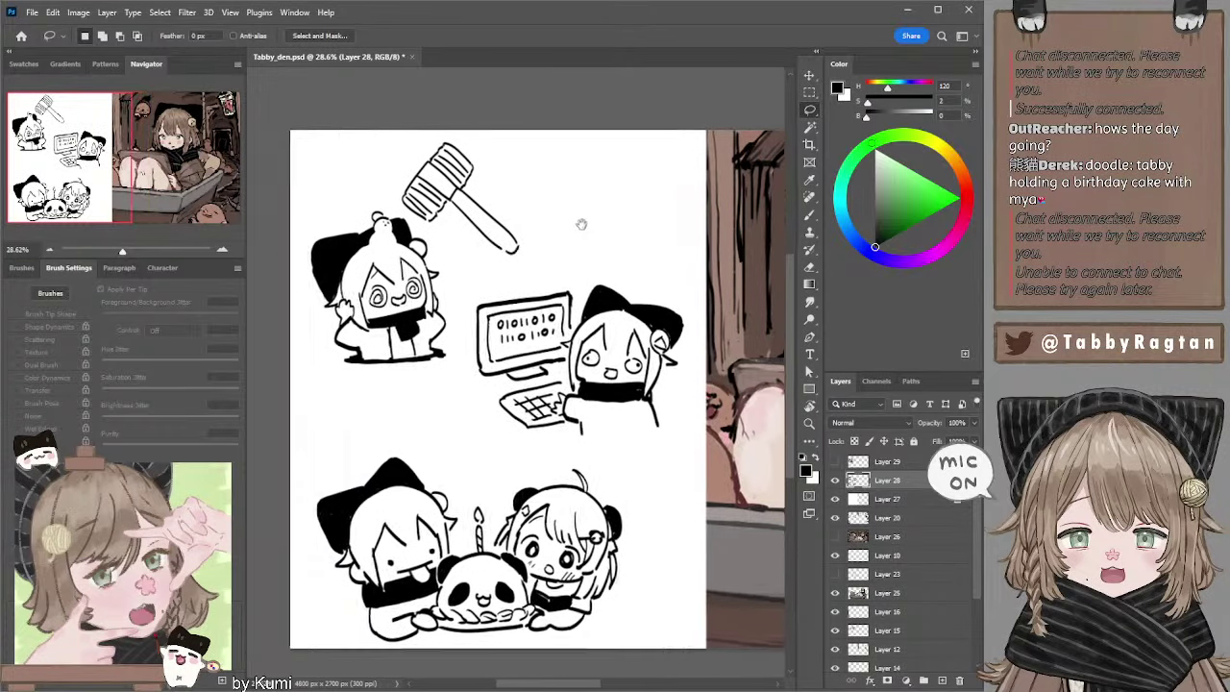
{"action": "scroll", "coordinate": [581, 239], "scroll_direction": "down", "scroll_amount": 1}
{"action": "key", "text": "b"}
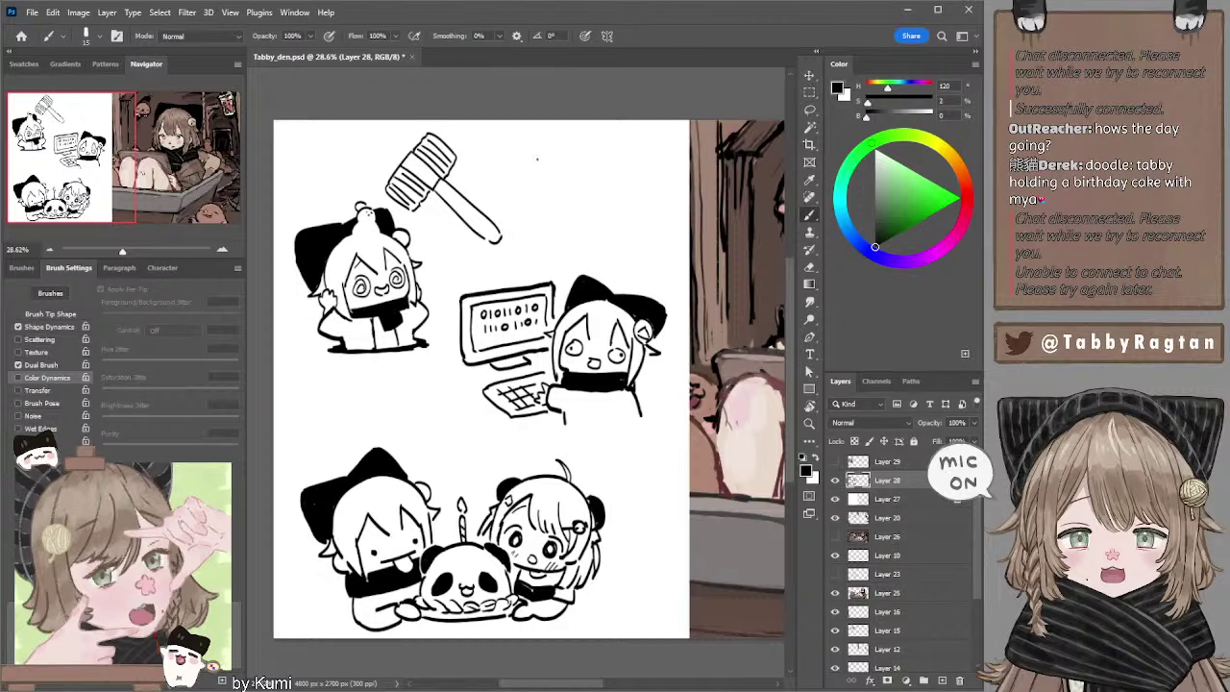
With a size-25 brush, hand-letter 'Thank You for' to the upper right of the hammer.
{"action": "key", "text": "bracketright"}
{"action": "left_click_drag", "start_coordinate": [484, 140], "coordinate": [516, 132]}
{"action": "mouse_move", "coordinate": [503, 135]}
{"action": "left_mouse_down"}
{"action": "mouse_move", "coordinate": [509, 173]}
{"action": "mouse_move", "coordinate": [601, 162]}
{"action": "left_mouse_up"}
{"action": "left_click_drag", "start_coordinate": [526, 183], "coordinate": [544, 221]}
{"action": "key", "text": "ctrl+z"}
{"action": "left_click_drag", "start_coordinate": [559, 196], "coordinate": [582, 215]}
{"action": "left_click", "coordinate": [585, 205]}
{"action": "left_click_drag", "start_coordinate": [617, 175], "coordinate": [607, 216]}
{"action": "left_click_drag", "start_coordinate": [600, 196], "coordinate": [651, 178]}
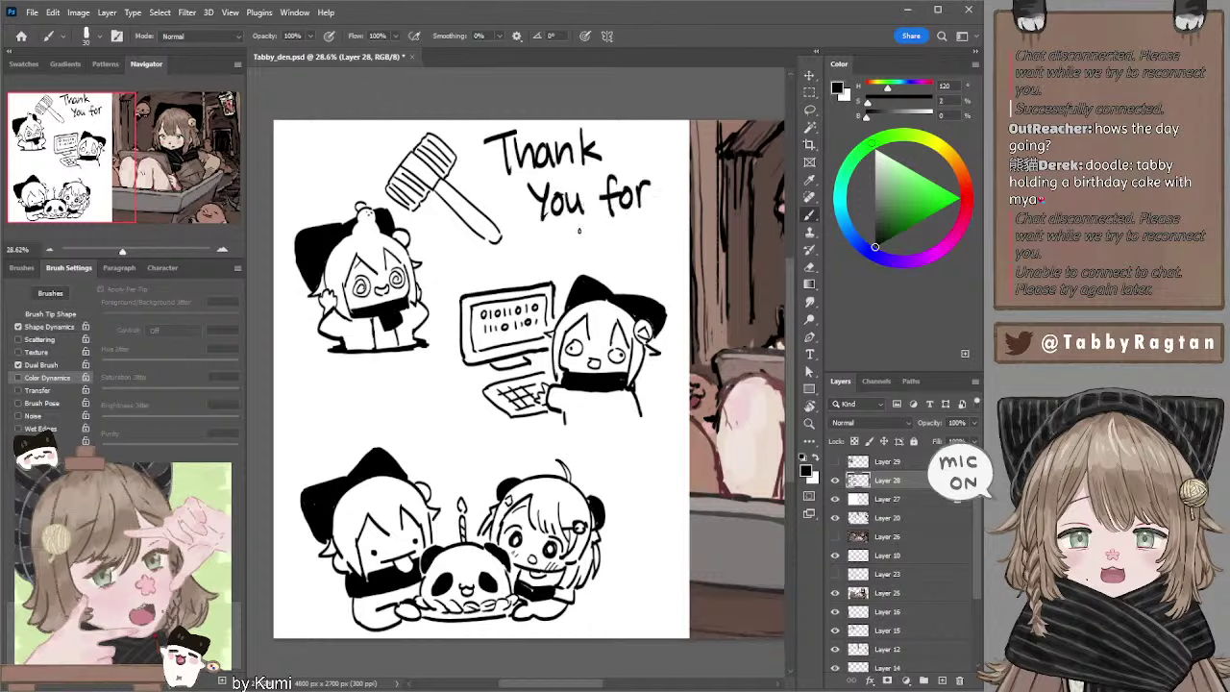
Letter 'watching!' beneath 'You for' to complete the thank-you message.
{"action": "scroll", "coordinate": [582, 223], "scroll_direction": "up", "scroll_amount": 1}
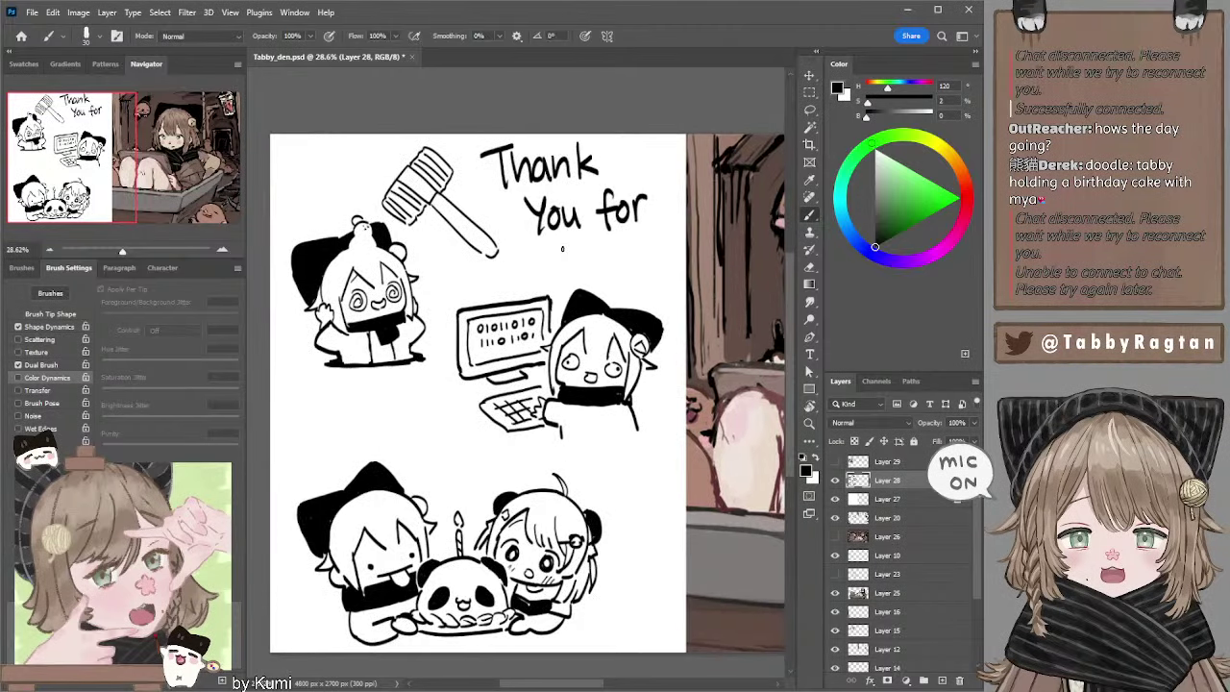
{"action": "mouse_move", "coordinate": [517, 256]}
{"action": "left_mouse_down"}
{"action": "mouse_move", "coordinate": [524, 273]}
{"action": "mouse_move", "coordinate": [538, 254]}
{"action": "mouse_move", "coordinate": [555, 272]}
{"action": "left_mouse_up"}
{"action": "key", "text": "ctrl+z"}
{"action": "mouse_move", "coordinate": [566, 242]}
{"action": "left_mouse_down"}
{"action": "mouse_move", "coordinate": [567, 269]}
{"action": "mouse_move", "coordinate": [576, 250]}
{"action": "mouse_move", "coordinate": [609, 272]}
{"action": "mouse_move", "coordinate": [651, 262]}
{"action": "mouse_move", "coordinate": [646, 294]}
{"action": "left_mouse_up"}
{"action": "left_click", "coordinate": [609, 244]}
{"action": "key", "text": "ctrl+z"}
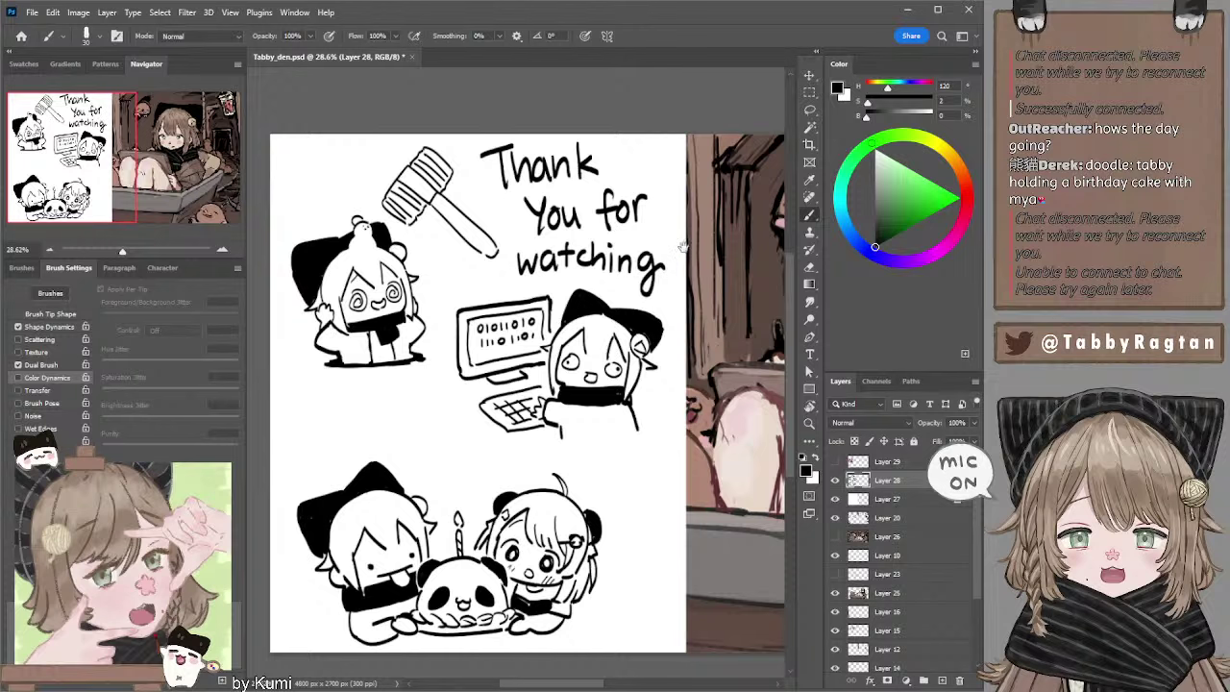
{"action": "mouse_move", "coordinate": [681, 247]}
{"action": "left_mouse_down"}
{"action": "mouse_move", "coordinate": [666, 244]}
{"action": "mouse_move", "coordinate": [657, 270]}
{"action": "left_mouse_up"}
{"action": "left_click", "coordinate": [658, 277]}
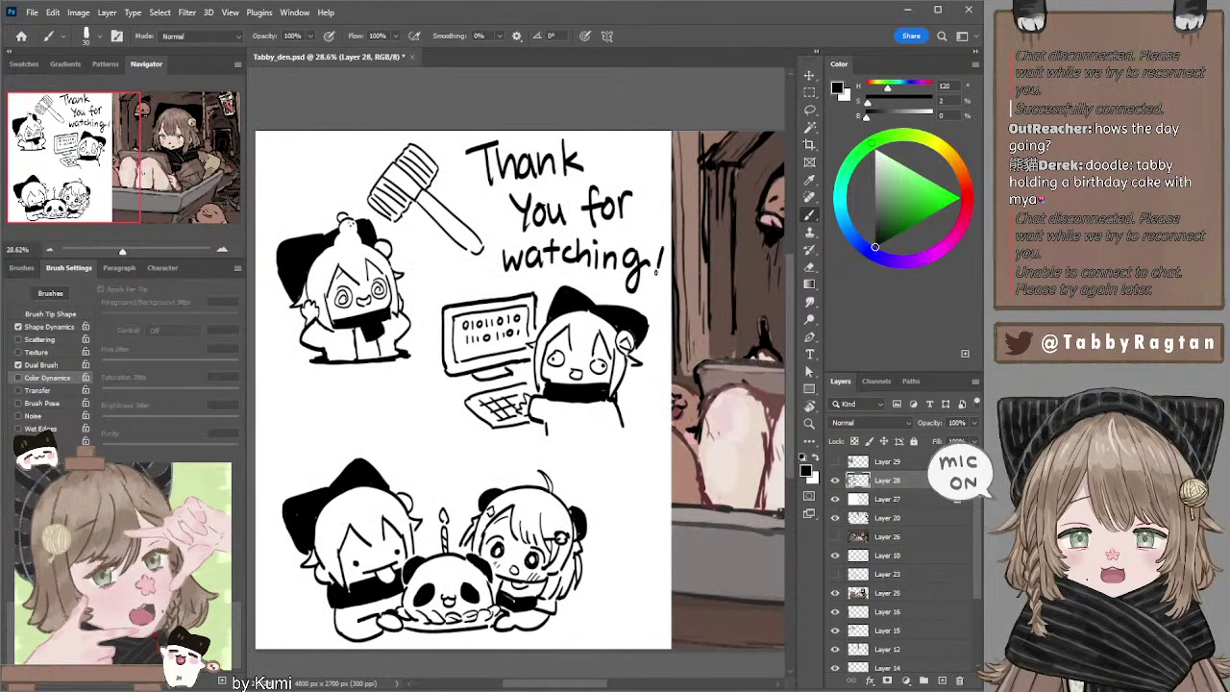
{"action": "left_click_drag", "start_coordinate": [485, 202], "coordinate": [494, 182]}
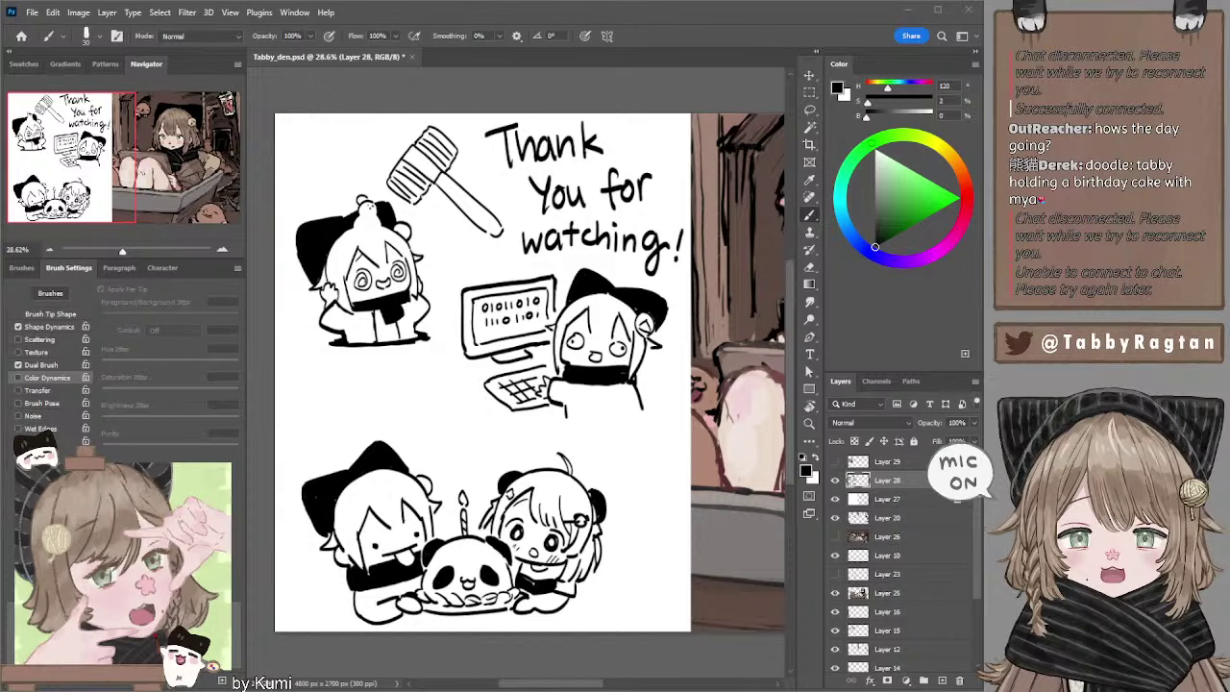
Draw a tiny cat with ears and a tail left of the computer girl.
{"action": "left_click", "coordinate": [842, 84]}
{"action": "mouse_move", "coordinate": [315, 379]}
{"action": "left_mouse_down"}
{"action": "mouse_move", "coordinate": [323, 391]}
{"action": "mouse_move", "coordinate": [309, 390]}
{"action": "mouse_move", "coordinate": [331, 377]}
{"action": "mouse_move", "coordinate": [346, 404]}
{"action": "mouse_move", "coordinate": [351, 373]}
{"action": "left_mouse_up"}
{"action": "mouse_move", "coordinate": [303, 411]}
{"action": "left_mouse_down"}
{"action": "mouse_move", "coordinate": [346, 384]}
{"action": "mouse_move", "coordinate": [346, 415]}
{"action": "mouse_move", "coordinate": [357, 405]}
{"action": "mouse_move", "coordinate": [326, 428]}
{"action": "mouse_move", "coordinate": [359, 419]}
{"action": "mouse_move", "coordinate": [390, 377]}
{"action": "left_mouse_up"}
Hand-letter 'OUT!!' beside the small cat doodle.
{"action": "mouse_move", "coordinate": [396, 376]}
{"action": "left_mouse_down"}
{"action": "mouse_move", "coordinate": [415, 374]}
{"action": "mouse_move", "coordinate": [422, 390]}
{"action": "left_mouse_up"}
{"action": "left_click_drag", "start_coordinate": [433, 374], "coordinate": [432, 392]}
{"action": "left_click", "coordinate": [424, 399]}
{"action": "left_click", "coordinate": [434, 399]}
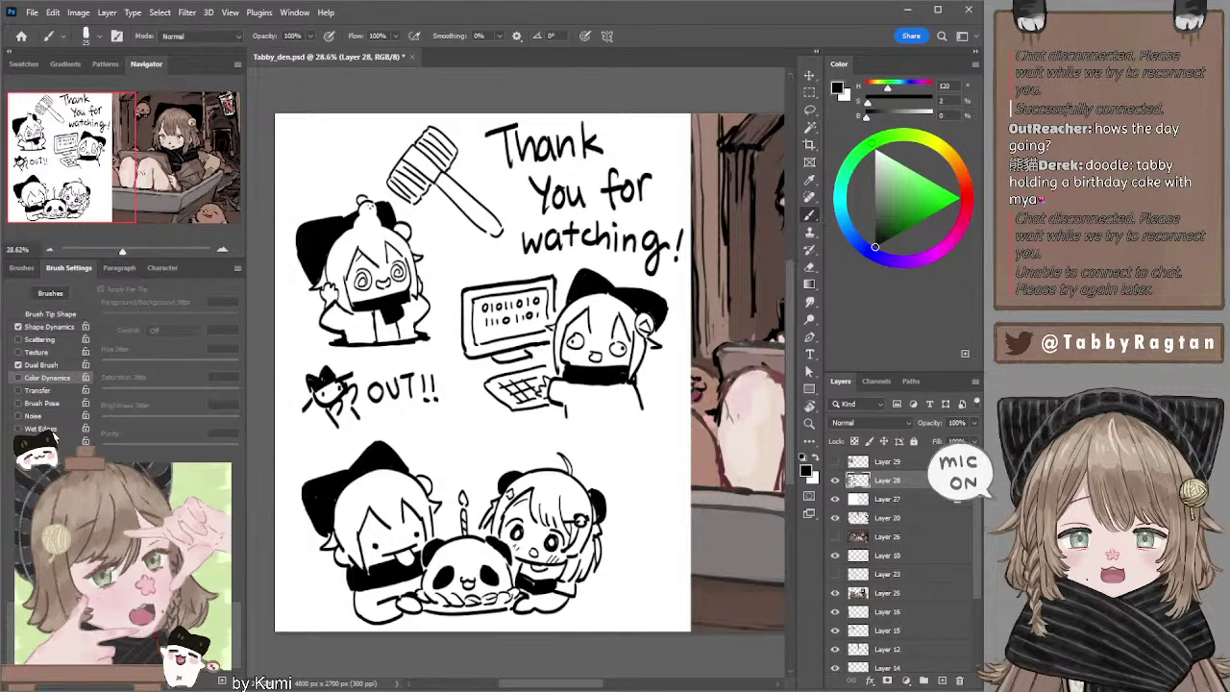